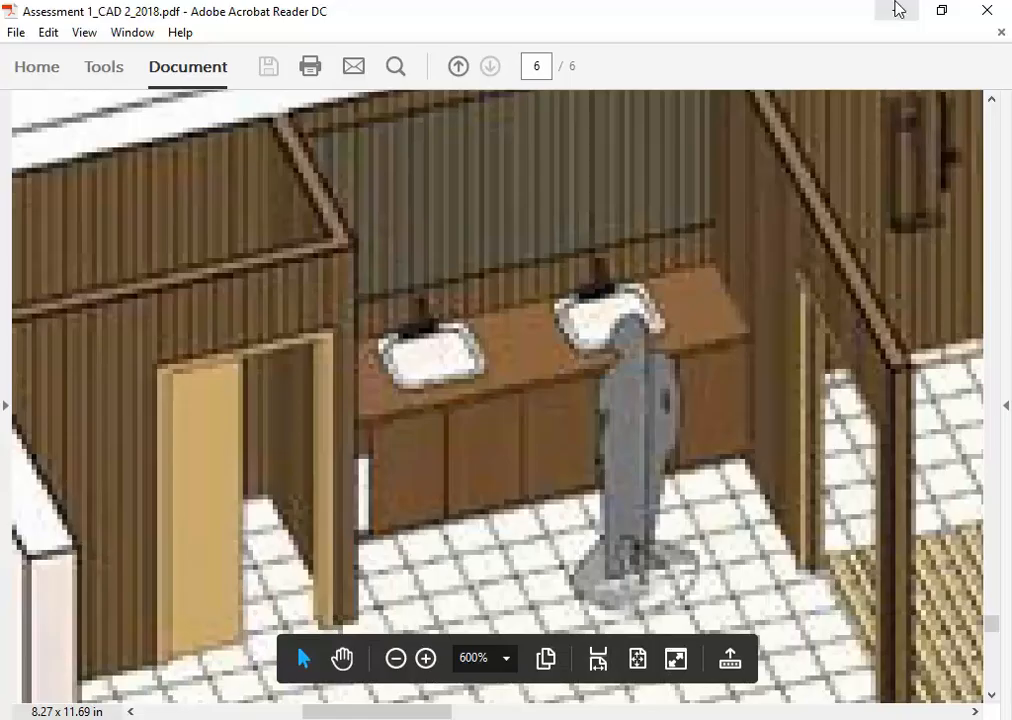
Switch from the reference PDF to the Revit model and open the Ground Floor plan at the room with the toilet
{"action": "middle_click_drag", "start_coordinate": [562, 397], "coordinate": [557, 427]}
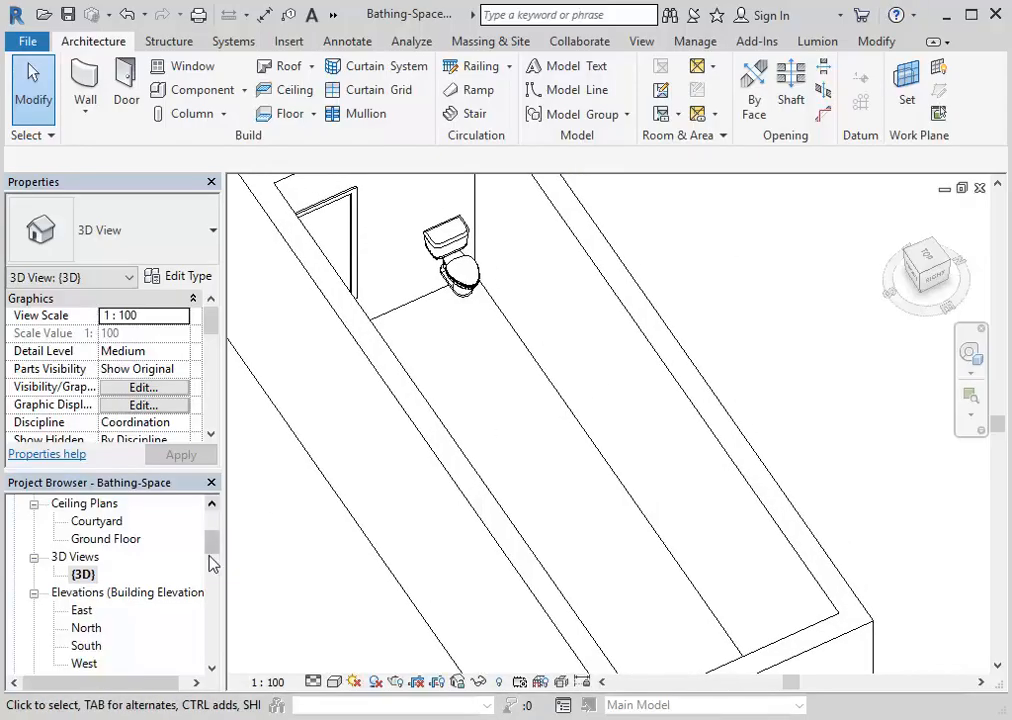
{"action": "left_click_drag", "start_coordinate": [213, 549], "coordinate": [214, 533]}
{"action": "double_click", "coordinate": [115, 578]}
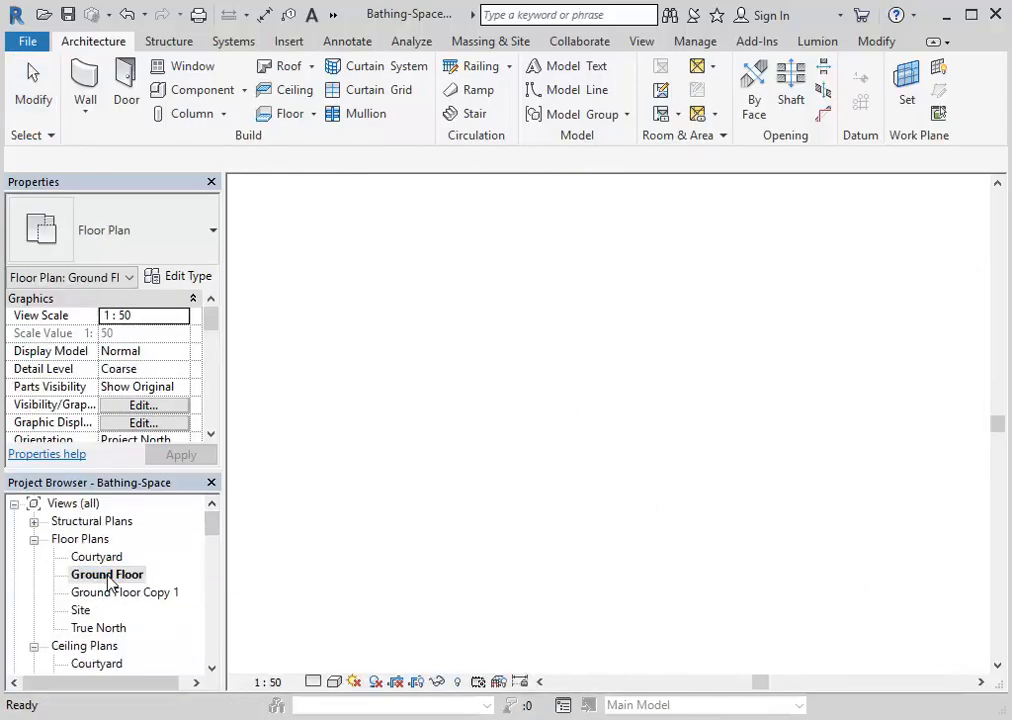
{"action": "scroll", "coordinate": [634, 423], "scroll_direction": "up", "scroll_amount": 5}
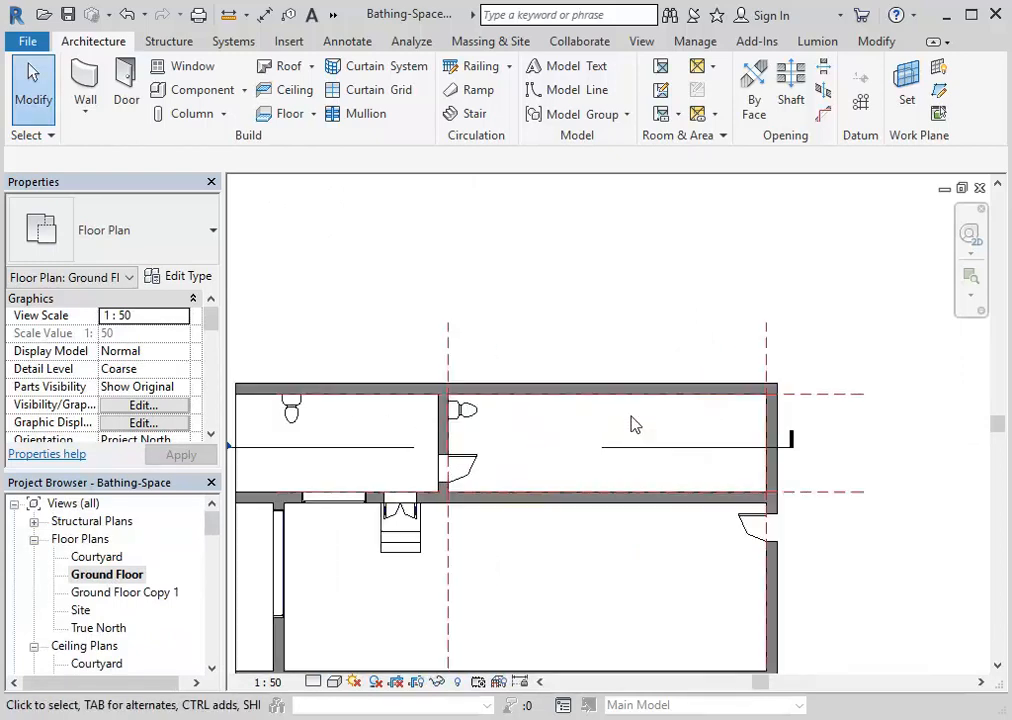
{"action": "mouse_move", "coordinate": [635, 422]}
{"action": "middle_mouse_down"}
{"action": "mouse_move", "coordinate": [644, 429]}
{"action": "mouse_move", "coordinate": [637, 445]}
{"action": "middle_mouse_up"}
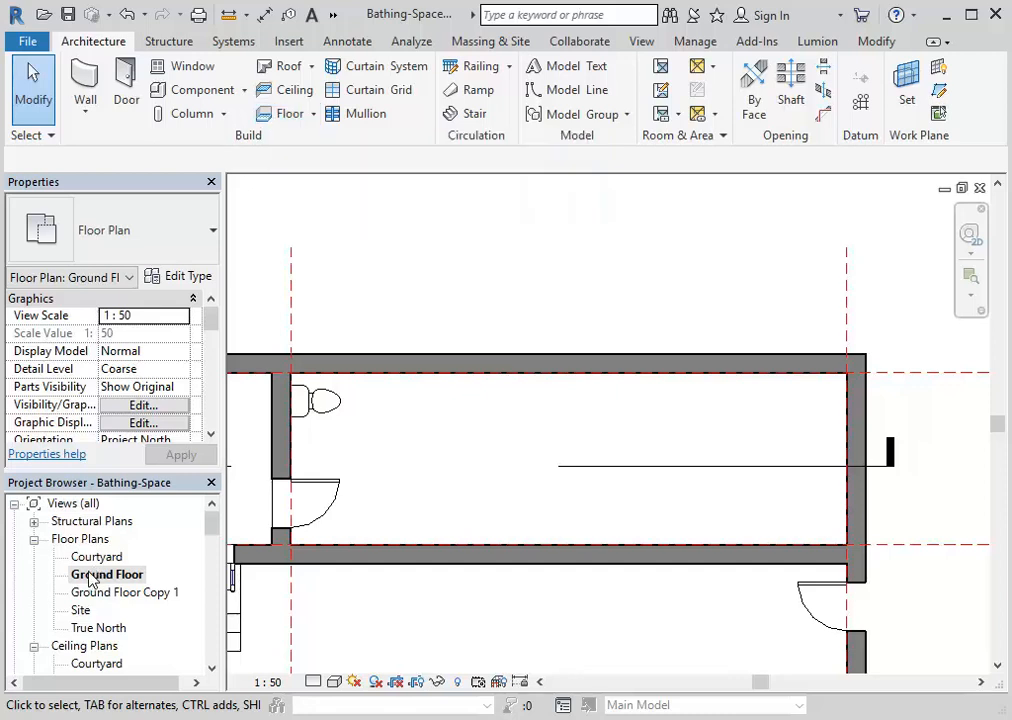
Start a Generic 150mm floor on the Ground Floor level and pick the bathroom's four enclosing walls as boundary lines
{"action": "left_click", "coordinate": [272, 116]}
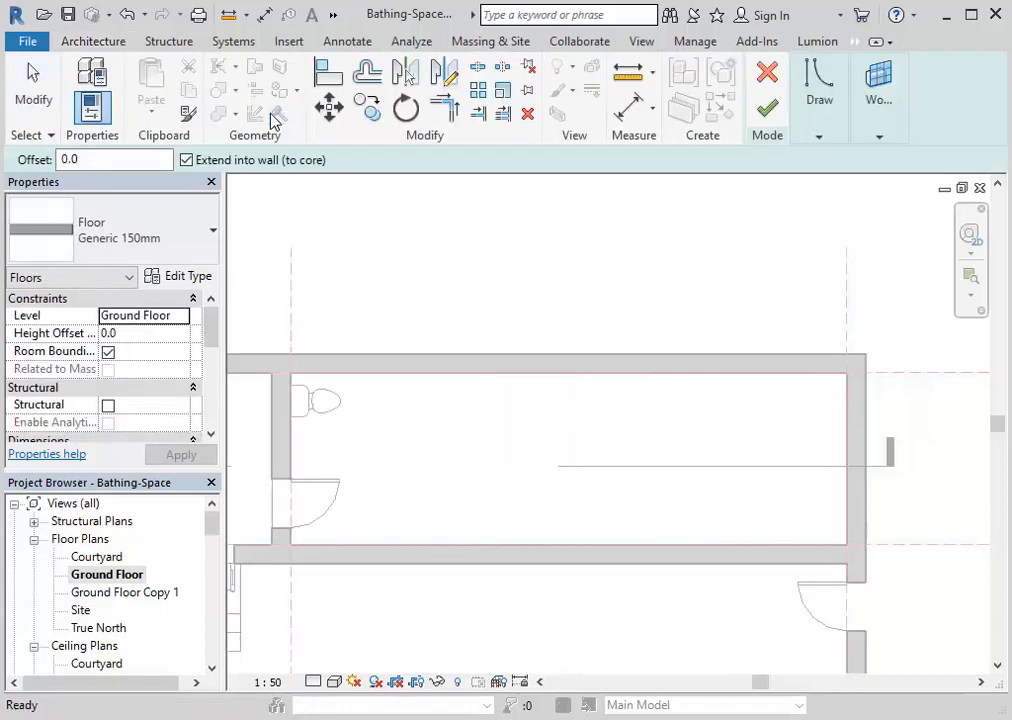
{"action": "left_click", "coordinate": [820, 100]}
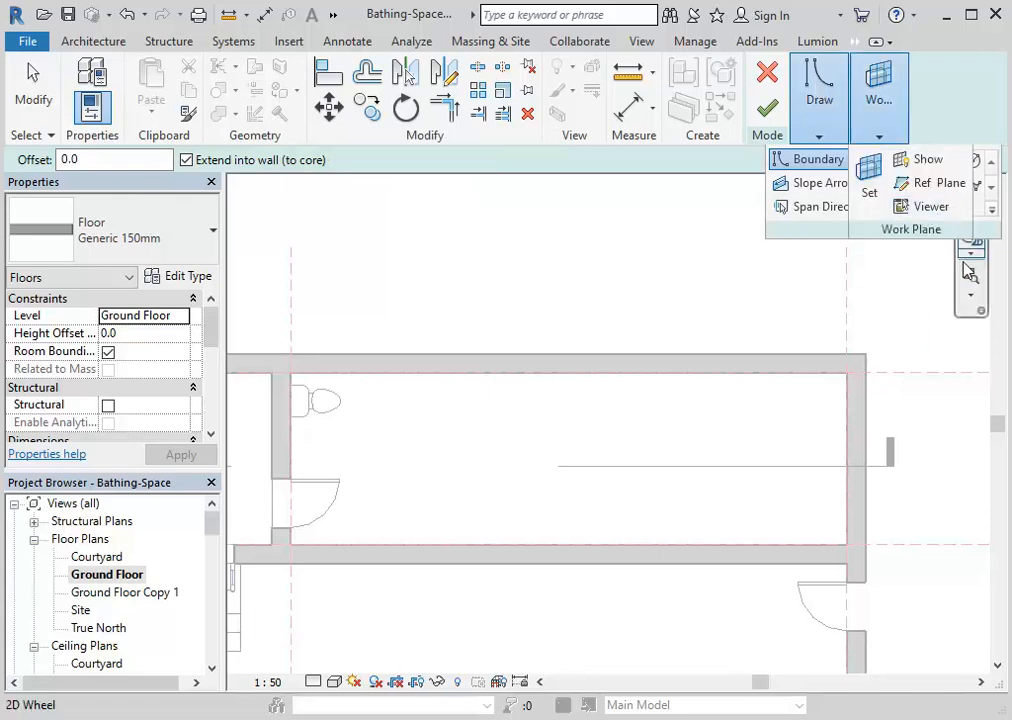
{"action": "mouse_move", "coordinate": [828, 108]}
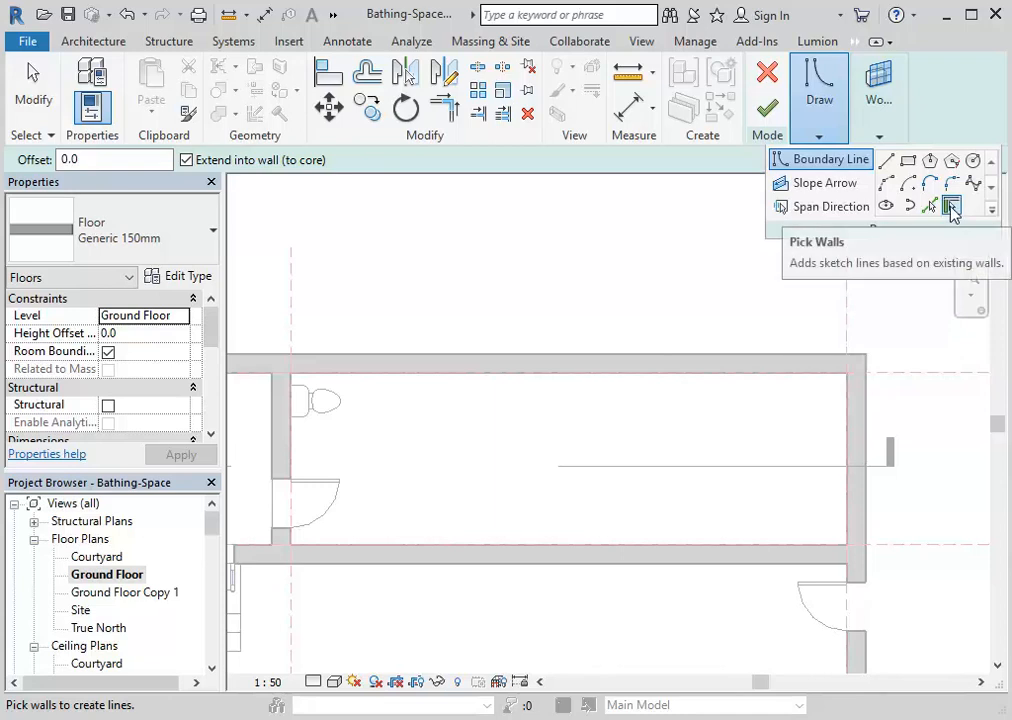
{"action": "left_click", "coordinate": [620, 383]}
{"action": "left_click", "coordinate": [847, 425]}
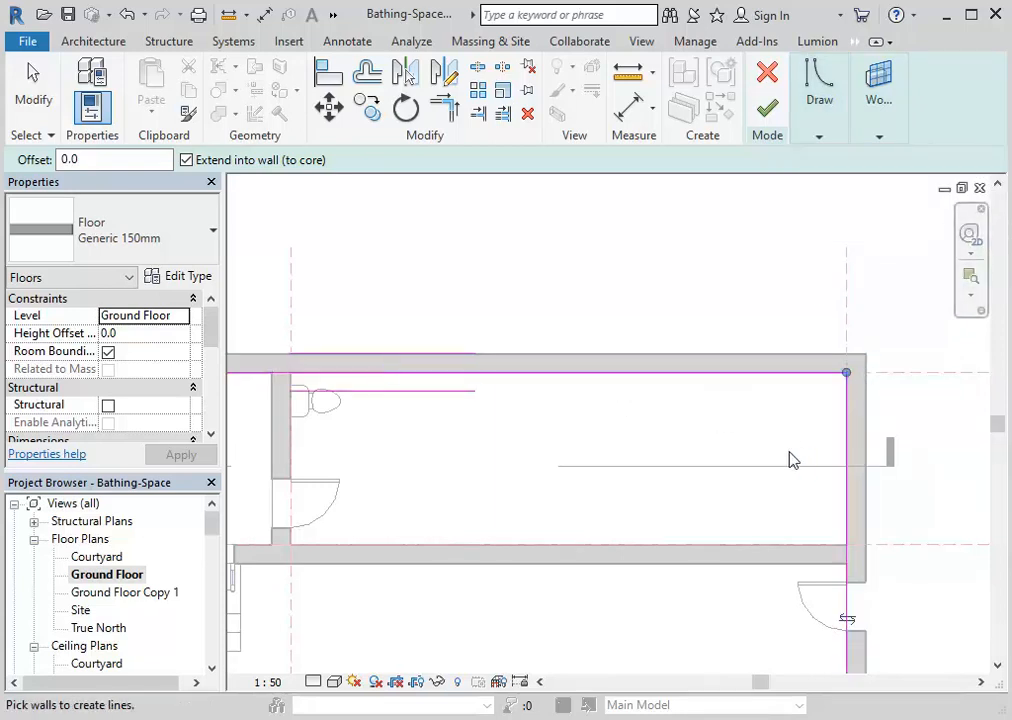
{"action": "left_click", "coordinate": [623, 551]}
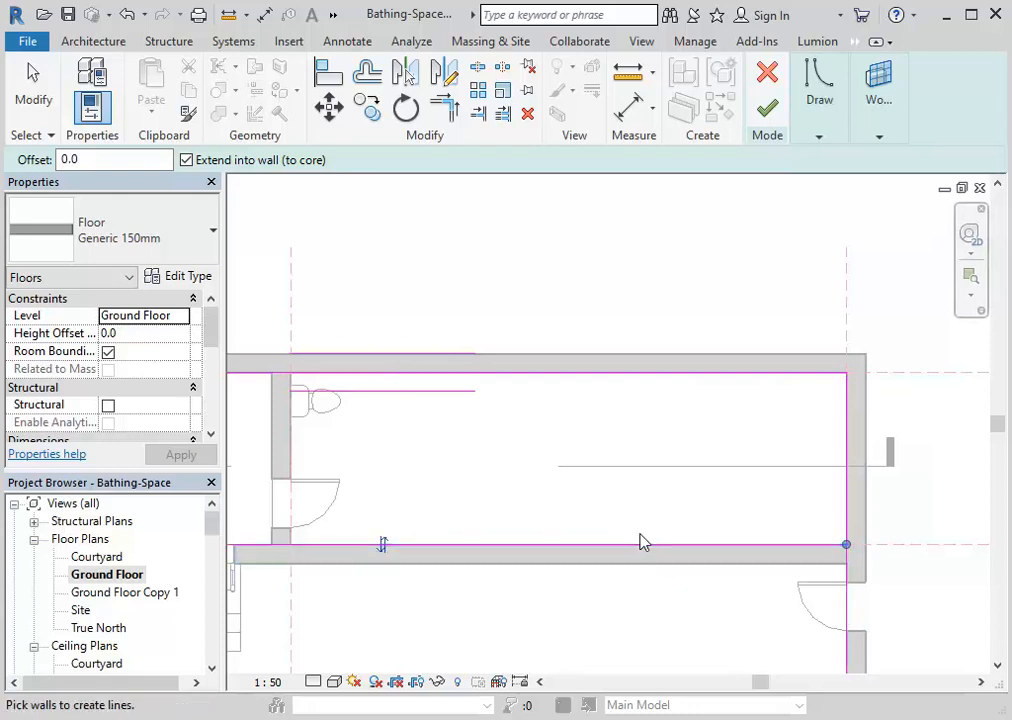
{"action": "left_click", "coordinate": [293, 440]}
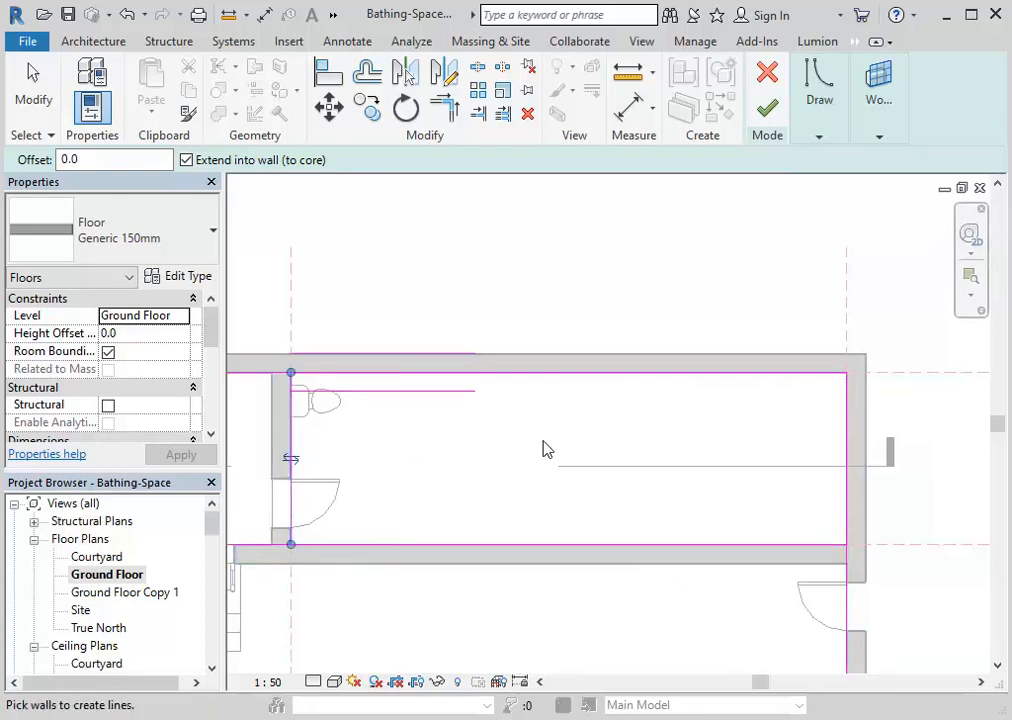
Trim the boundary lines into a closed rectangle and finish the floor, joining its geometry with the overlapping walls
{"action": "left_click", "coordinate": [441, 110]}
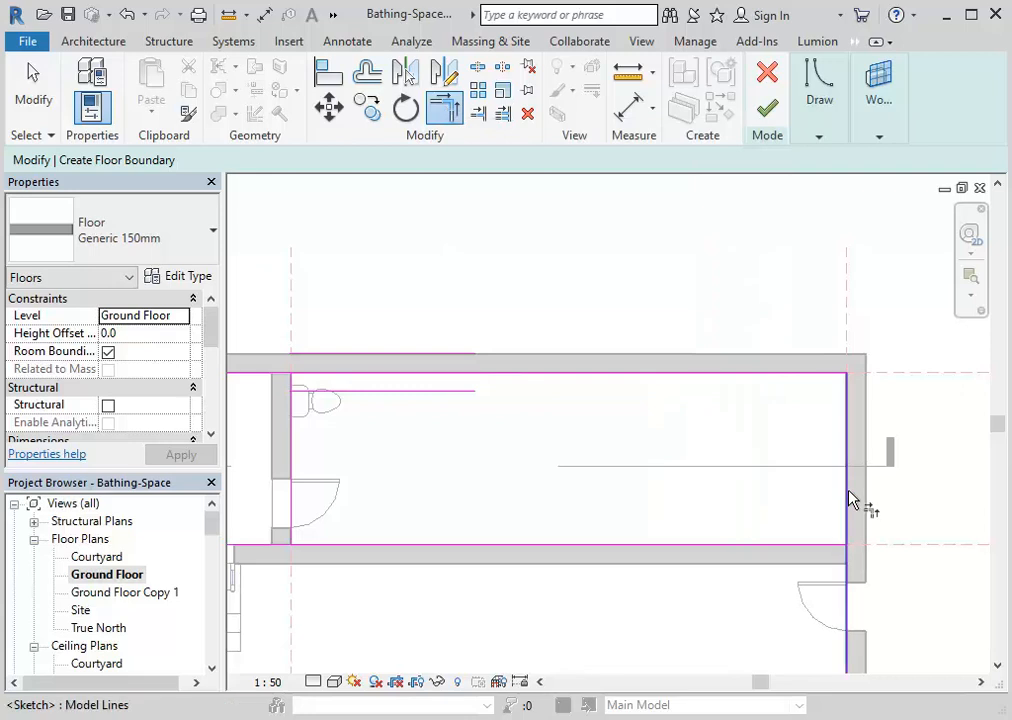
{"action": "left_click", "coordinate": [850, 500]}
{"action": "left_click", "coordinate": [762, 550]}
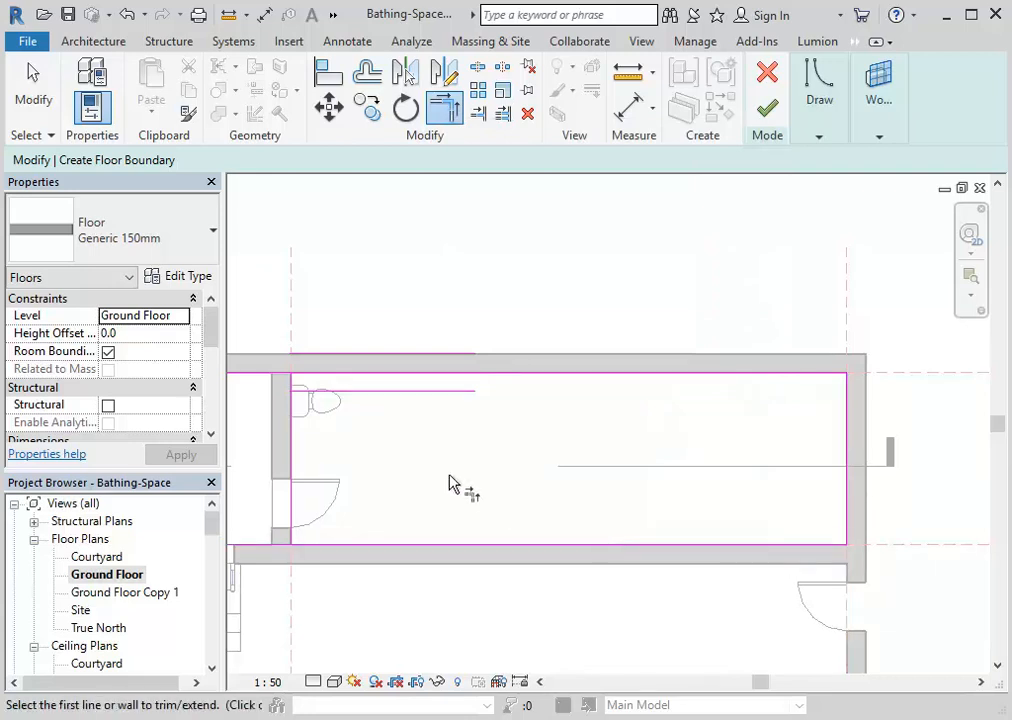
{"action": "left_click", "coordinate": [346, 546]}
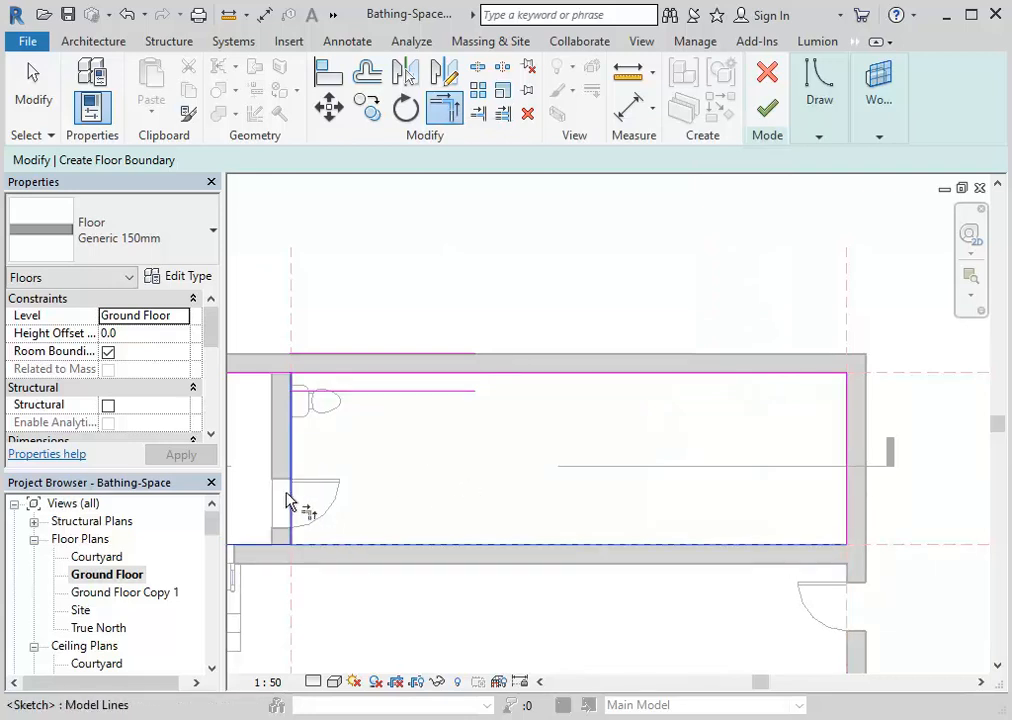
{"action": "left_click", "coordinate": [293, 500]}
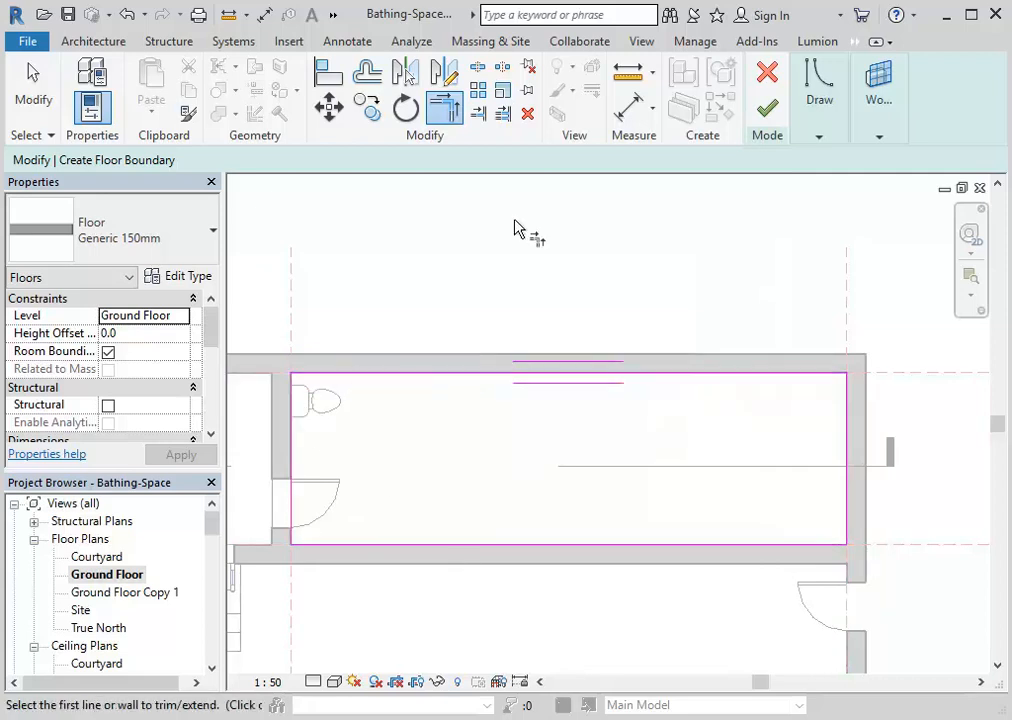
{"action": "left_click", "coordinate": [767, 110]}
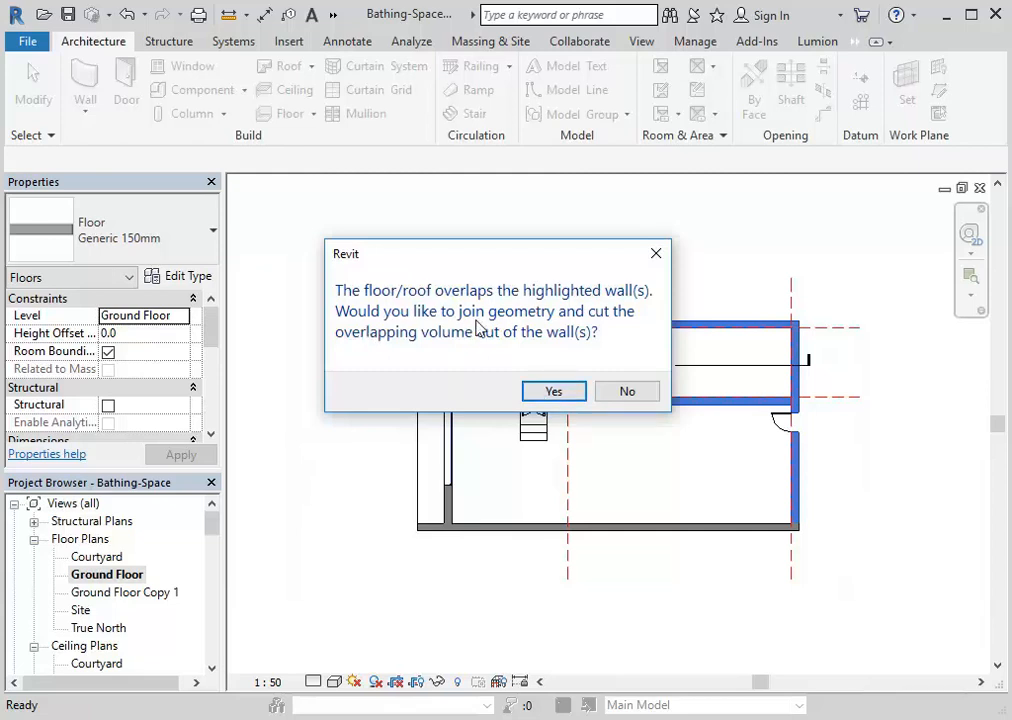
{"action": "left_click", "coordinate": [552, 392]}
Open Section 1 and inspect where the new floor slab meets the end wall at the Ground Floor level
{"action": "scroll", "coordinate": [541, 399], "scroll_direction": "up", "scroll_amount": 3}
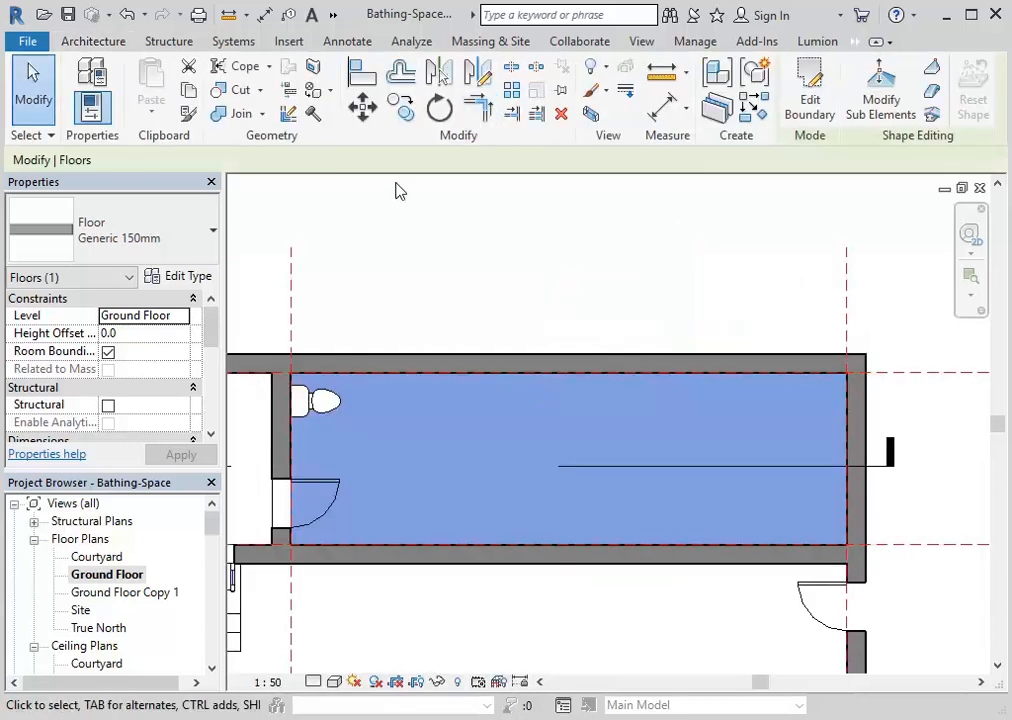
{"action": "left_click_drag", "start_coordinate": [215, 533], "coordinate": [215, 558]}
{"action": "double_click", "coordinate": [106, 576]}
{"action": "middle_click_drag", "start_coordinate": [506, 517], "coordinate": [630, 458]}
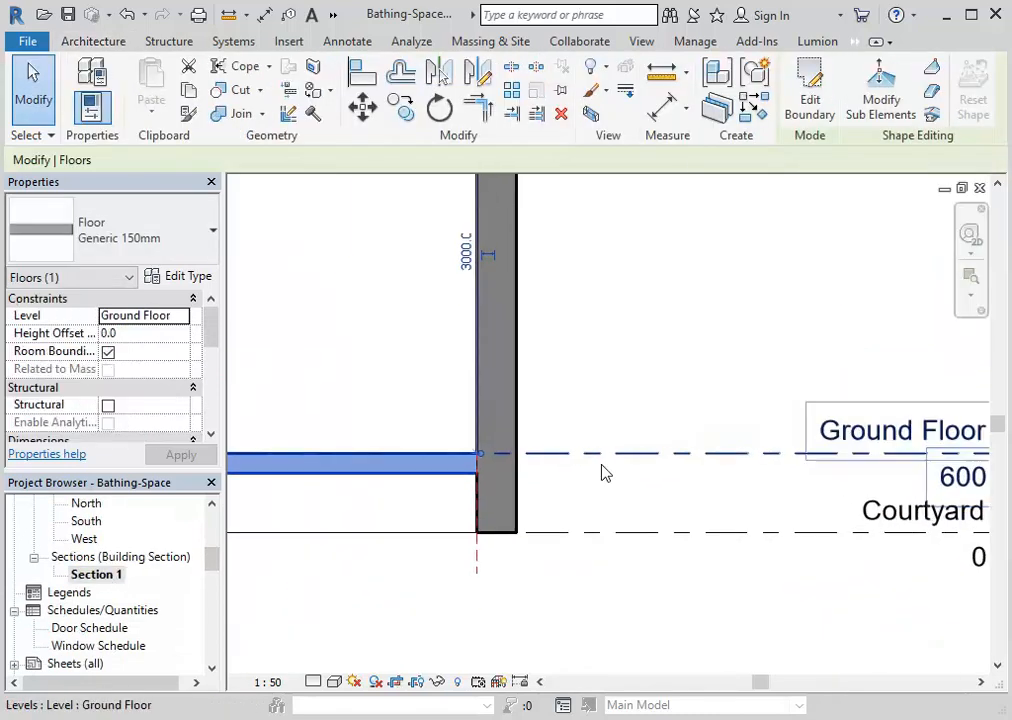
{"action": "left_click", "coordinate": [429, 445]}
{"action": "scroll", "coordinate": [475, 483], "scroll_direction": "up", "scroll_amount": 5}
{"action": "scroll", "coordinate": [472, 483], "scroll_direction": "up", "scroll_amount": 2}
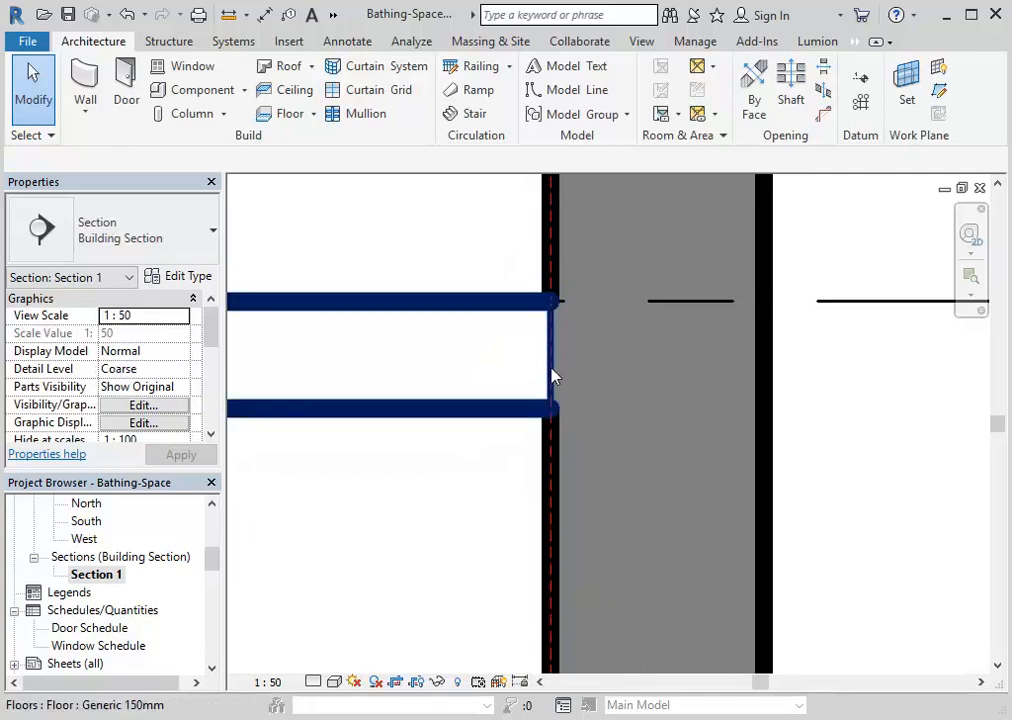
Reopen the Ground Floor plan and start a wall with the Generic 100mm Wall type
{"action": "left_click_drag", "start_coordinate": [213, 566], "coordinate": [212, 538]}
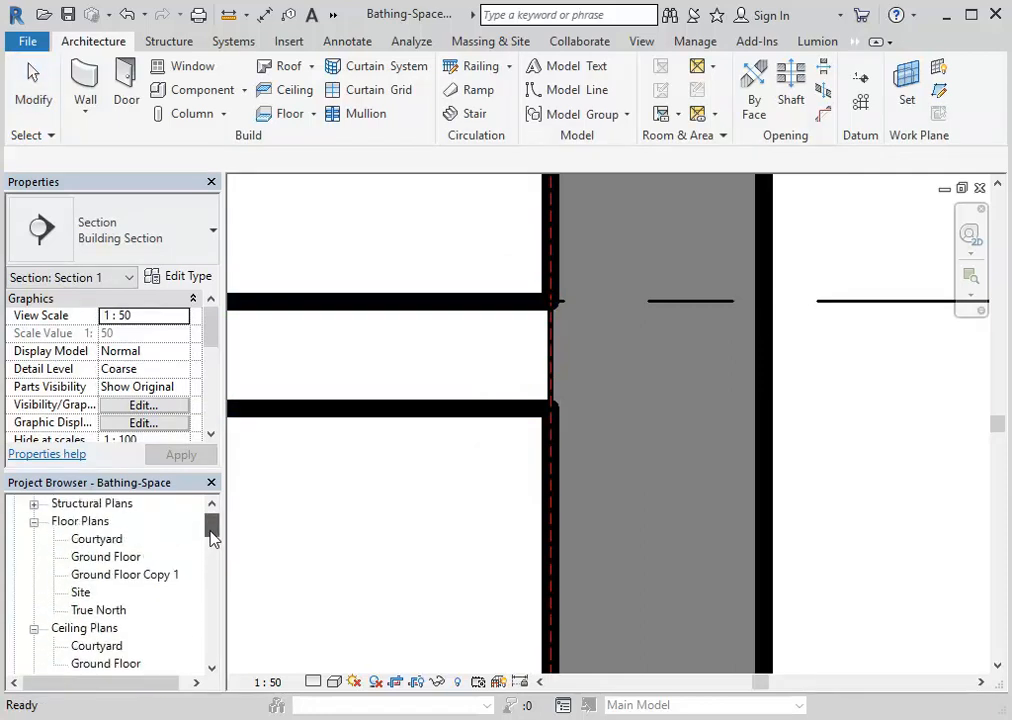
{"action": "double_click", "coordinate": [106, 557]}
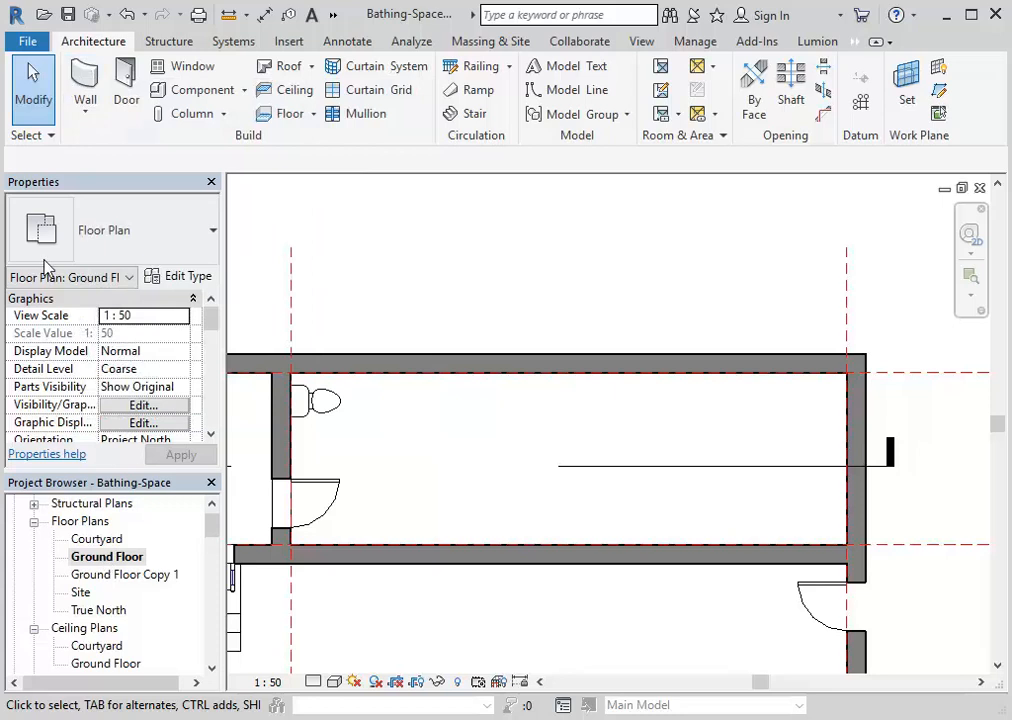
{"action": "left_click", "coordinate": [88, 80]}
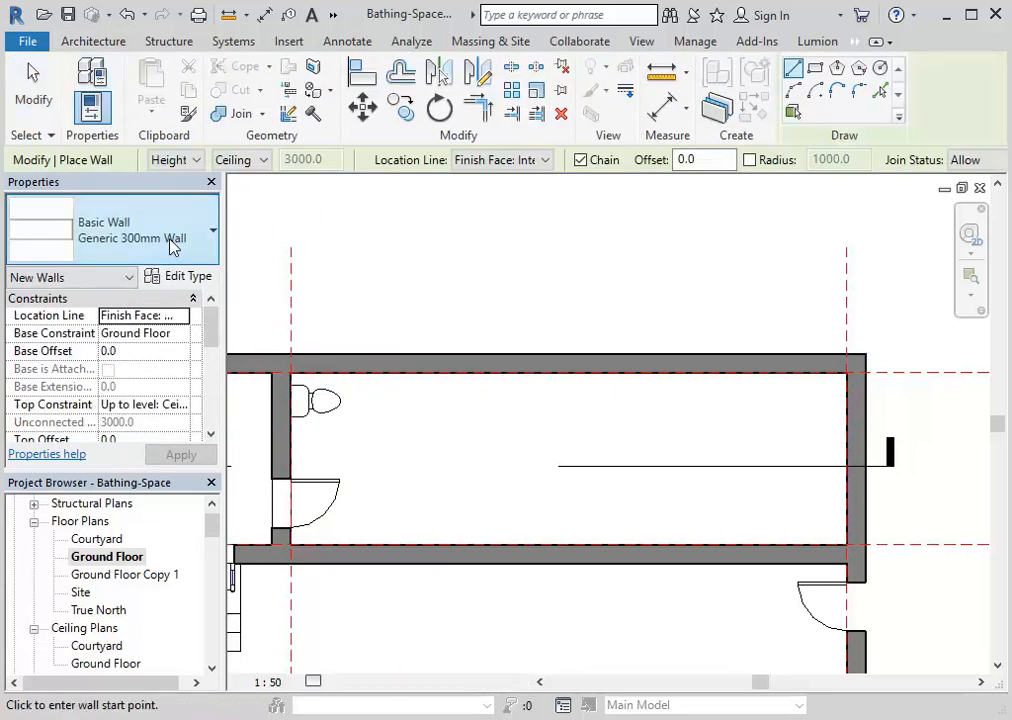
{"action": "left_click", "coordinate": [170, 244]}
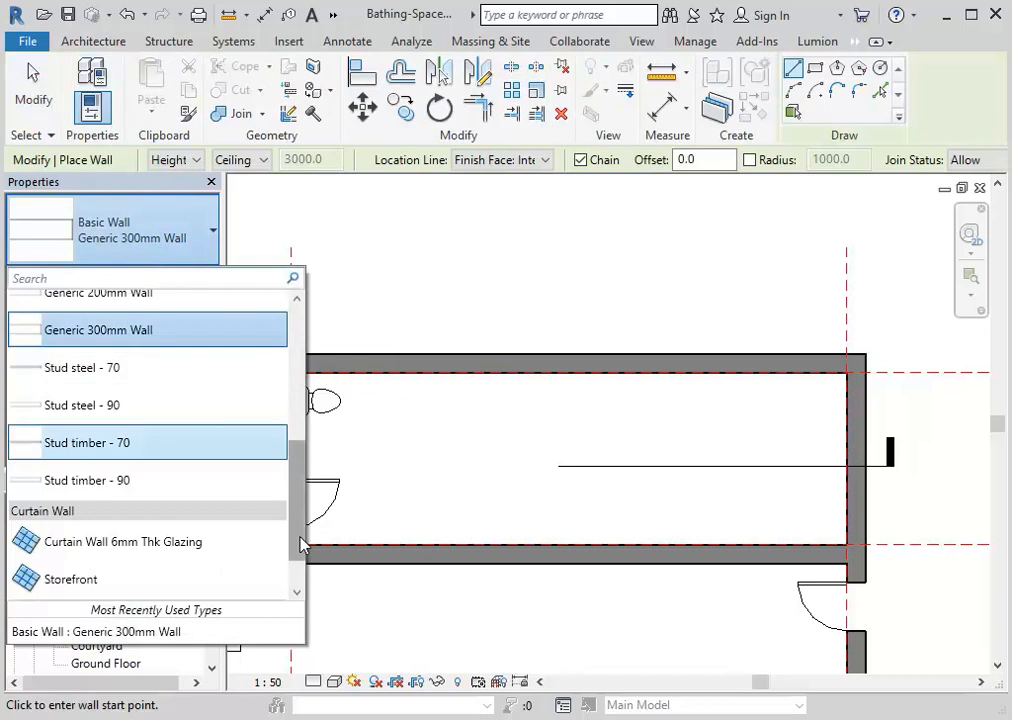
{"action": "left_click_drag", "start_coordinate": [303, 545], "coordinate": [300, 500]}
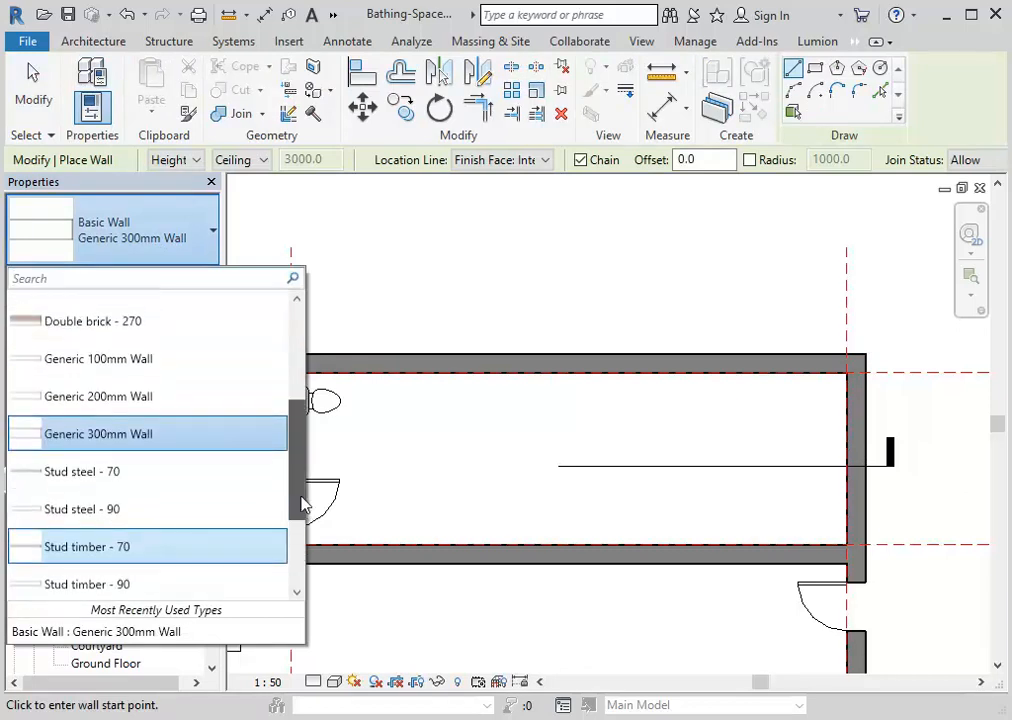
{"action": "left_click", "coordinate": [98, 366]}
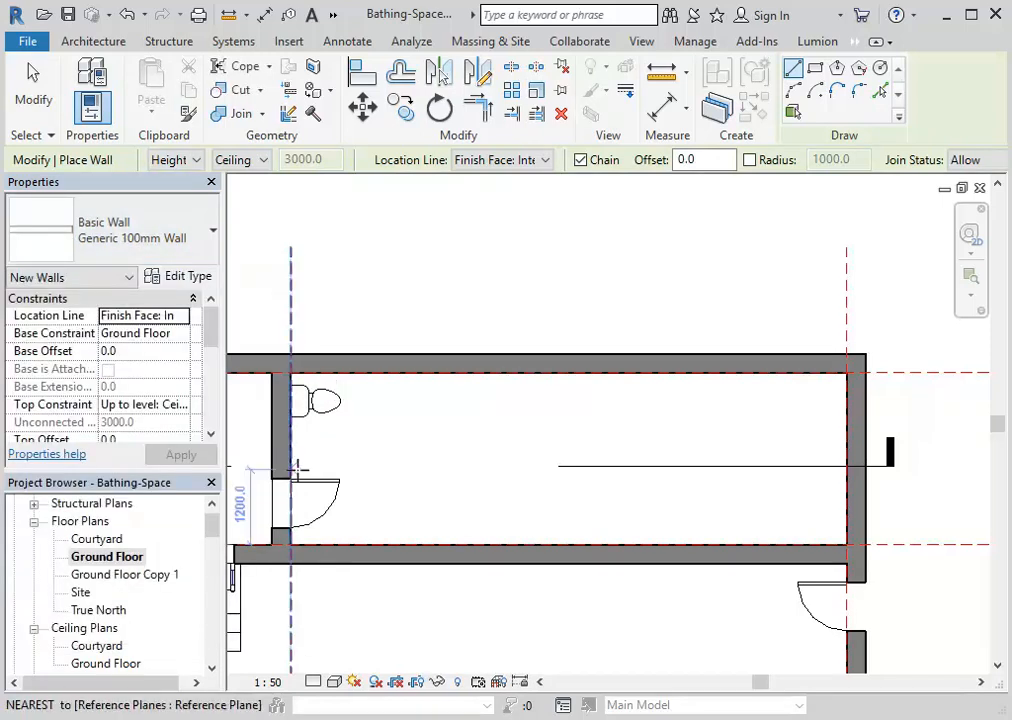
Draw an L-shaped partition around the toilet, about 2850 mm long and about 1100 mm clear of the upper wall, returning to that wall
{"action": "scroll", "coordinate": [293, 432], "scroll_direction": "up", "scroll_amount": 2}
{"action": "left_click", "coordinate": [286, 432]}
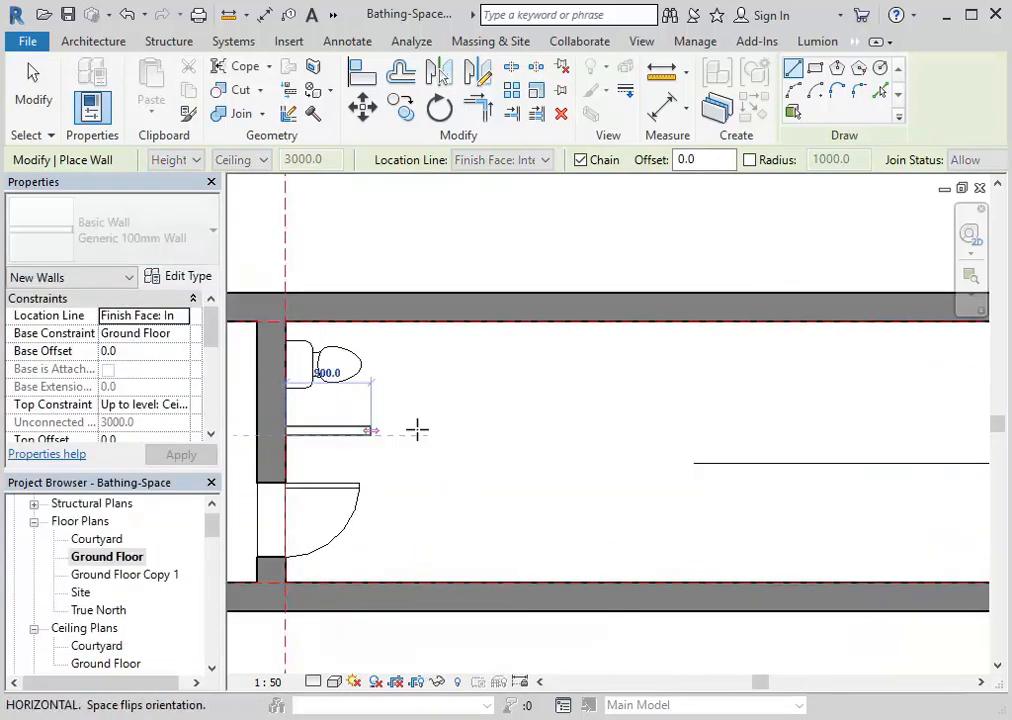
{"action": "left_click", "coordinate": [541, 431]}
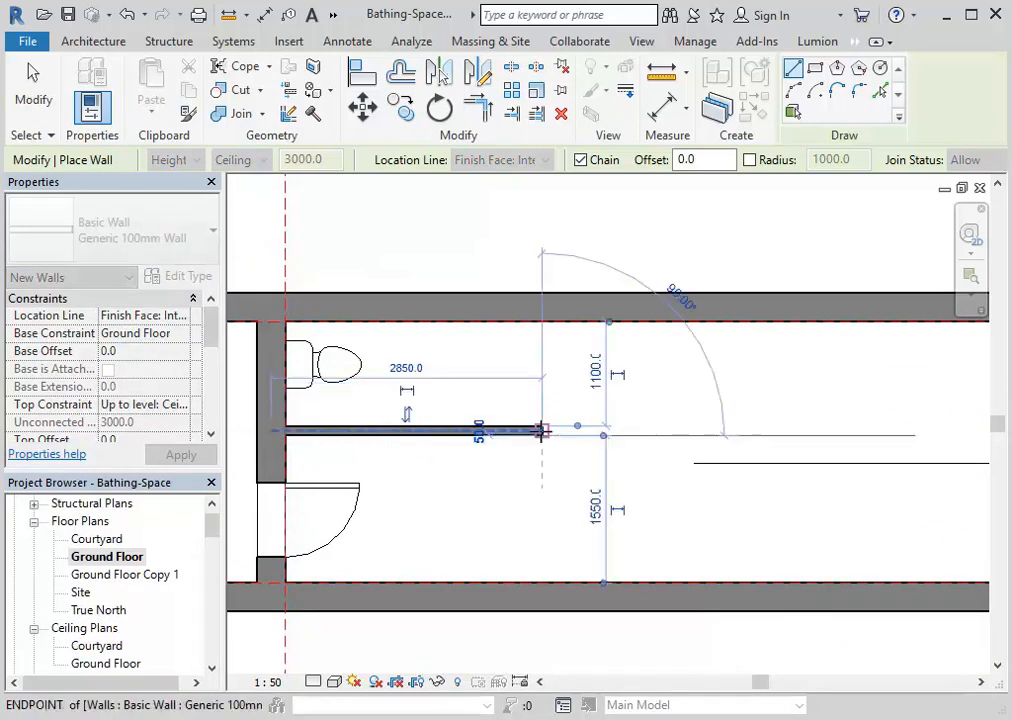
{"action": "left_click", "coordinate": [541, 322]}
{"action": "scroll", "coordinate": [641, 397], "scroll_direction": "down", "scroll_amount": 1}
{"action": "middle_click_drag", "start_coordinate": [641, 397], "coordinate": [501, 400]}
{"action": "right_click", "coordinate": [459, 287]}
{"action": "left_click", "coordinate": [496, 307]}
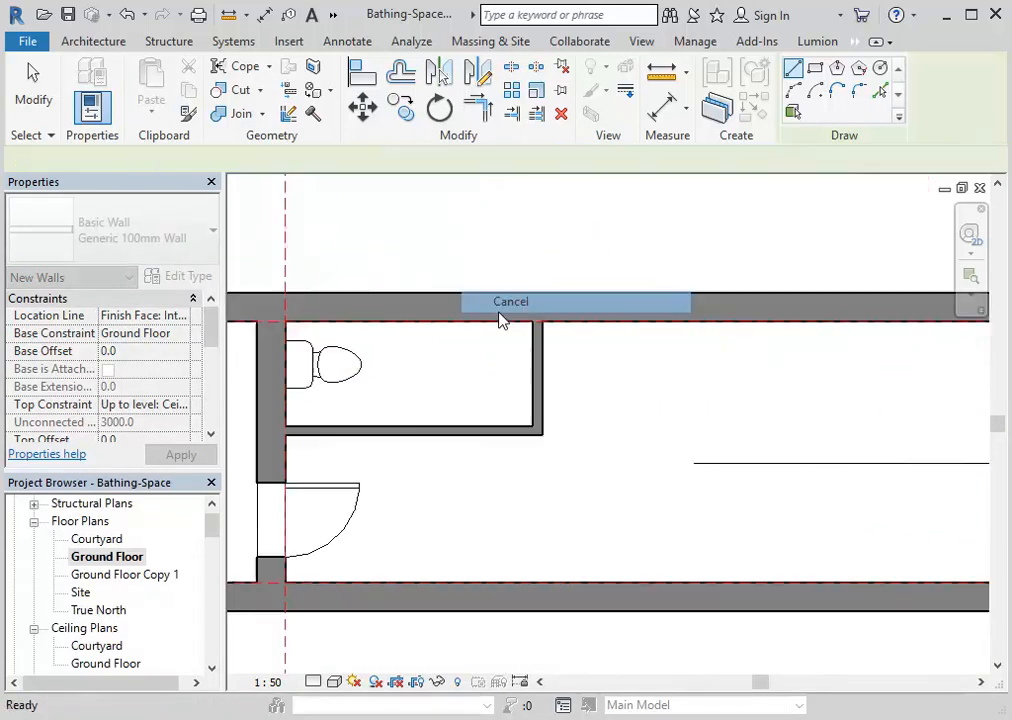
Draw a freestanding 1200 mm partition perpendicular to the upper wall, ending in line with the toilet enclosure, and end wall placement
{"action": "middle_click_drag", "start_coordinate": [679, 338], "coordinate": [479, 323]}
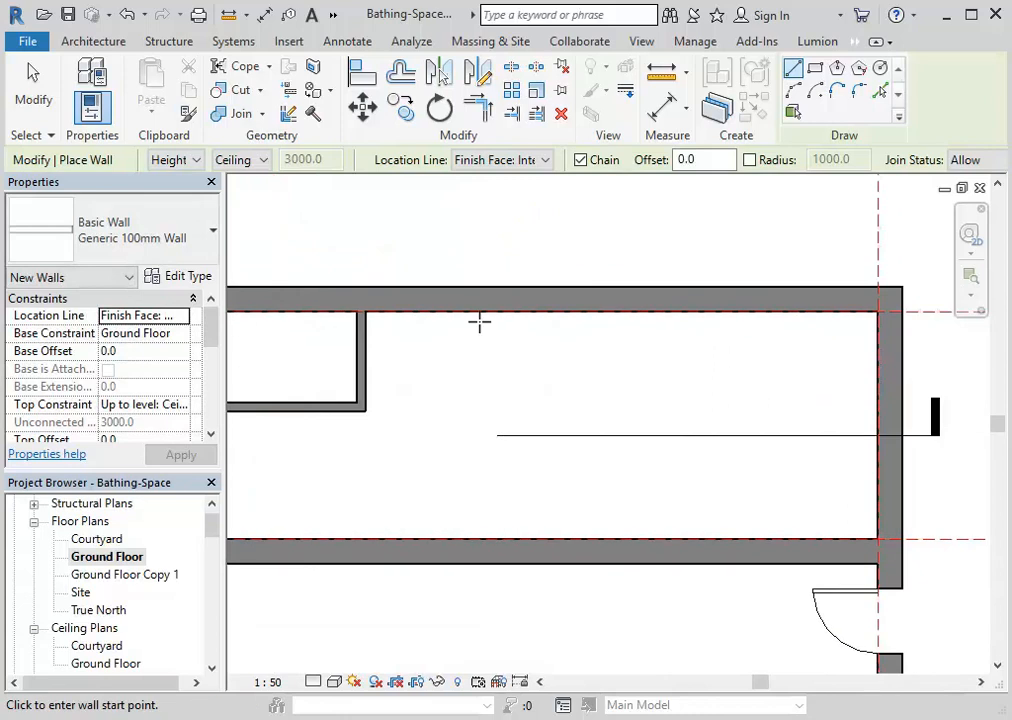
{"action": "left_click", "coordinate": [590, 312]}
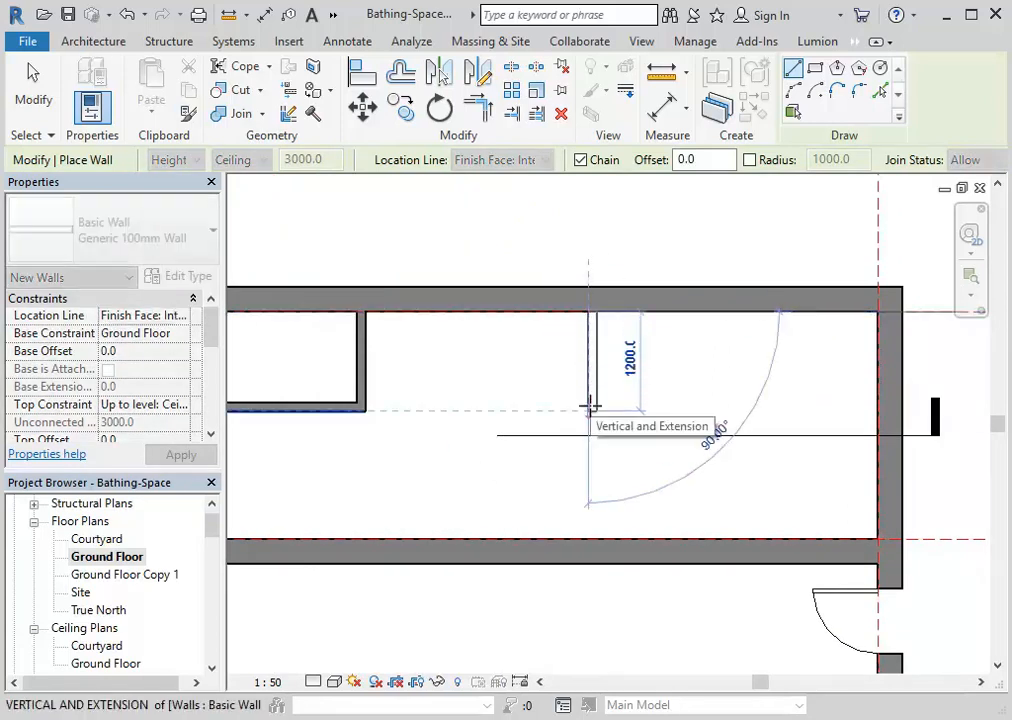
{"action": "left_click", "coordinate": [590, 407]}
{"action": "right_click", "coordinate": [668, 293]}
{"action": "left_click", "coordinate": [681, 306]}
{"action": "right_click", "coordinate": [723, 332]}
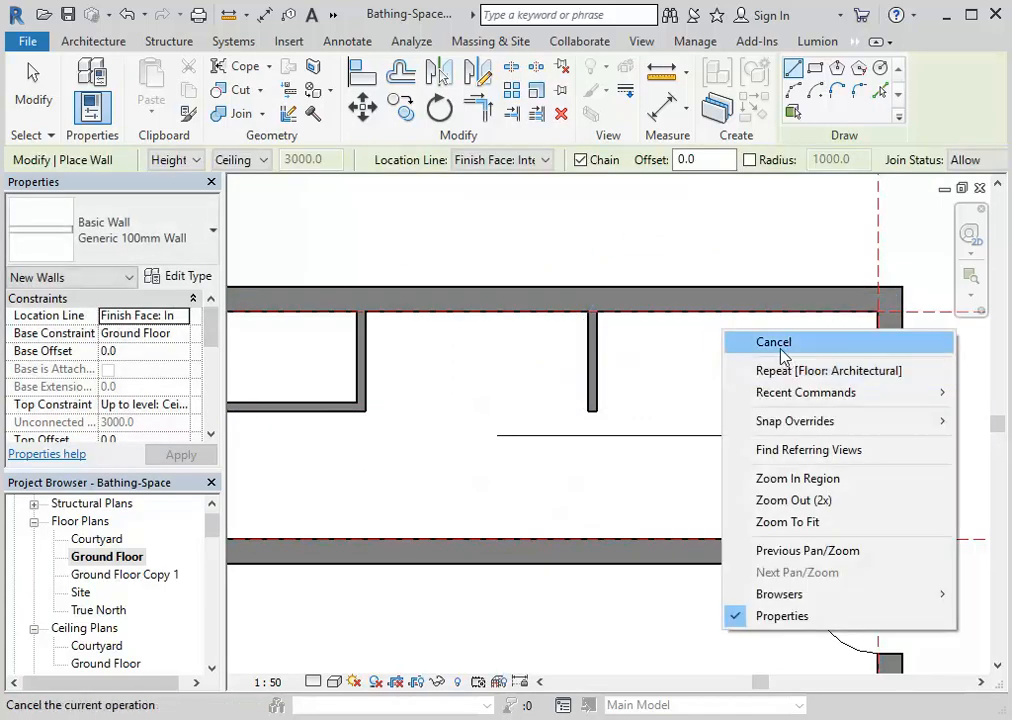
{"action": "left_click", "coordinate": [778, 345]}
Examine the layout of the new partitions within the bathroom on the Ground Floor plan
{"action": "middle_click_drag", "start_coordinate": [521, 373], "coordinate": [549, 382]}
{"action": "scroll", "coordinate": [517, 404], "scroll_direction": "up", "scroll_amount": 2}
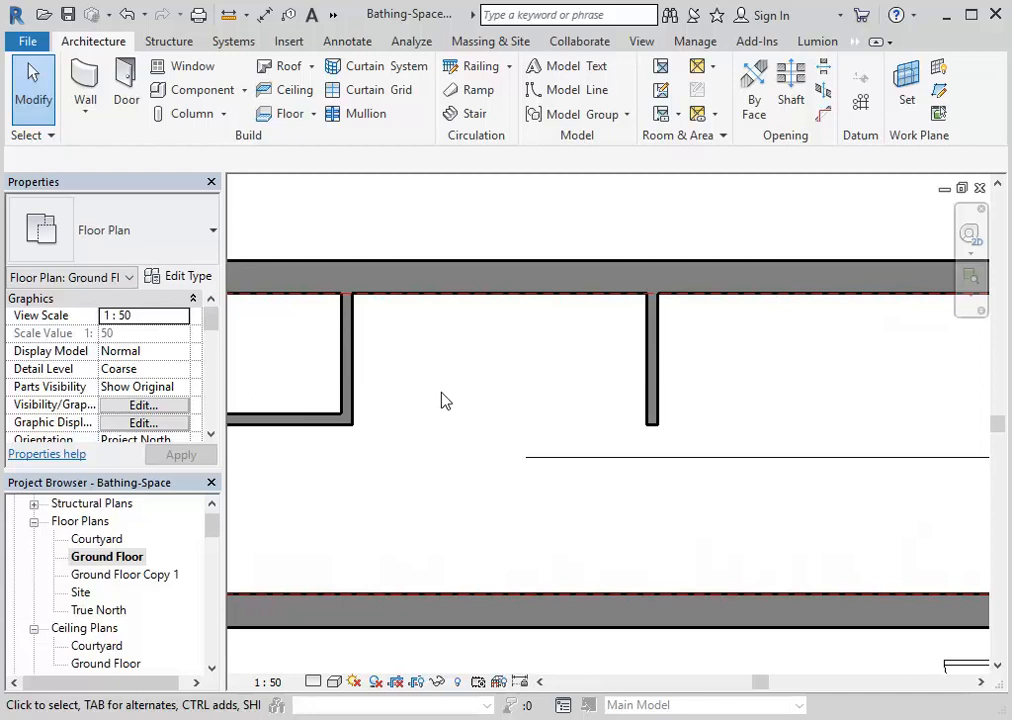
{"action": "scroll", "coordinate": [440, 402], "scroll_direction": "down", "scroll_amount": 2}
{"action": "middle_click_drag", "start_coordinate": [440, 402], "coordinate": [519, 428]}
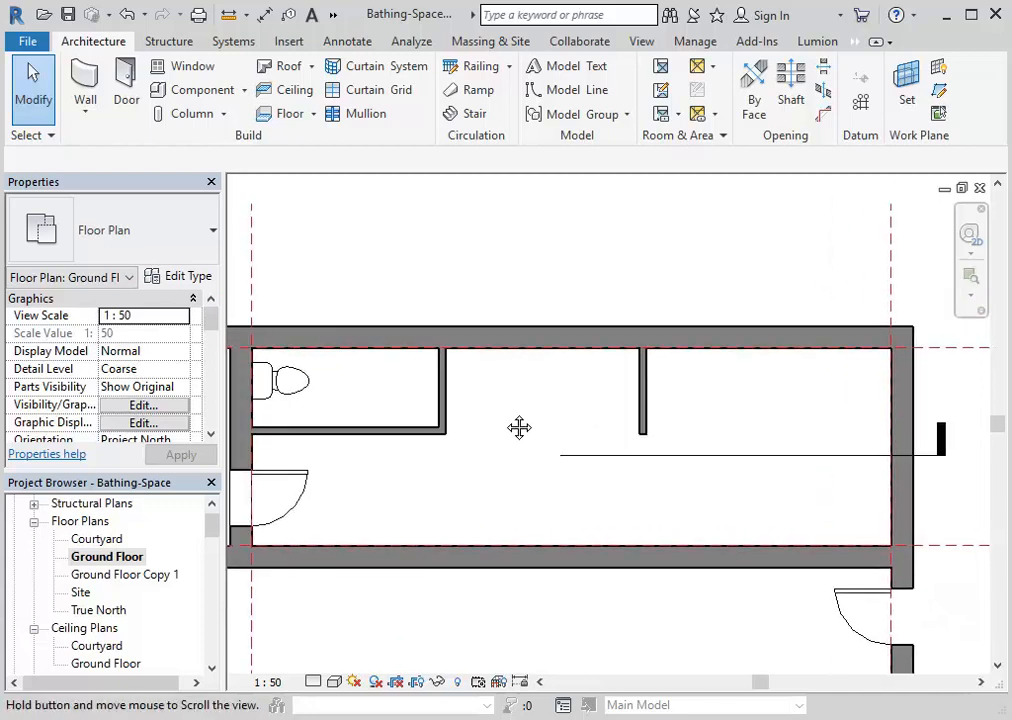
{"action": "scroll", "coordinate": [506, 421], "scroll_direction": "up", "scroll_amount": 1}
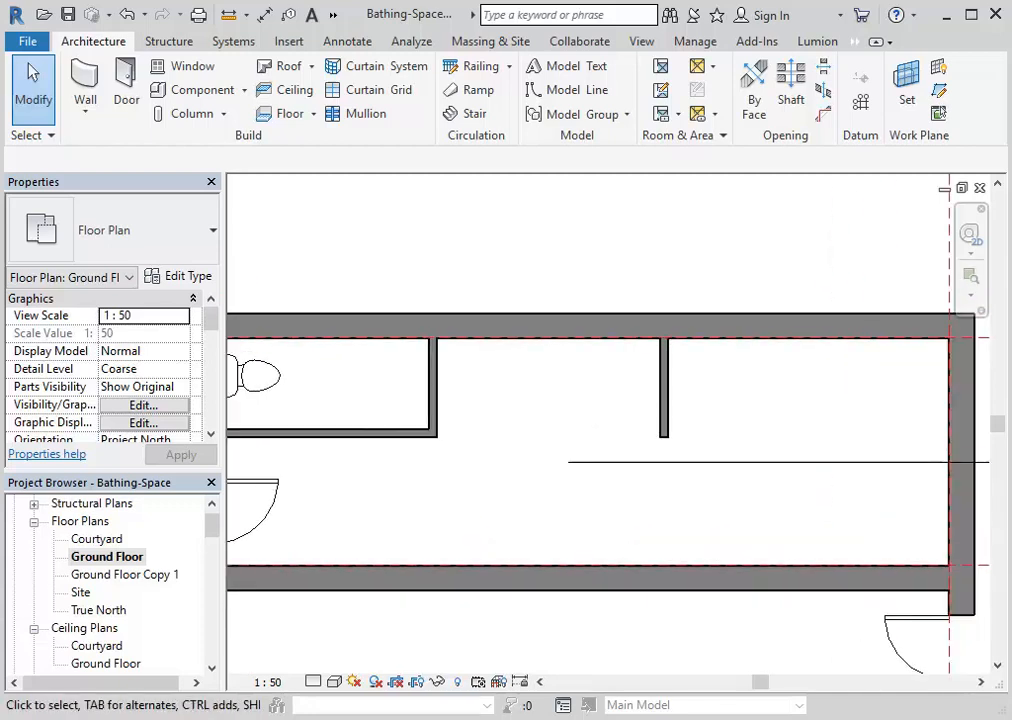
{"action": "left_click", "coordinate": [514, 718]}
{"action": "key", "text": "alt+Tab"}
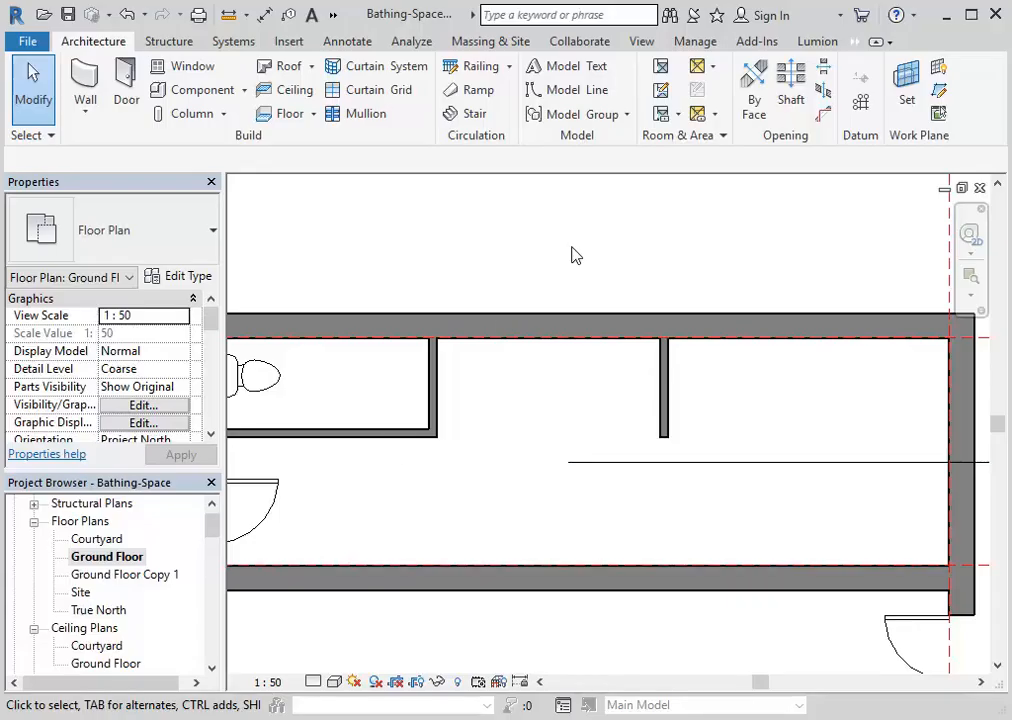
{"action": "scroll", "coordinate": [522, 237], "scroll_direction": "down", "scroll_amount": 1}
{"action": "middle_click_drag", "start_coordinate": [522, 237], "coordinate": [479, 267]}
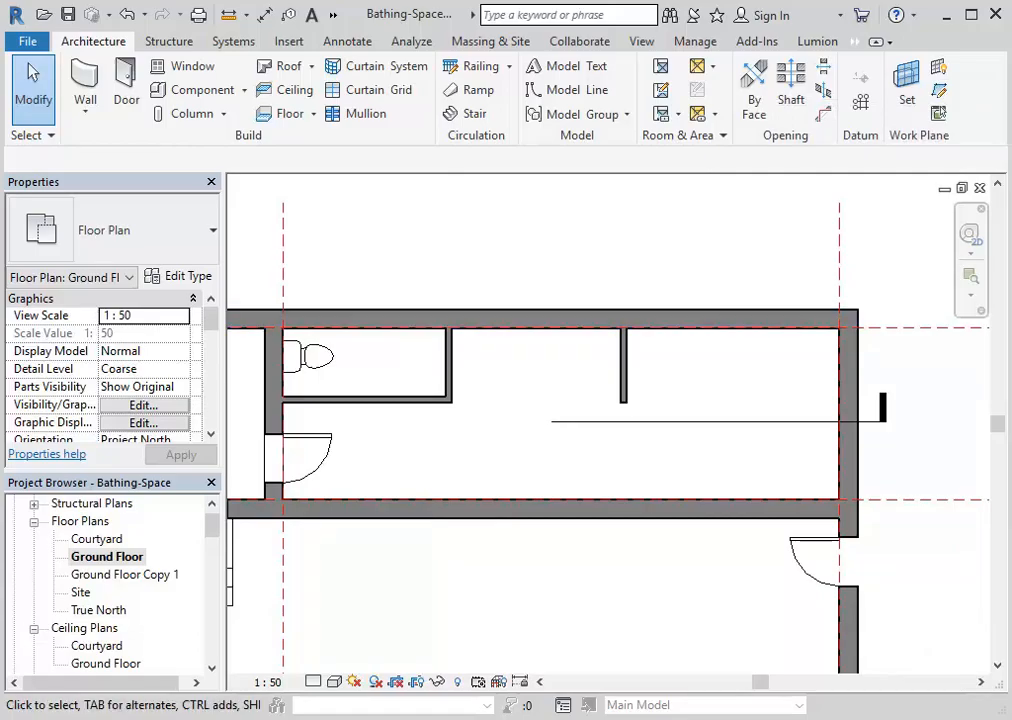
Examine the partitions, vanity and bath in the assessment PDF's Isometric 1 view, and return to the Revit plan
{"action": "key", "text": "alt+Tab"}
{"action": "scroll", "coordinate": [442, 412], "scroll_direction": "down", "scroll_amount": 4}
{"action": "scroll", "coordinate": [442, 412], "scroll_direction": "up", "scroll_amount": 3}
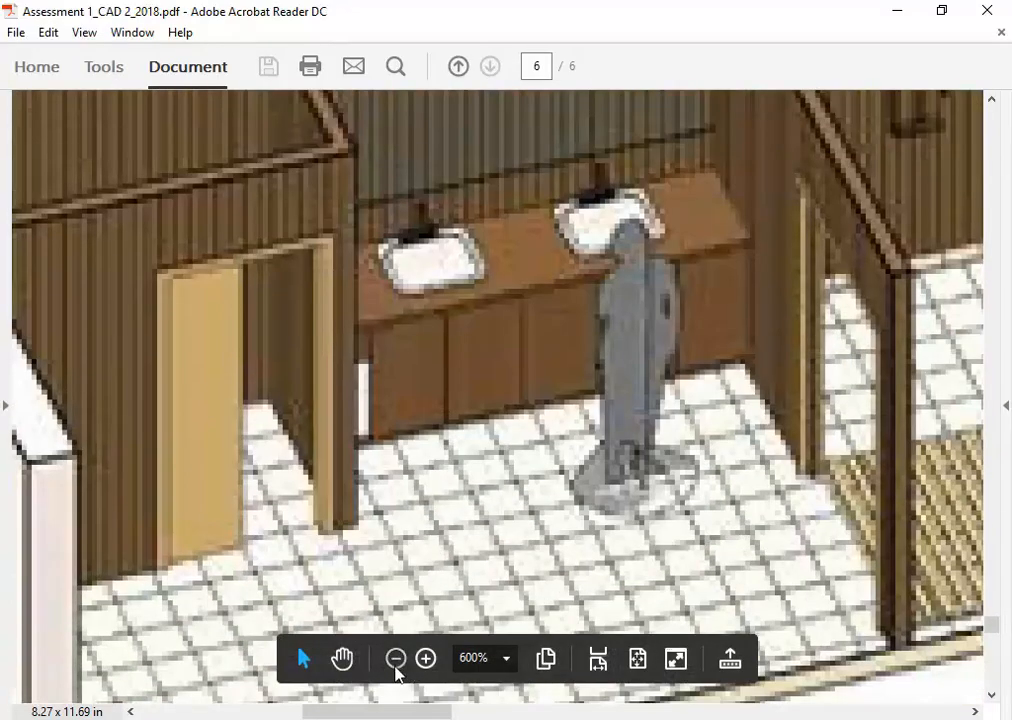
{"action": "left_click", "coordinate": [396, 660]}
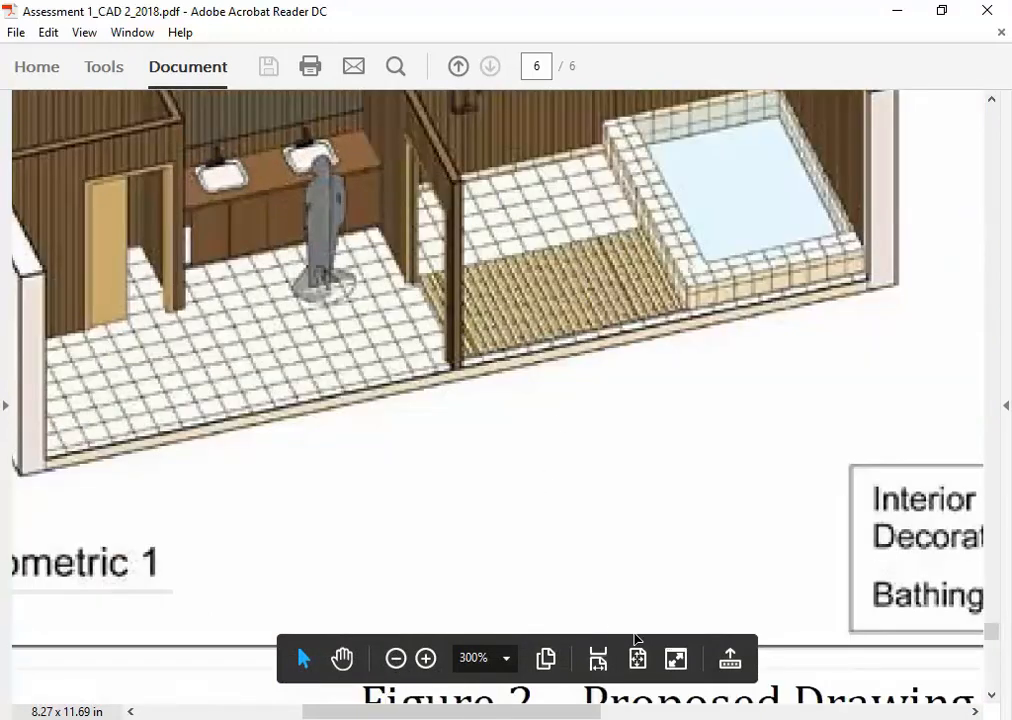
{"action": "scroll", "coordinate": [356, 337], "scroll_direction": "left", "scroll_amount": 4}
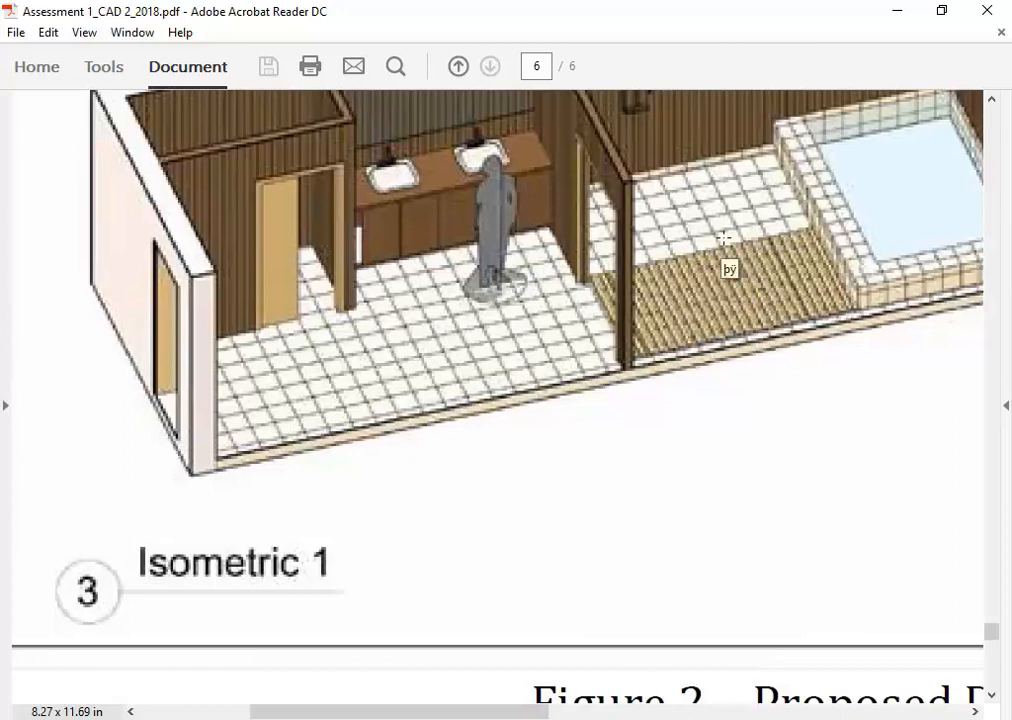
{"action": "left_click", "coordinate": [898, 11]}
{"action": "middle_click_drag", "start_coordinate": [491, 369], "coordinate": [476, 366]}
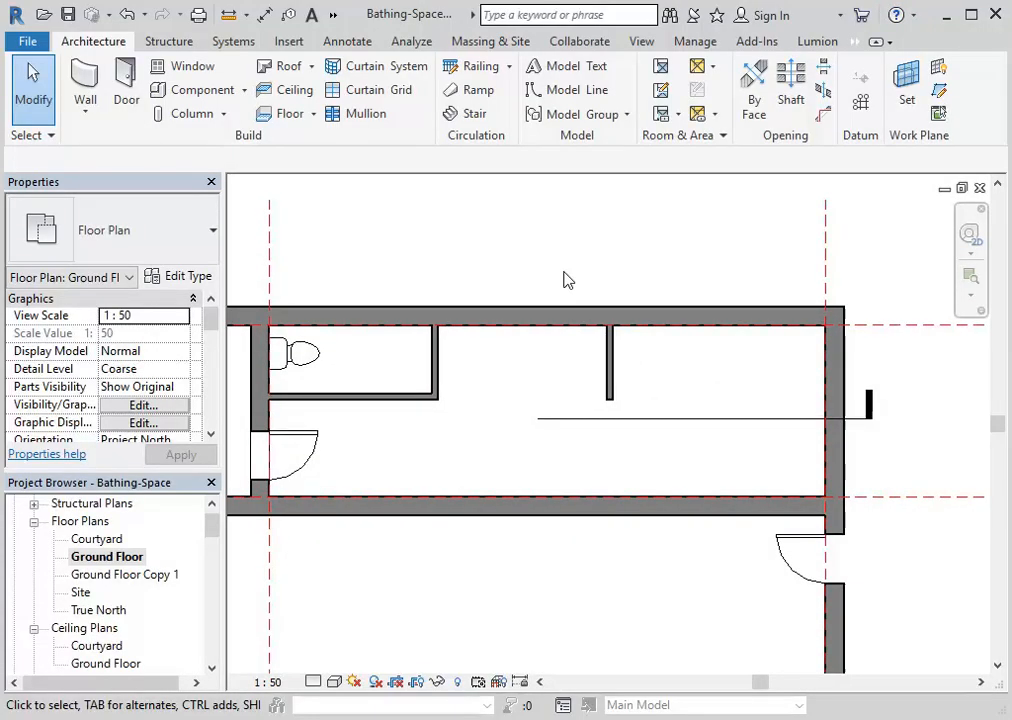
Draw three reference planes perpendicular to the bathroom's long walls, successively spaced about 2365, 2235 and 2400 mm from the toilet-side wall
{"action": "left_click", "coordinate": [938, 91]}
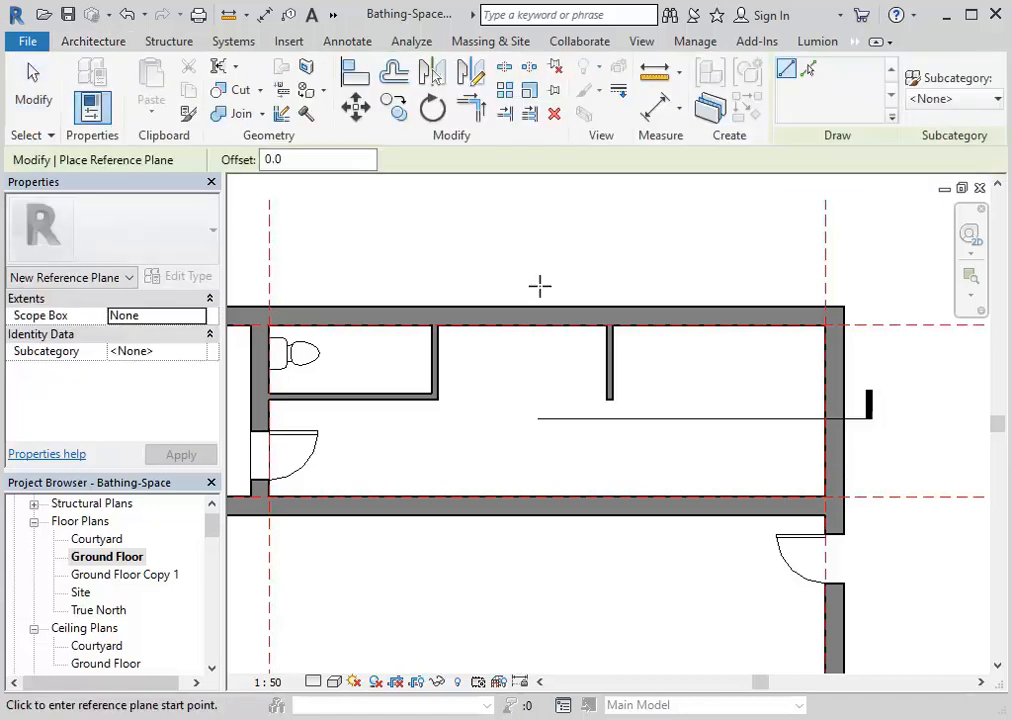
{"action": "left_click", "coordinate": [416, 258]}
{"action": "left_click", "coordinate": [417, 541]}
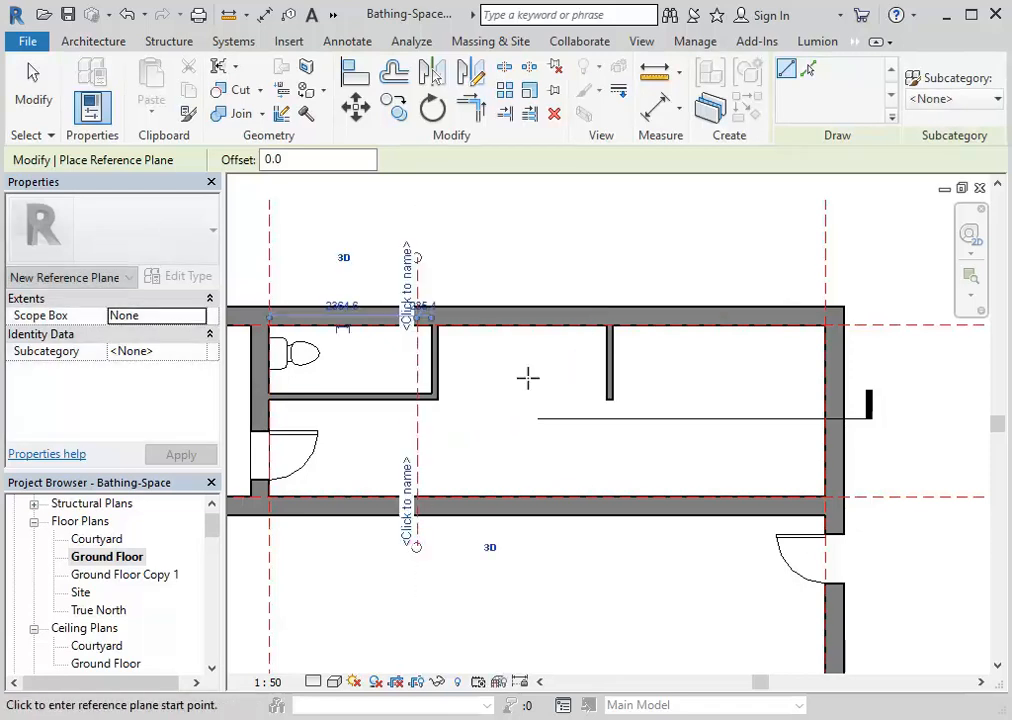
{"action": "left_click", "coordinate": [557, 258]}
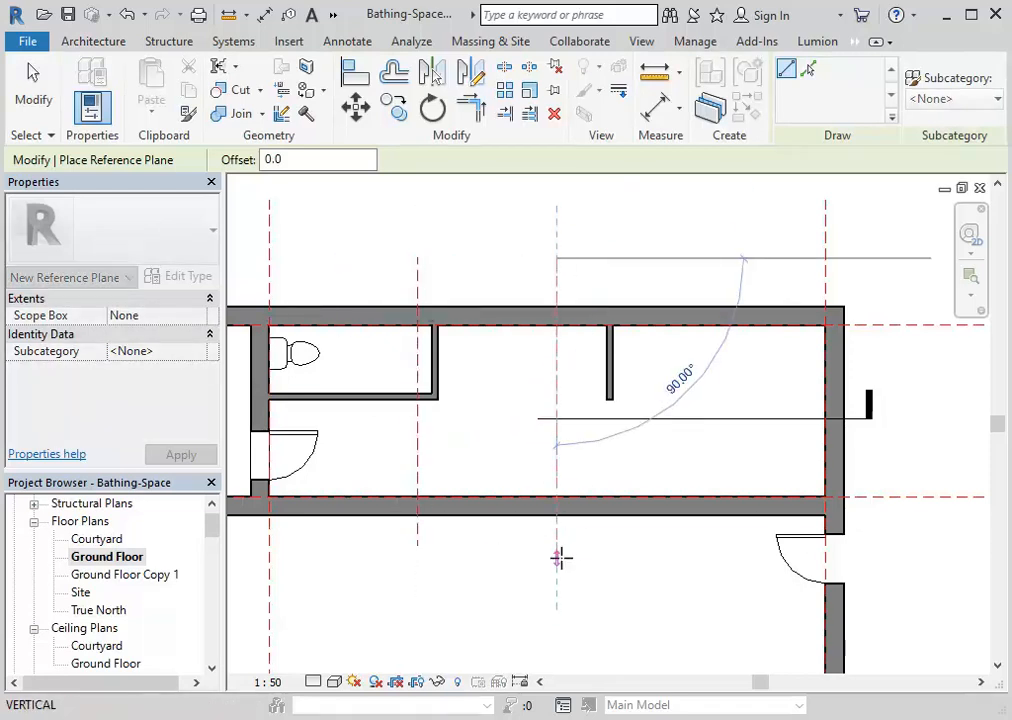
{"action": "left_click", "coordinate": [560, 558]}
{"action": "left_click", "coordinate": [707, 257]}
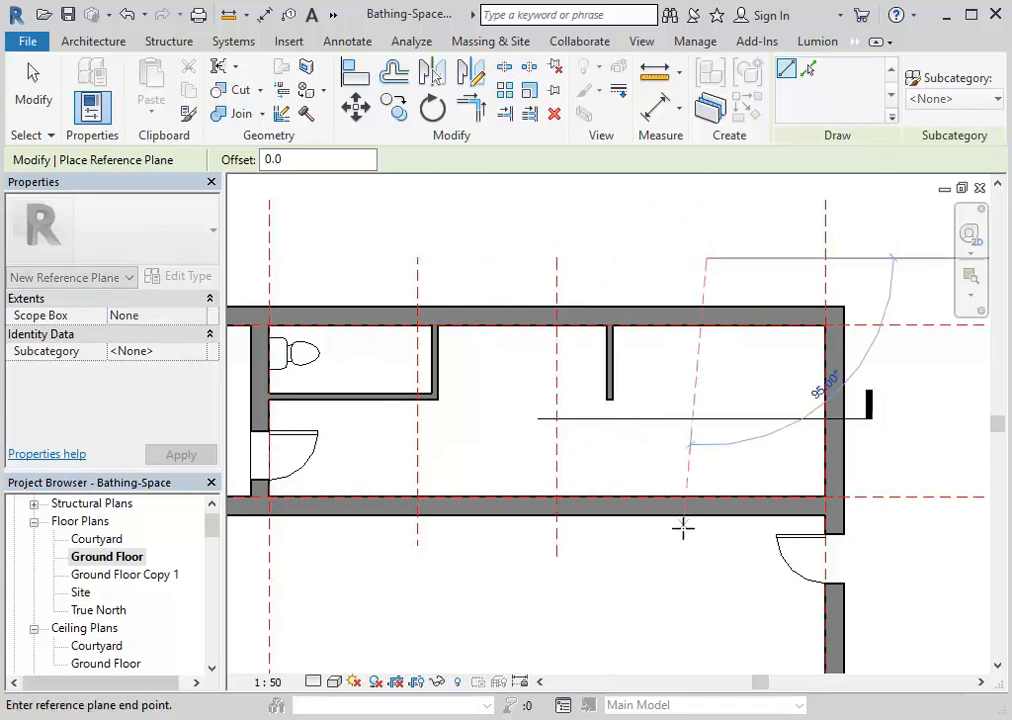
{"action": "left_click", "coordinate": [705, 568]}
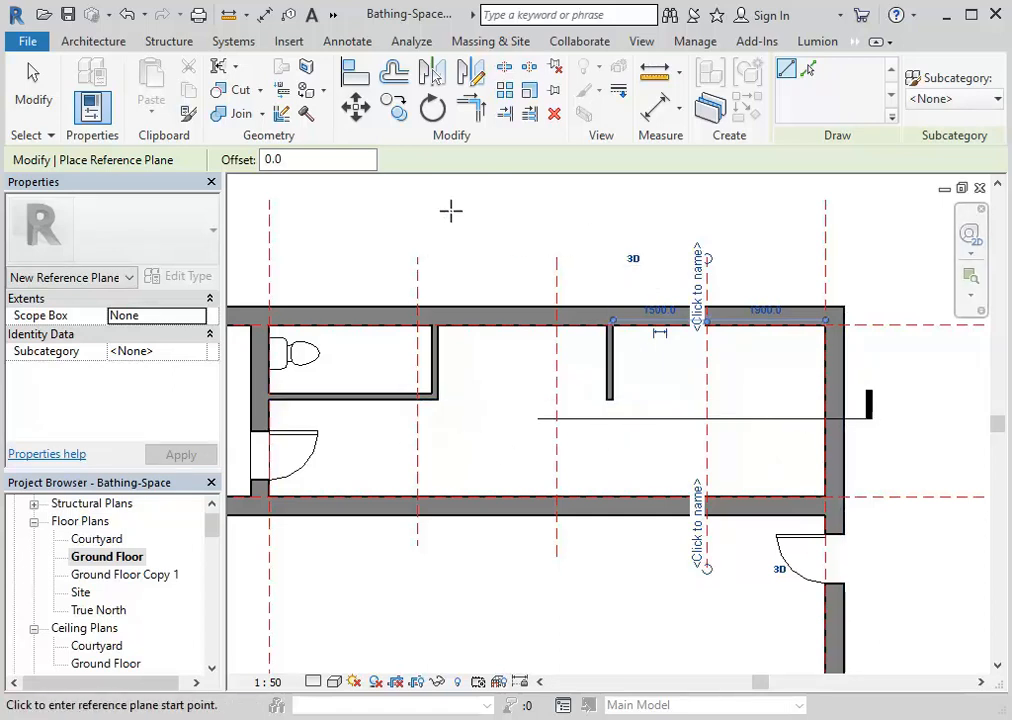
Place one continuous dimension string above the bathroom through its two end reference planes and the three new intermediate planes
{"action": "left_click", "coordinate": [652, 108]}
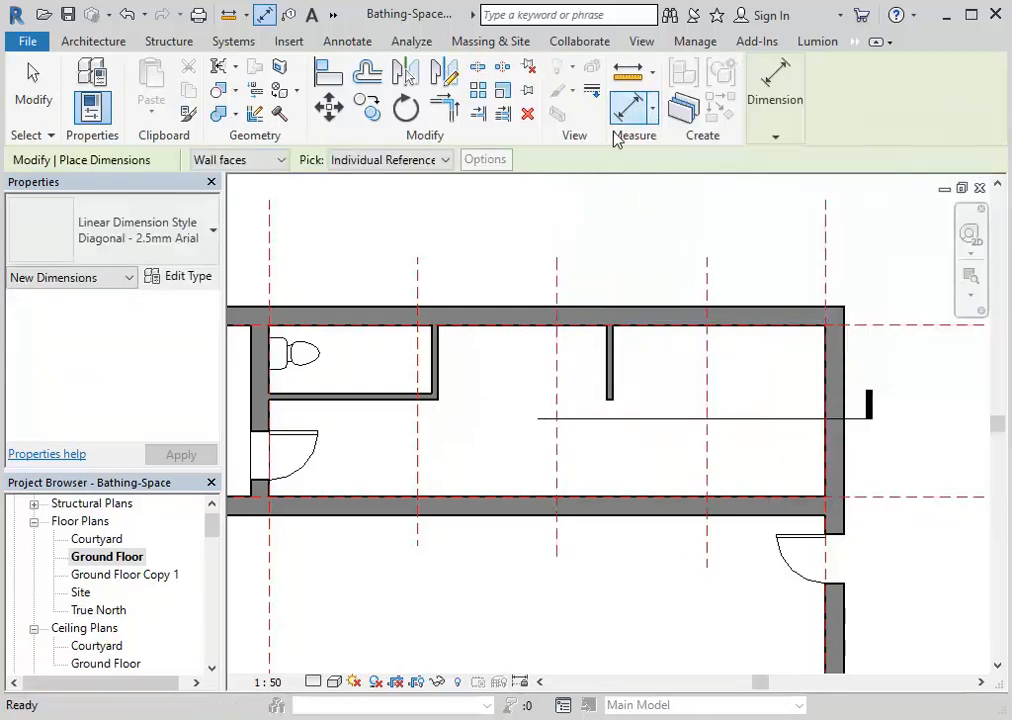
{"action": "left_click", "coordinate": [270, 266]}
{"action": "left_click", "coordinate": [417, 270]}
{"action": "left_click", "coordinate": [555, 285]}
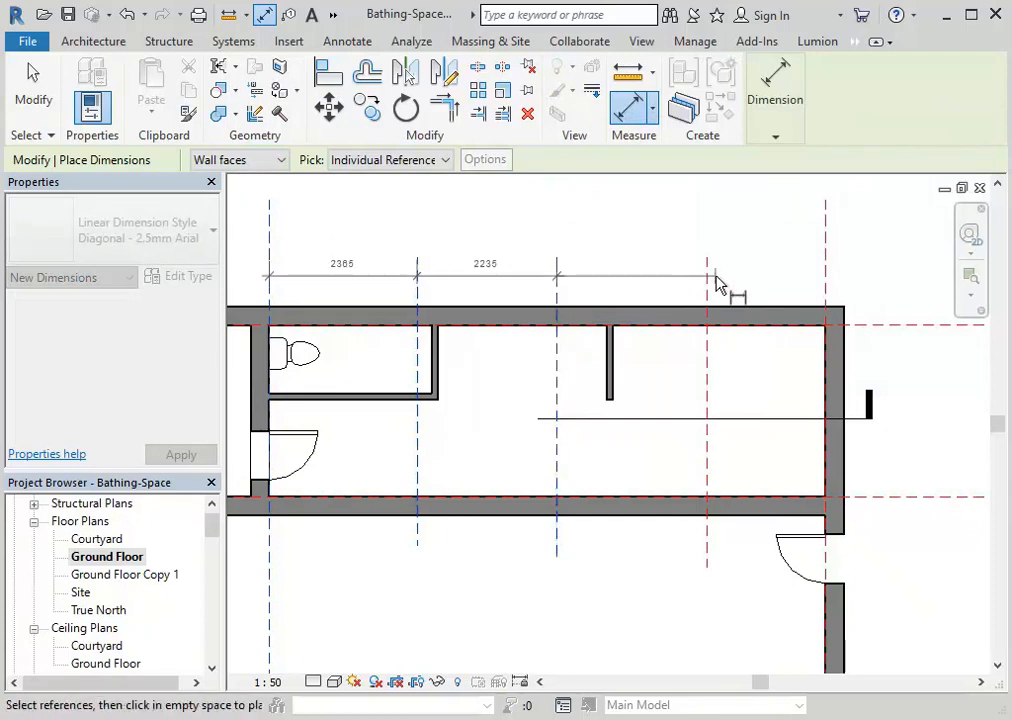
{"action": "left_click", "coordinate": [709, 278]}
{"action": "left_click", "coordinate": [825, 276]}
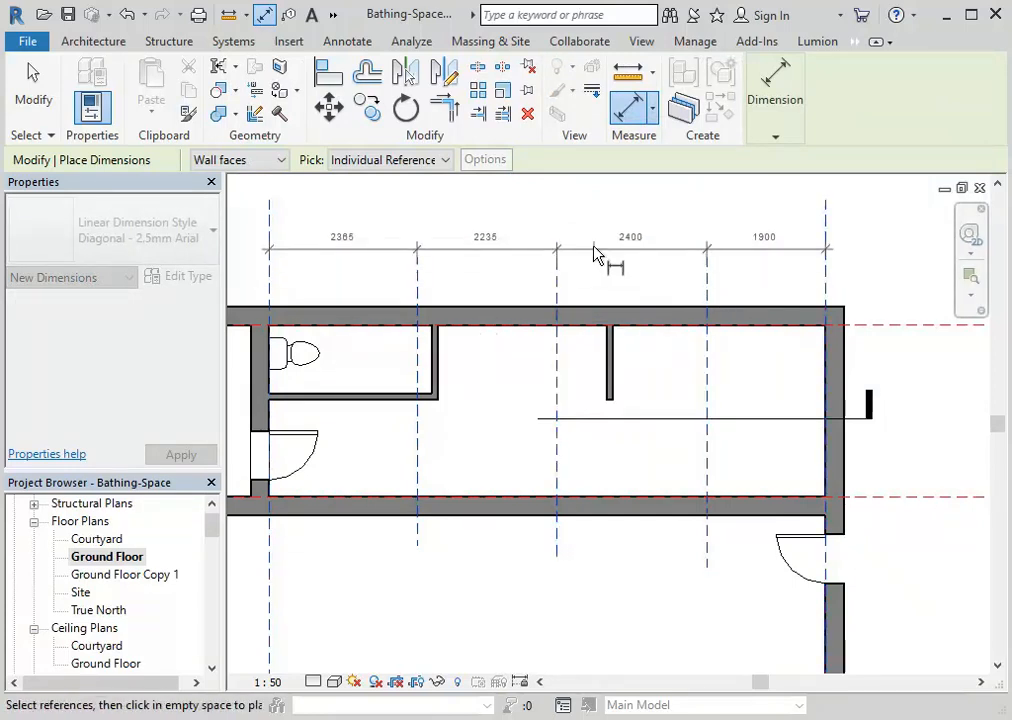
{"action": "left_click", "coordinate": [606, 209]}
Apply the equality constraint to the dimension string so the planes divide the bathroom equally, and end dimensioning
{"action": "scroll", "coordinate": [575, 258], "scroll_direction": "down", "scroll_amount": 1}
{"action": "middle_click_drag", "start_coordinate": [578, 274], "coordinate": [555, 368]}
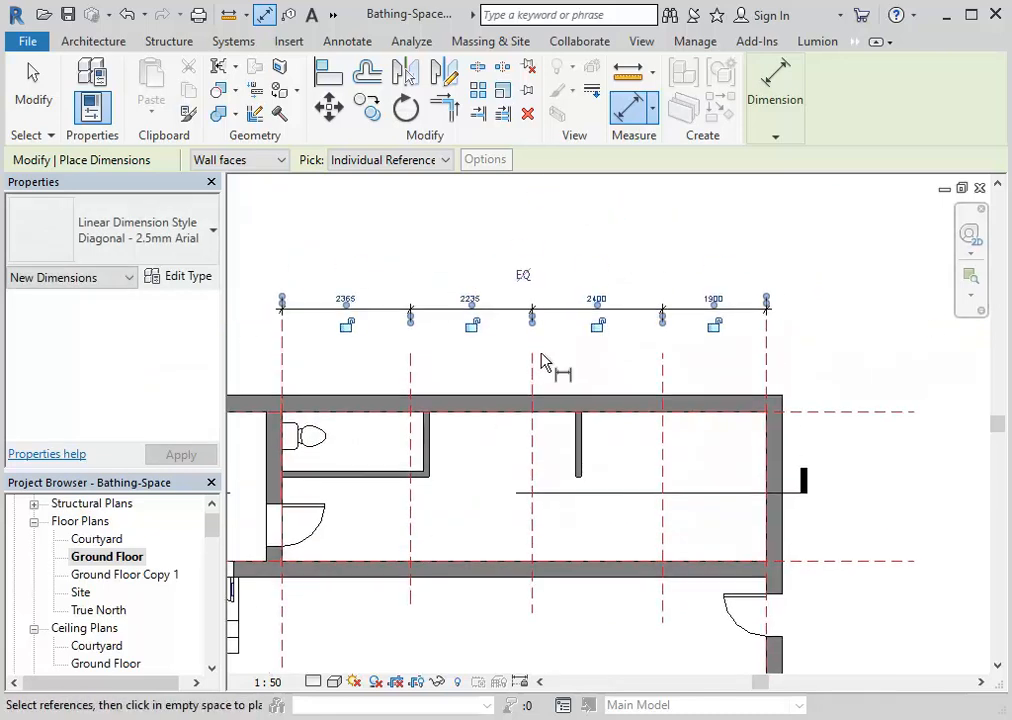
{"action": "left_click", "coordinate": [523, 278]}
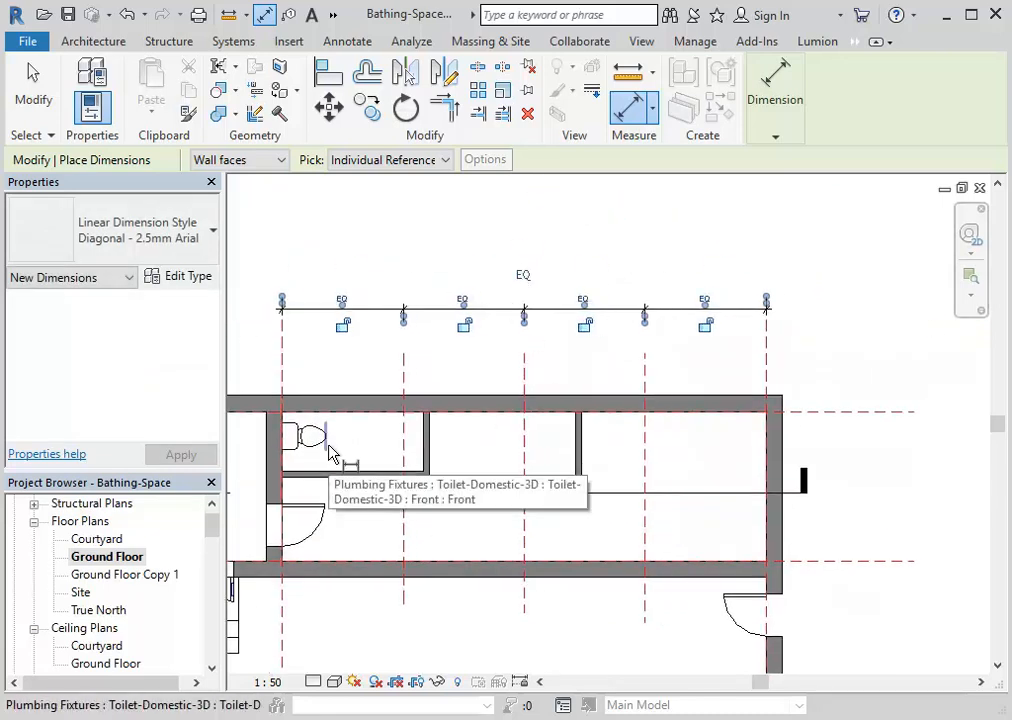
{"action": "right_click", "coordinate": [345, 262]}
{"action": "right_click", "coordinate": [382, 274]}
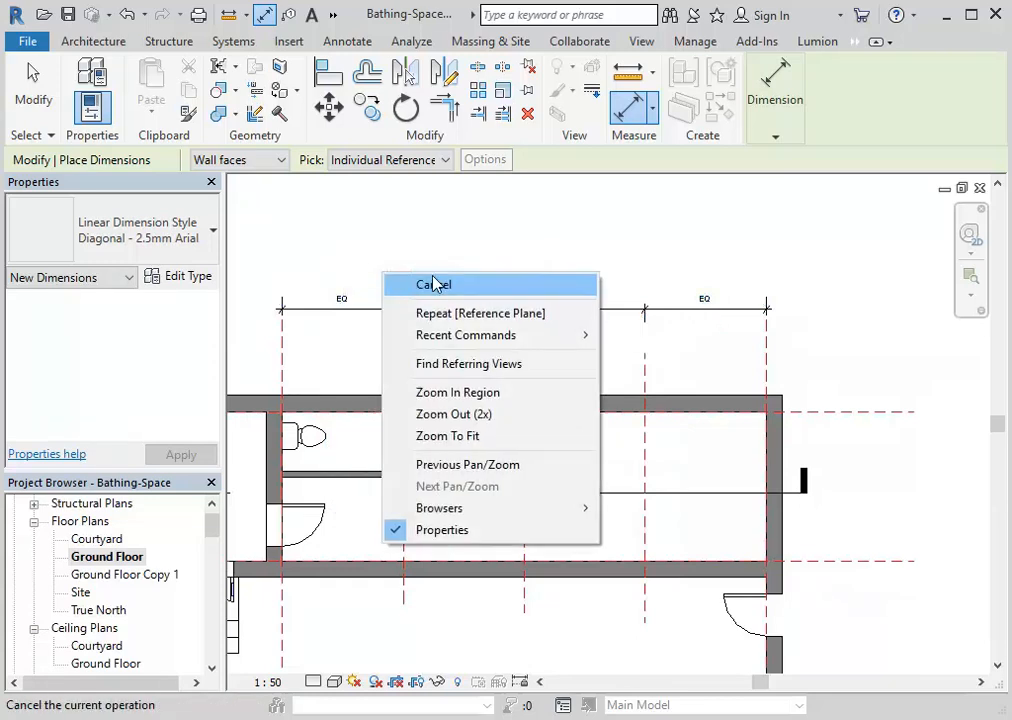
{"action": "left_click", "coordinate": [437, 286]}
Move the toilet enclosure's end partition so that it is centred on the first intermediate reference plane
{"action": "scroll", "coordinate": [407, 458], "scroll_direction": "up", "scroll_amount": 5}
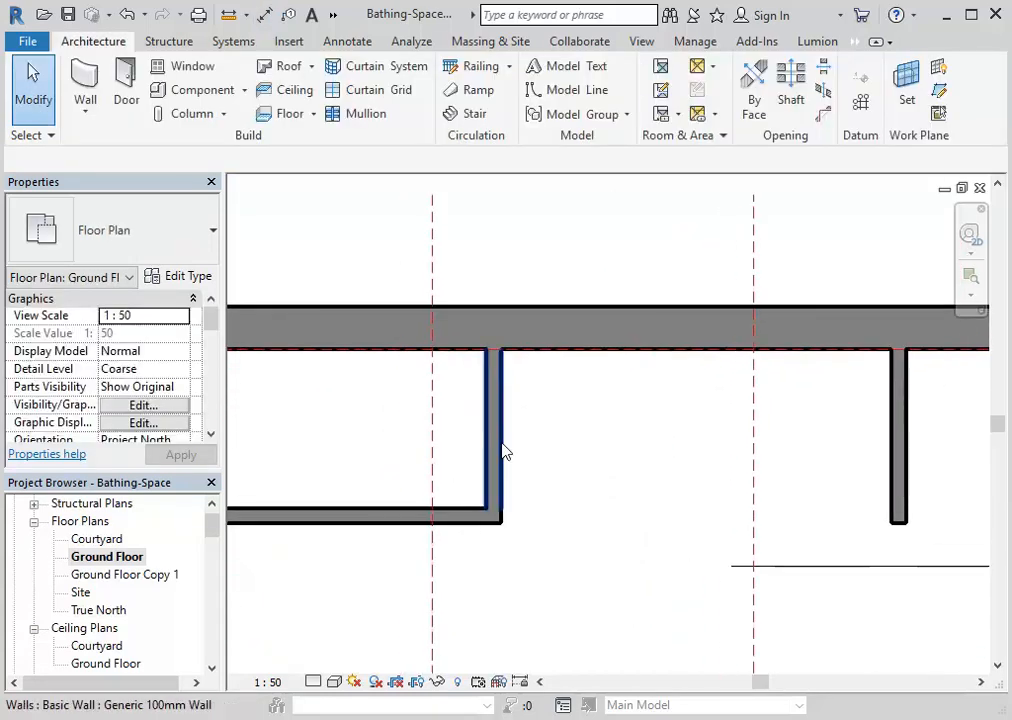
{"action": "left_click", "coordinate": [490, 445]}
{"action": "middle_click_drag", "start_coordinate": [490, 445], "coordinate": [542, 452]}
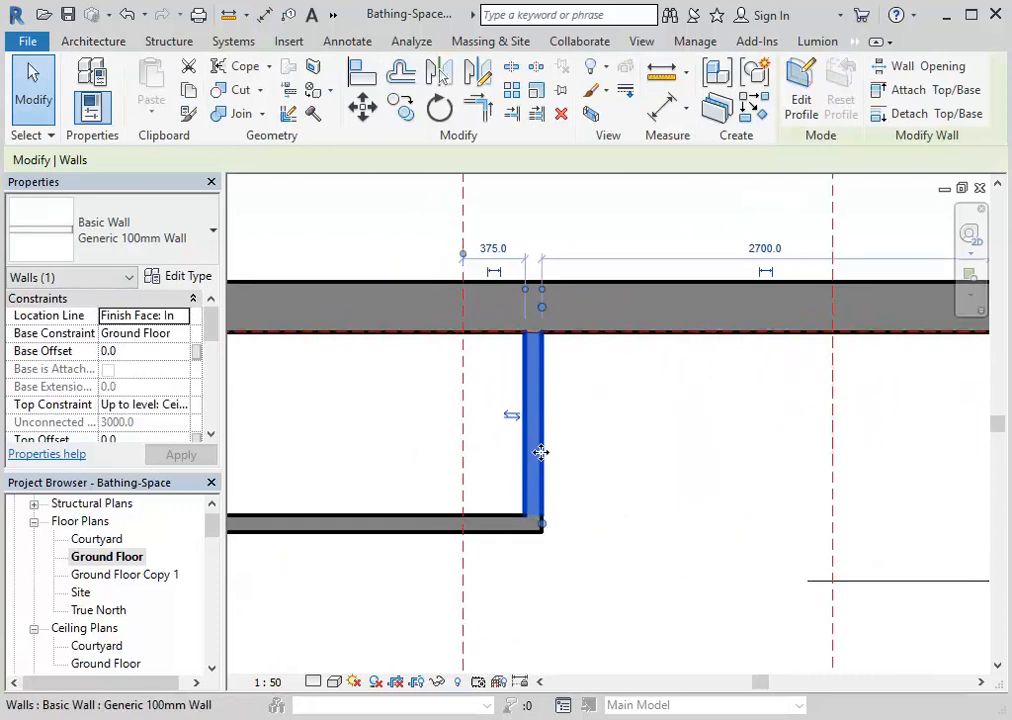
{"action": "left_click_drag", "start_coordinate": [539, 452], "coordinate": [463, 447]}
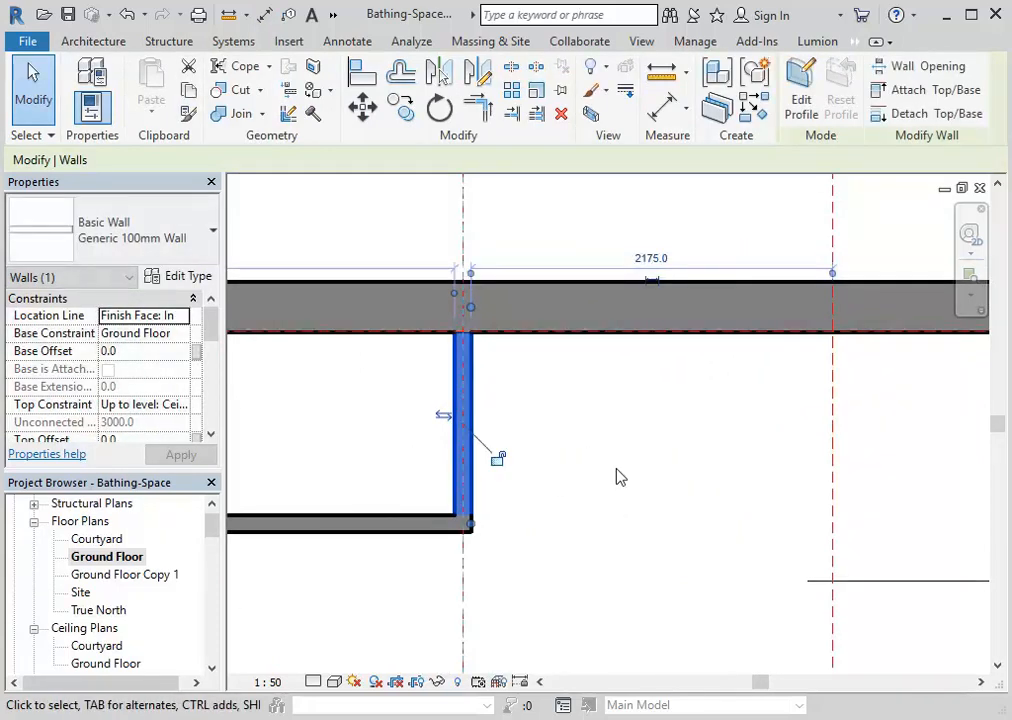
{"action": "left_click", "coordinate": [617, 476]}
Move the freestanding partition so that it is centred on the middle reference plane
{"action": "middle_click_drag", "start_coordinate": [617, 476], "coordinate": [458, 479]}
{"action": "left_click", "coordinate": [750, 453]}
{"action": "left_click_drag", "start_coordinate": [750, 453], "coordinate": [602, 461]}
{"action": "left_click", "coordinate": [445, 481]}
{"action": "scroll", "coordinate": [470, 495], "scroll_direction": "down", "scroll_amount": 3}
{"action": "middle_click_drag", "start_coordinate": [470, 495], "coordinate": [512, 451]}
{"action": "scroll", "coordinate": [505, 430], "scroll_direction": "down", "scroll_amount": 2}
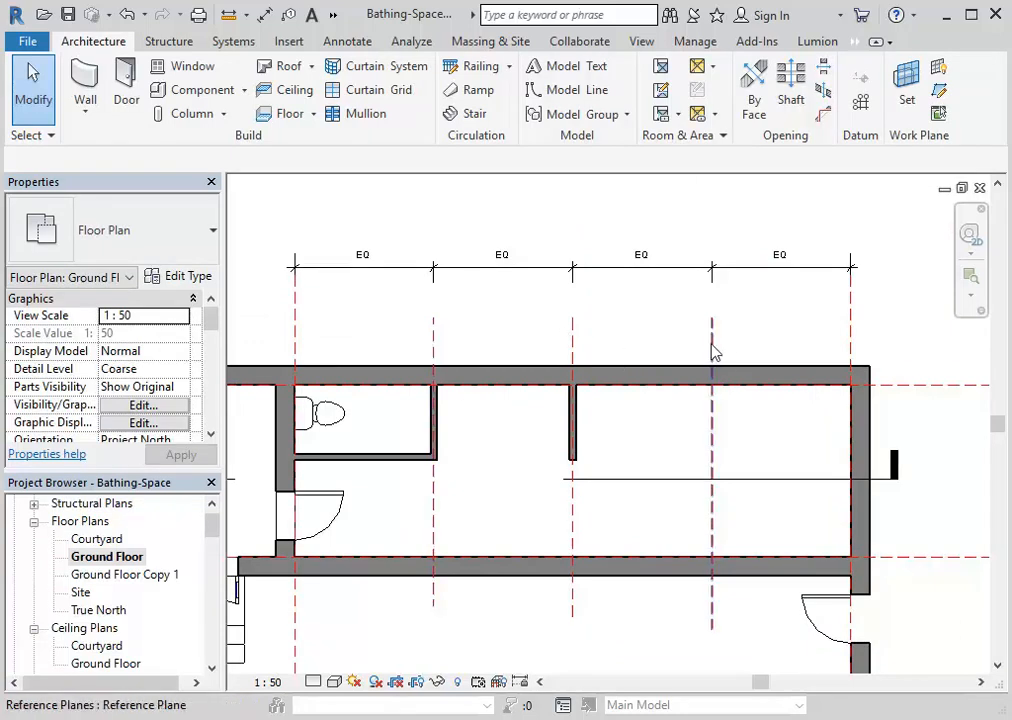
{"action": "middle_click_drag", "start_coordinate": [438, 323], "coordinate": [446, 292]}
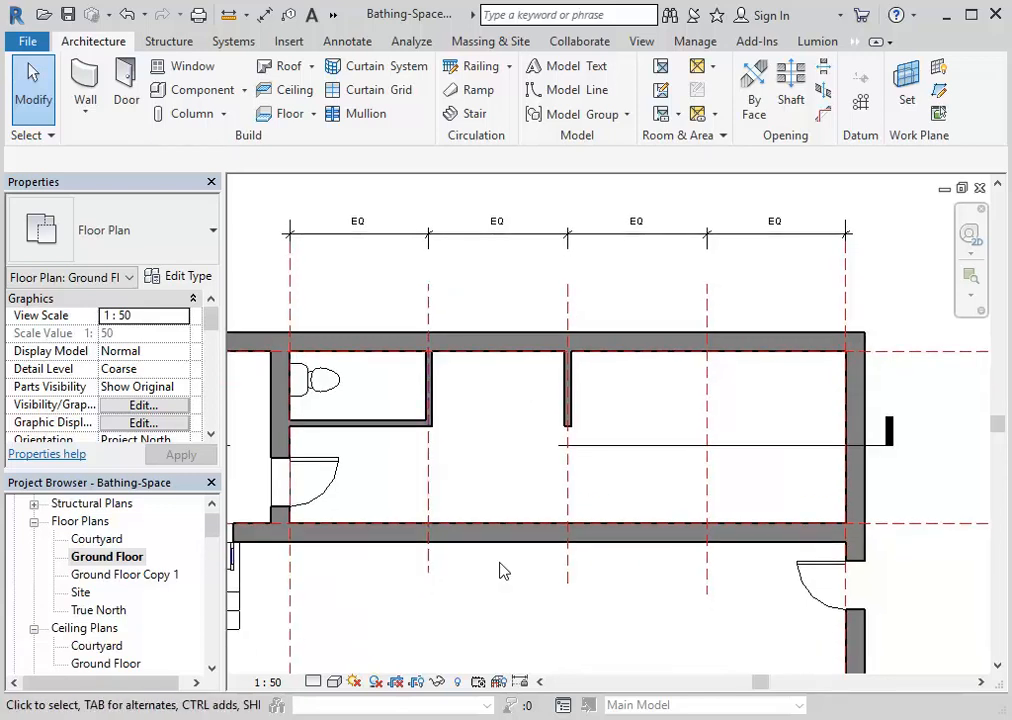
{"action": "left_click", "coordinate": [531, 236]}
{"action": "middle_click_drag", "start_coordinate": [492, 321], "coordinate": [470, 373]}
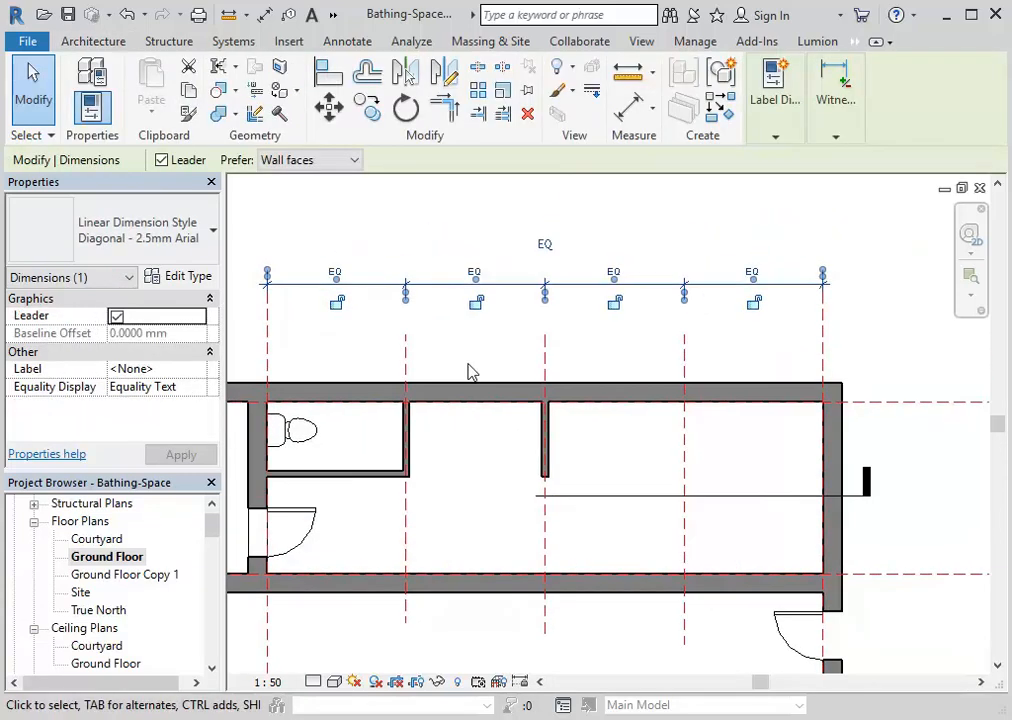
{"action": "left_click", "coordinate": [420, 220]}
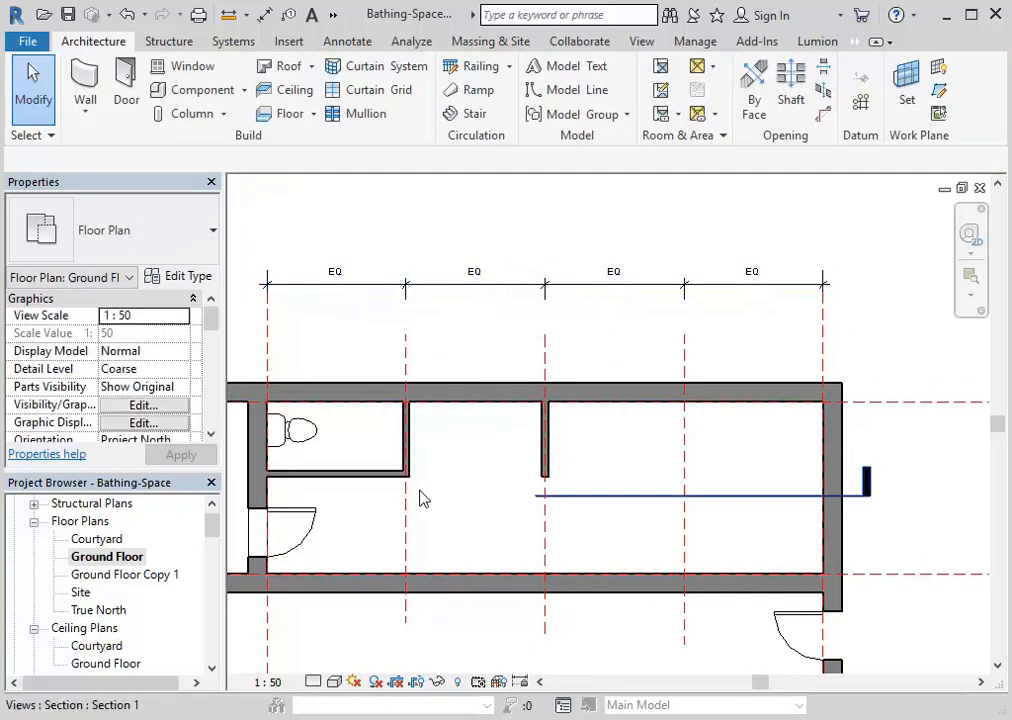
{"action": "middle_click_drag", "start_coordinate": [420, 497], "coordinate": [440, 450]}
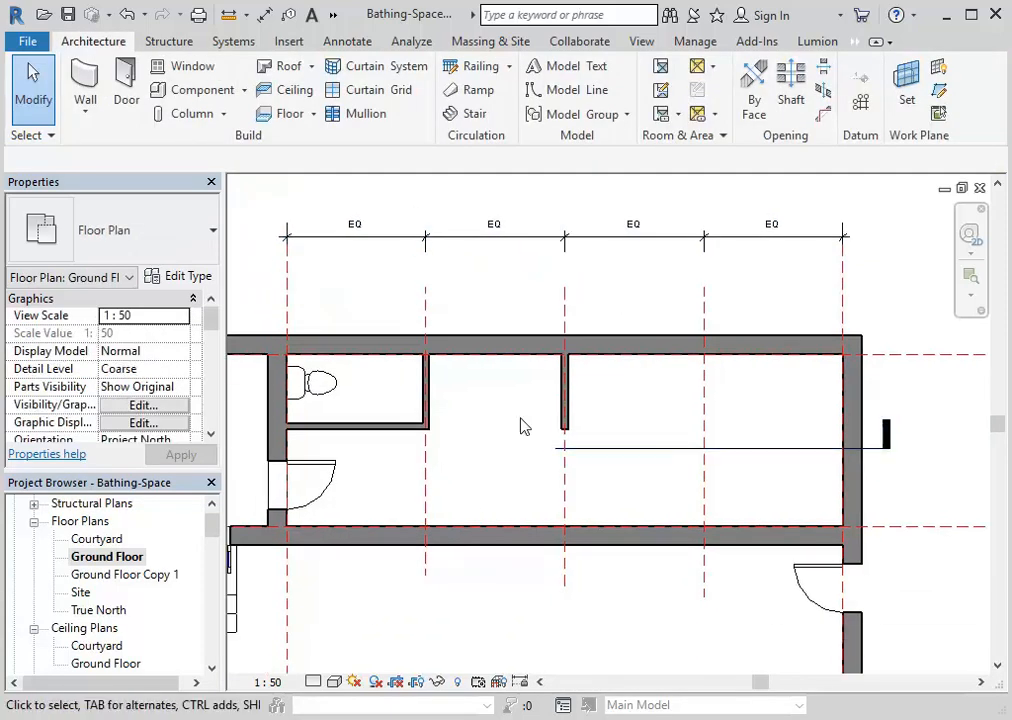
Measure the toilet enclosure's inside length along its long partition, from the main wall to the end partition
{"action": "left_click", "coordinate": [229, 16]}
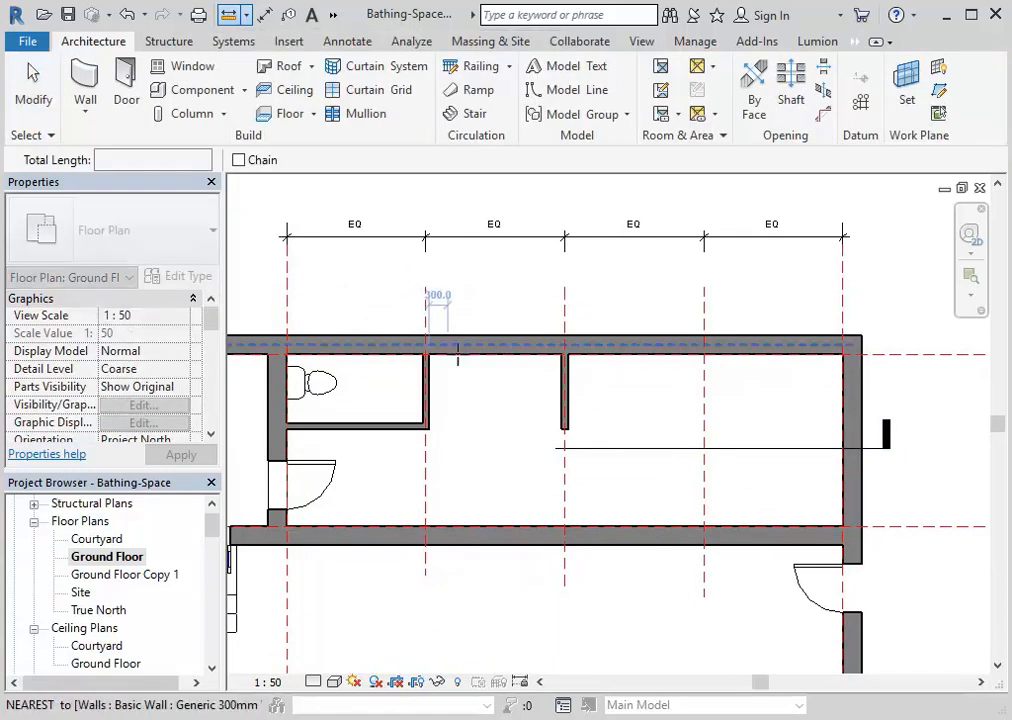
{"action": "middle_click_drag", "start_coordinate": [353, 404], "coordinate": [446, 376]}
{"action": "scroll", "coordinate": [446, 376], "scroll_direction": "up", "scroll_amount": 3}
{"action": "left_click", "coordinate": [368, 433]}
{"action": "left_click", "coordinate": [614, 436]}
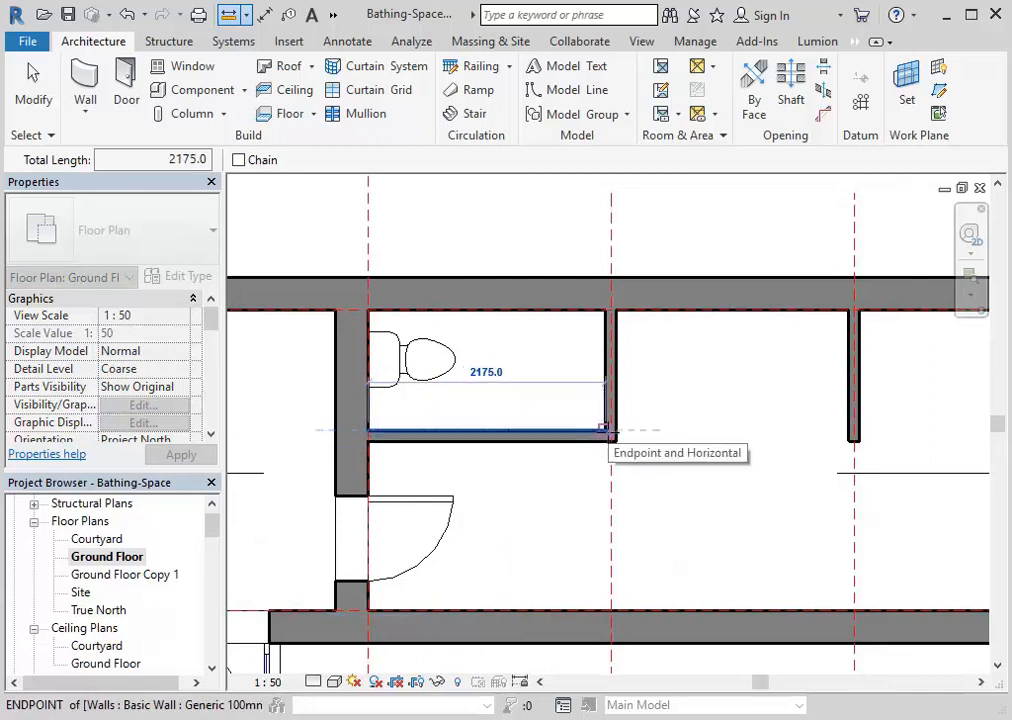
{"action": "left_click", "coordinate": [604, 429]}
Measure the clear width between the toilet enclosure and the freestanding partition, and end measuring
{"action": "middle_click_drag", "start_coordinate": [569, 493], "coordinate": [463, 504]}
{"action": "scroll", "coordinate": [463, 504], "scroll_direction": "up", "scroll_amount": 2}
{"action": "left_click", "coordinate": [368, 473]}
{"action": "left_click", "coordinate": [674, 475]}
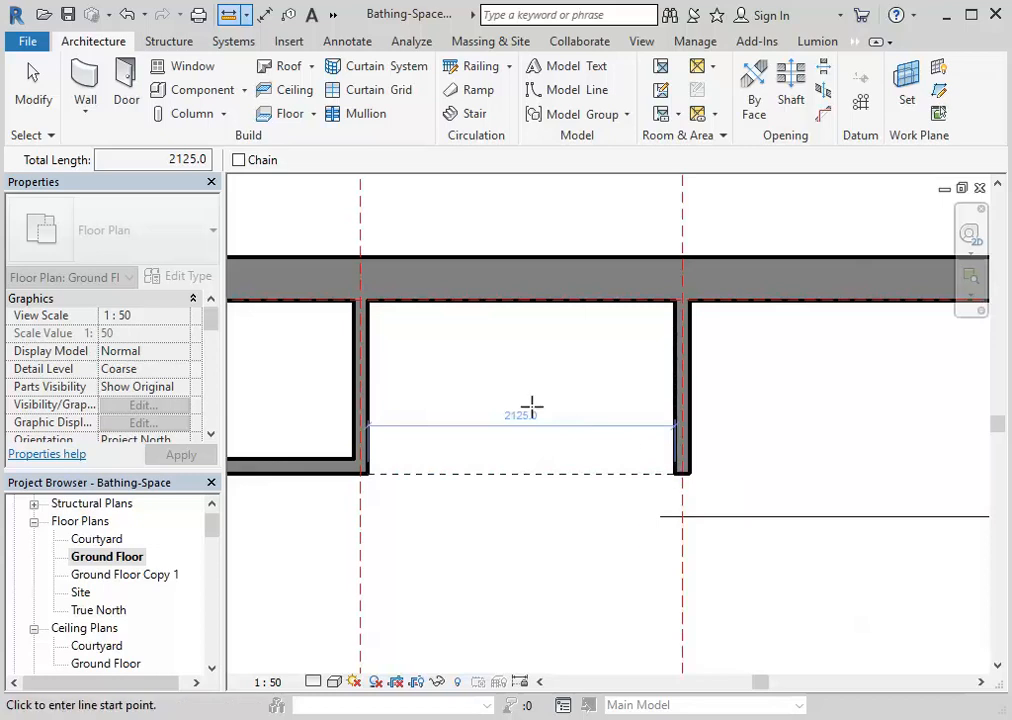
{"action": "right_click", "coordinate": [470, 265]}
{"action": "left_click", "coordinate": [508, 273]}
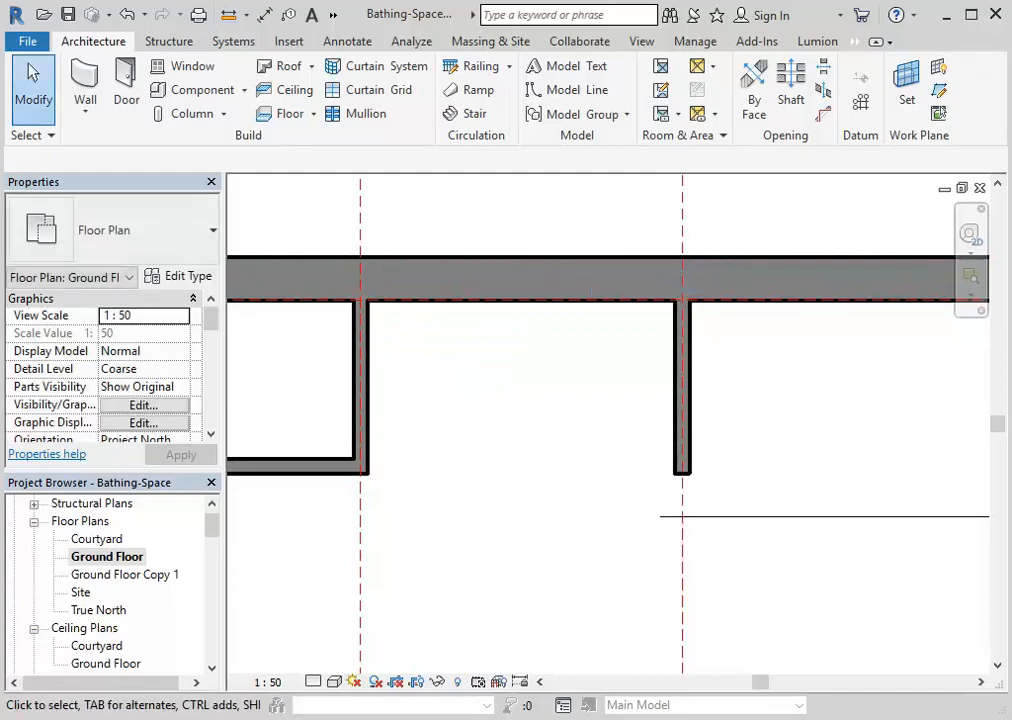
Check the basin cabinet in the assessment PDF's isometric and start a Model In-Place component in the Revit plan
{"action": "left_click", "coordinate": [460, 718]}
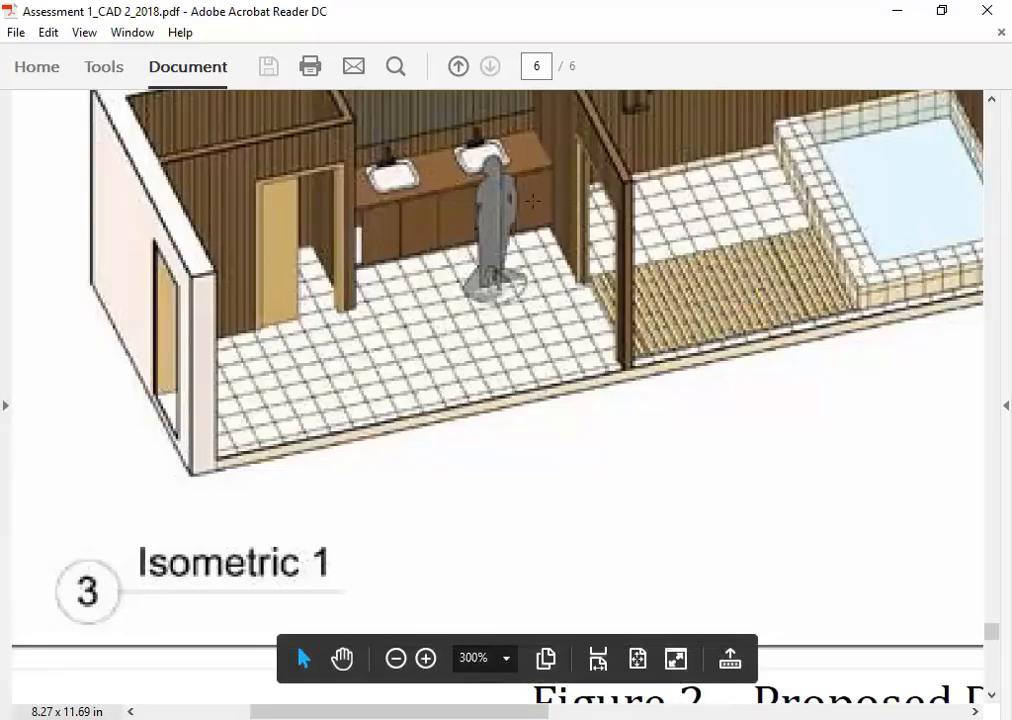
{"action": "left_click", "coordinate": [897, 10]}
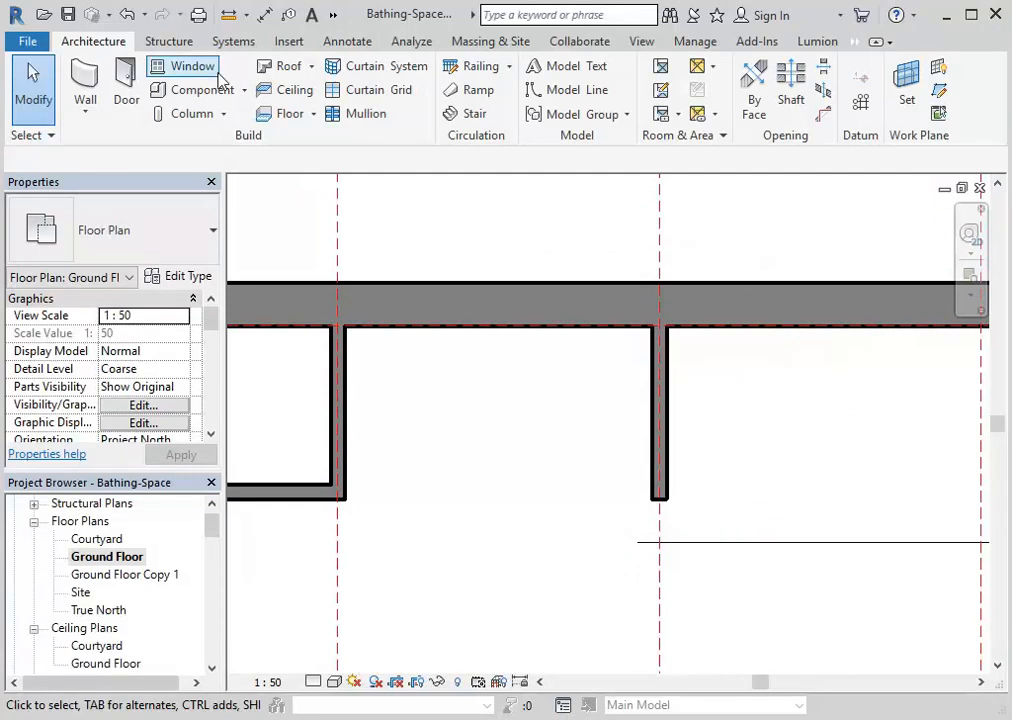
{"action": "left_click", "coordinate": [246, 90]}
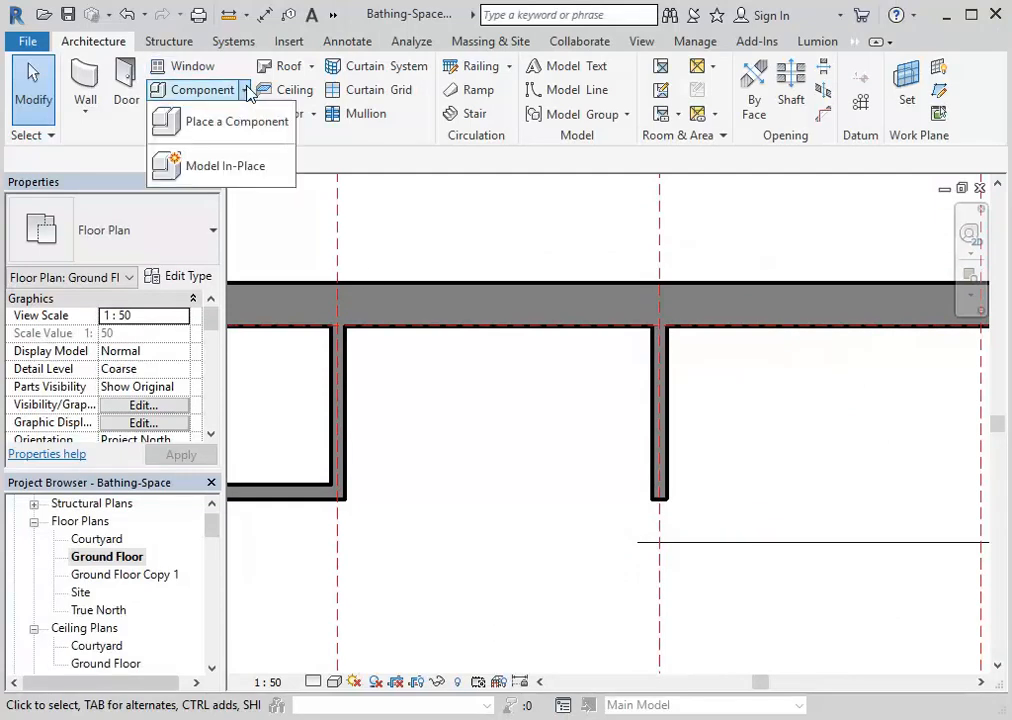
{"action": "left_click", "coordinate": [215, 168]}
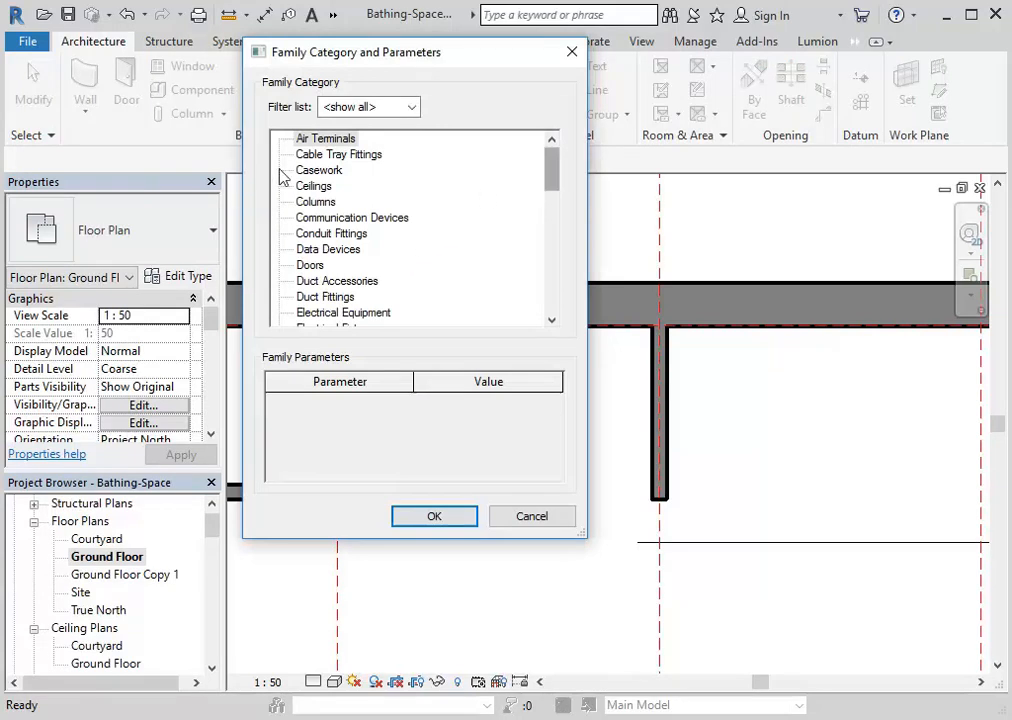
Assign the in-place component to the Casework category and name it "Bathroom Vanity Unit"
{"action": "left_click", "coordinate": [318, 171]}
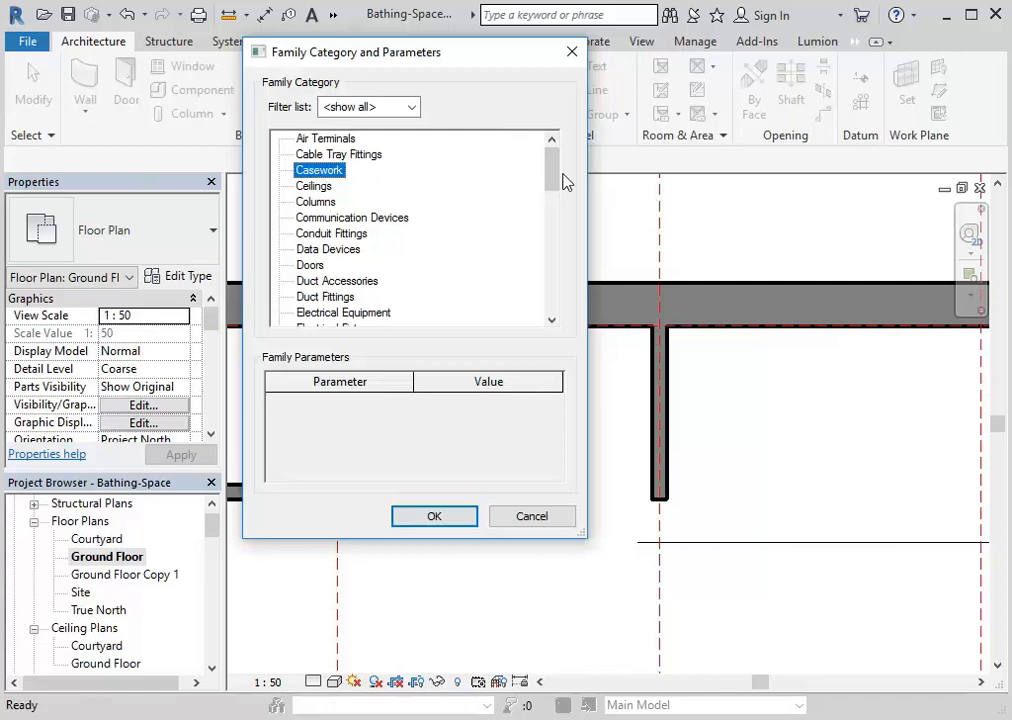
{"action": "left_click_drag", "start_coordinate": [552, 174], "coordinate": [549, 224]}
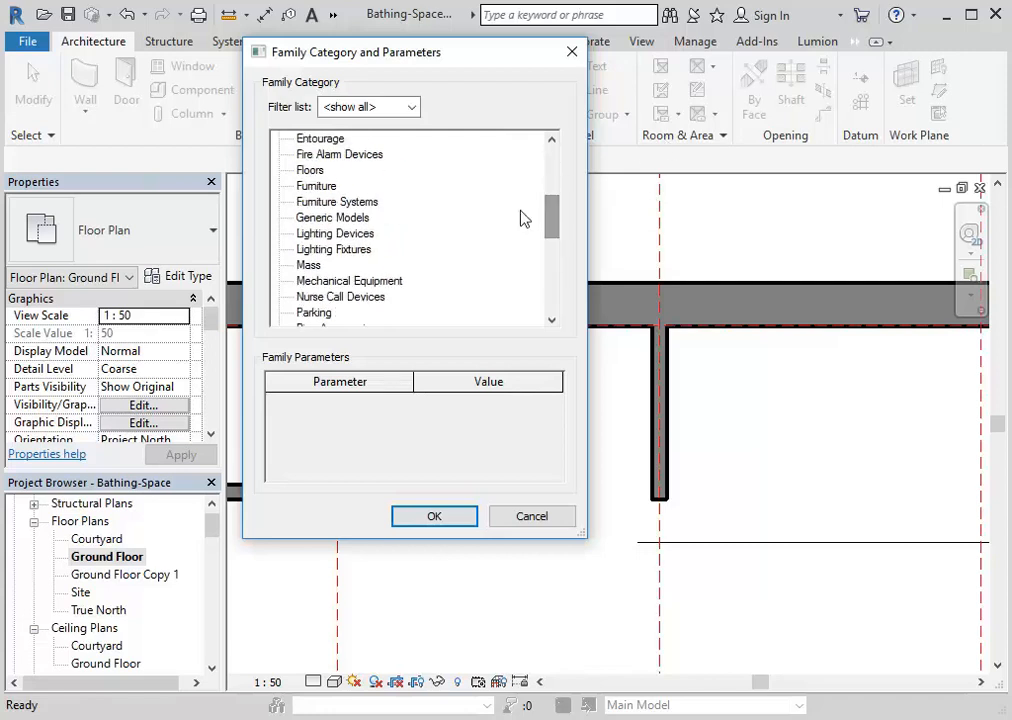
{"action": "left_click", "coordinate": [314, 188]}
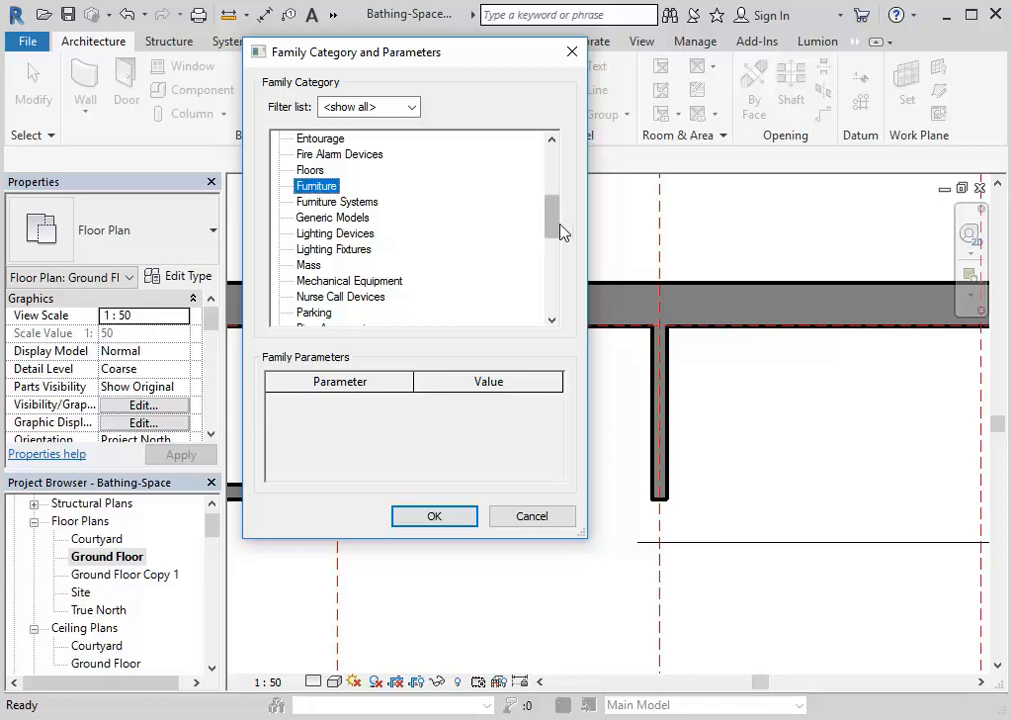
{"action": "mouse_move", "coordinate": [547, 226]}
{"action": "left_mouse_down"}
{"action": "mouse_move", "coordinate": [558, 190]}
{"action": "mouse_move", "coordinate": [557, 212]}
{"action": "left_mouse_up"}
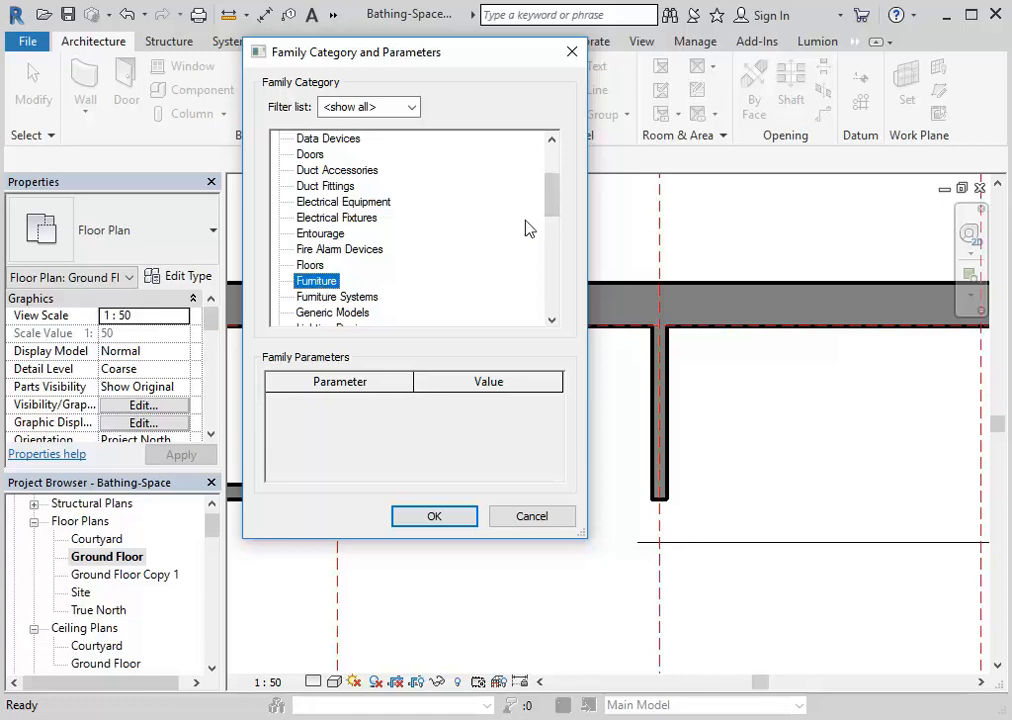
{"action": "left_click_drag", "start_coordinate": [553, 205], "coordinate": [548, 160]}
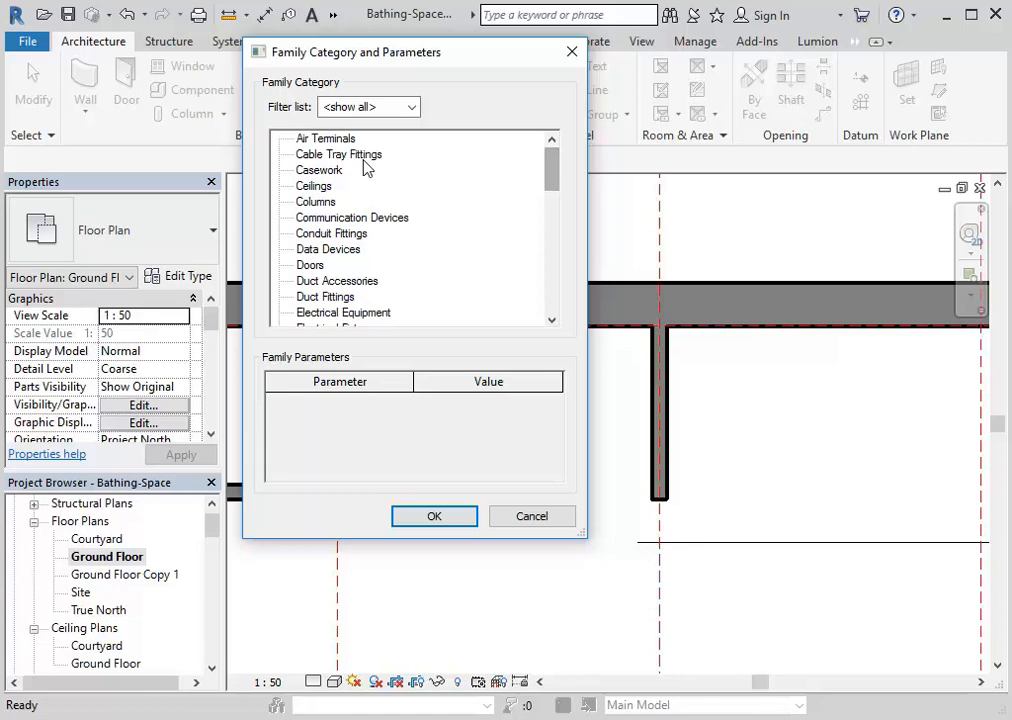
{"action": "left_click", "coordinate": [318, 170]}
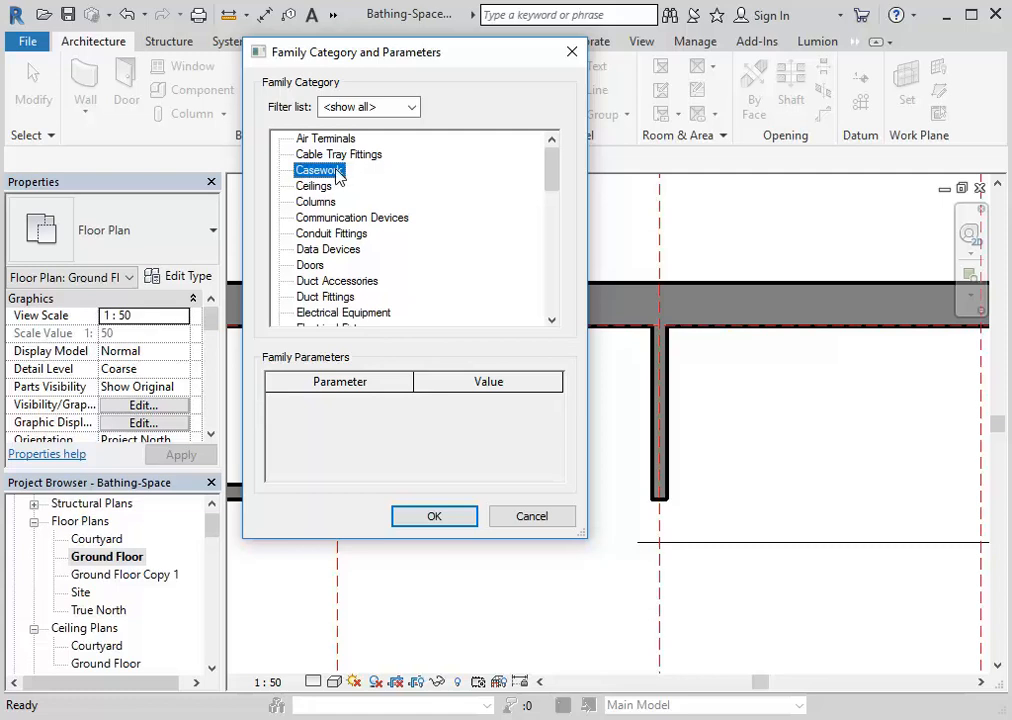
{"action": "left_click", "coordinate": [432, 517]}
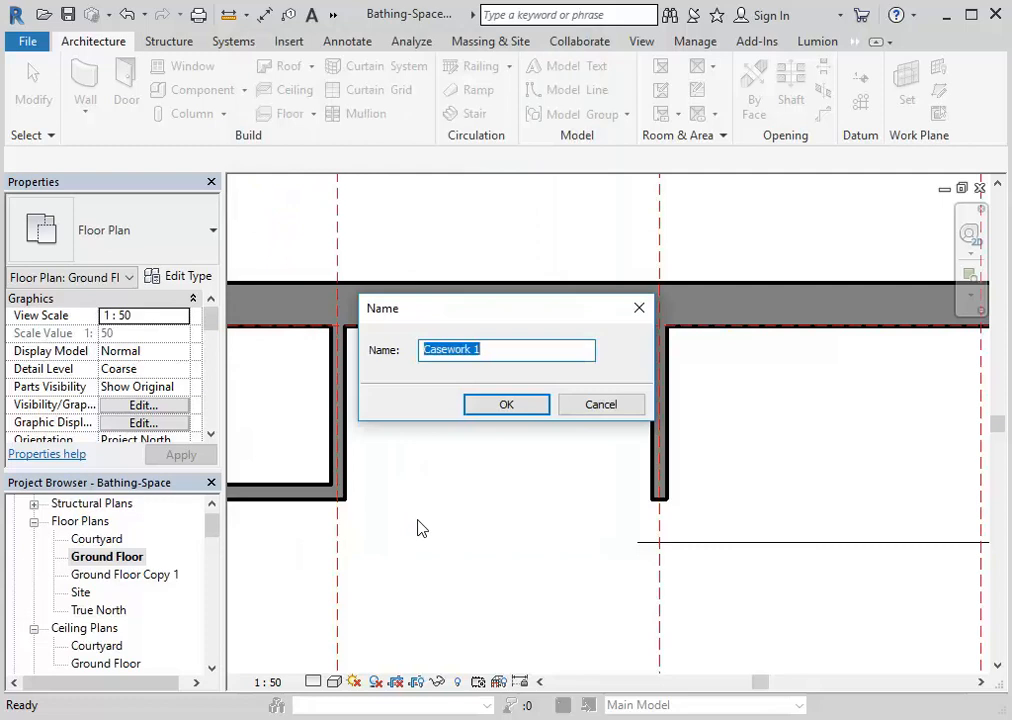
{"action": "type", "text": "Bathroom Vanity Unit"}
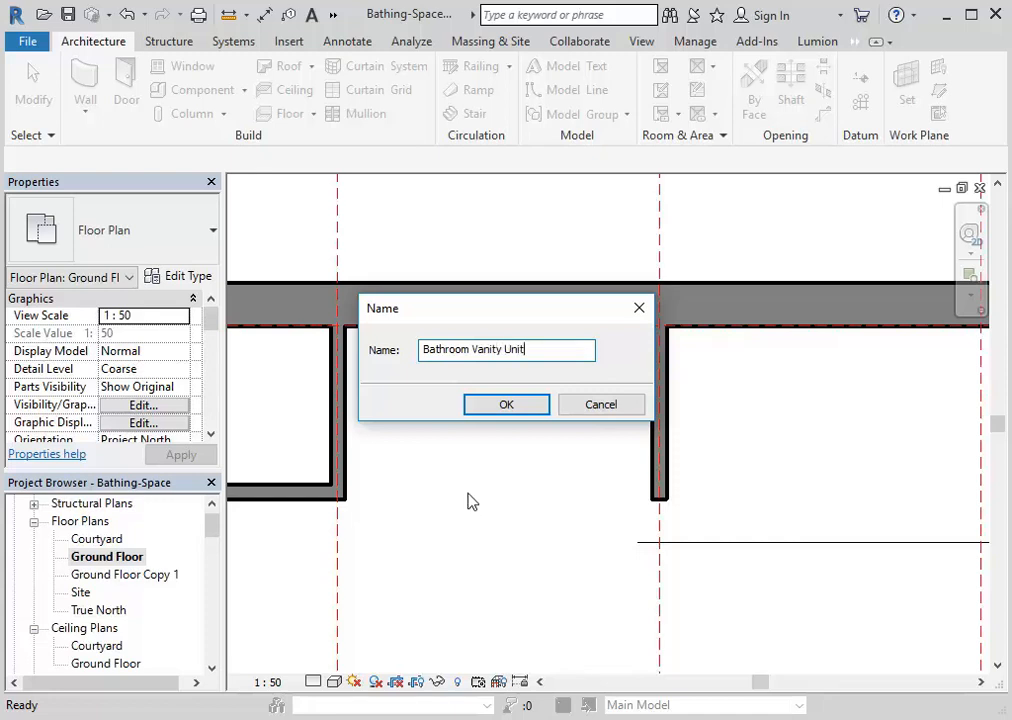
{"action": "left_click", "coordinate": [507, 405]}
Start a solid extrusion for the vanity unit, ready to sketch a rectangular profile
{"action": "scroll", "coordinate": [456, 490], "scroll_direction": "up", "scroll_amount": 2}
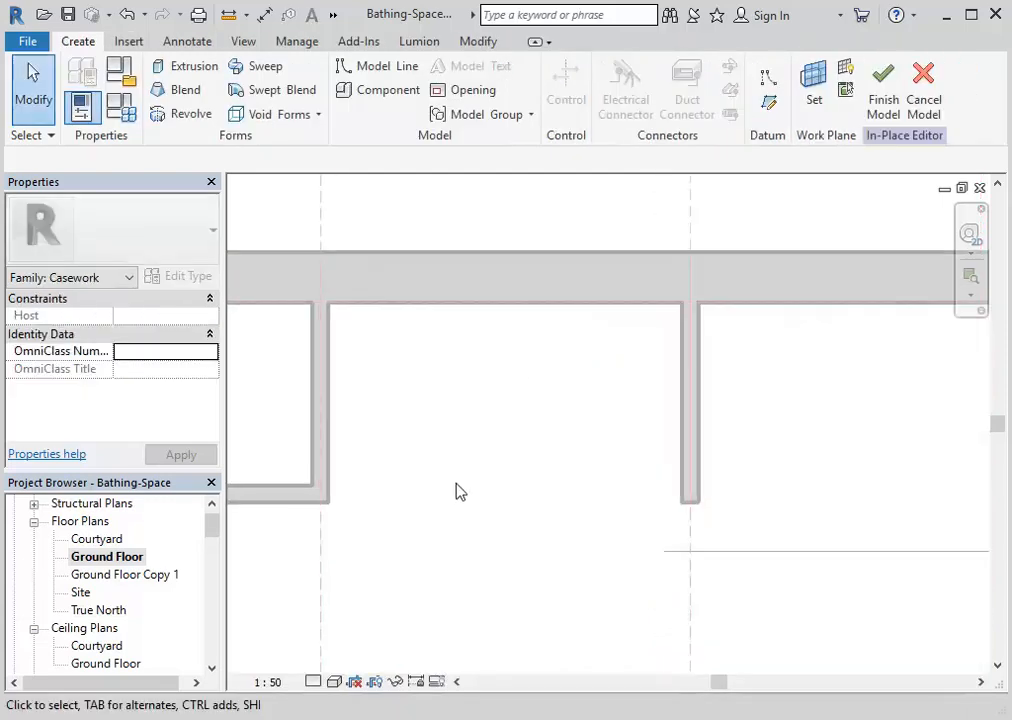
{"action": "middle_click_drag", "start_coordinate": [456, 490], "coordinate": [476, 483]}
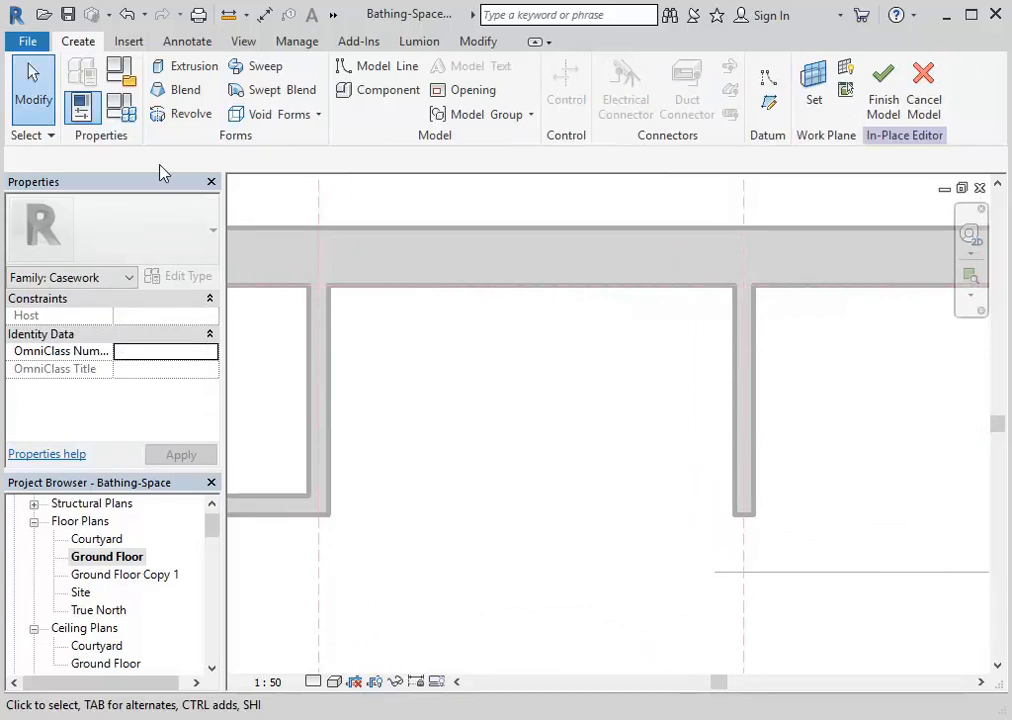
{"action": "left_click", "coordinate": [185, 75]}
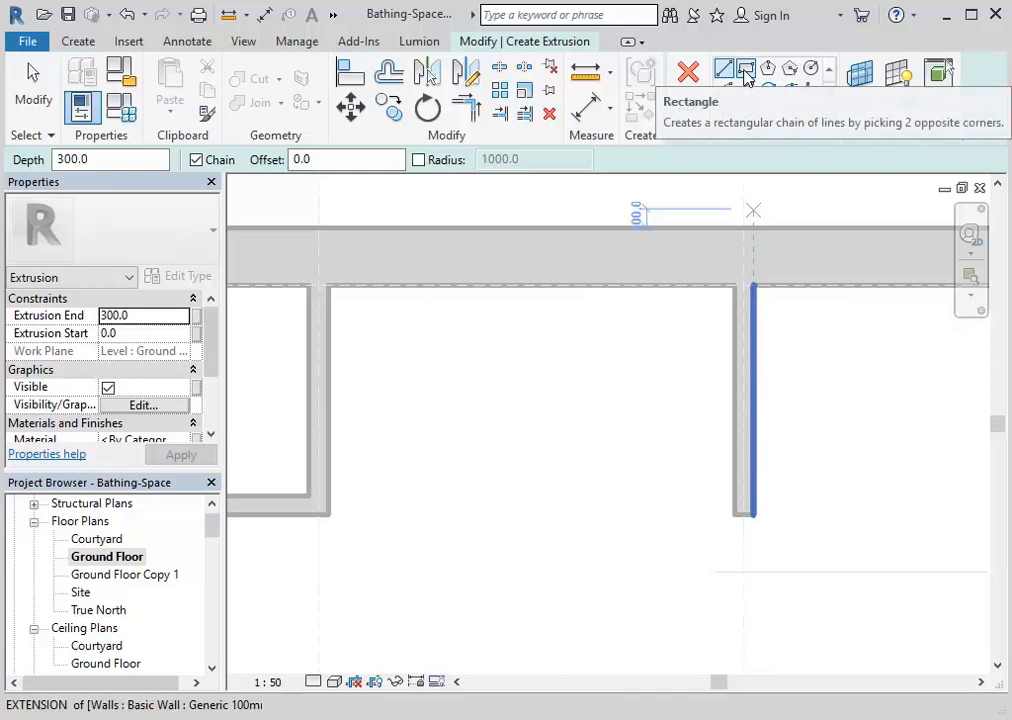
{"action": "left_click", "coordinate": [748, 75]}
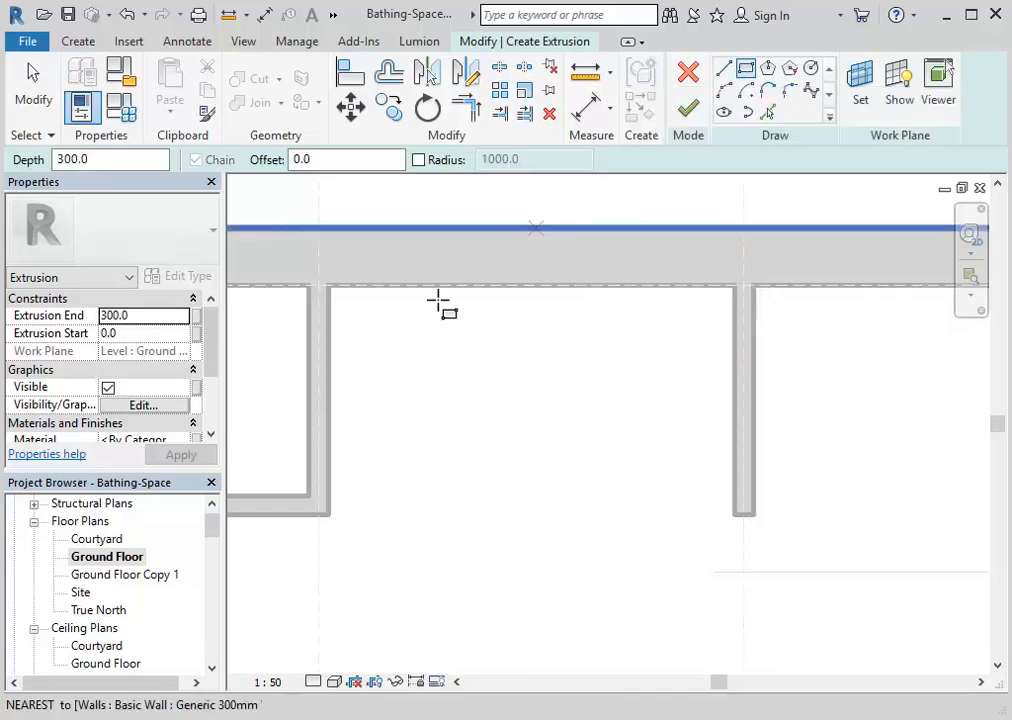
Sketch a rectangle about 2125 by 711 mm against the main wall, spanning the toilet enclosure and the freestanding partition
{"action": "left_click", "coordinate": [327, 287]}
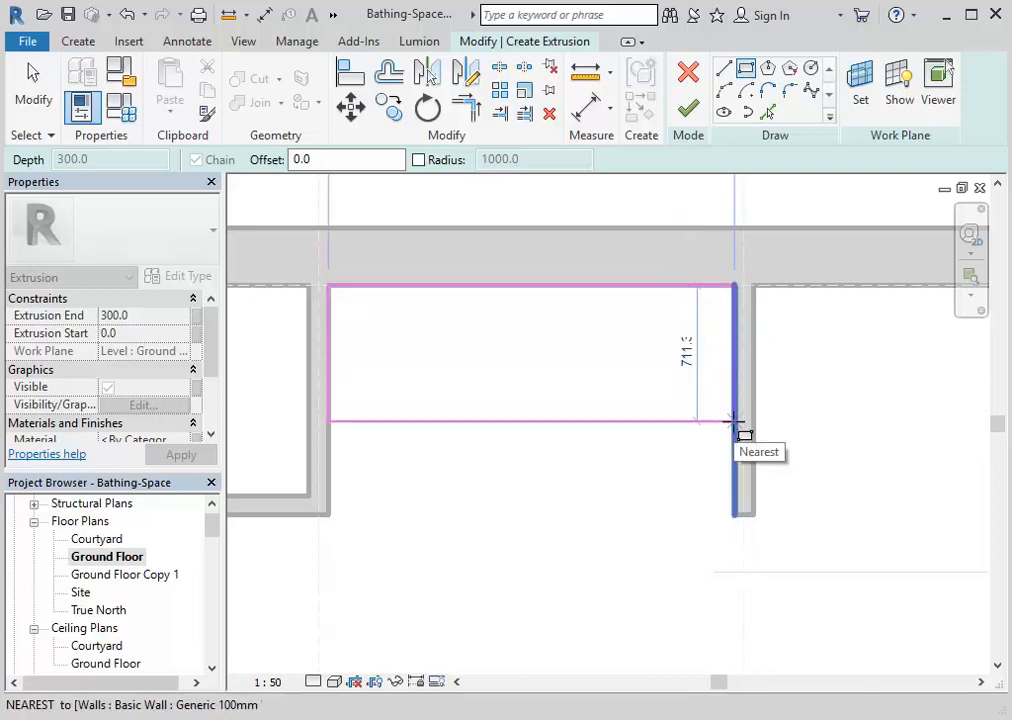
{"action": "left_click", "coordinate": [733, 421]}
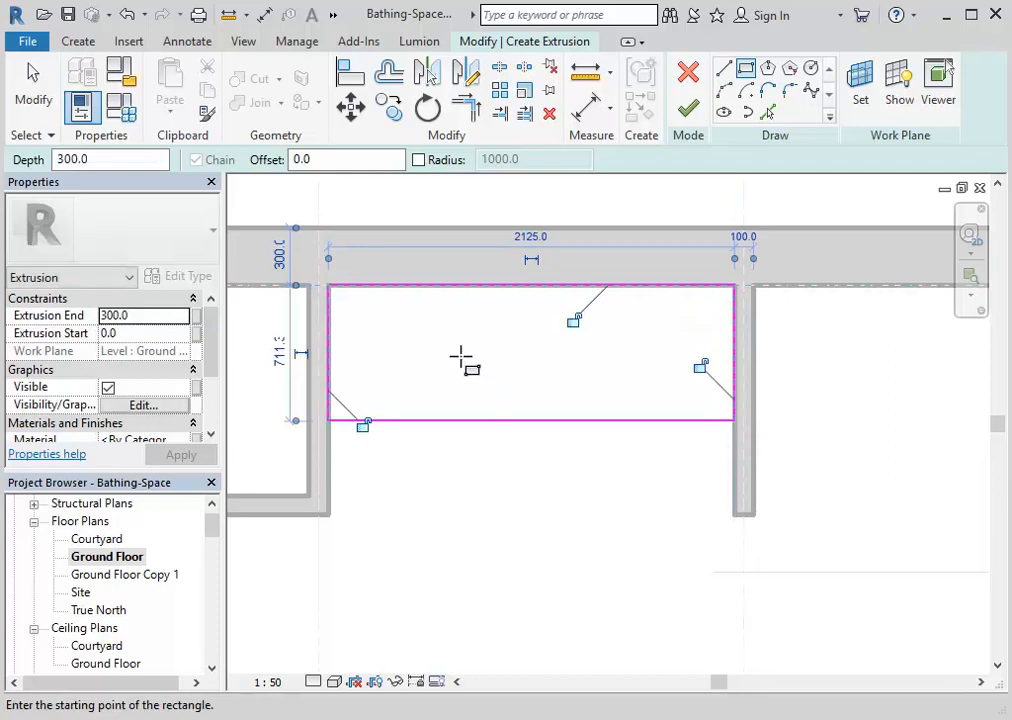
{"action": "key", "text": "Escape"}
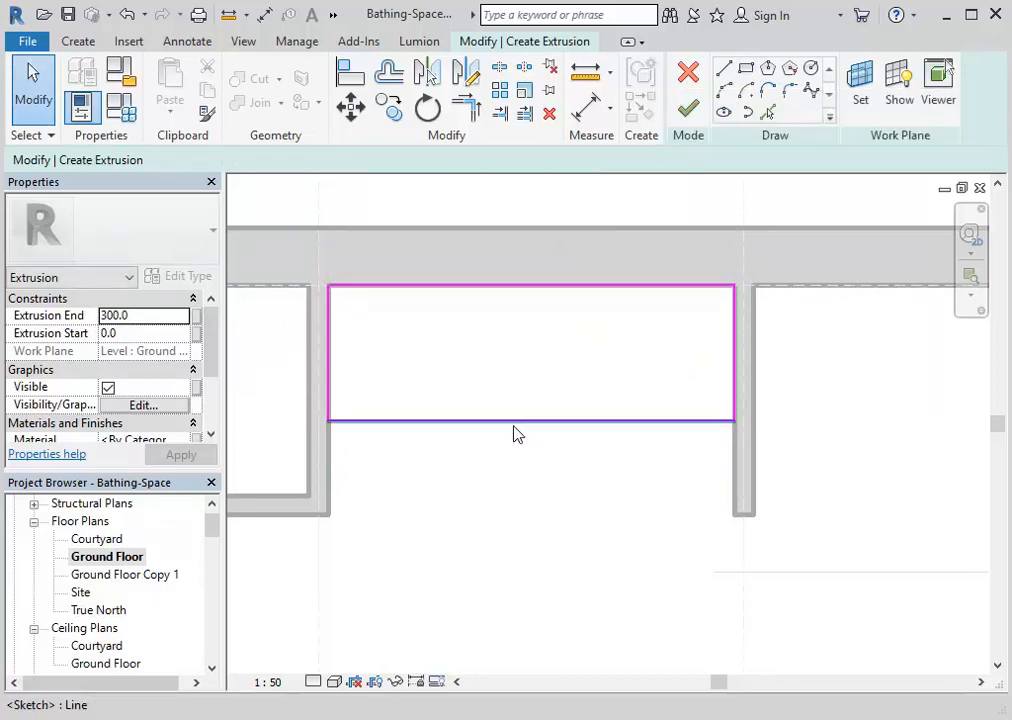
{"action": "left_click", "coordinate": [460, 422]}
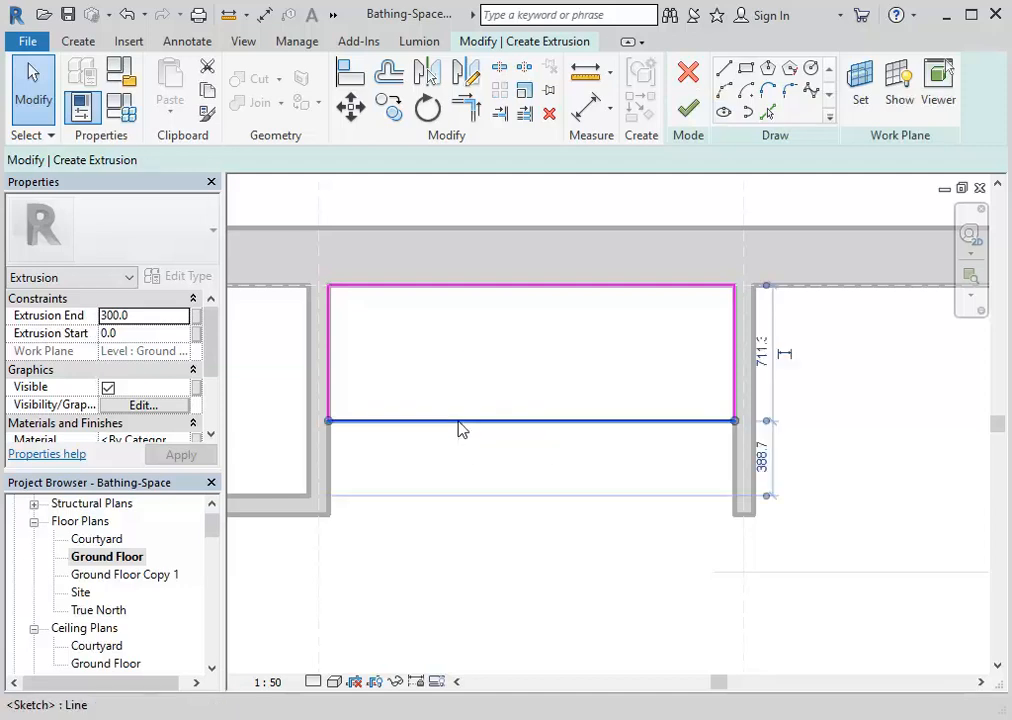
{"action": "left_click", "coordinate": [590, 484]}
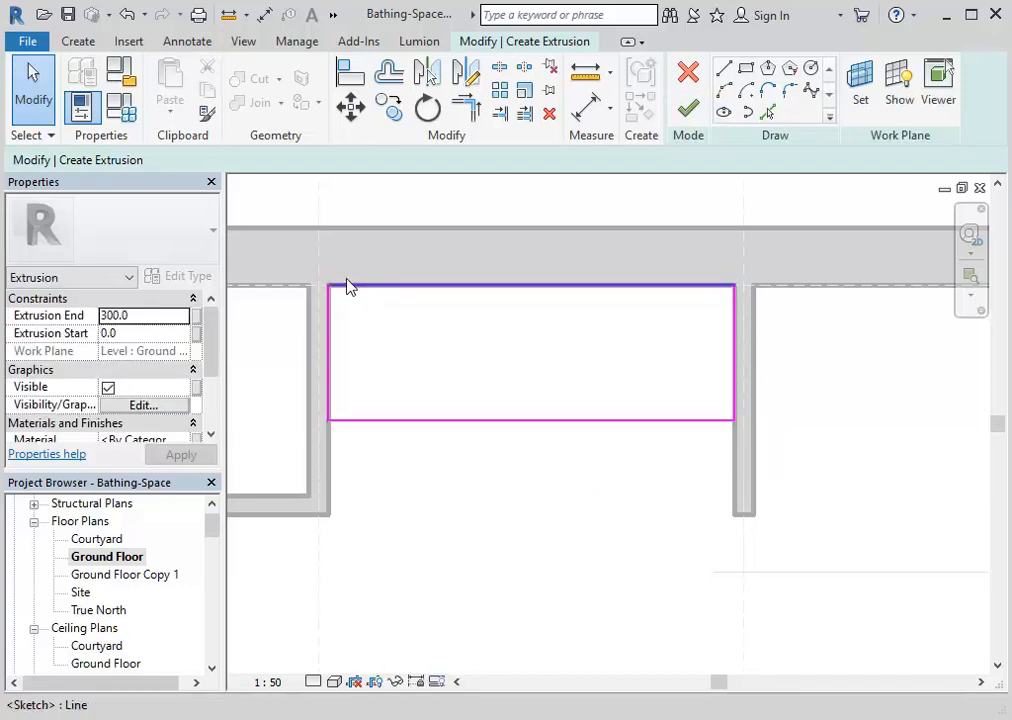
Delete the whole rectangle from the extrusion sketch
{"action": "mouse_move", "coordinate": [301, 267]}
{"action": "left_mouse_down"}
{"action": "mouse_move", "coordinate": [517, 294]}
{"action": "mouse_move", "coordinate": [506, 302]}
{"action": "left_mouse_up"}
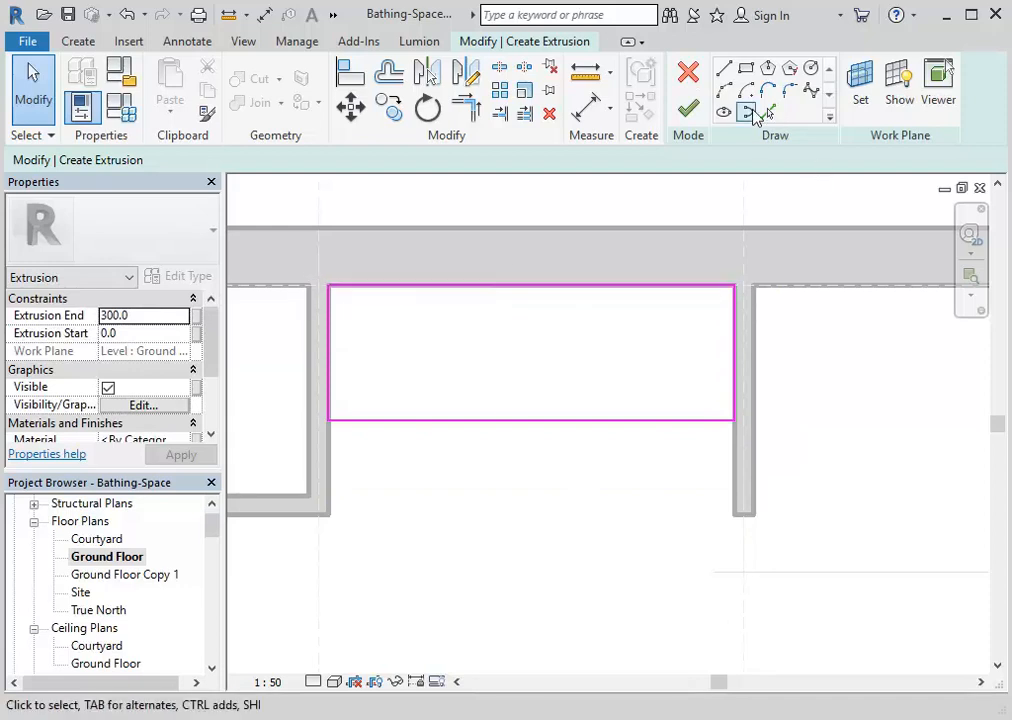
{"action": "left_click", "coordinate": [745, 67]}
{"action": "right_click", "coordinate": [558, 352]}
{"action": "left_click", "coordinate": [576, 366]}
{"action": "right_click", "coordinate": [556, 358]}
{"action": "left_click", "coordinate": [590, 373]}
{"action": "left_click_drag", "start_coordinate": [293, 268], "coordinate": [624, 441]}
{"action": "key", "text": "Delete"}
Sketch a rectangle about 2125 by 600 mm from the enclosure's inner corner at the main wall to the freestanding partition's face
{"action": "left_click", "coordinate": [745, 67]}
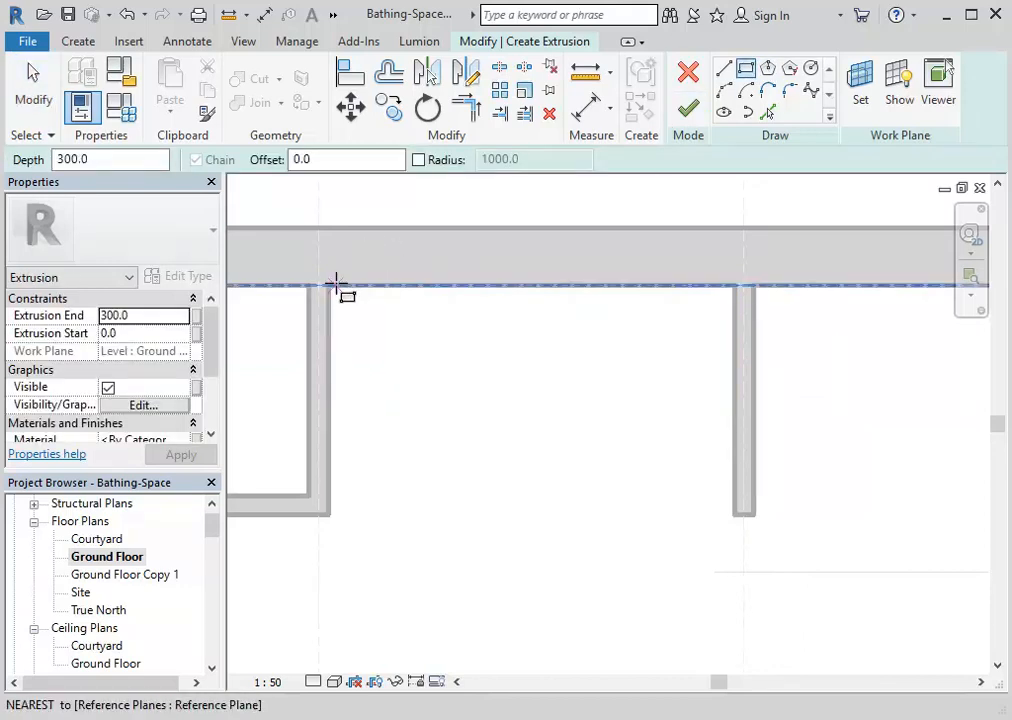
{"action": "left_click", "coordinate": [330, 287]}
{"action": "left_click", "coordinate": [734, 399]}
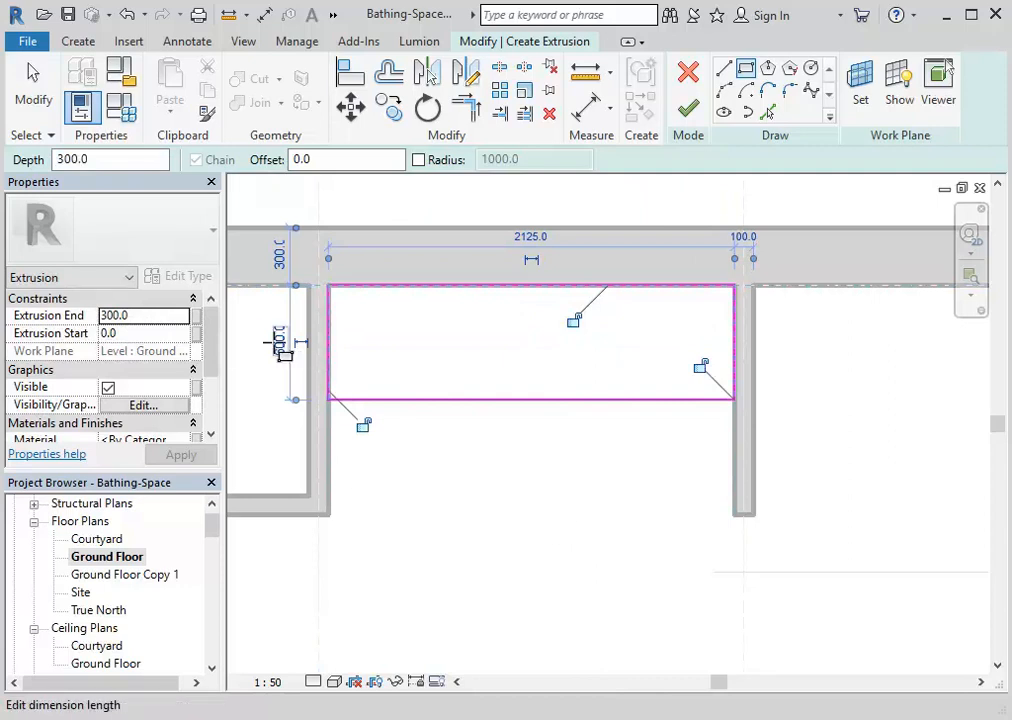
Try setting the rectangle's depth to 400 mm from its temporary dimension, undo that change and leave the Rectangle tool
{"action": "left_click", "coordinate": [280, 343]}
{"action": "type", "text": "400"}
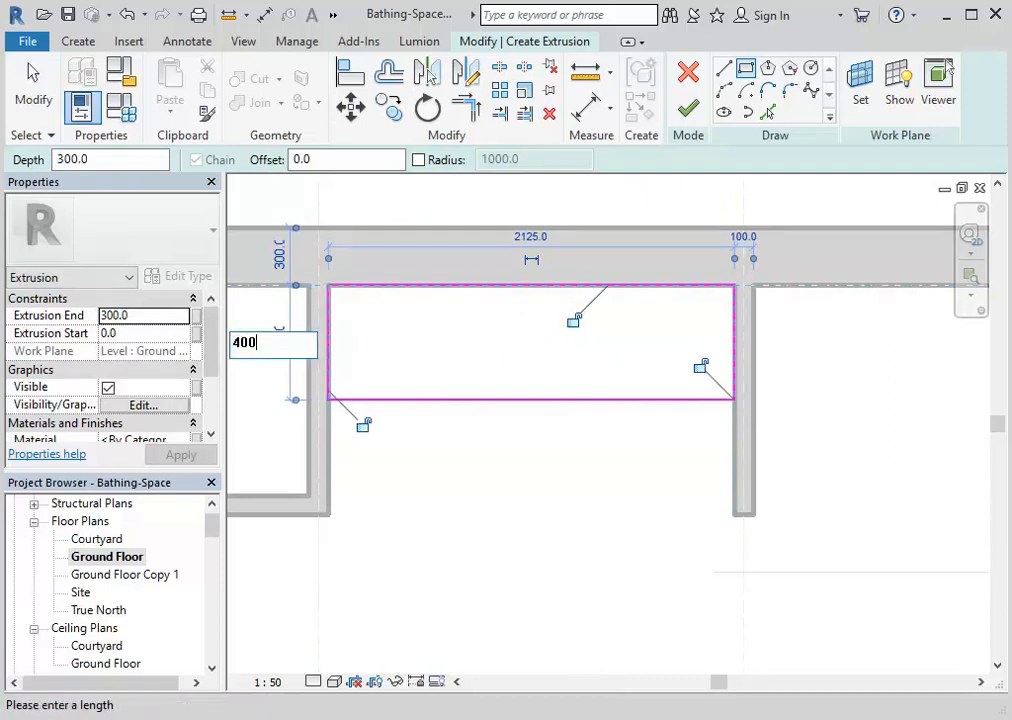
{"action": "key", "text": "Return"}
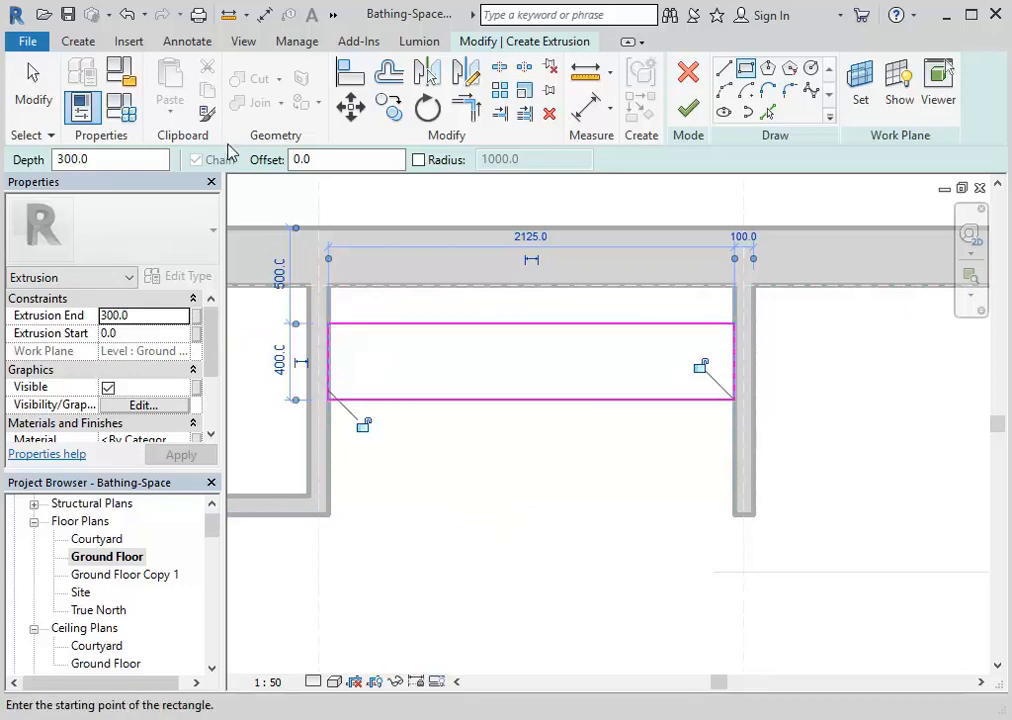
{"action": "left_click", "coordinate": [127, 14]}
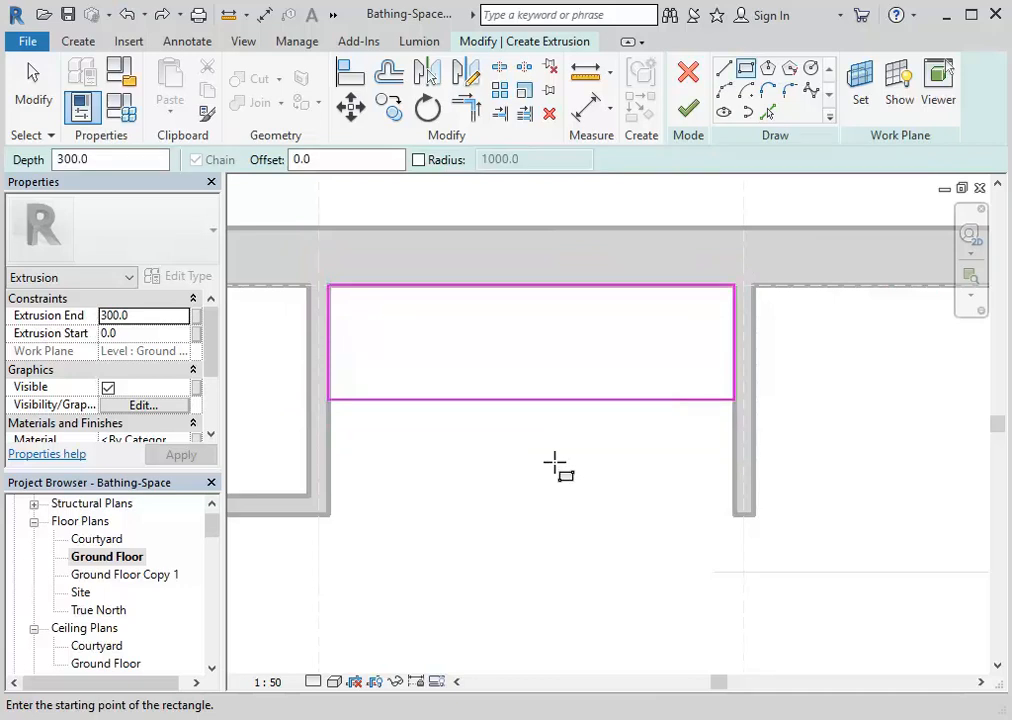
{"action": "key", "text": "Escape"}
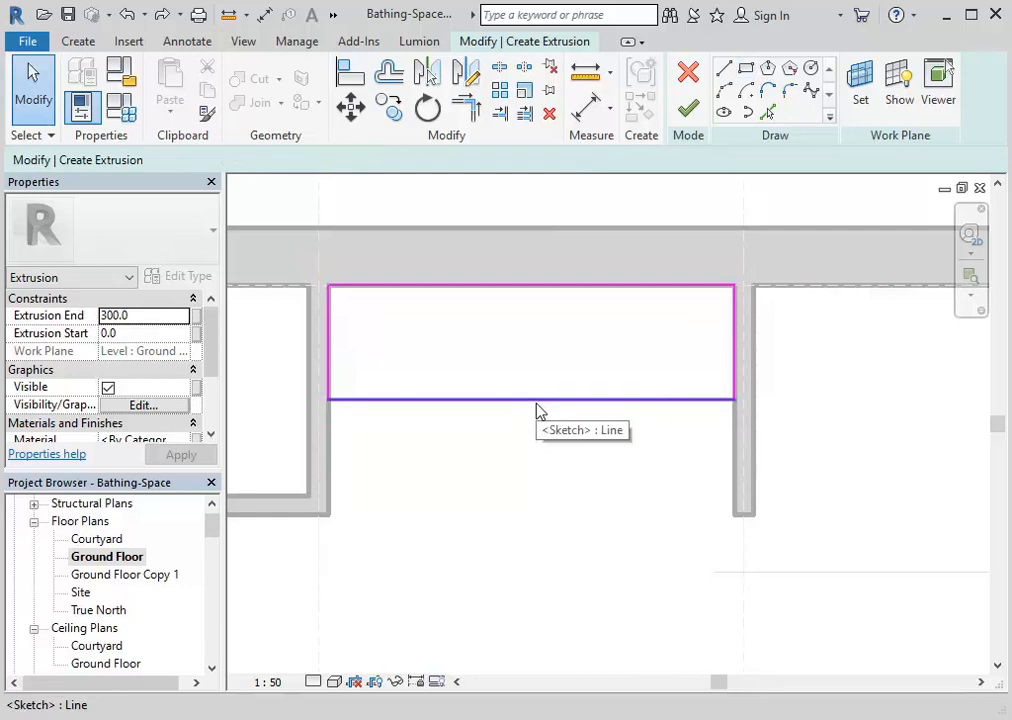
Set the rectangle's front edge to 550 mm from the main wall
{"action": "left_click", "coordinate": [538, 401]}
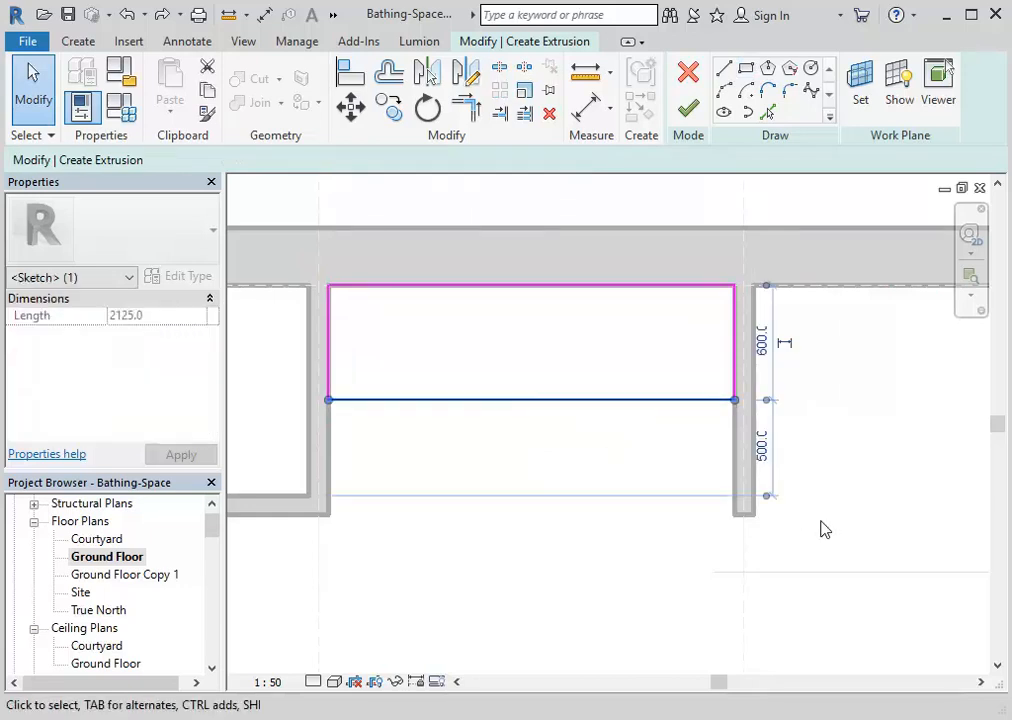
{"action": "left_click", "coordinate": [759, 338]}
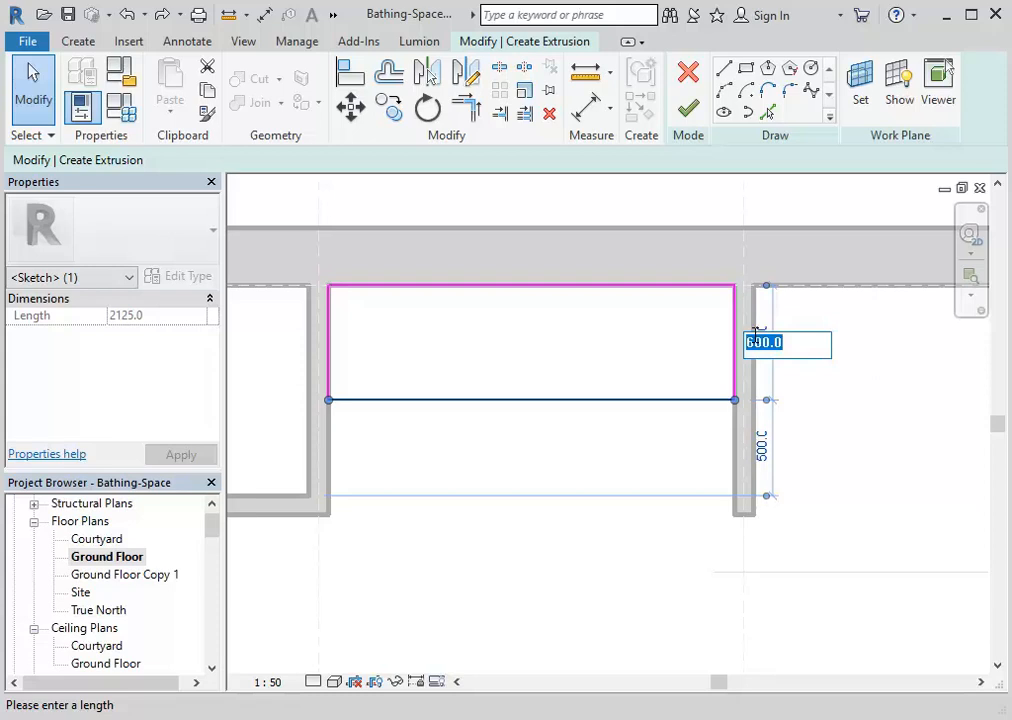
{"action": "type", "text": "5500"}
{"action": "key", "text": "Return"}
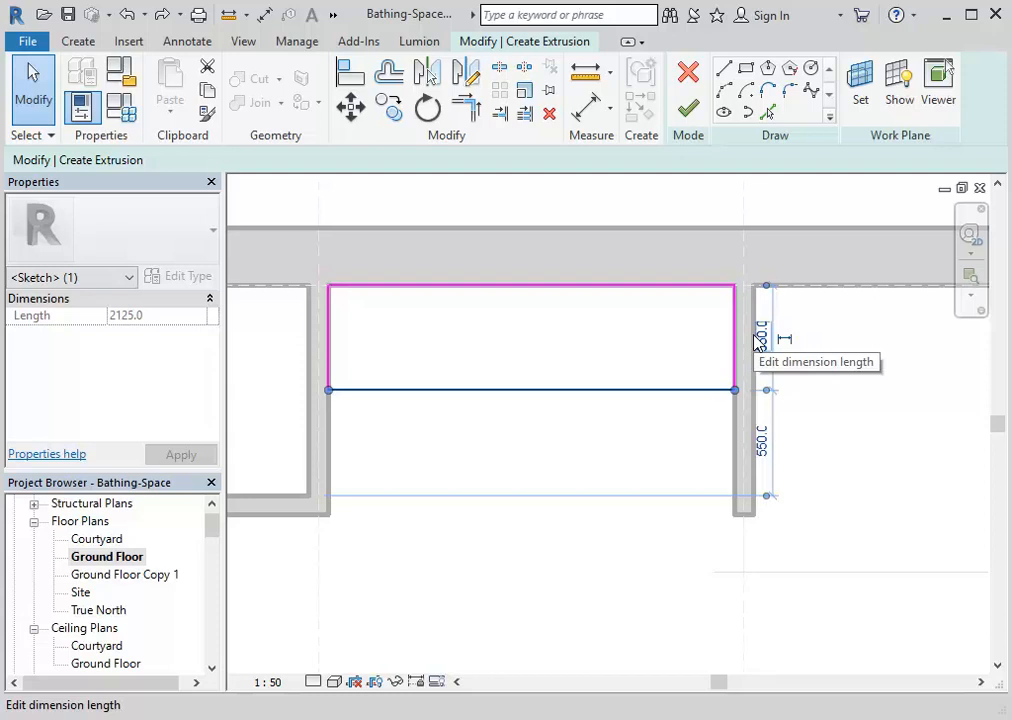
{"action": "left_click", "coordinate": [597, 449]}
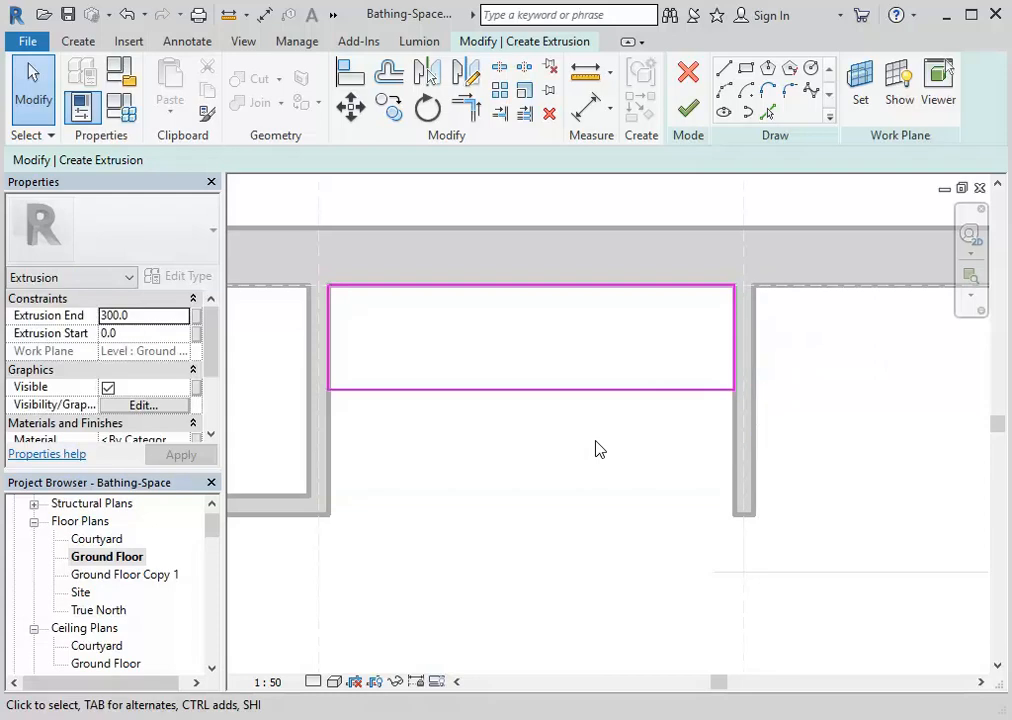
Offset copies of all four rectangle edges 20 mm inward to form the vanity unit's inner outline
{"action": "scroll", "coordinate": [470, 322], "scroll_direction": "up", "scroll_amount": 1}
{"action": "middle_click_drag", "start_coordinate": [484, 337], "coordinate": [502, 351]}
{"action": "scroll", "coordinate": [489, 335], "scroll_direction": "up", "scroll_amount": 1}
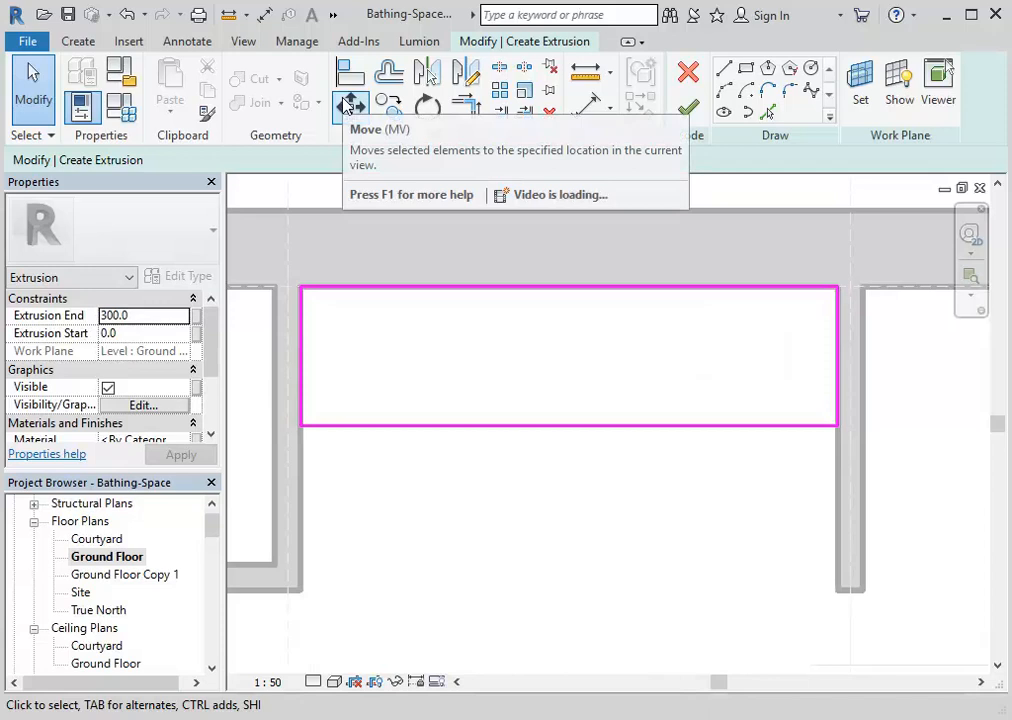
{"action": "left_click", "coordinate": [389, 72]}
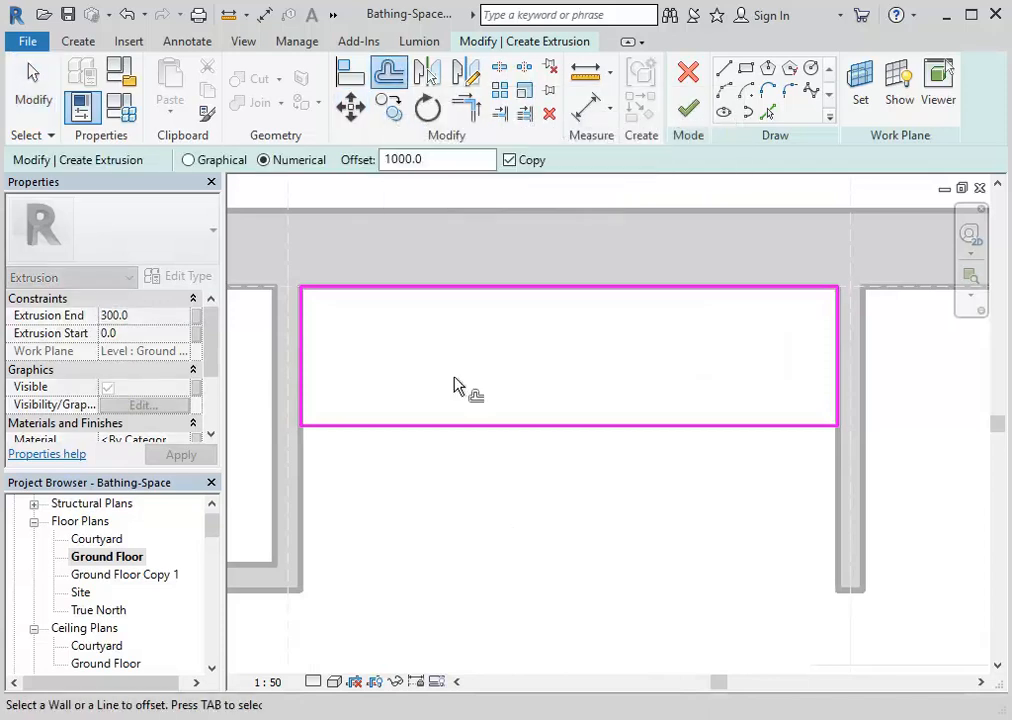
{"action": "left_click_drag", "start_coordinate": [440, 160], "coordinate": [345, 150]}
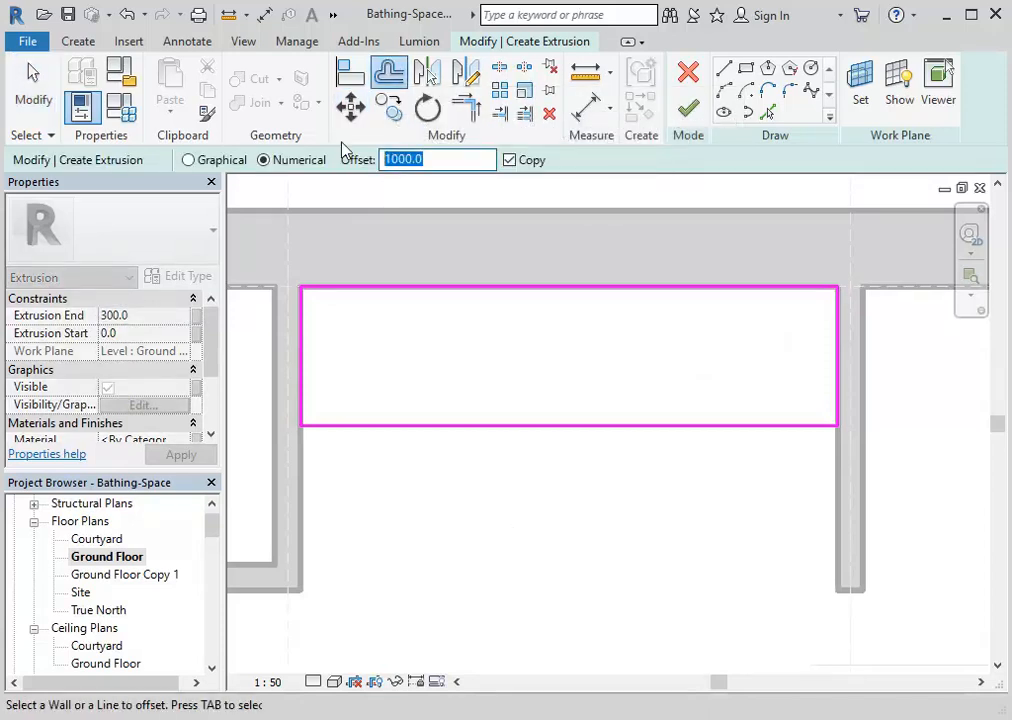
{"action": "type", "text": "20"}
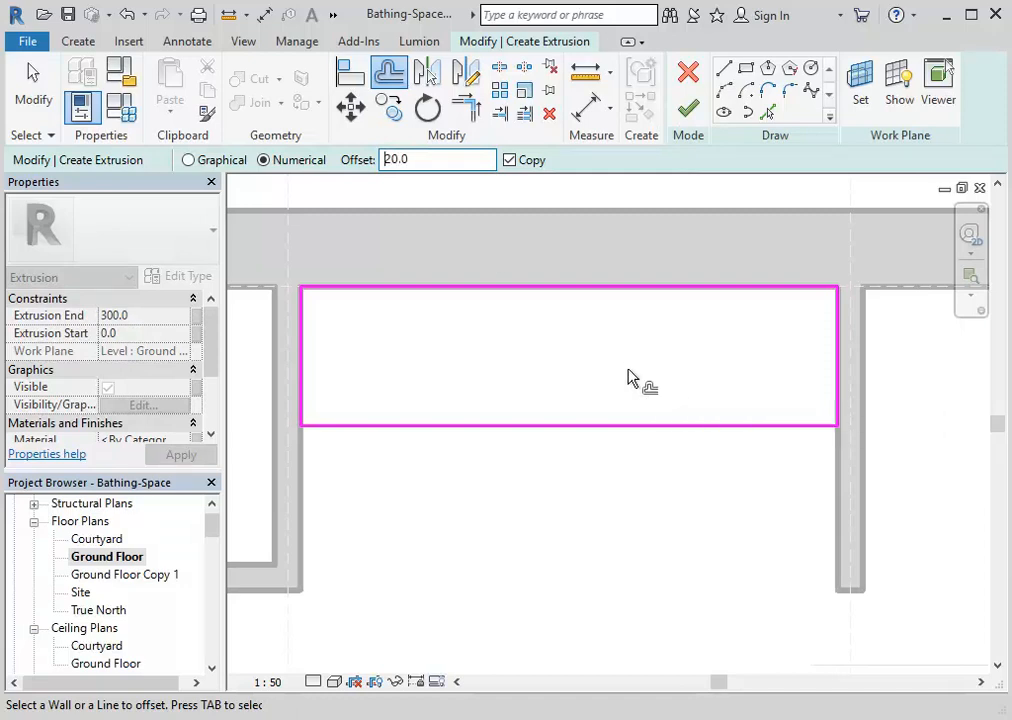
{"action": "scroll", "coordinate": [557, 339], "scroll_direction": "up", "scroll_amount": 1}
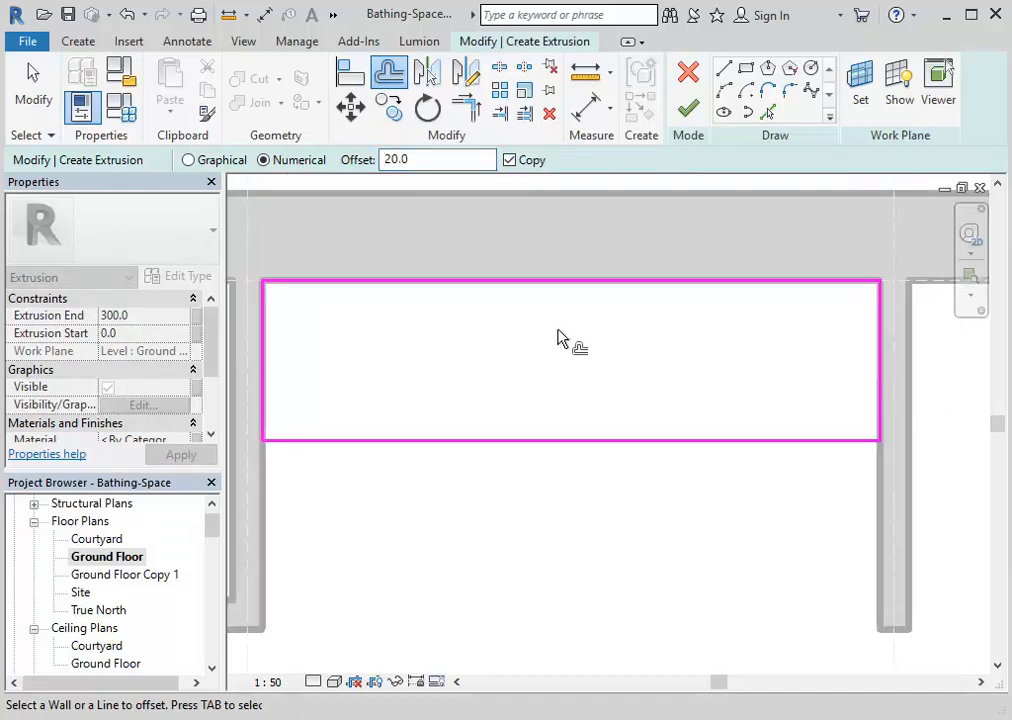
{"action": "left_click", "coordinate": [558, 291]}
{"action": "left_click", "coordinate": [879, 357]}
{"action": "left_click", "coordinate": [745, 441]}
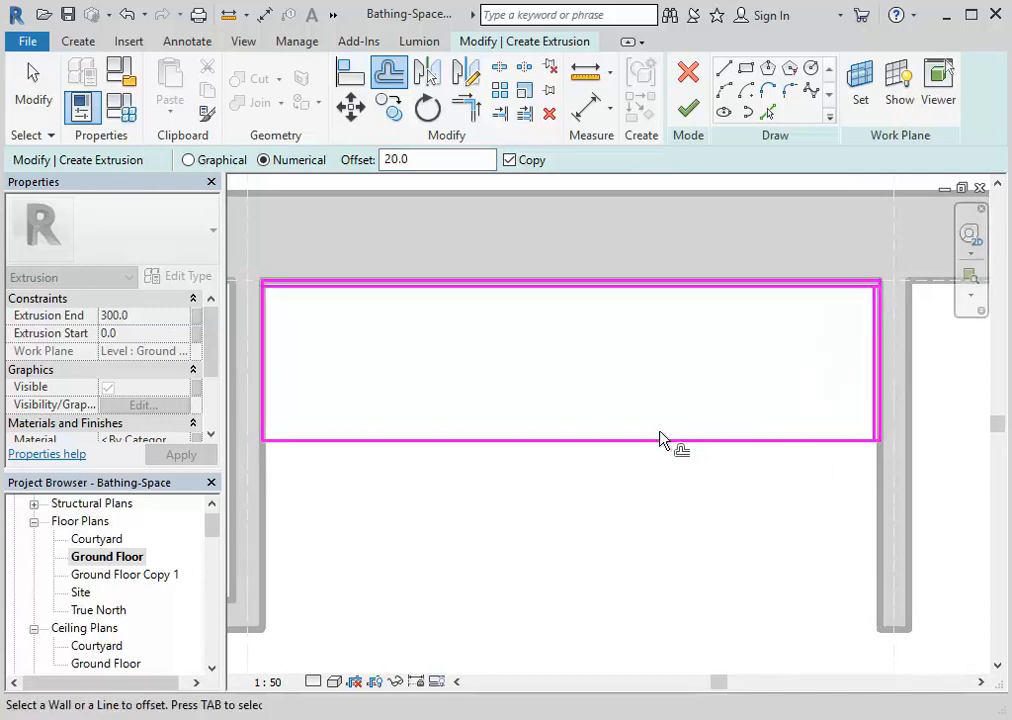
{"action": "left_click", "coordinate": [265, 395]}
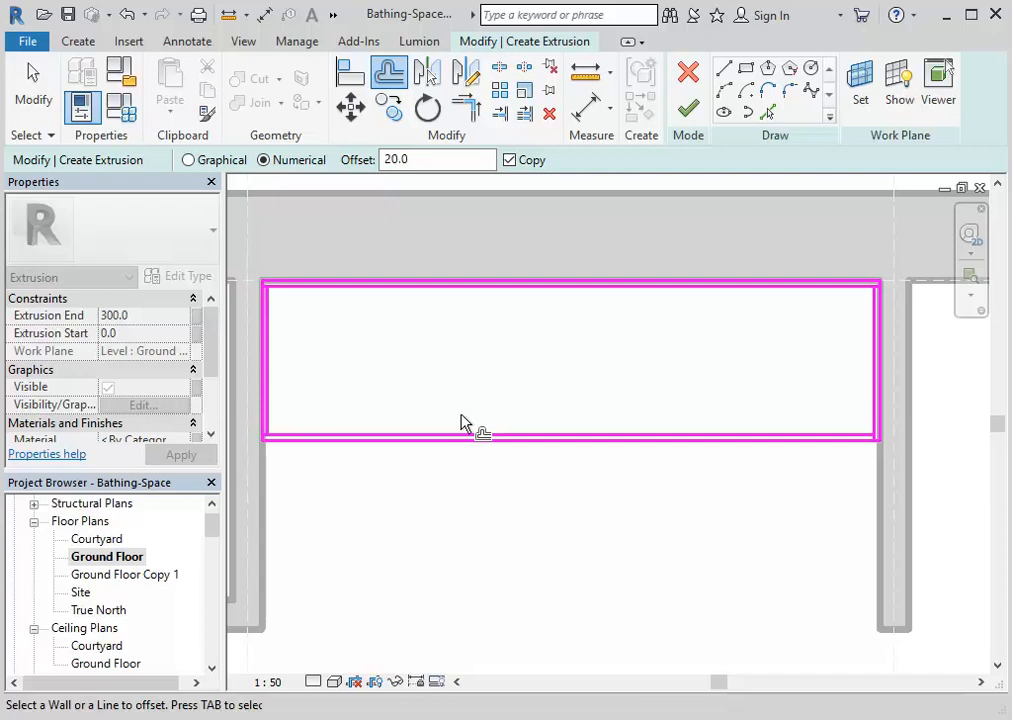
Trim the inner outline's two corners beside the freestanding partition so its offset lines meet cleanly
{"action": "left_click", "coordinate": [506, 288]}
{"action": "left_click", "coordinate": [466, 108]}
{"action": "scroll", "coordinate": [910, 303], "scroll_direction": "up", "scroll_amount": 2}
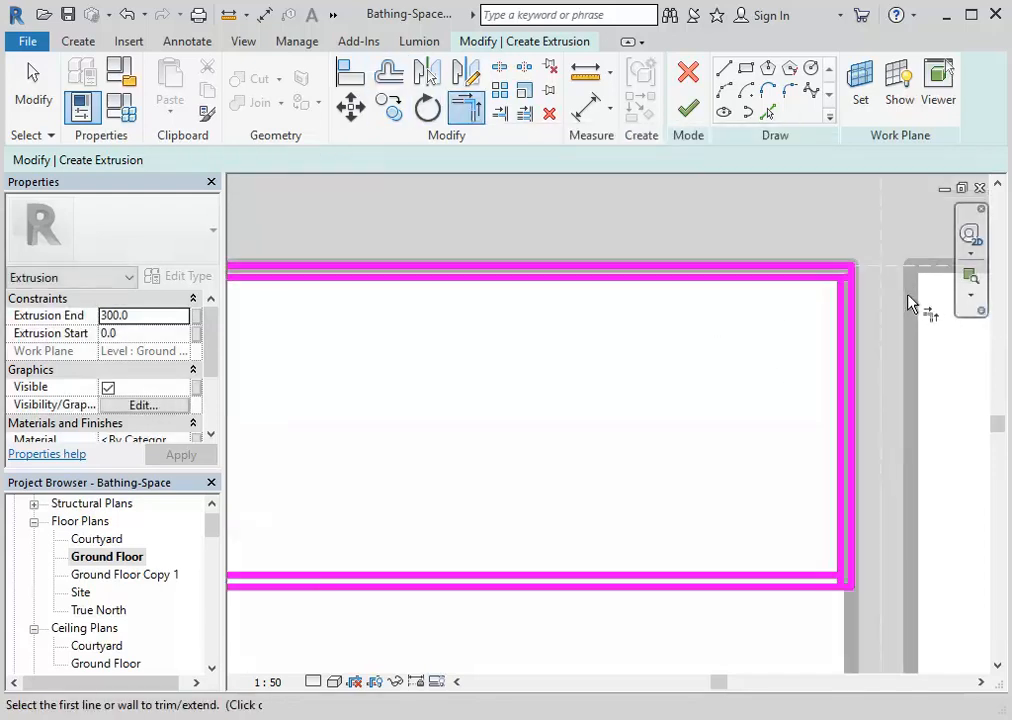
{"action": "scroll", "coordinate": [910, 303], "scroll_direction": "up", "scroll_amount": 2}
{"action": "left_click", "coordinate": [843, 267]}
{"action": "left_click", "coordinate": [875, 316]}
{"action": "middle_click_drag", "start_coordinate": [749, 457], "coordinate": [750, 451]}
{"action": "left_click", "coordinate": [821, 537]}
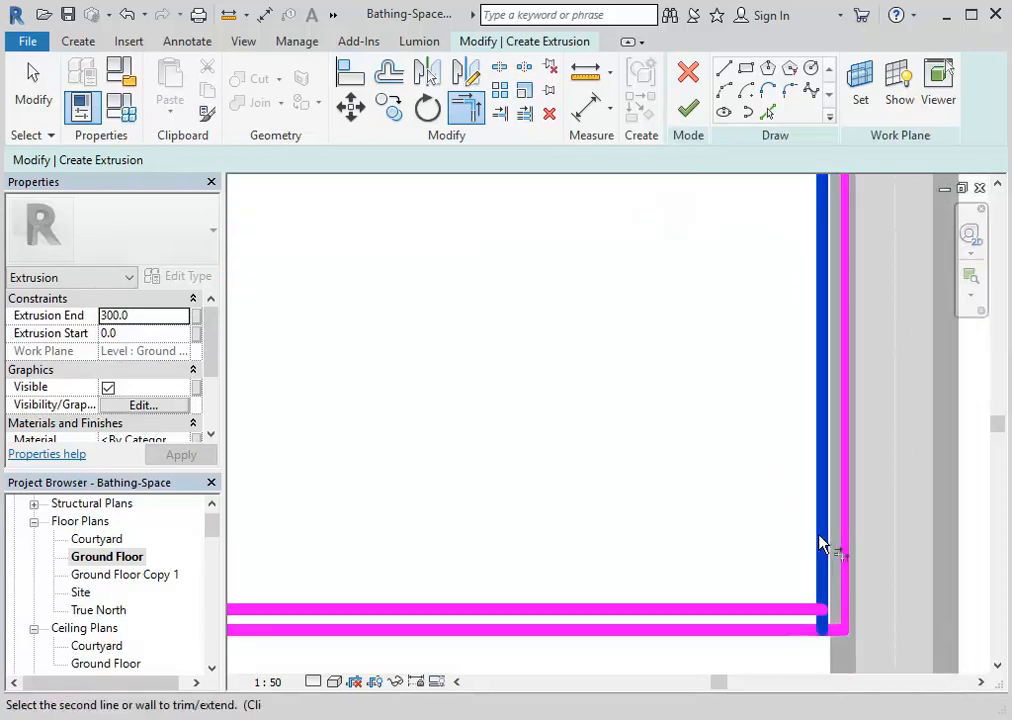
{"action": "left_click", "coordinate": [730, 608]}
Trim the inner outline's two remaining corners on the enclosure side to close the inner loop
{"action": "scroll", "coordinate": [598, 445], "scroll_direction": "down", "scroll_amount": 3}
{"action": "middle_click_drag", "start_coordinate": [620, 465], "coordinate": [860, 515]}
{"action": "mouse_move", "coordinate": [600, 457]}
{"action": "middle_mouse_down"}
{"action": "mouse_move", "coordinate": [716, 452]}
{"action": "mouse_move", "coordinate": [569, 465]}
{"action": "mouse_move", "coordinate": [495, 375]}
{"action": "middle_mouse_up"}
{"action": "left_click", "coordinate": [496, 372]}
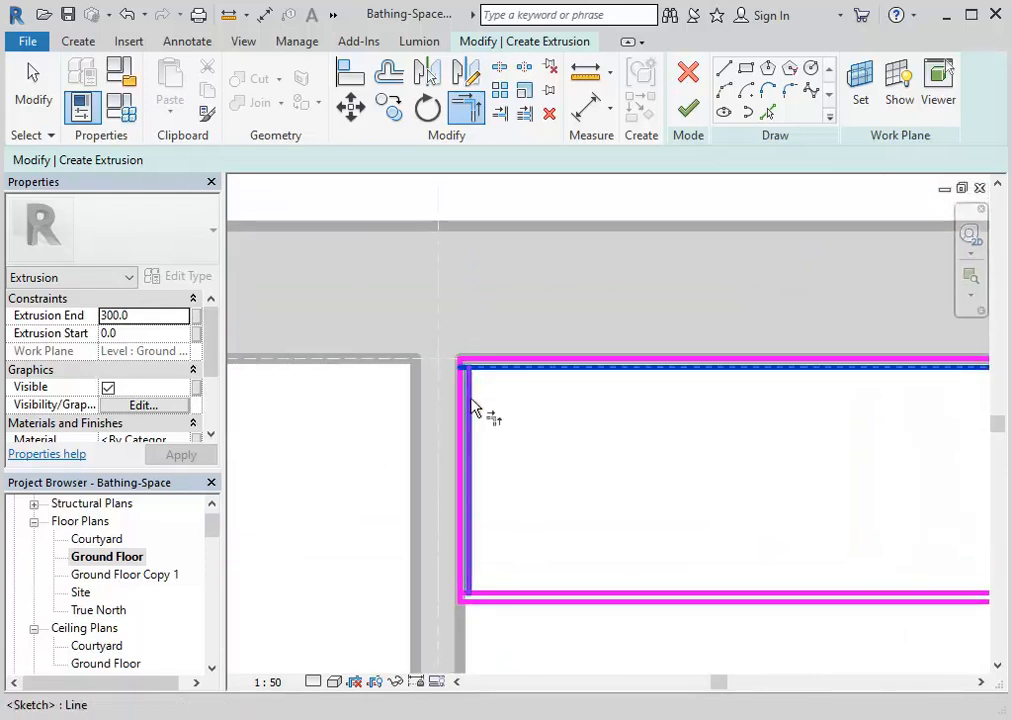
{"action": "left_click", "coordinate": [471, 400]}
{"action": "scroll", "coordinate": [515, 466], "scroll_direction": "up", "scroll_amount": 1}
{"action": "middle_click_drag", "start_coordinate": [515, 466], "coordinate": [504, 423]}
{"action": "scroll", "coordinate": [490, 560], "scroll_direction": "up", "scroll_amount": 1}
{"action": "left_click", "coordinate": [488, 569]}
{"action": "left_click", "coordinate": [449, 555]}
{"action": "scroll", "coordinate": [452, 558], "scroll_direction": "down", "scroll_amount": 2}
{"action": "mouse_move", "coordinate": [452, 558]}
{"action": "middle_mouse_down"}
{"action": "mouse_move", "coordinate": [332, 476]}
{"action": "mouse_move", "coordinate": [375, 494]}
{"action": "middle_mouse_up"}
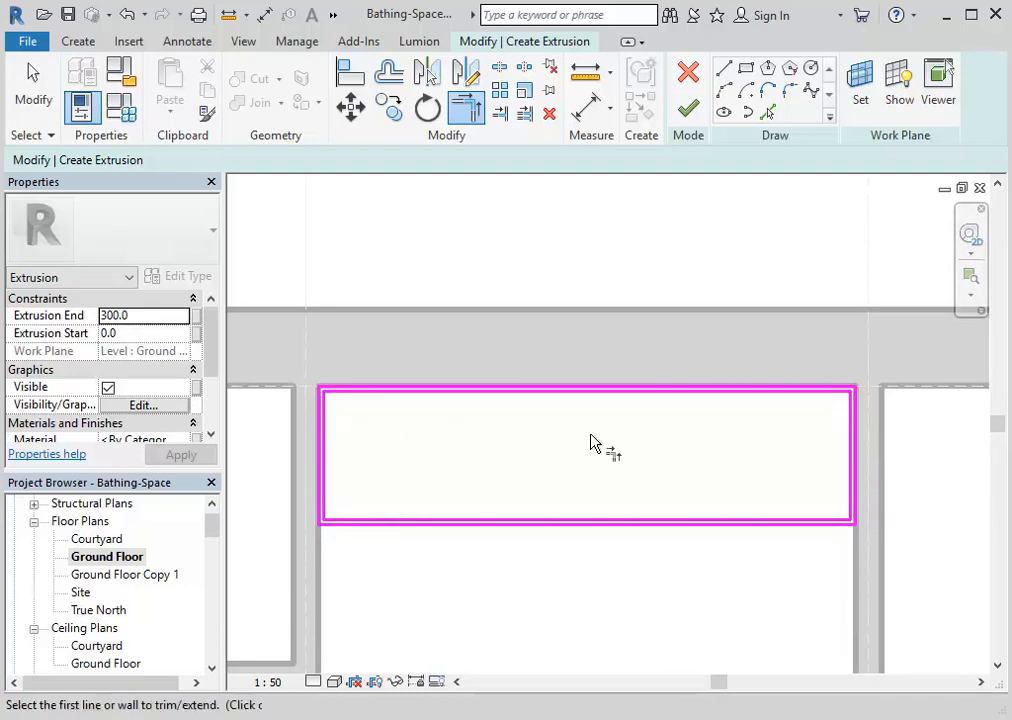
Set the extrusion end to 100 mm and finish the cabinet's base frame extrusion
{"action": "left_click", "coordinate": [151, 316]}
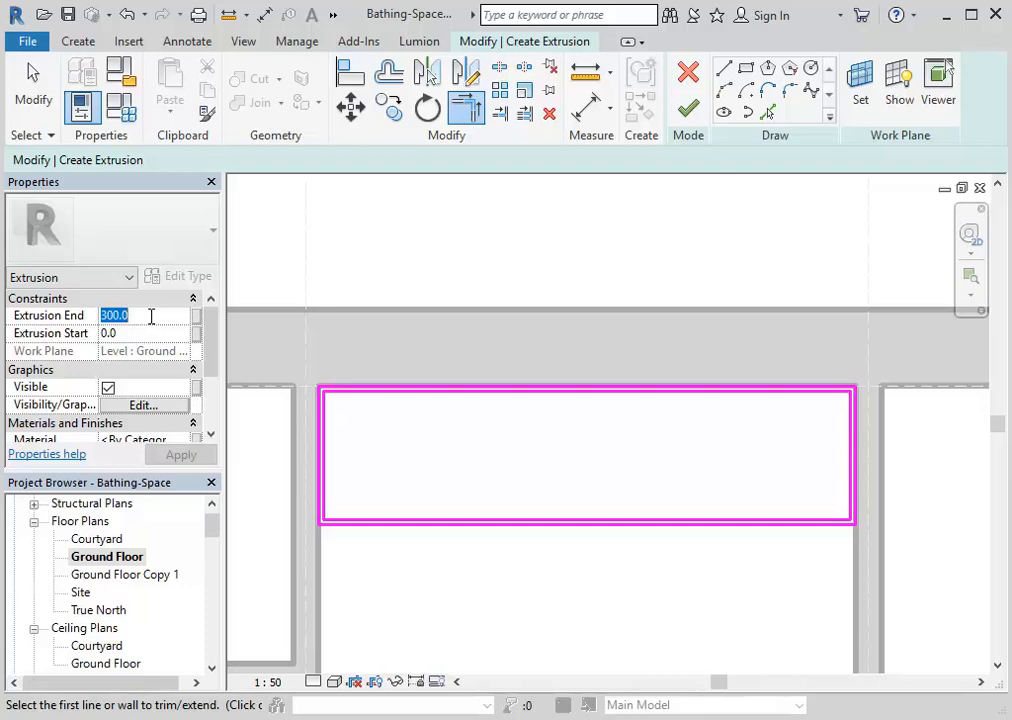
{"action": "type", "text": "100"}
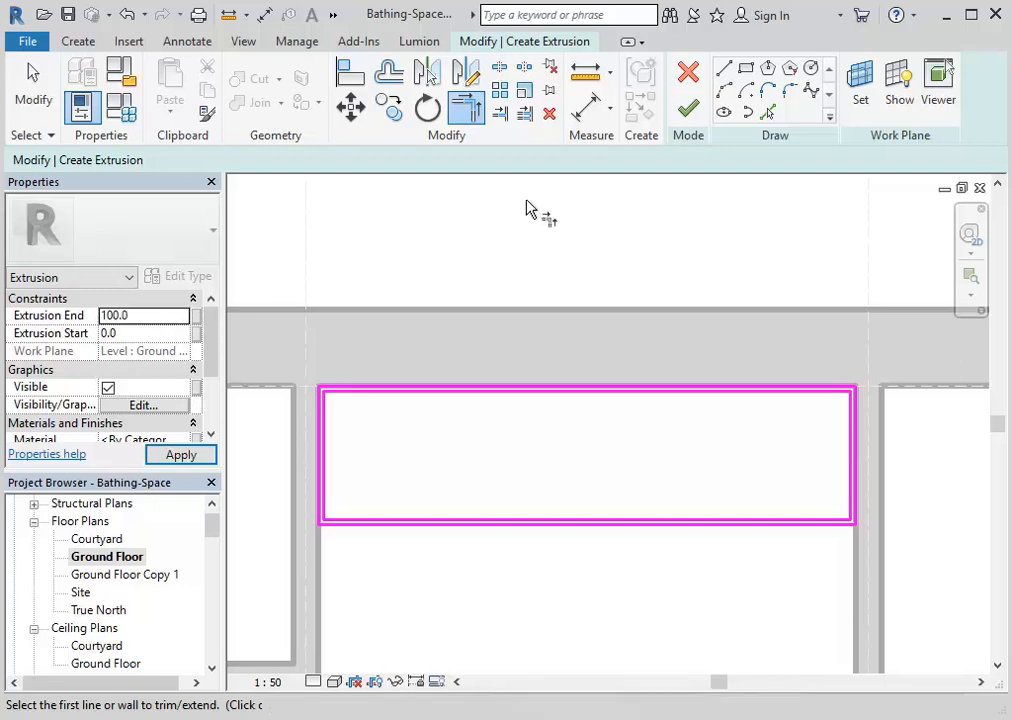
{"action": "left_click", "coordinate": [688, 107]}
Open the default 3D view and examine the base frame between the partitions close up
{"action": "mouse_move", "coordinate": [212, 526]}
{"action": "left_mouse_down"}
{"action": "mouse_move", "coordinate": [215, 563]}
{"action": "mouse_move", "coordinate": [215, 543]}
{"action": "left_mouse_up"}
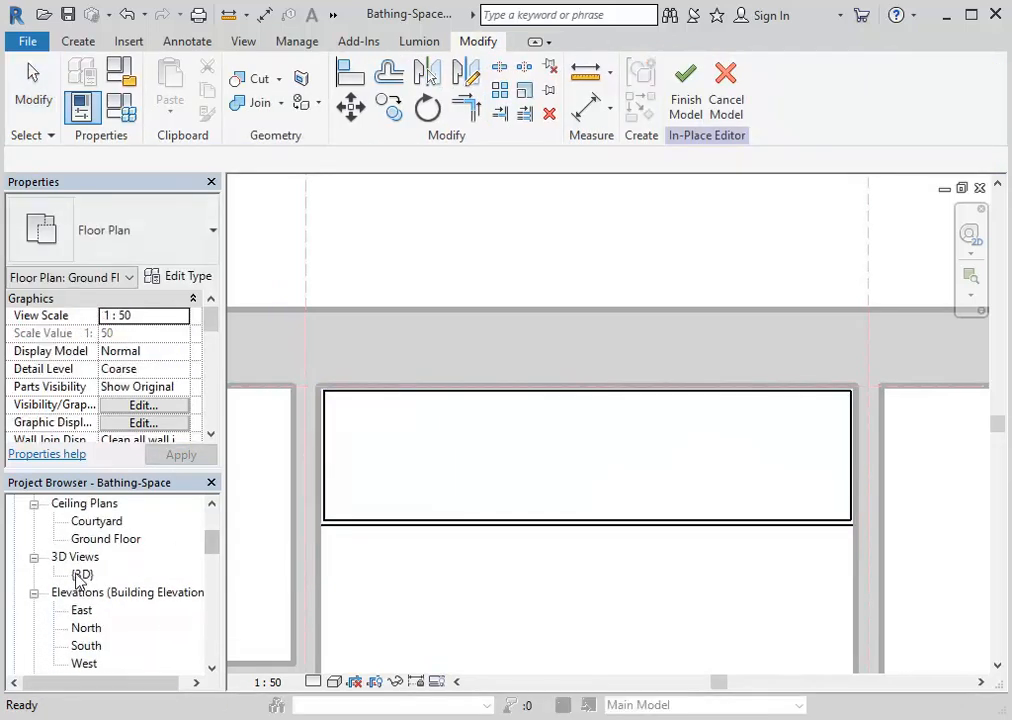
{"action": "double_click", "coordinate": [80, 576]}
{"action": "left_click", "coordinate": [610, 397]}
{"action": "middle_click_drag", "start_coordinate": [544, 479], "coordinate": [646, 521], "text": "shift"}
{"action": "left_click", "coordinate": [549, 482]}
{"action": "scroll", "coordinate": [527, 441], "scroll_direction": "up", "scroll_amount": 2}
{"action": "scroll", "coordinate": [527, 444], "scroll_direction": "up", "scroll_amount": 2}
{"action": "scroll", "coordinate": [541, 591], "scroll_direction": "up", "scroll_amount": 2}
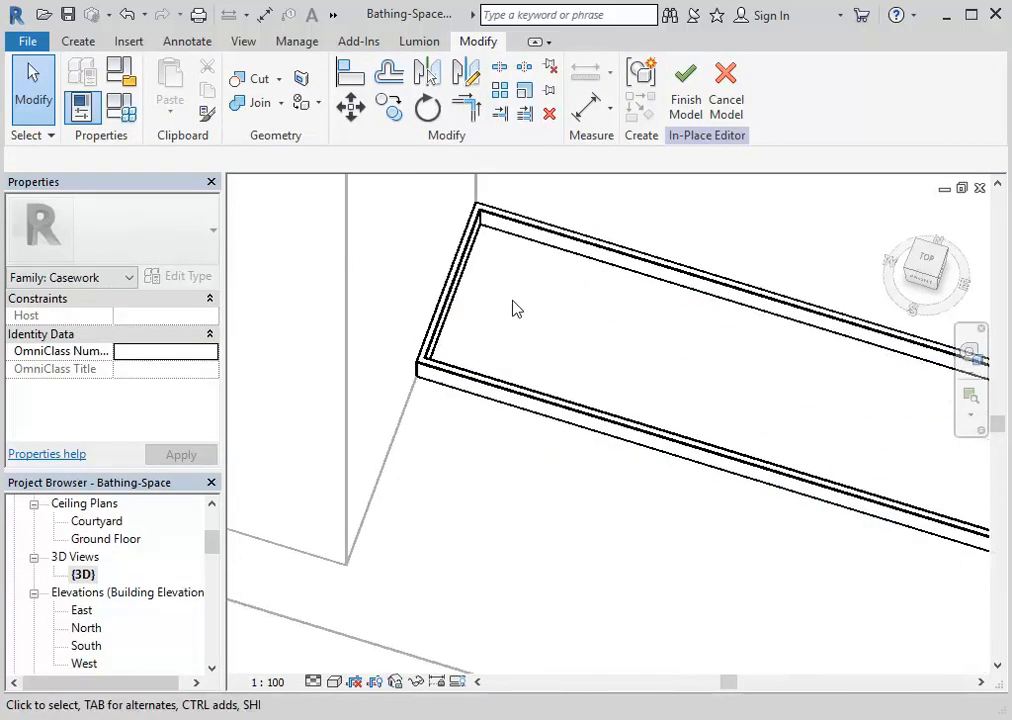
Try making the base frame a solid plinth by deleting the inner loop from its extrusion sketch
{"action": "left_click", "coordinate": [565, 258]}
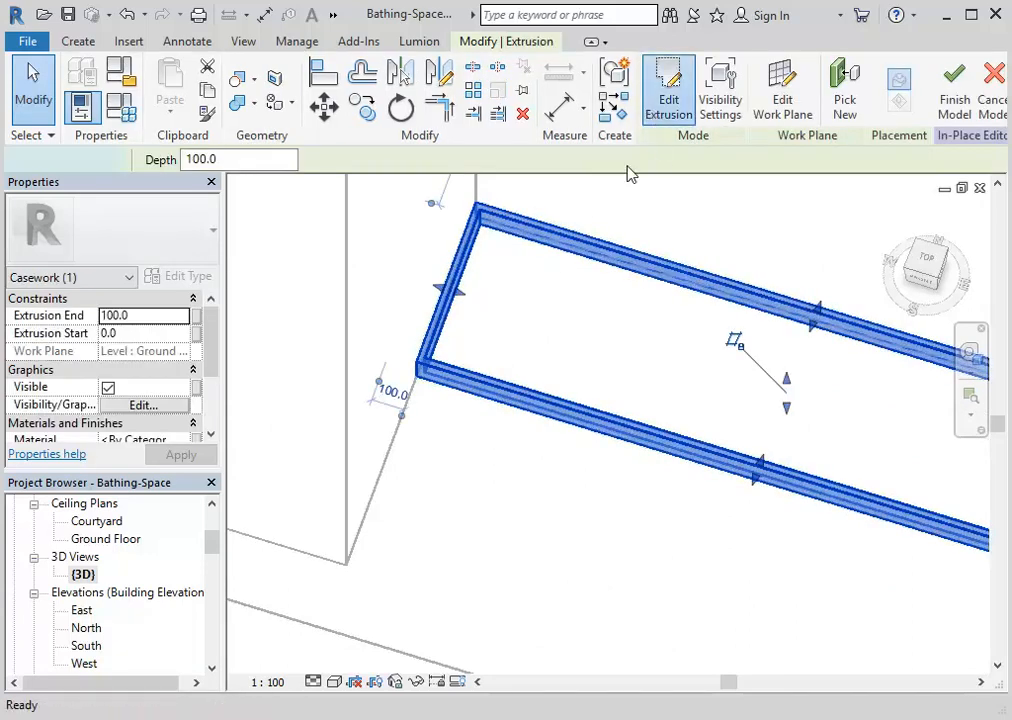
{"action": "left_click", "coordinate": [660, 110]}
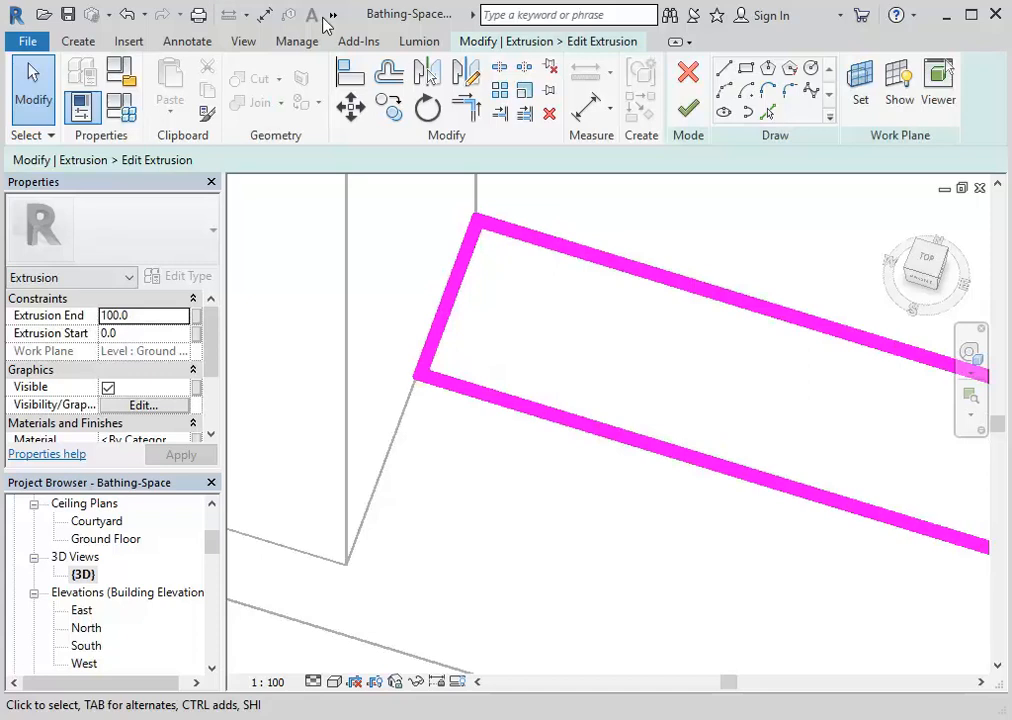
{"action": "middle_click_drag", "start_coordinate": [508, 276], "coordinate": [445, 300]}
{"action": "key", "text": "Tab"}
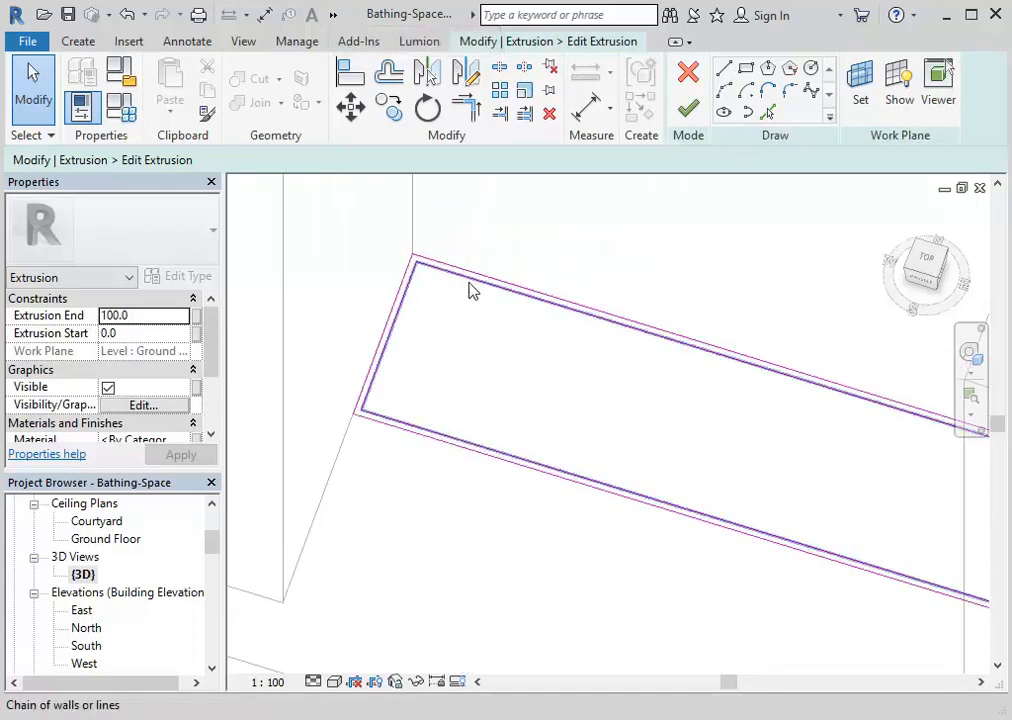
{"action": "left_click", "coordinate": [482, 285]}
{"action": "key", "text": "Escape"}
{"action": "scroll", "coordinate": [510, 295], "scroll_direction": "down", "scroll_amount": 3}
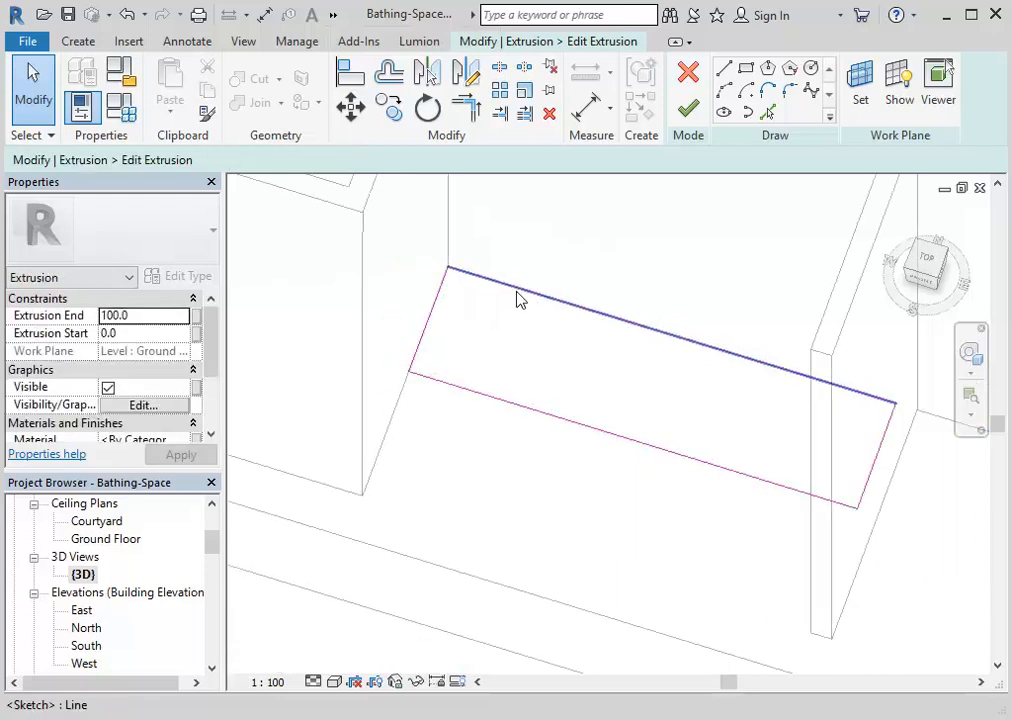
{"action": "left_click", "coordinate": [688, 106]}
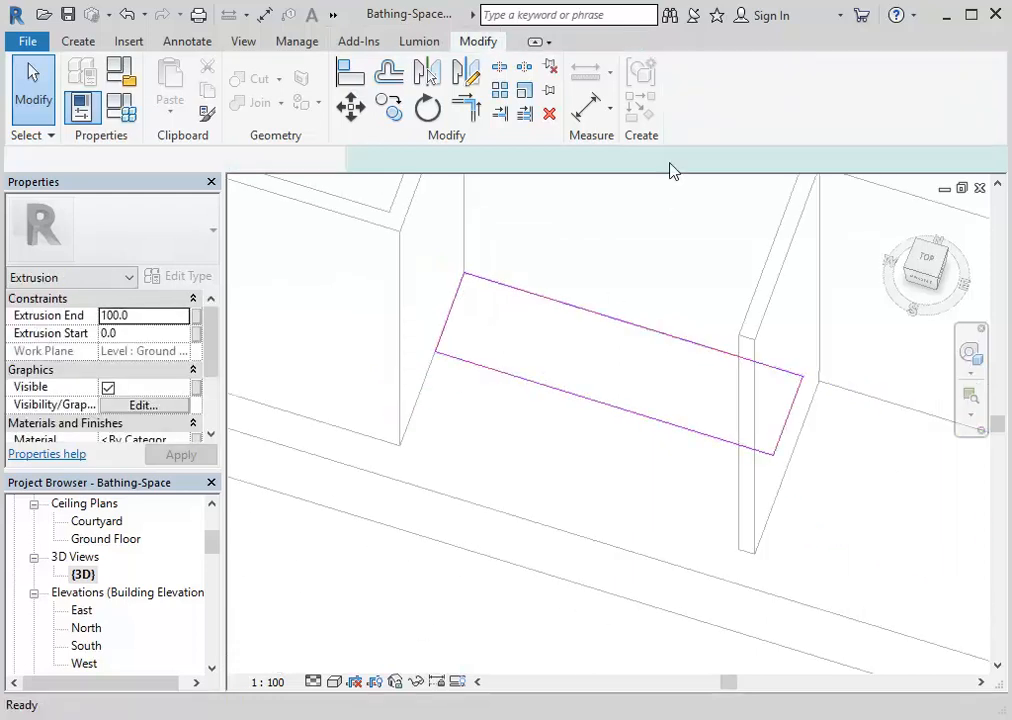
{"action": "left_click", "coordinate": [553, 462]}
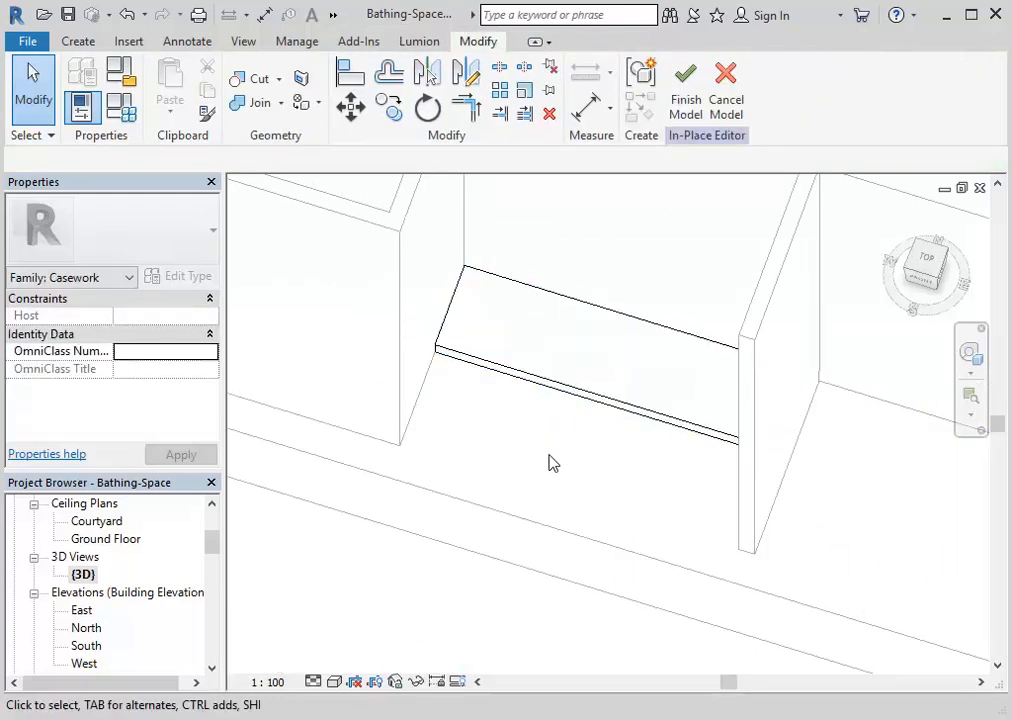
Undo the inner loop's deletion and finish the base frame's sketch with both outlines in place
{"action": "double_click", "coordinate": [553, 462]}
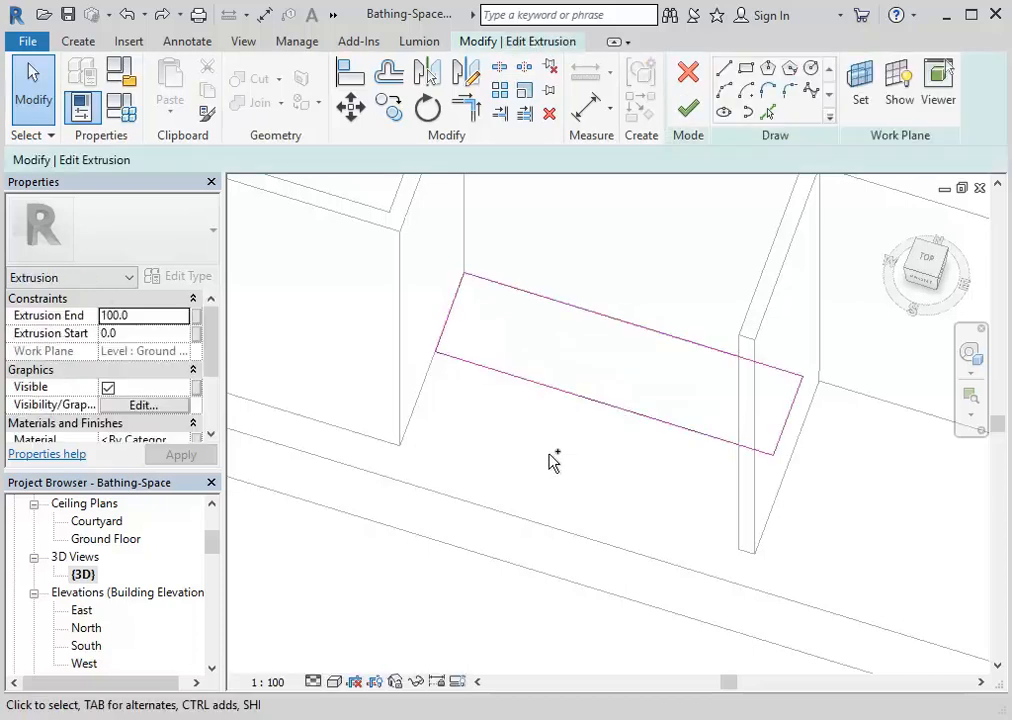
{"action": "scroll", "coordinate": [553, 461], "scroll_direction": "up", "scroll_amount": 3}
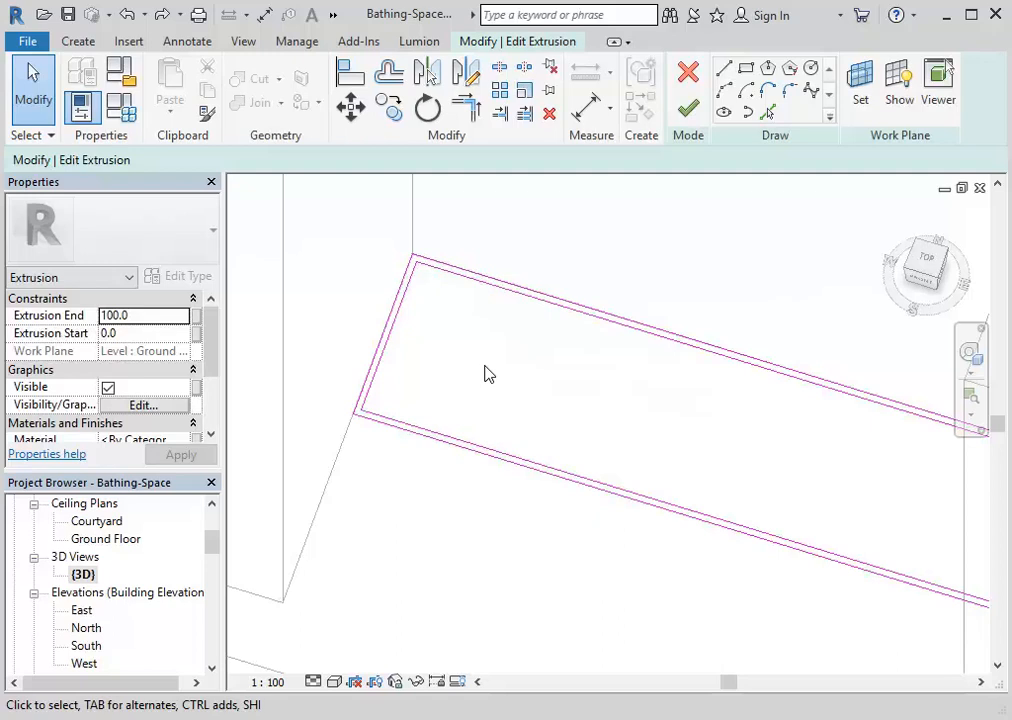
{"action": "left_click", "coordinate": [687, 113]}
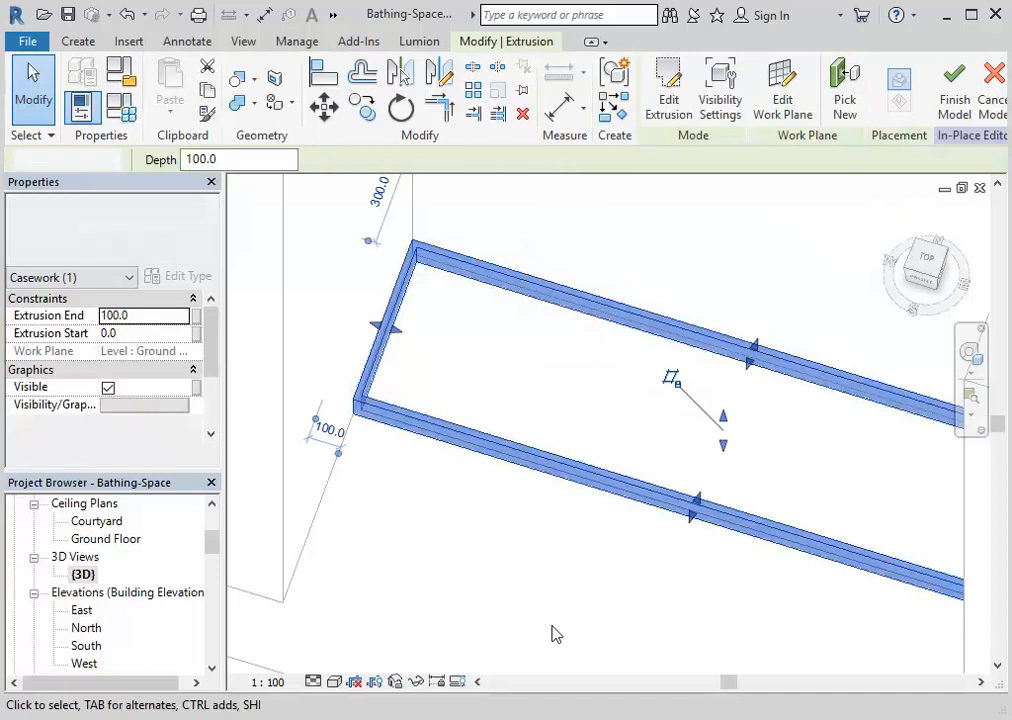
{"action": "left_click", "coordinate": [551, 627]}
{"action": "scroll", "coordinate": [551, 627], "scroll_direction": "down", "scroll_amount": 4}
{"action": "middle_click_drag", "start_coordinate": [551, 627], "coordinate": [508, 558]}
{"action": "scroll", "coordinate": [493, 546], "scroll_direction": "up", "scroll_amount": 1}
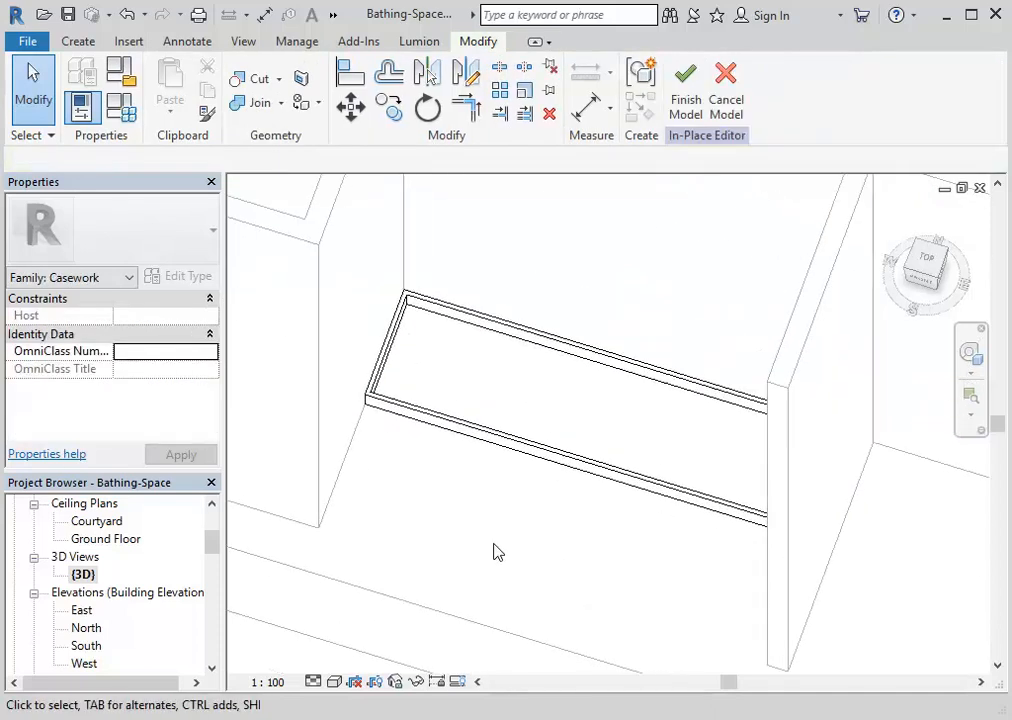
On the Ground Floor plan, start another extrusion and sketch a rectangle about 2125 by 600 mm over the base frame, spanning both partitions
{"action": "left_click_drag", "start_coordinate": [213, 548], "coordinate": [212, 526]}
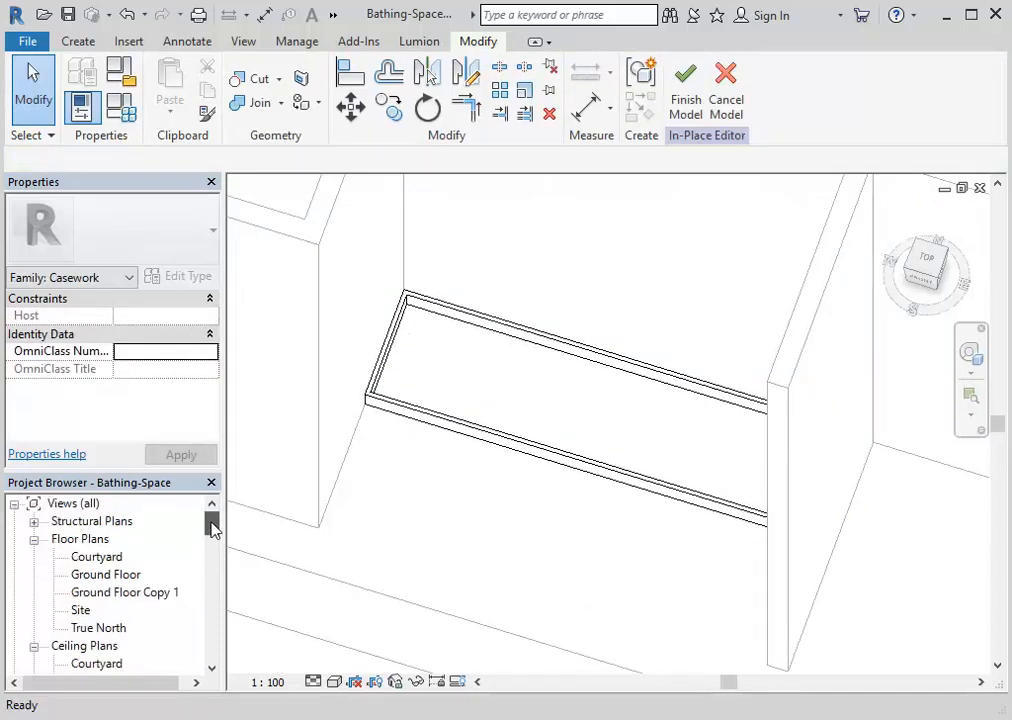
{"action": "double_click", "coordinate": [104, 576]}
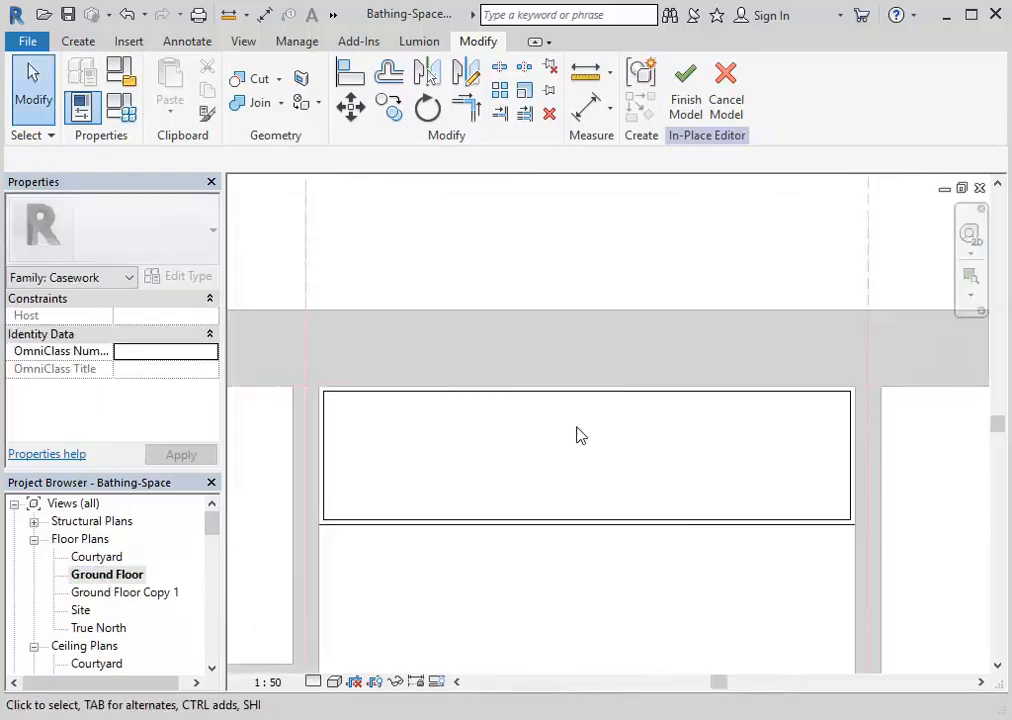
{"action": "left_click", "coordinate": [78, 41]}
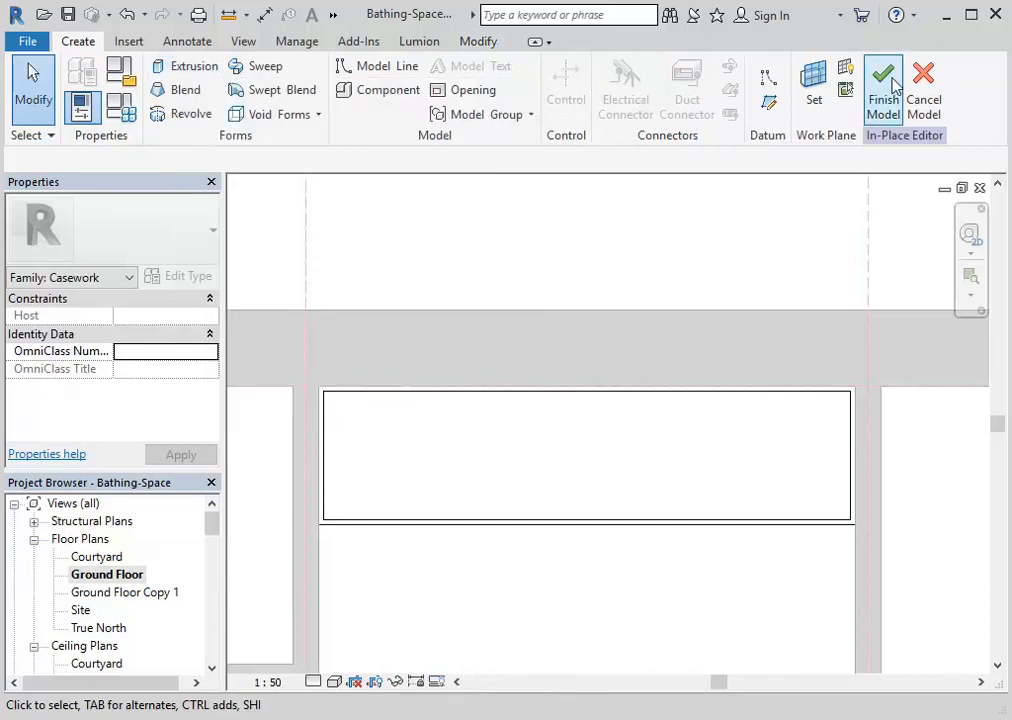
{"action": "left_click", "coordinate": [176, 68]}
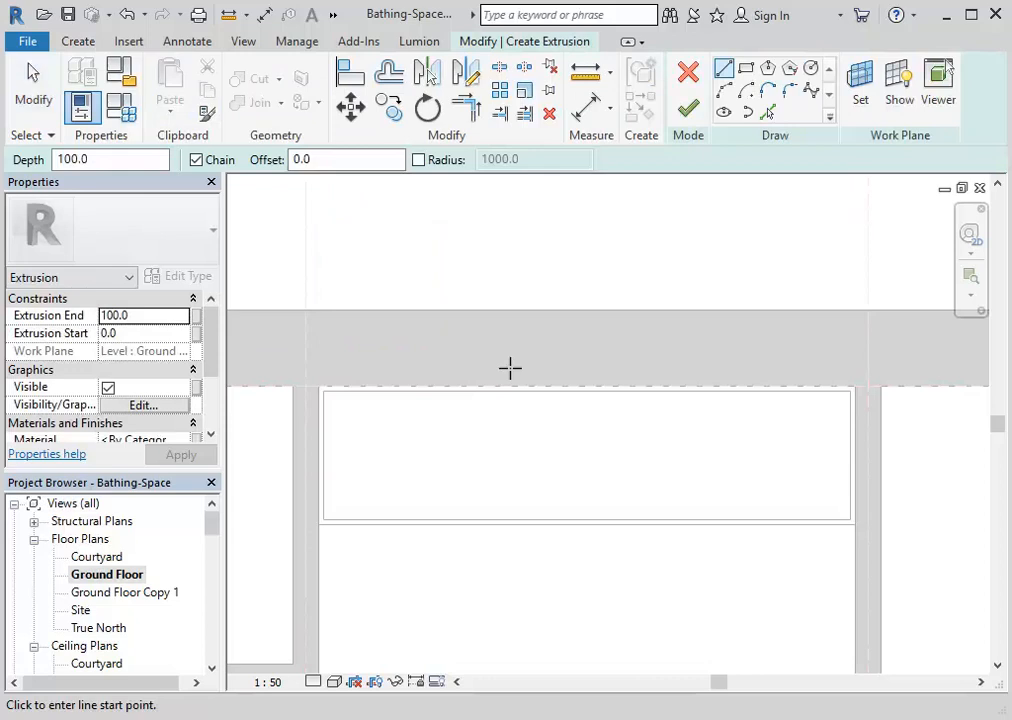
{"action": "left_click", "coordinate": [745, 69]}
{"action": "middle_click_drag", "start_coordinate": [659, 412], "coordinate": [534, 349]}
{"action": "scroll", "coordinate": [390, 333], "scroll_direction": "up", "scroll_amount": 1}
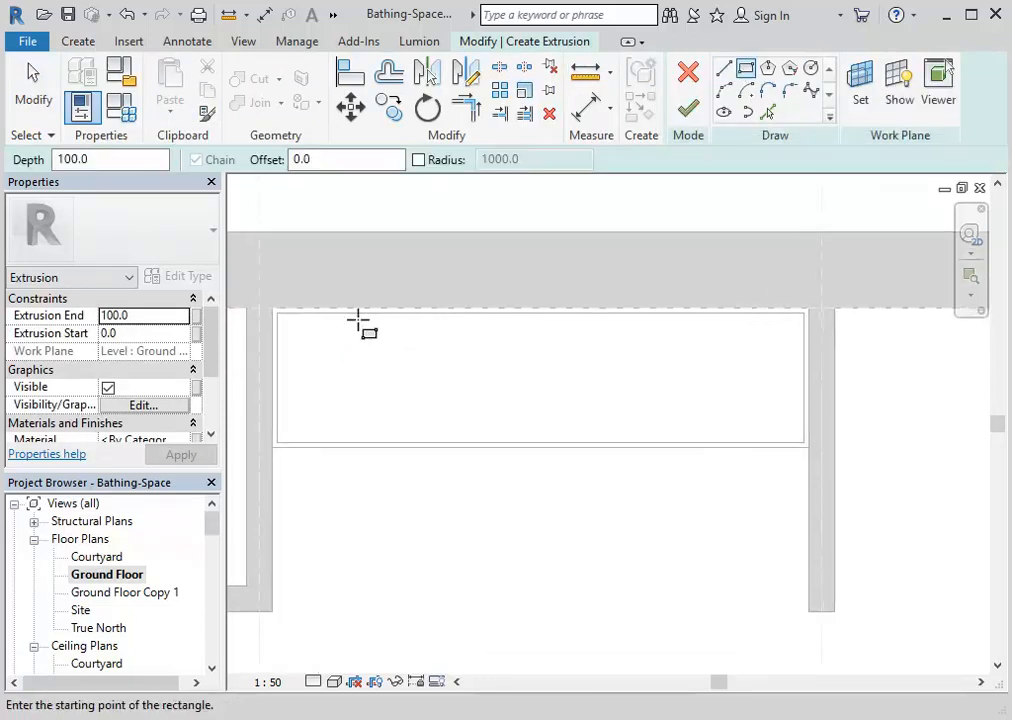
{"action": "left_click", "coordinate": [275, 311]}
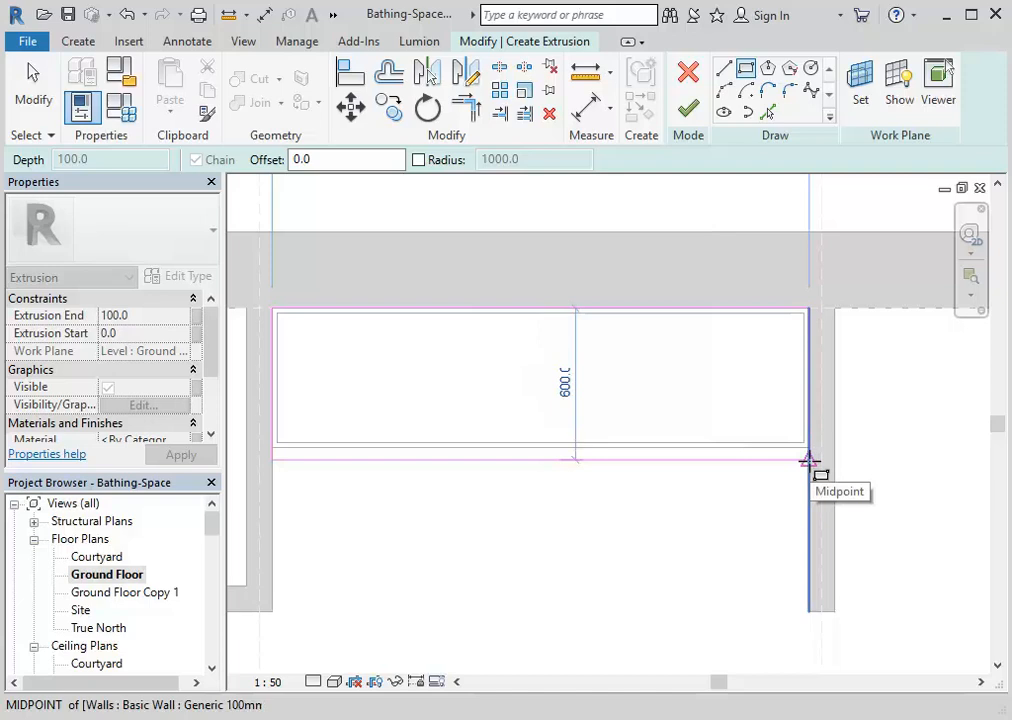
{"action": "left_click", "coordinate": [810, 461]}
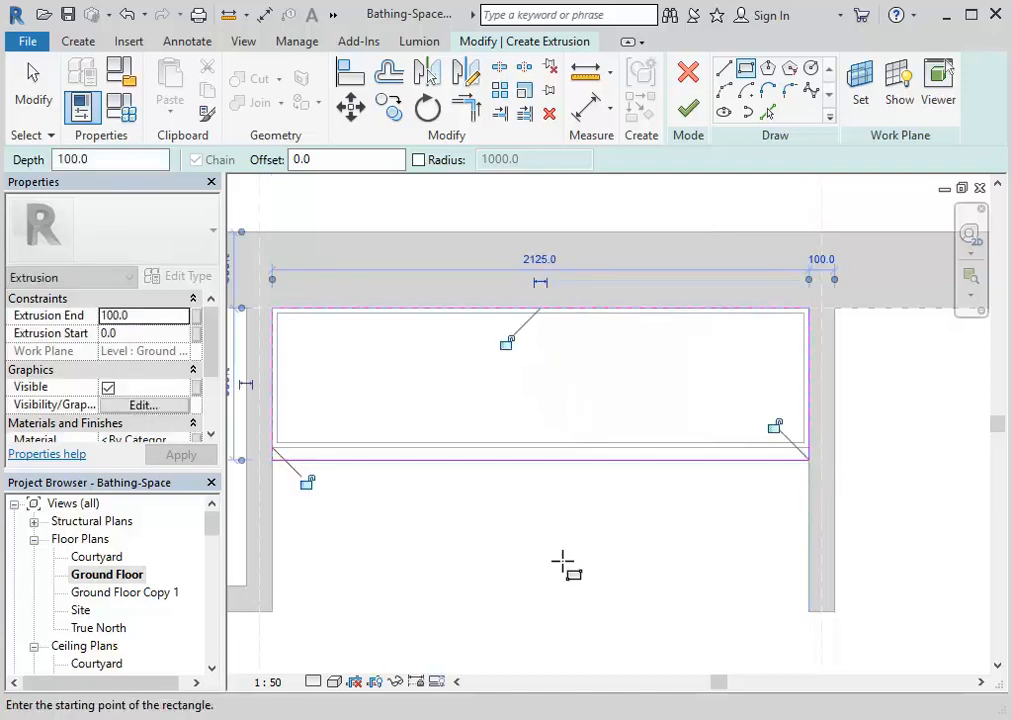
{"action": "right_click", "coordinate": [644, 385]}
{"action": "left_click", "coordinate": [675, 398]}
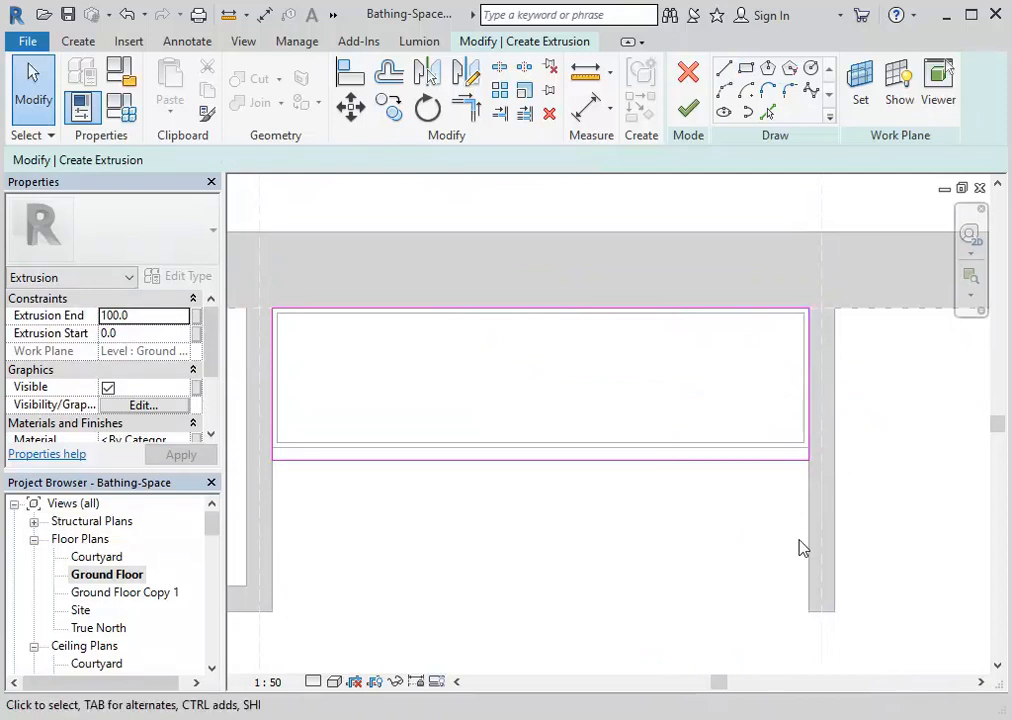
Set the new rectangle's front edge to 580 mm from the main wall
{"action": "mouse_move", "coordinate": [626, 544]}
{"action": "middle_mouse_down"}
{"action": "mouse_move", "coordinate": [634, 547]}
{"action": "mouse_move", "coordinate": [630, 481]}
{"action": "middle_mouse_up"}
{"action": "scroll", "coordinate": [615, 512], "scroll_direction": "up", "scroll_amount": 1}
{"action": "left_click", "coordinate": [606, 416]}
{"action": "scroll", "coordinate": [590, 503], "scroll_direction": "down", "scroll_amount": 1}
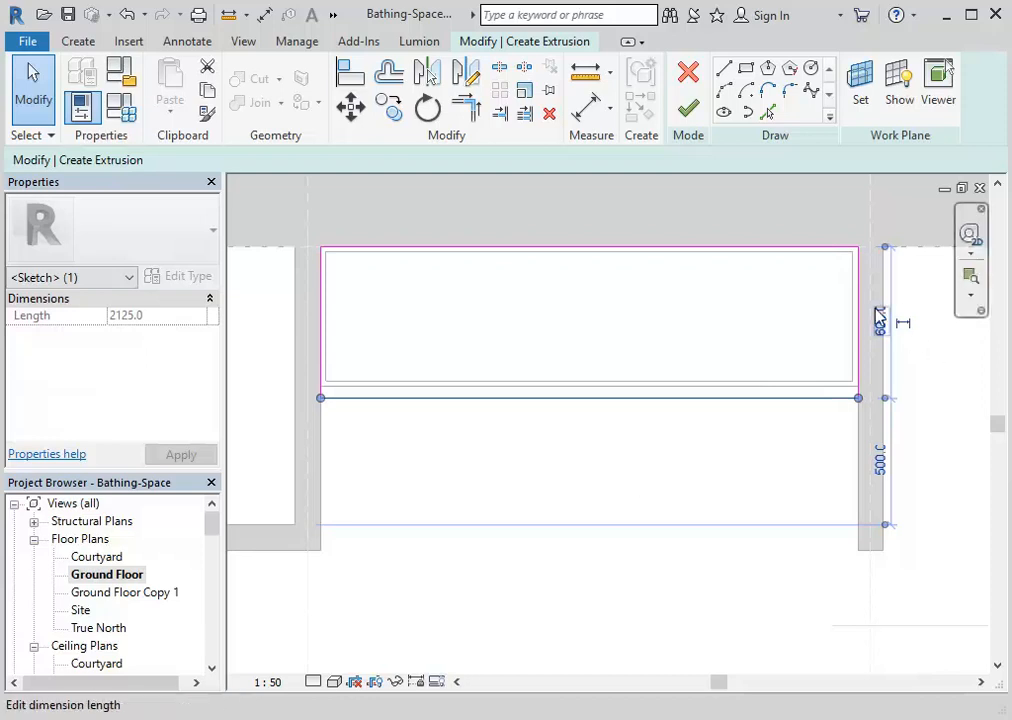
{"action": "left_click", "coordinate": [880, 323]}
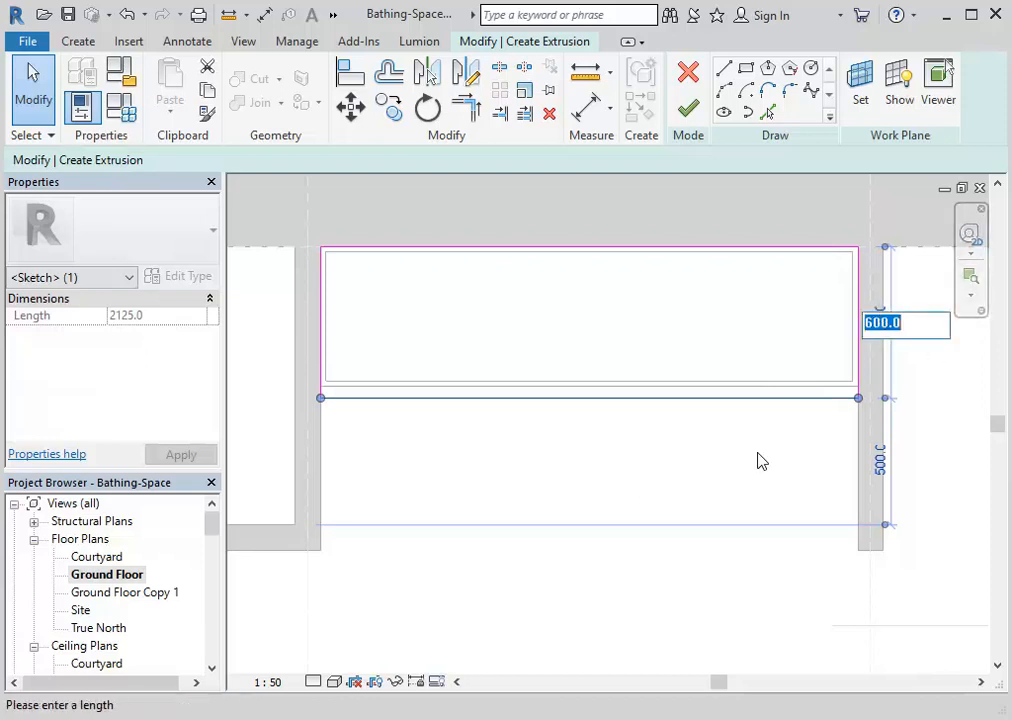
{"action": "type", "text": "580"}
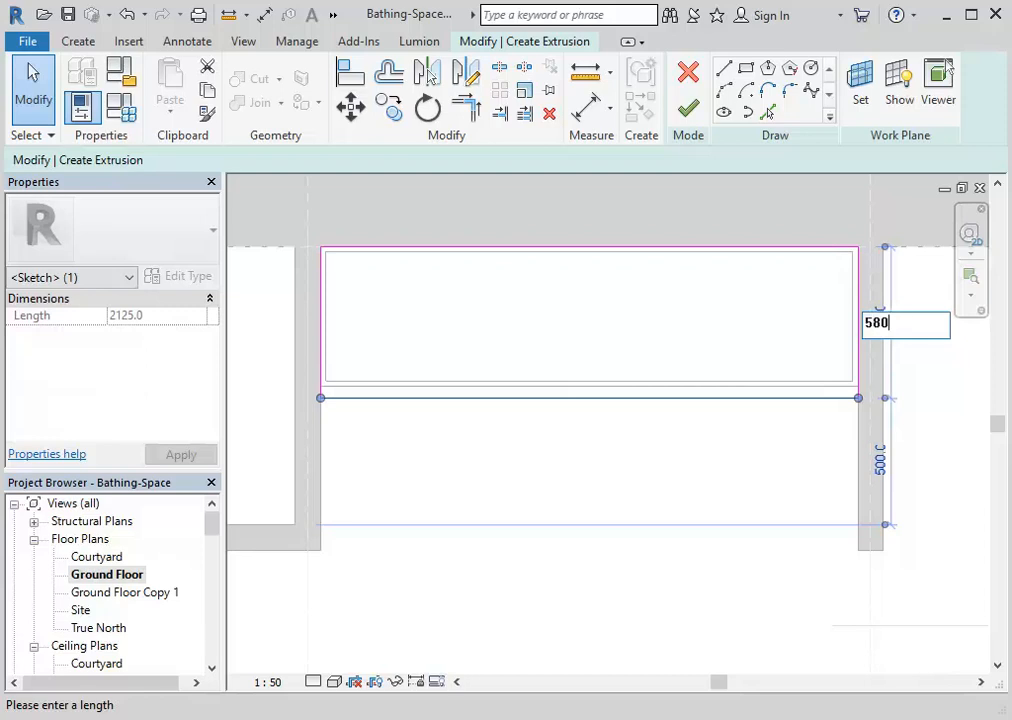
{"action": "key", "text": "Return"}
{"action": "key", "text": "Escape"}
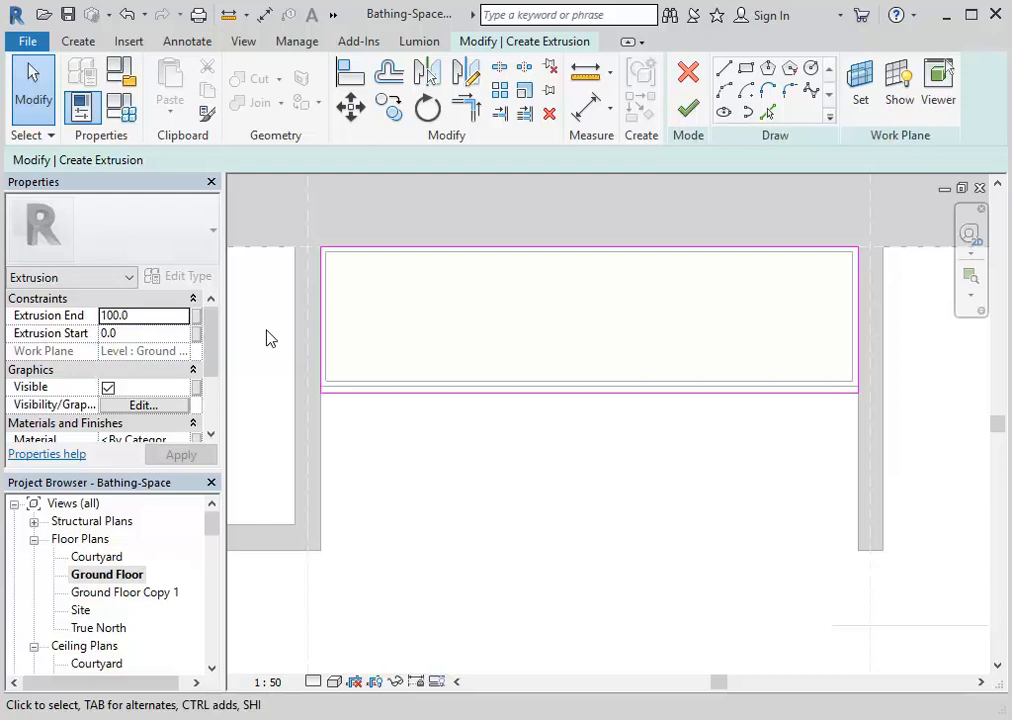
Extrude the cabinet body from a start of 100 mm to an end of 865 mm and show it in the default 3D view
{"action": "left_click", "coordinate": [163, 316]}
{"action": "left_click", "coordinate": [140, 333]}
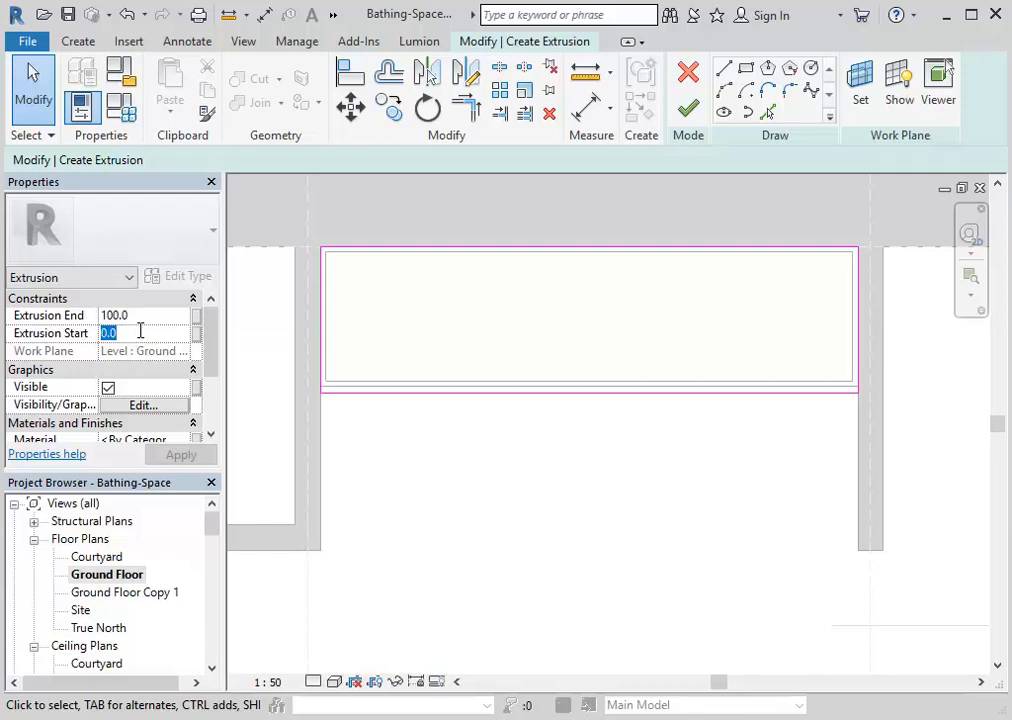
{"action": "type", "text": "100"}
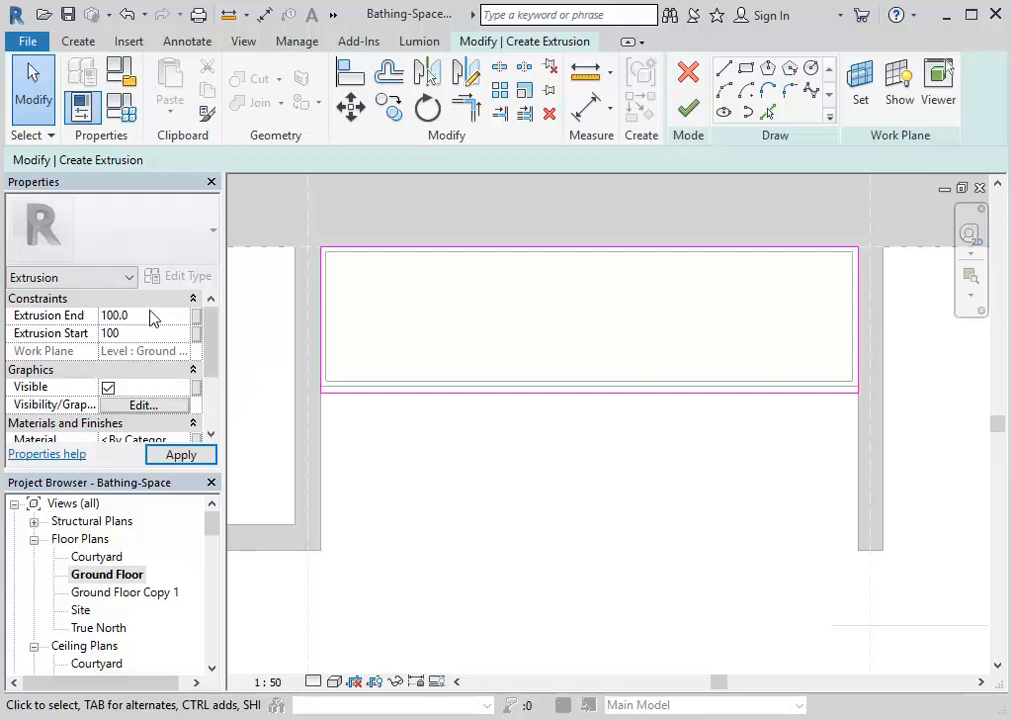
{"action": "left_click", "coordinate": [149, 313]}
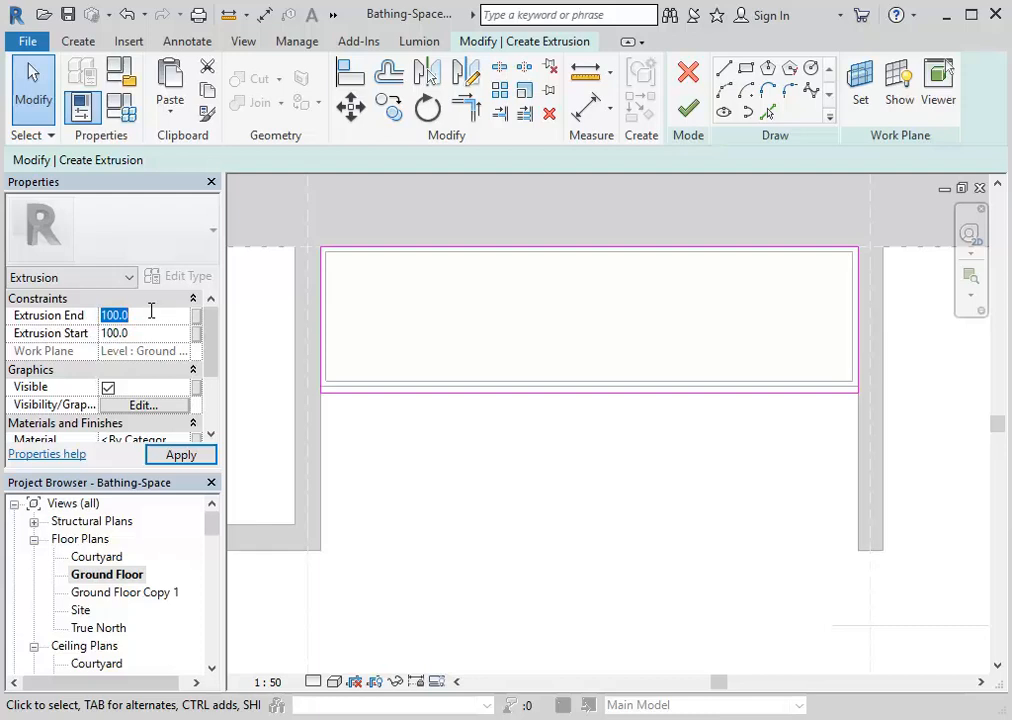
{"action": "type", "text": "865"}
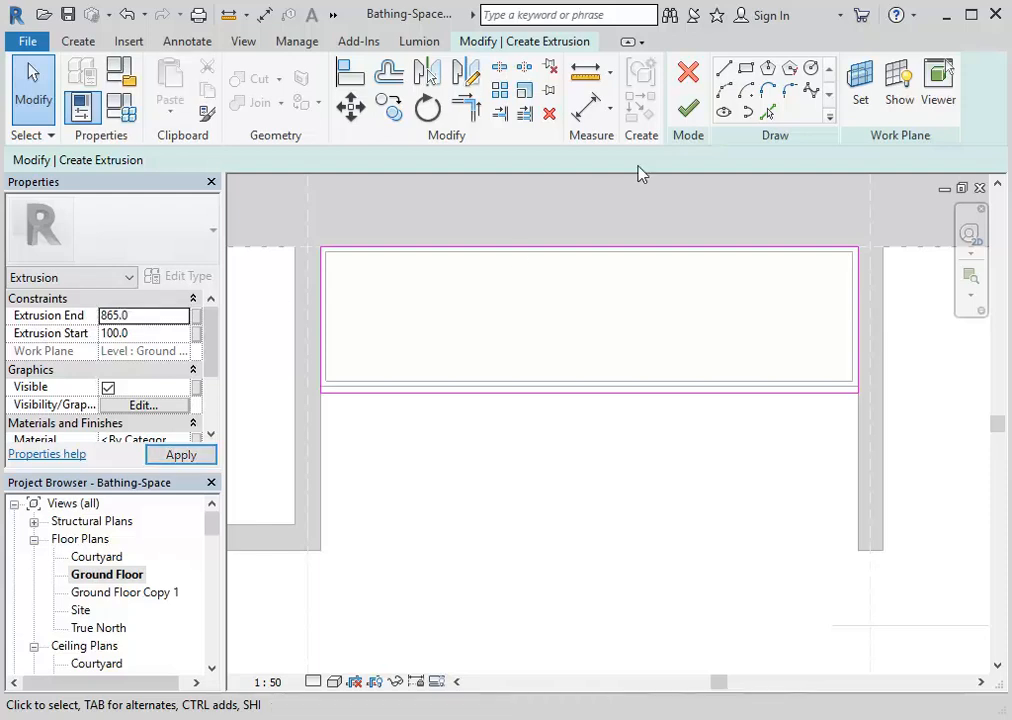
{"action": "left_click", "coordinate": [688, 108]}
{"action": "left_click_drag", "start_coordinate": [210, 528], "coordinate": [214, 547]}
{"action": "double_click", "coordinate": [83, 574]}
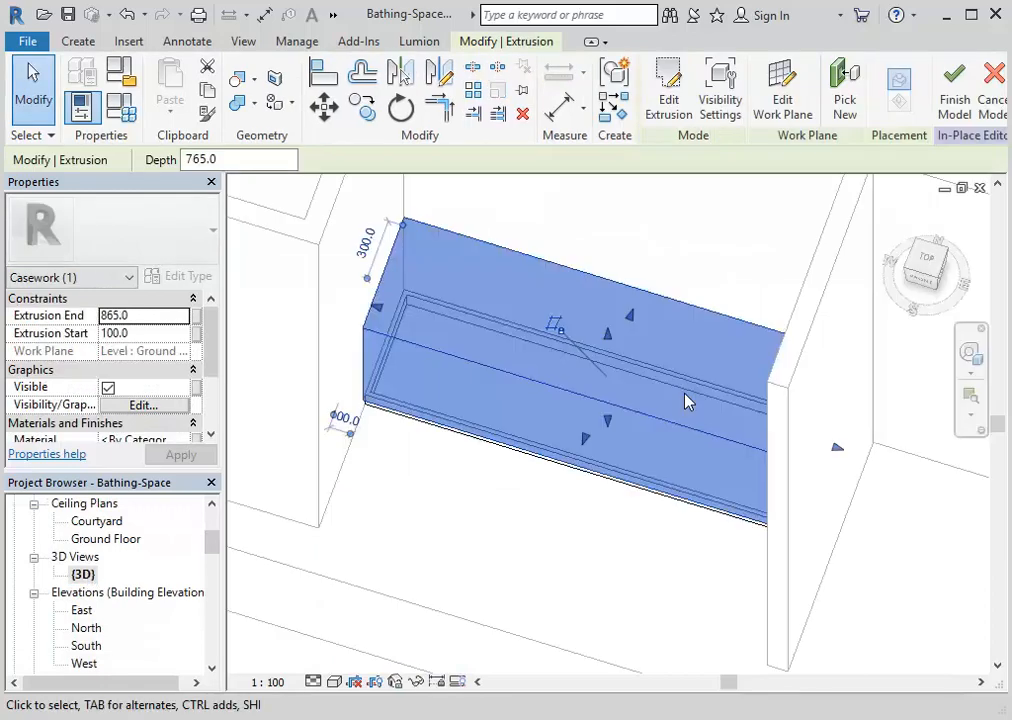
On the Ground Floor plan, start a benchtop extrusion and sketch a rectangle about 2125 by 580 mm over the cabinet body
{"action": "left_click", "coordinate": [477, 532]}
{"action": "mouse_move", "coordinate": [481, 499]}
{"action": "middle_mouse_down", "text": "shift"}
{"action": "mouse_move", "coordinate": [560, 409]}
{"action": "mouse_move", "coordinate": [504, 467]}
{"action": "mouse_move", "coordinate": [578, 524]}
{"action": "mouse_move", "coordinate": [567, 515]}
{"action": "mouse_move", "coordinate": [492, 520]}
{"action": "middle_mouse_up", "text": "shift"}
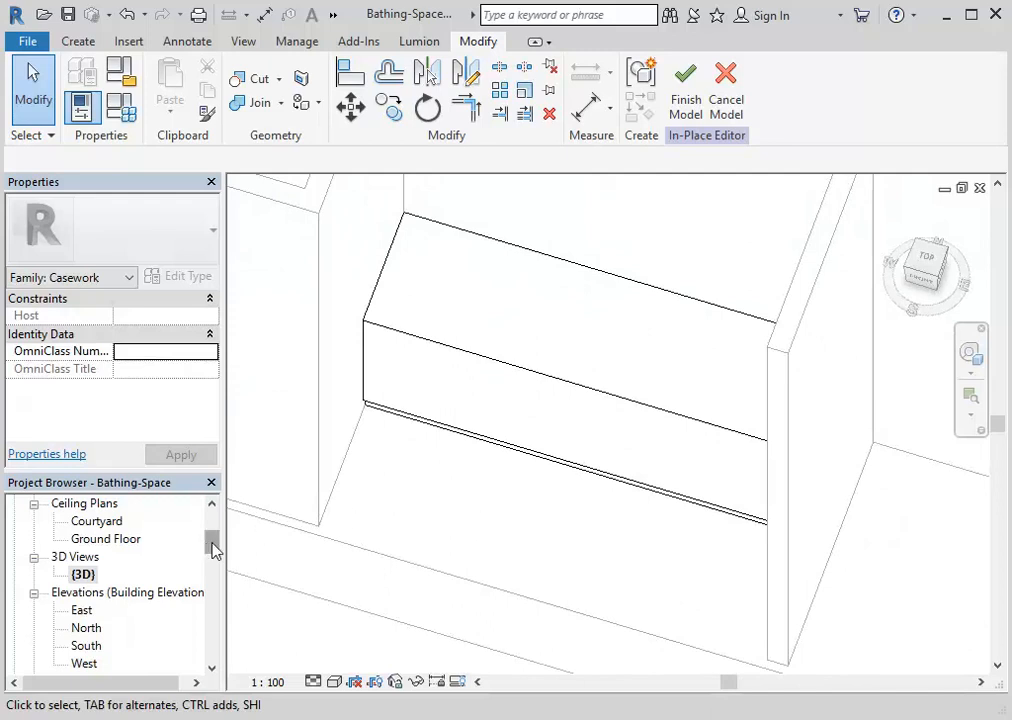
{"action": "left_click_drag", "start_coordinate": [210, 542], "coordinate": [212, 530]}
{"action": "double_click", "coordinate": [112, 576]}
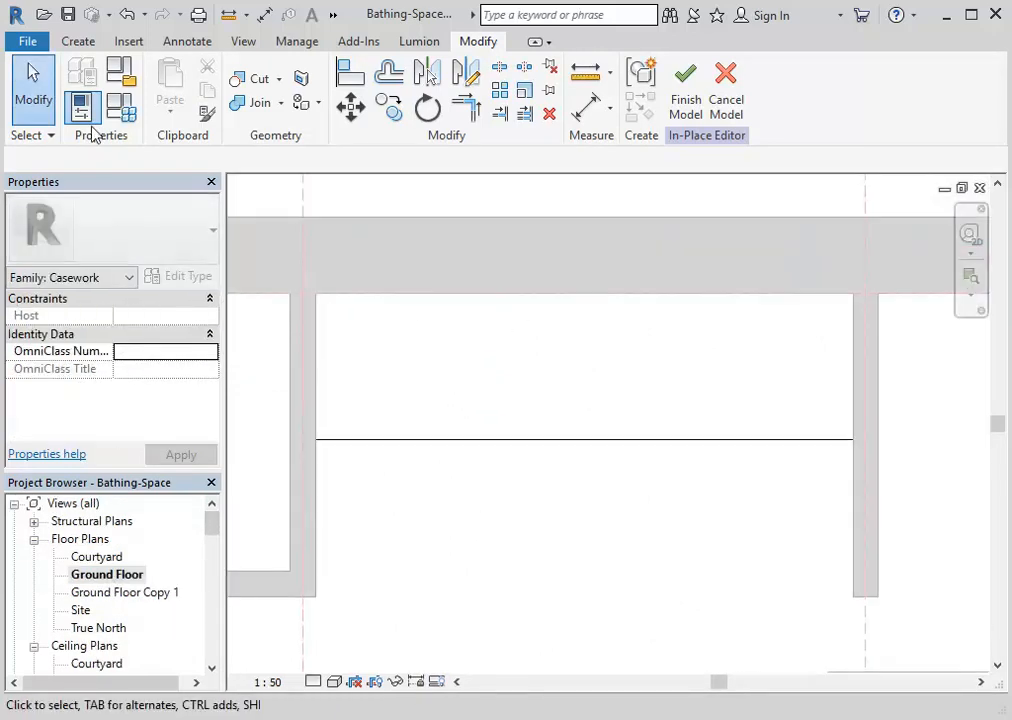
{"action": "left_click", "coordinate": [77, 44]}
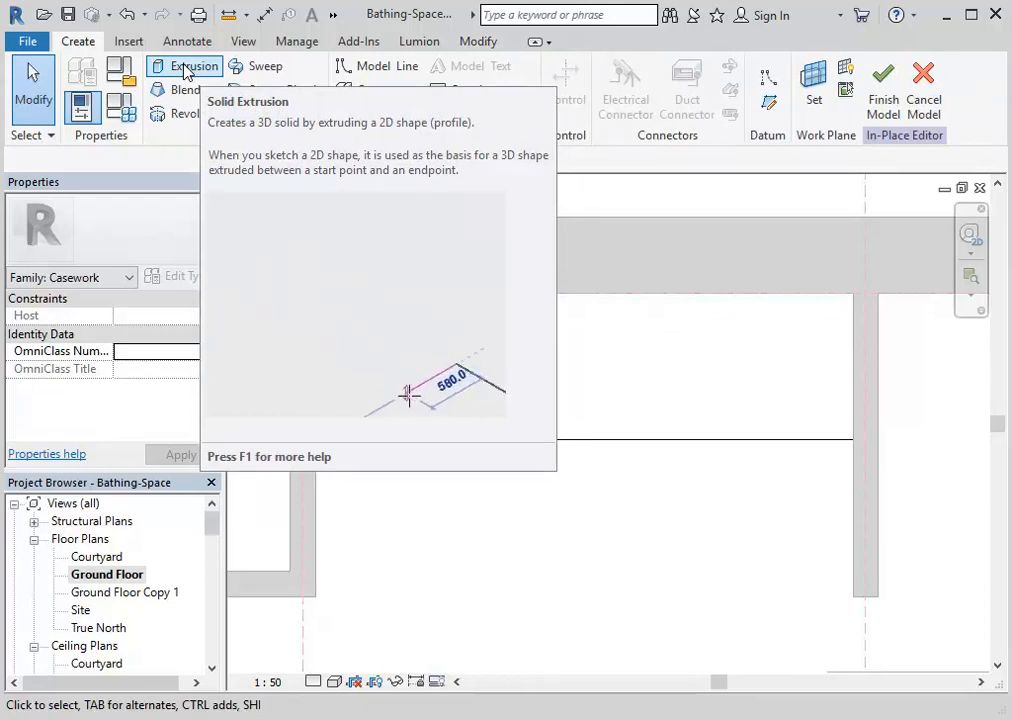
{"action": "left_click", "coordinate": [185, 73]}
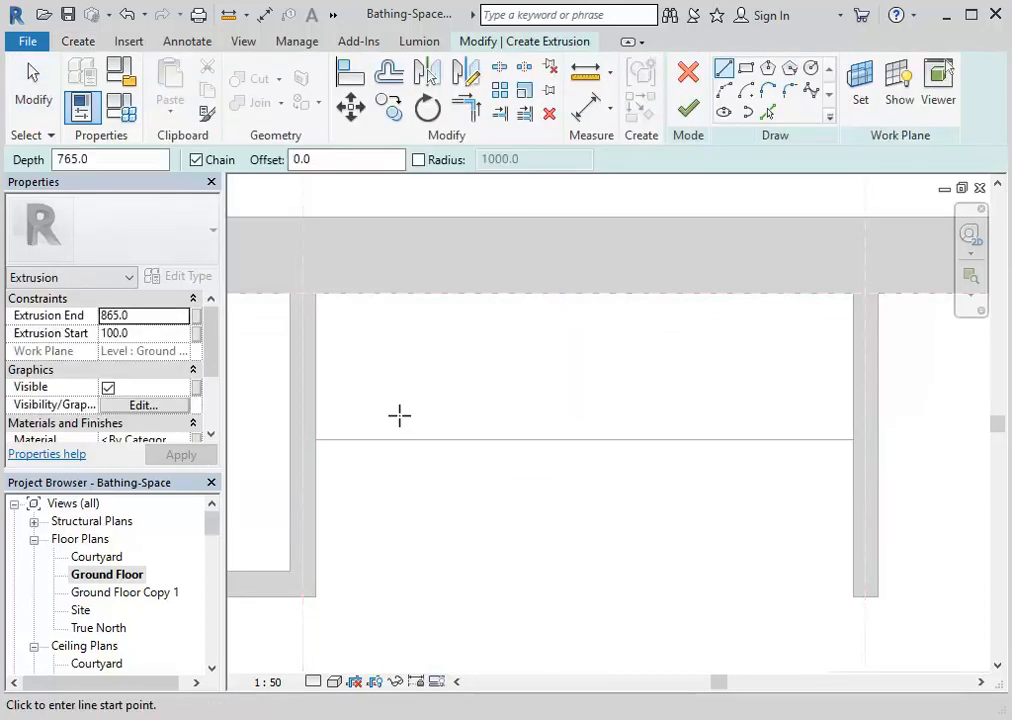
{"action": "left_click", "coordinate": [745, 68]}
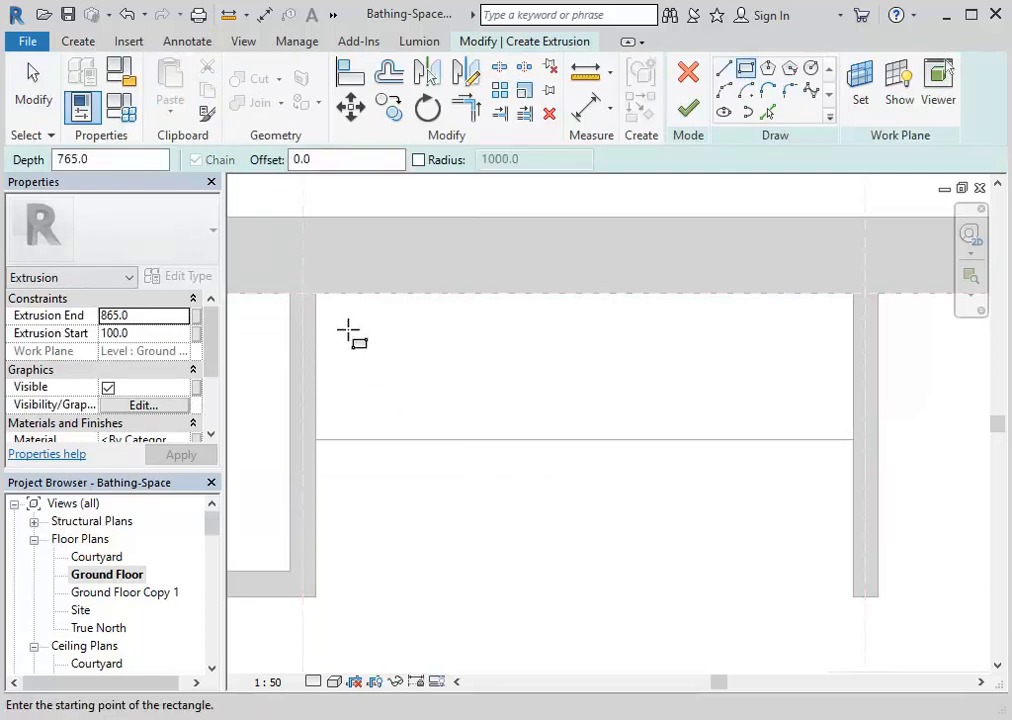
{"action": "left_click", "coordinate": [315, 293]}
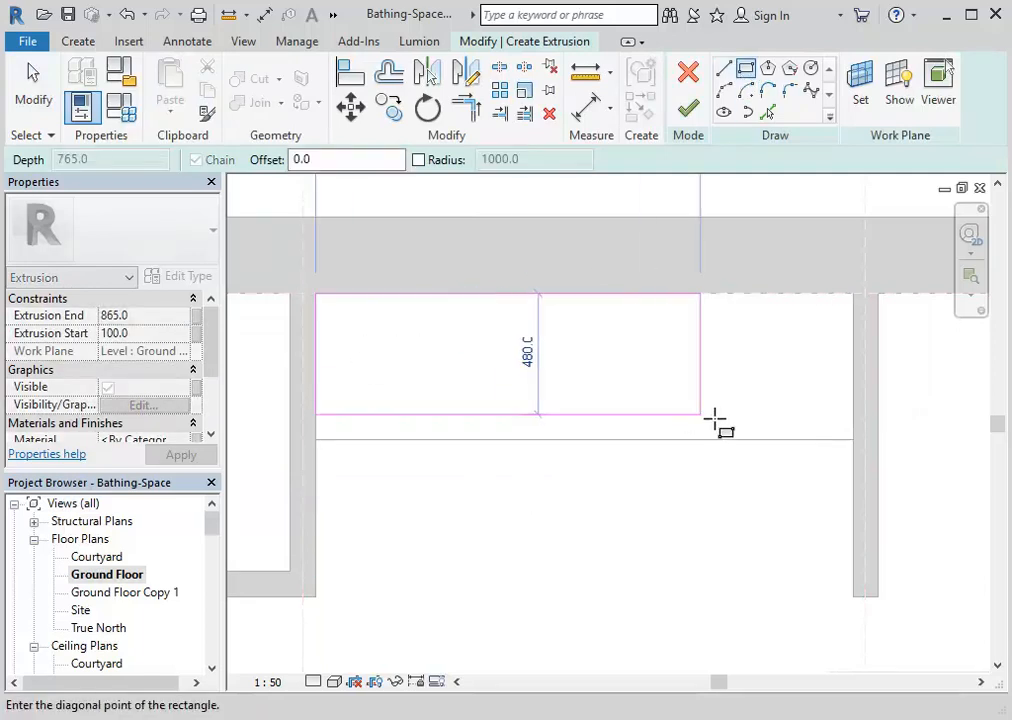
{"action": "left_click", "coordinate": [853, 440]}
{"action": "right_click", "coordinate": [700, 368]}
{"action": "left_click", "coordinate": [745, 384]}
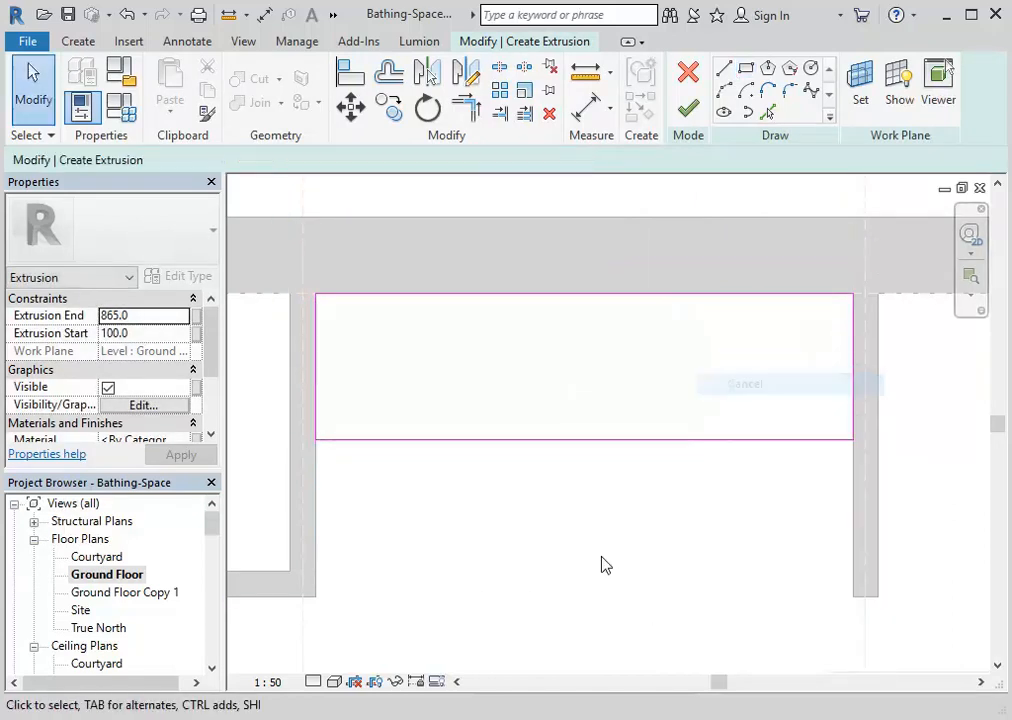
Set the benchtop rectangle's front edge to 600 mm from the main wall
{"action": "left_click", "coordinate": [588, 442]}
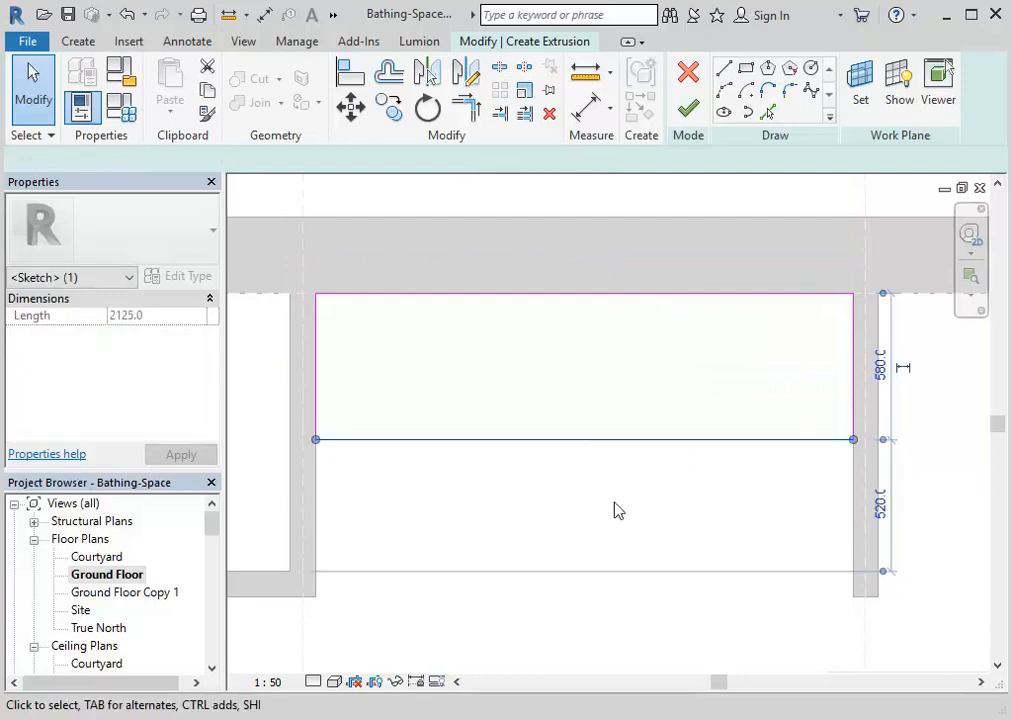
{"action": "left_click", "coordinate": [881, 366]}
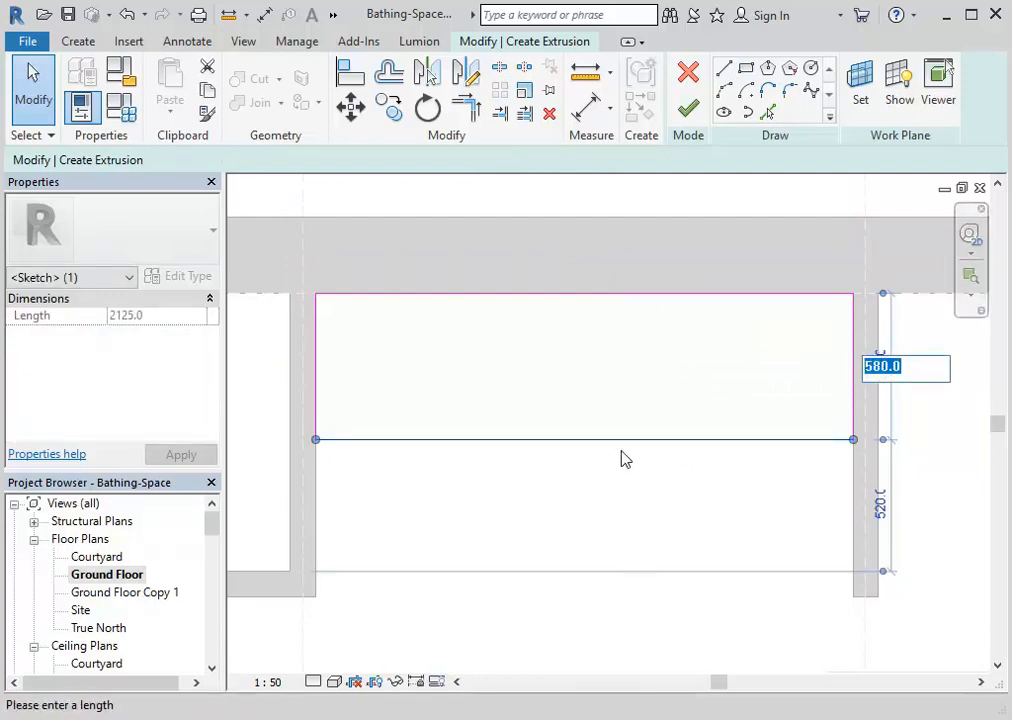
{"action": "type", "text": "600"}
{"action": "key", "text": "Return"}
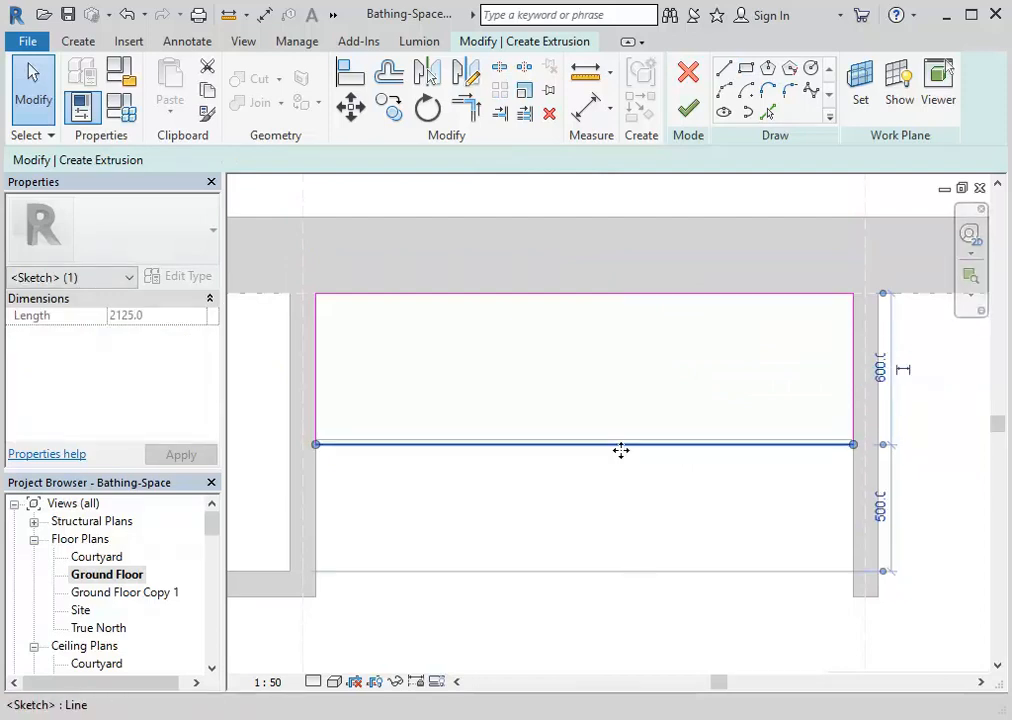
{"action": "left_click", "coordinate": [611, 507]}
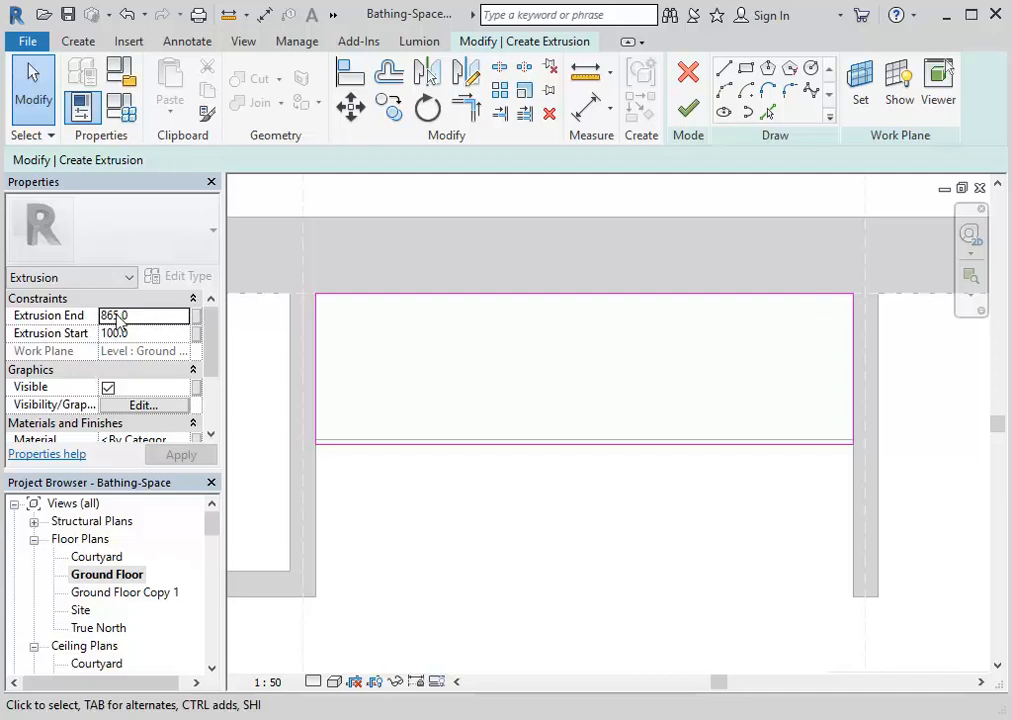
Extrude the benchtop from a start of 865 mm to an end of 900 mm and finish its sketch
{"action": "left_click", "coordinate": [141, 333]}
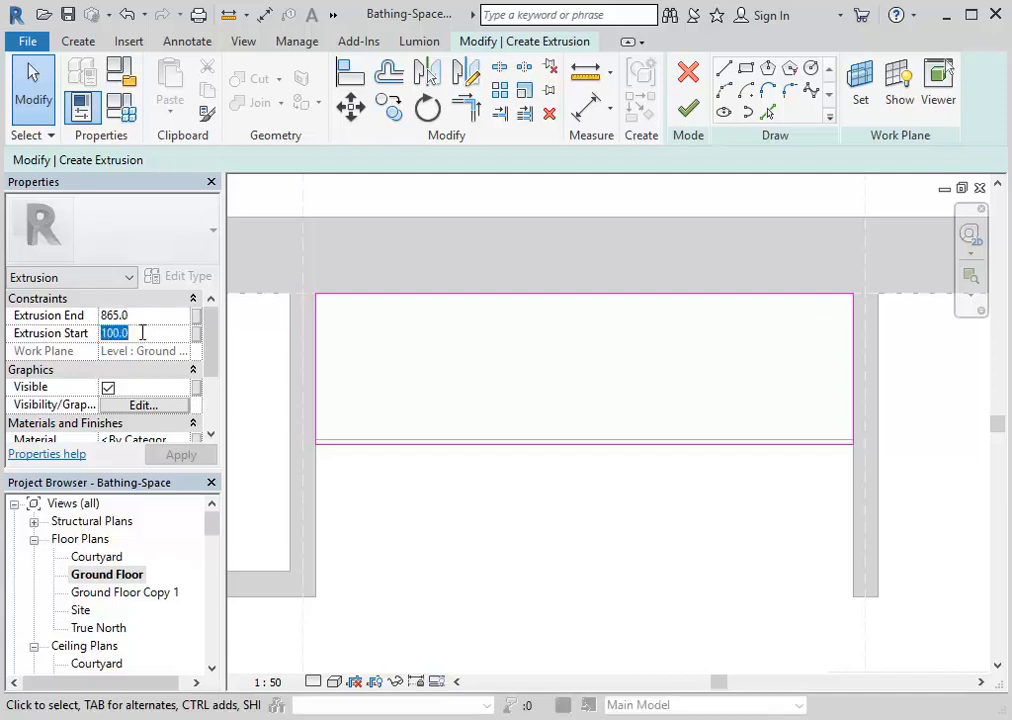
{"action": "type", "text": "865"}
{"action": "key", "text": "Return"}
{"action": "left_click", "coordinate": [147, 315]}
{"action": "type", "text": "900"}
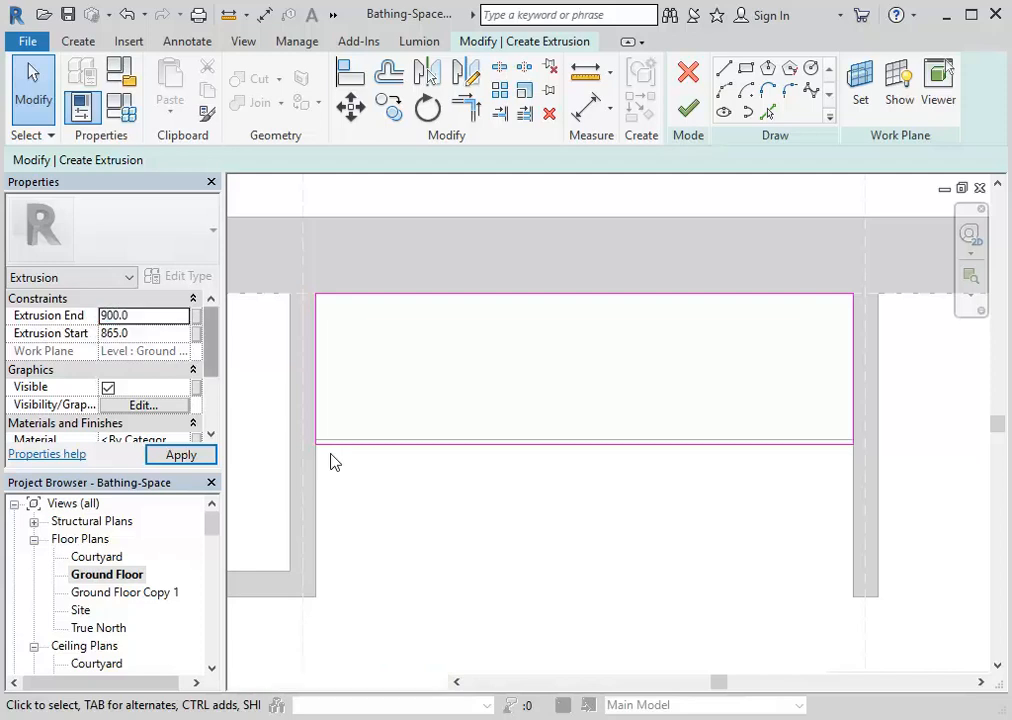
{"action": "left_click", "coordinate": [695, 113]}
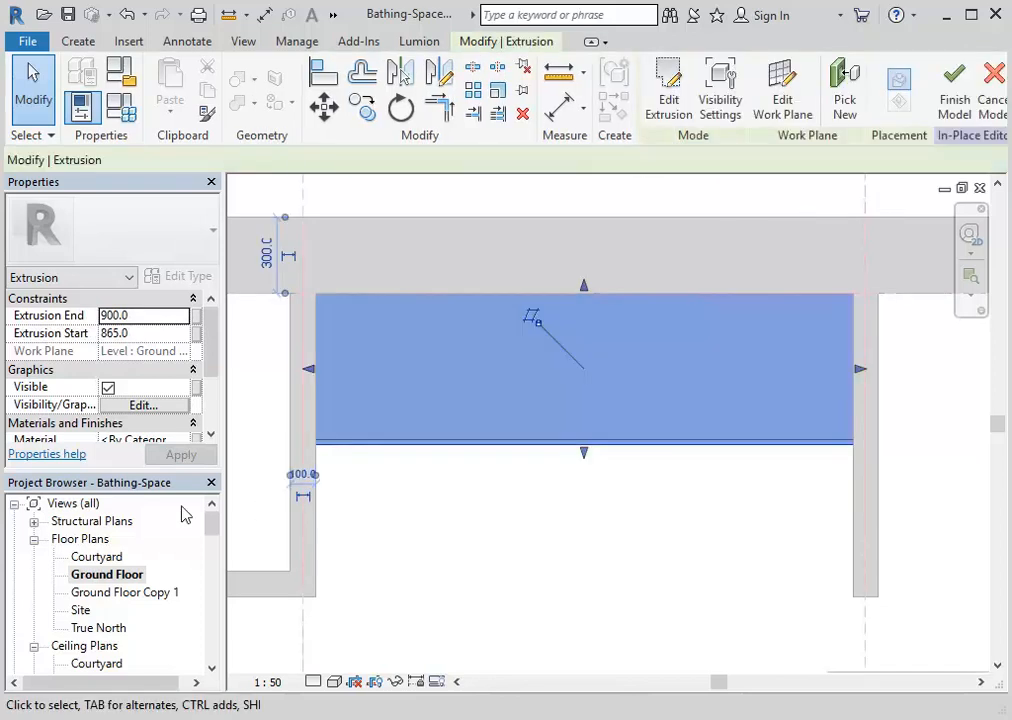
Open the default 3D view and examine the benchtop, cabinet body and base frame from the front
{"action": "scroll", "coordinate": [205, 535], "scroll_direction": "down", "scroll_amount": 4}
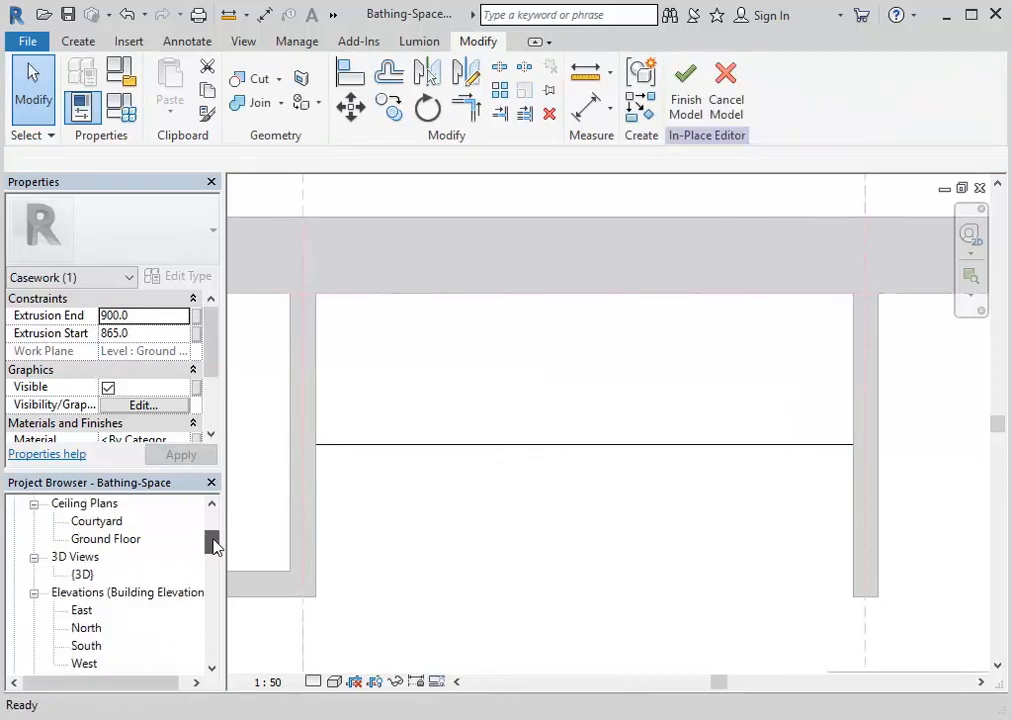
{"action": "double_click", "coordinate": [82, 521]}
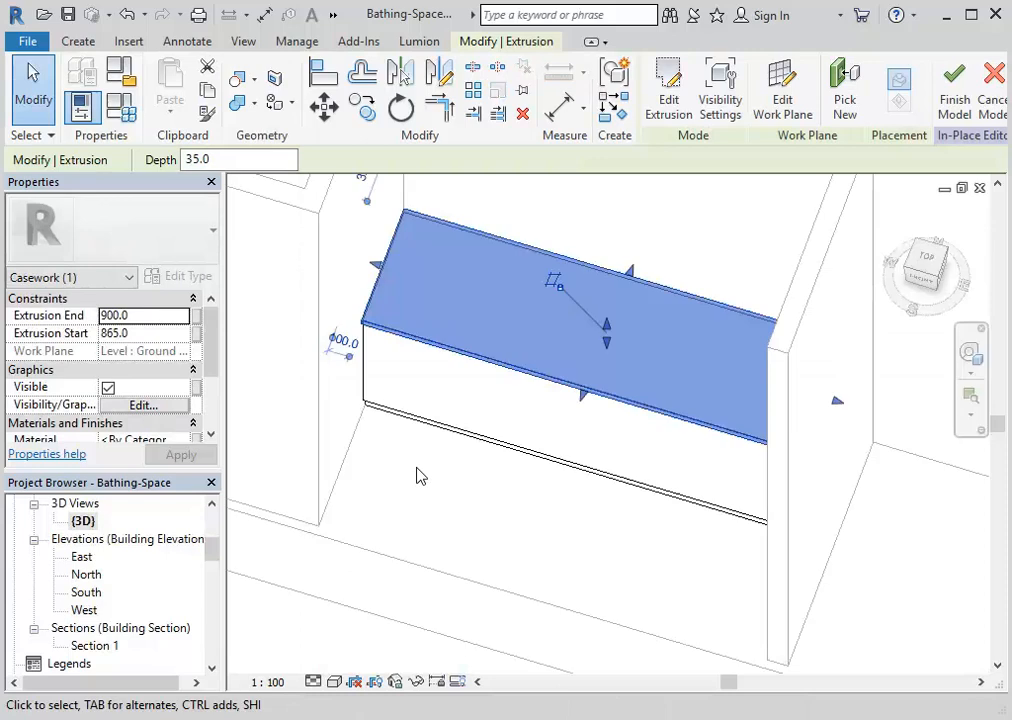
{"action": "left_click", "coordinate": [454, 517]}
{"action": "middle_click_drag", "start_coordinate": [454, 517], "coordinate": [468, 459], "text": "shift"}
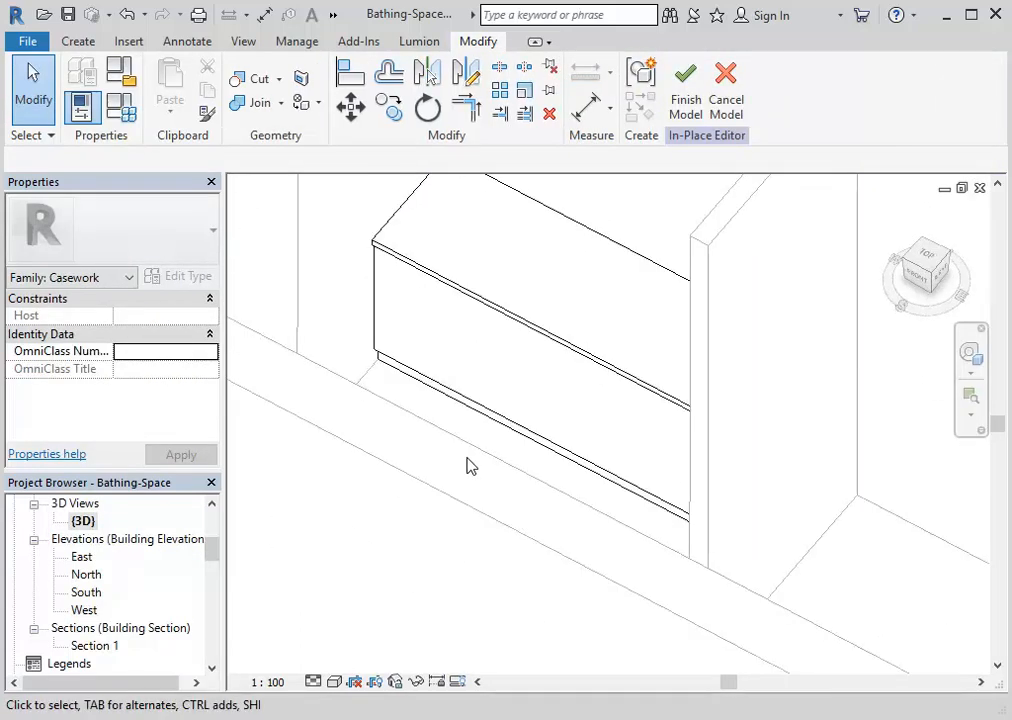
{"action": "scroll", "coordinate": [468, 459], "scroll_direction": "up", "scroll_amount": 1}
{"action": "mouse_move", "coordinate": [395, 432]}
{"action": "middle_mouse_down", "text": "shift"}
{"action": "mouse_move", "coordinate": [422, 443]}
{"action": "mouse_move", "coordinate": [398, 429]}
{"action": "middle_mouse_up", "text": "shift"}
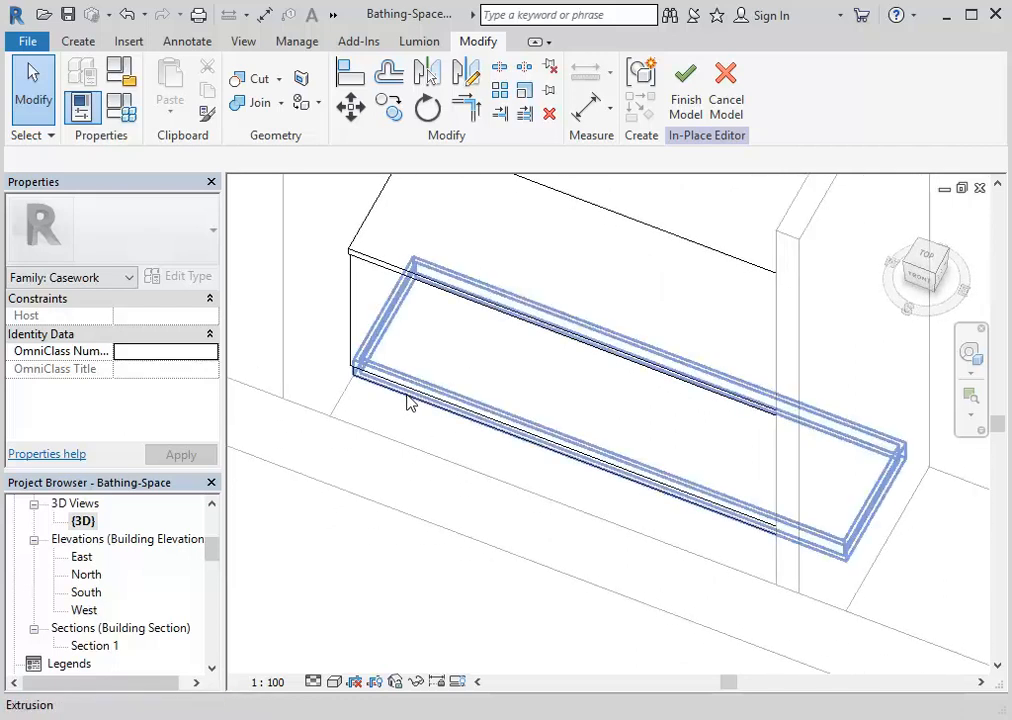
{"action": "middle_click_drag", "start_coordinate": [350, 320], "coordinate": [283, 354]}
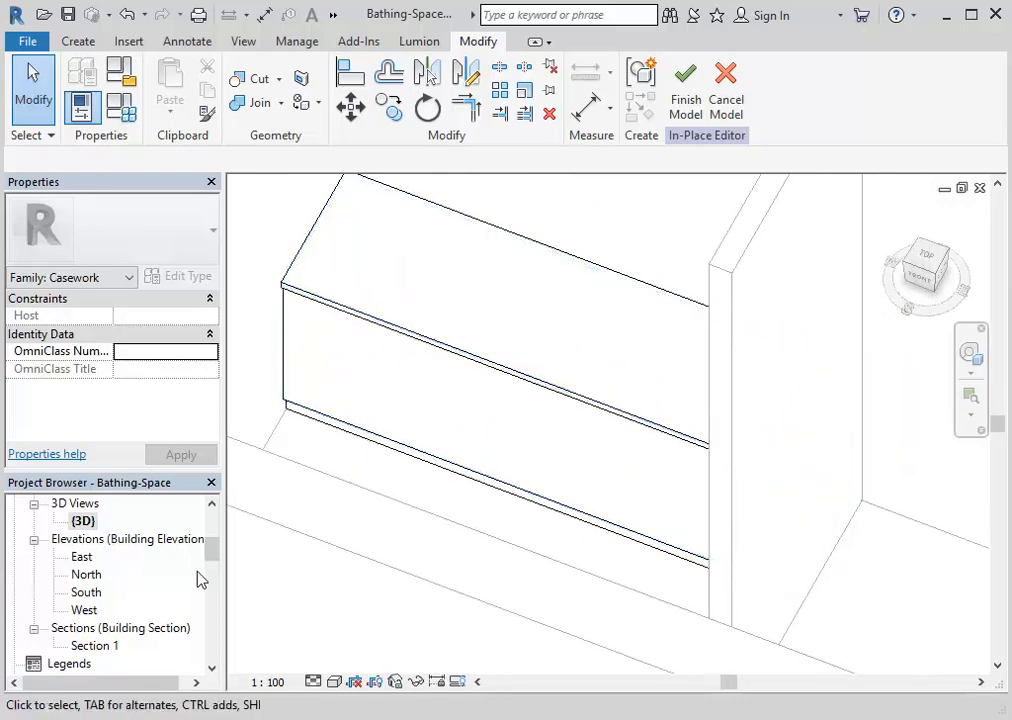
Return to the Ground Floor plan and check the basin cabinet's doors in the assessment PDF's Isometric 1
{"action": "left_click_drag", "start_coordinate": [218, 555], "coordinate": [217, 533]}
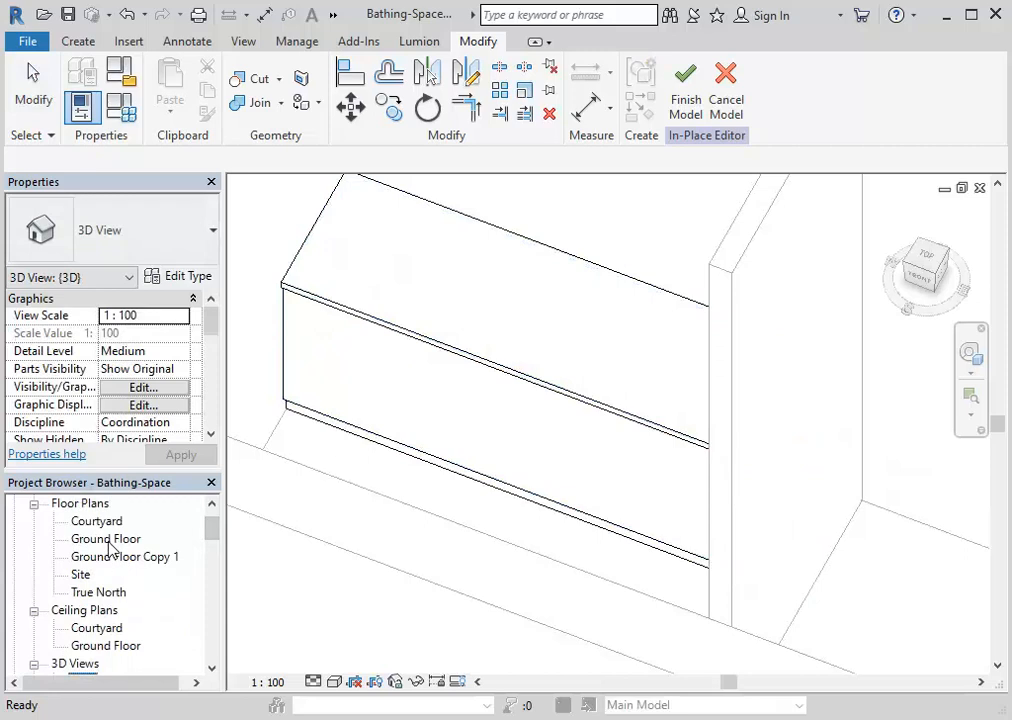
{"action": "double_click", "coordinate": [108, 540]}
{"action": "scroll", "coordinate": [470, 376], "scroll_direction": "down", "scroll_amount": 1}
{"action": "middle_click_drag", "start_coordinate": [473, 375], "coordinate": [468, 381]}
{"action": "scroll", "coordinate": [453, 366], "scroll_direction": "up", "scroll_amount": 1}
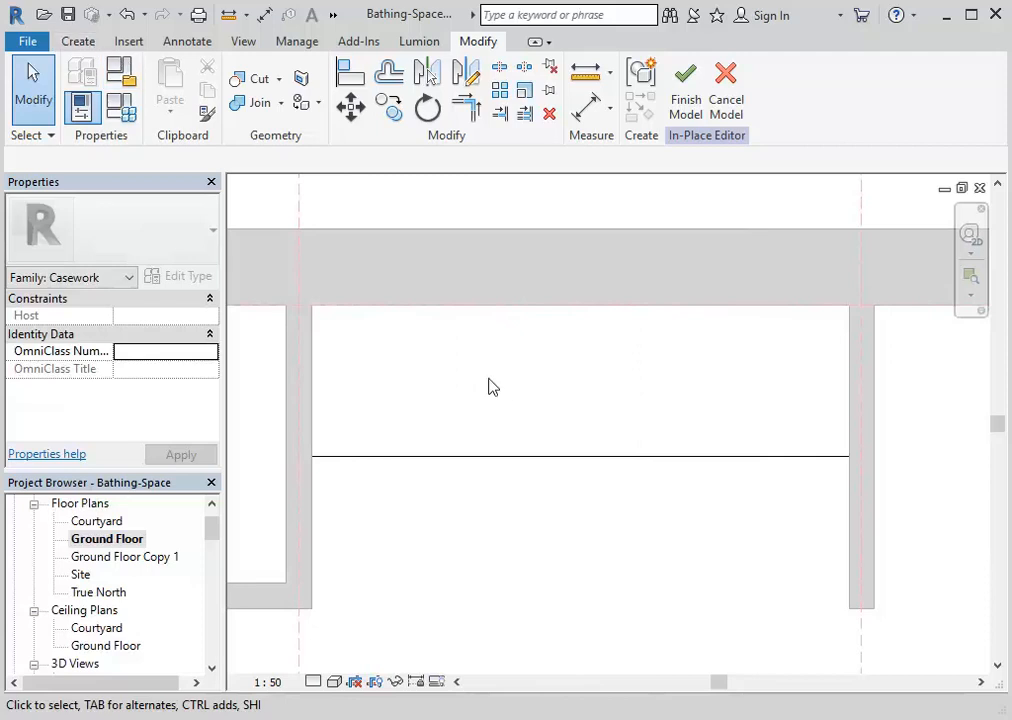
{"action": "key", "text": "alt+Tab"}
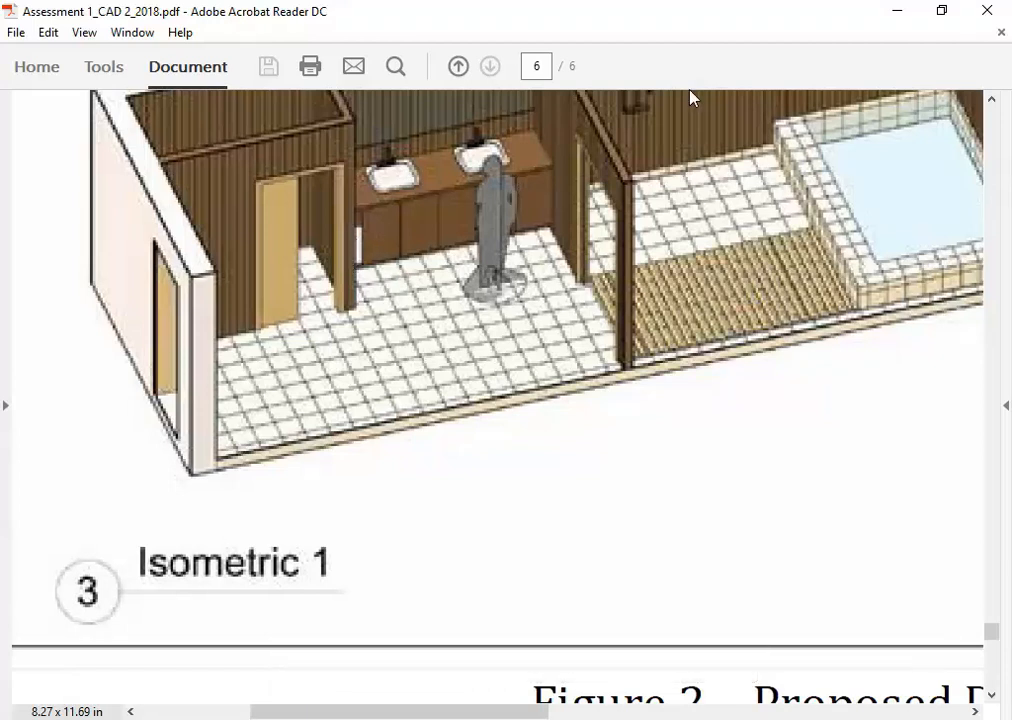
{"action": "left_click", "coordinate": [897, 12]}
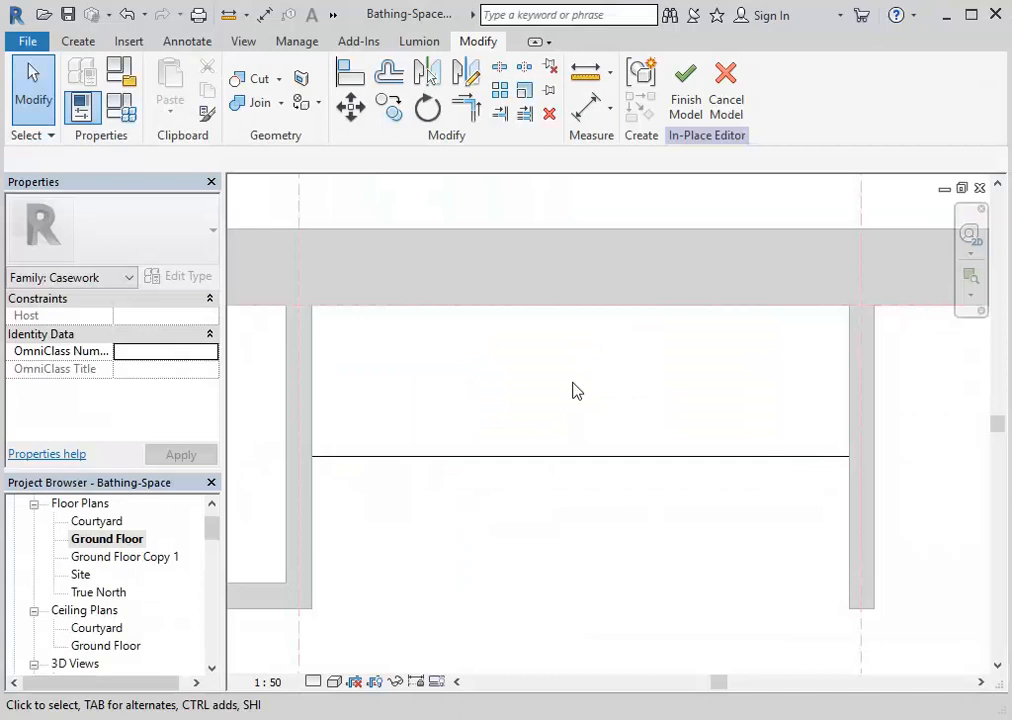
Measure the benchtop's front edge between the two partitions and open the Windows Calculator
{"action": "left_click", "coordinate": [586, 73]}
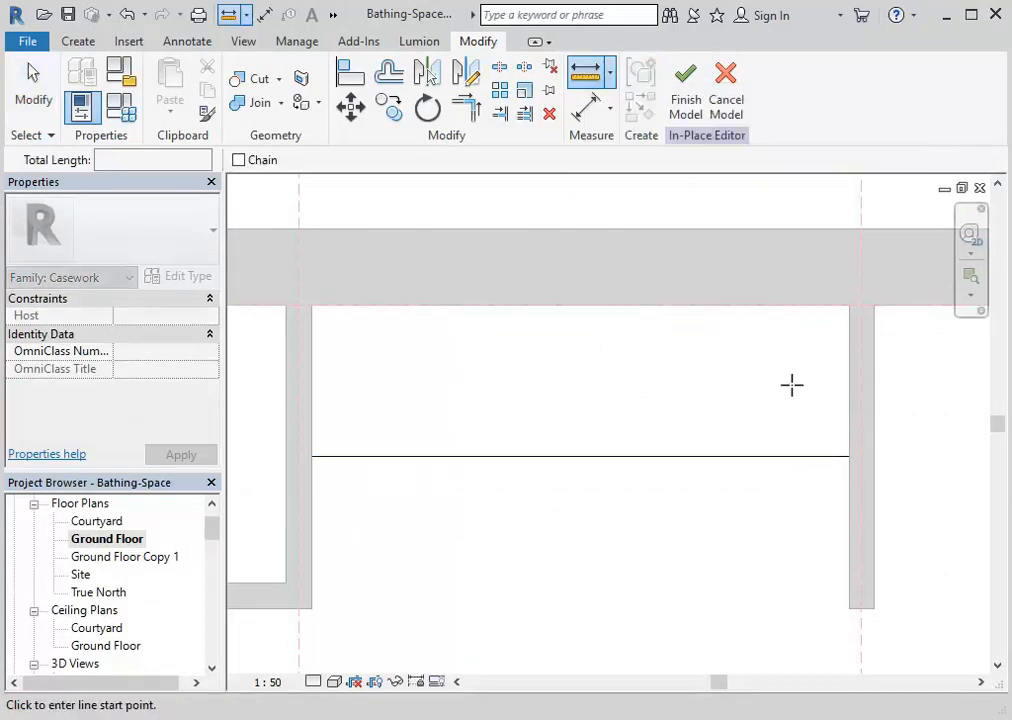
{"action": "left_click", "coordinate": [849, 456]}
{"action": "left_click", "coordinate": [313, 456]}
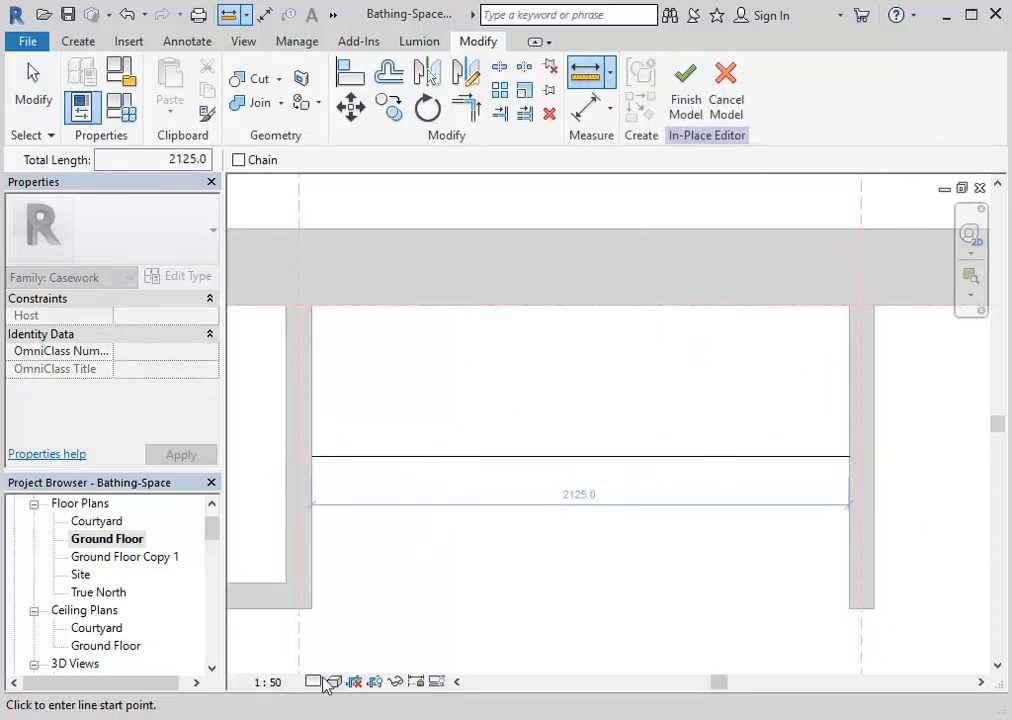
{"action": "left_click", "coordinate": [30, 715]}
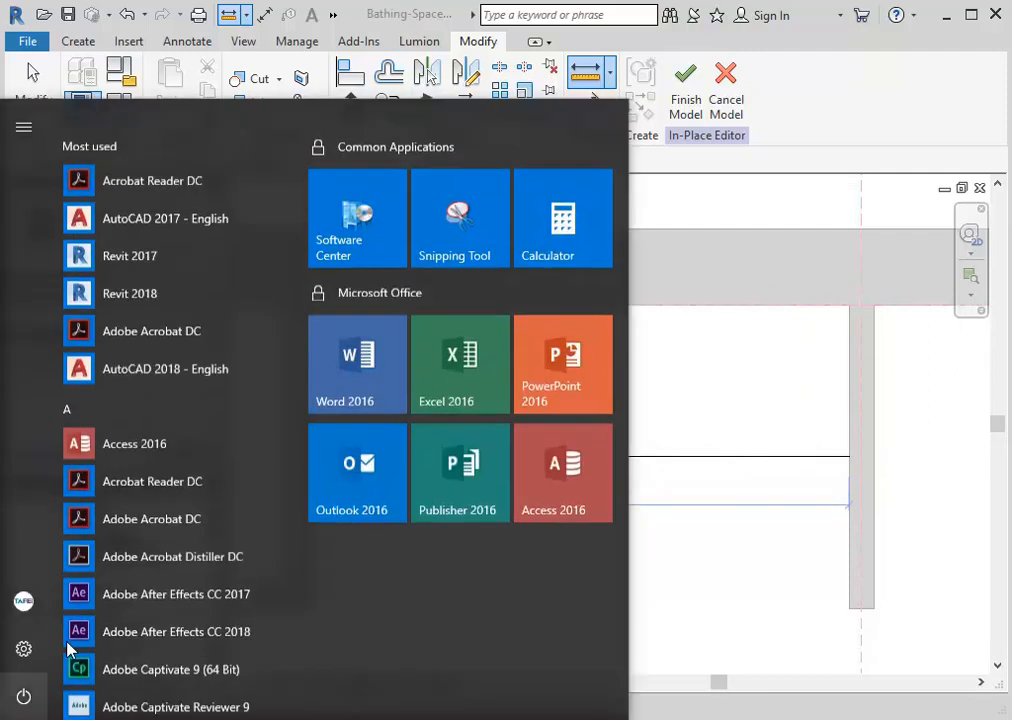
{"action": "type", "text": "cal"}
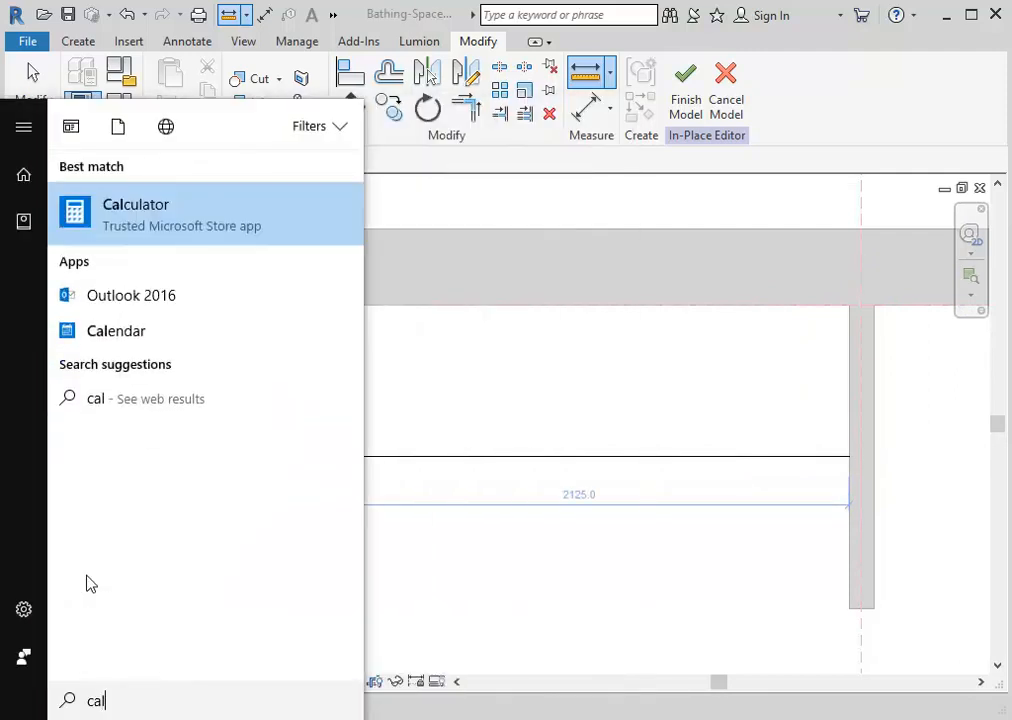
{"action": "left_click", "coordinate": [127, 222]}
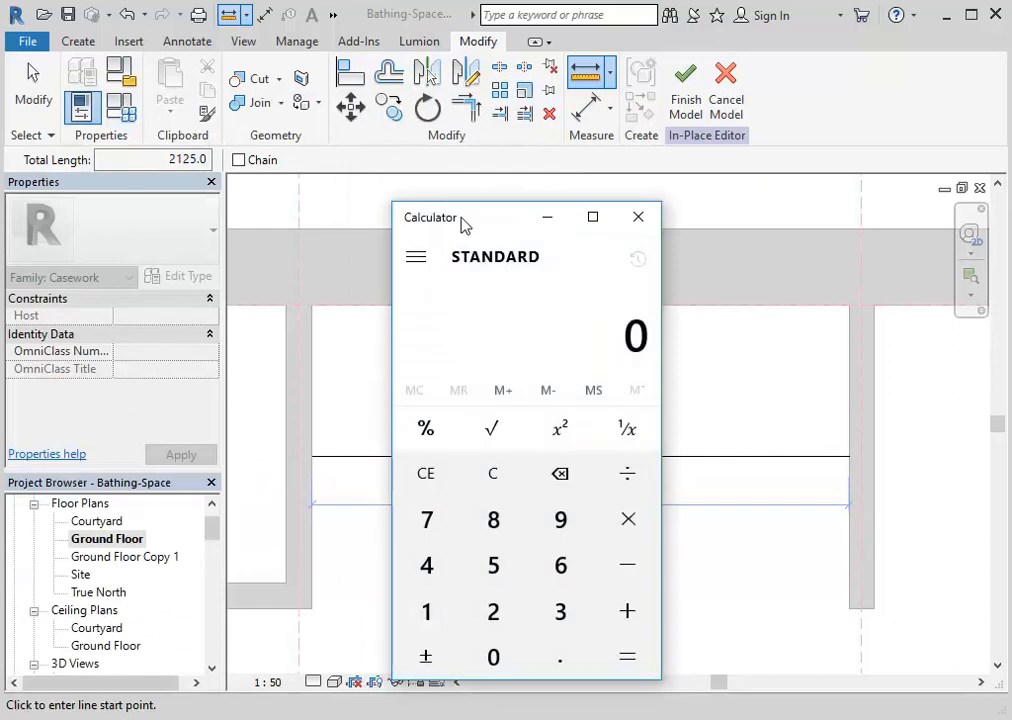
Calculate 2125 divided by 6 for the cabinet door width
{"action": "left_click", "coordinate": [485, 615]}
{"action": "left_click", "coordinate": [429, 614]}
{"action": "left_click", "coordinate": [485, 620]}
{"action": "left_click", "coordinate": [491, 580]}
{"action": "left_click", "coordinate": [633, 472]}
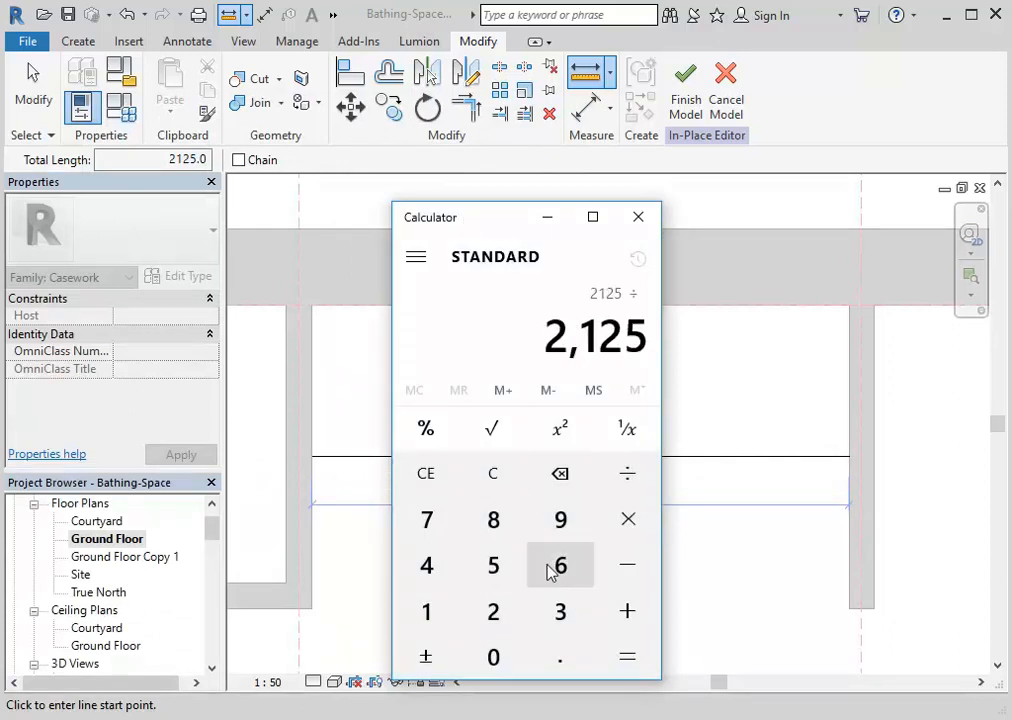
{"action": "left_click", "coordinate": [554, 567]}
{"action": "left_click", "coordinate": [630, 660]}
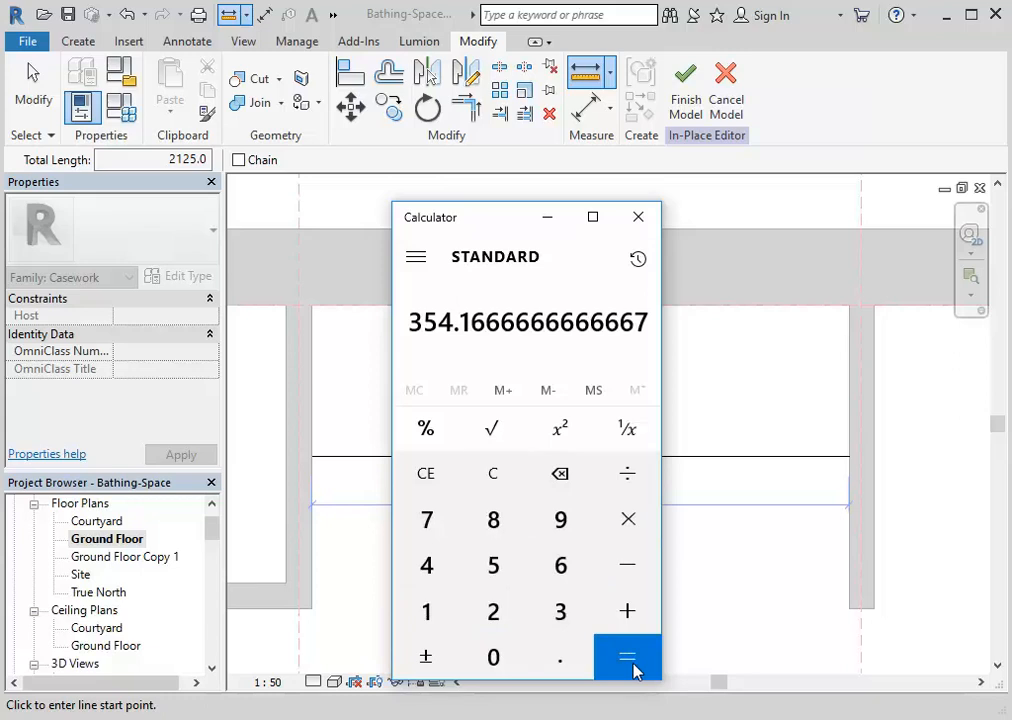
{"action": "left_click", "coordinate": [494, 476]}
{"action": "left_click", "coordinate": [500, 620]}
{"action": "left_click", "coordinate": [427, 612]}
{"action": "left_click", "coordinate": [493, 566]}
{"action": "left_click", "coordinate": [500, 612]}
{"action": "left_click", "coordinate": [627, 476]}
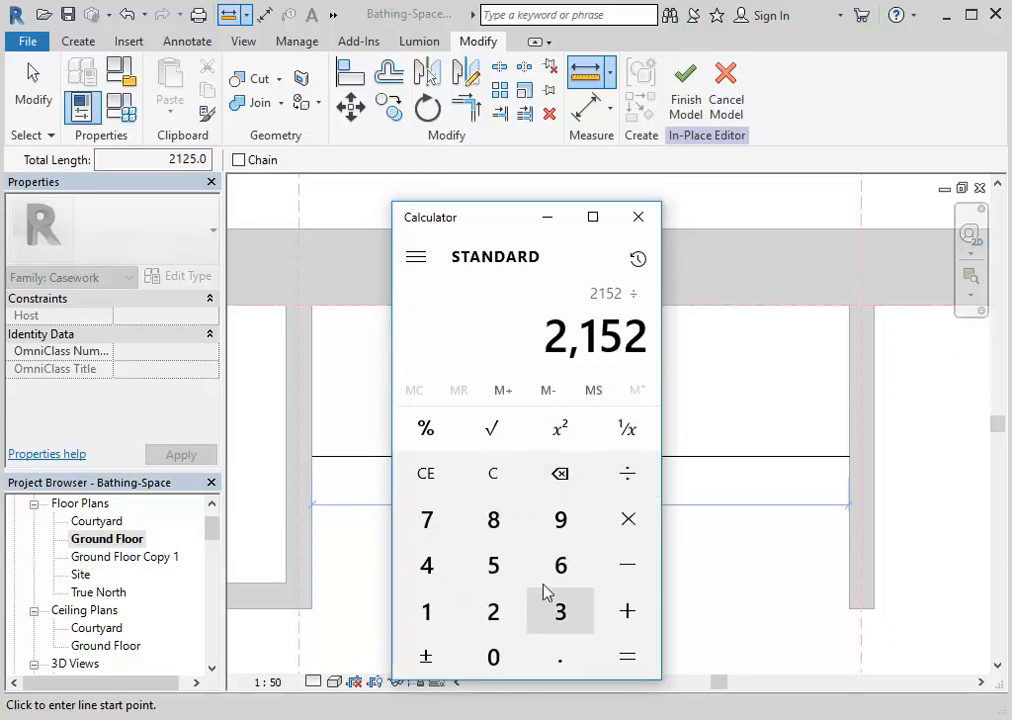
{"action": "left_click", "coordinate": [556, 473]}
{"action": "left_click", "coordinate": [555, 473]}
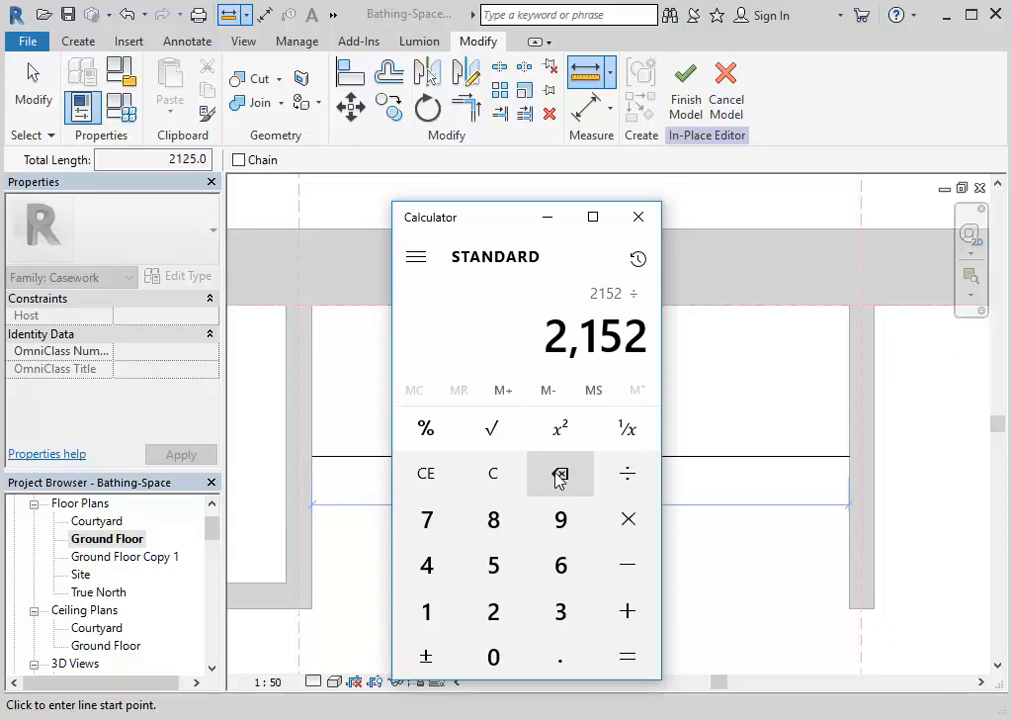
{"action": "left_click", "coordinate": [481, 482]}
Calculate 2125 divided by 5 for the cabinet door width, minimize the Calculator and end the benchtop measurement
{"action": "left_click", "coordinate": [500, 618]}
{"action": "left_click", "coordinate": [430, 611]}
{"action": "left_click", "coordinate": [490, 612]}
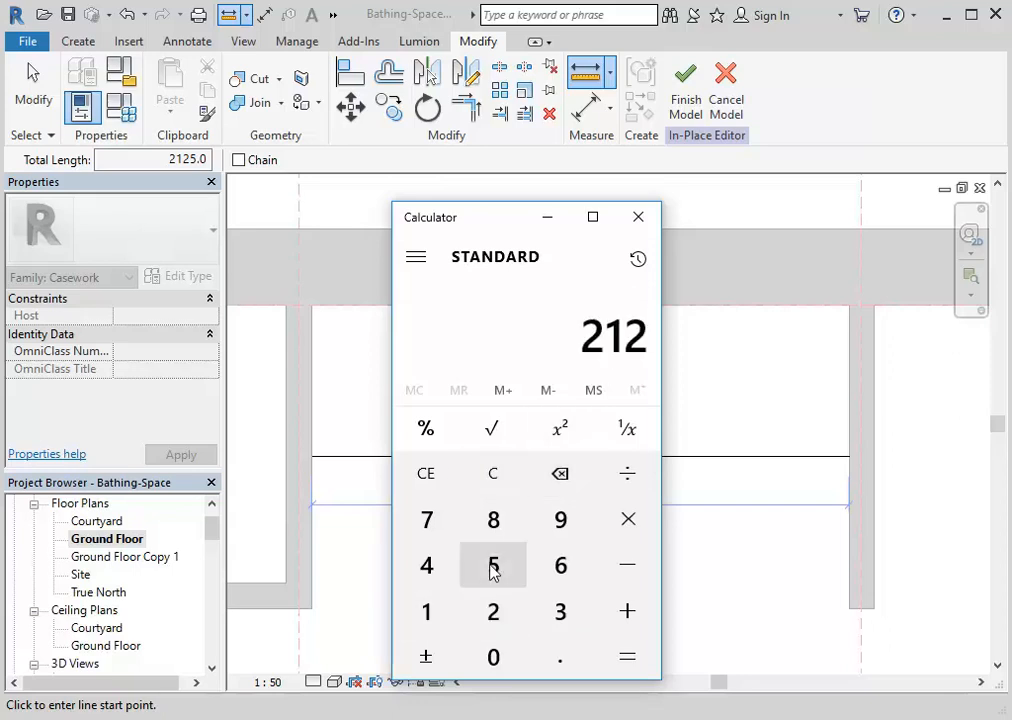
{"action": "left_click", "coordinate": [493, 566]}
{"action": "left_click", "coordinate": [628, 473]}
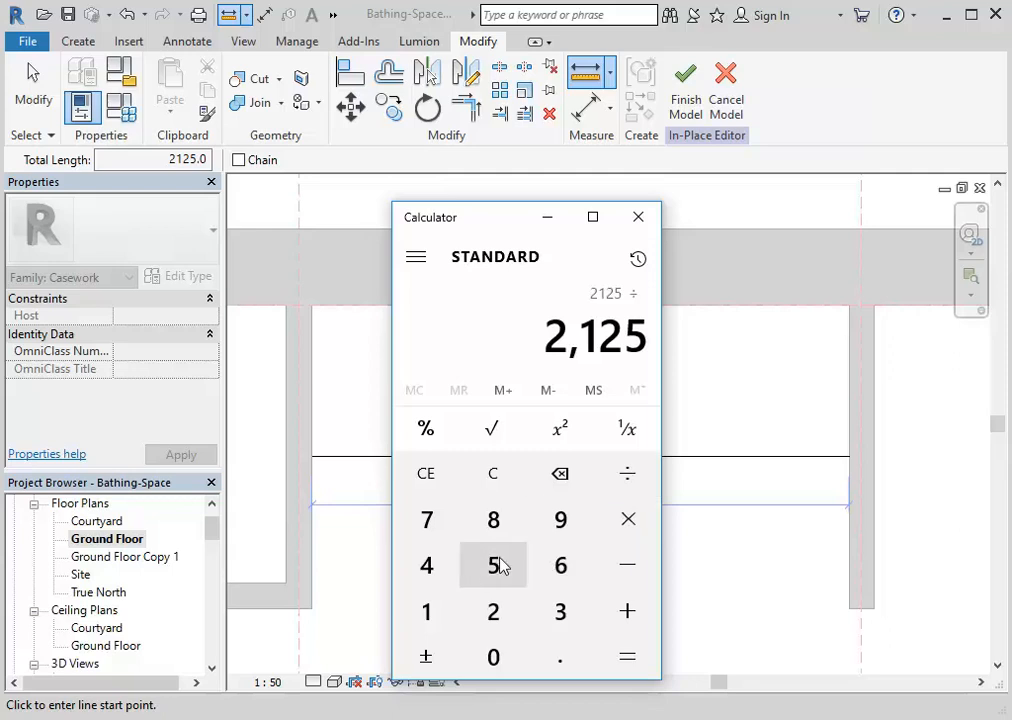
{"action": "left_click", "coordinate": [496, 566]}
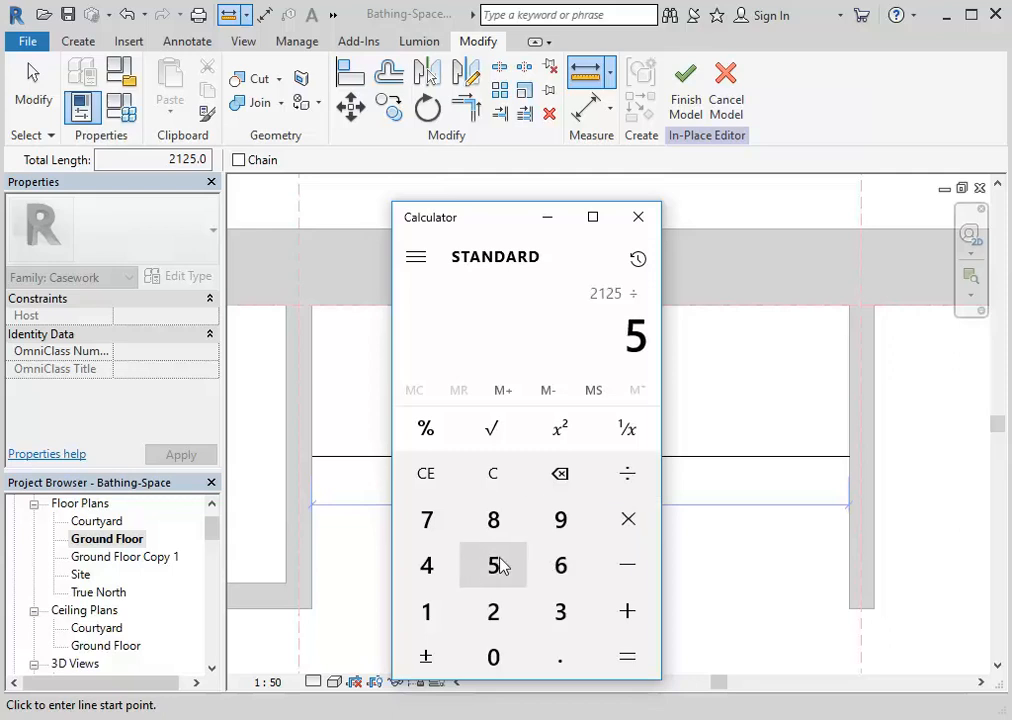
{"action": "left_click", "coordinate": [628, 660]}
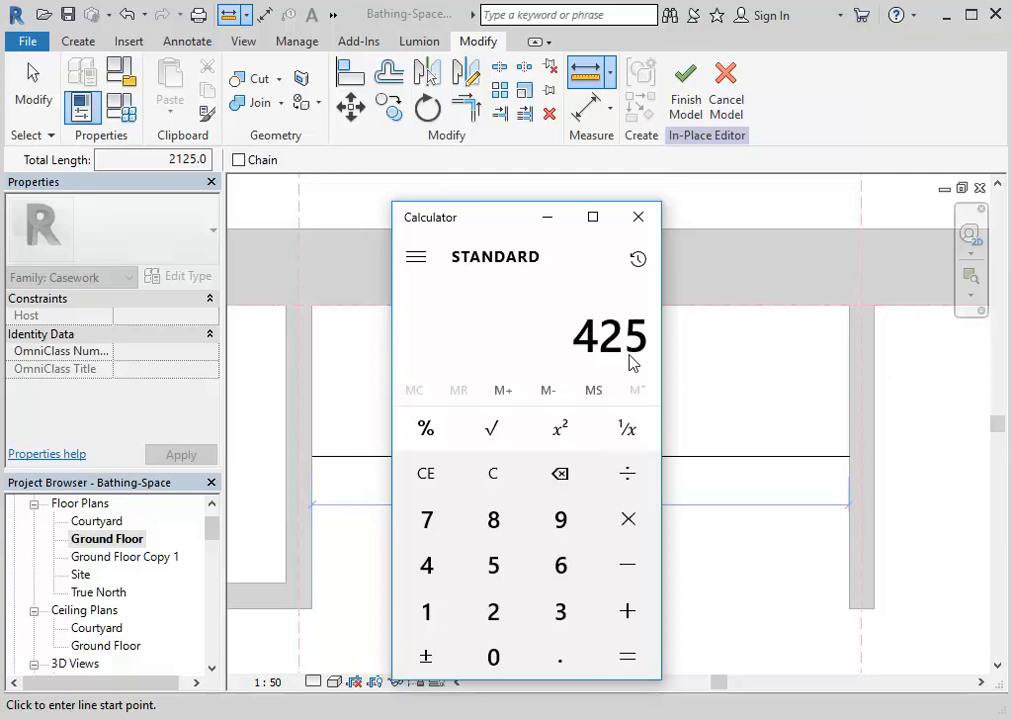
{"action": "left_click", "coordinate": [548, 218]}
{"action": "right_click", "coordinate": [425, 310]}
{"action": "right_click", "coordinate": [450, 321]}
{"action": "left_click", "coordinate": [466, 332]}
{"action": "scroll", "coordinate": [483, 472], "scroll_direction": "down", "scroll_amount": 1}
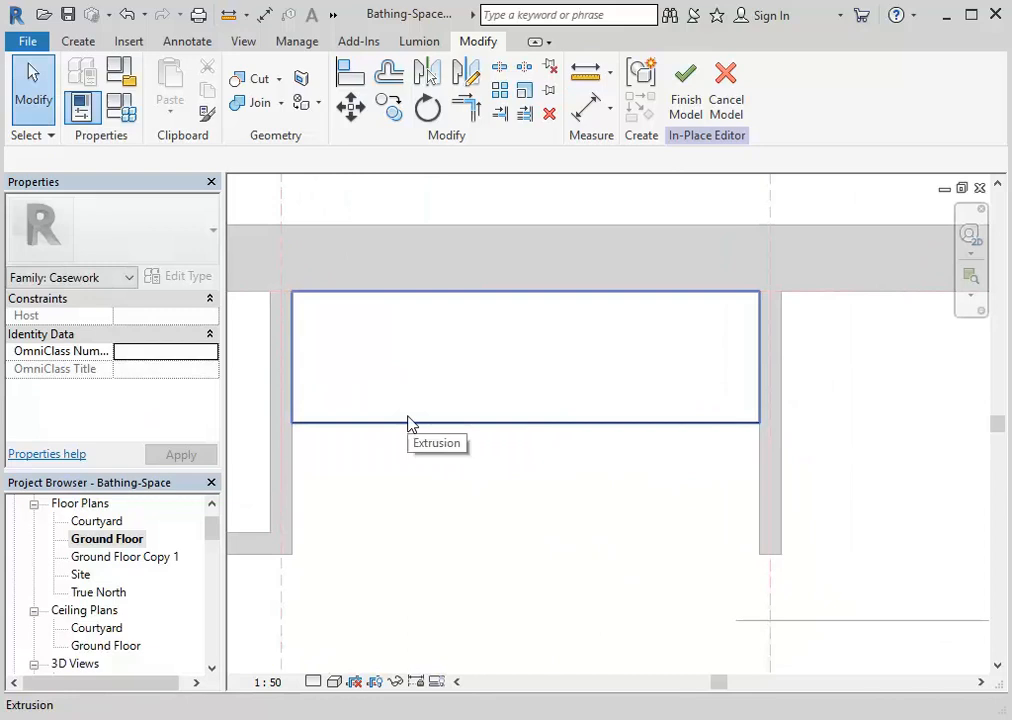
Draw four vertical reference planes across the benchtop's front edge, roughly dividing it into five bays between the partitions
{"action": "left_click", "coordinate": [78, 44]}
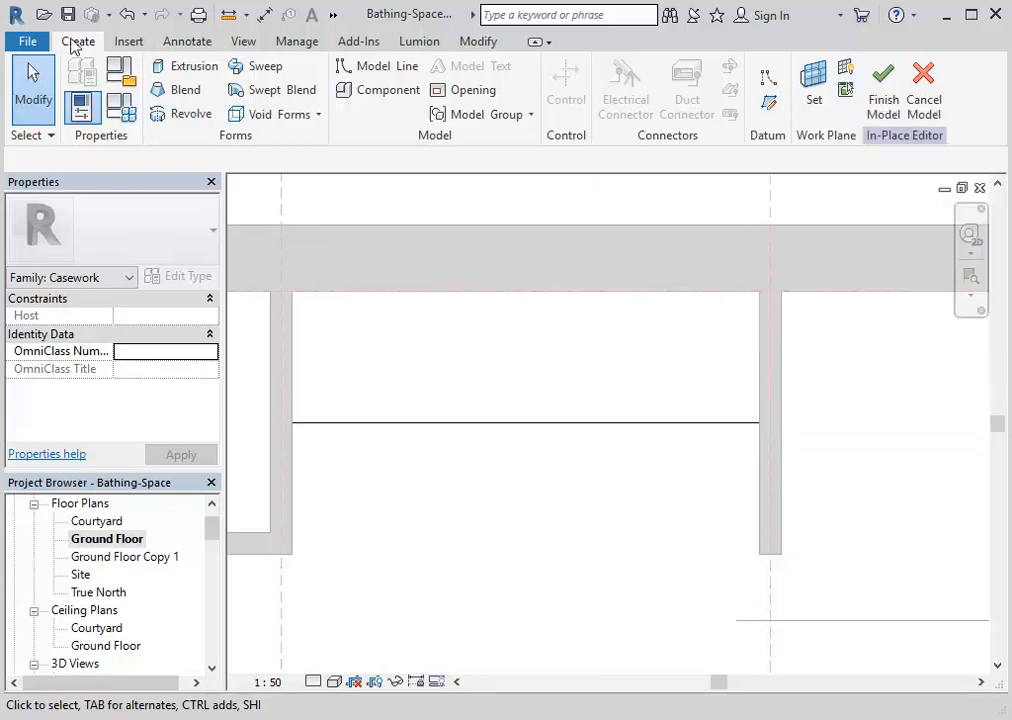
{"action": "left_click", "coordinate": [768, 103]}
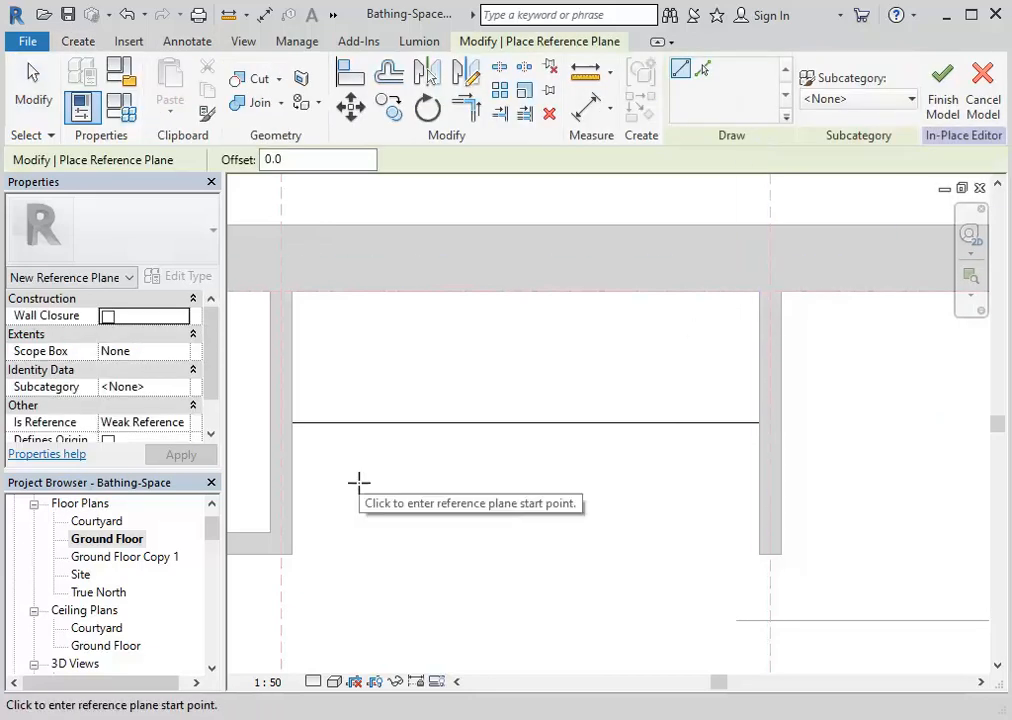
{"action": "left_click", "coordinate": [393, 374]}
{"action": "left_click", "coordinate": [394, 503]}
{"action": "left_click", "coordinate": [494, 374]}
{"action": "left_click", "coordinate": [494, 504]}
{"action": "left_click", "coordinate": [597, 365]}
{"action": "left_click", "coordinate": [599, 504]}
{"action": "left_click", "coordinate": [677, 352]}
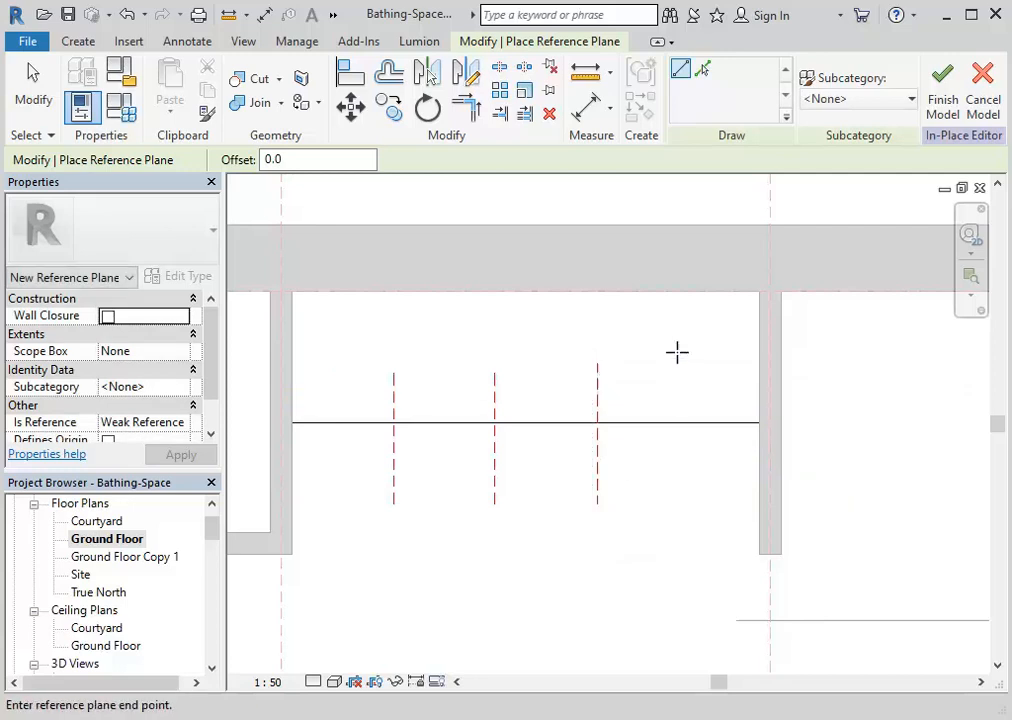
{"action": "left_click", "coordinate": [680, 505]}
{"action": "right_click", "coordinate": [434, 303]}
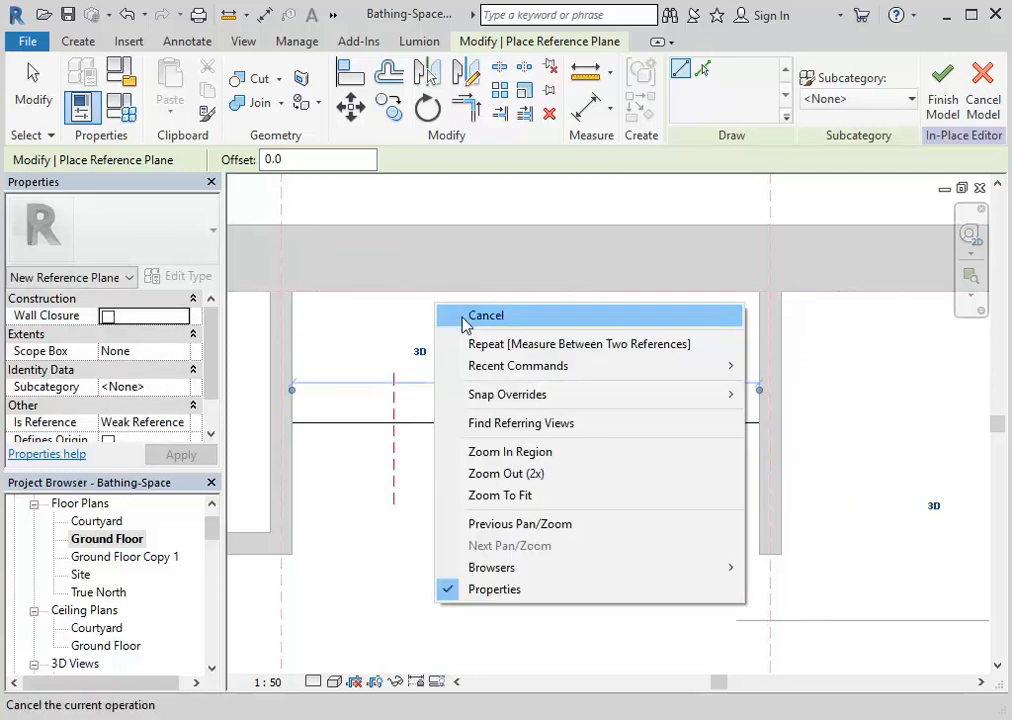
{"action": "left_click", "coordinate": [470, 317]}
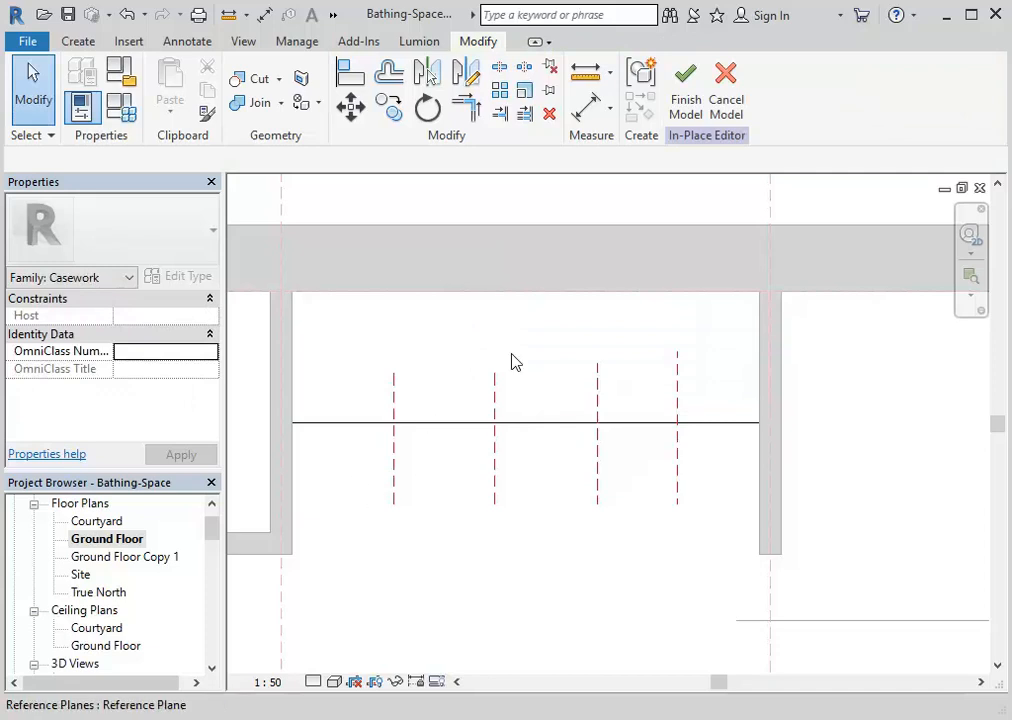
Place a continuous aligned dimension below the cabinet from one partition face through the four reference planes to the other partition face
{"action": "left_click", "coordinate": [585, 118]}
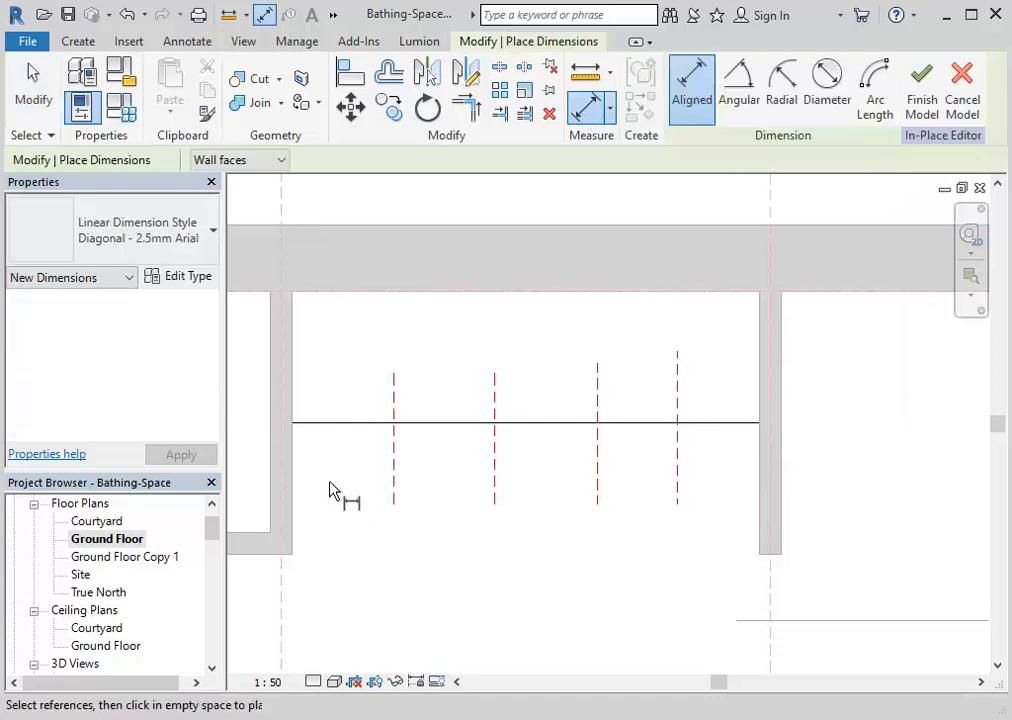
{"action": "left_click", "coordinate": [292, 497]}
{"action": "left_click", "coordinate": [394, 491]}
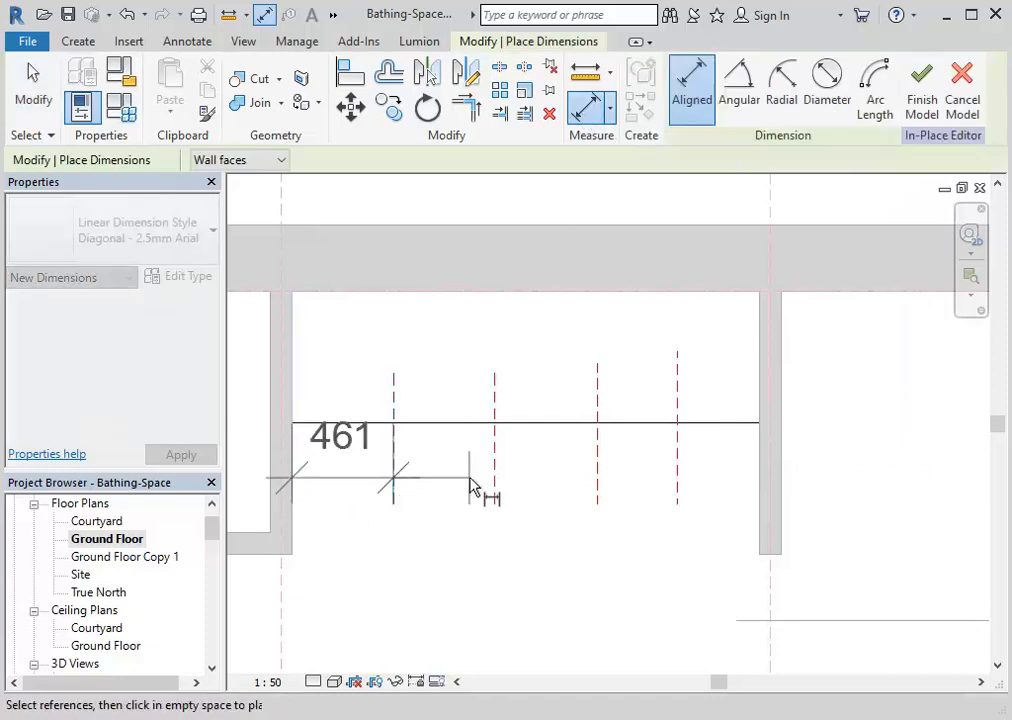
{"action": "left_click", "coordinate": [494, 491]}
{"action": "left_click", "coordinate": [597, 492]}
{"action": "left_click", "coordinate": [678, 494]}
{"action": "left_click", "coordinate": [763, 492]}
{"action": "middle_click_drag", "start_coordinate": [512, 568], "coordinate": [492, 452]}
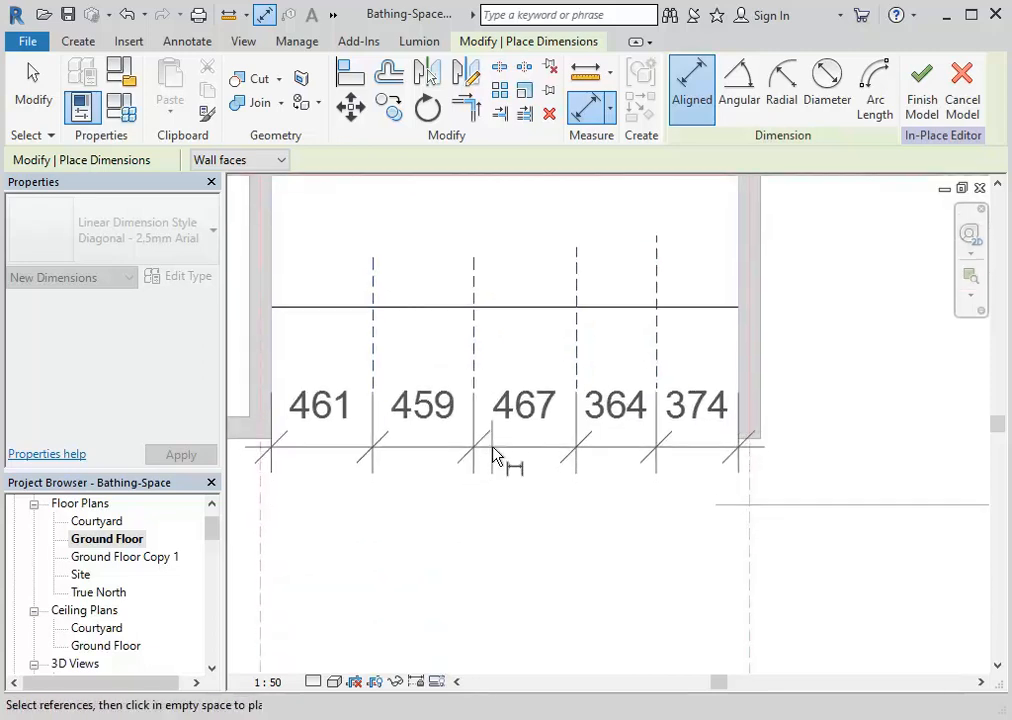
{"action": "left_click", "coordinate": [533, 529]}
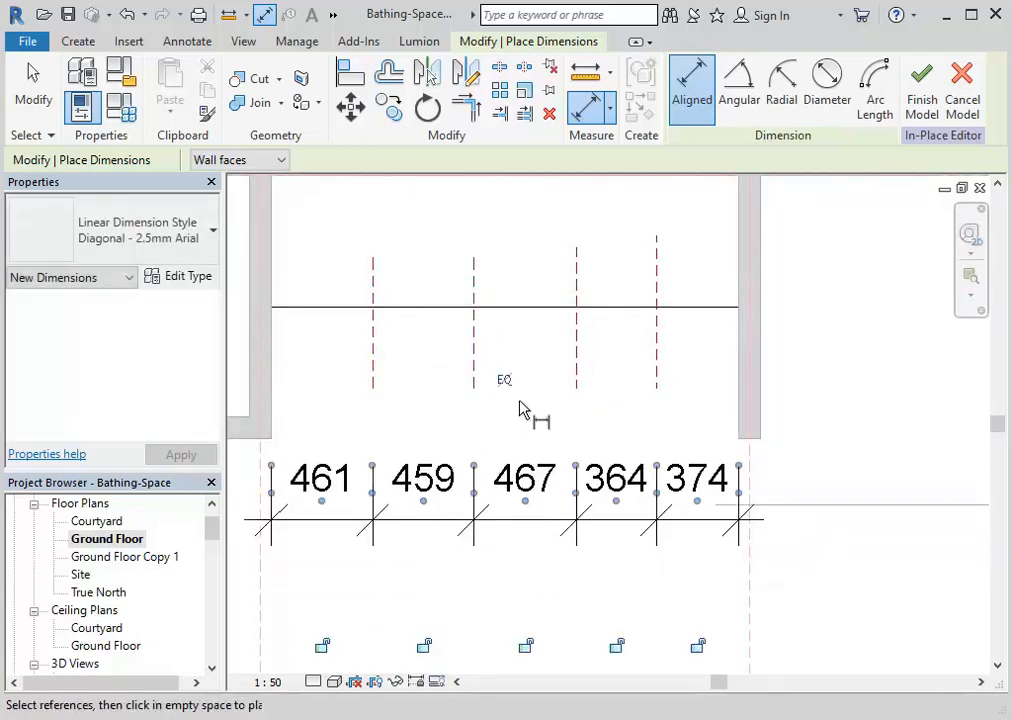
Apply the EQ constraint to the dimension string to space the reference planes equally, and end dimensioning
{"action": "left_click", "coordinate": [503, 383]}
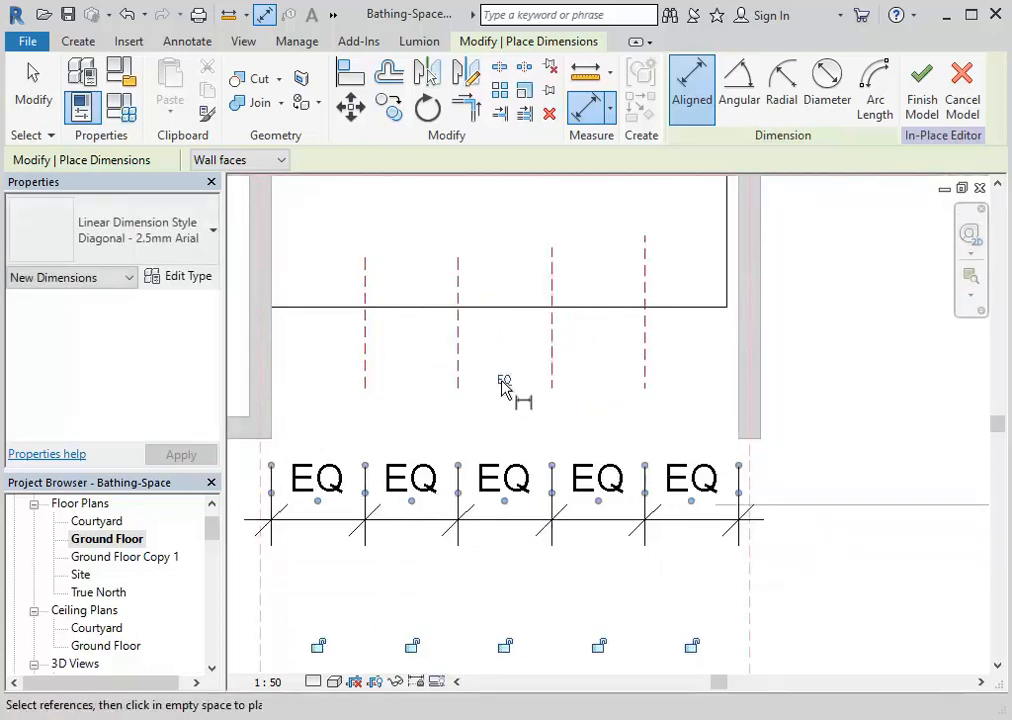
{"action": "right_click", "coordinate": [430, 247]}
{"action": "left_click", "coordinate": [440, 245]}
Measure along the benchtop's front edge from the first reference plane to the adjacent partition face
{"action": "middle_click_drag", "start_coordinate": [343, 458], "coordinate": [341, 515]}
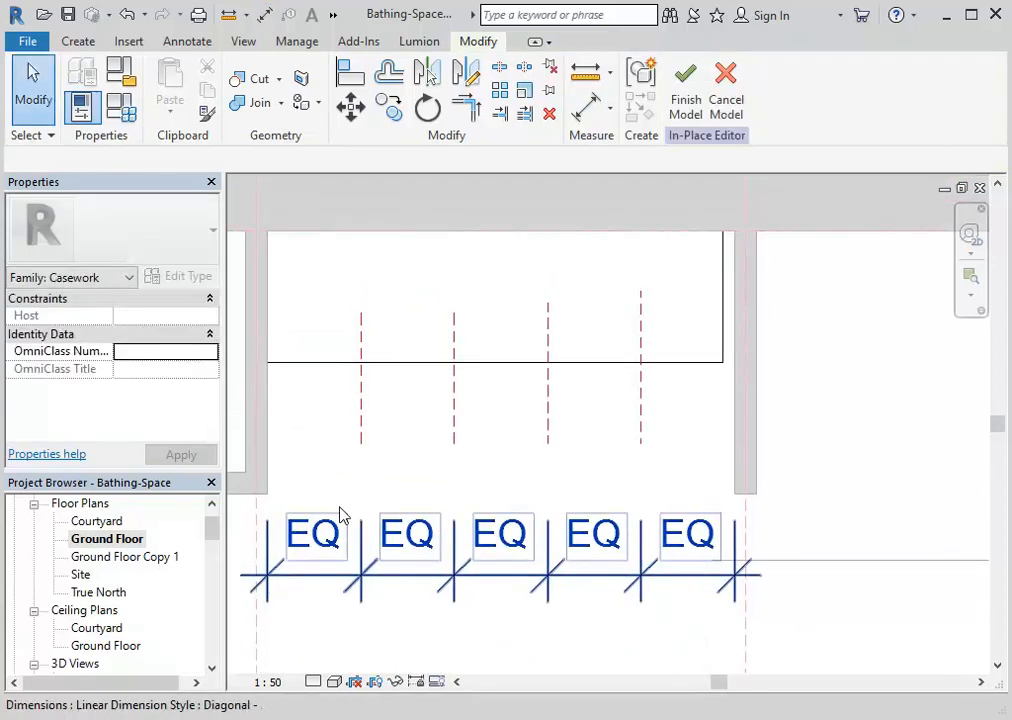
{"action": "middle_click_drag", "start_coordinate": [319, 354], "coordinate": [370, 376]}
{"action": "scroll", "coordinate": [321, 348], "scroll_direction": "up", "scroll_amount": 3}
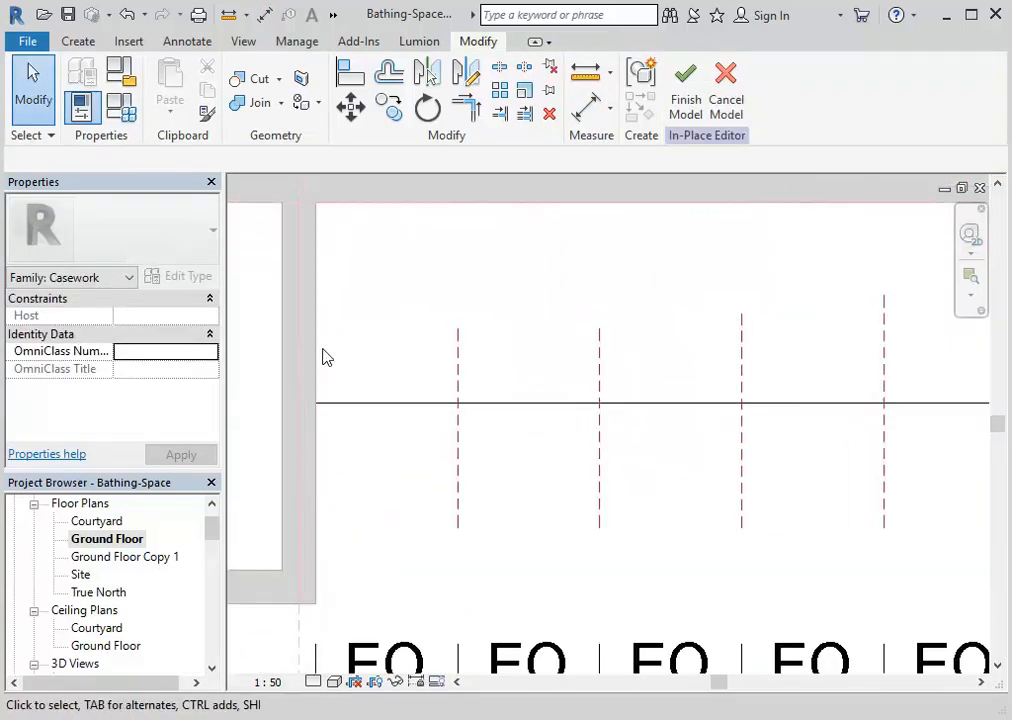
{"action": "scroll", "coordinate": [340, 356], "scroll_direction": "up", "scroll_amount": 2}
{"action": "middle_click_drag", "start_coordinate": [321, 346], "coordinate": [369, 346]}
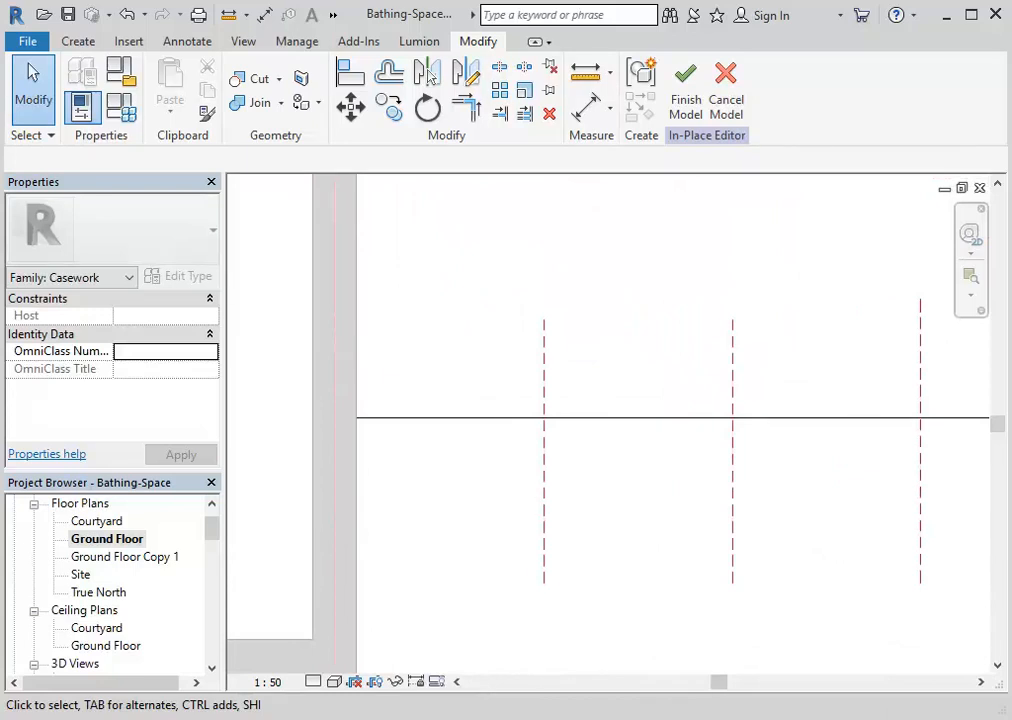
{"action": "key", "text": "alt+Tab"}
{"action": "key", "text": "alt+Tab"}
{"action": "left_click", "coordinate": [586, 76]}
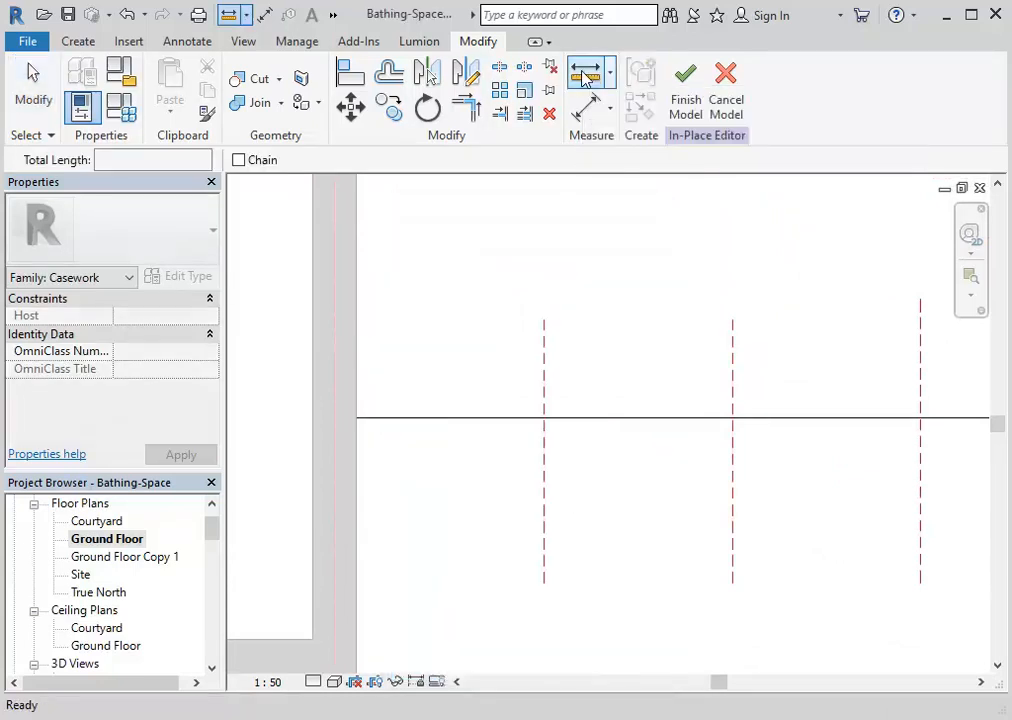
{"action": "left_click", "coordinate": [544, 418]}
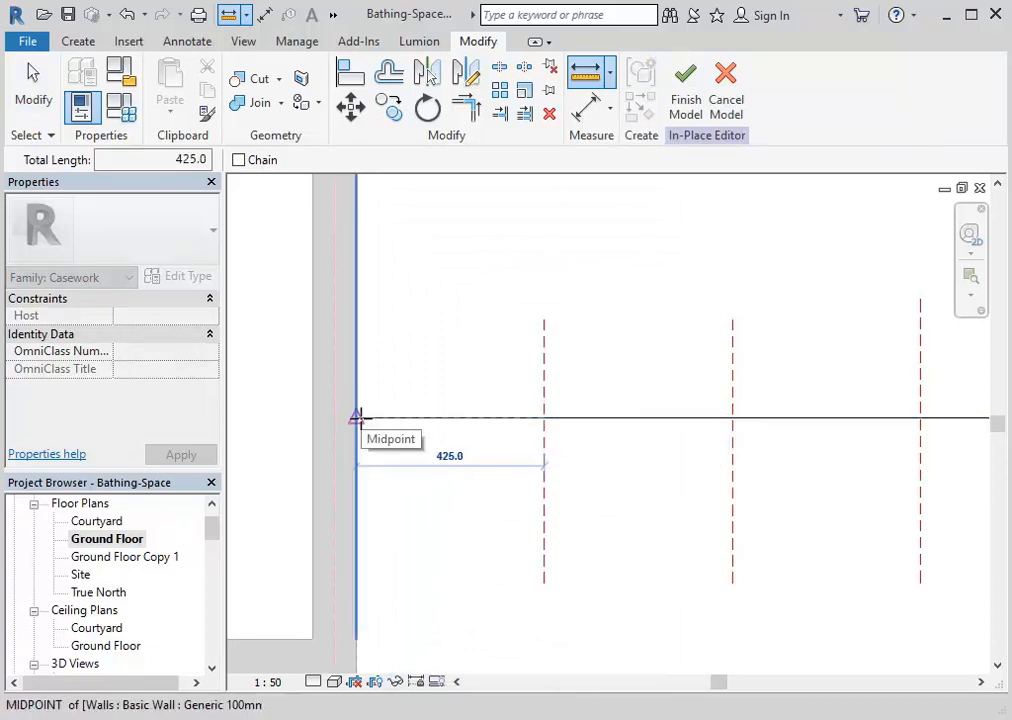
{"action": "left_click", "coordinate": [360, 418]}
{"action": "right_click", "coordinate": [423, 231]}
{"action": "left_click", "coordinate": [450, 252]}
{"action": "right_click", "coordinate": [452, 252]}
{"action": "left_click", "coordinate": [474, 265]}
Select the benchtop extrusion and examine how its two ends line up with the partition faces
{"action": "middle_click_drag", "start_coordinate": [487, 276], "coordinate": [370, 320]}
{"action": "scroll", "coordinate": [480, 262], "scroll_direction": "down", "scroll_amount": 2}
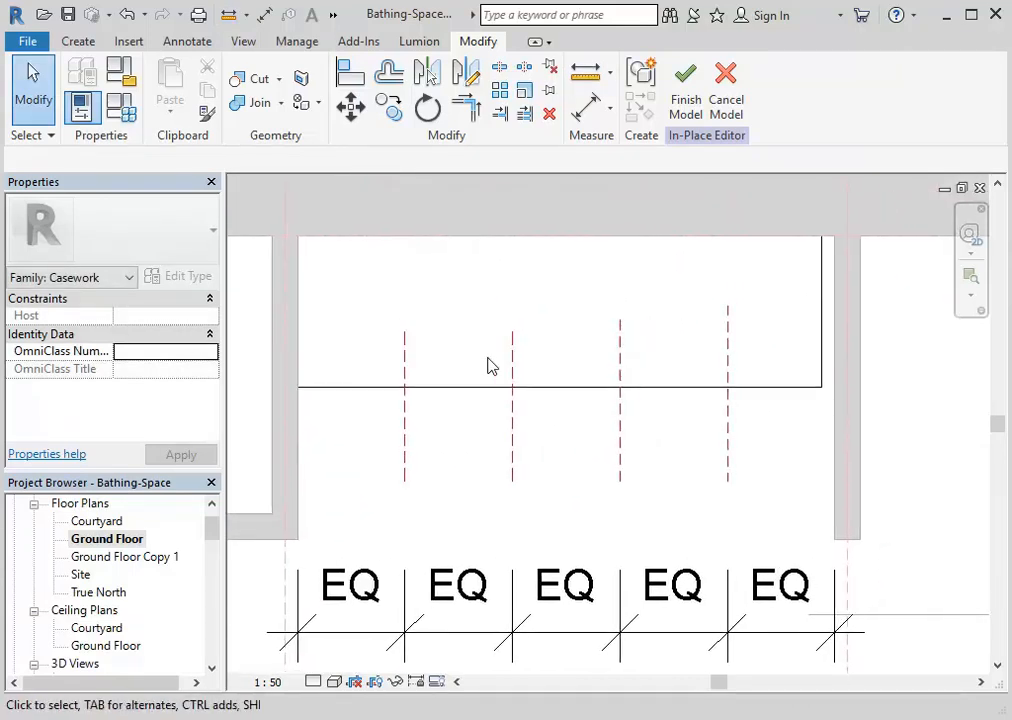
{"action": "middle_click_drag", "start_coordinate": [679, 459], "coordinate": [651, 445]}
{"action": "scroll", "coordinate": [572, 436], "scroll_direction": "down", "scroll_amount": 1}
{"action": "middle_click_drag", "start_coordinate": [572, 436], "coordinate": [707, 455]}
{"action": "scroll", "coordinate": [707, 455], "scroll_direction": "up", "scroll_amount": 1}
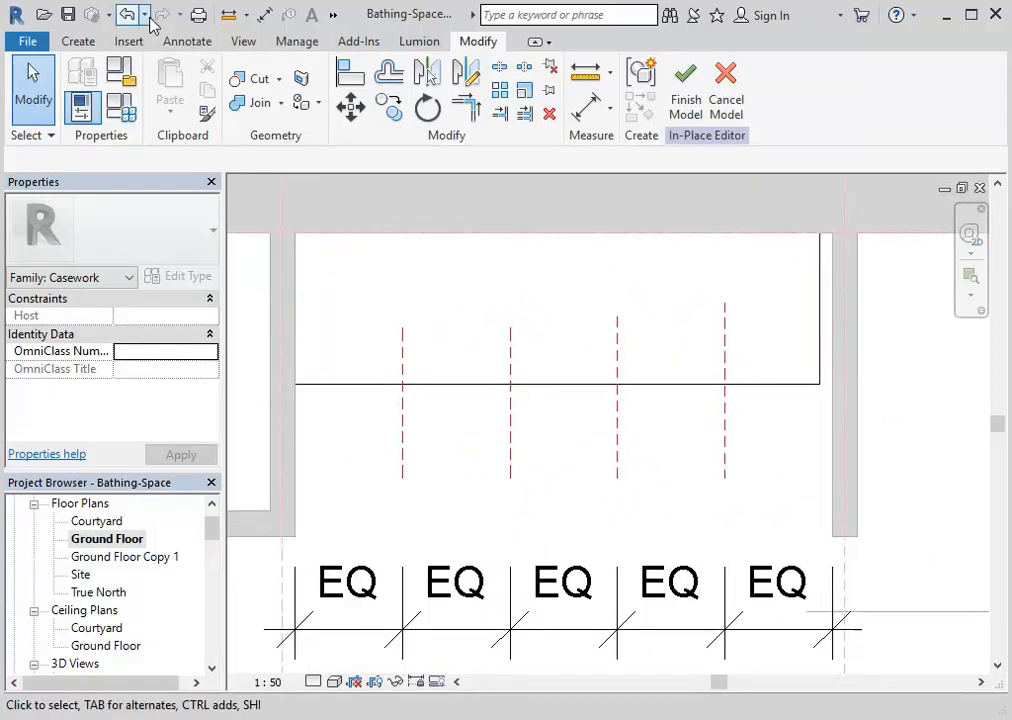
{"action": "left_click", "coordinate": [145, 15]}
{"action": "left_click", "coordinate": [145, 15]}
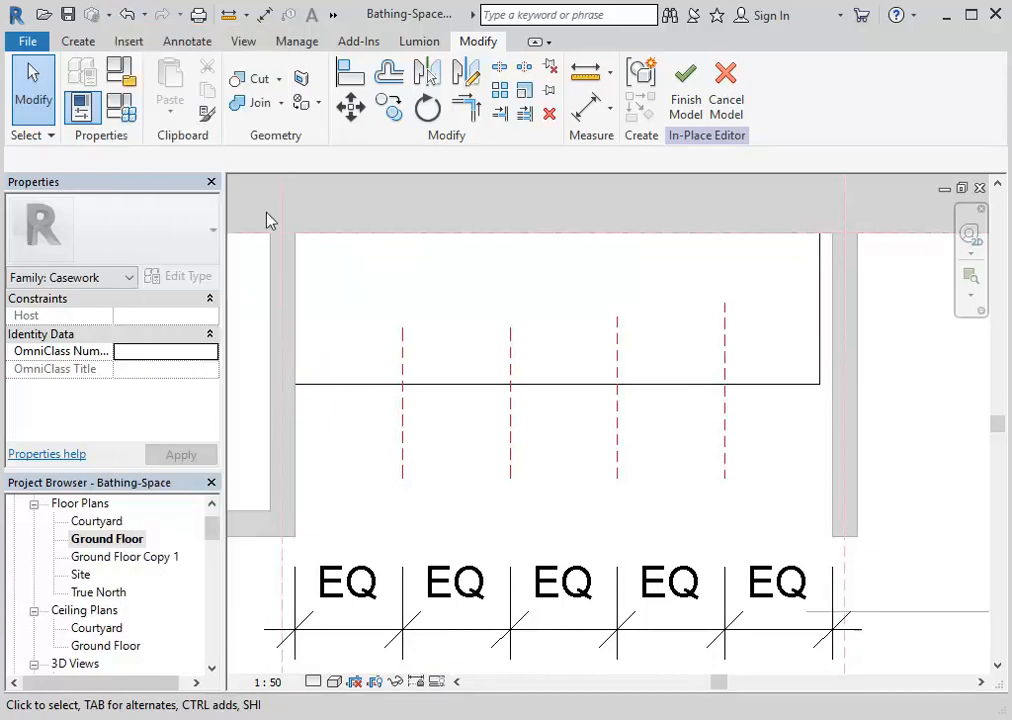
{"action": "left_click", "coordinate": [357, 384]}
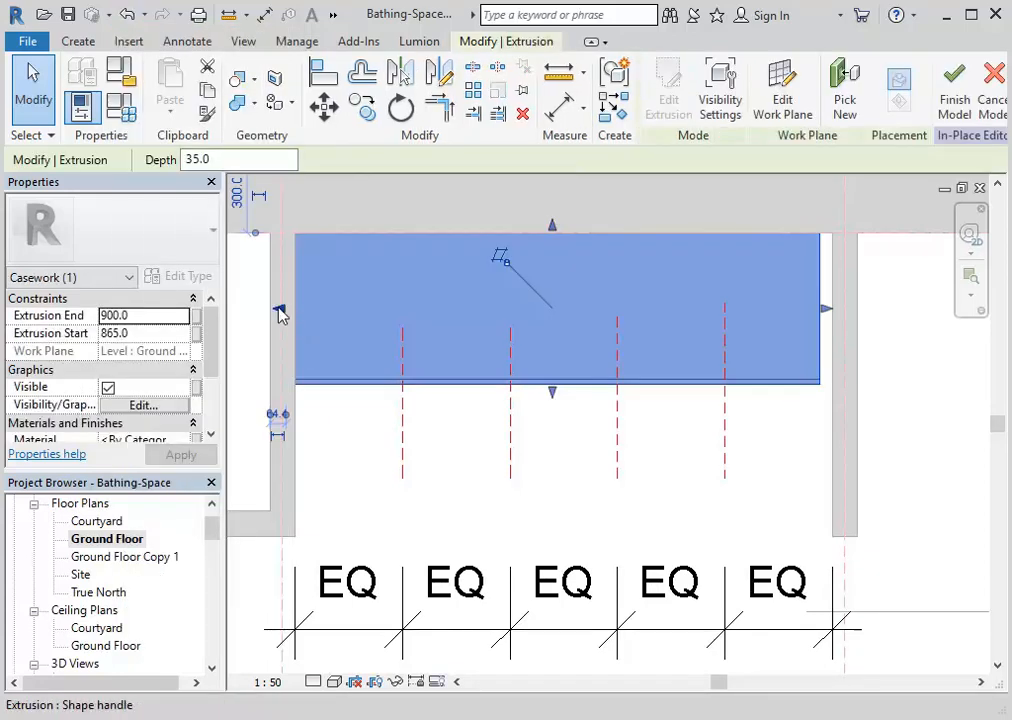
{"action": "left_click", "coordinate": [828, 312]}
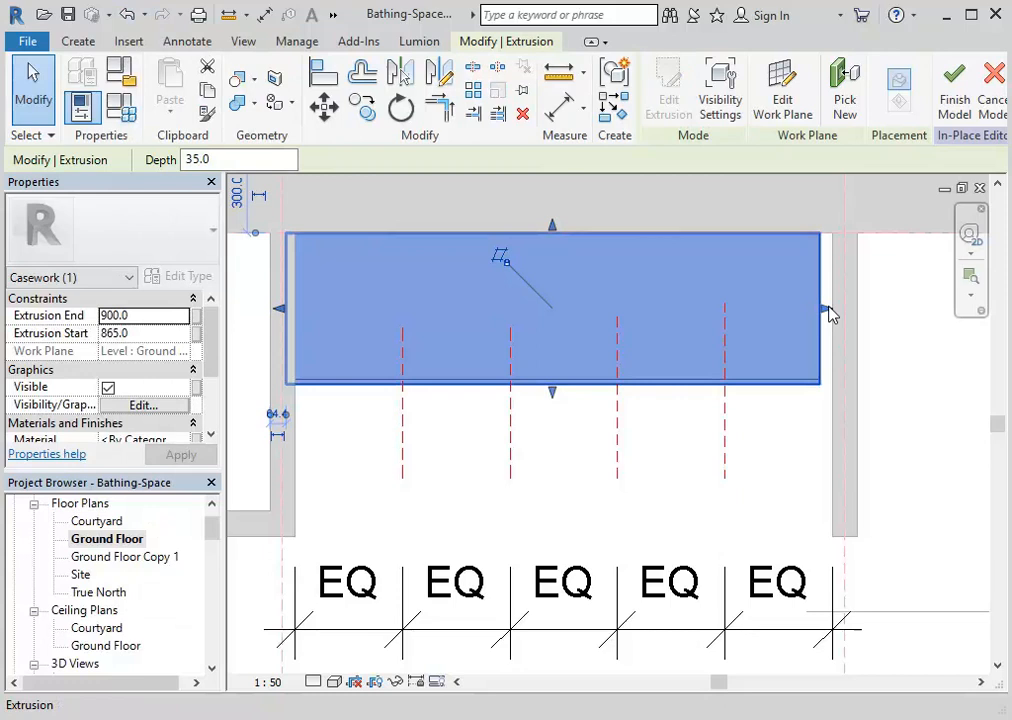
{"action": "left_click", "coordinate": [788, 499]}
{"action": "middle_click_drag", "start_coordinate": [788, 499], "coordinate": [692, 457]}
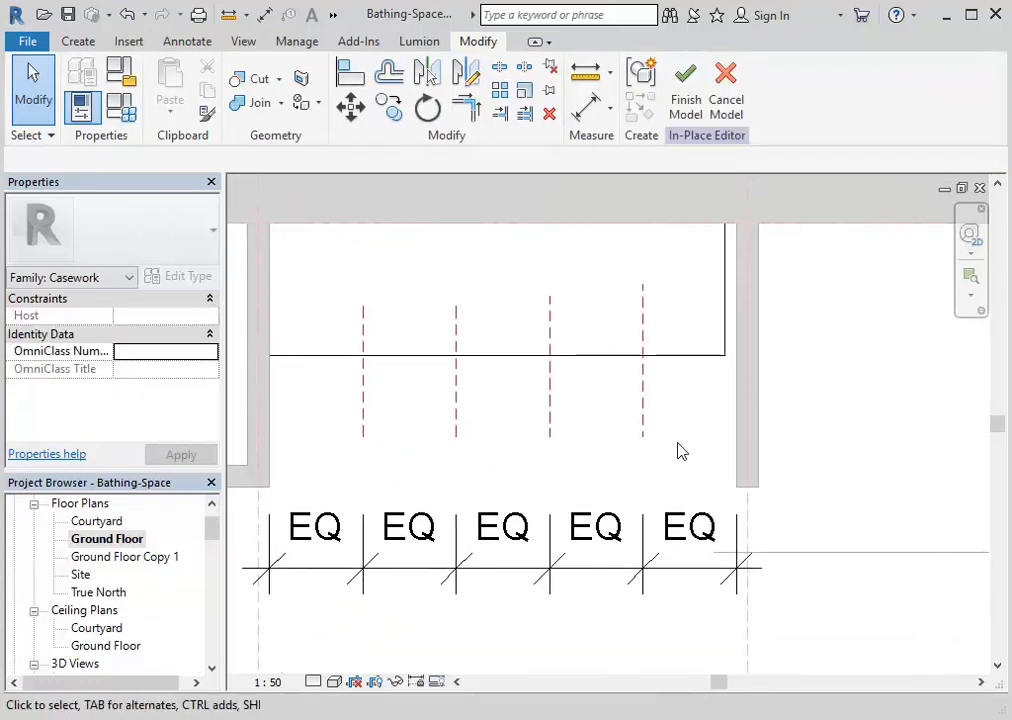
Undo the equal spacing, try the EQ constraint on the dimension string once more, and undo it again
{"action": "left_click", "coordinate": [127, 16]}
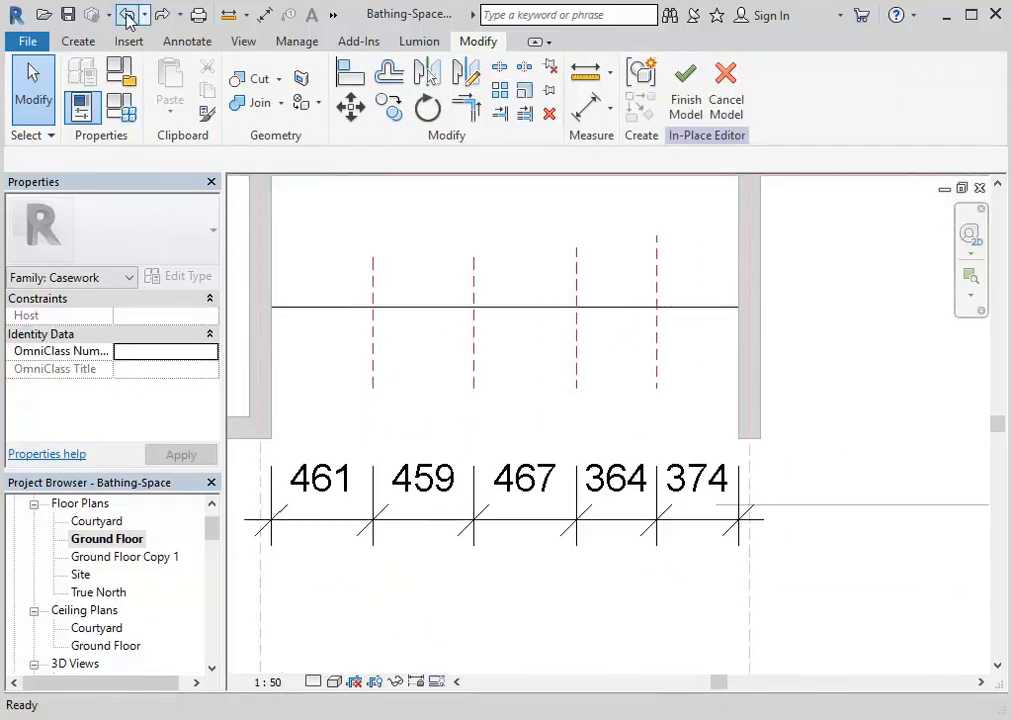
{"action": "middle_click_drag", "start_coordinate": [496, 345], "coordinate": [532, 379]}
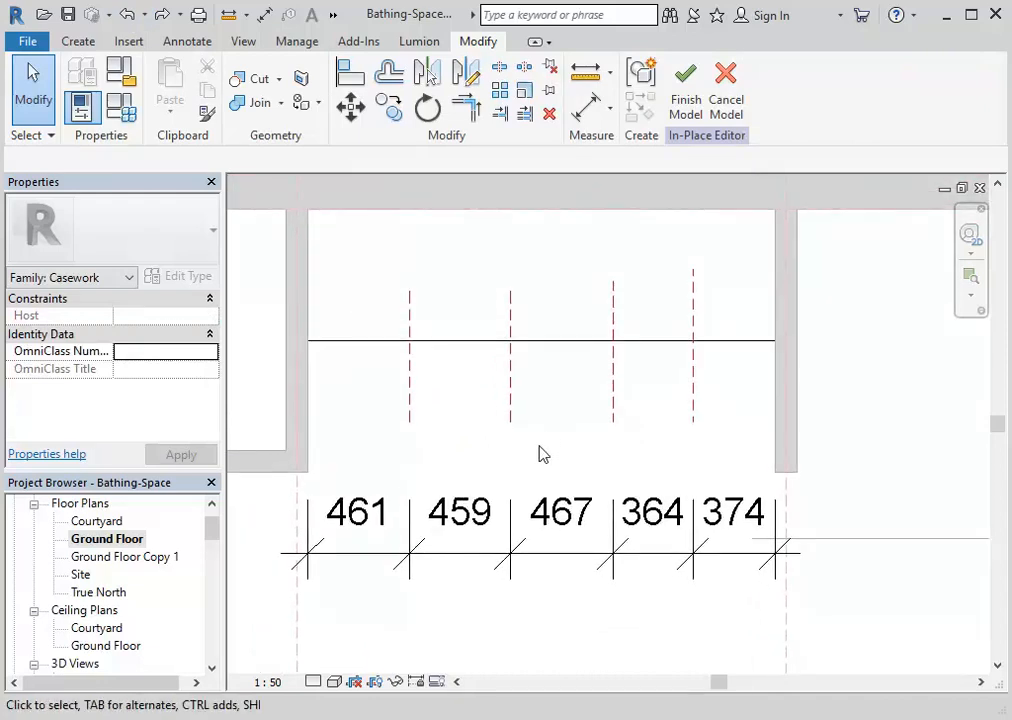
{"action": "scroll", "coordinate": [538, 455], "scroll_direction": "down", "scroll_amount": 1}
{"action": "left_click", "coordinate": [556, 548]}
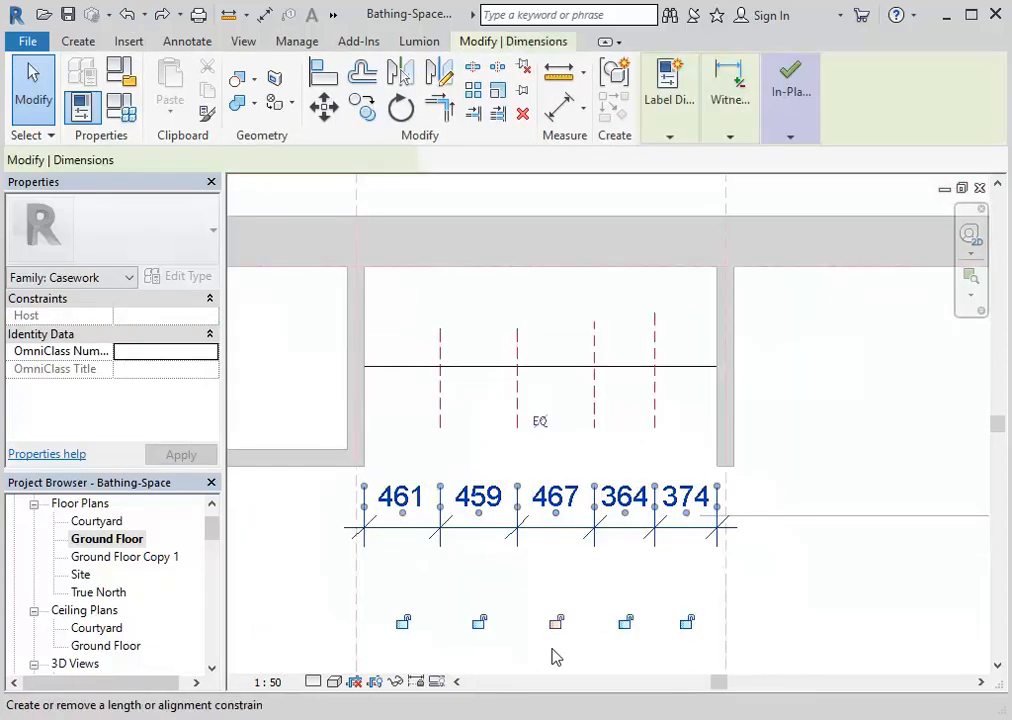
{"action": "left_click", "coordinate": [539, 422]}
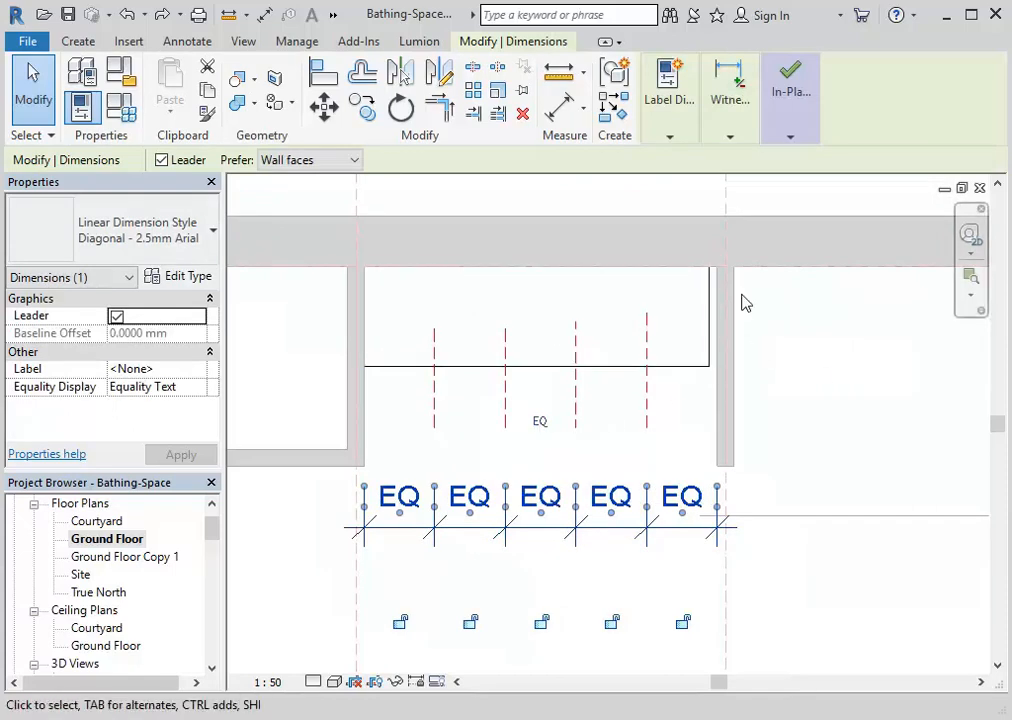
{"action": "left_click", "coordinate": [129, 15]}
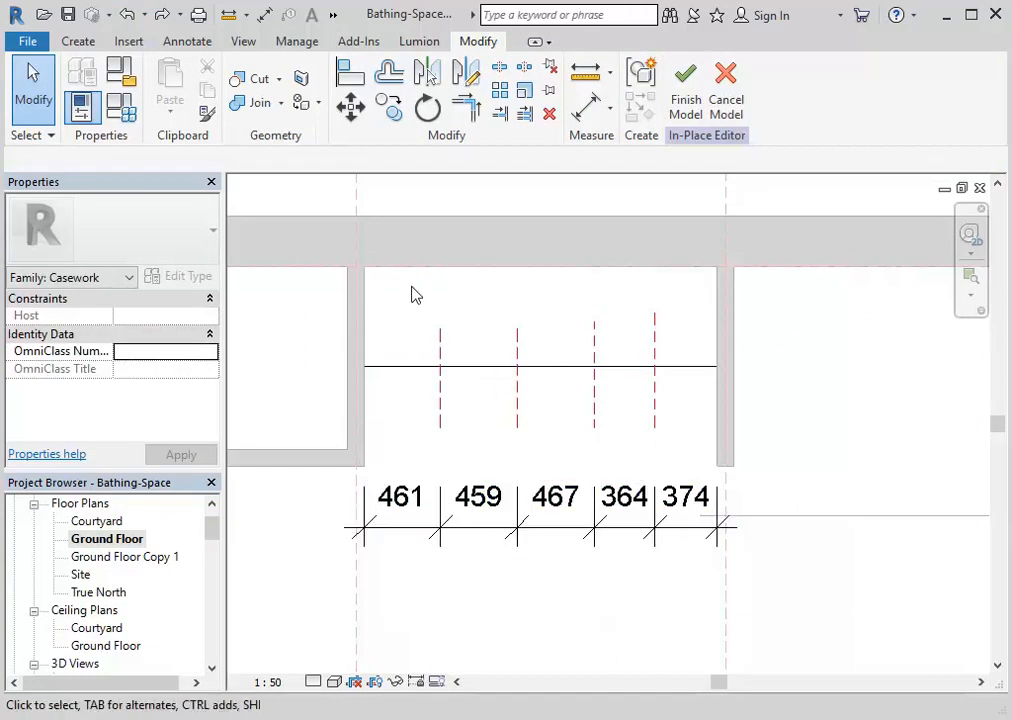
Set the Is Reference property of the four reference planes across the benchtop to Not a Reference
{"action": "left_click_drag", "start_coordinate": [402, 193], "coordinate": [701, 466]}
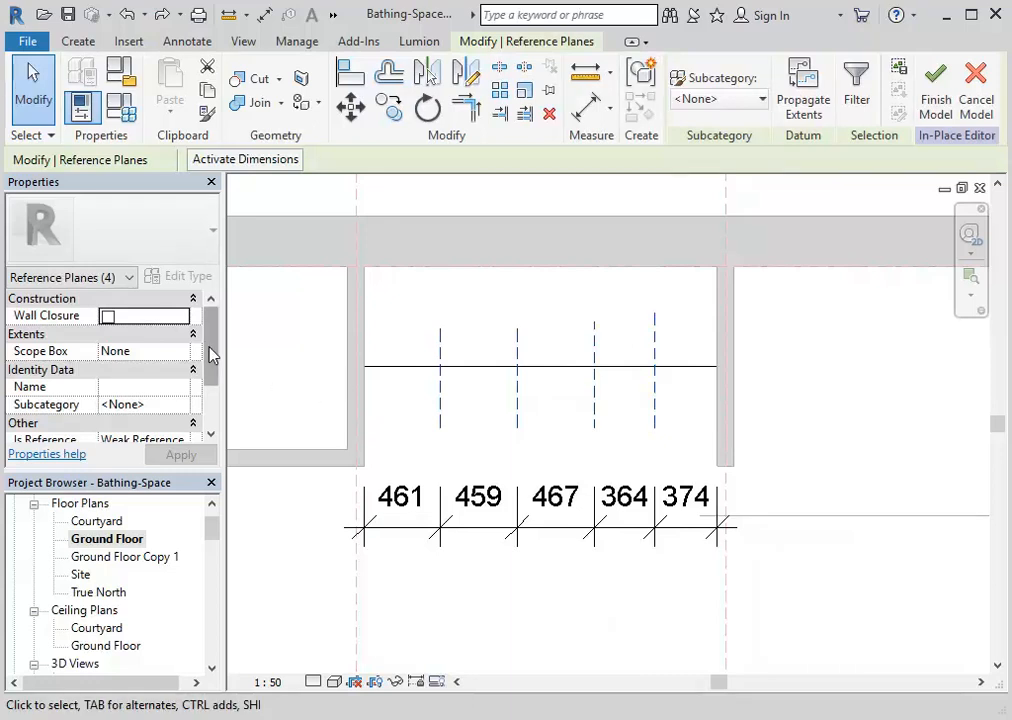
{"action": "left_click_drag", "start_coordinate": [212, 355], "coordinate": [214, 390]}
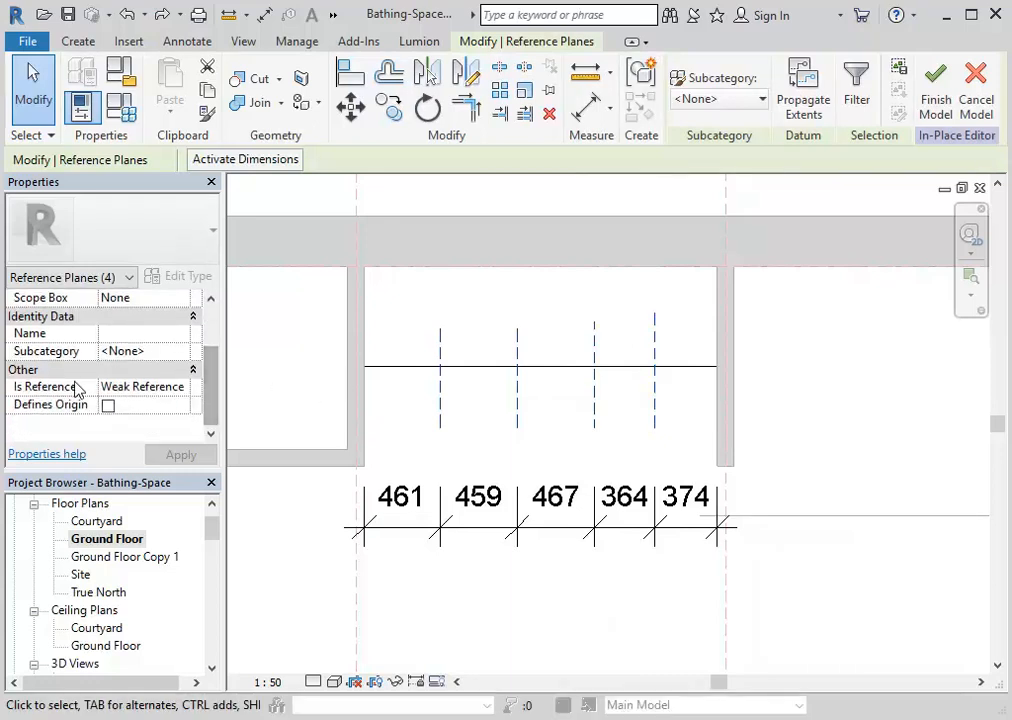
{"action": "left_click", "coordinate": [139, 386]}
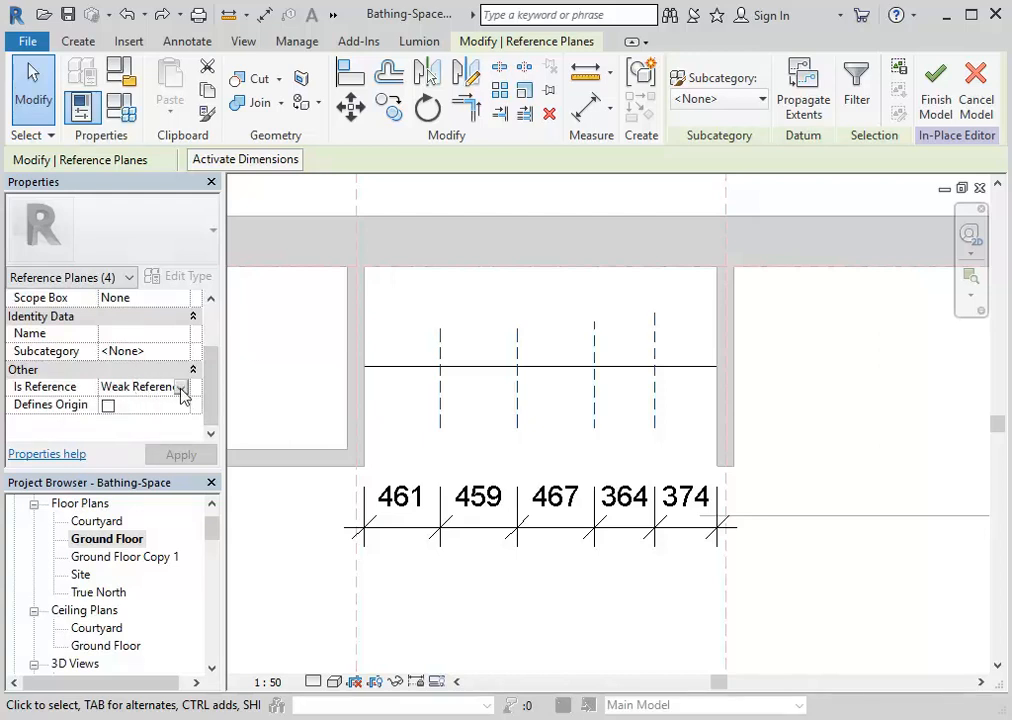
{"action": "left_click", "coordinate": [181, 387]}
{"action": "scroll", "coordinate": [128, 456], "scroll_direction": "down", "scroll_amount": 1}
{"action": "scroll", "coordinate": [128, 456], "scroll_direction": "down", "scroll_amount": 1}
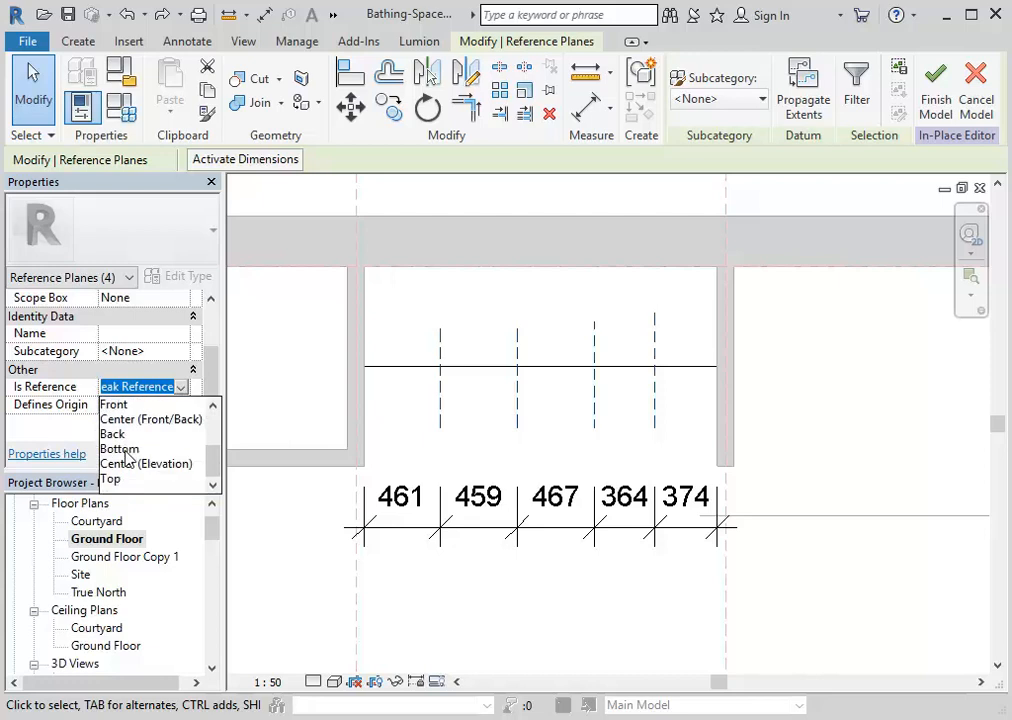
{"action": "scroll", "coordinate": [135, 430], "scroll_direction": "up", "scroll_amount": 3}
{"action": "left_click", "coordinate": [133, 405]}
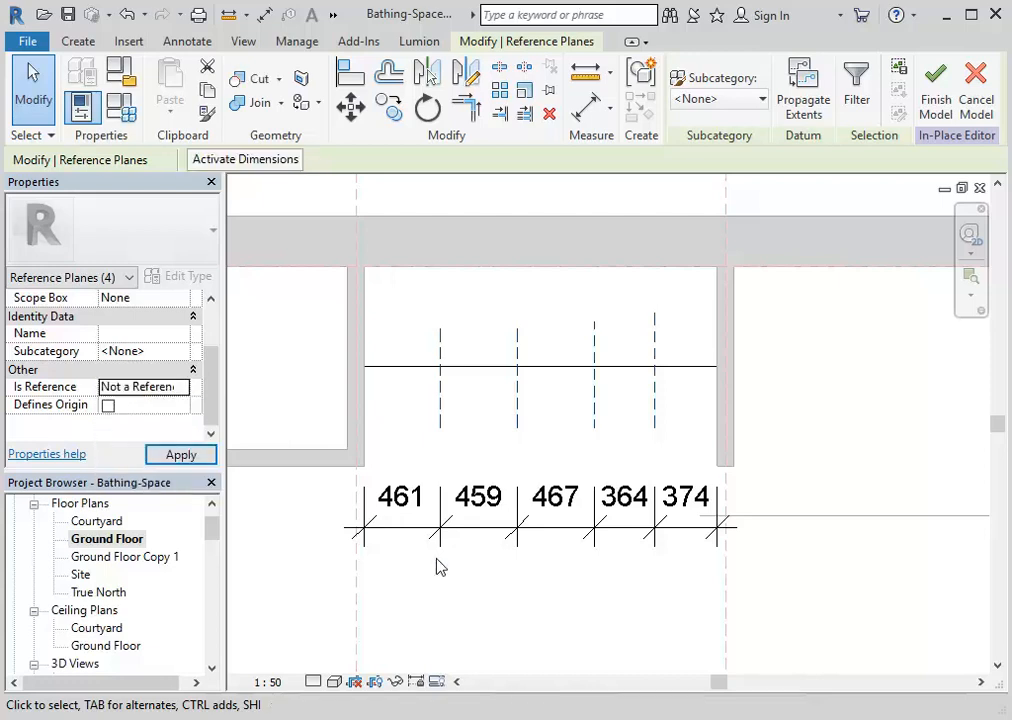
{"action": "left_click", "coordinate": [503, 606]}
Try the EQ constraint on the dimension string with the planes set as non-references, and undo it
{"action": "left_click", "coordinate": [531, 530]}
{"action": "left_click", "coordinate": [539, 421]}
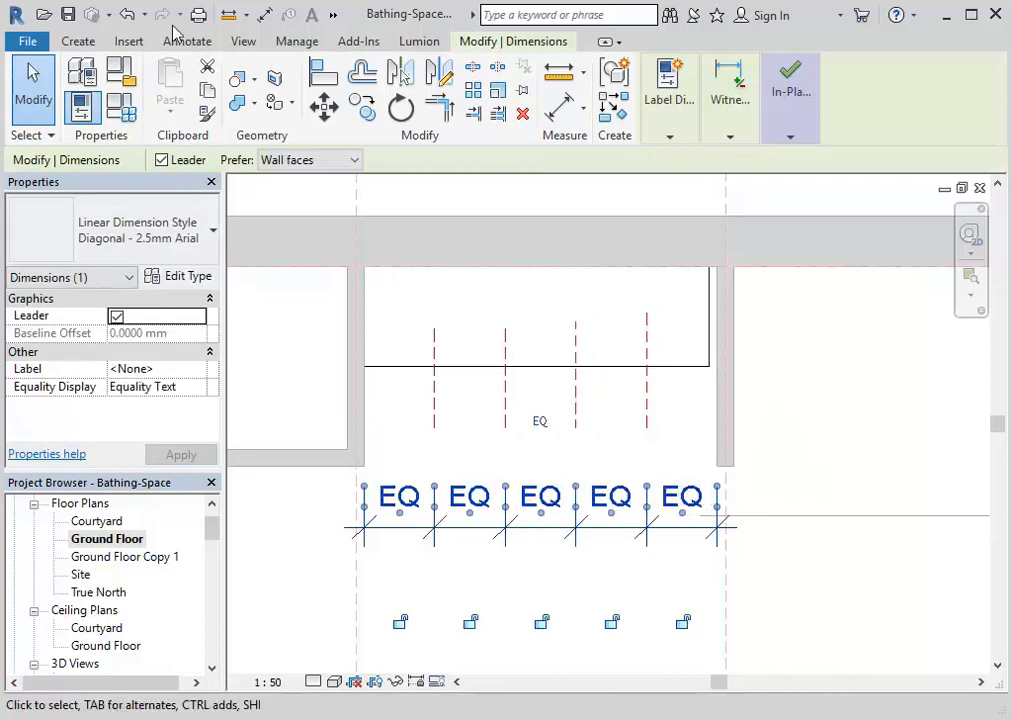
{"action": "left_click", "coordinate": [127, 14]}
{"action": "middle_click_drag", "start_coordinate": [778, 438], "coordinate": [749, 424]}
{"action": "scroll", "coordinate": [748, 423], "scroll_direction": "down", "scroll_amount": 1}
{"action": "middle_click_drag", "start_coordinate": [577, 470], "coordinate": [552, 413]}
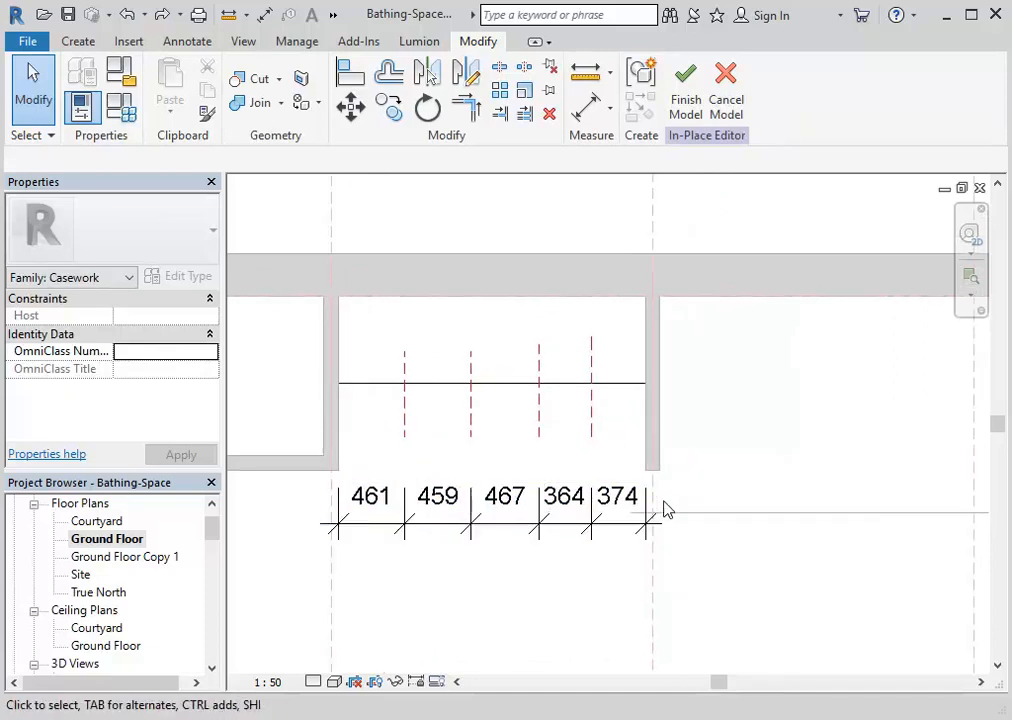
Try to move the witness line at the 374 mm end of the dimension string onto the partition face
{"action": "left_click", "coordinate": [628, 388]}
{"action": "scroll", "coordinate": [615, 441], "scroll_direction": "up", "scroll_amount": 2}
{"action": "left_click", "coordinate": [609, 537]}
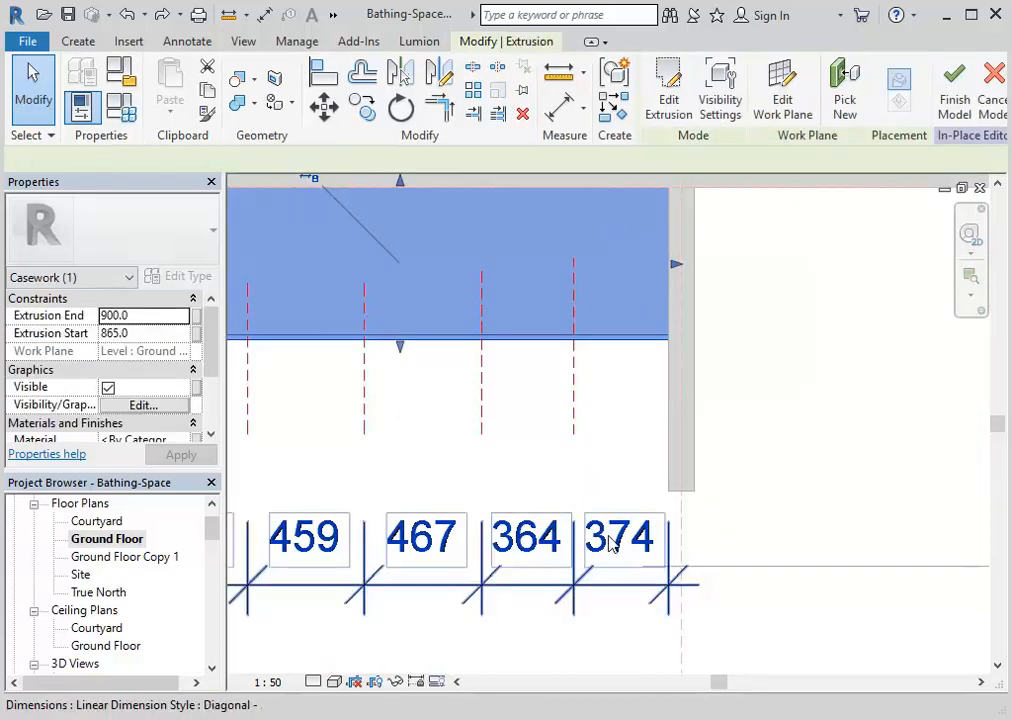
{"action": "left_click_drag", "start_coordinate": [668, 553], "coordinate": [675, 431]}
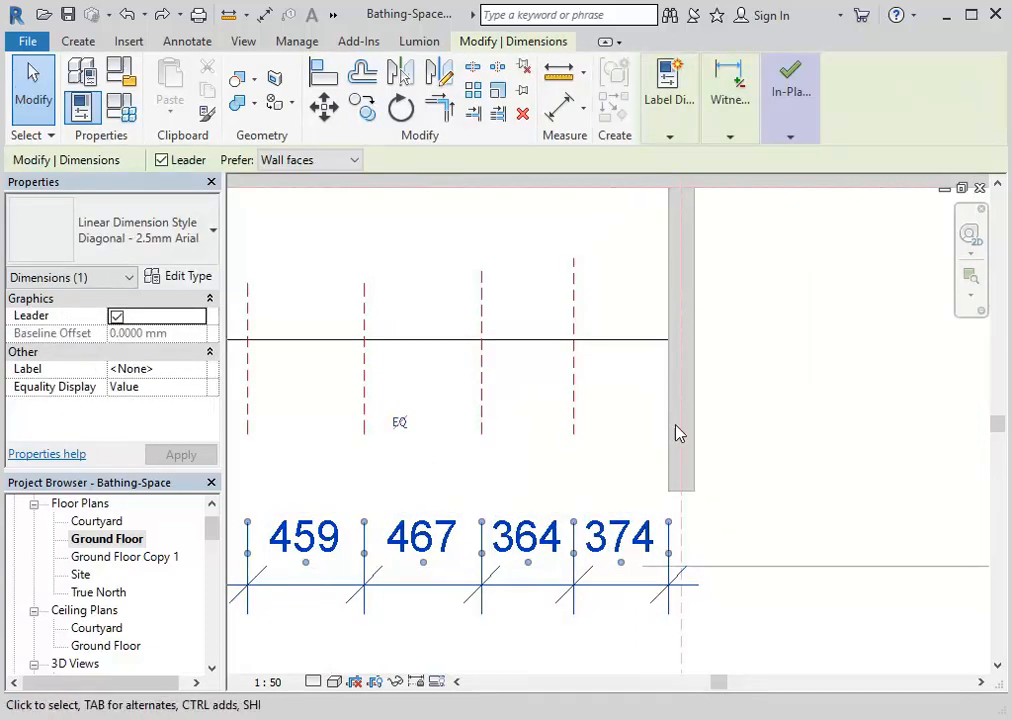
{"action": "left_click", "coordinate": [785, 462]}
{"action": "scroll", "coordinate": [626, 418], "scroll_direction": "down", "scroll_amount": 1}
{"action": "middle_click_drag", "start_coordinate": [626, 420], "coordinate": [659, 432]}
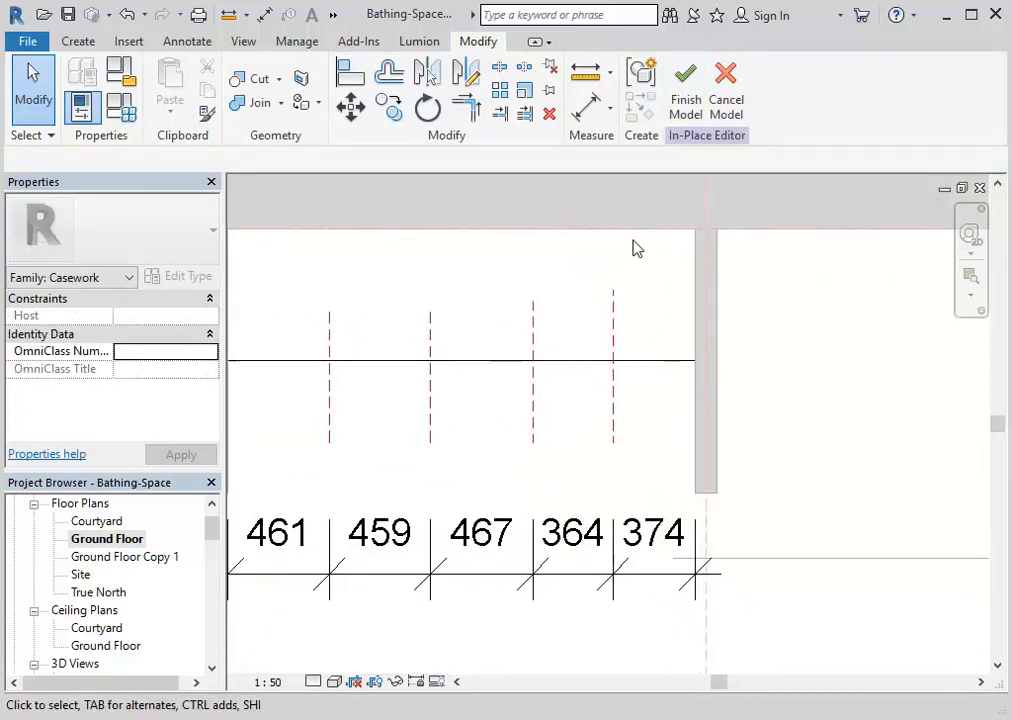
Apply the EQ constraint to the dimension string once more and undo the resulting spacing
{"action": "middle_click_drag", "start_coordinate": [515, 360], "coordinate": [590, 366]}
{"action": "left_click", "coordinate": [560, 565]}
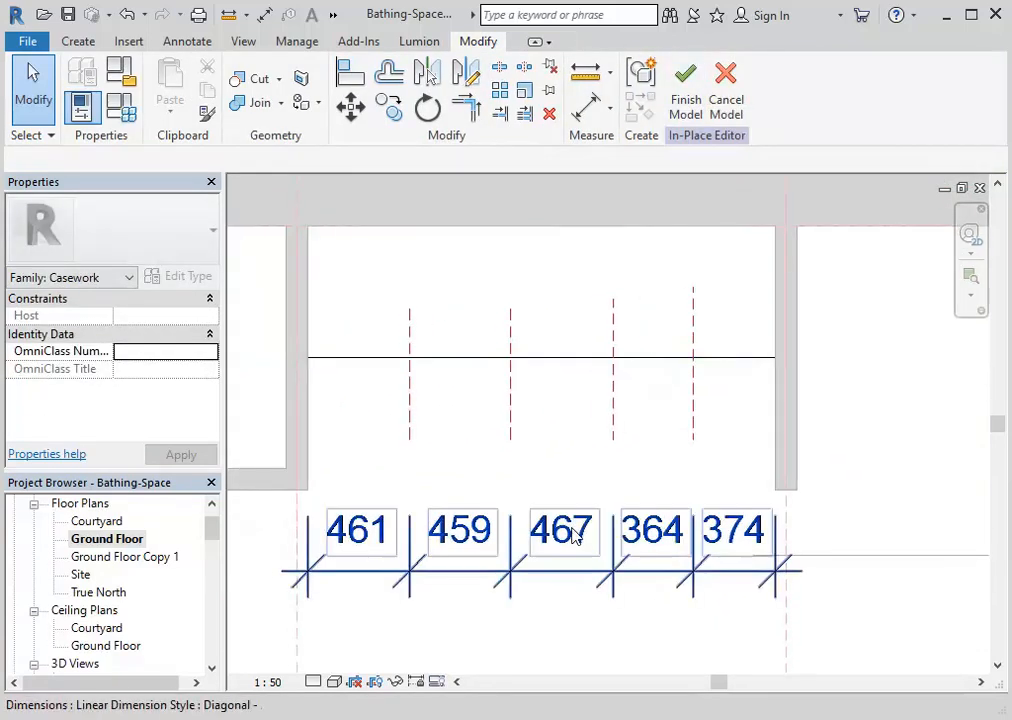
{"action": "left_click", "coordinate": [541, 436]}
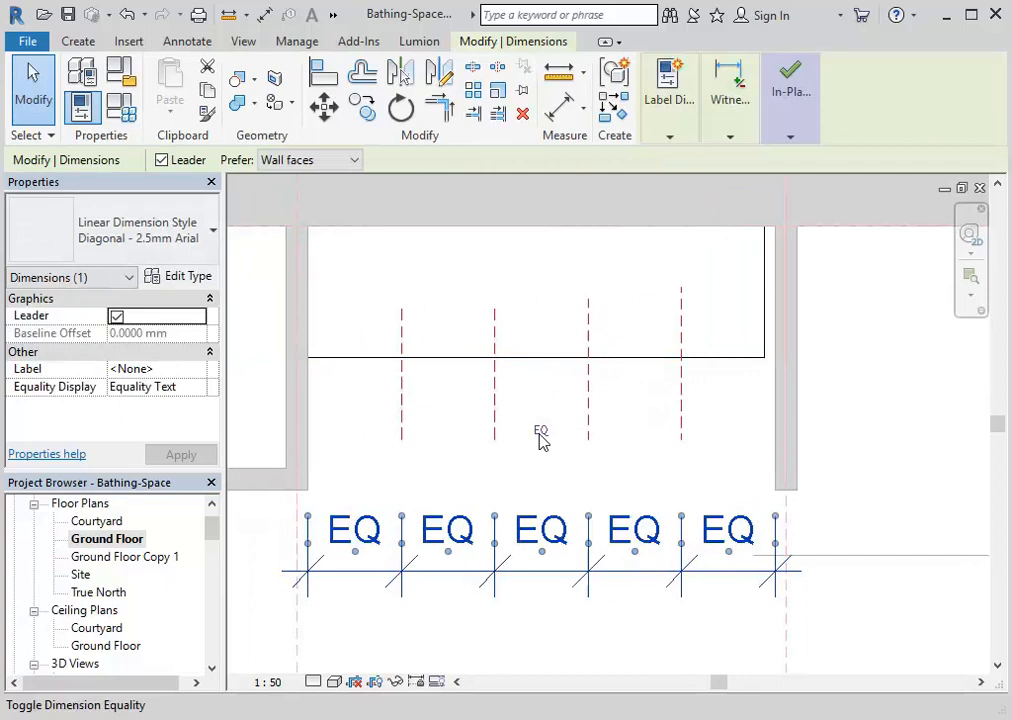
{"action": "left_click", "coordinate": [128, 15]}
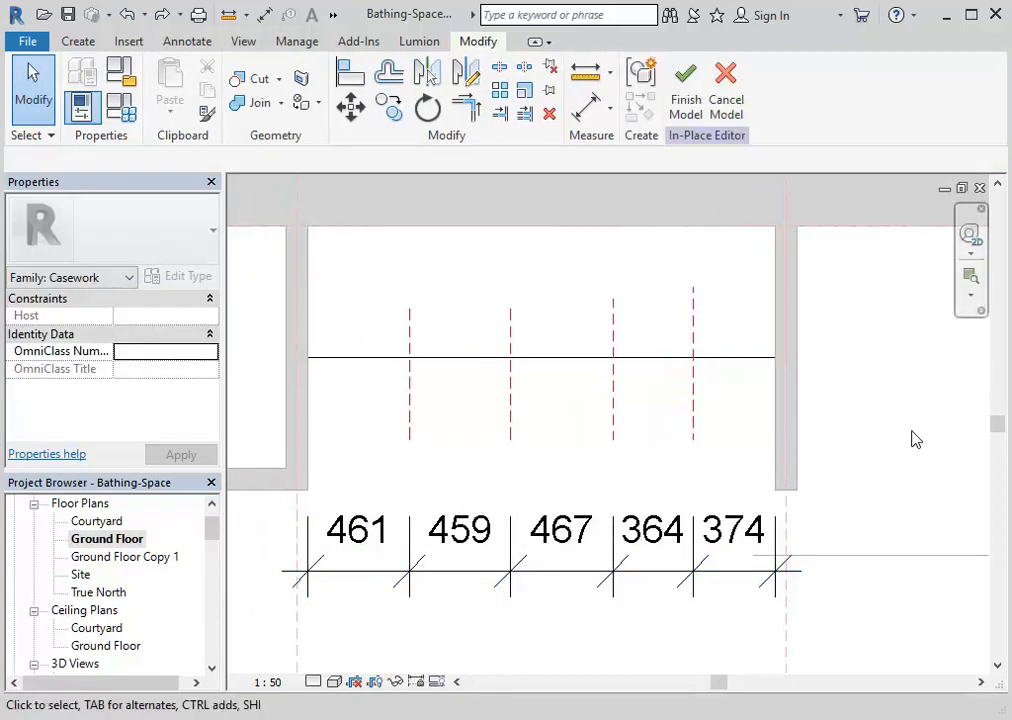
{"action": "middle_click_drag", "start_coordinate": [768, 411], "coordinate": [678, 404]}
{"action": "scroll", "coordinate": [670, 440], "scroll_direction": "down", "scroll_amount": 2}
{"action": "left_click", "coordinate": [662, 478]}
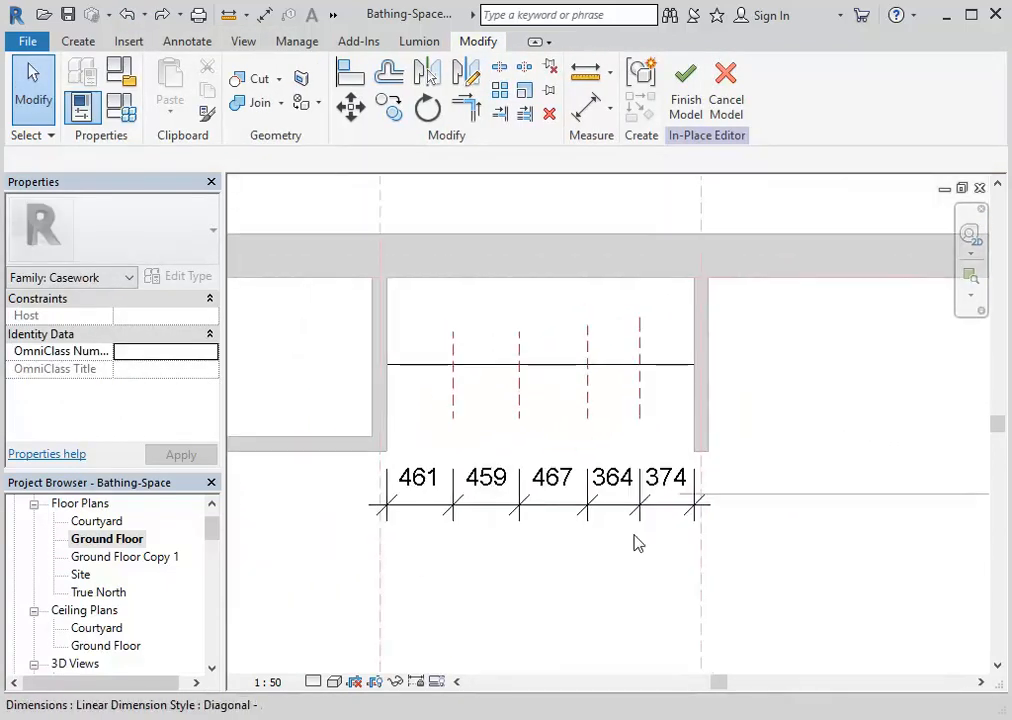
{"action": "left_click", "coordinate": [330, 490]}
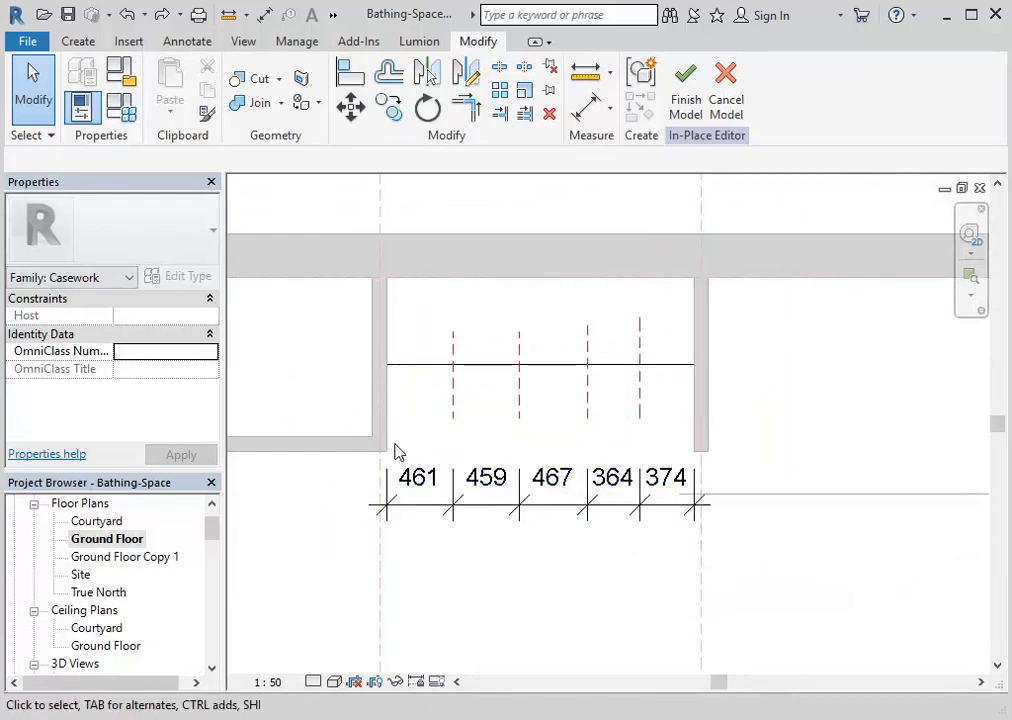
Draw two vertical reference planes along the inner faces of both partitions, extending past the dimension string, and end the command
{"action": "left_click", "coordinate": [76, 42]}
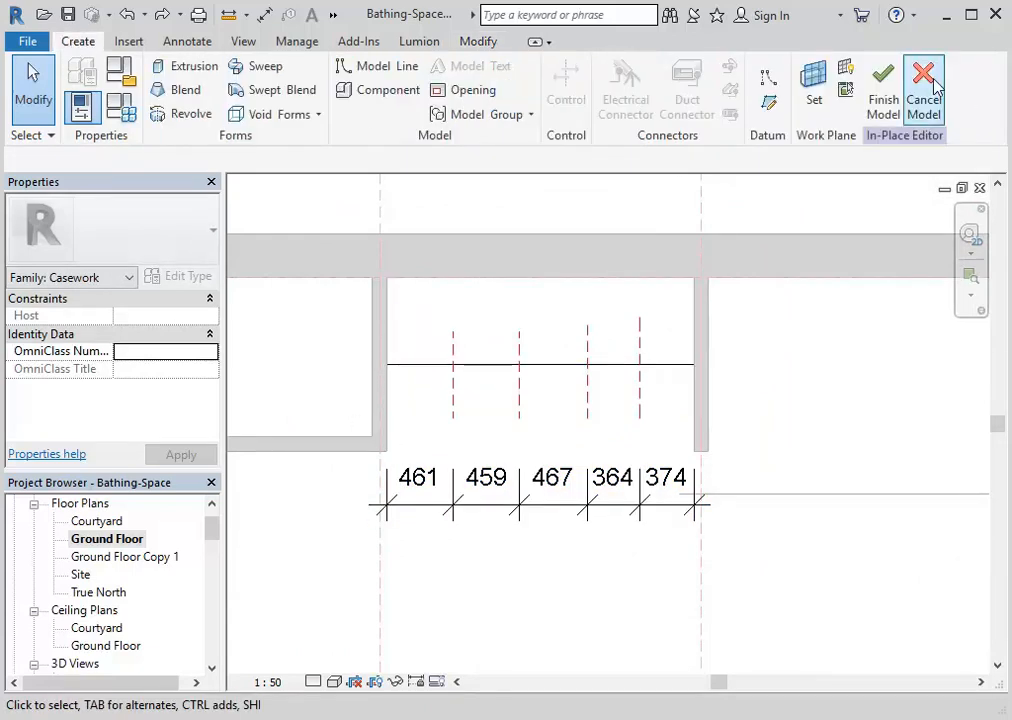
{"action": "left_click", "coordinate": [769, 102]}
{"action": "middle_click_drag", "start_coordinate": [720, 445], "coordinate": [657, 361]}
{"action": "scroll", "coordinate": [655, 362], "scroll_direction": "up", "scroll_amount": 1}
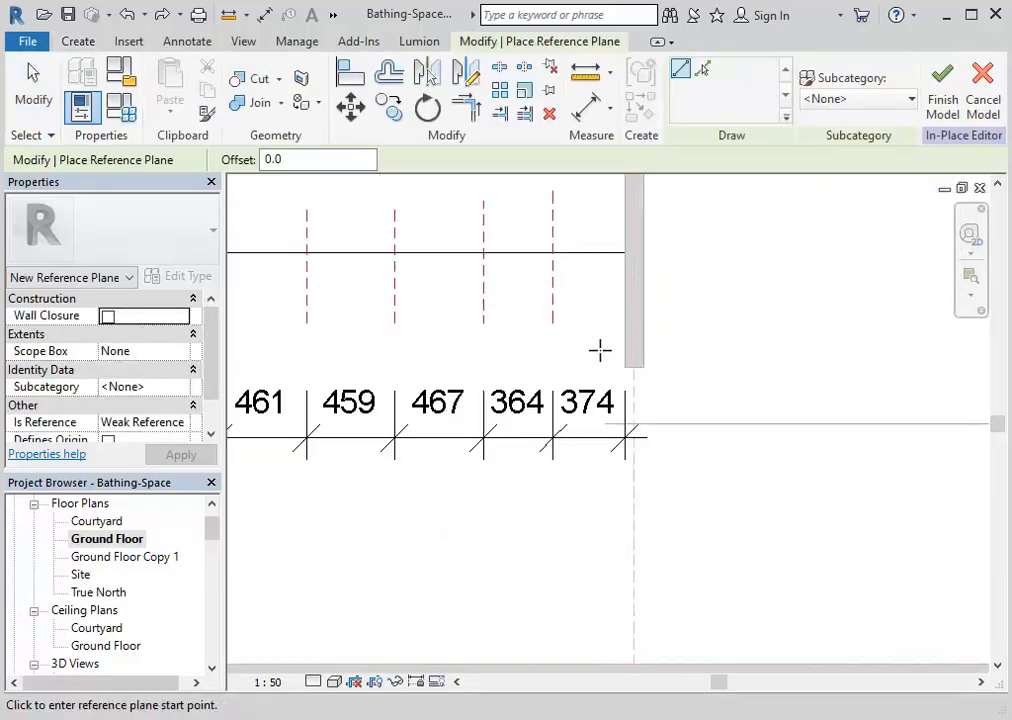
{"action": "left_click", "coordinate": [626, 302]}
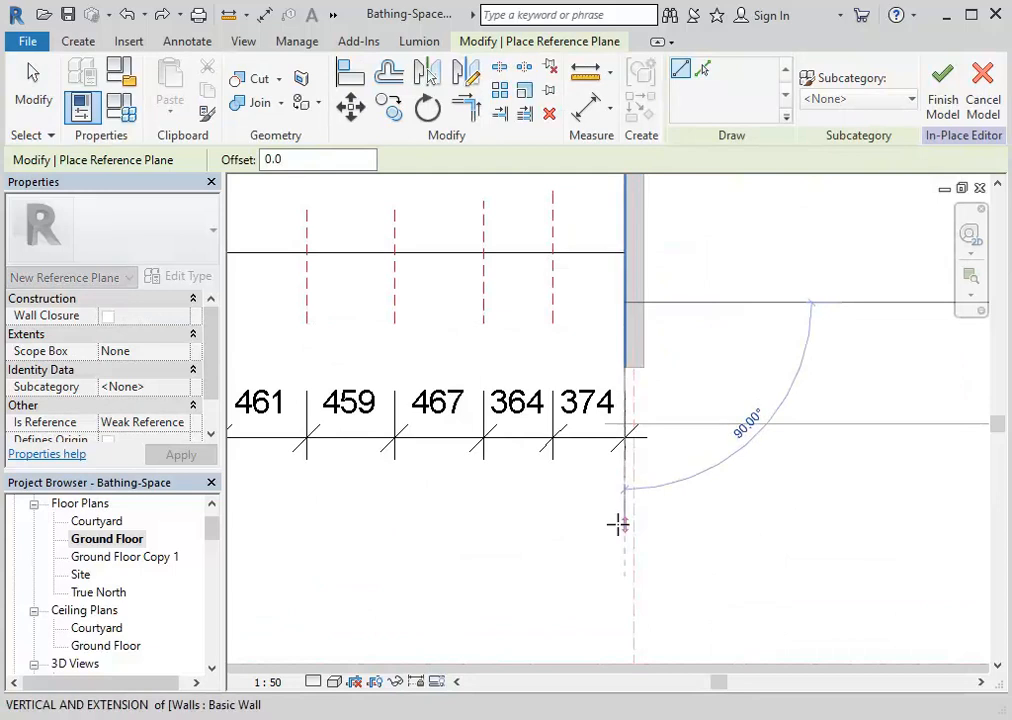
{"action": "left_click", "coordinate": [621, 524]}
{"action": "middle_click_drag", "start_coordinate": [483, 530], "coordinate": [686, 500]}
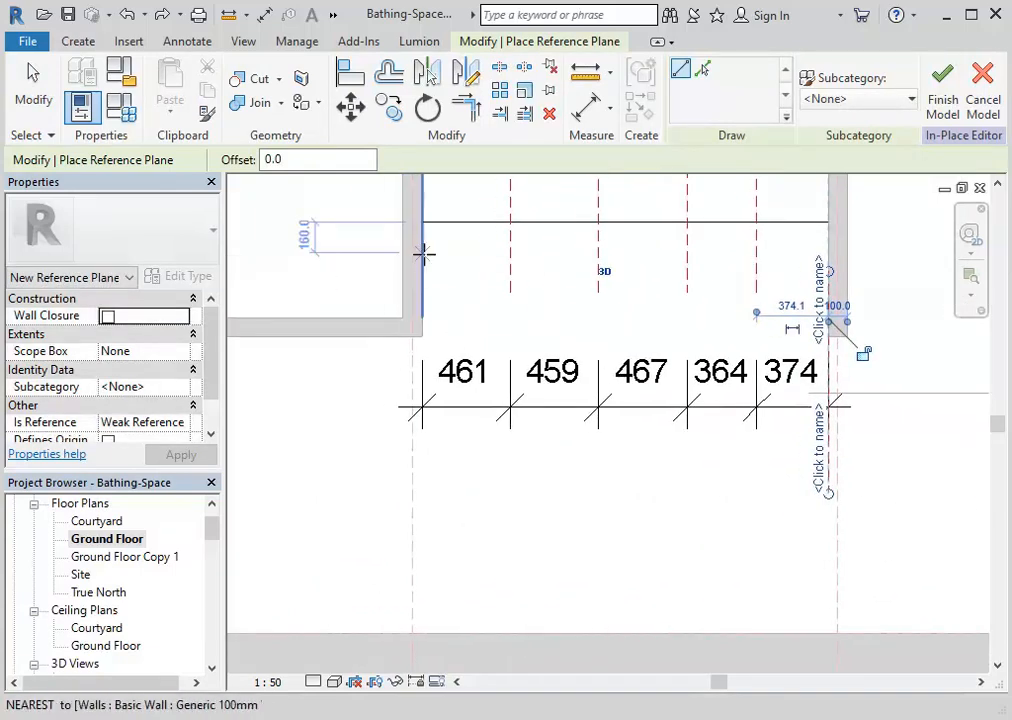
{"action": "left_click", "coordinate": [422, 253]}
{"action": "left_click", "coordinate": [424, 481]}
{"action": "right_click", "coordinate": [308, 278]}
{"action": "left_click", "coordinate": [340, 285]}
Move the dimension string's two end witness lines onto the new partition-face reference planes and apply the EQ constraint
{"action": "middle_click_drag", "start_coordinate": [346, 294], "coordinate": [340, 372]}
{"action": "left_click", "coordinate": [455, 494]}
{"action": "middle_click_drag", "start_coordinate": [455, 494], "coordinate": [441, 524]}
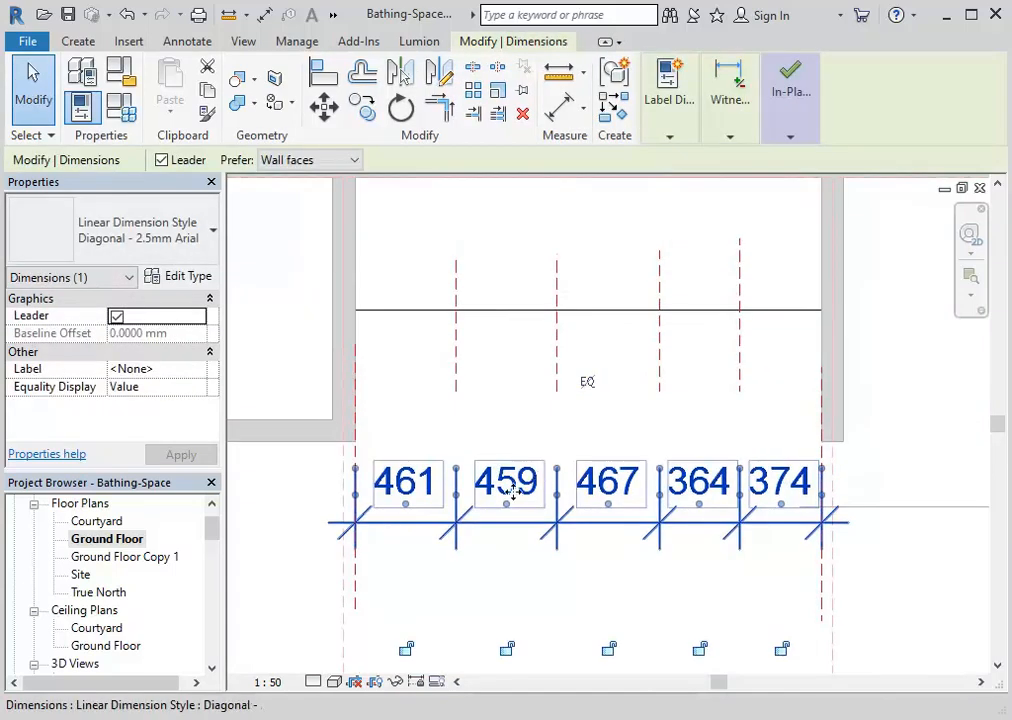
{"action": "left_click_drag", "start_coordinate": [824, 496], "coordinate": [826, 588]}
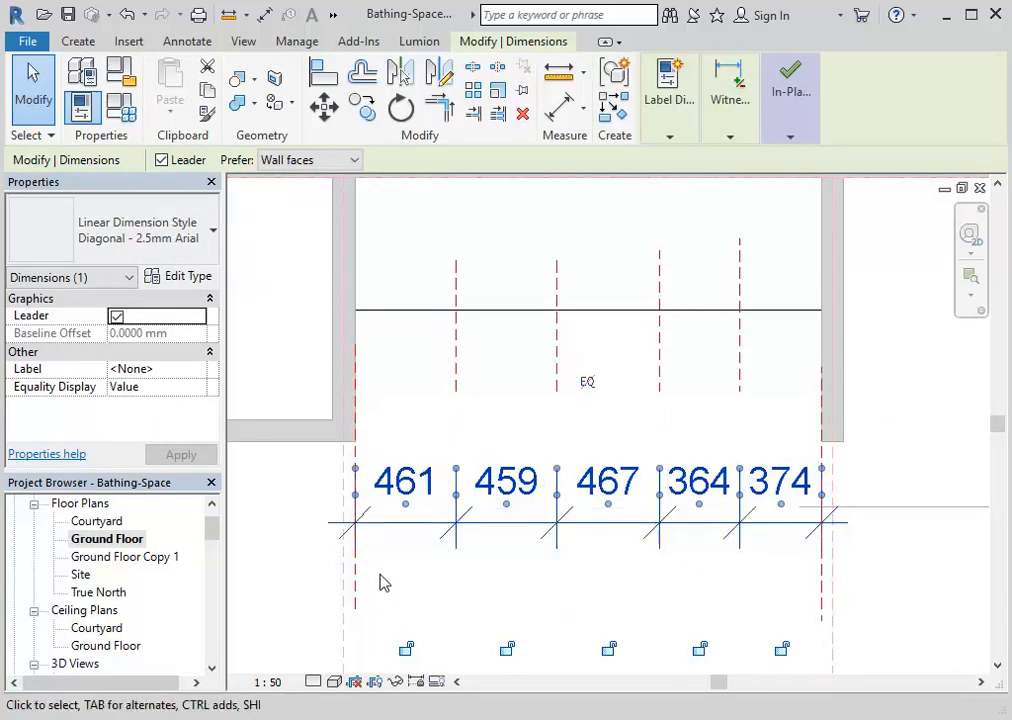
{"action": "left_click_drag", "start_coordinate": [358, 482], "coordinate": [356, 594]}
{"action": "left_click", "coordinate": [594, 383]}
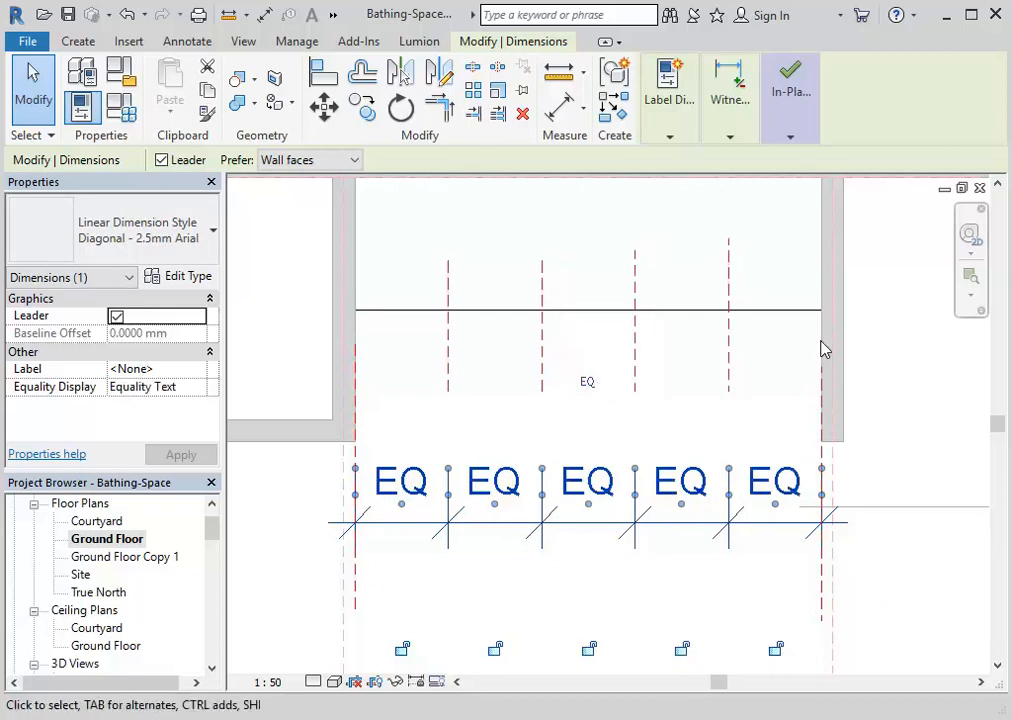
{"action": "left_click", "coordinate": [881, 378]}
{"action": "scroll", "coordinate": [881, 379], "scroll_direction": "down", "scroll_amount": 1}
{"action": "middle_click_drag", "start_coordinate": [881, 380], "coordinate": [785, 438]}
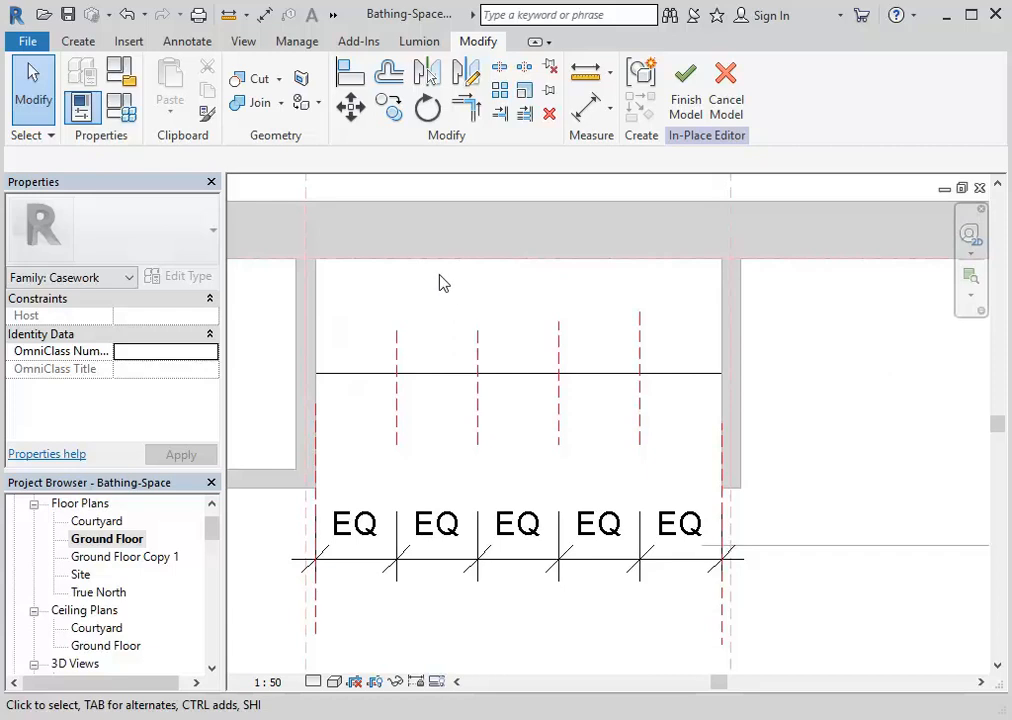
Start a solid extrusion and sketch a rectangle about 425 by 52 mm from the benchtop's front partition corner to the first reference plane
{"action": "left_click", "coordinate": [79, 41]}
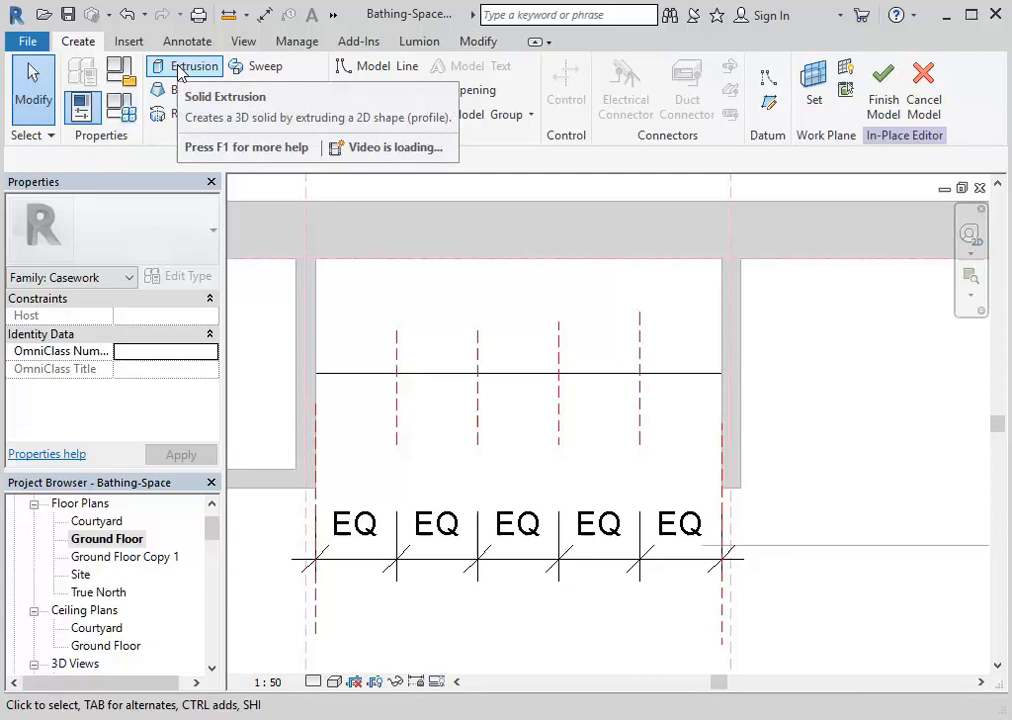
{"action": "left_click", "coordinate": [183, 67]}
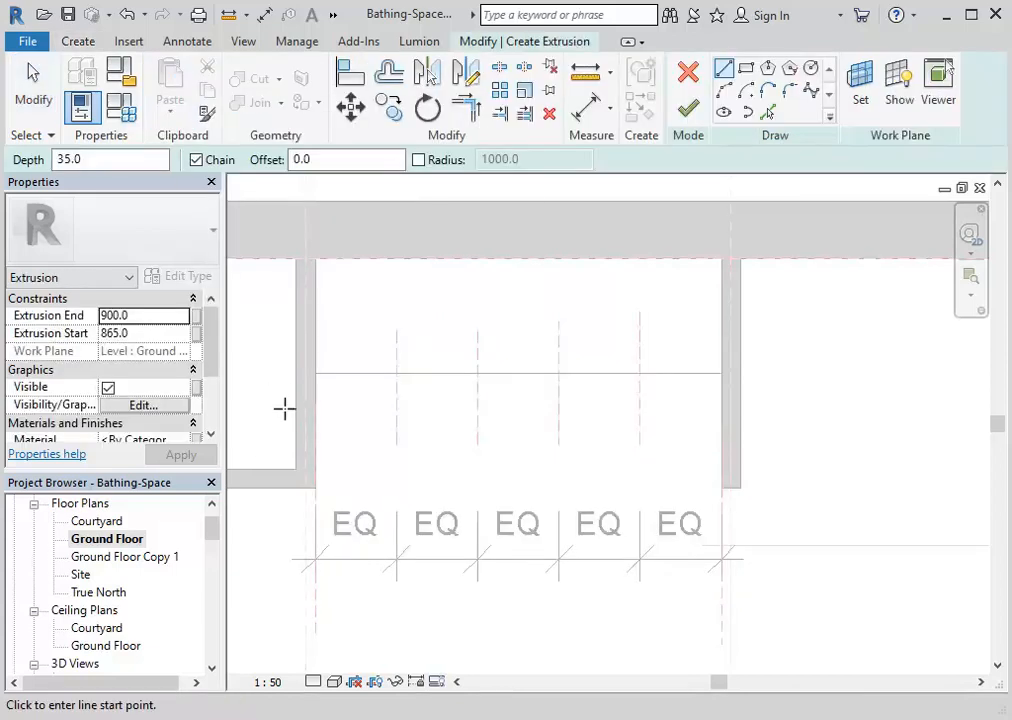
{"action": "scroll", "coordinate": [355, 316], "scroll_direction": "up", "scroll_amount": 5}
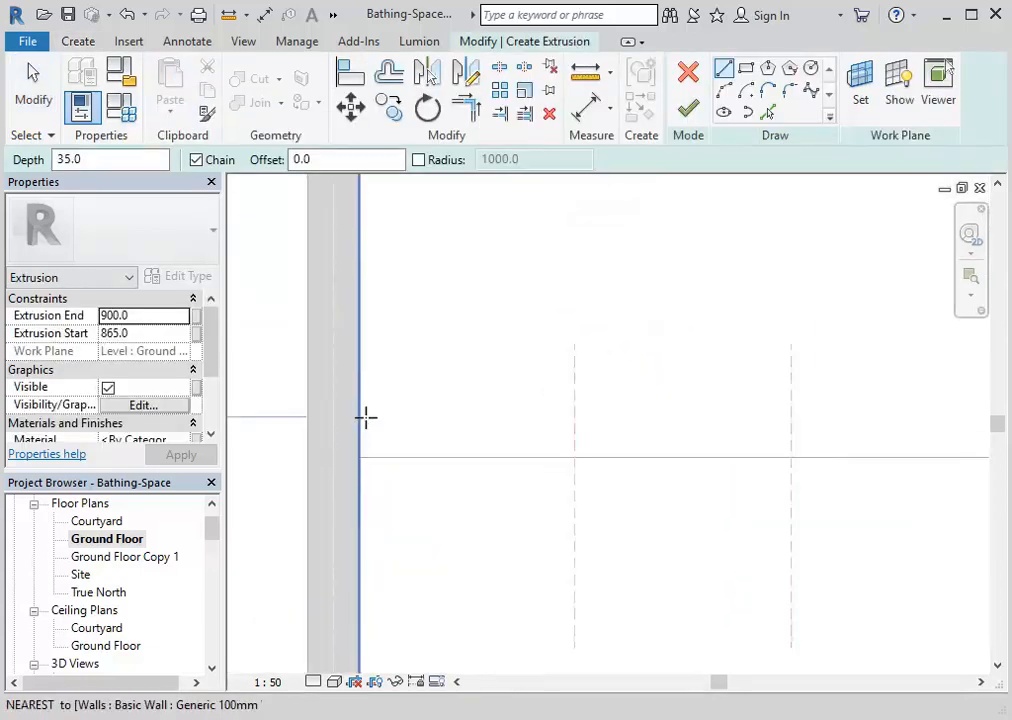
{"action": "left_click", "coordinate": [746, 68]}
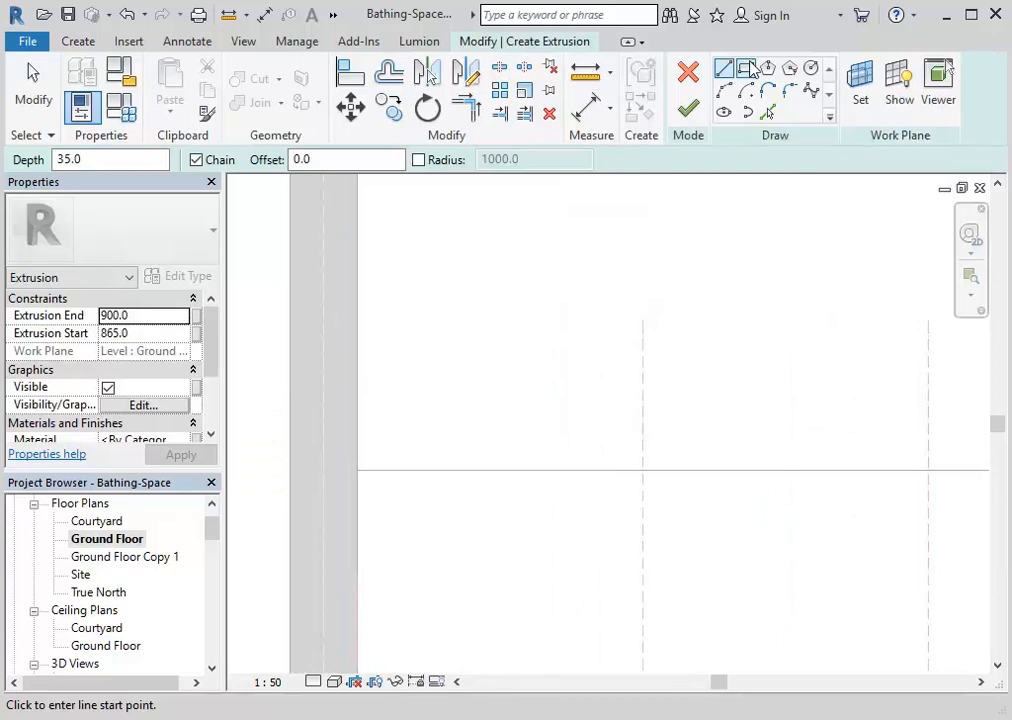
{"action": "left_click", "coordinate": [357, 470]}
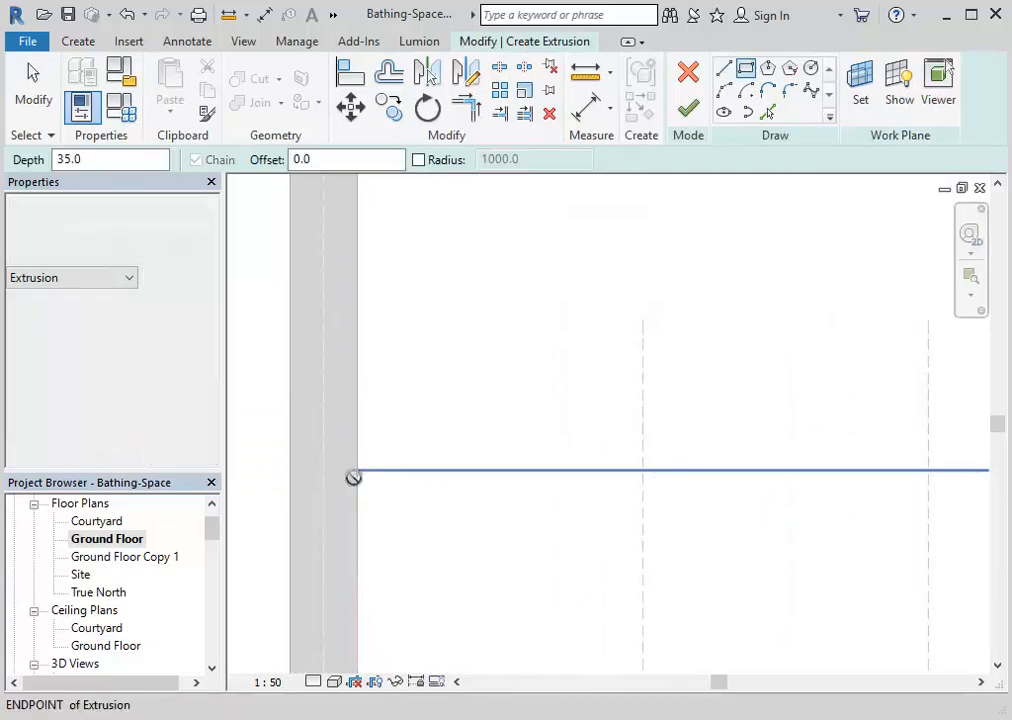
{"action": "left_click", "coordinate": [642, 436]}
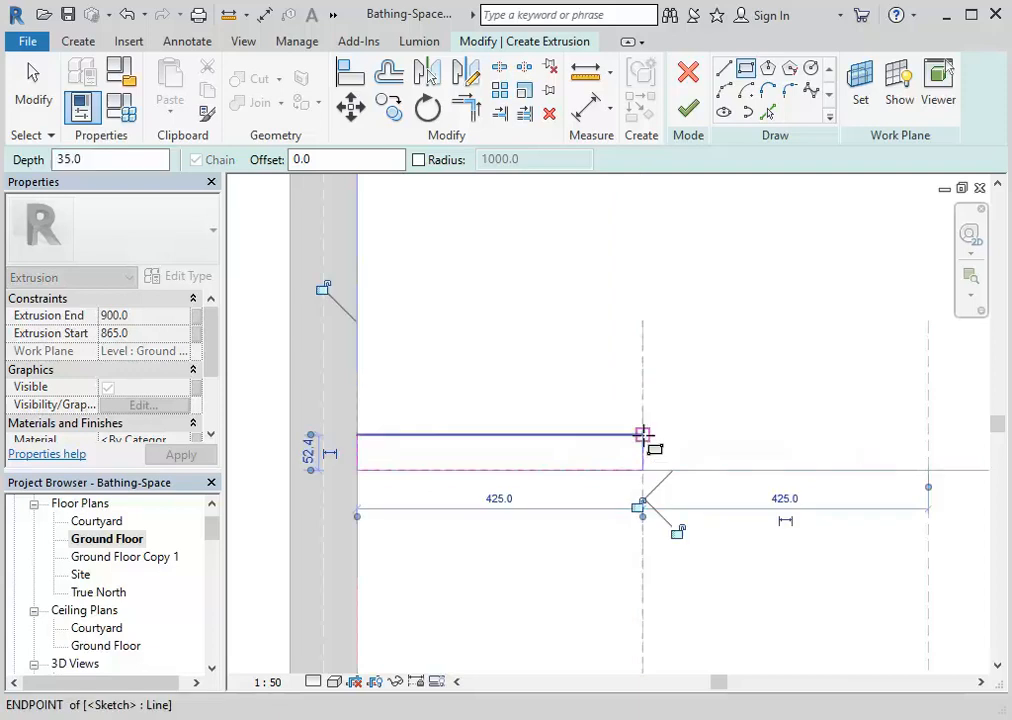
{"action": "right_click", "coordinate": [499, 302]}
{"action": "left_click", "coordinate": [540, 319]}
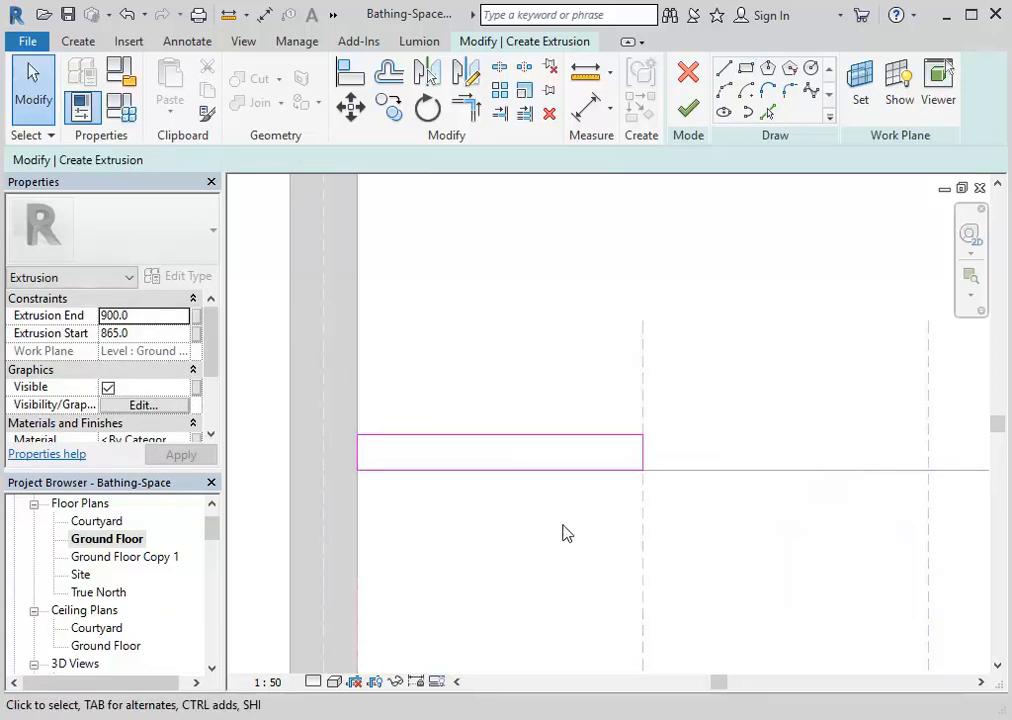
Set the door rectangle's thickness to 20 mm by moving its back line
{"action": "left_click", "coordinate": [592, 437]}
{"action": "left_click", "coordinate": [669, 454]}
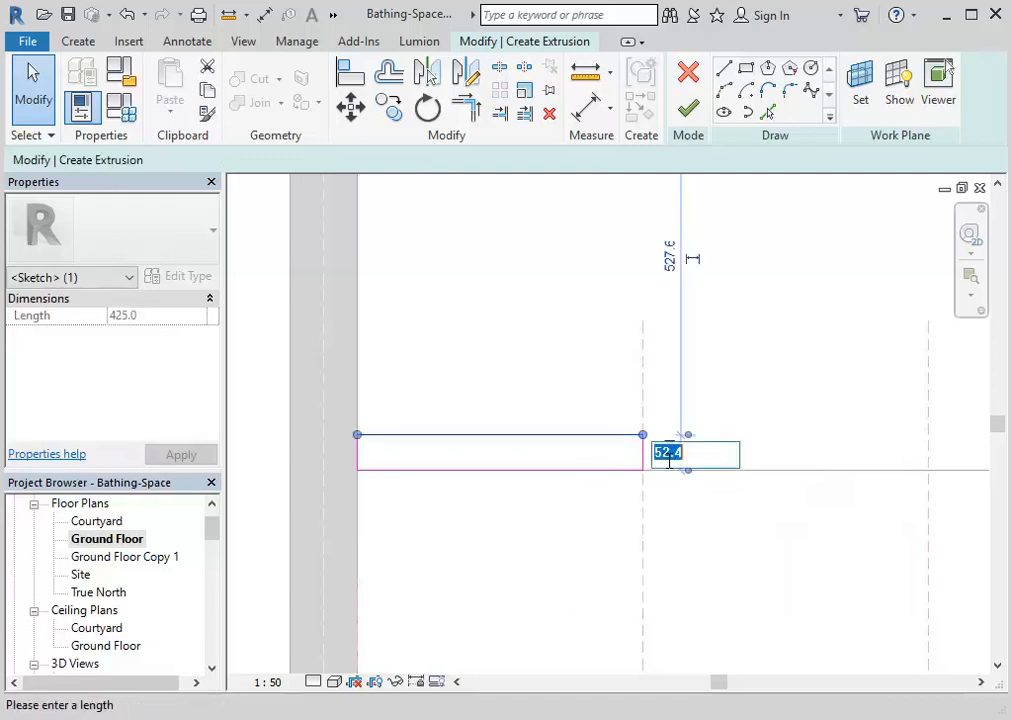
{"action": "type", "text": "20"}
{"action": "key", "text": "Return"}
{"action": "left_click", "coordinate": [578, 542]}
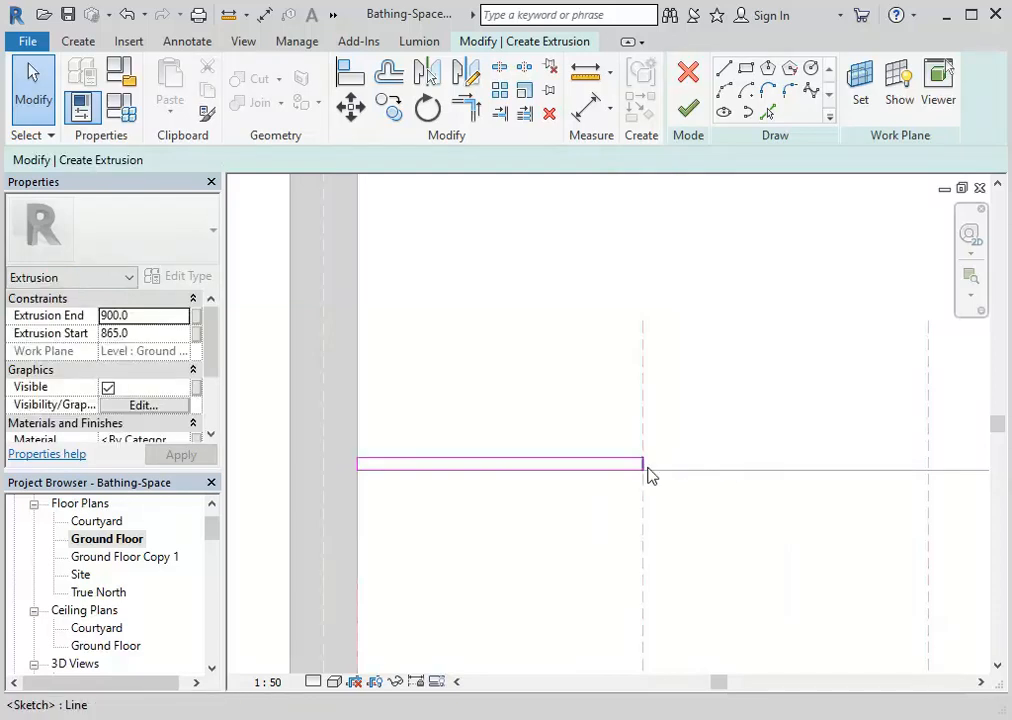
Set the door rectangle's width to 420 mm by moving its end line beside the first reference plane
{"action": "left_click", "coordinate": [643, 468]}
{"action": "left_click", "coordinate": [499, 498]}
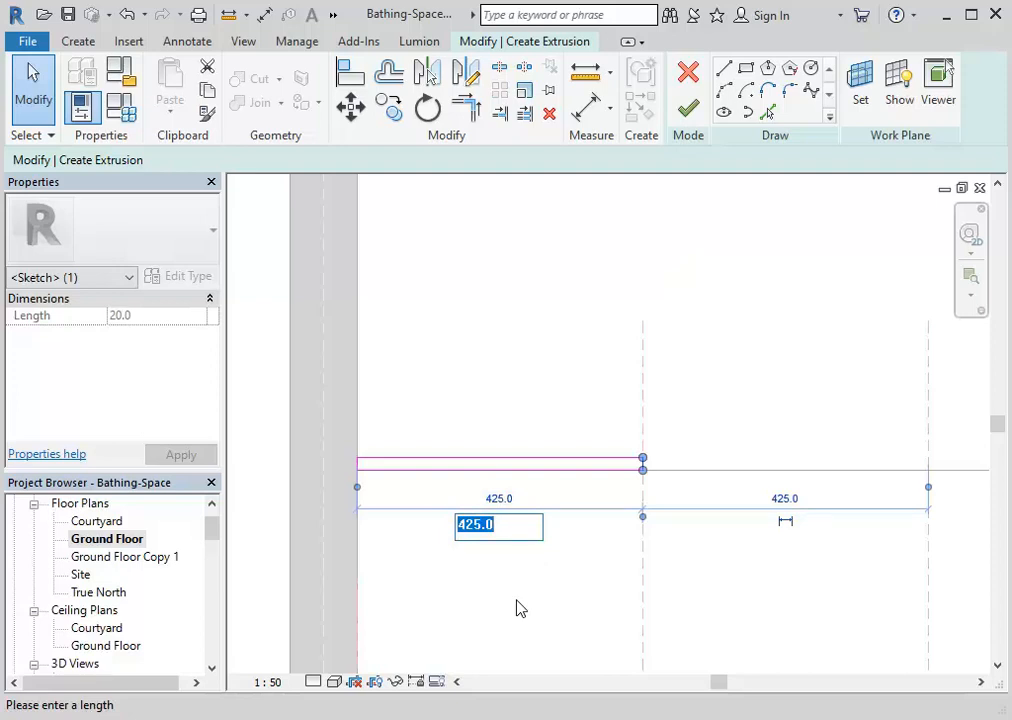
{"action": "type", "text": "420"}
{"action": "key", "text": "Return"}
{"action": "key", "text": "Escape"}
{"action": "scroll", "coordinate": [443, 549], "scroll_direction": "up", "scroll_amount": 1}
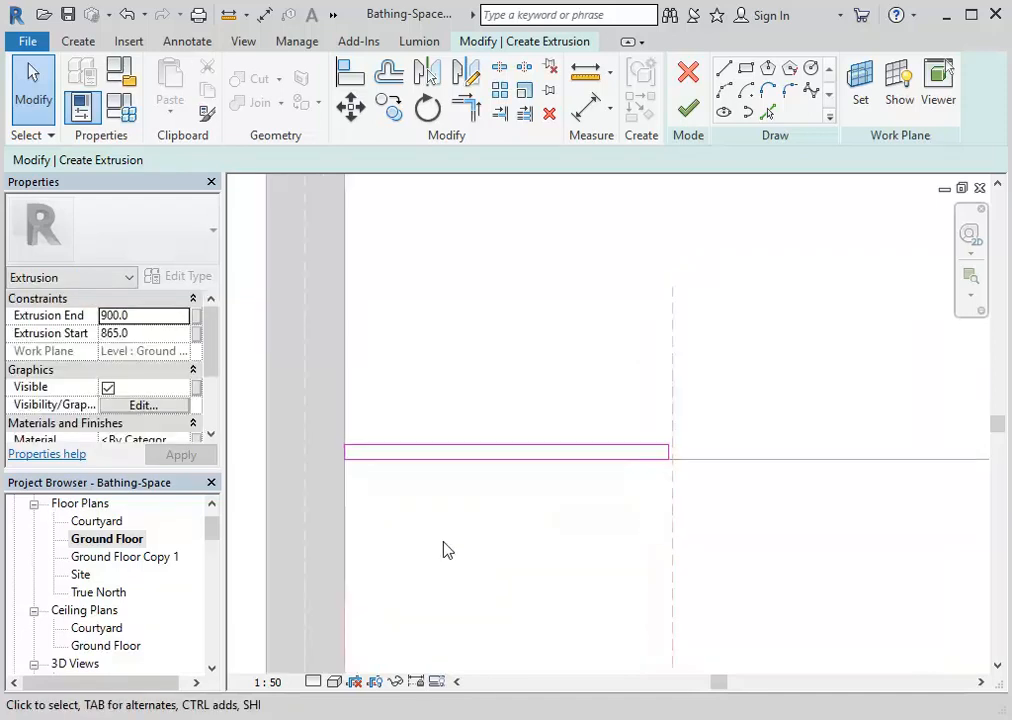
{"action": "scroll", "coordinate": [664, 459], "scroll_direction": "up", "scroll_amount": 1}
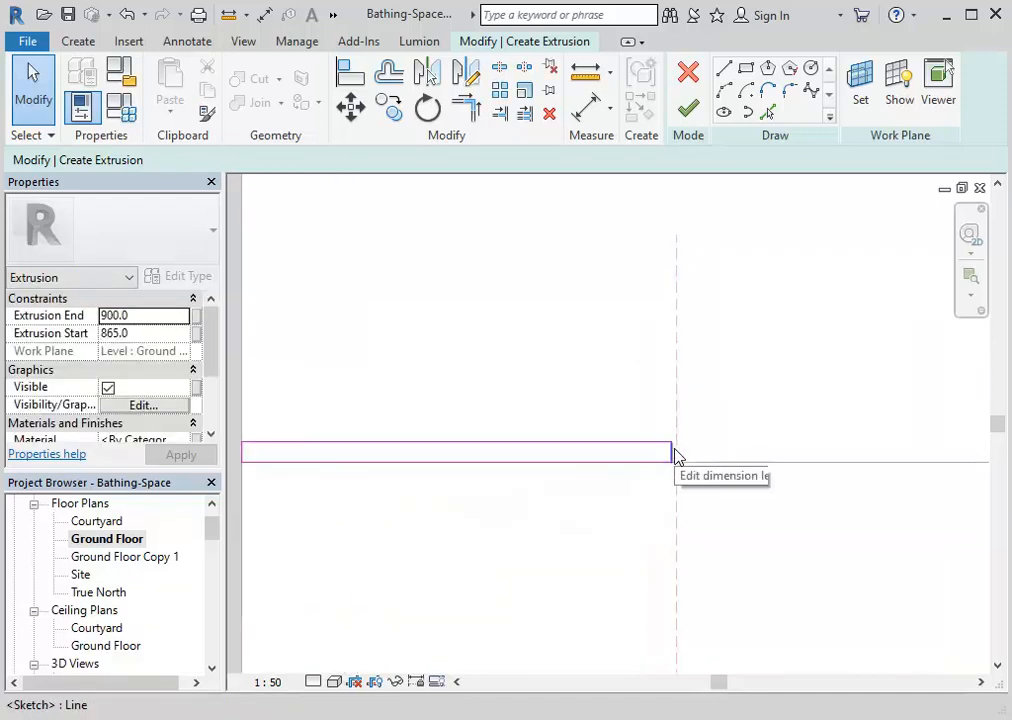
Move the whole door rectangle 2.5 mm horizontally away from the partition face toward the first reference plane
{"action": "scroll", "coordinate": [413, 476], "scroll_direction": "down", "scroll_amount": 1}
{"action": "middle_click_drag", "start_coordinate": [413, 476], "coordinate": [437, 484]}
{"action": "mouse_move", "coordinate": [250, 405]}
{"action": "left_mouse_down"}
{"action": "mouse_move", "coordinate": [296, 427]}
{"action": "mouse_move", "coordinate": [703, 537]}
{"action": "left_mouse_up"}
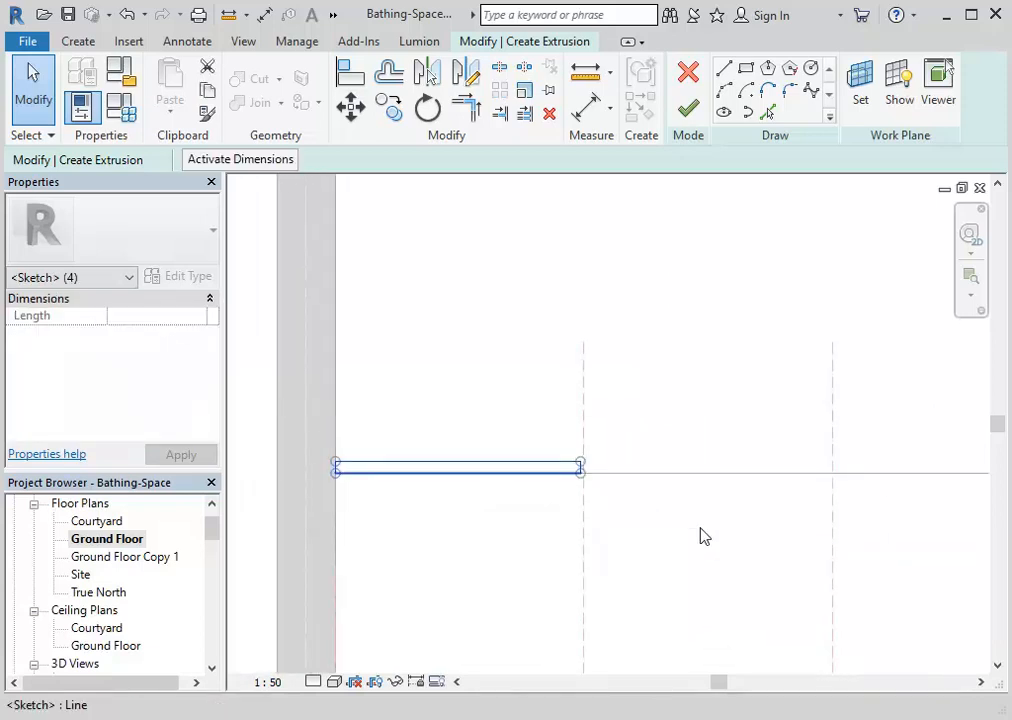
{"action": "middle_click_drag", "start_coordinate": [373, 549], "coordinate": [420, 488]}
{"action": "scroll", "coordinate": [510, 457], "scroll_direction": "up", "scroll_amount": 1}
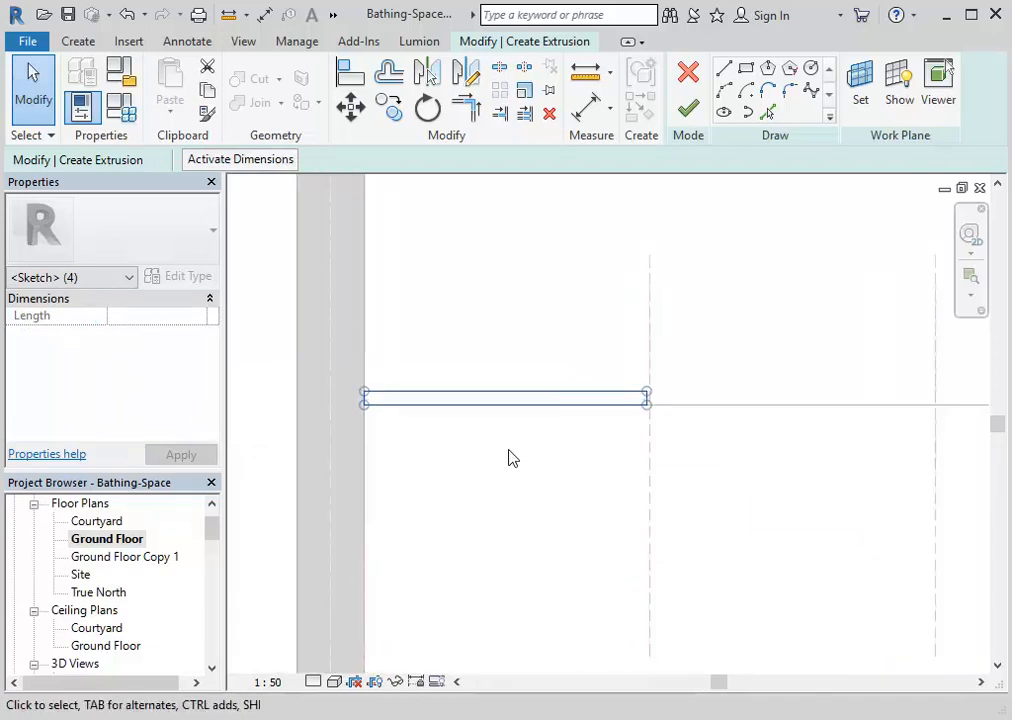
{"action": "scroll", "coordinate": [508, 450], "scroll_direction": "up", "scroll_amount": 1}
{"action": "scroll", "coordinate": [510, 452], "scroll_direction": "down", "scroll_amount": 1}
{"action": "mouse_move", "coordinate": [524, 464]}
{"action": "middle_mouse_down"}
{"action": "mouse_move", "coordinate": [565, 484]}
{"action": "mouse_move", "coordinate": [542, 474]}
{"action": "middle_mouse_up"}
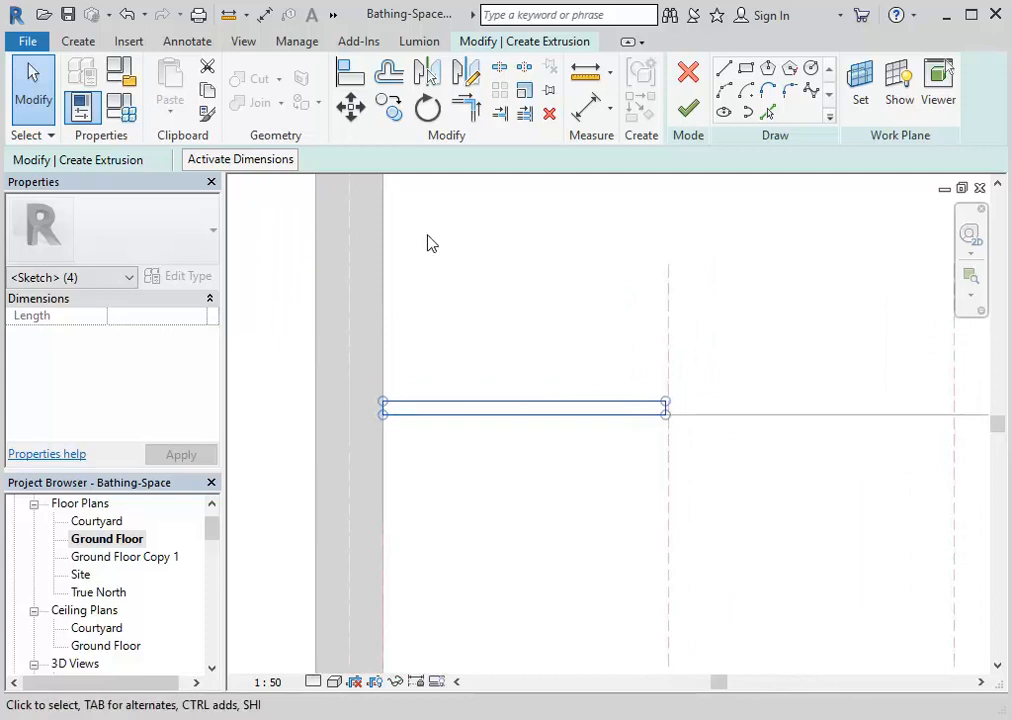
{"action": "left_click", "coordinate": [351, 110]}
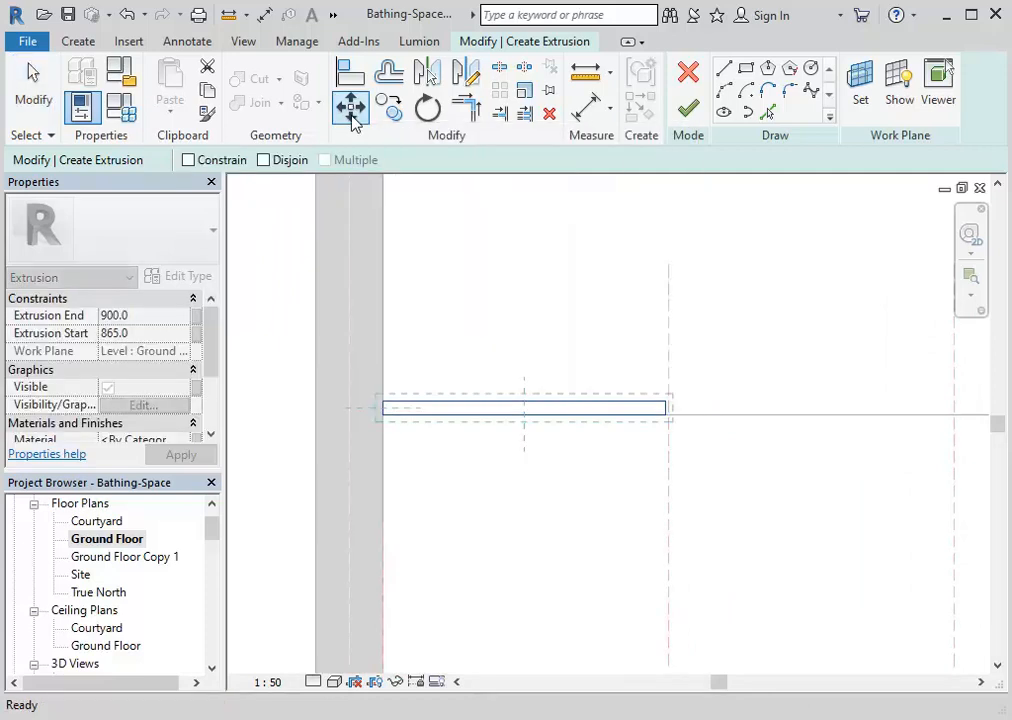
{"action": "left_click", "coordinate": [444, 524]}
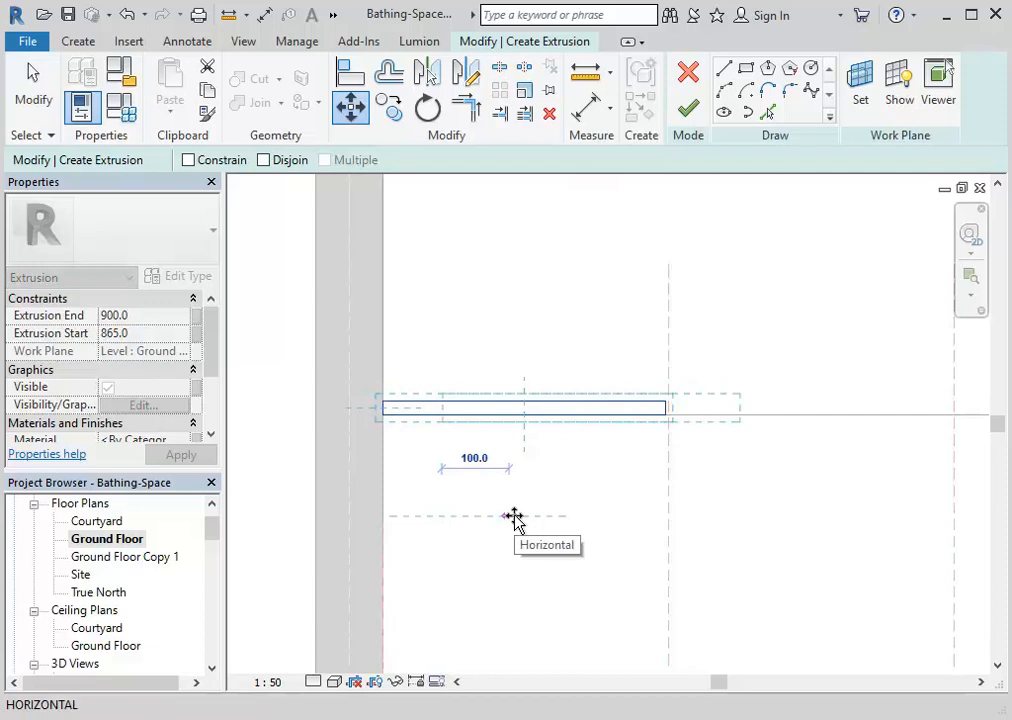
{"action": "type", "text": "2.5"}
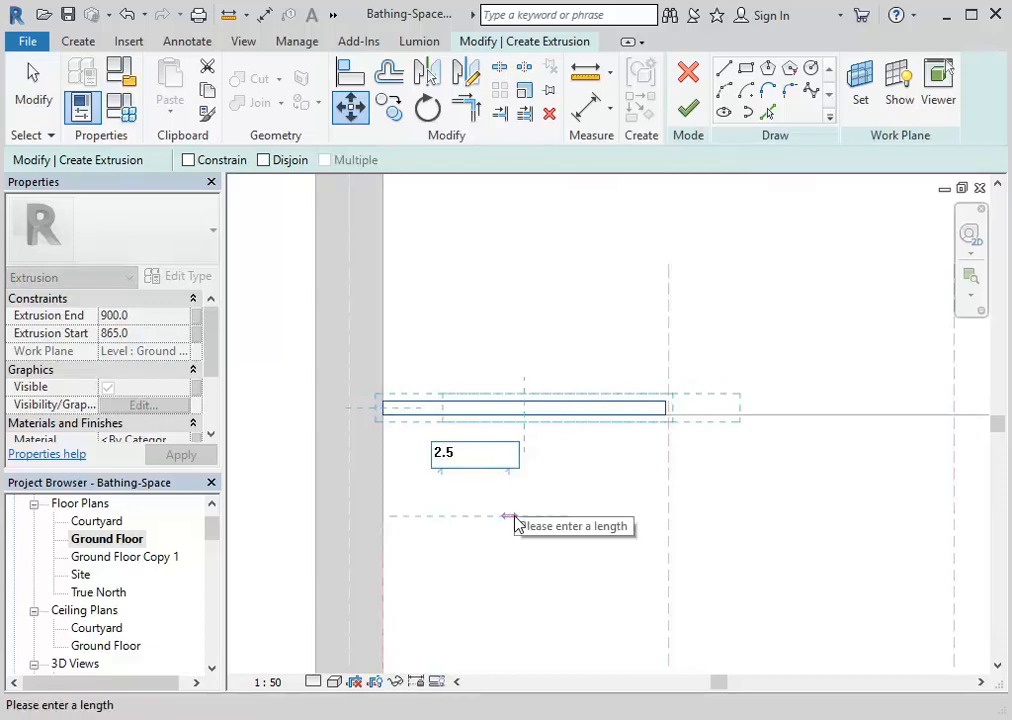
{"action": "key", "text": "Return"}
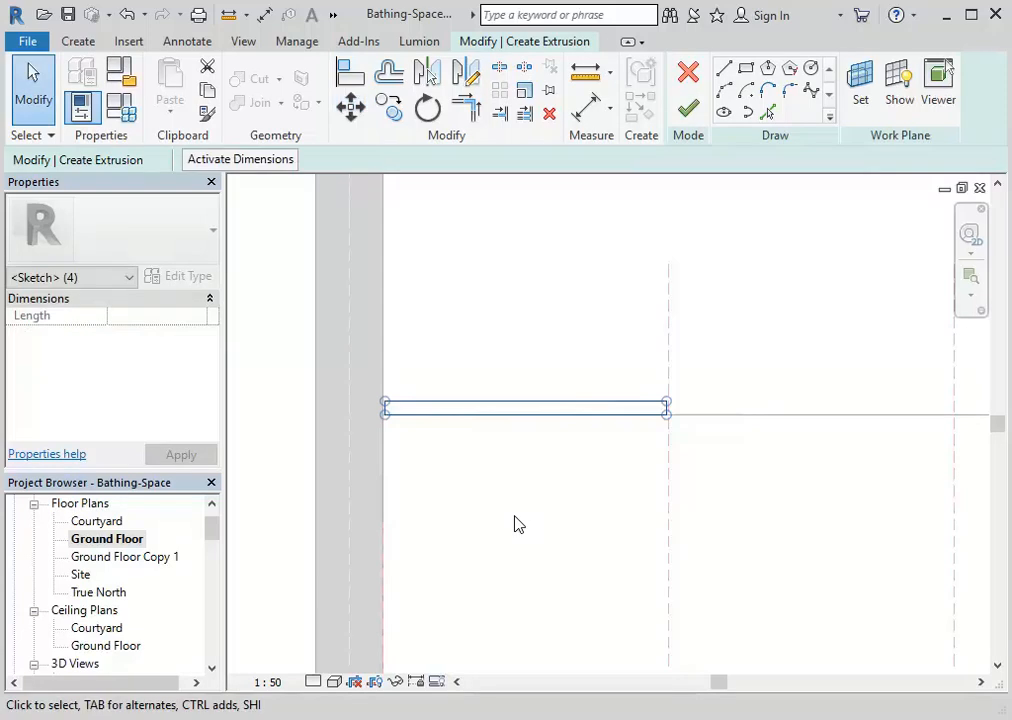
{"action": "key", "text": "Escape"}
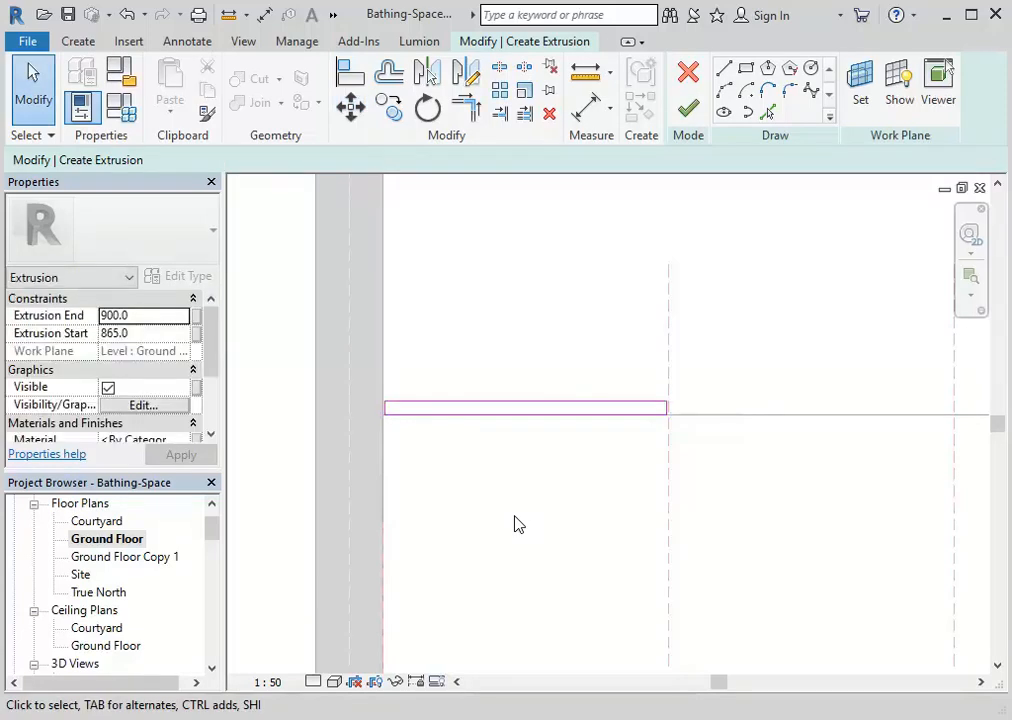
{"action": "scroll", "coordinate": [517, 411], "scroll_direction": "up", "scroll_amount": 5}
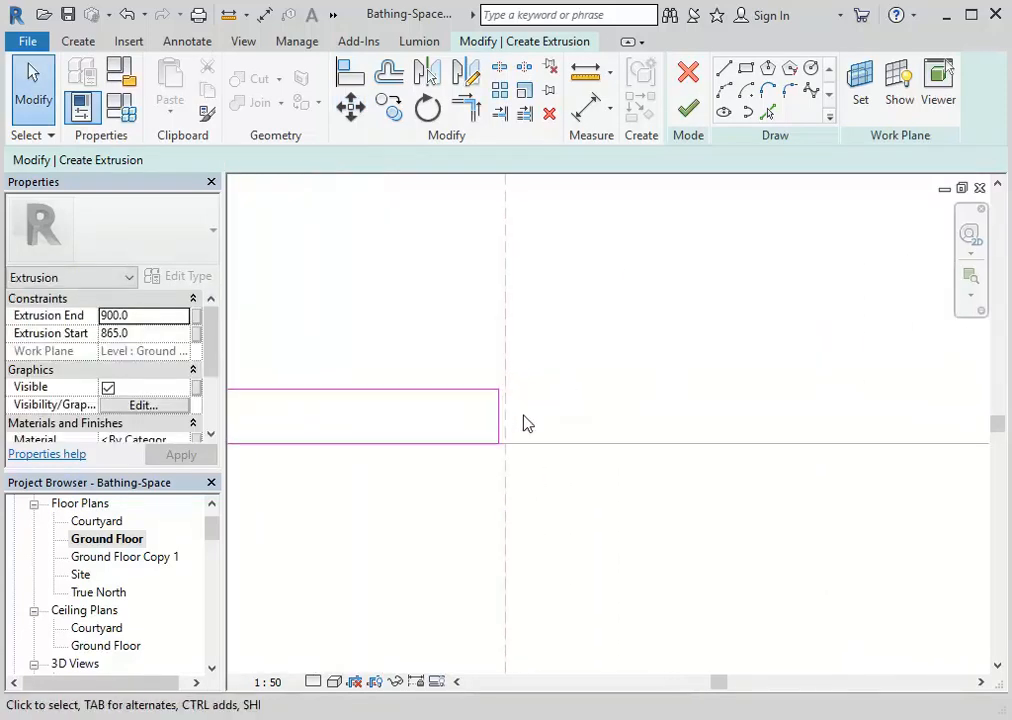
{"action": "middle_click_drag", "start_coordinate": [497, 363], "coordinate": [438, 361]}
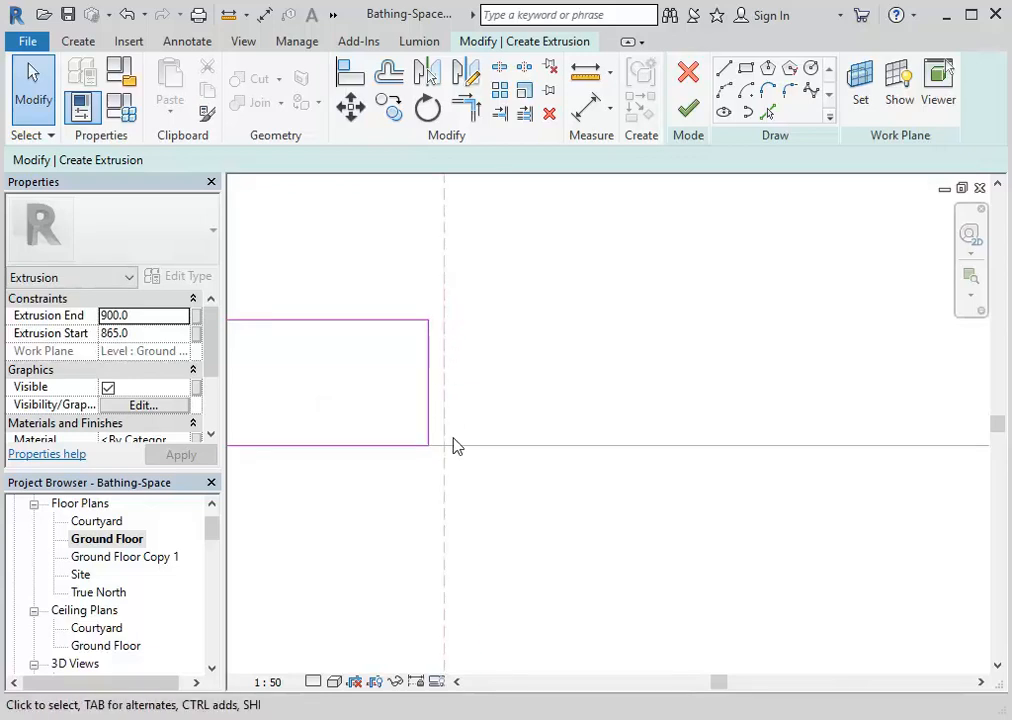
{"action": "scroll", "coordinate": [463, 350], "scroll_direction": "up", "scroll_amount": 3}
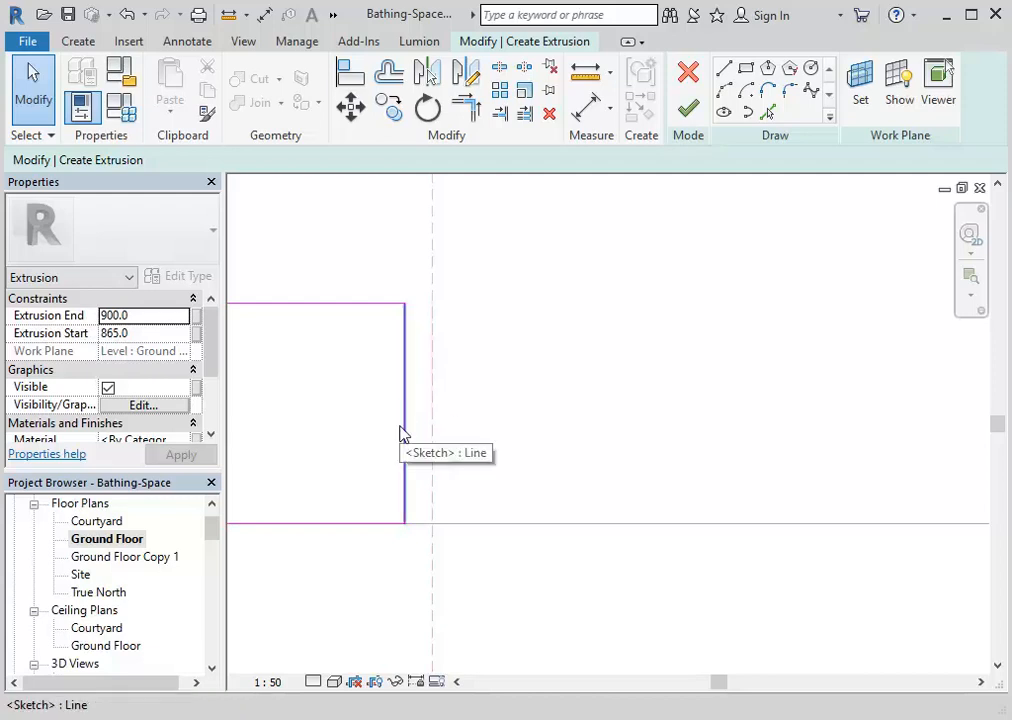
{"action": "scroll", "coordinate": [402, 434], "scroll_direction": "down", "scroll_amount": 8}
{"action": "middle_click_drag", "start_coordinate": [404, 434], "coordinate": [529, 403]}
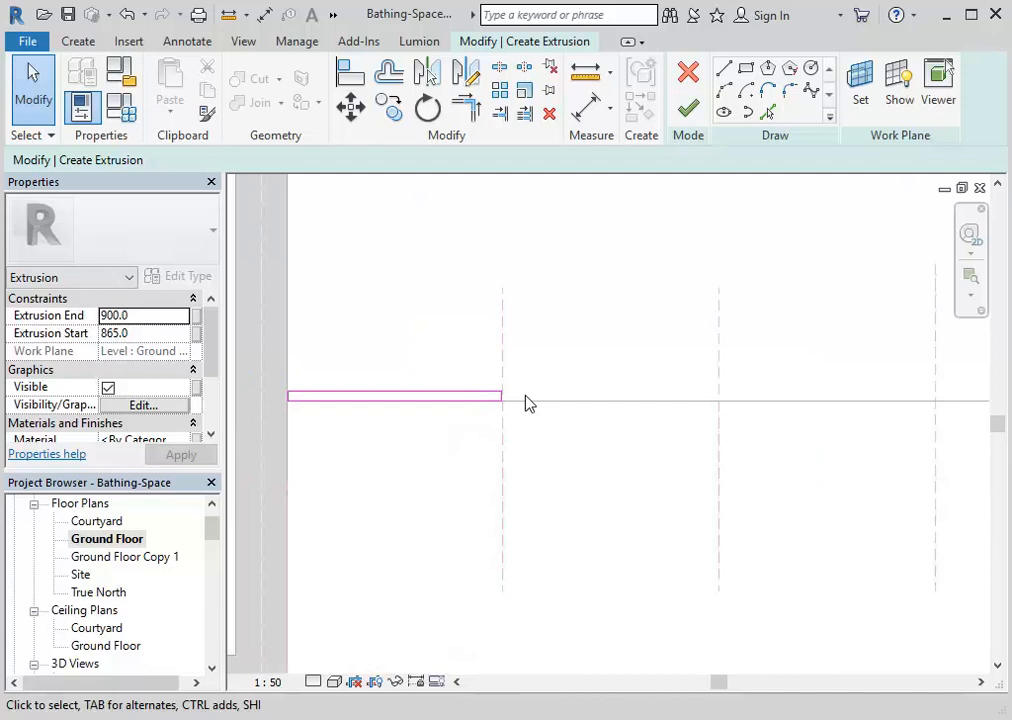
{"action": "middle_click_drag", "start_coordinate": [424, 510], "coordinate": [442, 478]}
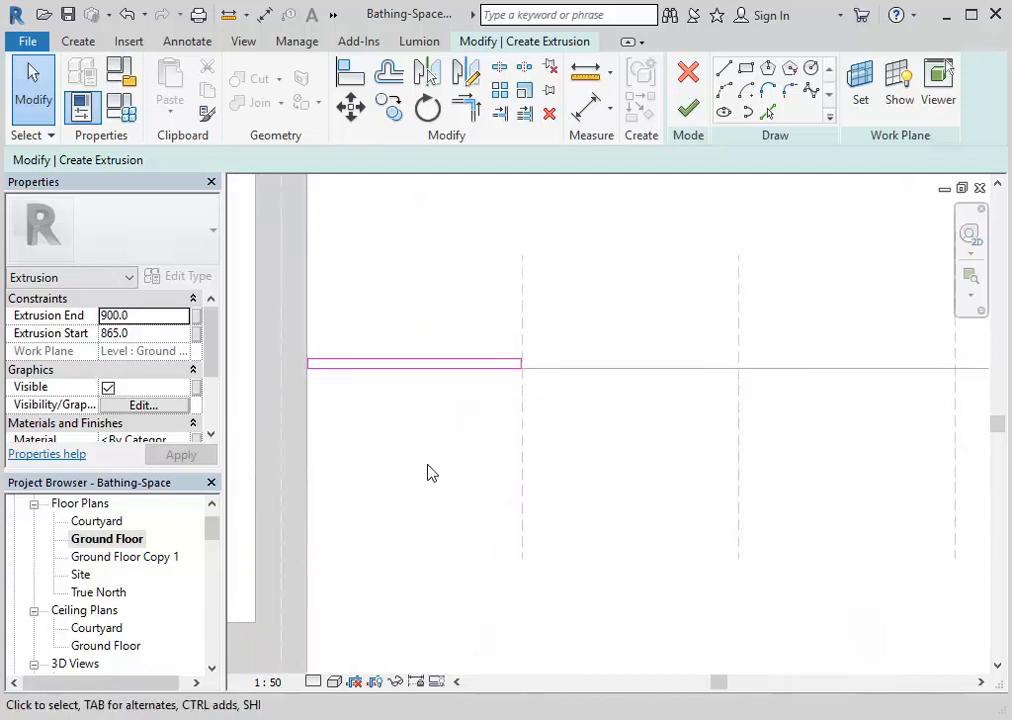
{"action": "left_click_drag", "start_coordinate": [264, 327], "coordinate": [603, 404]}
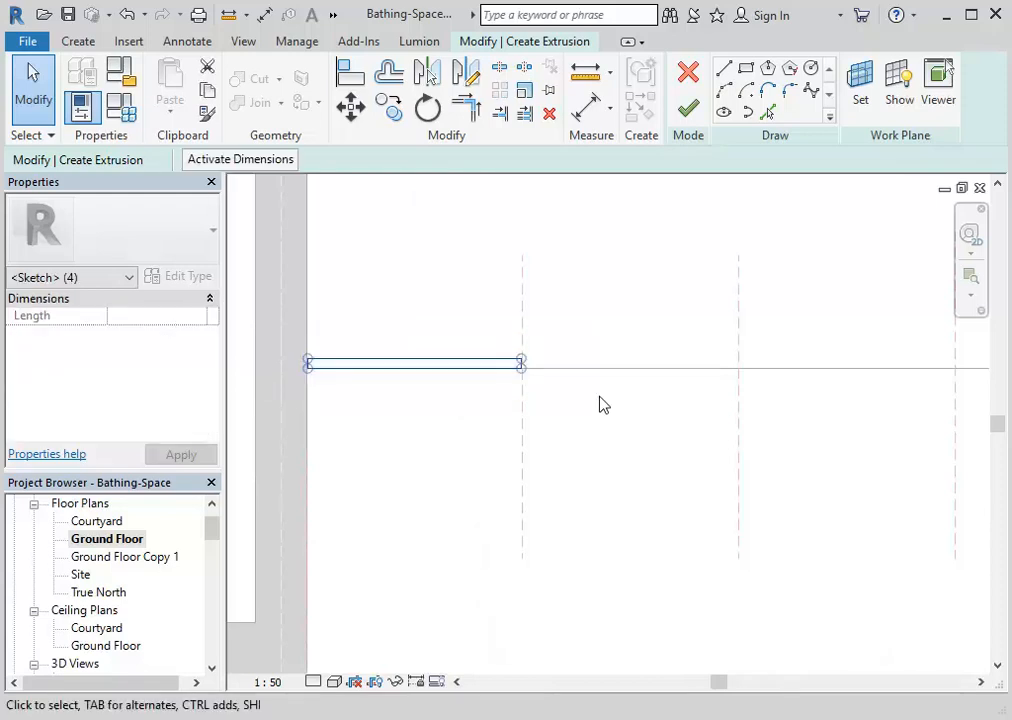
{"action": "left_click", "coordinate": [352, 110]}
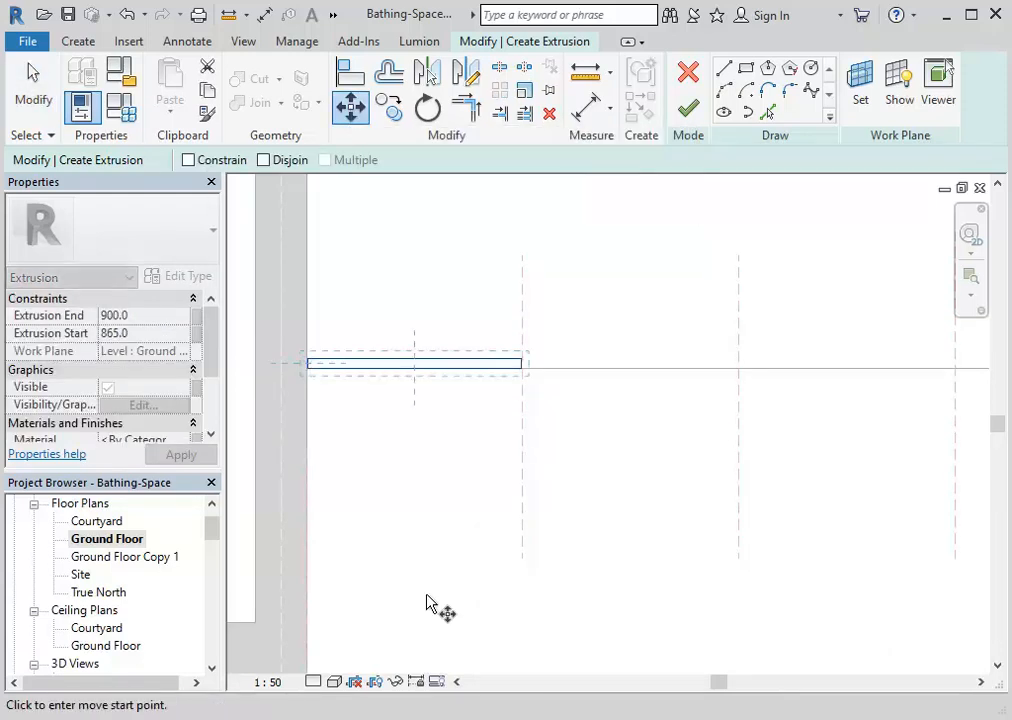
{"action": "left_click", "coordinate": [376, 509]}
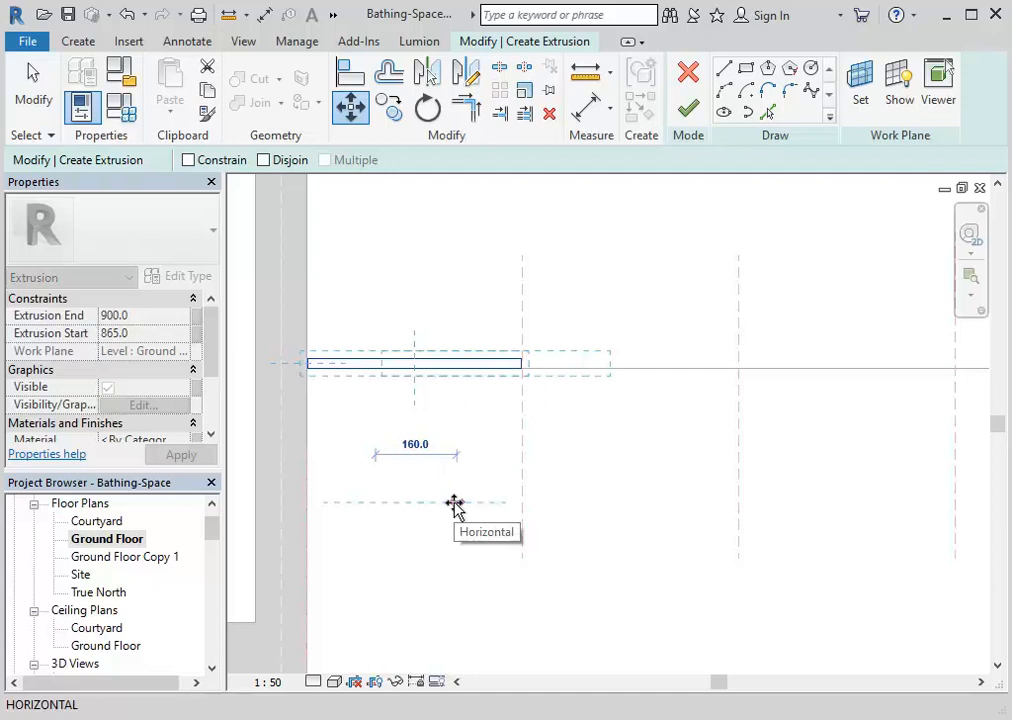
{"action": "key", "text": "Escape"}
{"action": "key", "text": "Escape"}
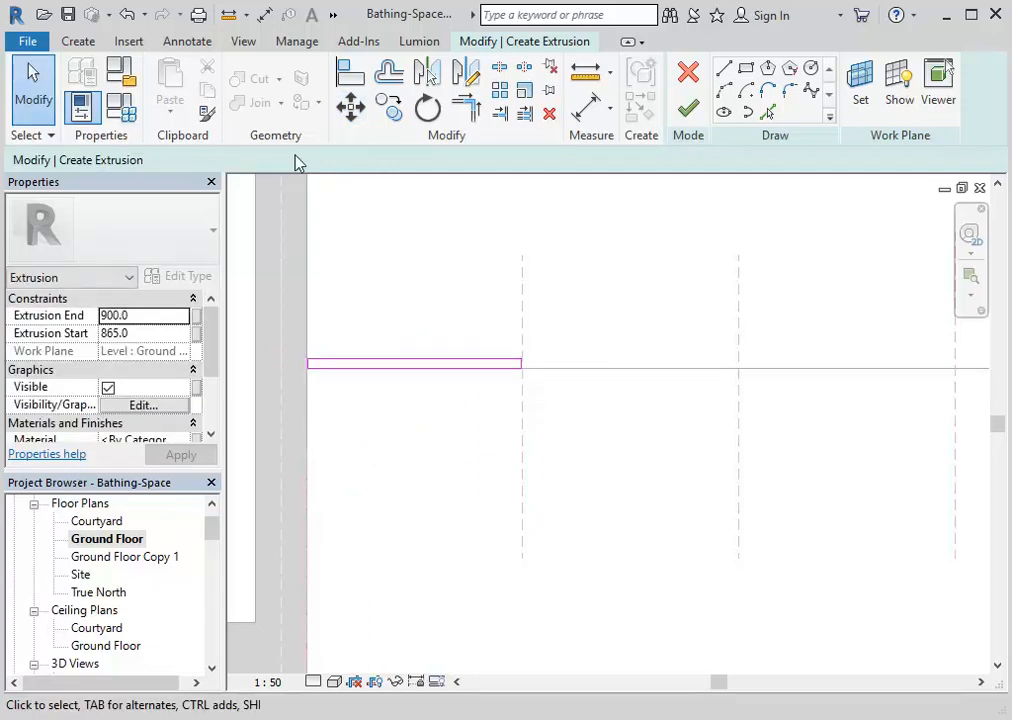
Set the door extrusion's start to 100 mm and its end to 860 mm
{"action": "left_click", "coordinate": [146, 333]}
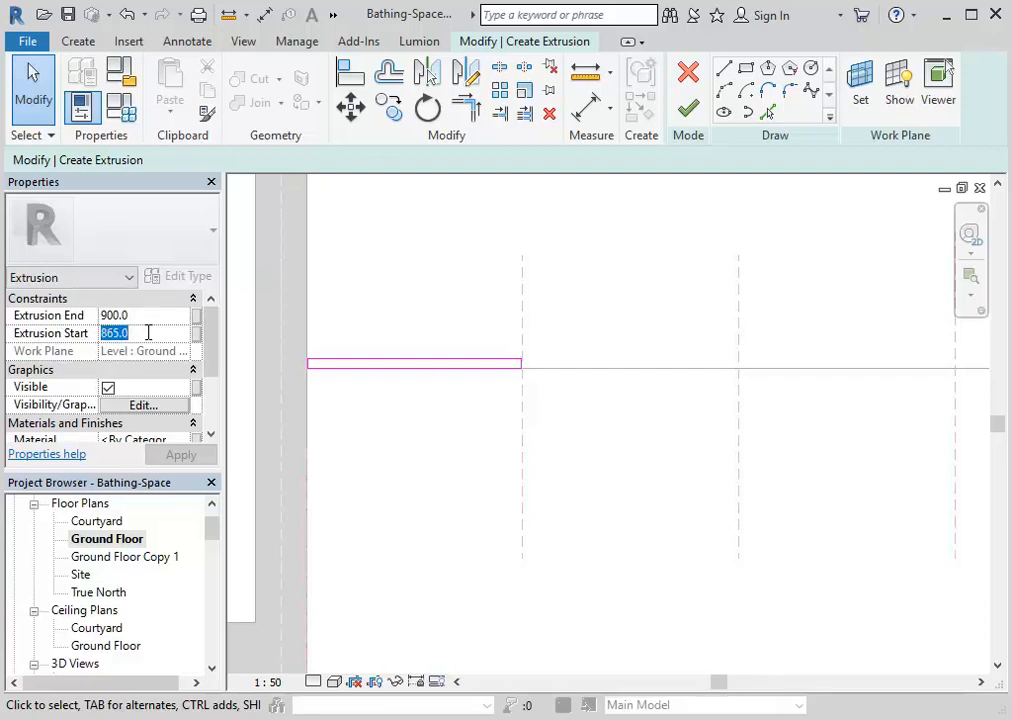
{"action": "left_click", "coordinate": [148, 332]}
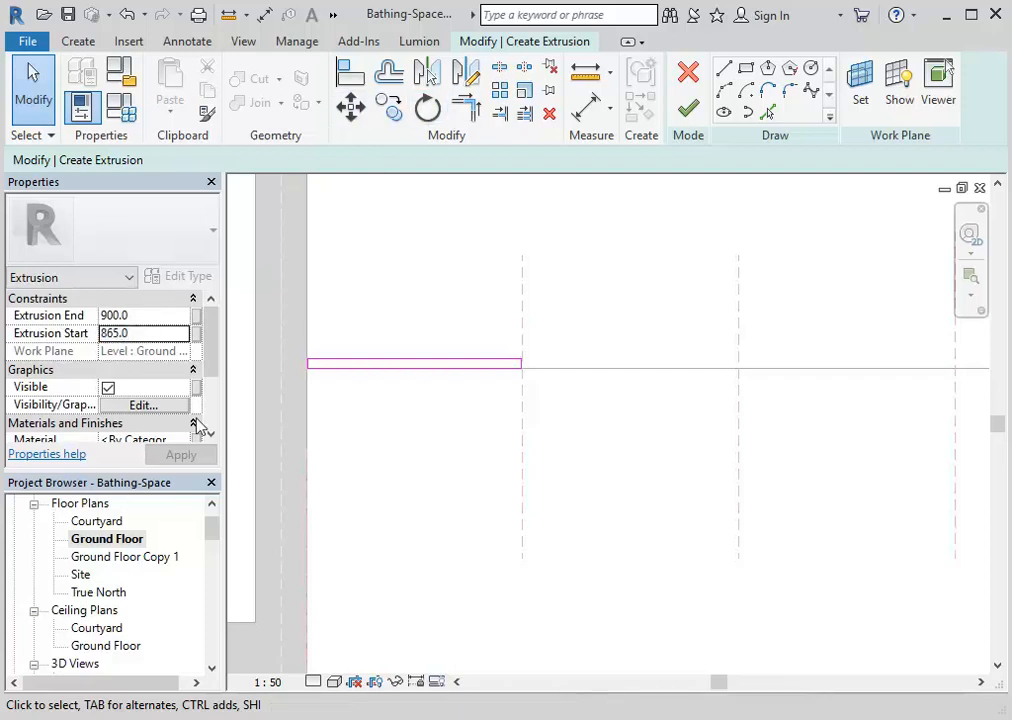
{"action": "double_click", "coordinate": [156, 335]}
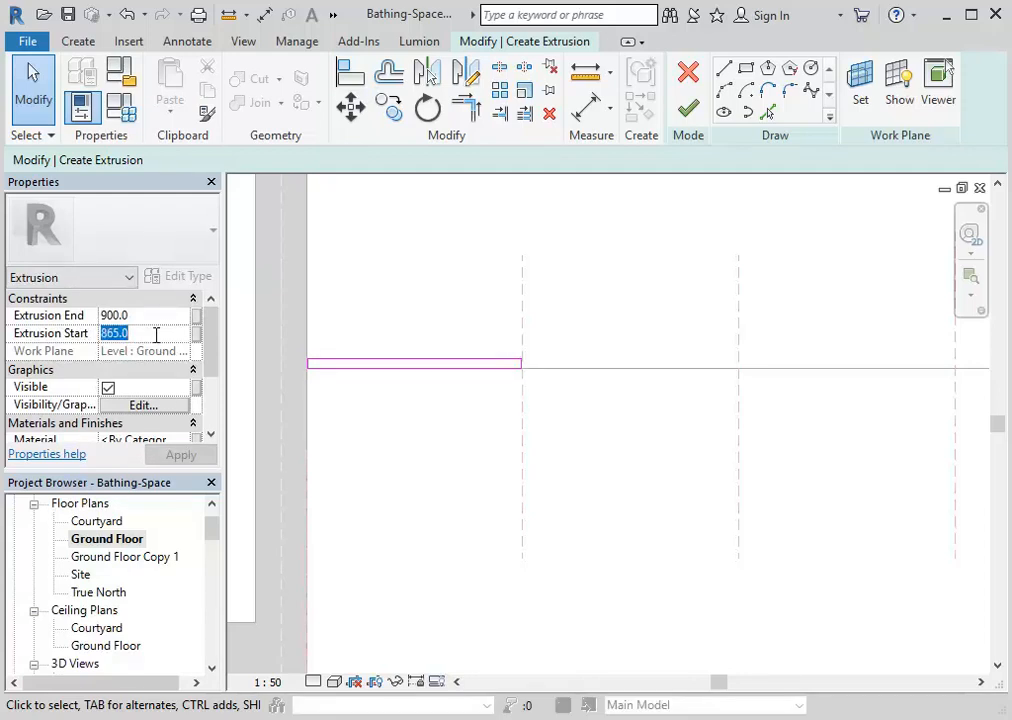
{"action": "type", "text": "1000"}
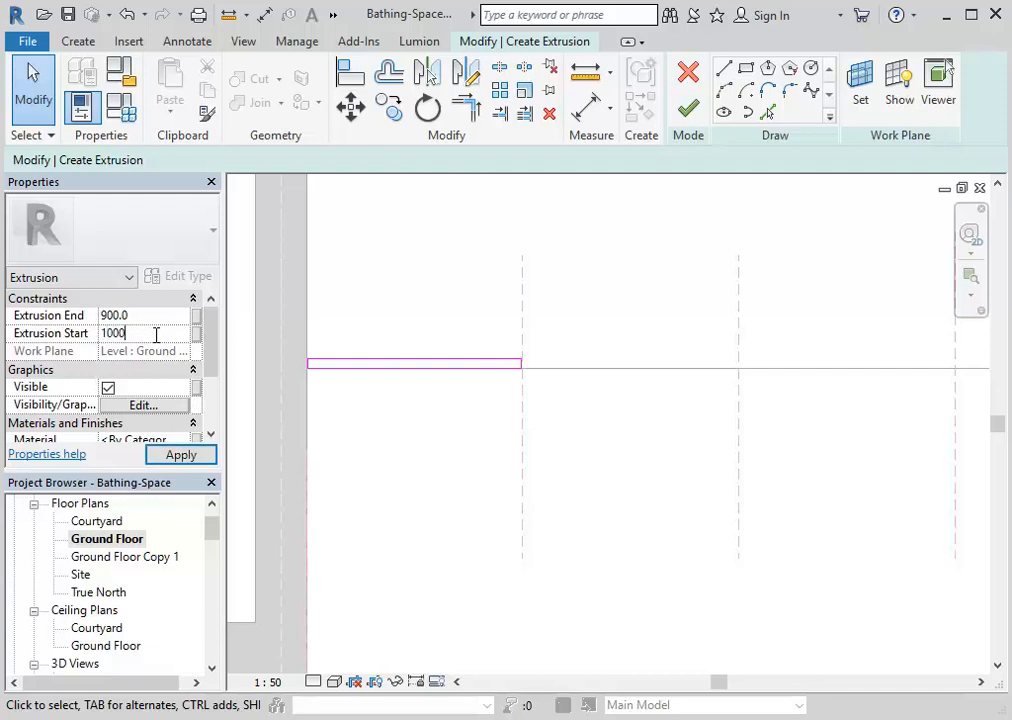
{"action": "key", "text": "BackSpace"}
{"action": "key", "text": "Return"}
{"action": "left_click", "coordinate": [158, 315]}
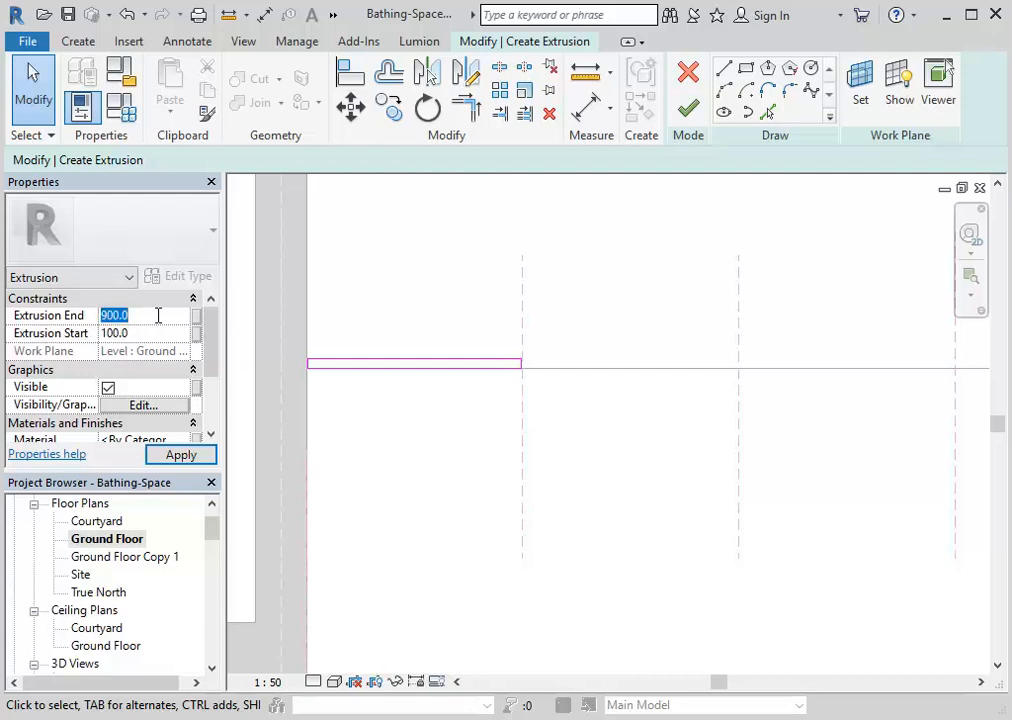
{"action": "type", "text": "860"}
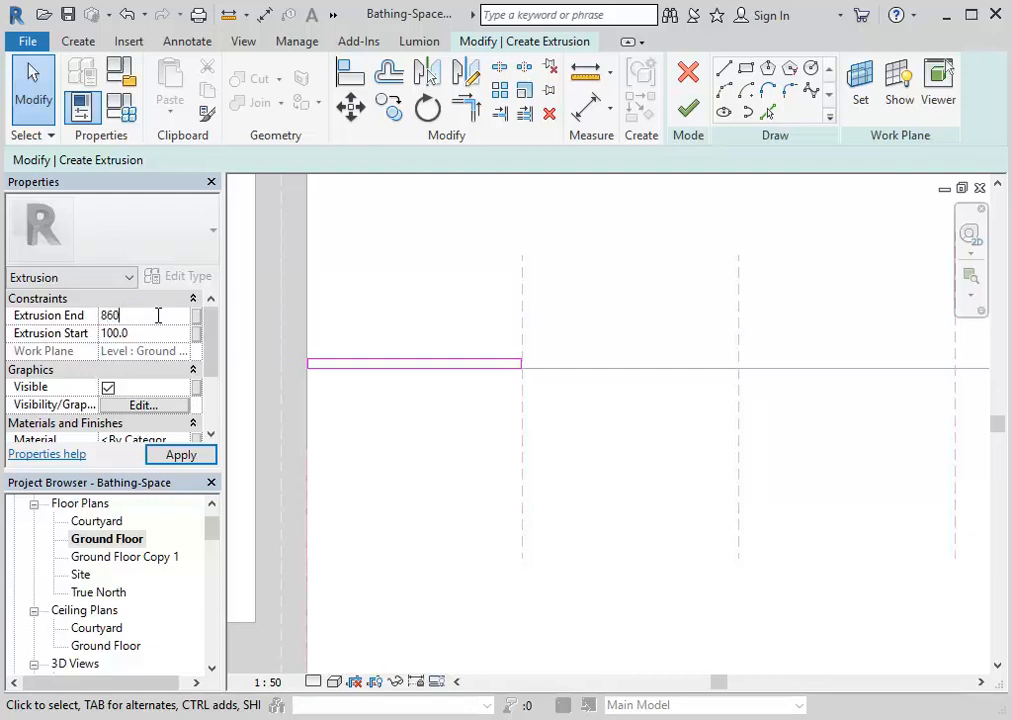
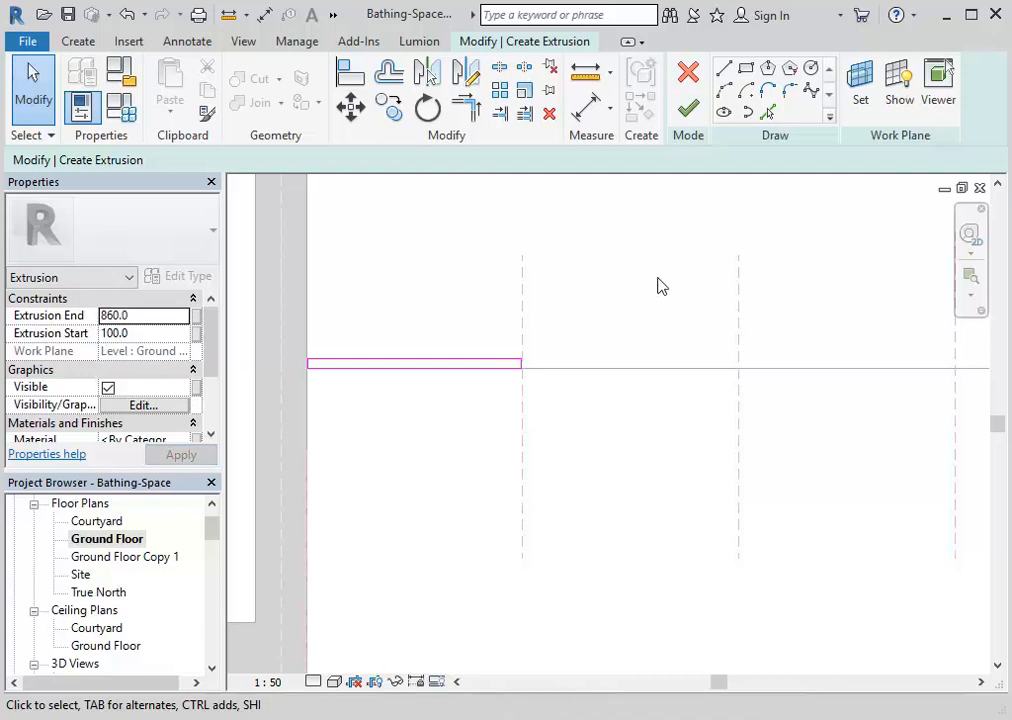
Copy the existing door panel rectangle in Multiple mode, from the front line's endpoint at the wall to the first intermediate reference plane
{"action": "scroll", "coordinate": [657, 287], "scroll_direction": "down", "scroll_amount": 1}
{"action": "middle_click_drag", "start_coordinate": [657, 287], "coordinate": [506, 316]}
{"action": "scroll", "coordinate": [508, 317], "scroll_direction": "down", "scroll_amount": 3}
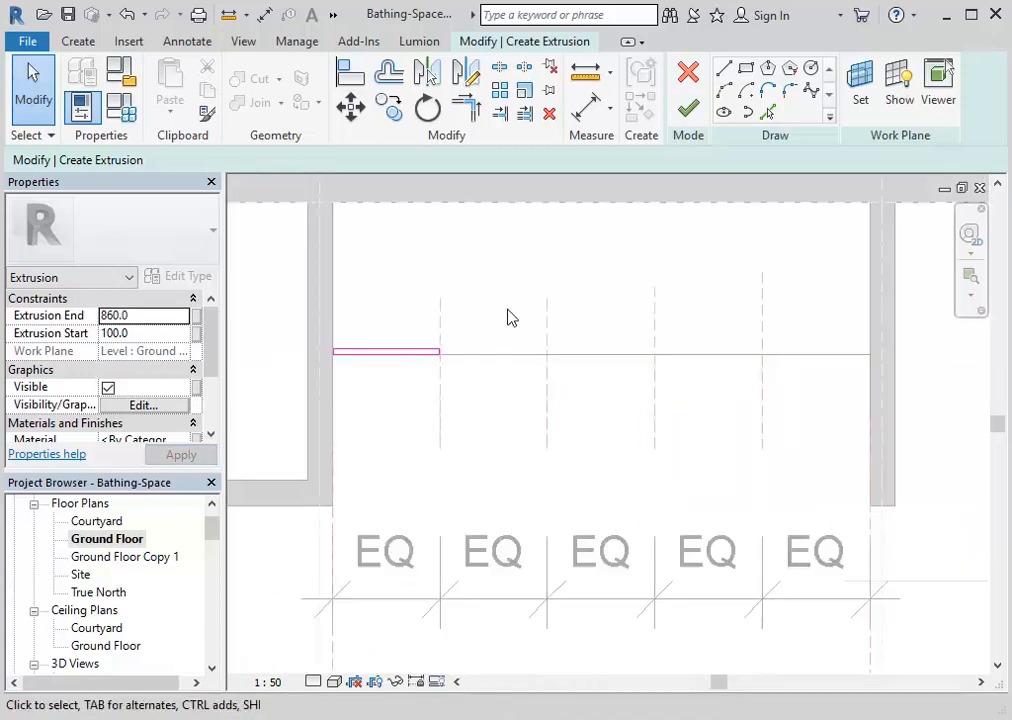
{"action": "scroll", "coordinate": [328, 336], "scroll_direction": "up", "scroll_amount": 2}
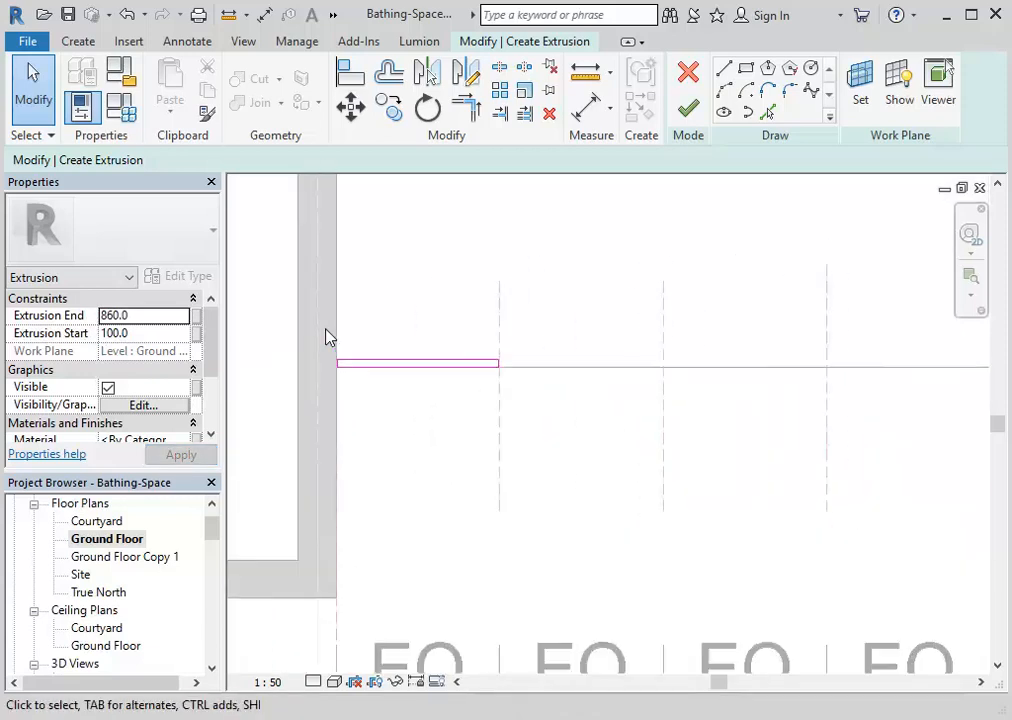
{"action": "middle_click_drag", "start_coordinate": [324, 336], "coordinate": [269, 332]}
{"action": "scroll", "coordinate": [269, 332], "scroll_direction": "up", "scroll_amount": 1}
{"action": "mouse_move", "coordinate": [270, 326]}
{"action": "left_mouse_down"}
{"action": "mouse_move", "coordinate": [316, 348]}
{"action": "mouse_move", "coordinate": [562, 404]}
{"action": "left_mouse_up"}
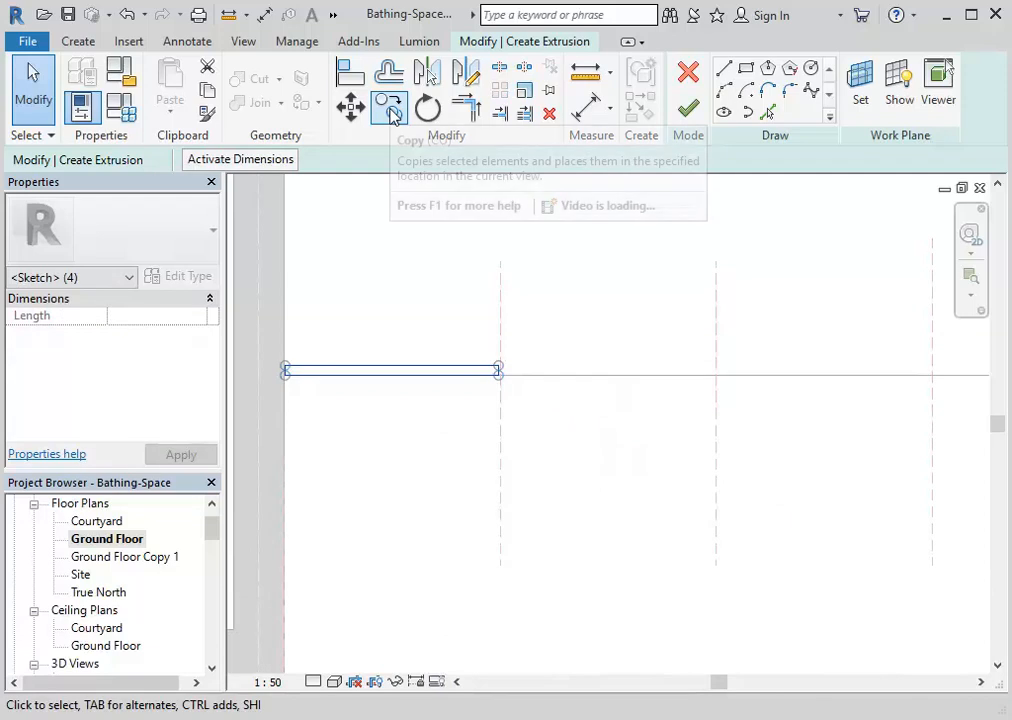
{"action": "left_click", "coordinate": [391, 112]}
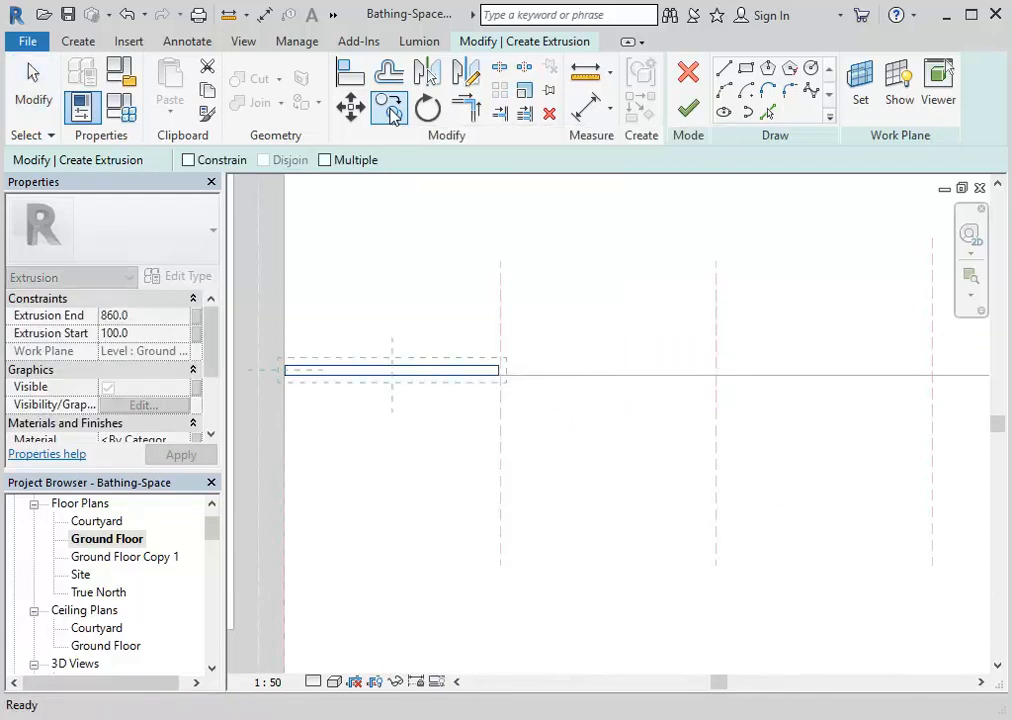
{"action": "left_click", "coordinate": [325, 161]}
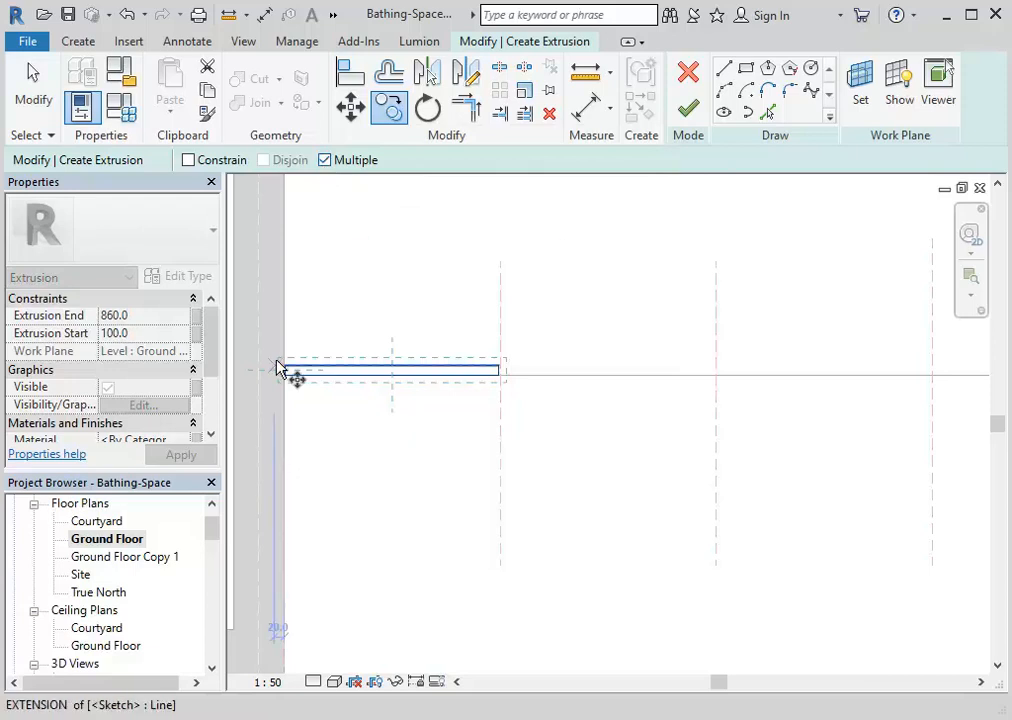
{"action": "scroll", "coordinate": [275, 372], "scroll_direction": "up", "scroll_amount": 6}
{"action": "scroll", "coordinate": [394, 361], "scroll_direction": "up", "scroll_amount": 1}
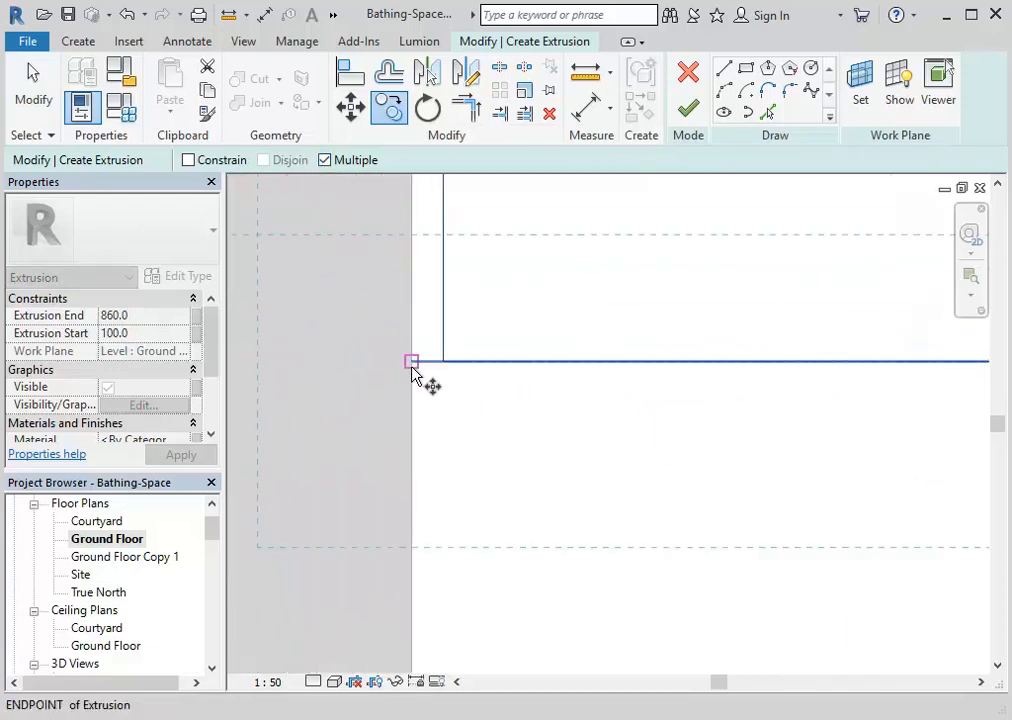
{"action": "scroll", "coordinate": [413, 366], "scroll_direction": "down", "scroll_amount": 1}
{"action": "mouse_move", "coordinate": [413, 366]}
{"action": "middle_mouse_down"}
{"action": "mouse_move", "coordinate": [359, 538]}
{"action": "mouse_move", "coordinate": [312, 522]}
{"action": "mouse_move", "coordinate": [349, 589]}
{"action": "middle_mouse_up"}
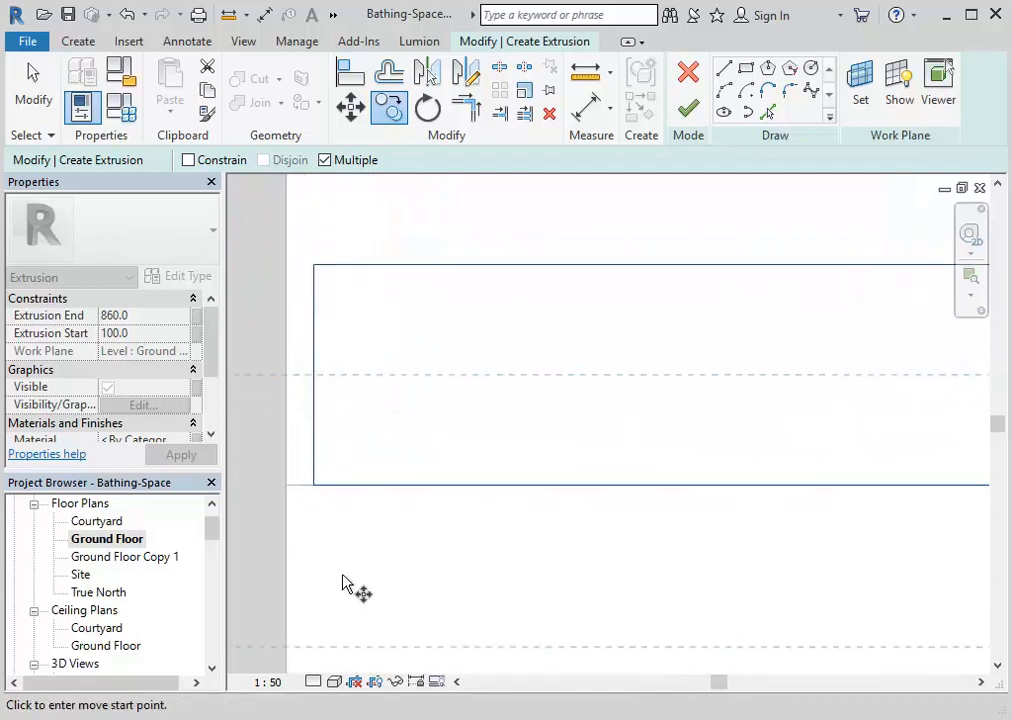
{"action": "left_click", "coordinate": [286, 486]}
{"action": "scroll", "coordinate": [610, 415], "scroll_direction": "up", "scroll_amount": 5}
{"action": "middle_click_drag", "start_coordinate": [606, 430], "coordinate": [344, 385]}
{"action": "middle_click_drag", "start_coordinate": [760, 409], "coordinate": [373, 407]}
{"action": "scroll", "coordinate": [373, 407], "scroll_direction": "down", "scroll_amount": 2}
{"action": "scroll", "coordinate": [632, 385], "scroll_direction": "up", "scroll_amount": 3}
{"action": "scroll", "coordinate": [440, 390], "scroll_direction": "up", "scroll_amount": 2}
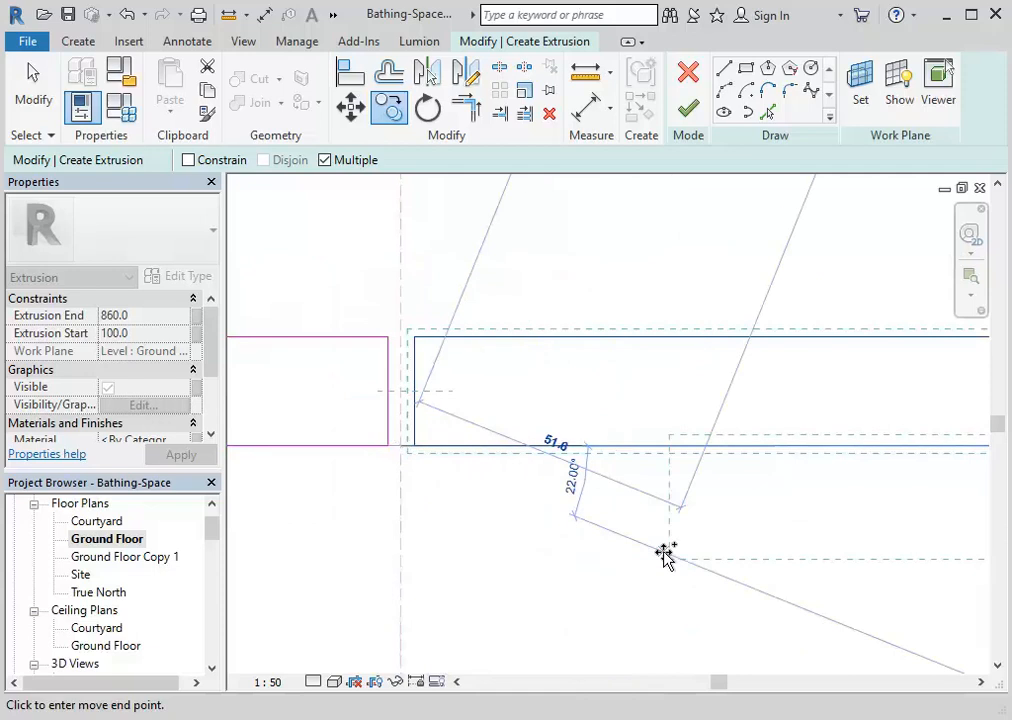
Place another door panel copy where the front line intersects the second intermediate reference plane
{"action": "scroll", "coordinate": [648, 501], "scroll_direction": "down", "scroll_amount": 3}
{"action": "middle_click_drag", "start_coordinate": [629, 499], "coordinate": [527, 452]}
{"action": "scroll", "coordinate": [570, 450], "scroll_direction": "down", "scroll_amount": 2}
{"action": "middle_click_drag", "start_coordinate": [915, 495], "coordinate": [440, 465]}
{"action": "middle_click_drag", "start_coordinate": [700, 396], "coordinate": [551, 377]}
{"action": "scroll", "coordinate": [547, 377], "scroll_direction": "up", "scroll_amount": 4}
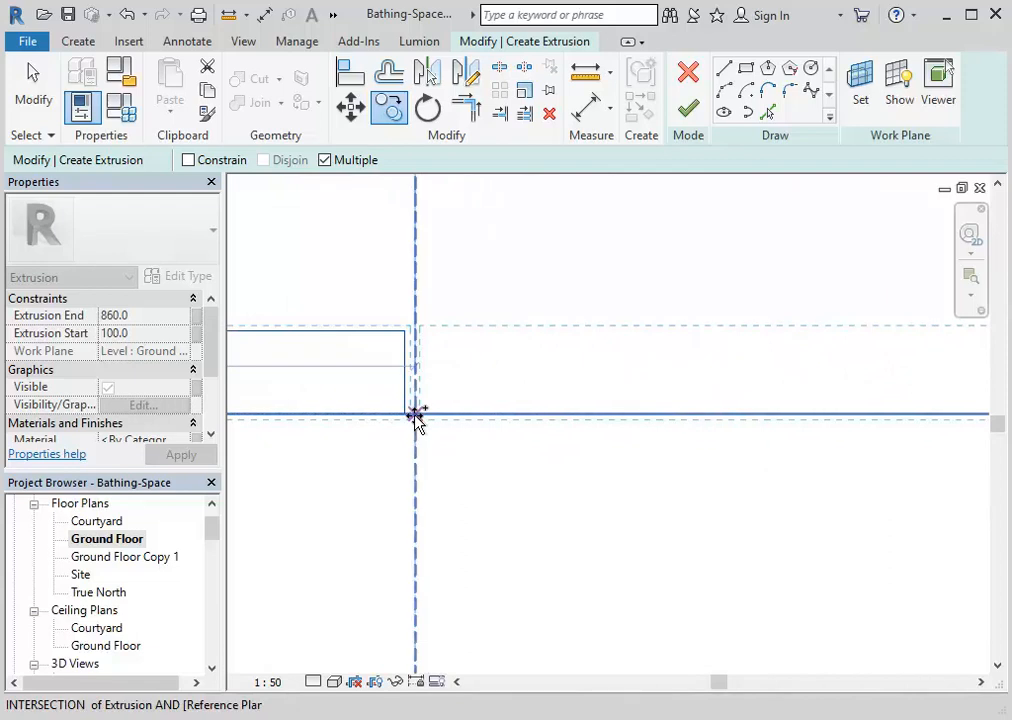
{"action": "left_click", "coordinate": [415, 415]}
Place another door panel copy where the front line intersects the third intermediate reference plane
{"action": "scroll", "coordinate": [572, 462], "scroll_direction": "down", "scroll_amount": 2}
{"action": "middle_click_drag", "start_coordinate": [570, 460], "coordinate": [395, 447]}
{"action": "scroll", "coordinate": [682, 478], "scroll_direction": "down", "scroll_amount": 2}
{"action": "middle_click_drag", "start_coordinate": [682, 478], "coordinate": [276, 454]}
{"action": "scroll", "coordinate": [626, 398], "scroll_direction": "up", "scroll_amount": 4}
{"action": "left_click", "coordinate": [601, 436]}
Place the last door panel copy at the fourth intermediate reference plane, end the copying and clear the selection
{"action": "scroll", "coordinate": [648, 478], "scroll_direction": "down", "scroll_amount": 2}
{"action": "middle_click_drag", "start_coordinate": [648, 478], "coordinate": [275, 470]}
{"action": "scroll", "coordinate": [684, 470], "scroll_direction": "down", "scroll_amount": 1}
{"action": "middle_click_drag", "start_coordinate": [684, 470], "coordinate": [494, 487]}
{"action": "scroll", "coordinate": [532, 413], "scroll_direction": "up", "scroll_amount": 5}
{"action": "left_click", "coordinate": [518, 505]}
{"action": "scroll", "coordinate": [669, 518], "scroll_direction": "down", "scroll_amount": 5}
{"action": "middle_click_drag", "start_coordinate": [860, 539], "coordinate": [770, 494]}
{"action": "middle_click_drag", "start_coordinate": [917, 517], "coordinate": [624, 481]}
{"action": "scroll", "coordinate": [601, 470], "scroll_direction": "down", "scroll_amount": 3}
{"action": "right_click", "coordinate": [427, 340]}
{"action": "left_click", "coordinate": [454, 347]}
{"action": "right_click", "coordinate": [454, 346]}
{"action": "left_click", "coordinate": [507, 373]}
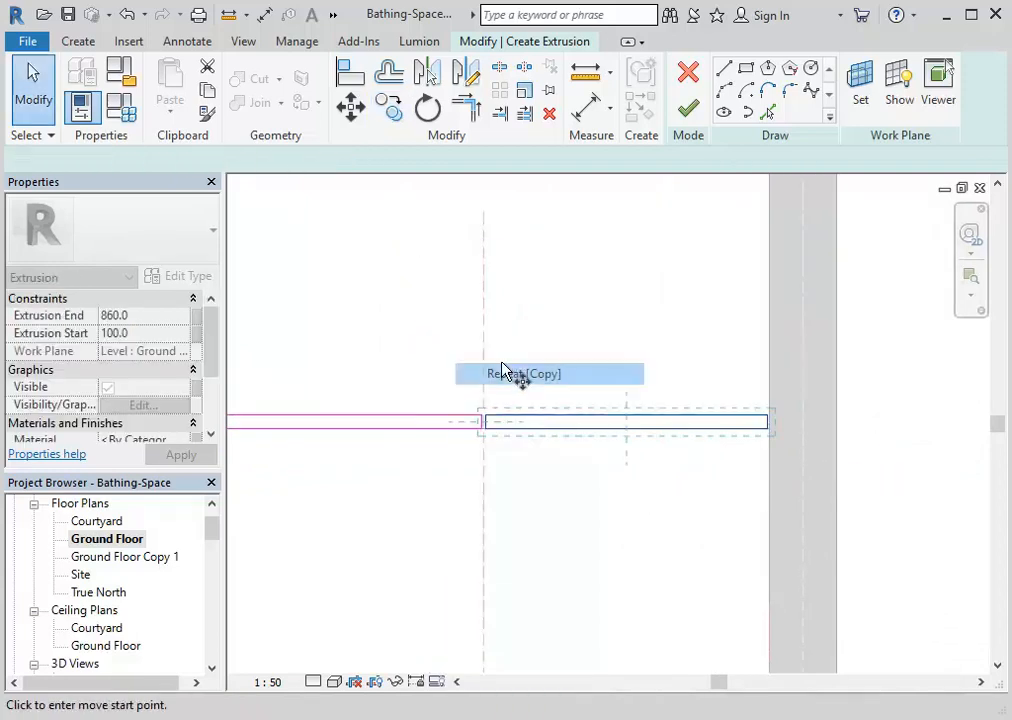
{"action": "right_click", "coordinate": [490, 340]}
{"action": "left_click", "coordinate": [511, 355]}
{"action": "scroll", "coordinate": [402, 343], "scroll_direction": "down", "scroll_amount": 2}
{"action": "middle_click_drag", "start_coordinate": [402, 343], "coordinate": [588, 370]}
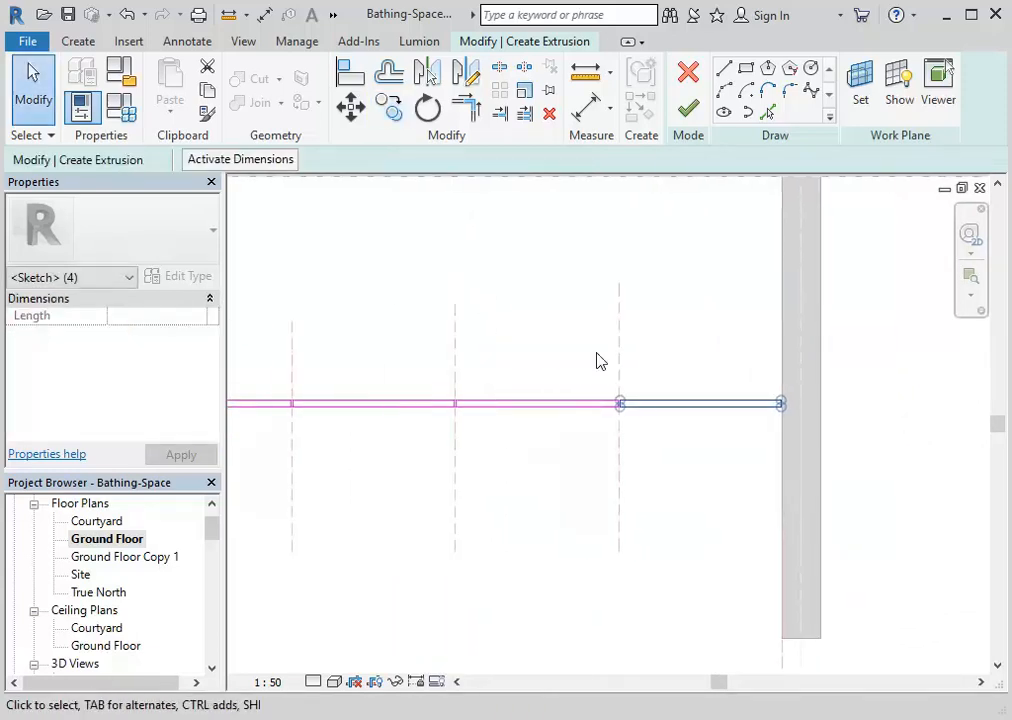
{"action": "left_click", "coordinate": [508, 346]}
{"action": "scroll", "coordinate": [504, 348], "scroll_direction": "down", "scroll_amount": 1}
{"action": "middle_click_drag", "start_coordinate": [510, 354], "coordinate": [662, 373]}
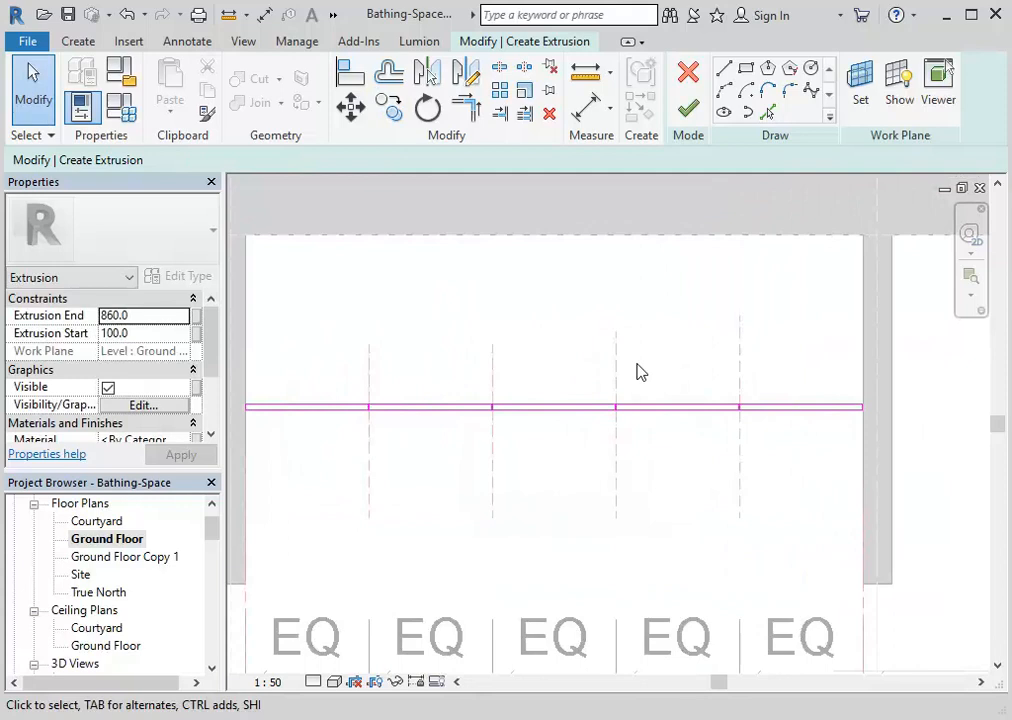
{"action": "left_click", "coordinate": [385, 104]}
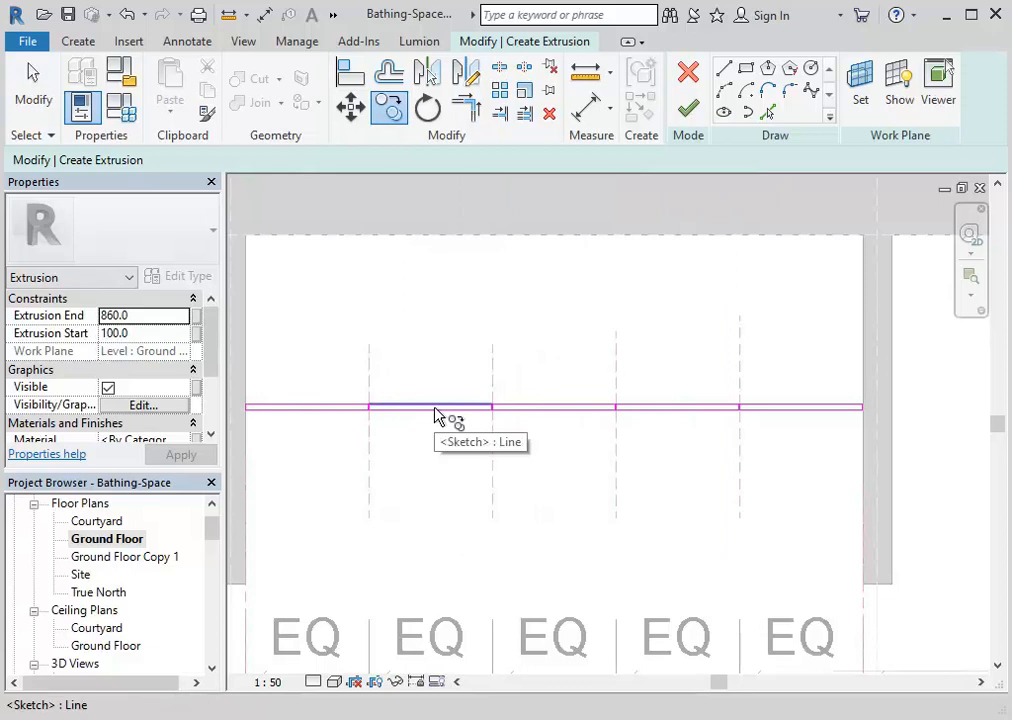
{"action": "right_click", "coordinate": [460, 374]}
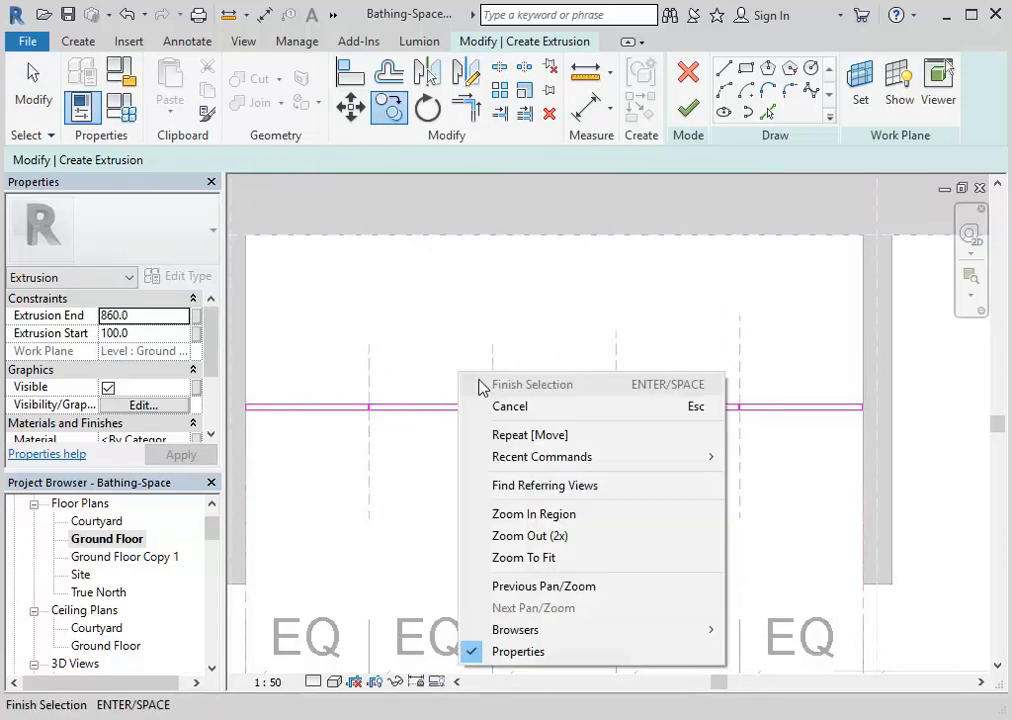
{"action": "left_click", "coordinate": [503, 407]}
{"action": "right_click", "coordinate": [503, 407]}
{"action": "left_click", "coordinate": [544, 320]}
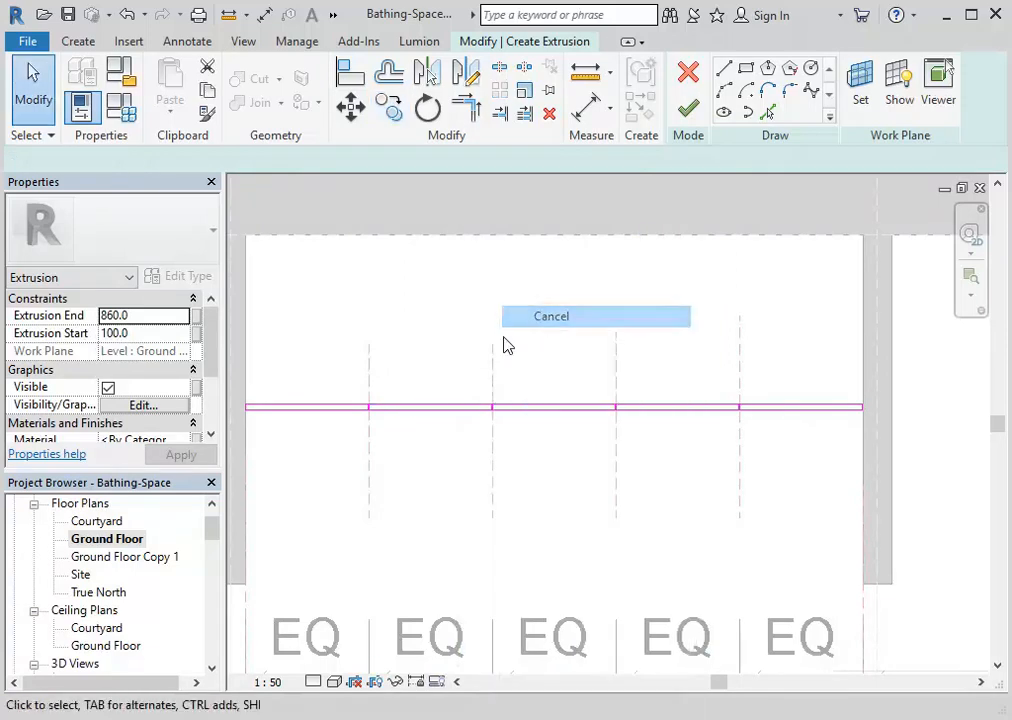
{"action": "middle_click_drag", "start_coordinate": [420, 386], "coordinate": [601, 348]}
{"action": "scroll", "coordinate": [428, 350], "scroll_direction": "up", "scroll_amount": 3}
{"action": "scroll", "coordinate": [432, 350], "scroll_direction": "up", "scroll_amount": 2}
{"action": "mouse_move", "coordinate": [395, 369]}
{"action": "left_mouse_down"}
{"action": "mouse_move", "coordinate": [687, 452]}
{"action": "mouse_move", "coordinate": [757, 461]}
{"action": "left_mouse_up"}
{"action": "key", "text": "c"}
{"action": "key", "text": "o"}
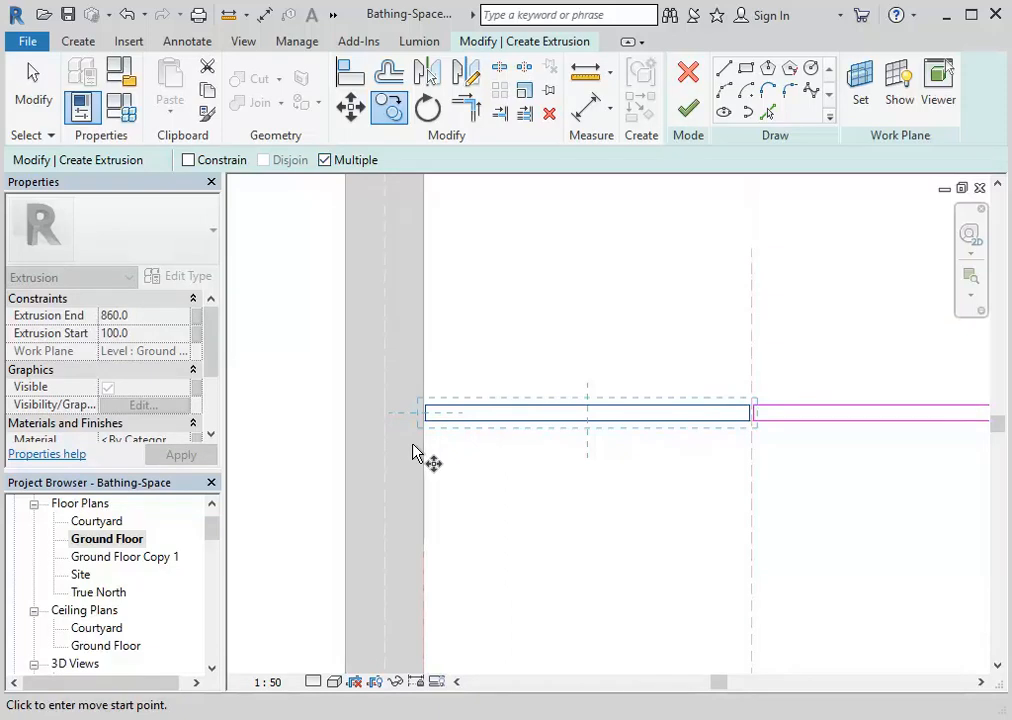
{"action": "scroll", "coordinate": [410, 430], "scroll_direction": "up", "scroll_amount": 5}
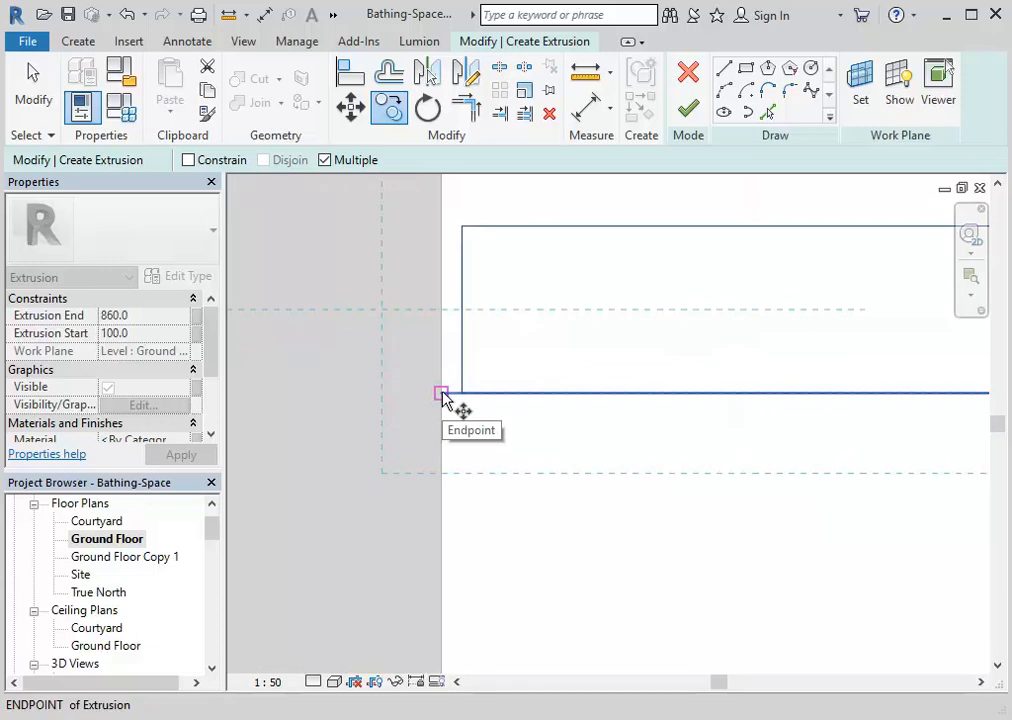
{"action": "scroll", "coordinate": [443, 397], "scroll_direction": "down", "scroll_amount": 6}
{"action": "scroll", "coordinate": [407, 368], "scroll_direction": "down", "scroll_amount": 3}
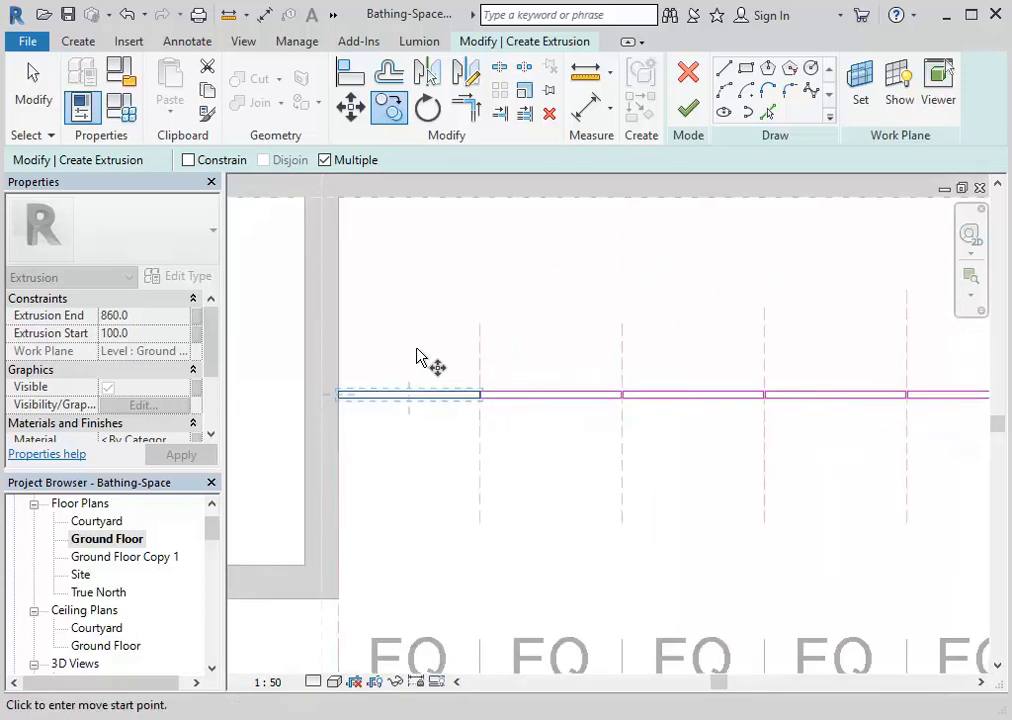
Finish the door panel extrusion sketch and deselect the resulting extrusion
{"action": "left_click", "coordinate": [690, 110]}
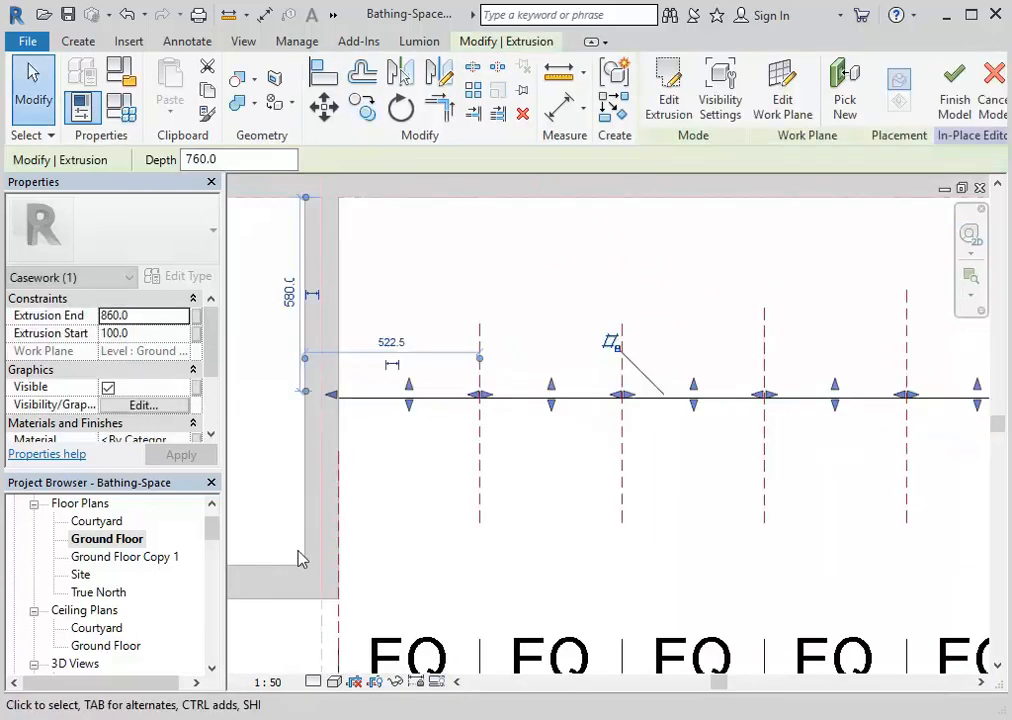
{"action": "scroll", "coordinate": [393, 519], "scroll_direction": "down", "scroll_amount": 2}
{"action": "scroll", "coordinate": [355, 474], "scroll_direction": "up", "scroll_amount": 1}
{"action": "key", "text": "Escape"}
{"action": "scroll", "coordinate": [355, 474], "scroll_direction": "down", "scroll_amount": 1}
{"action": "middle_click_drag", "start_coordinate": [355, 474], "coordinate": [358, 508]}
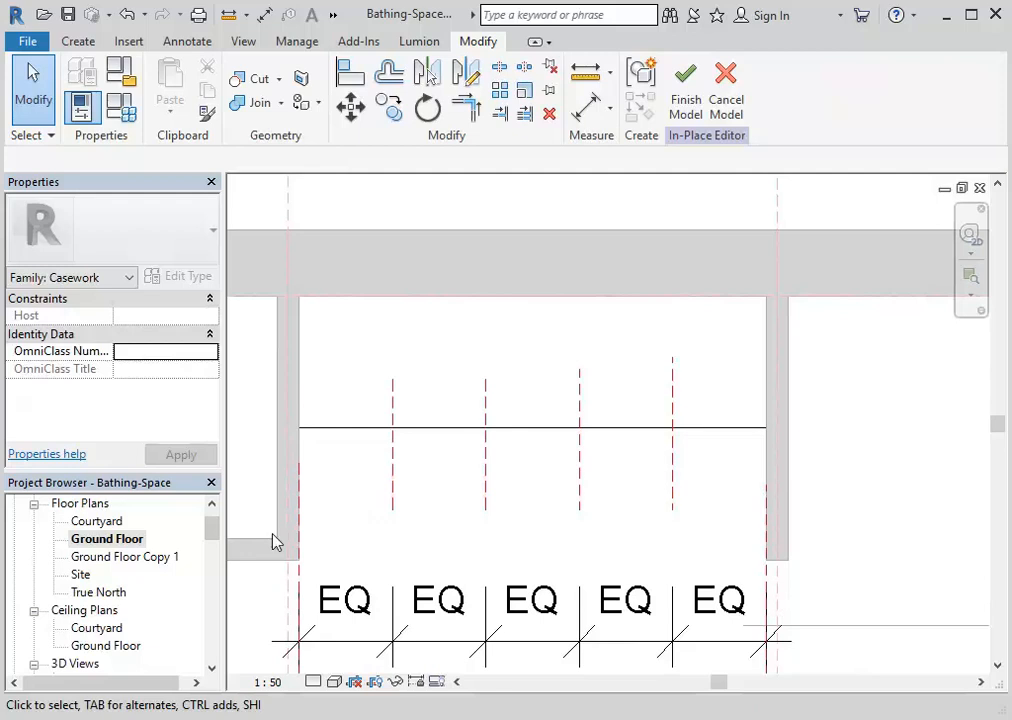
Open the {3D} view, set its visual style to Shaded and inspect the gaps around the cabinet doors
{"action": "left_click_drag", "start_coordinate": [210, 526], "coordinate": [210, 551]}
{"action": "double_click", "coordinate": [82, 556]}
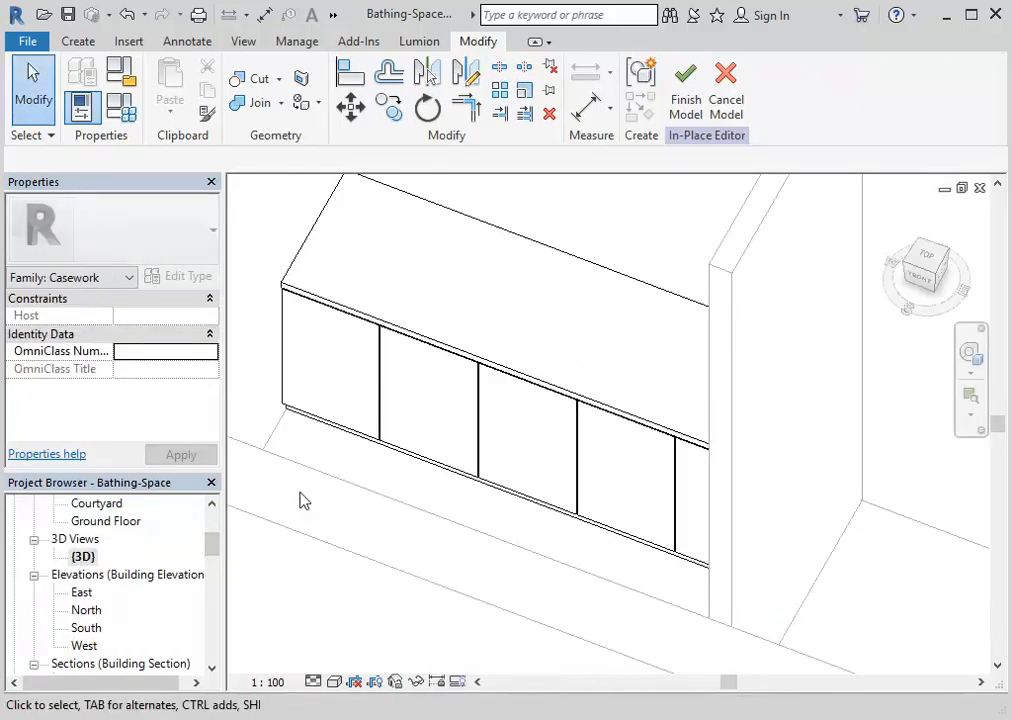
{"action": "left_click", "coordinate": [335, 681]}
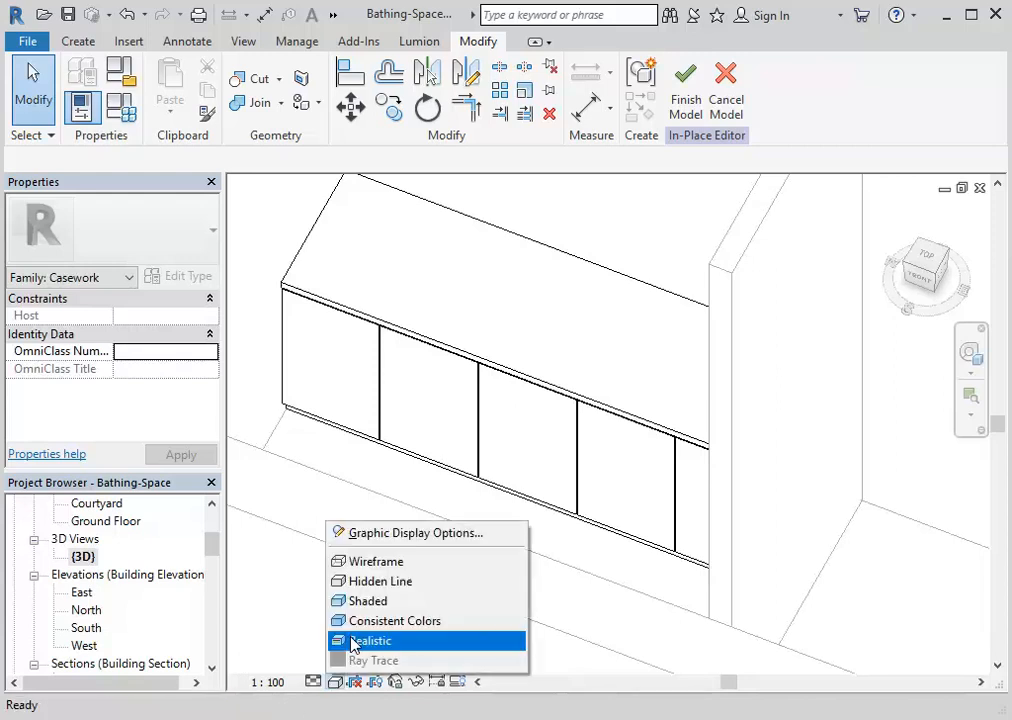
{"action": "left_click", "coordinate": [363, 602]}
{"action": "scroll", "coordinate": [300, 322], "scroll_direction": "up", "scroll_amount": 2}
{"action": "scroll", "coordinate": [273, 418], "scroll_direction": "up", "scroll_amount": 3}
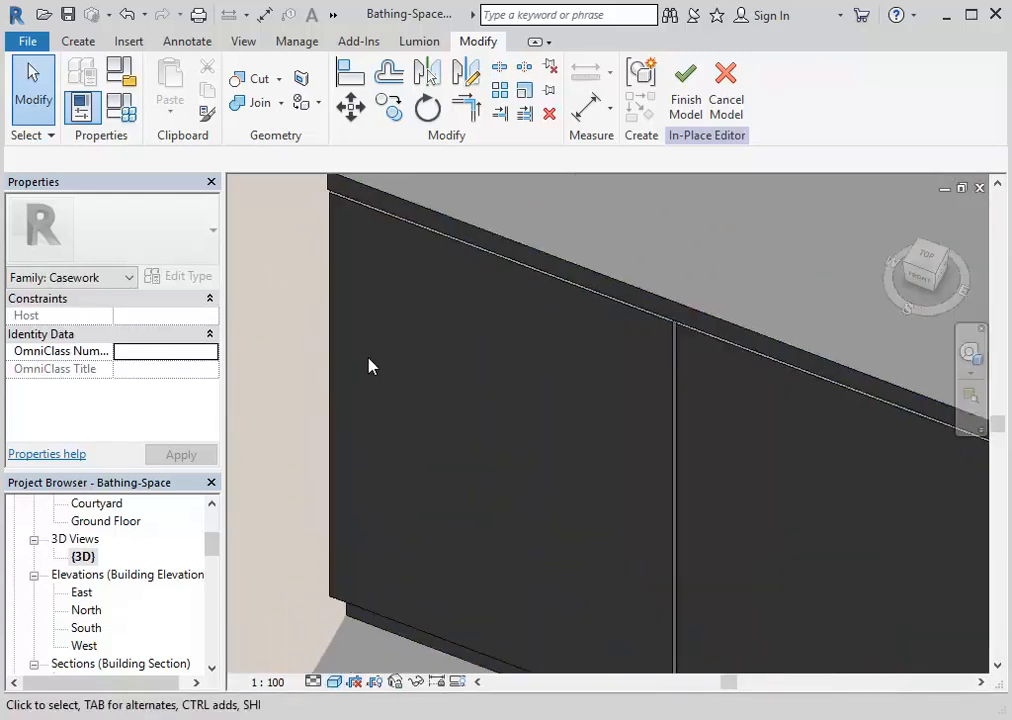
{"action": "scroll", "coordinate": [716, 322], "scroll_direction": "up", "scroll_amount": 2}
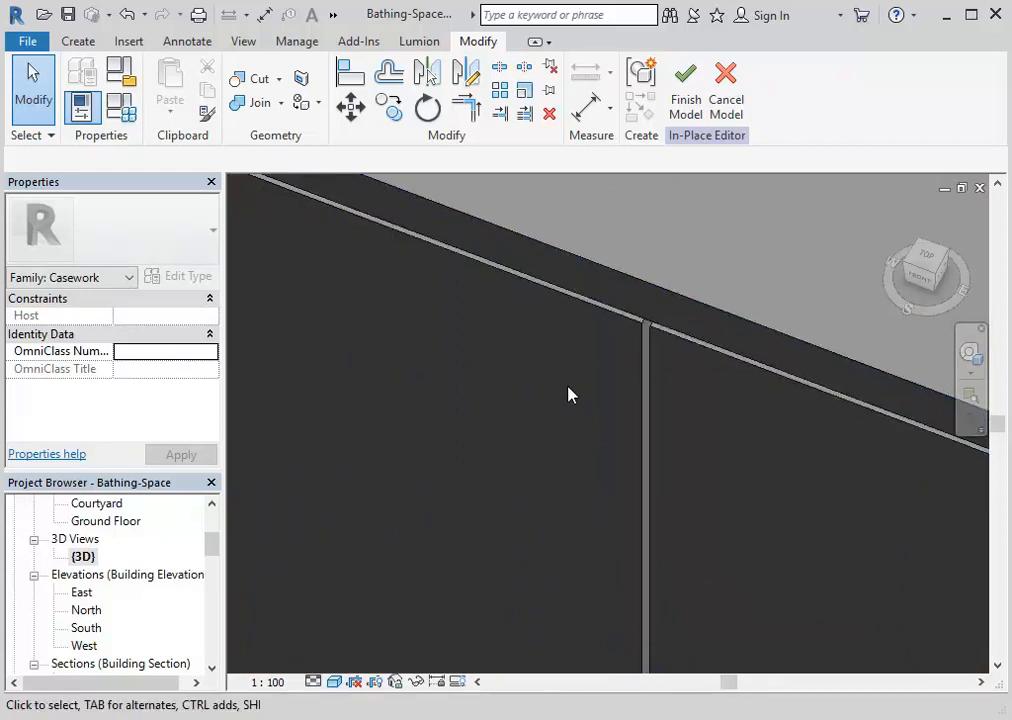
{"action": "scroll", "coordinate": [568, 395], "scroll_direction": "down", "scroll_amount": 3}
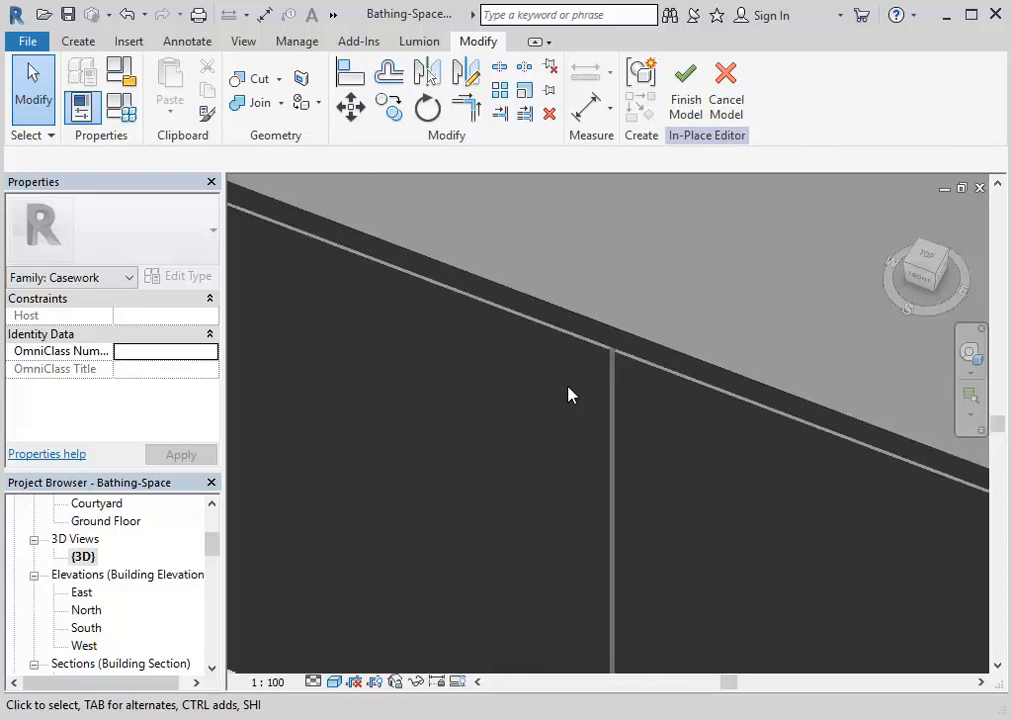
{"action": "middle_click_drag", "start_coordinate": [583, 425], "coordinate": [653, 504], "text": "shift"}
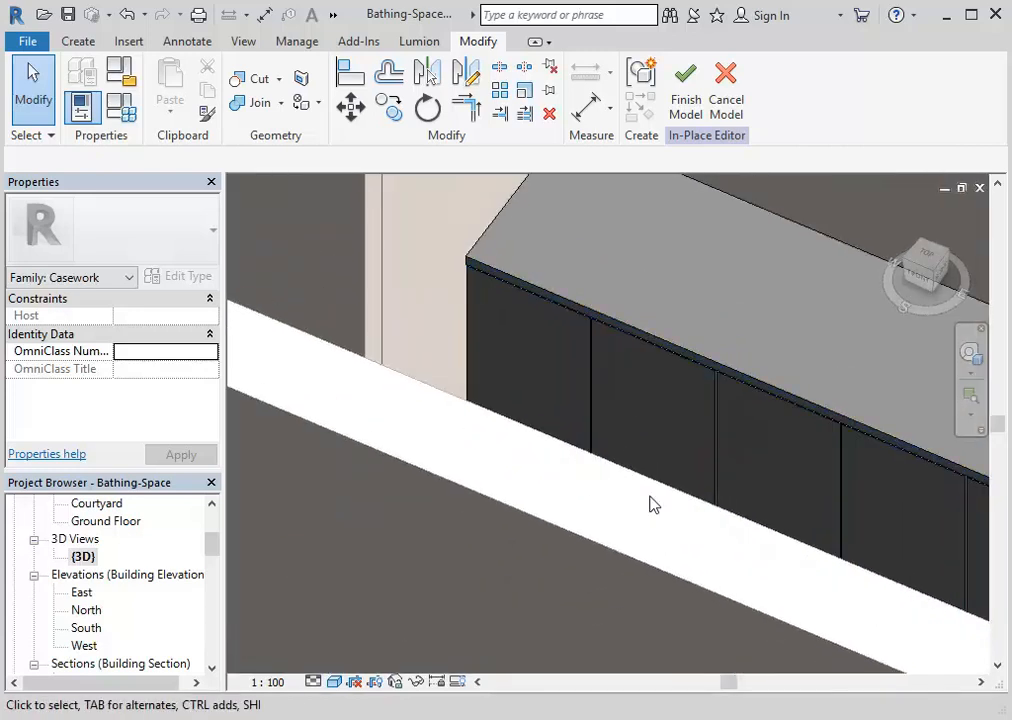
{"action": "middle_click_drag", "start_coordinate": [662, 314], "coordinate": [565, 323], "text": "shift"}
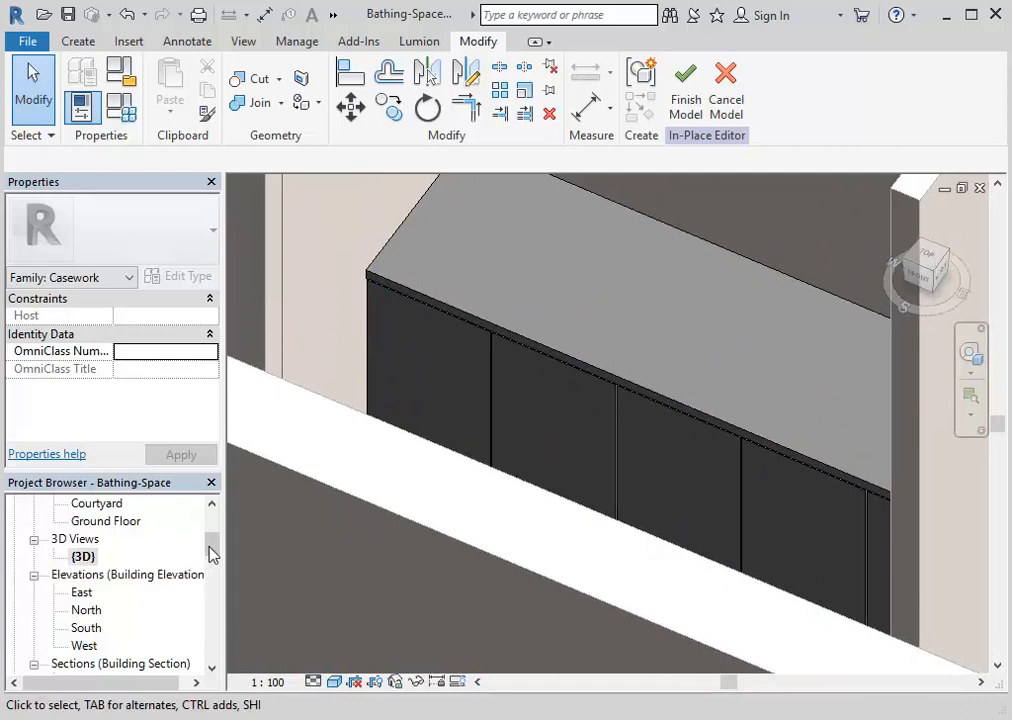
Return to the Ground Floor plan at the cabinet
{"action": "left_click_drag", "start_coordinate": [208, 551], "coordinate": [208, 524]}
{"action": "double_click", "coordinate": [108, 575]}
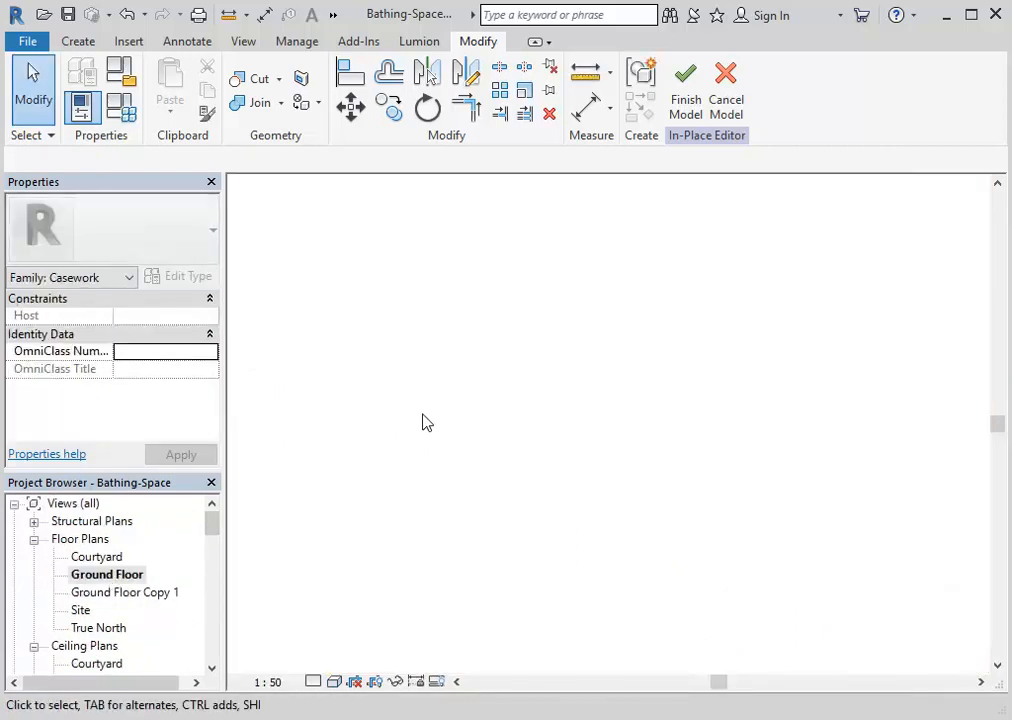
{"action": "scroll", "coordinate": [422, 422], "scroll_direction": "down", "scroll_amount": 1}
{"action": "middle_click_drag", "start_coordinate": [443, 438], "coordinate": [459, 479]}
{"action": "scroll", "coordinate": [443, 388], "scroll_direction": "up", "scroll_amount": 1}
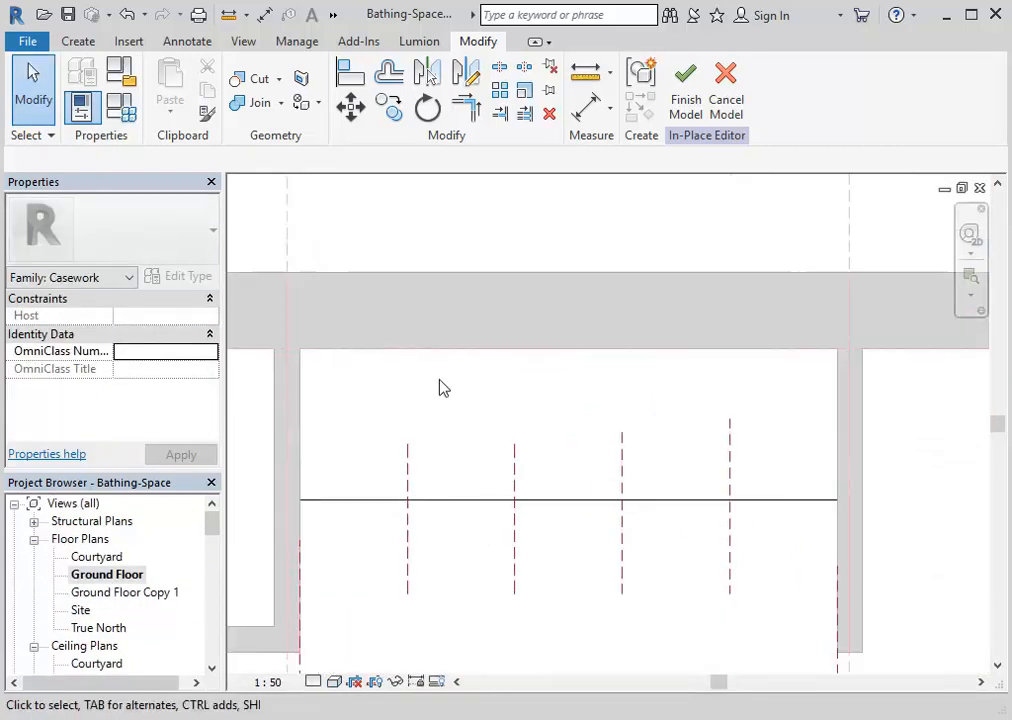
Start a void extrusion for the cabinet with an extrusion start of 300 and an extrusion end of 1000
{"action": "left_click", "coordinate": [83, 45]}
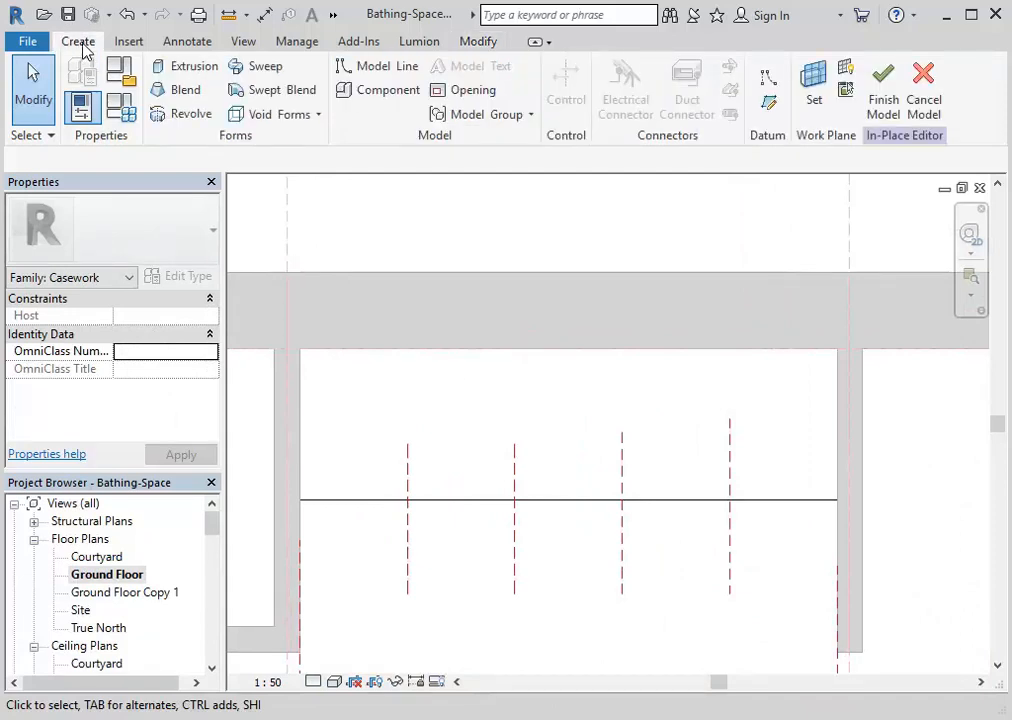
{"action": "left_click", "coordinate": [252, 117]}
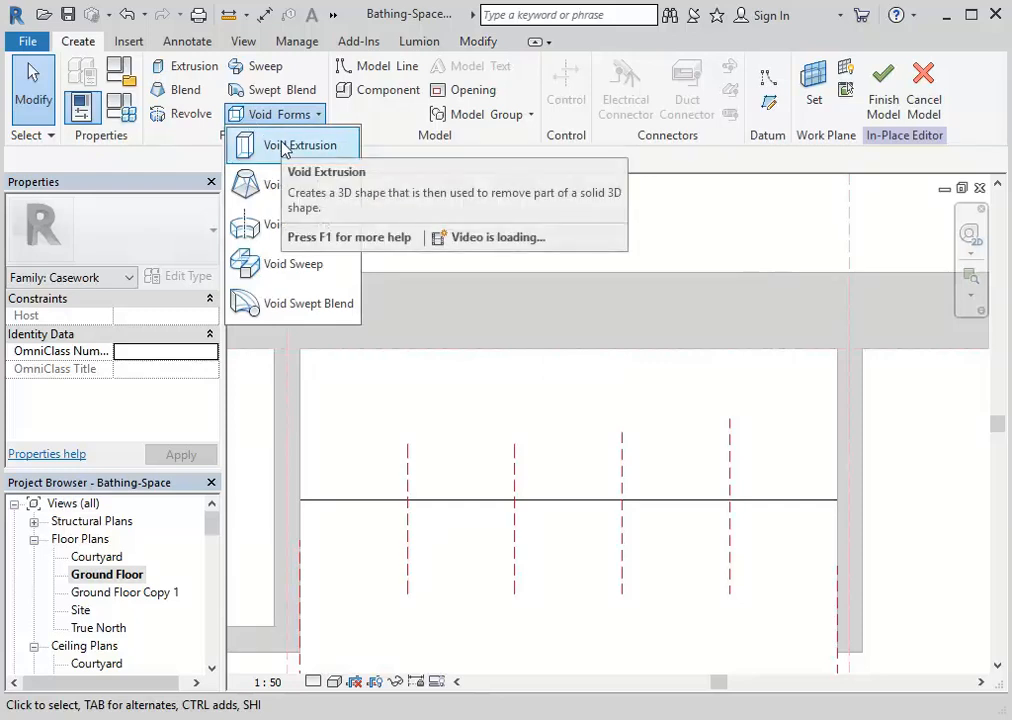
{"action": "left_click", "coordinate": [284, 146]}
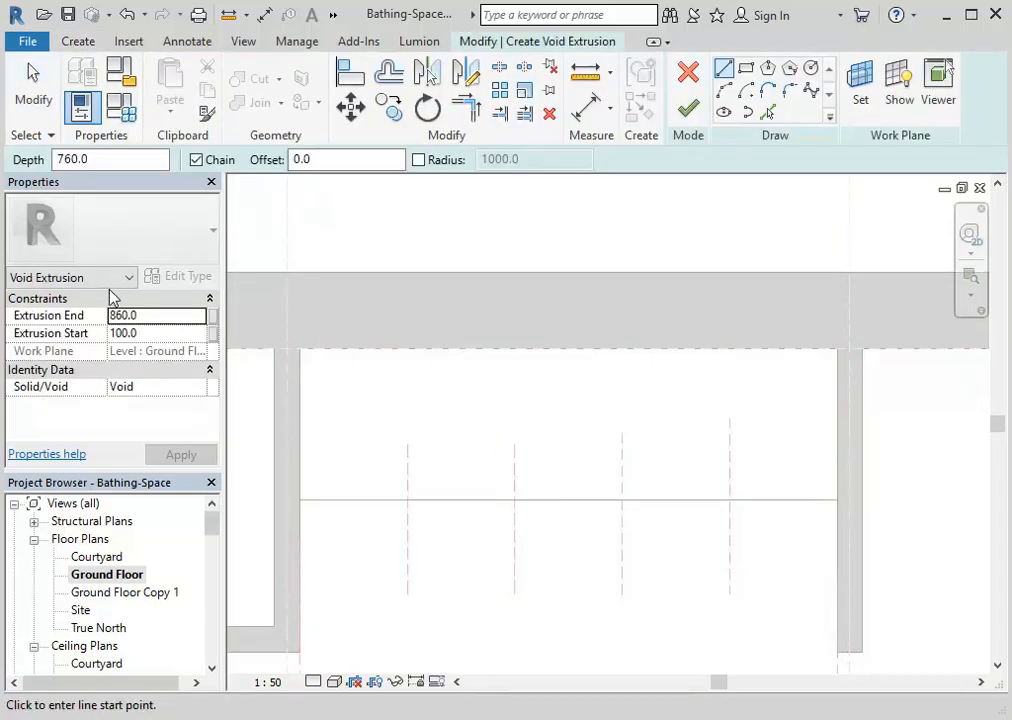
{"action": "left_click", "coordinate": [149, 333]}
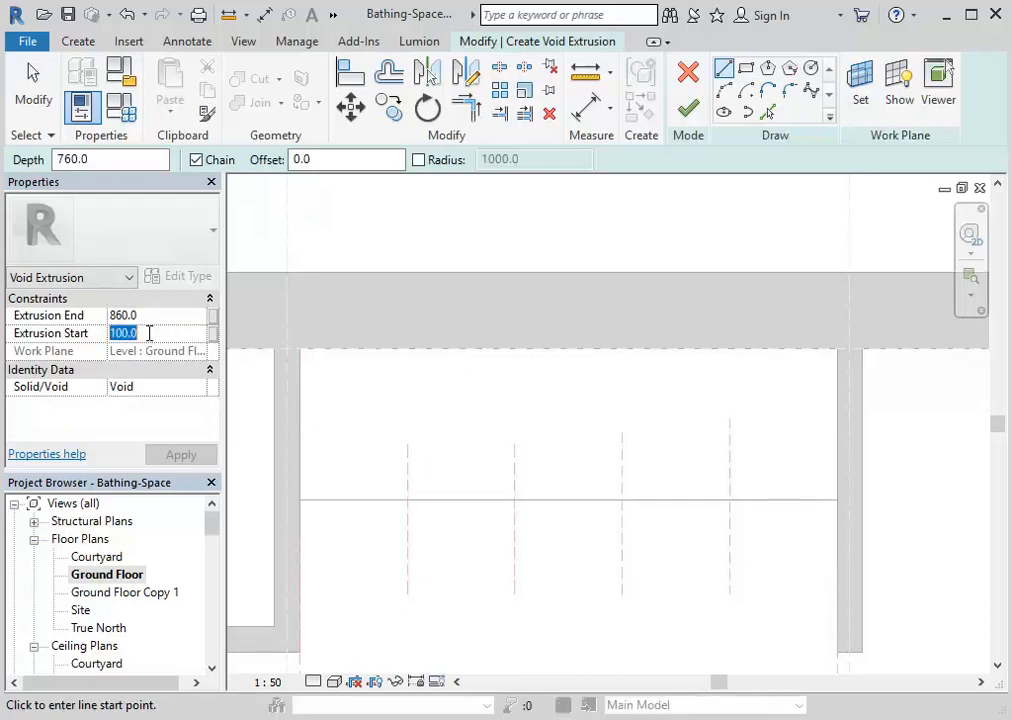
{"action": "type", "text": "300"}
{"action": "key", "text": "Tab"}
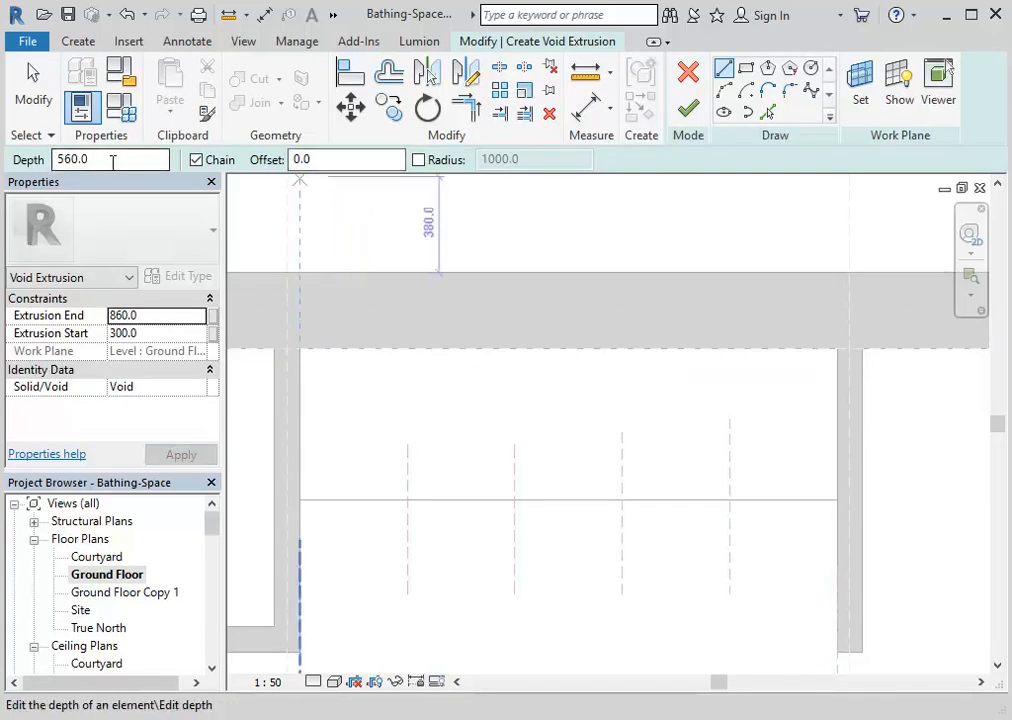
{"action": "left_click", "coordinate": [152, 317]}
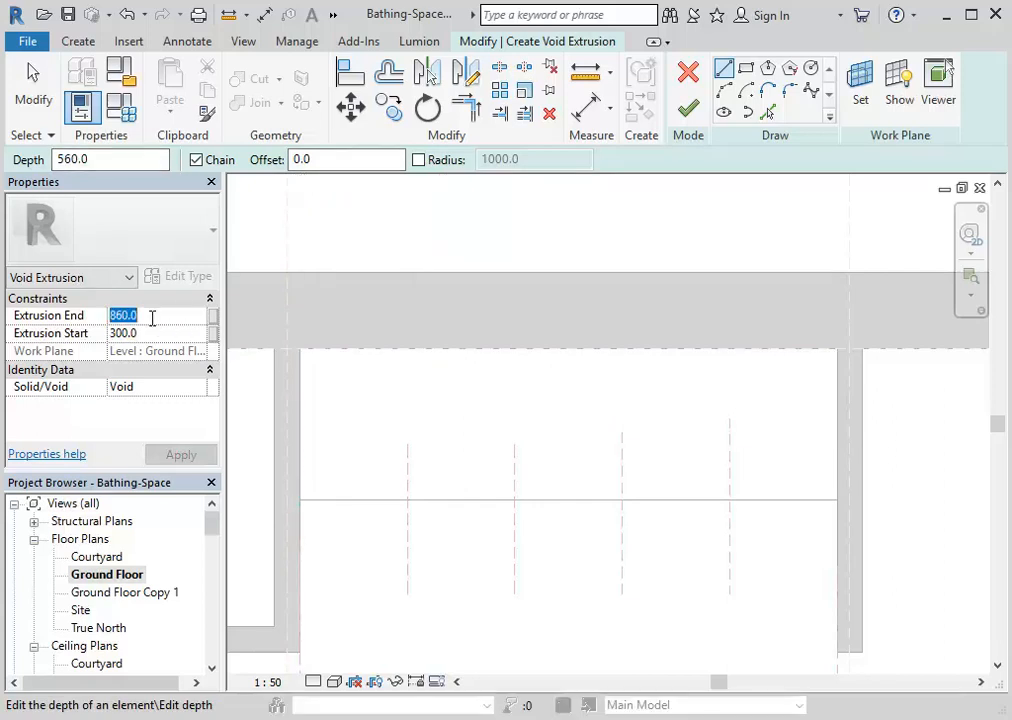
{"action": "type", "text": "900"}
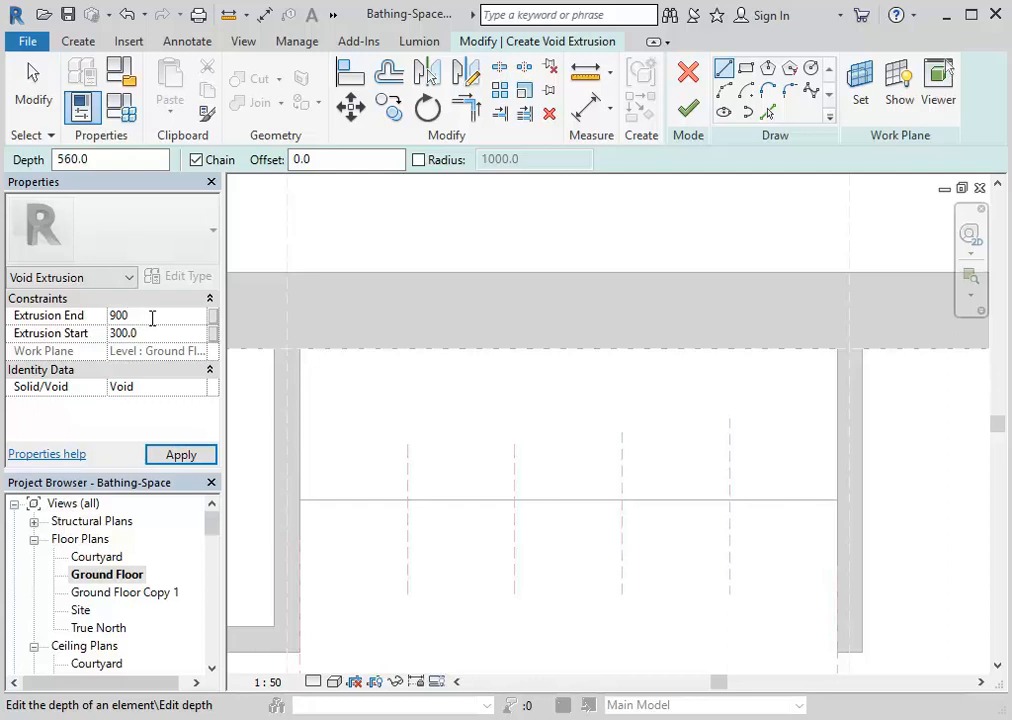
{"action": "left_click_drag", "start_coordinate": [152, 317], "coordinate": [33, 318]}
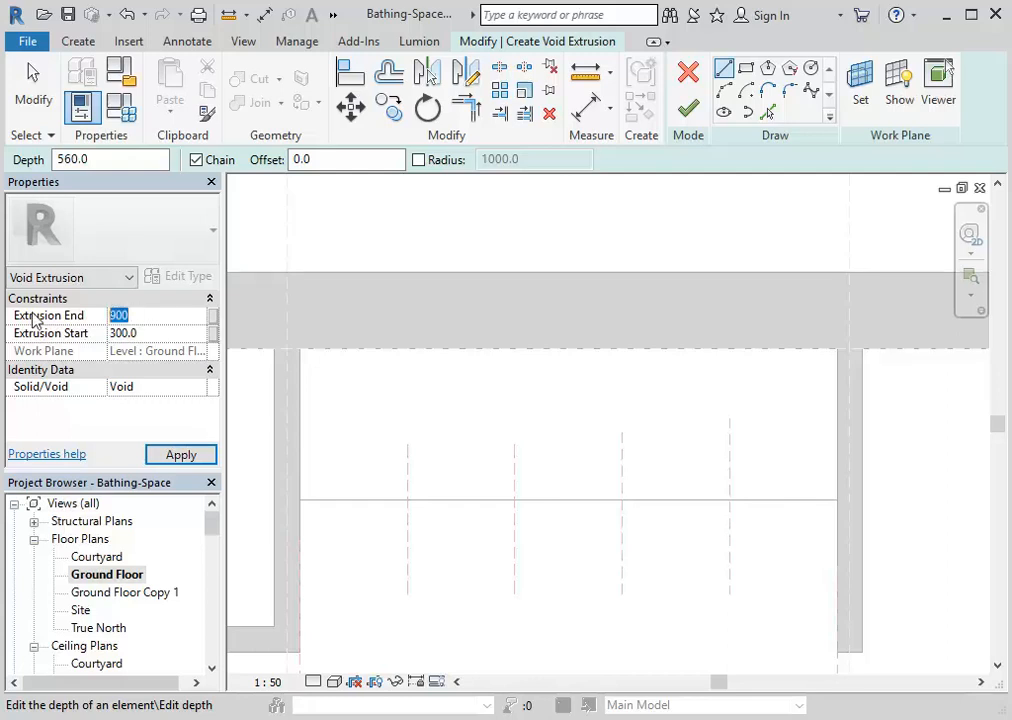
{"action": "type", "text": "1000"}
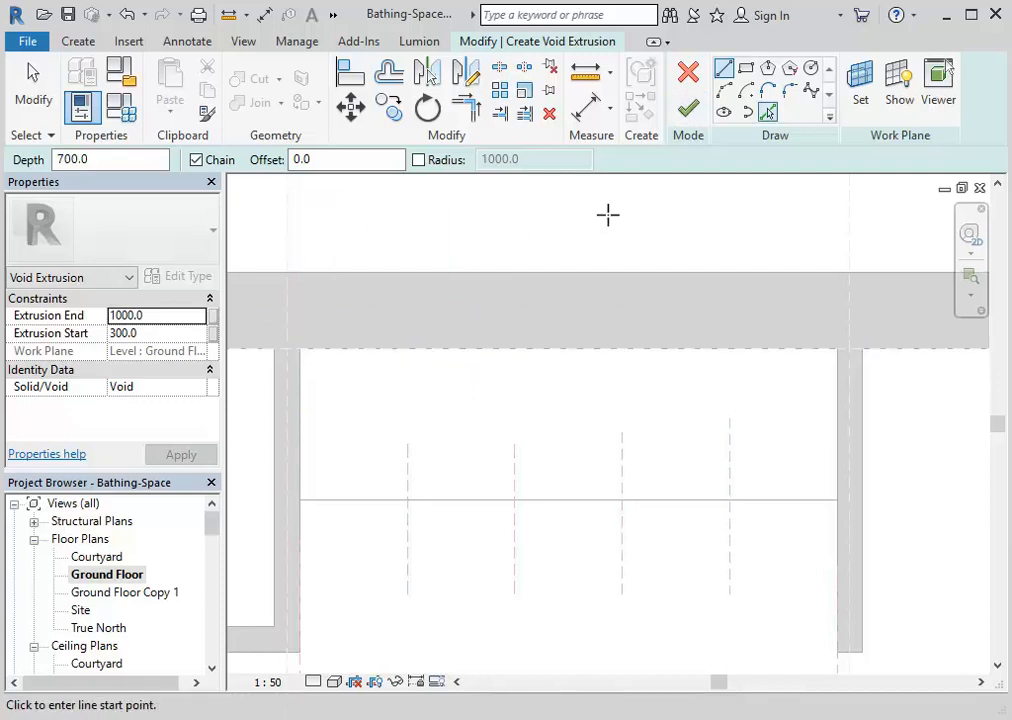
Sketch a rectangle about 420 by 360 mm on the countertop near the back wall and finish the void extrusion
{"action": "left_click", "coordinate": [748, 72]}
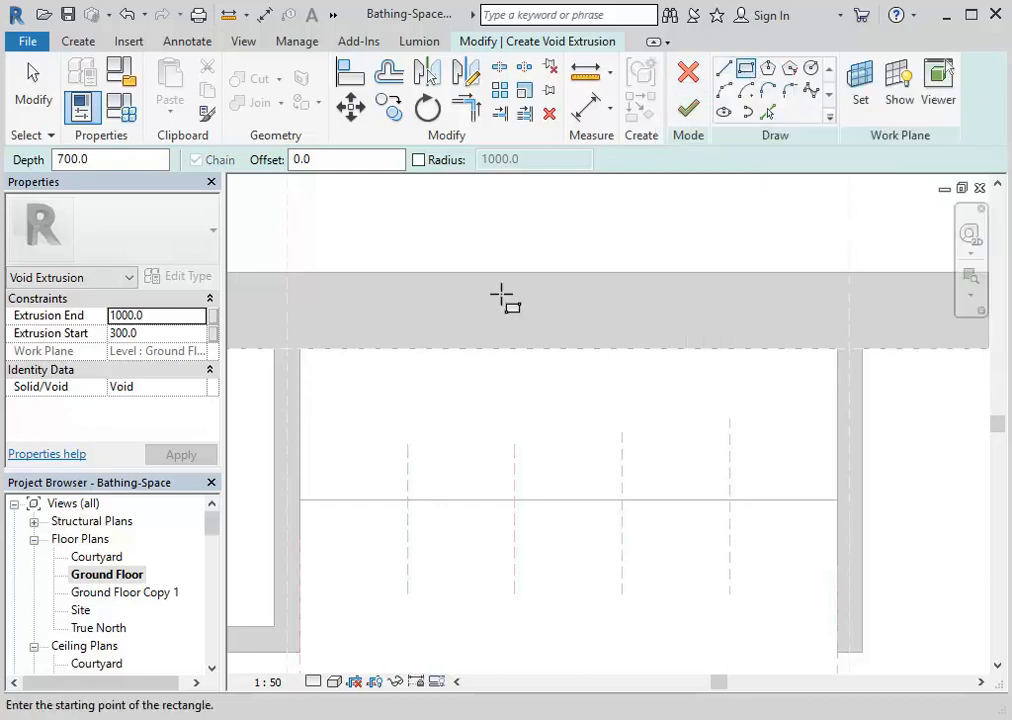
{"action": "scroll", "coordinate": [429, 469], "scroll_direction": "up", "scroll_amount": 3}
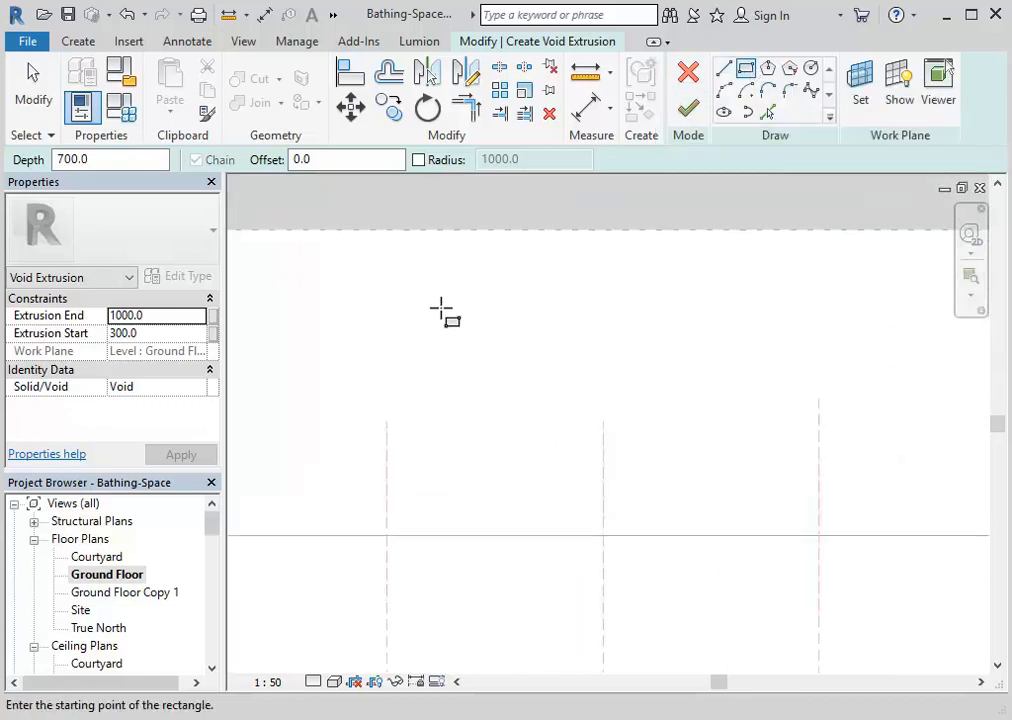
{"action": "left_click", "coordinate": [416, 284]}
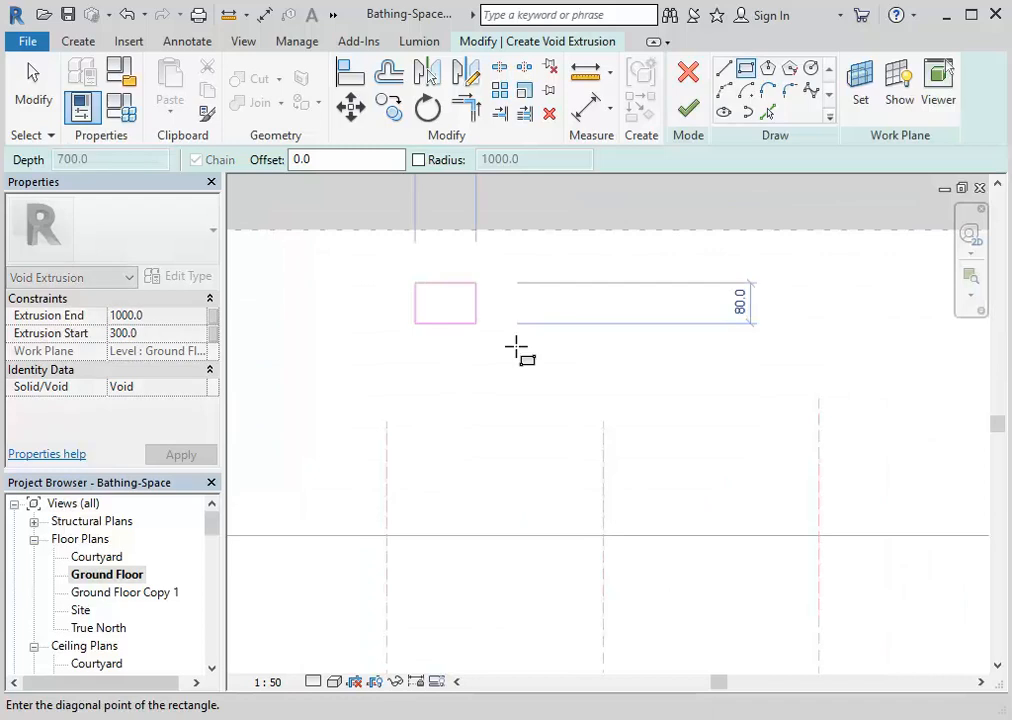
{"action": "left_click", "coordinate": [629, 465]}
{"action": "scroll", "coordinate": [477, 379], "scroll_direction": "down", "scroll_amount": 1}
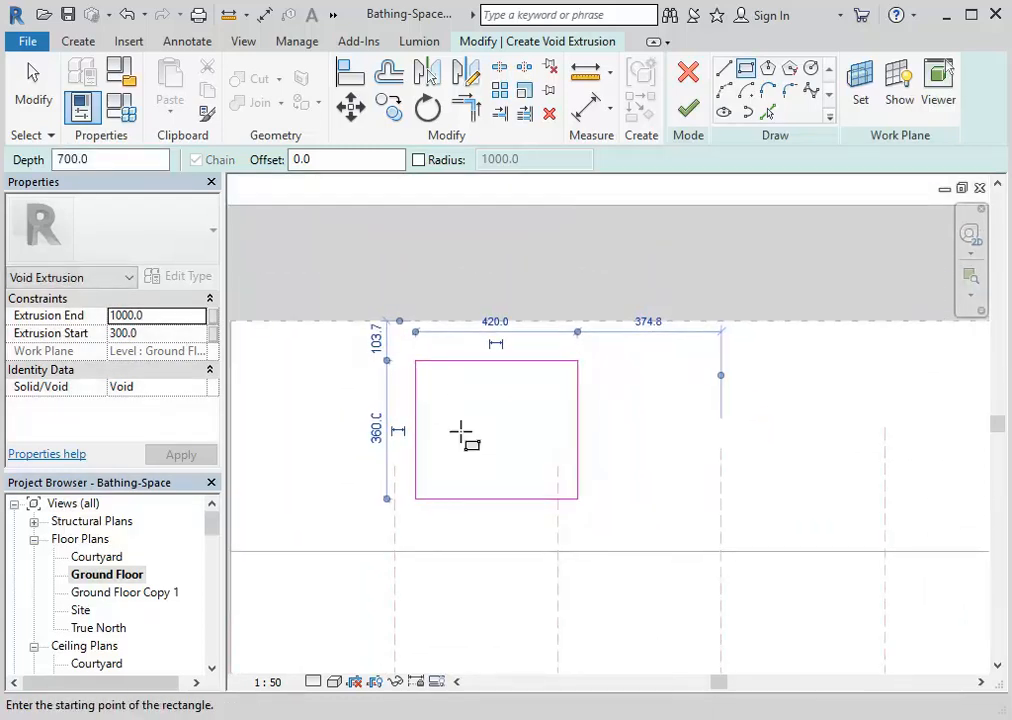
{"action": "left_click", "coordinate": [688, 108]}
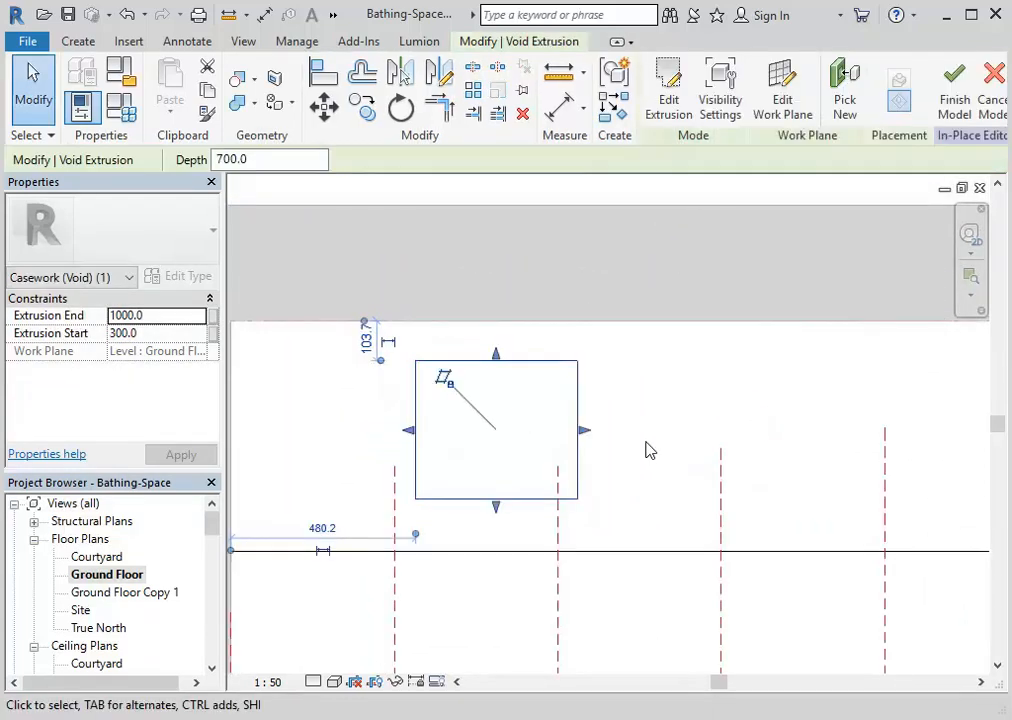
Open the {3D} view and examine the void extrusion in the countertop up close
{"action": "mouse_move", "coordinate": [212, 520]}
{"action": "left_mouse_down"}
{"action": "mouse_move", "coordinate": [217, 550]}
{"action": "mouse_move", "coordinate": [215, 537]}
{"action": "left_mouse_up"}
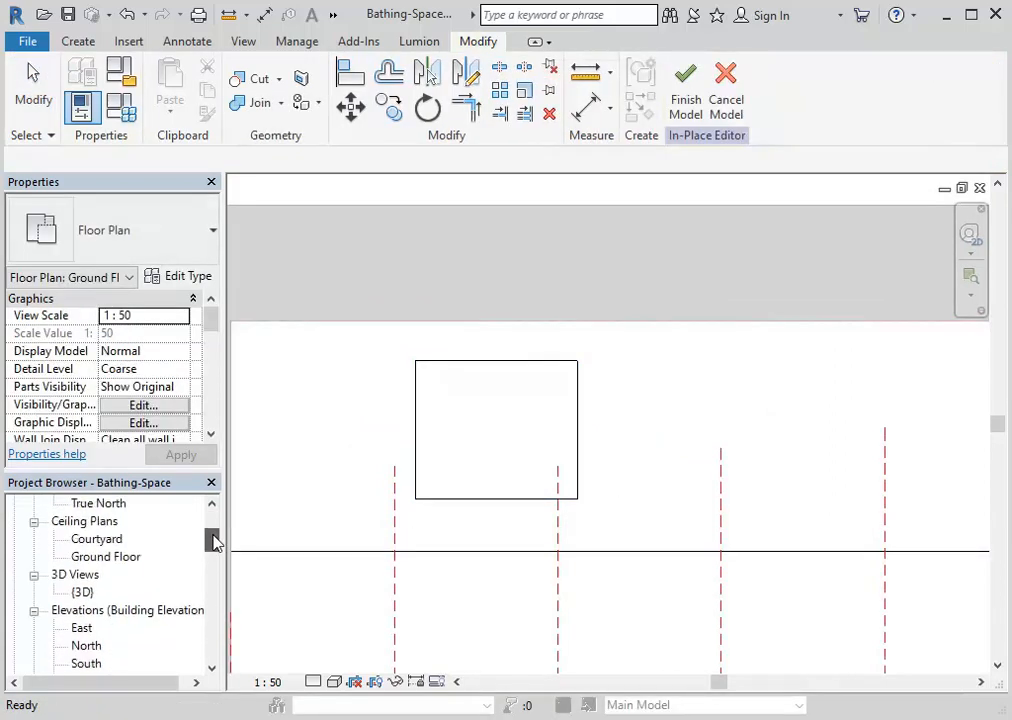
{"action": "double_click", "coordinate": [82, 594]}
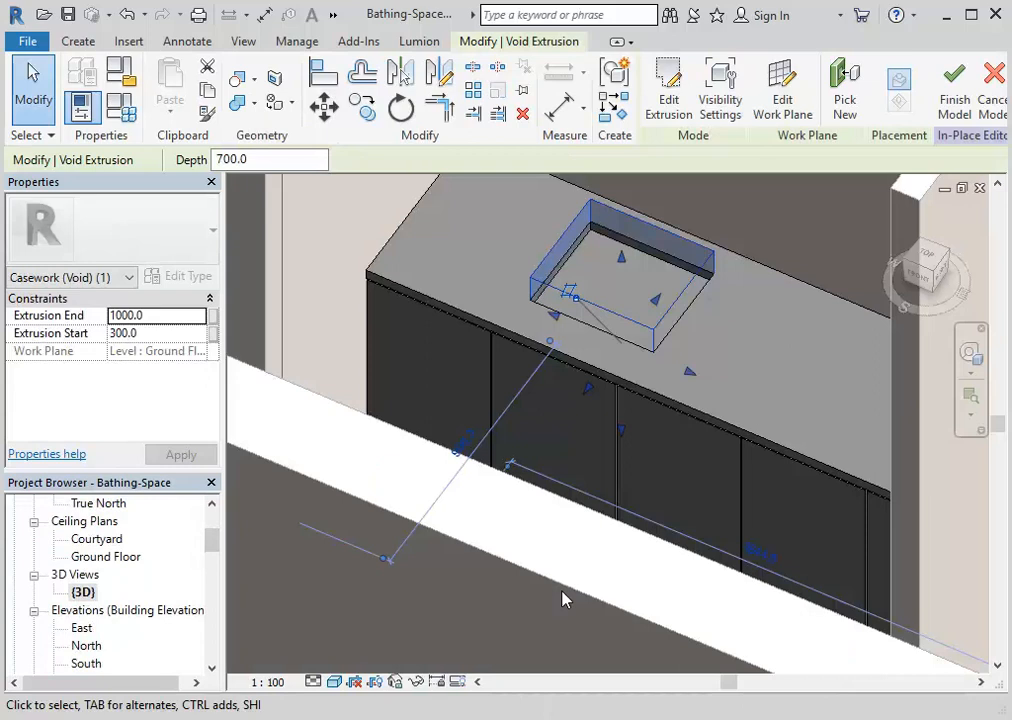
{"action": "middle_click_drag", "start_coordinate": [574, 592], "coordinate": [535, 576]}
{"action": "scroll", "coordinate": [551, 434], "scroll_direction": "up", "scroll_amount": 4}
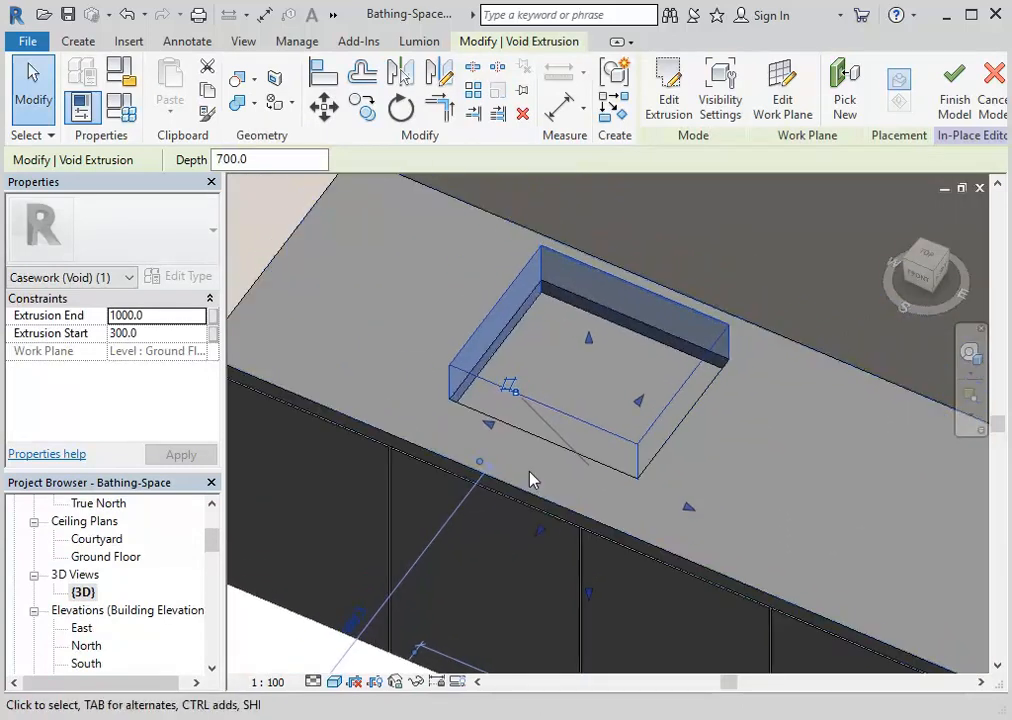
{"action": "middle_click_drag", "start_coordinate": [594, 483], "coordinate": [565, 482], "text": "shift"}
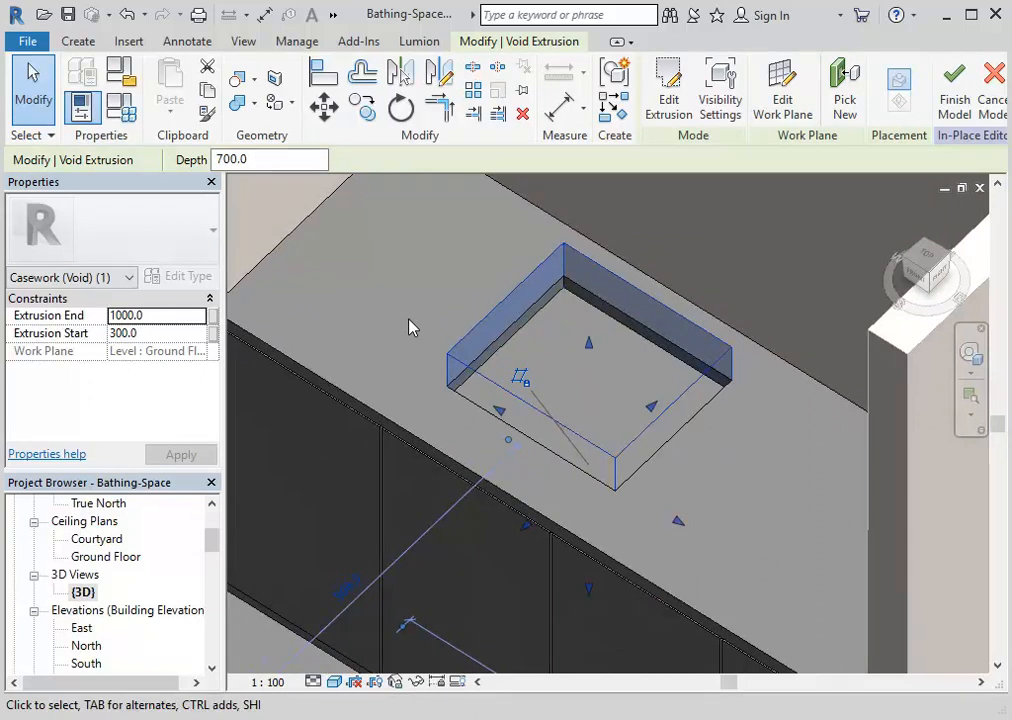
Try an extrusion end of 900 on the void and restore it to 1000
{"action": "left_click", "coordinate": [168, 316]}
{"action": "type", "text": "900"}
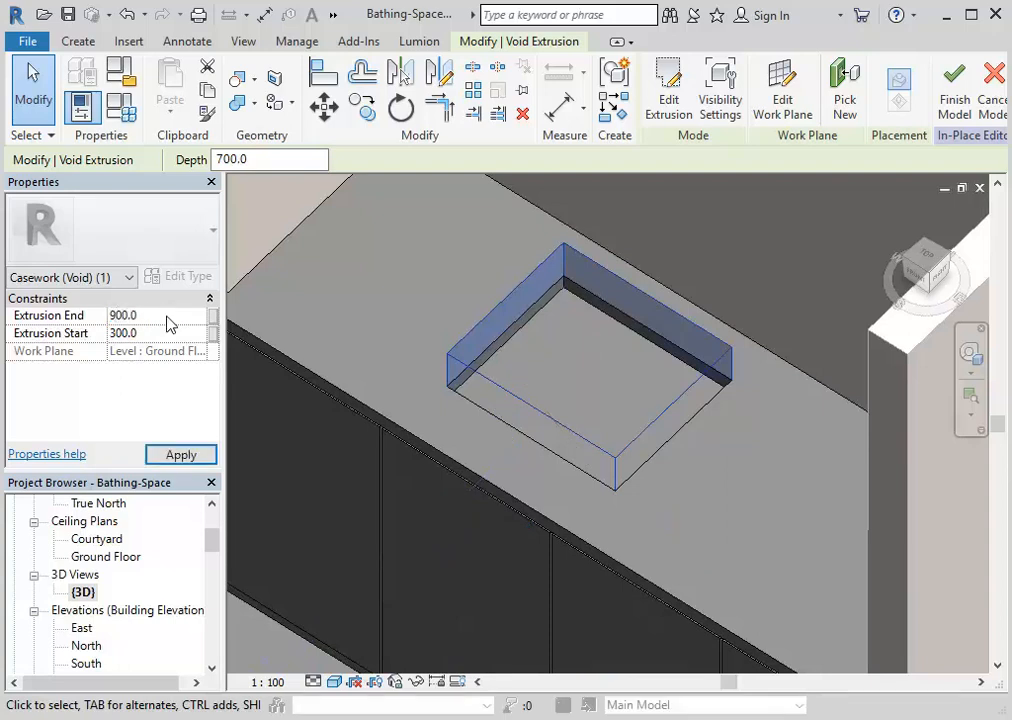
{"action": "key", "text": "Return"}
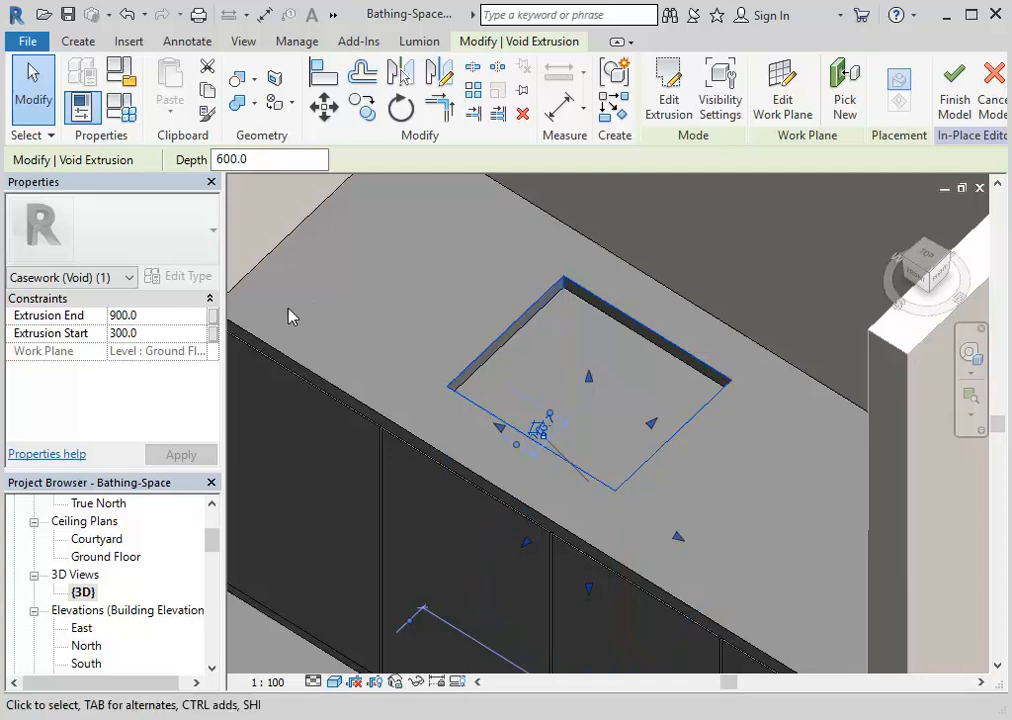
{"action": "left_click", "coordinate": [184, 317]}
{"action": "type", "text": "1000"}
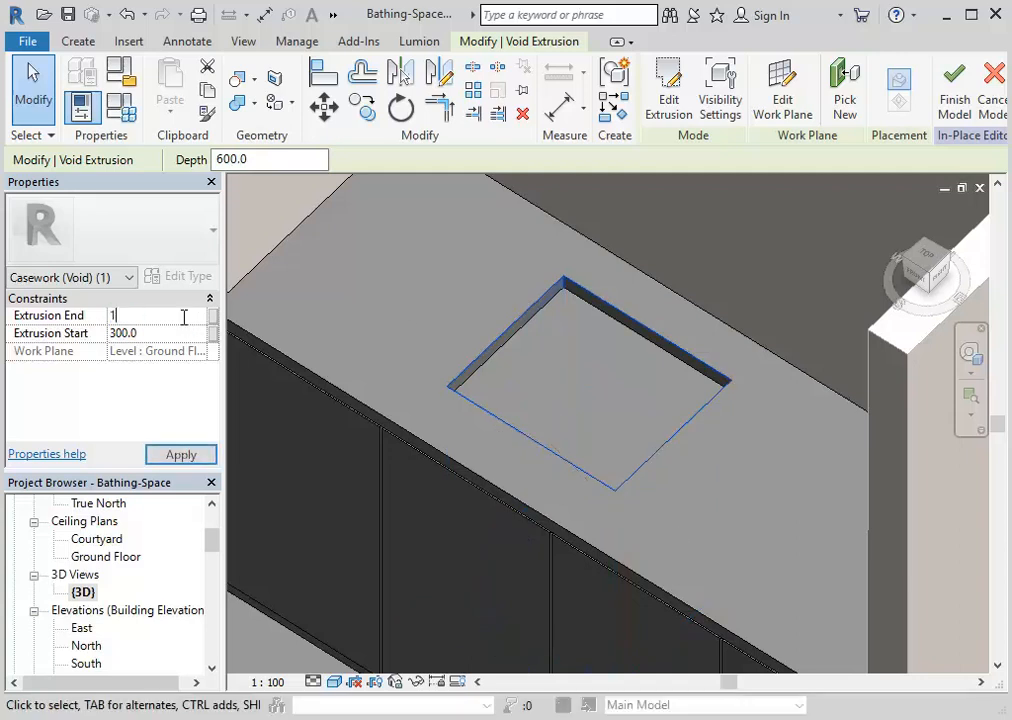
{"action": "left_click", "coordinate": [190, 457]}
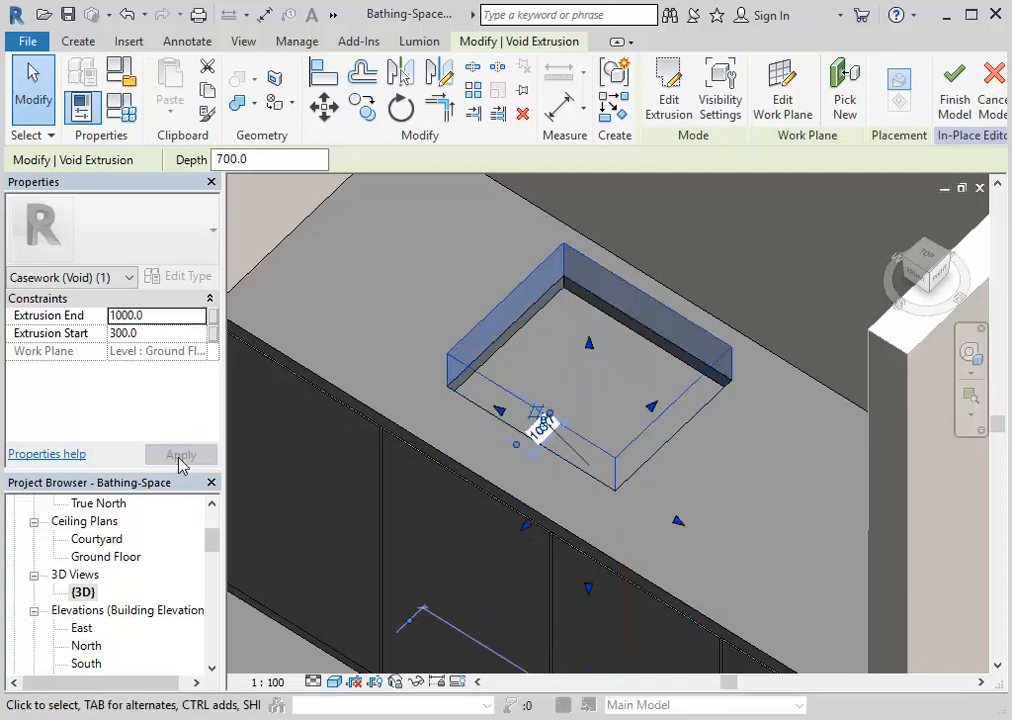
Deselect the void and inspect the sink opening cut into the countertop from several angles
{"action": "left_click", "coordinate": [419, 311]}
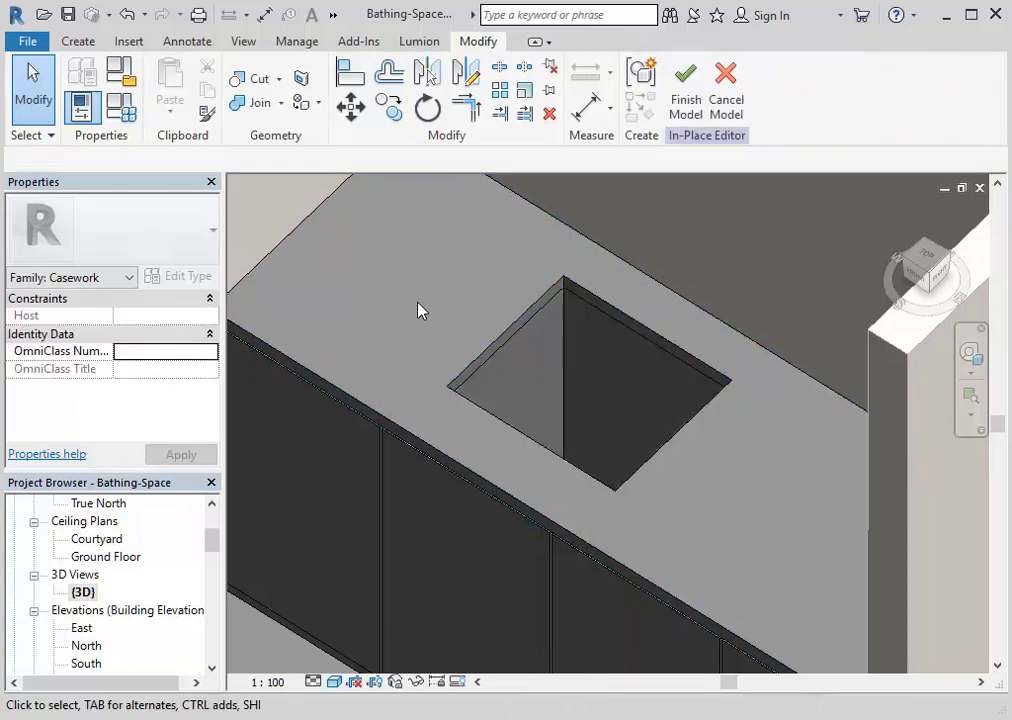
{"action": "left_click", "coordinate": [566, 224]}
{"action": "left_click", "coordinate": [454, 255]}
{"action": "scroll", "coordinate": [355, 420], "scroll_direction": "down", "scroll_amount": 3}
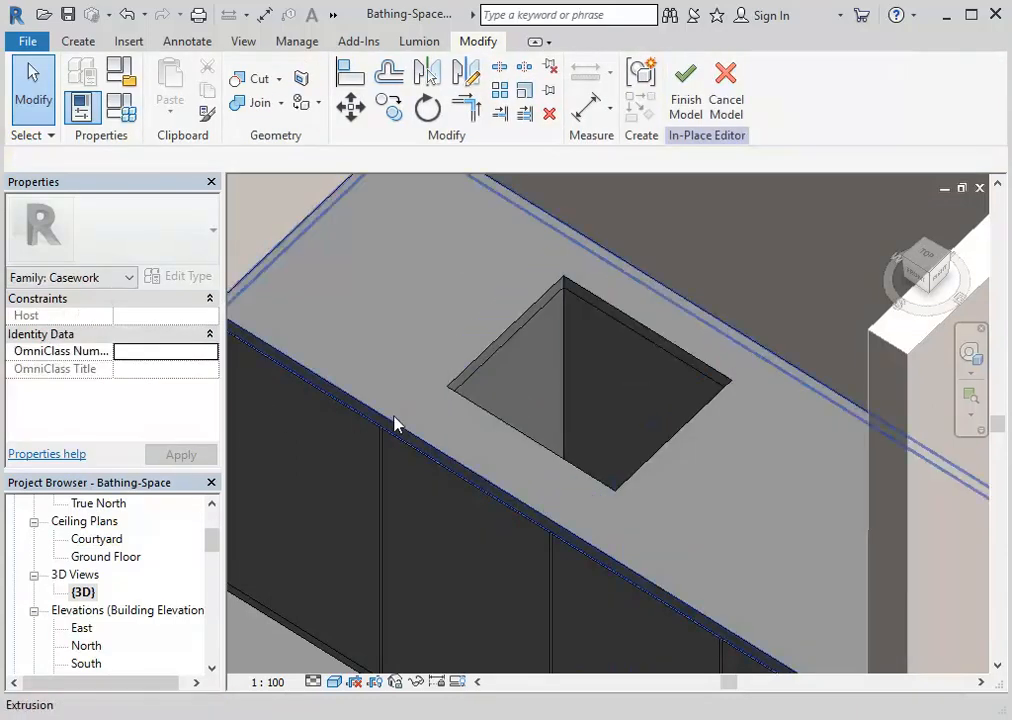
{"action": "scroll", "coordinate": [488, 380], "scroll_direction": "up", "scroll_amount": 3}
{"action": "middle_click_drag", "start_coordinate": [488, 380], "coordinate": [492, 468], "text": "shift"}
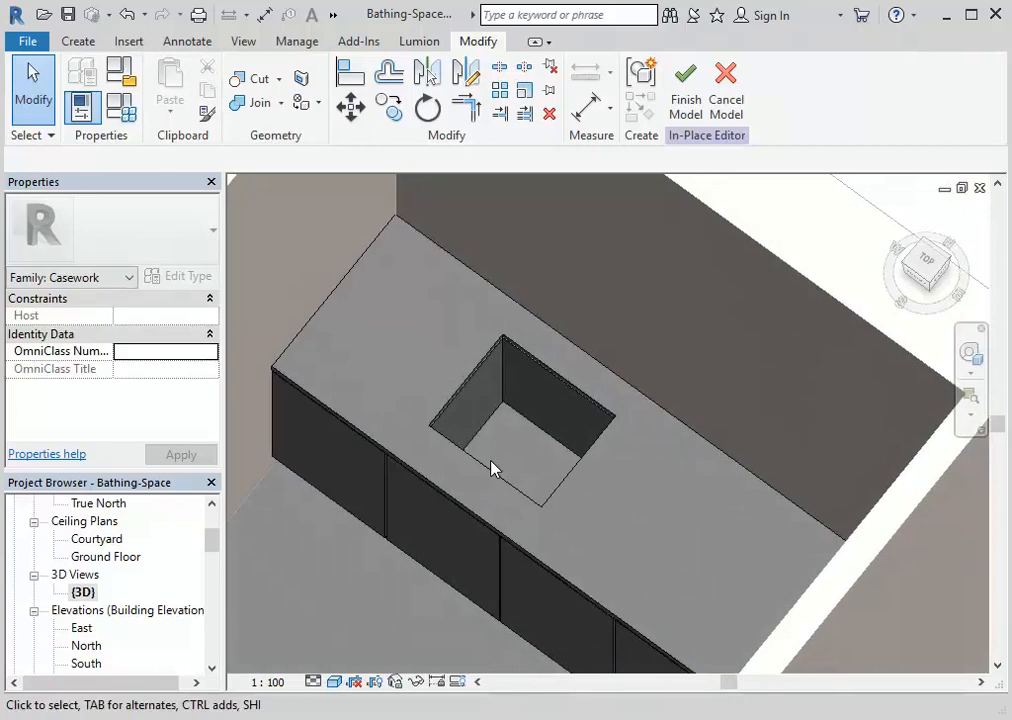
{"action": "scroll", "coordinate": [505, 383], "scroll_direction": "up", "scroll_amount": 3}
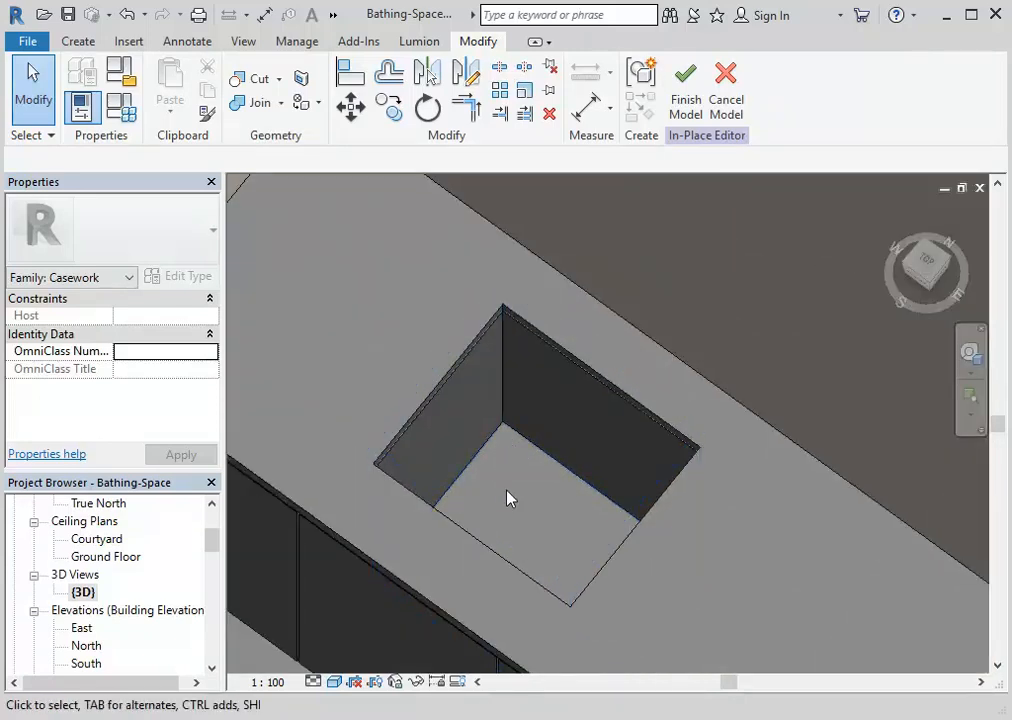
{"action": "scroll", "coordinate": [507, 498], "scroll_direction": "down", "scroll_amount": 3}
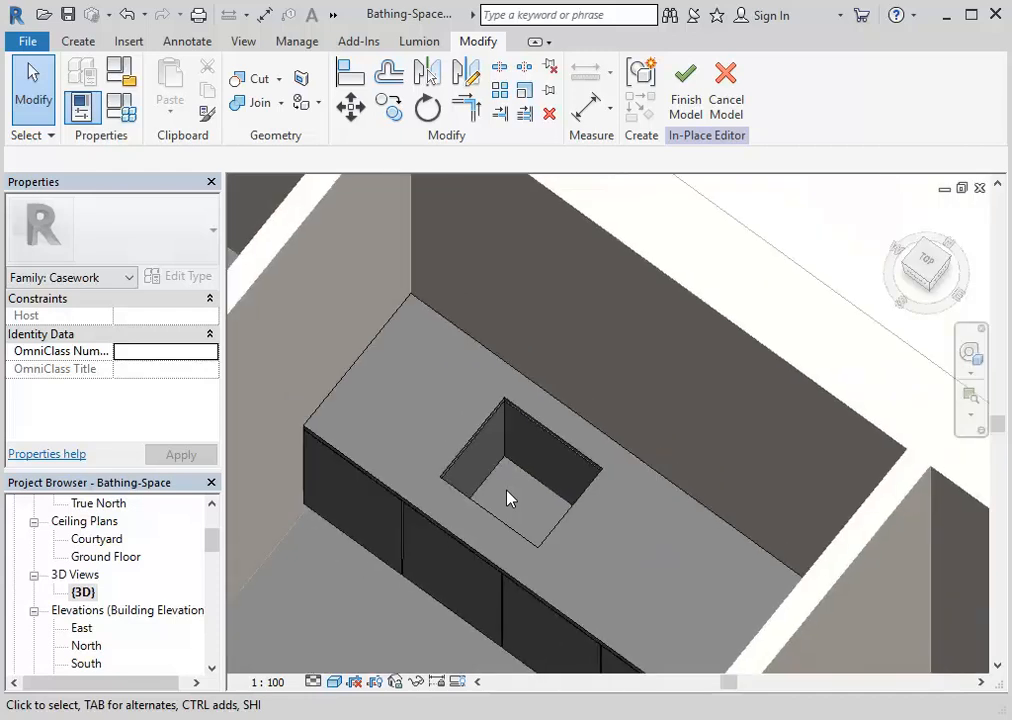
{"action": "middle_click_drag", "start_coordinate": [509, 496], "coordinate": [545, 462], "text": "shift"}
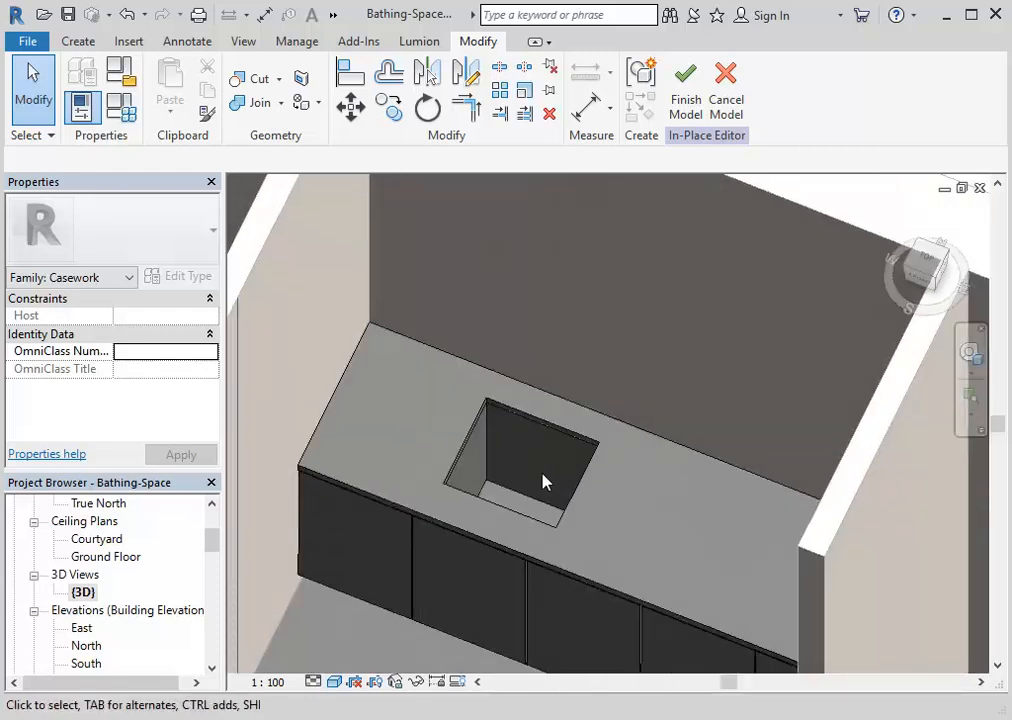
{"action": "middle_click_drag", "start_coordinate": [490, 513], "coordinate": [657, 520], "text": "shift"}
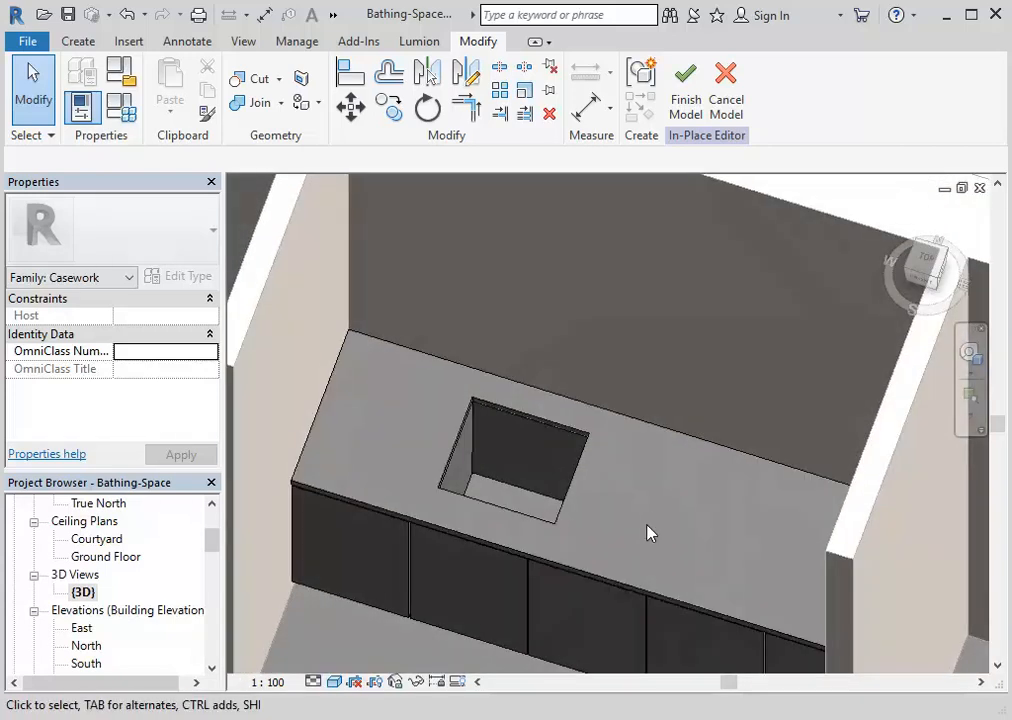
Finish the in-place casework model and open the Ground Floor plan
{"action": "left_click", "coordinate": [679, 93]}
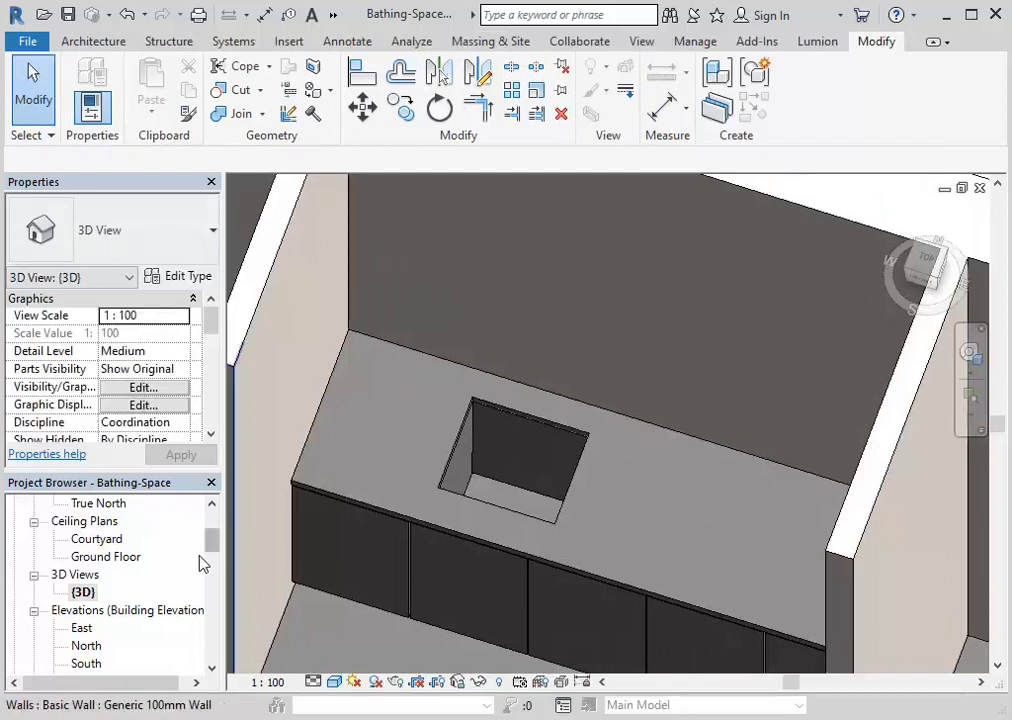
{"action": "left_click_drag", "start_coordinate": [206, 544], "coordinate": [208, 533]}
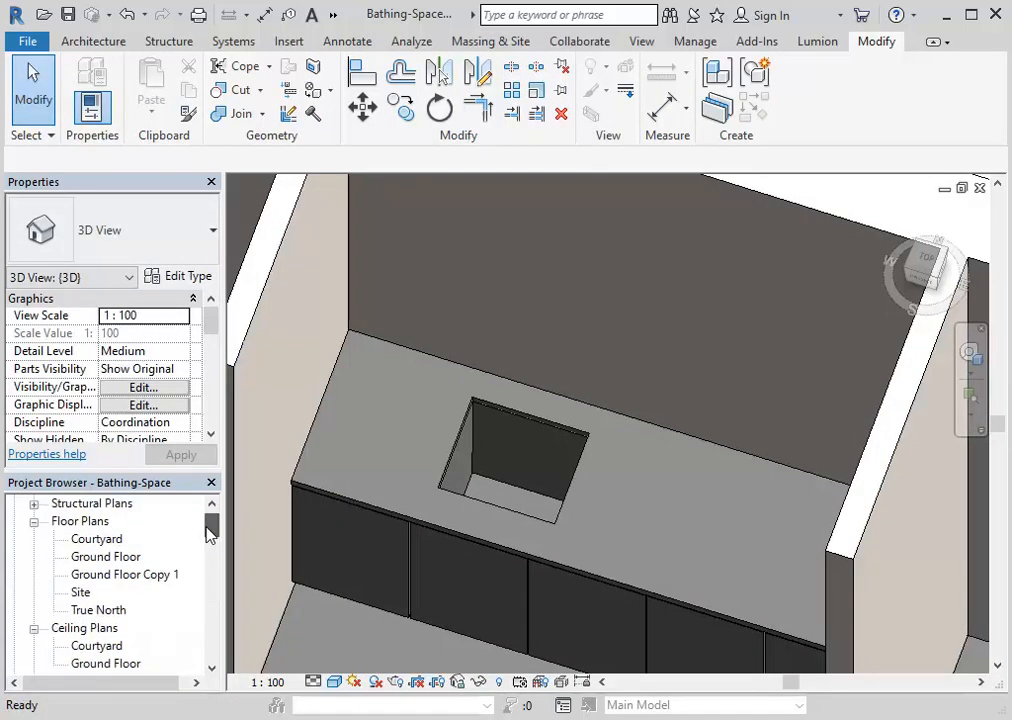
{"action": "double_click", "coordinate": [110, 558]}
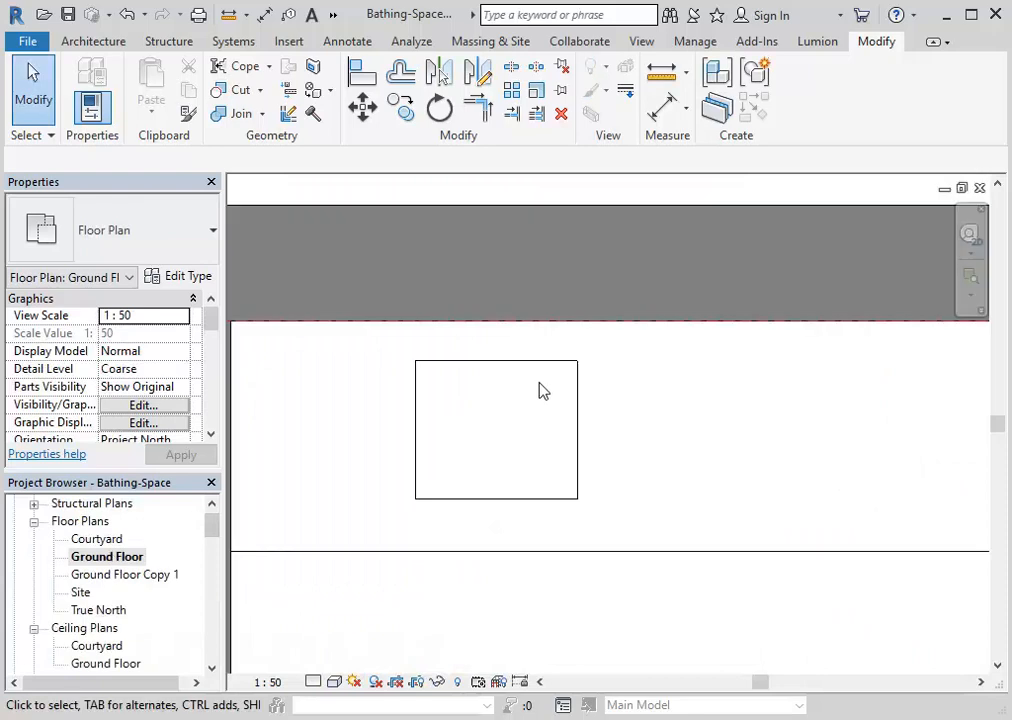
Begin placing a component and browse the family library to the Sinks folder within the Plumbing fixtures
{"action": "left_click", "coordinate": [89, 48]}
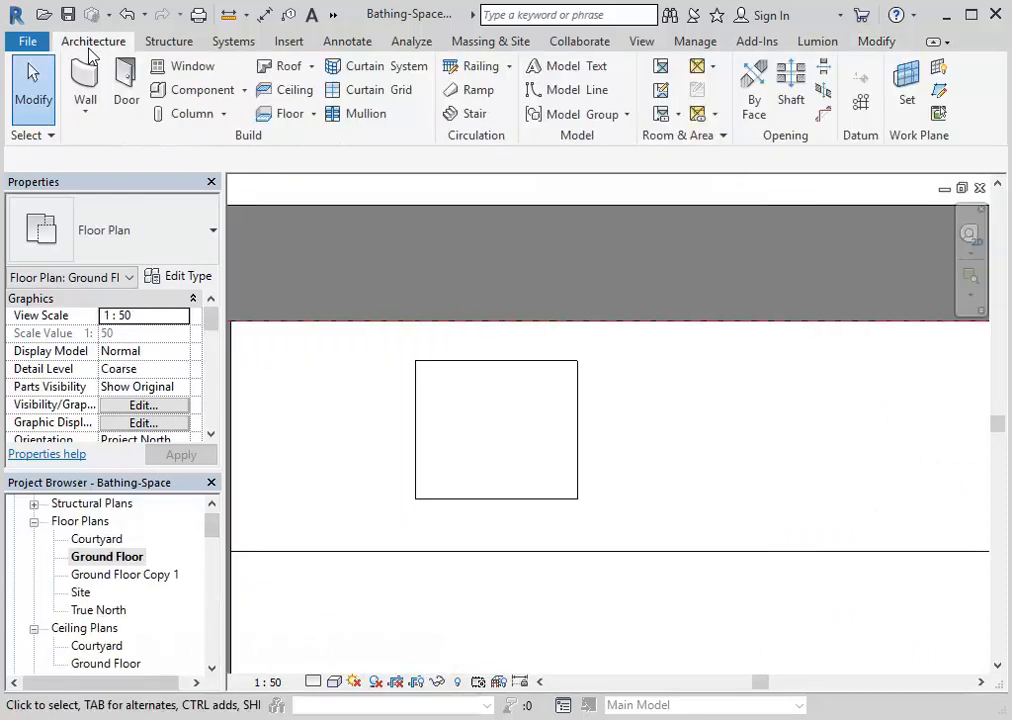
{"action": "left_click", "coordinate": [243, 90]}
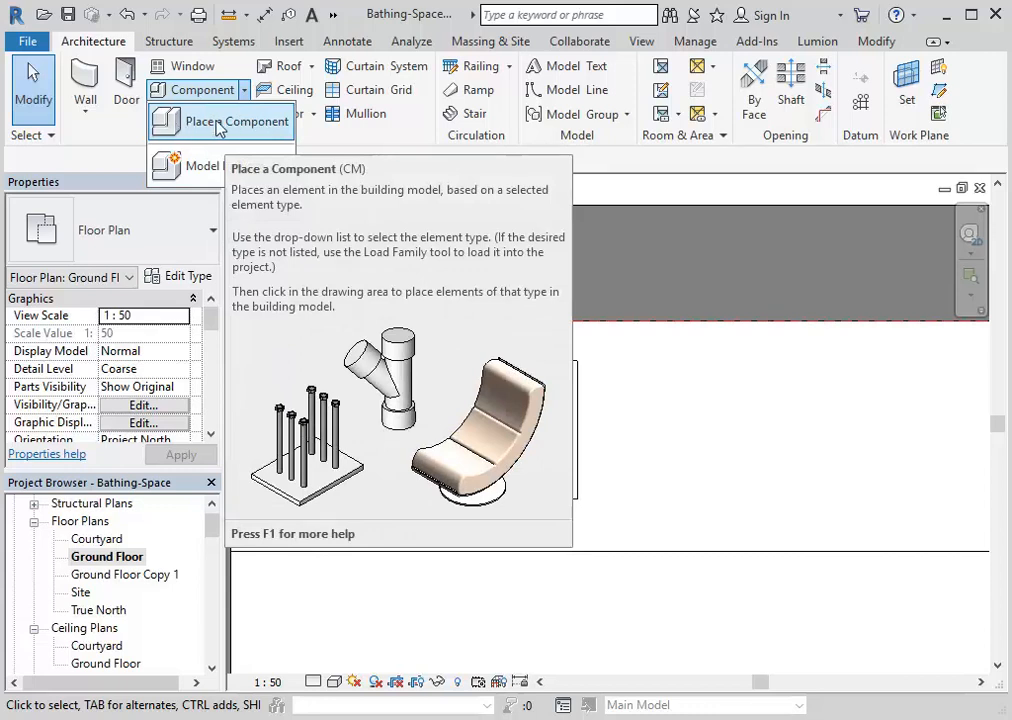
{"action": "left_click", "coordinate": [219, 127]}
{"action": "left_click", "coordinate": [622, 452]}
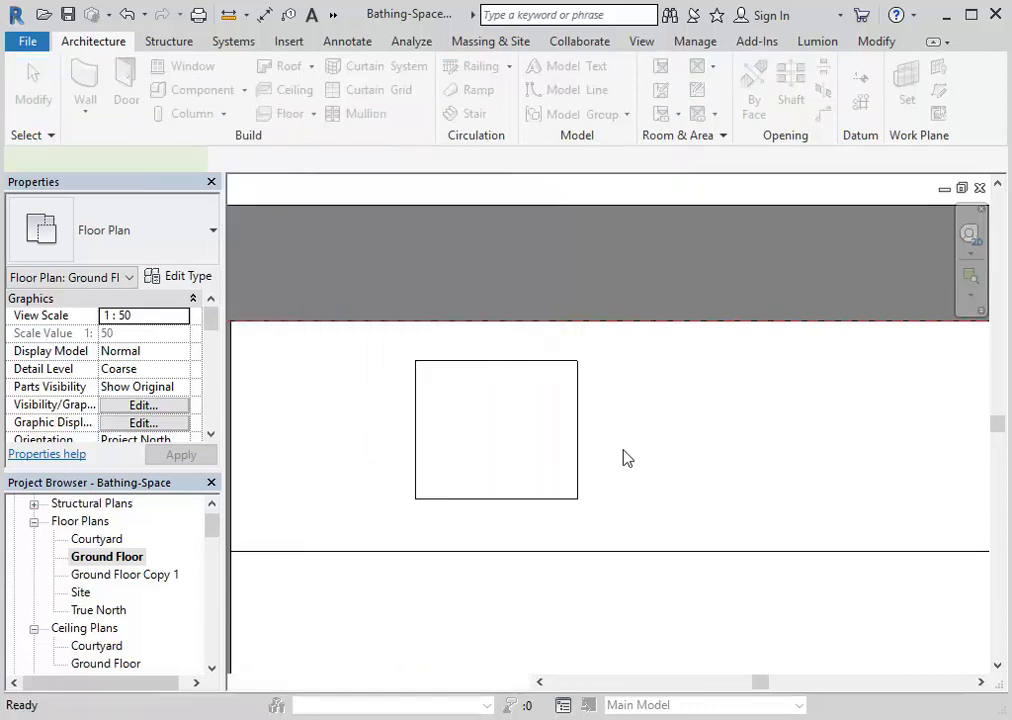
{"action": "left_click", "coordinate": [802, 84]}
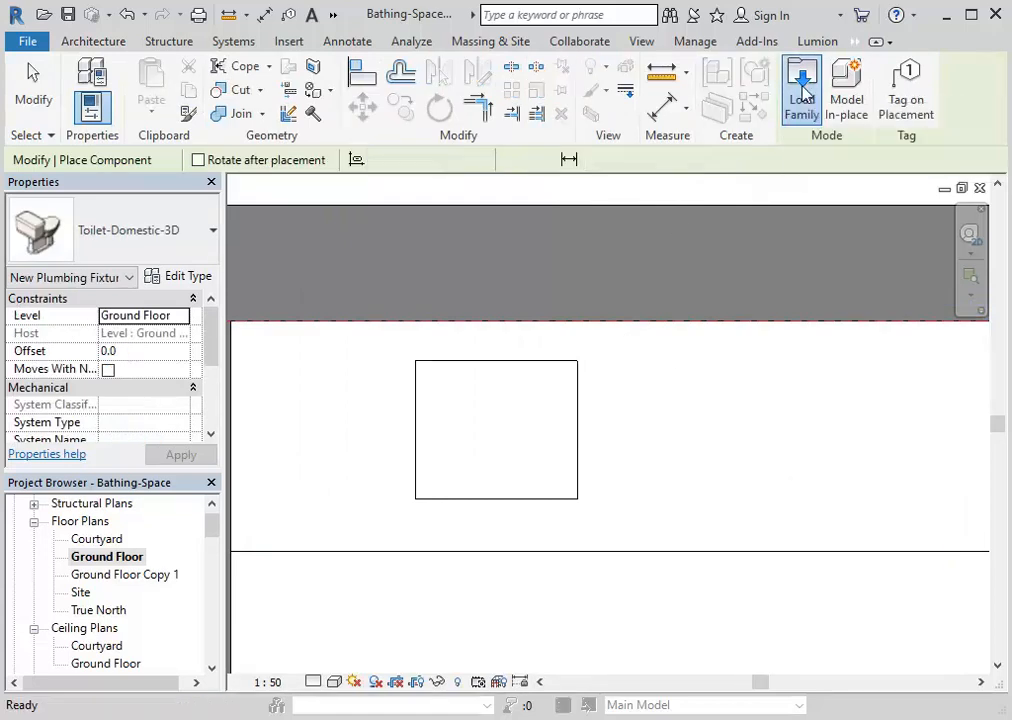
{"action": "left_click_drag", "start_coordinate": [797, 271], "coordinate": [797, 396]}
{"action": "scroll", "coordinate": [288, 405], "scroll_direction": "down", "scroll_amount": 1}
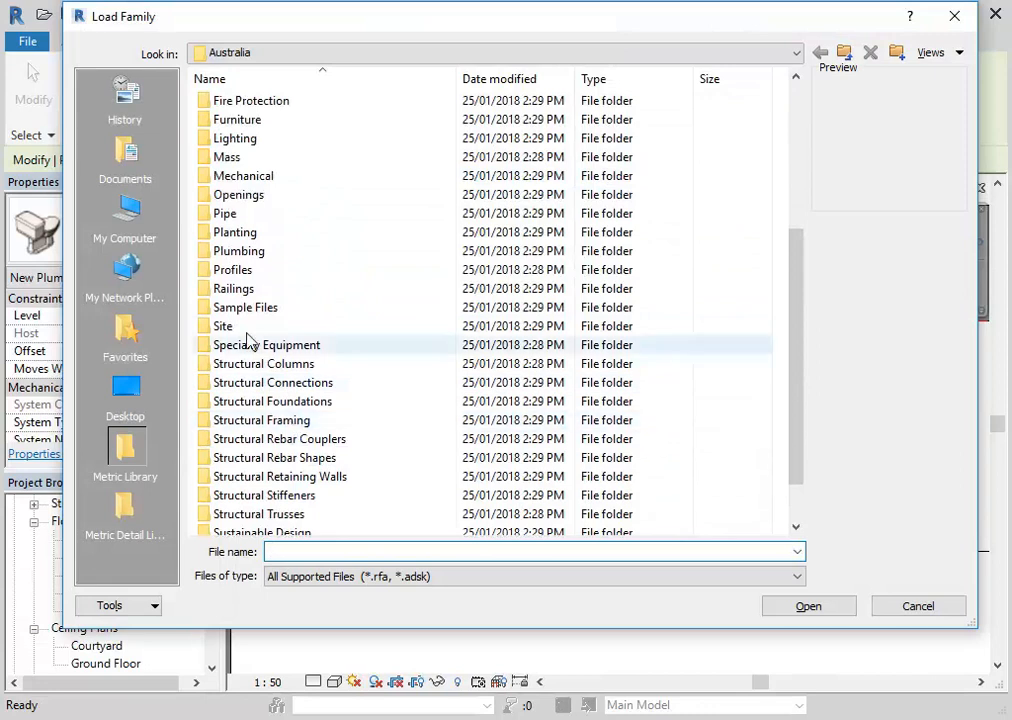
{"action": "left_click", "coordinate": [235, 253]}
{"action": "double_click", "coordinate": [235, 253]}
{"action": "double_click", "coordinate": [246, 104]}
{"action": "double_click", "coordinate": [246, 104]}
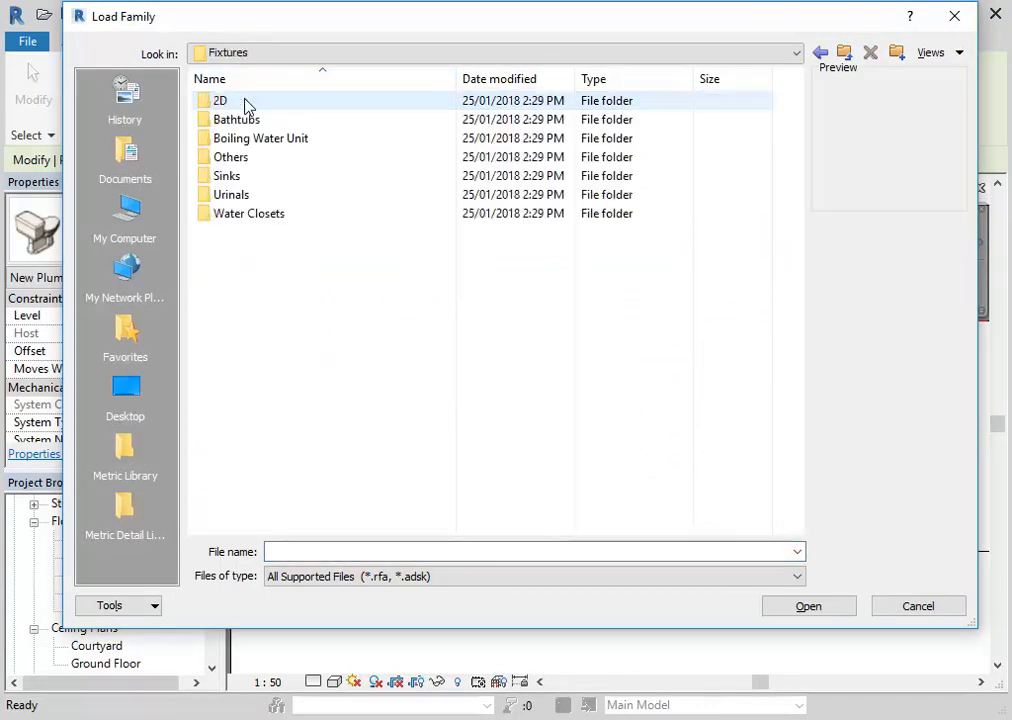
{"action": "double_click", "coordinate": [226, 177]}
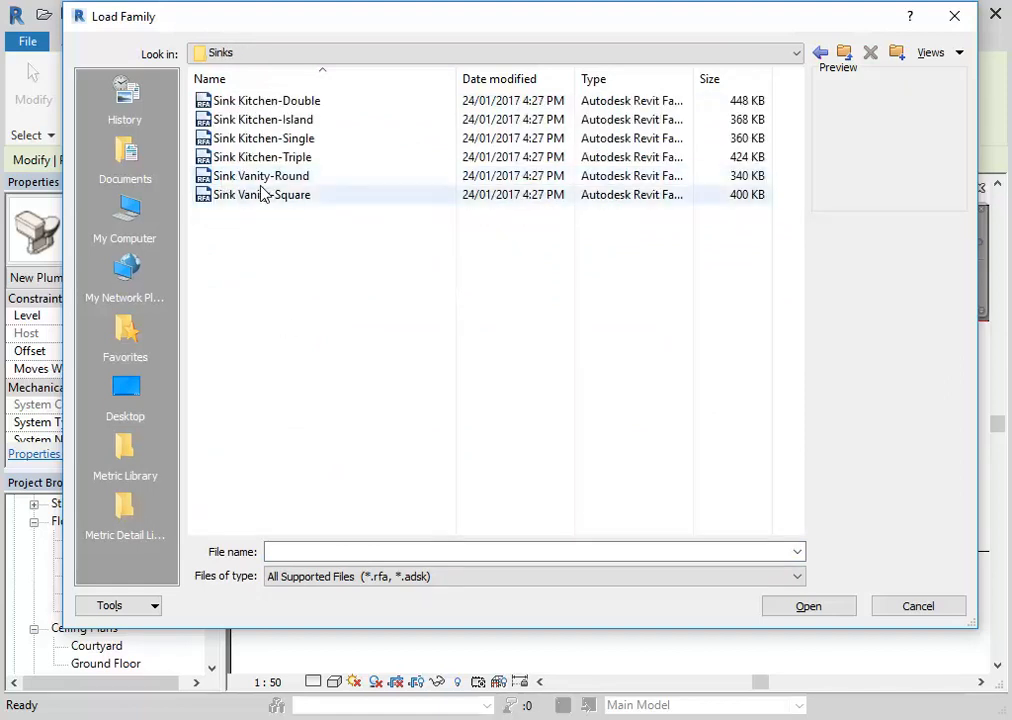
Compare the vanity sink previews and load the Sink Vanity-Square family
{"action": "left_click", "coordinate": [237, 195]}
{"action": "left_click", "coordinate": [236, 177]}
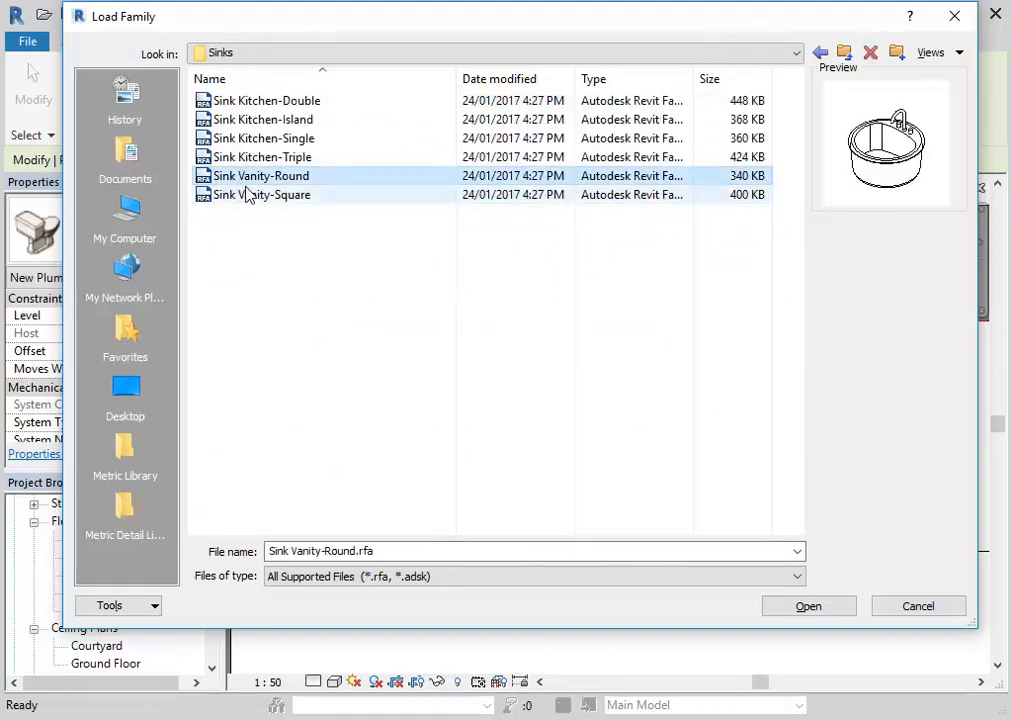
{"action": "left_click", "coordinate": [250, 197]}
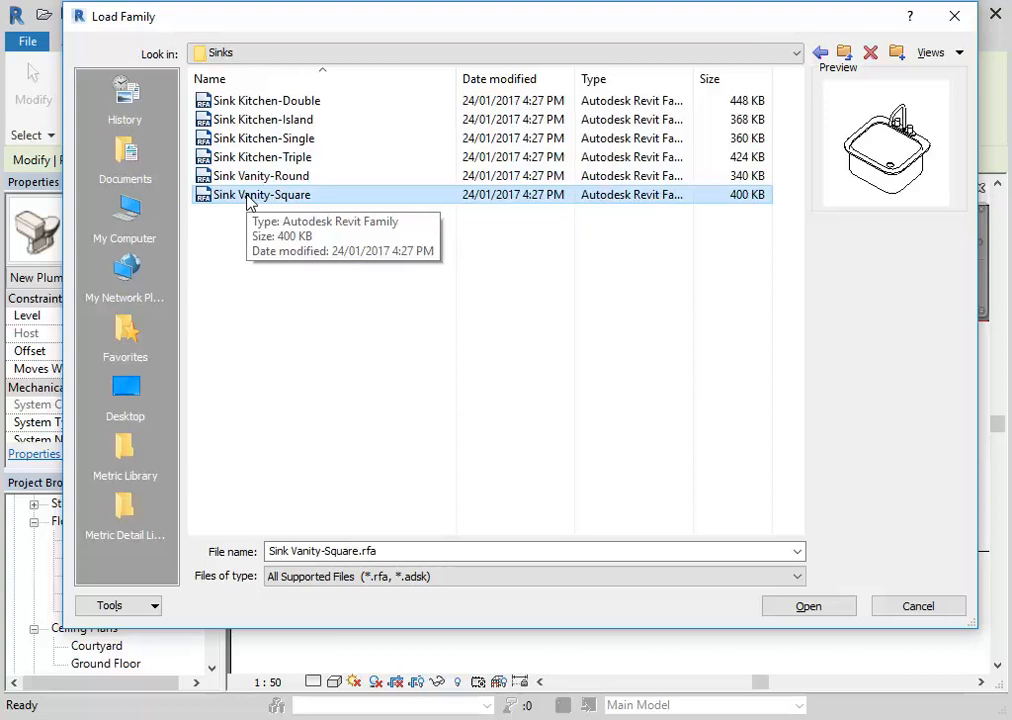
{"action": "double_click", "coordinate": [250, 197]}
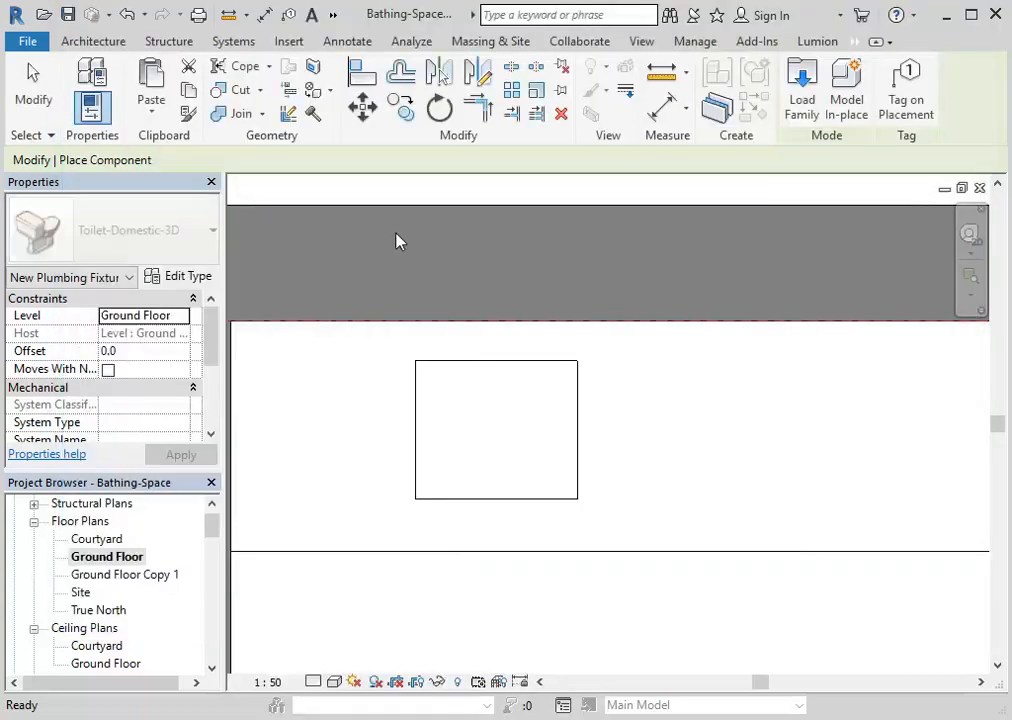
Place a 500 x 440mm Sink Vanity-Square centred over the countertop opening in the Ground Floor plan
{"action": "scroll", "coordinate": [462, 390], "scroll_direction": "down", "scroll_amount": 3}
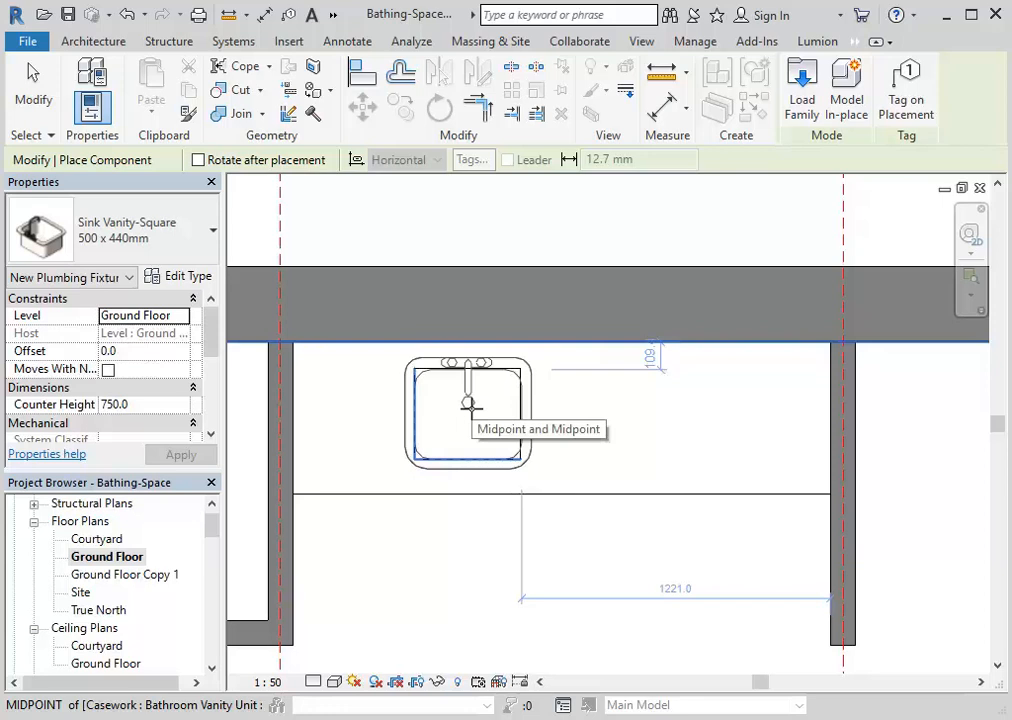
{"action": "scroll", "coordinate": [471, 404], "scroll_direction": "up", "scroll_amount": 2}
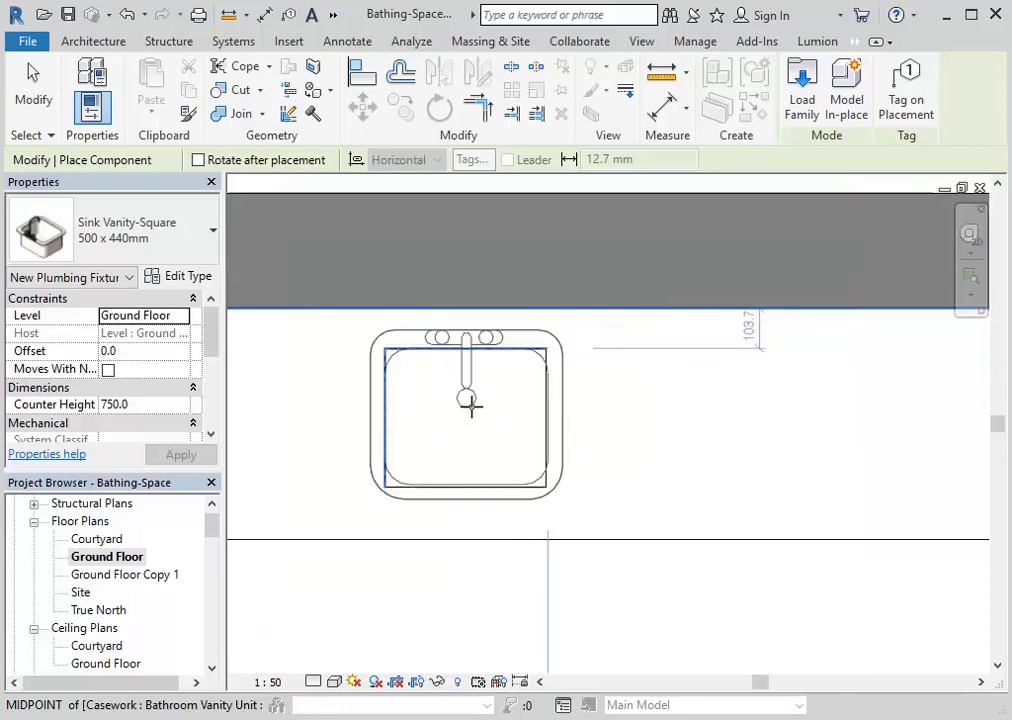
{"action": "scroll", "coordinate": [471, 404], "scroll_direction": "up", "scroll_amount": 1}
{"action": "scroll", "coordinate": [470, 402], "scroll_direction": "up", "scroll_amount": 1}
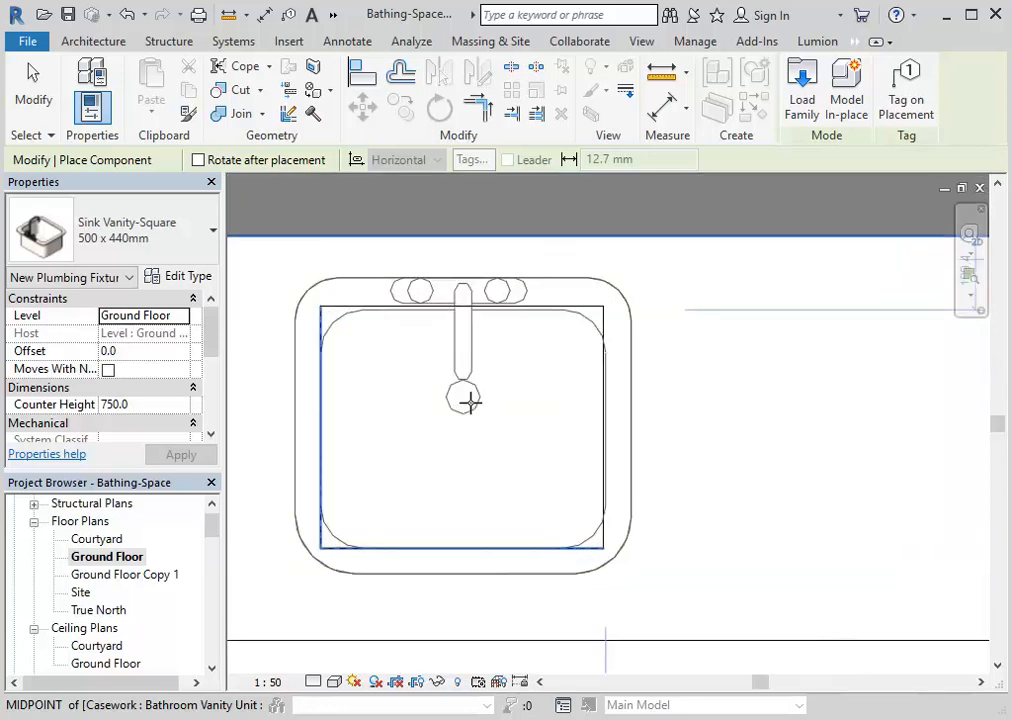
{"action": "left_click", "coordinate": [470, 402]}
Place a second Sink Vanity-Square on the uncut part of the countertop, aligned with the first sink, and end the placement
{"action": "scroll", "coordinate": [802, 446], "scroll_direction": "down", "scroll_amount": 3}
{"action": "middle_click_drag", "start_coordinate": [820, 437], "coordinate": [632, 425]}
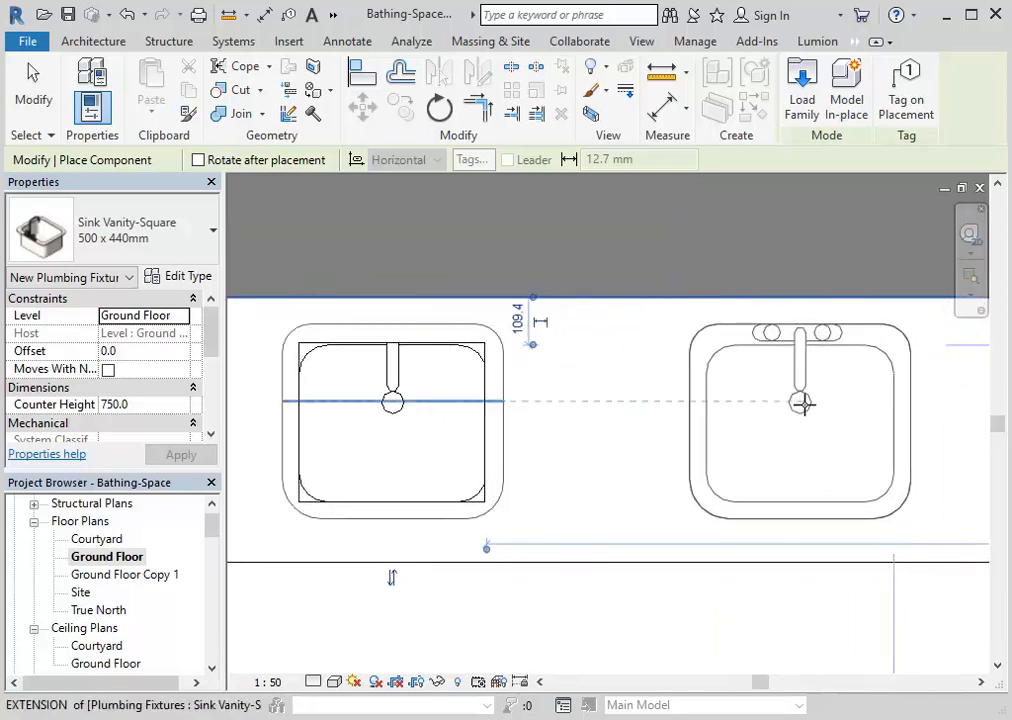
{"action": "left_click", "coordinate": [802, 402]}
{"action": "right_click", "coordinate": [653, 436]}
{"action": "left_click", "coordinate": [670, 440]}
{"action": "right_click", "coordinate": [672, 443]}
{"action": "left_click", "coordinate": [681, 447]}
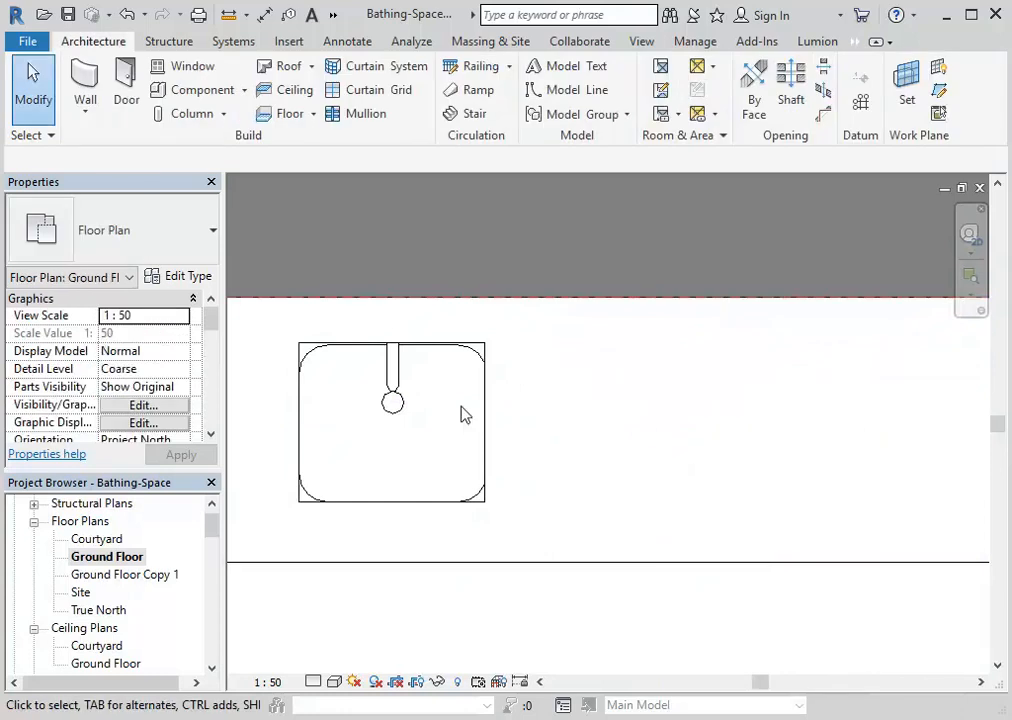
Open the {3D} view and set the Counter Height of the sink in the countertop opening to 900
{"action": "left_click_drag", "start_coordinate": [212, 524], "coordinate": [214, 548]}
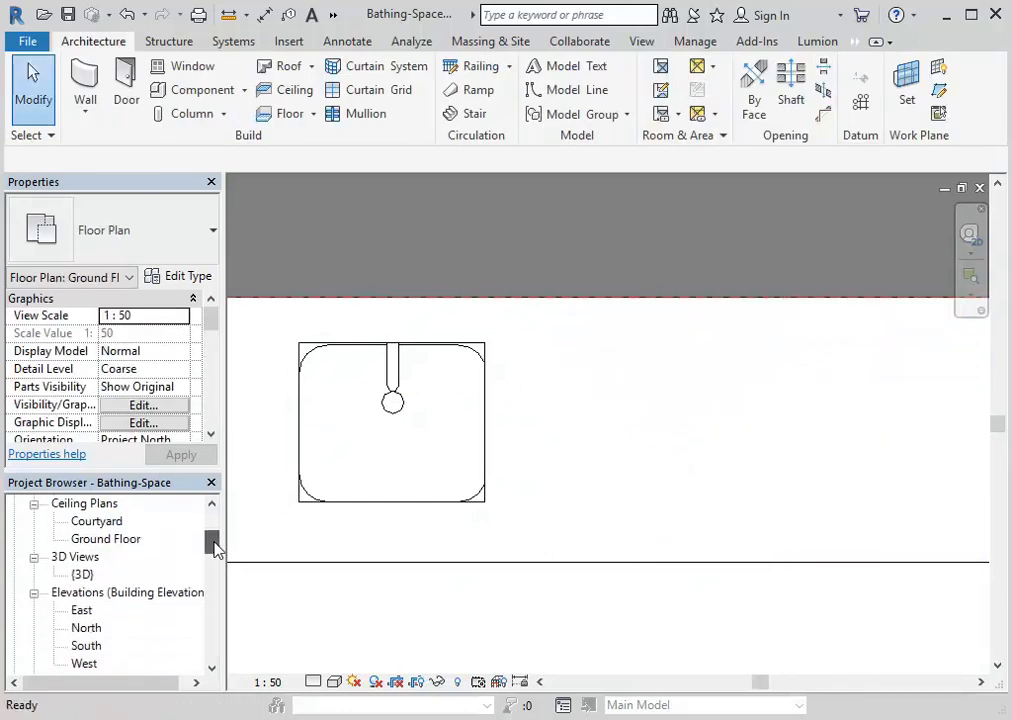
{"action": "double_click", "coordinate": [82, 574]}
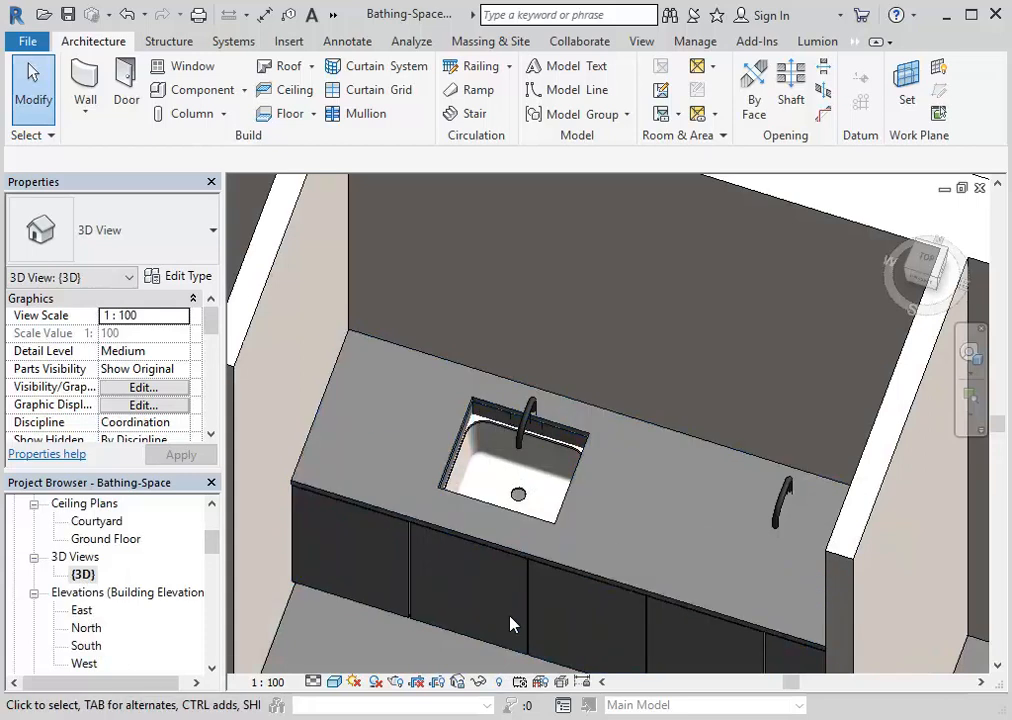
{"action": "scroll", "coordinate": [513, 490], "scroll_direction": "up", "scroll_amount": 3}
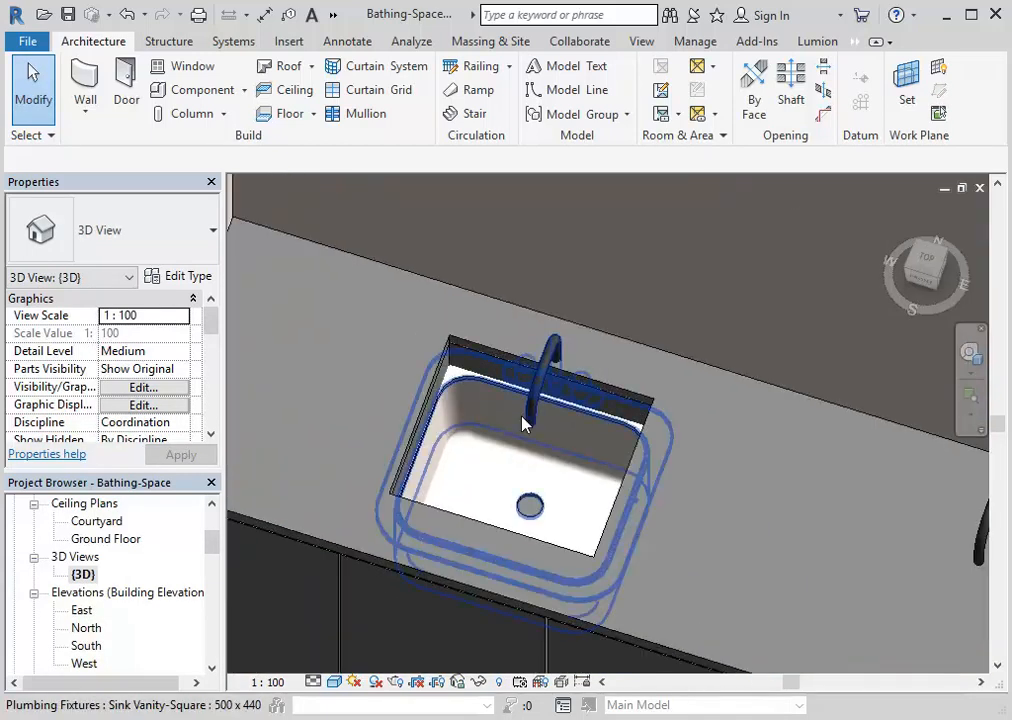
{"action": "left_click", "coordinate": [522, 424]}
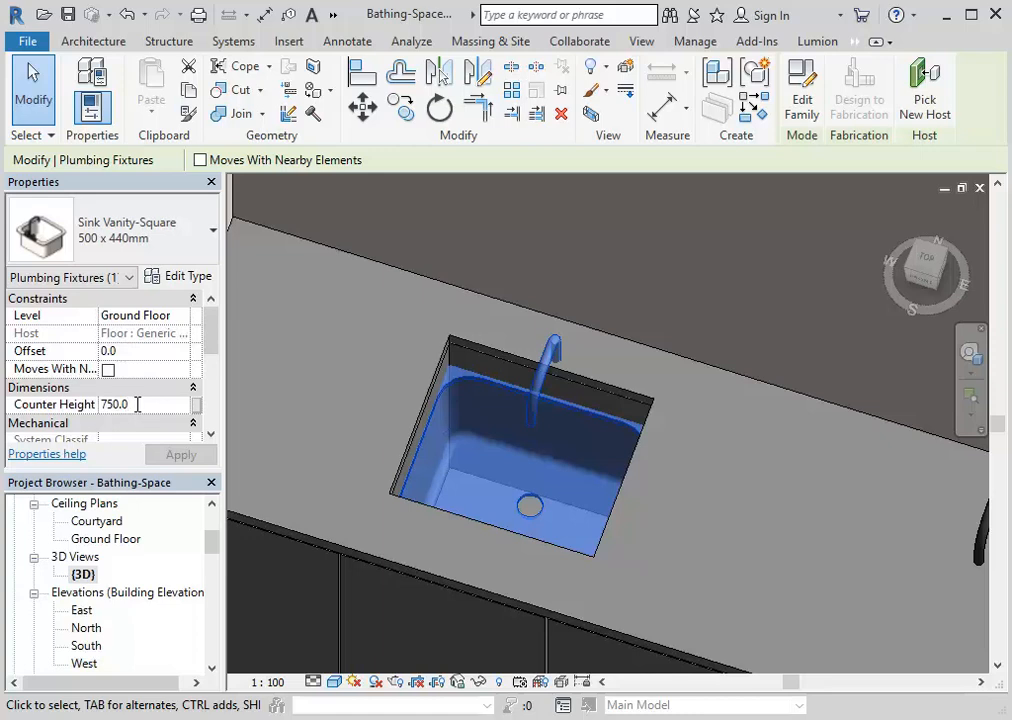
{"action": "left_click_drag", "start_coordinate": [136, 407], "coordinate": [75, 418]}
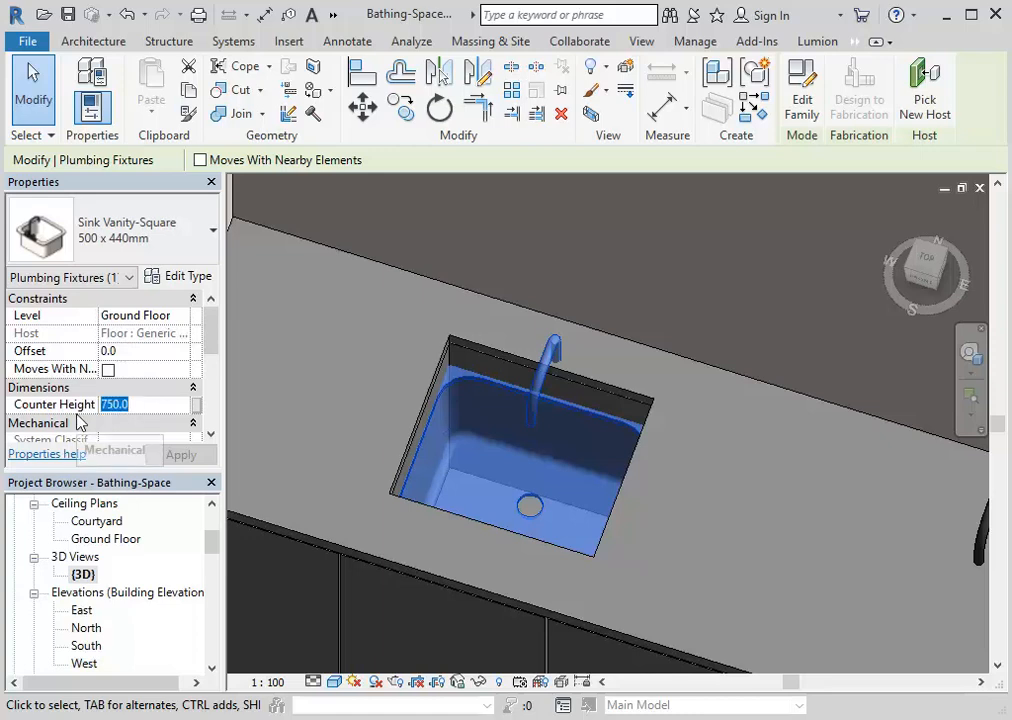
{"action": "type", "text": "900.0"}
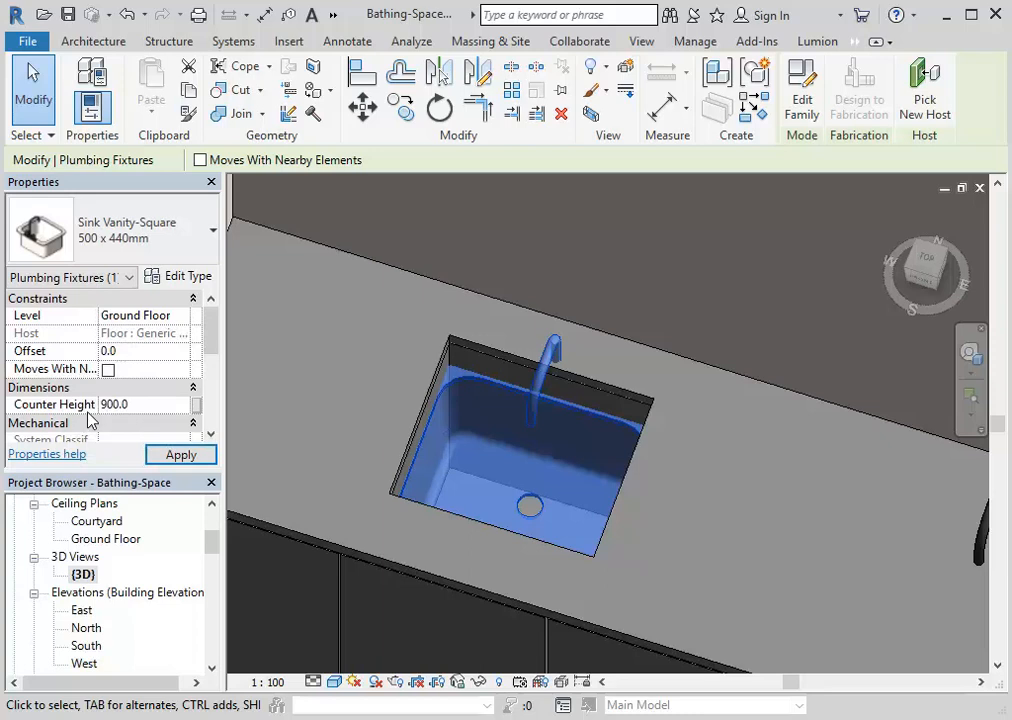
{"action": "mouse_move", "coordinate": [405, 422]}
Set the second sink's Counter Height to 900 and deselect it
{"action": "middle_click_drag", "start_coordinate": [733, 444], "coordinate": [548, 376]}
{"action": "left_click", "coordinate": [684, 461]}
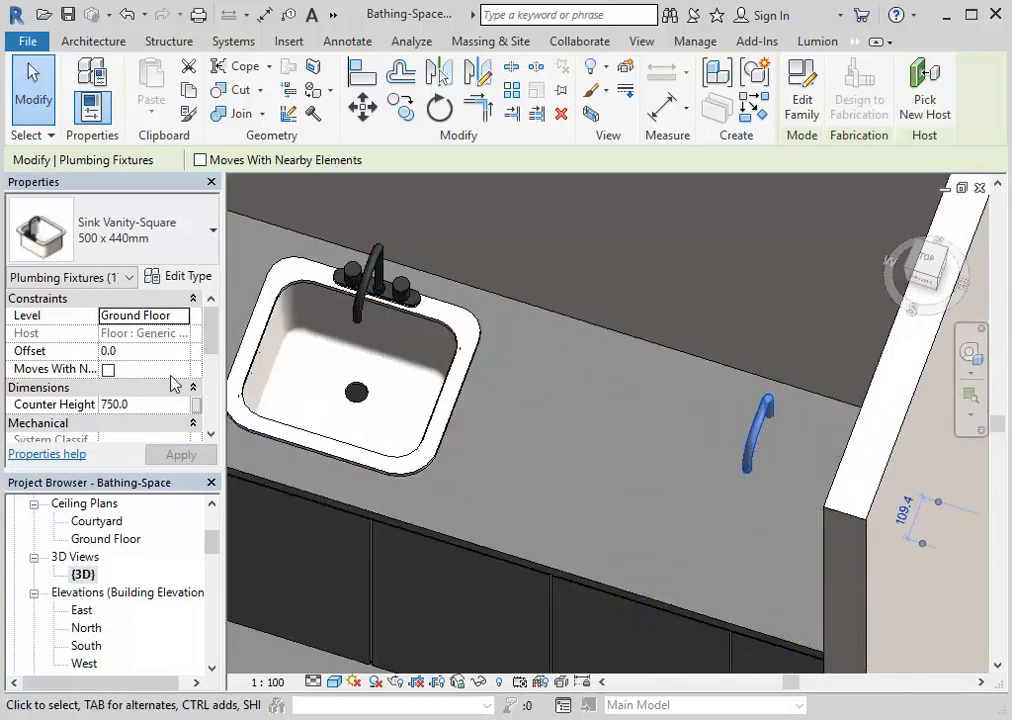
{"action": "left_click", "coordinate": [150, 406]}
{"action": "type", "text": "900"}
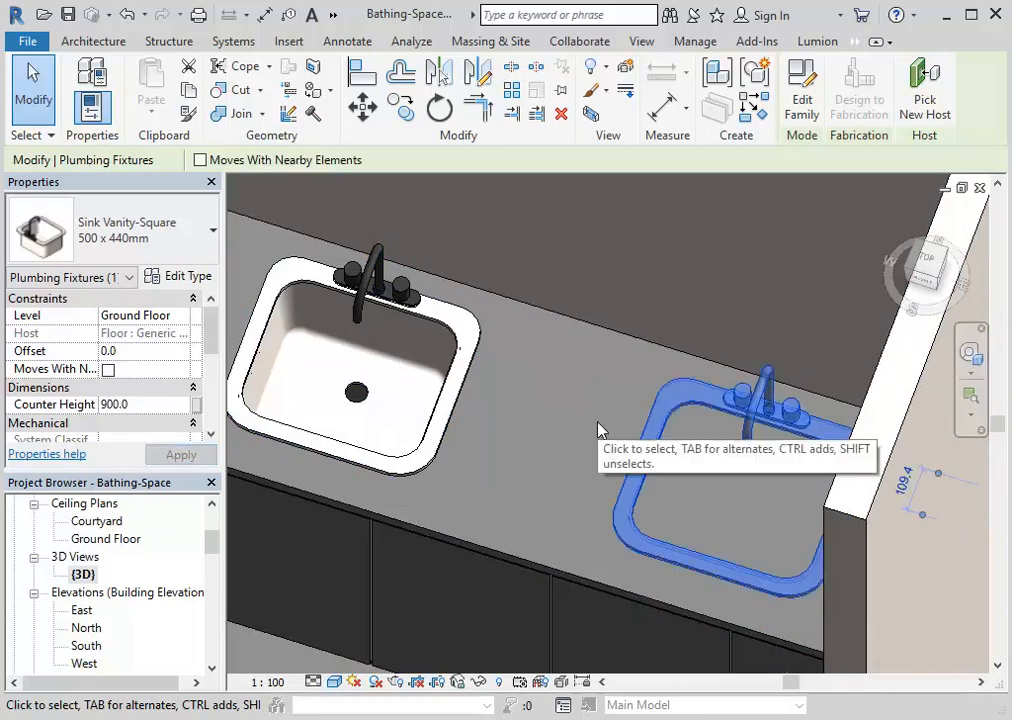
{"action": "key", "text": "Escape"}
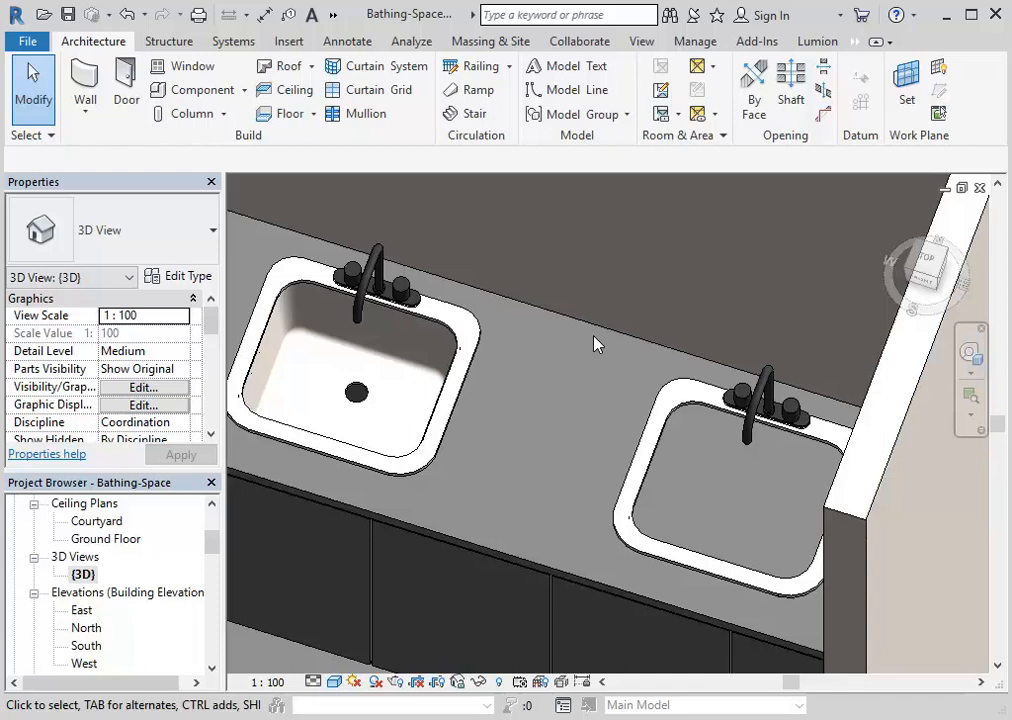
Examine the bathroom vanity unit and how its two sinks sit in the countertop in the 3D view
{"action": "middle_click_drag", "start_coordinate": [483, 330], "coordinate": [533, 303]}
{"action": "scroll", "coordinate": [533, 303], "scroll_direction": "down", "scroll_amount": 3}
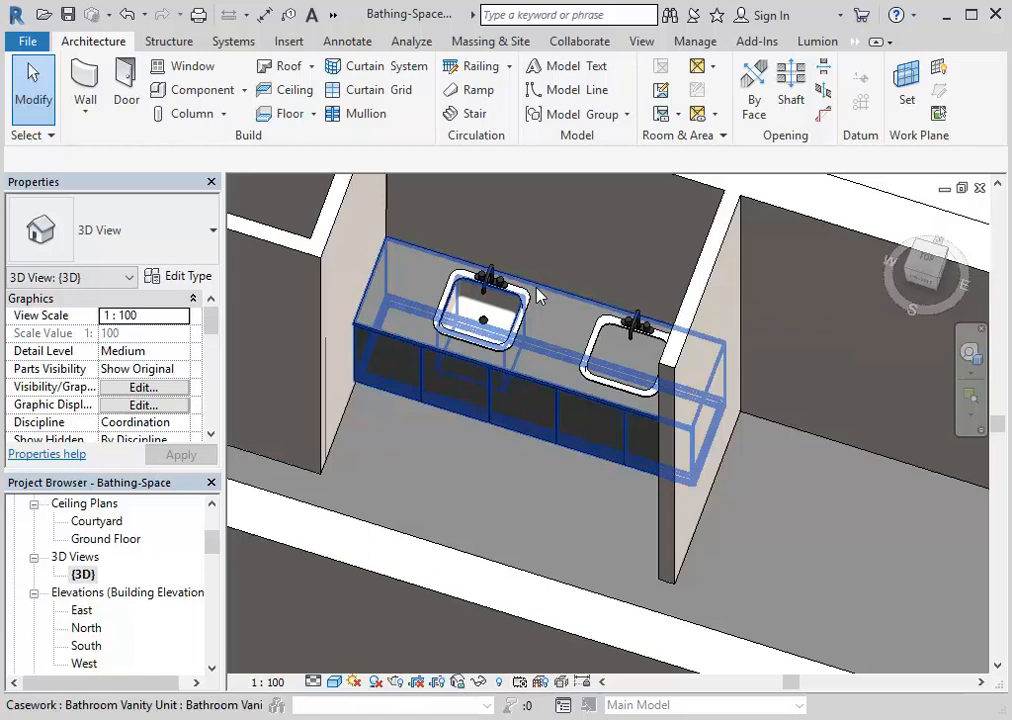
{"action": "left_click", "coordinate": [537, 295]}
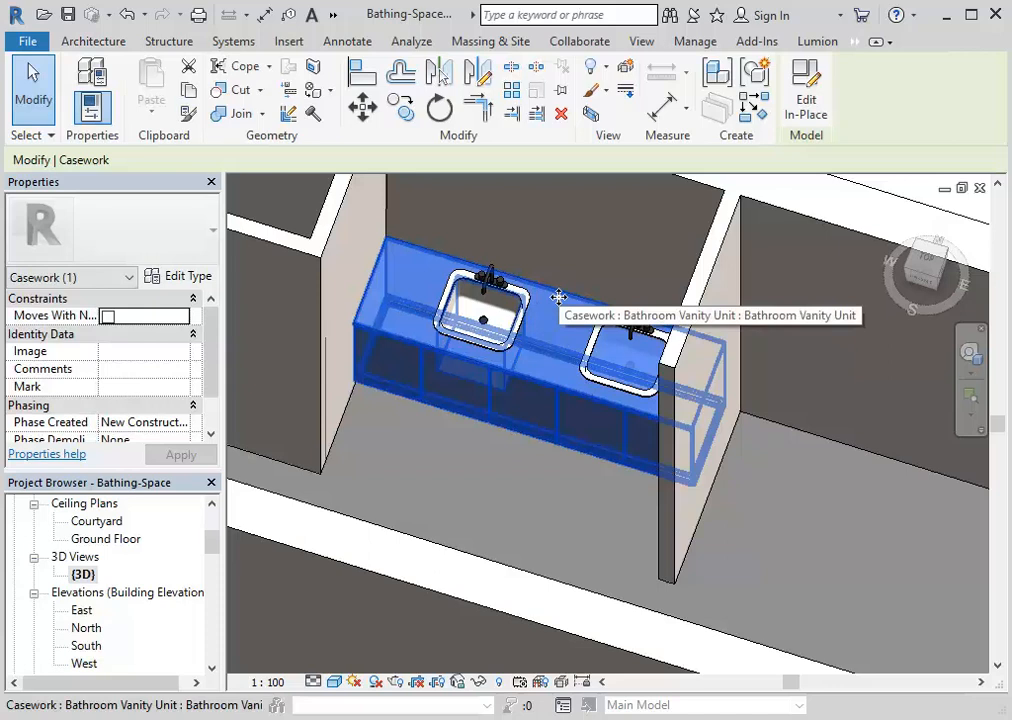
{"action": "middle_click_drag", "start_coordinate": [558, 297], "coordinate": [580, 355], "text": "shift"}
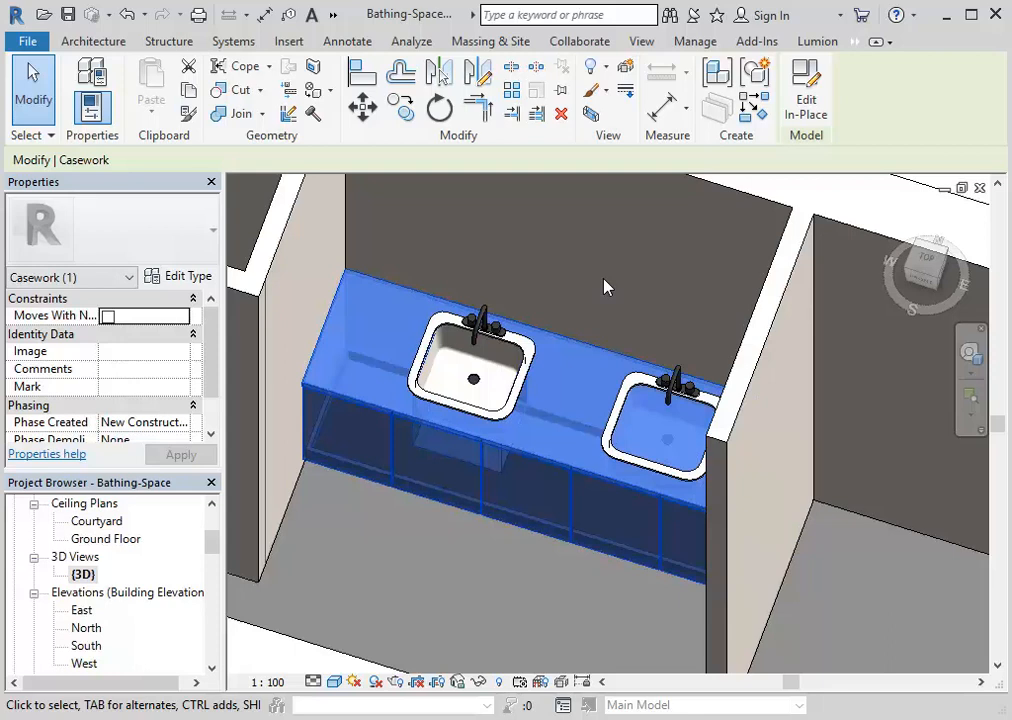
{"action": "key", "text": "Escape"}
{"action": "left_click", "coordinate": [244, 90]}
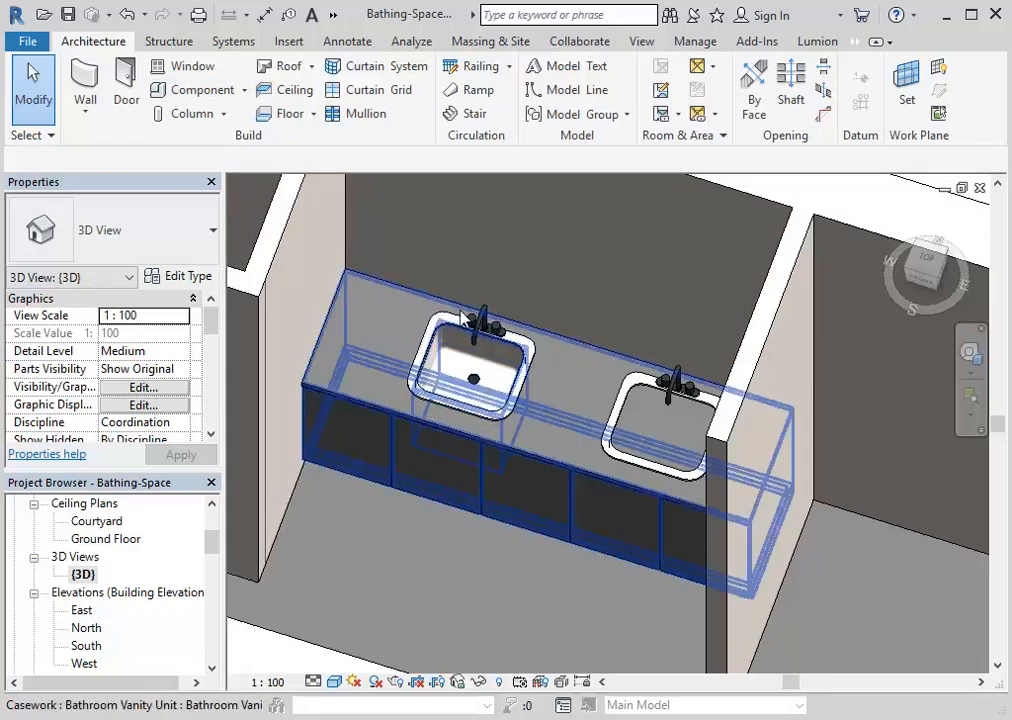
{"action": "left_click", "coordinate": [567, 349]}
{"action": "key", "text": "Escape"}
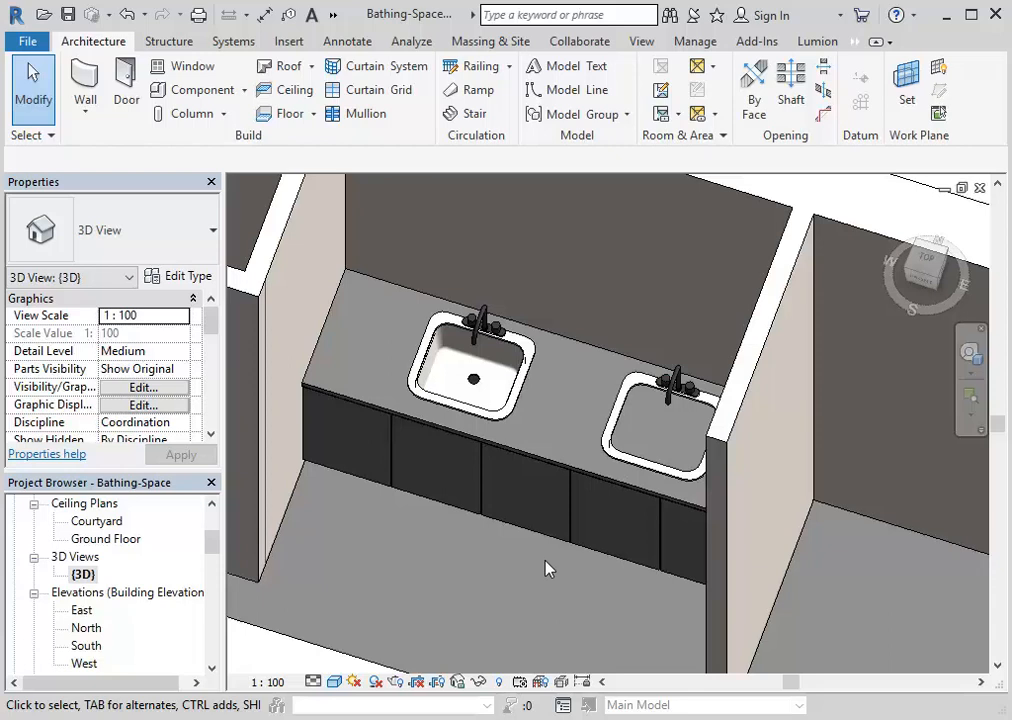
Open the Bathroom Vanity Unit casework for in-place editing and switch to the Ground Floor Copy 1 plan
{"action": "left_click", "coordinate": [553, 466]}
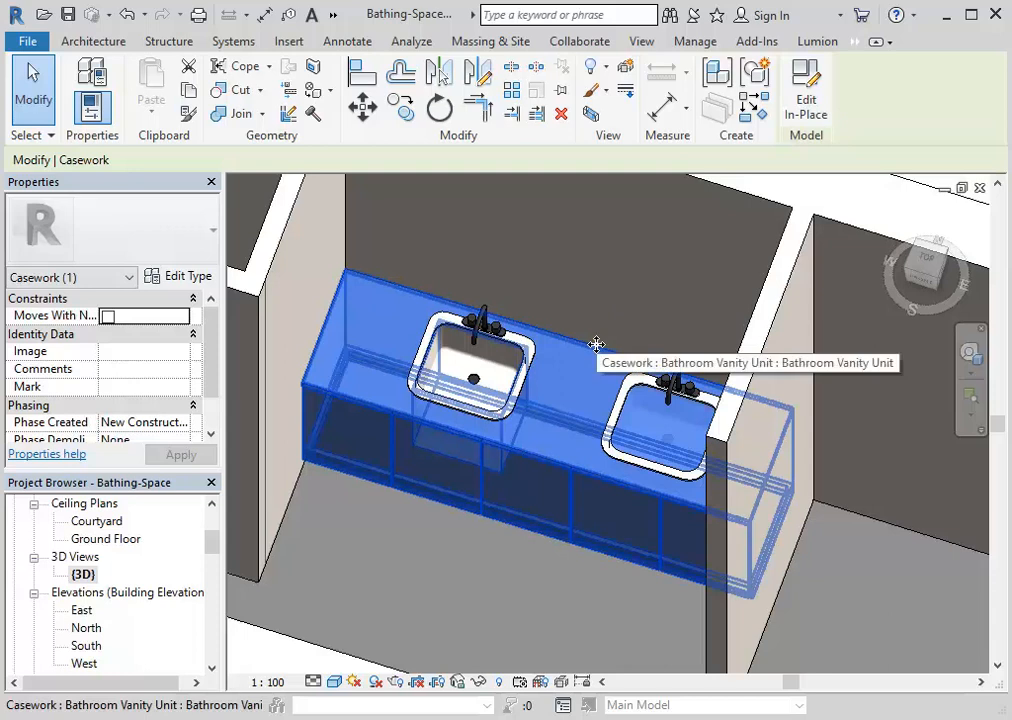
{"action": "left_click", "coordinate": [808, 97]}
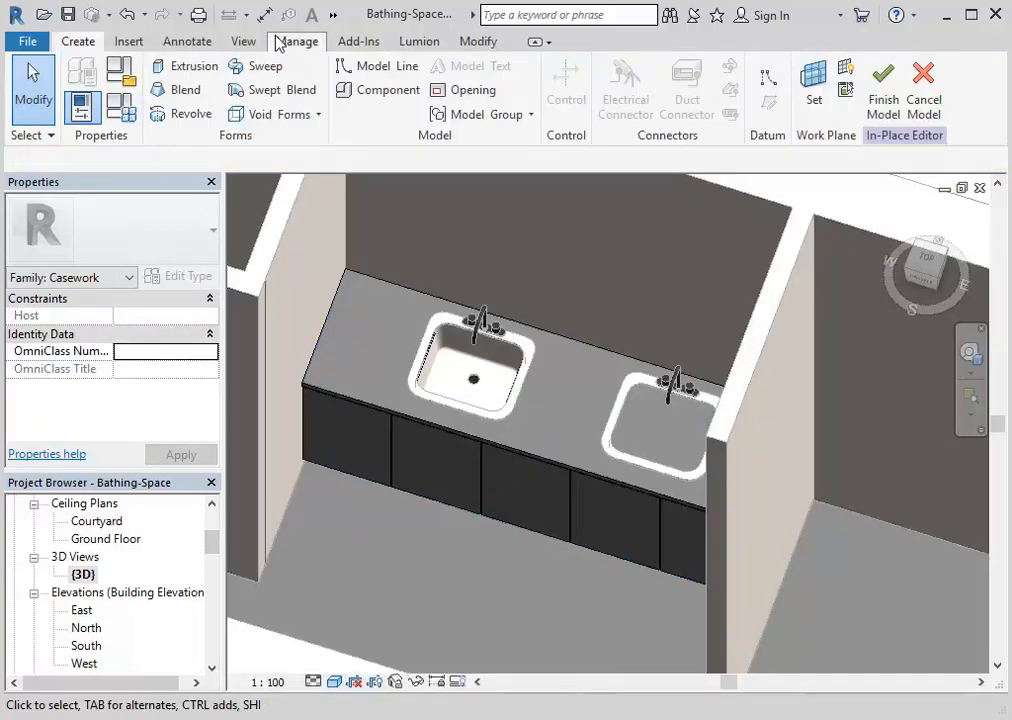
{"action": "left_click", "coordinate": [214, 548]}
{"action": "scroll", "coordinate": [214, 548], "scroll_direction": "up", "scroll_amount": 2}
{"action": "double_click", "coordinate": [128, 558]}
{"action": "scroll", "coordinate": [470, 427], "scroll_direction": "down", "scroll_amount": 1}
{"action": "middle_click_drag", "start_coordinate": [470, 427], "coordinate": [314, 472]}
Start a void extrusion and sketch a rectangle about 370 mm deep around the second sink's basin, within its outer rim
{"action": "scroll", "coordinate": [569, 447], "scroll_direction": "up", "scroll_amount": 5}
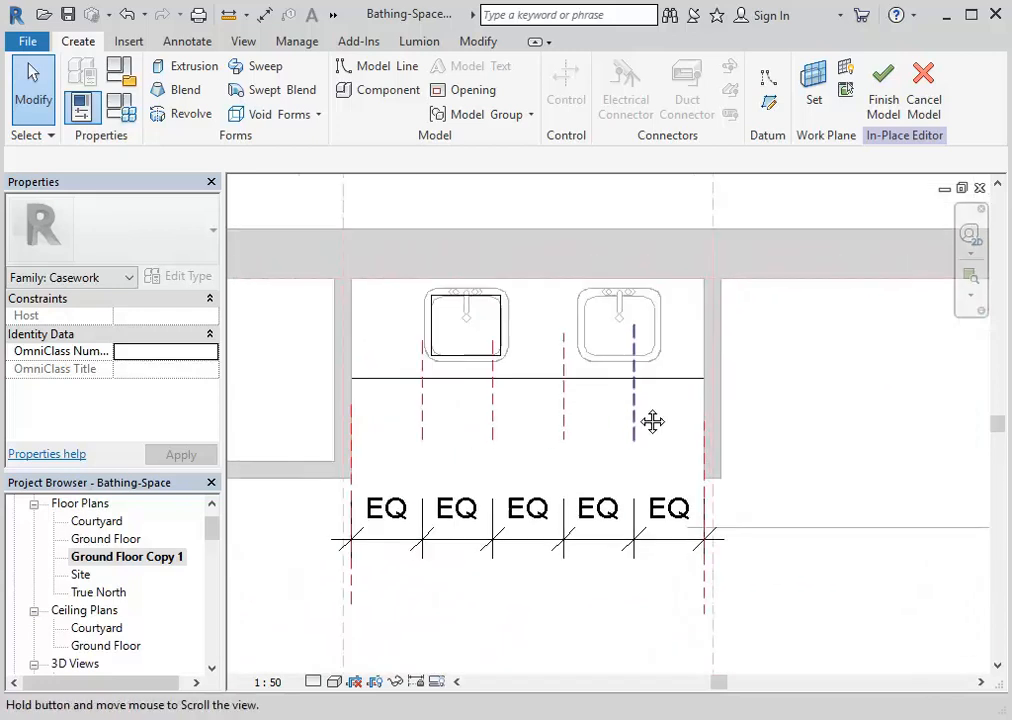
{"action": "scroll", "coordinate": [558, 420], "scroll_direction": "up", "scroll_amount": 5}
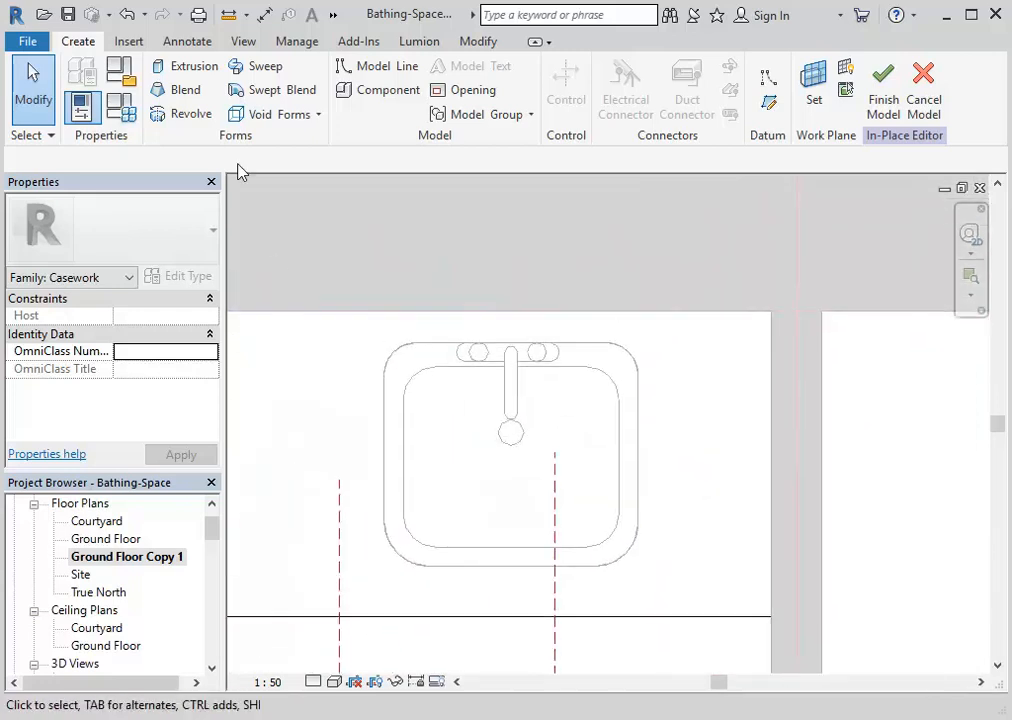
{"action": "left_click", "coordinate": [286, 116]}
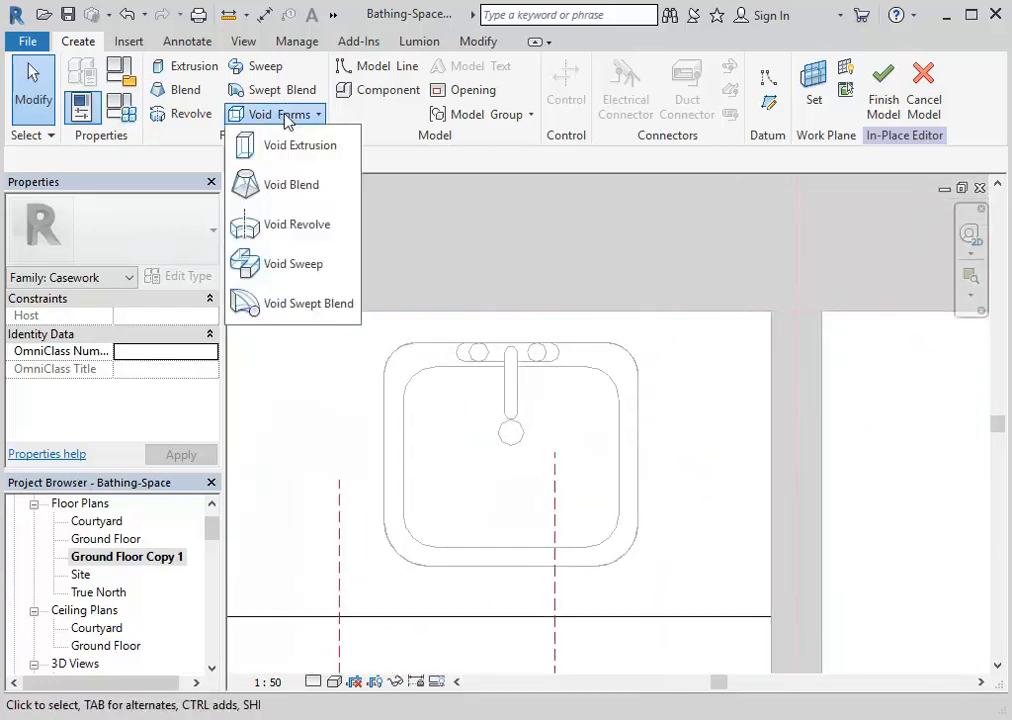
{"action": "left_click", "coordinate": [280, 146]}
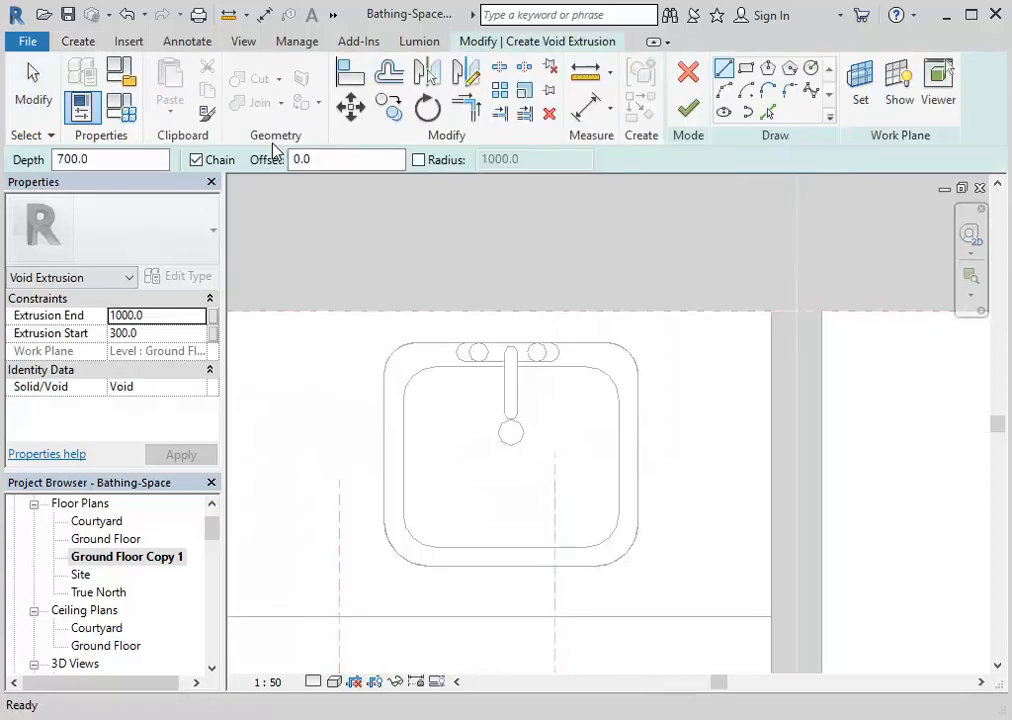
{"action": "left_click", "coordinate": [747, 70]}
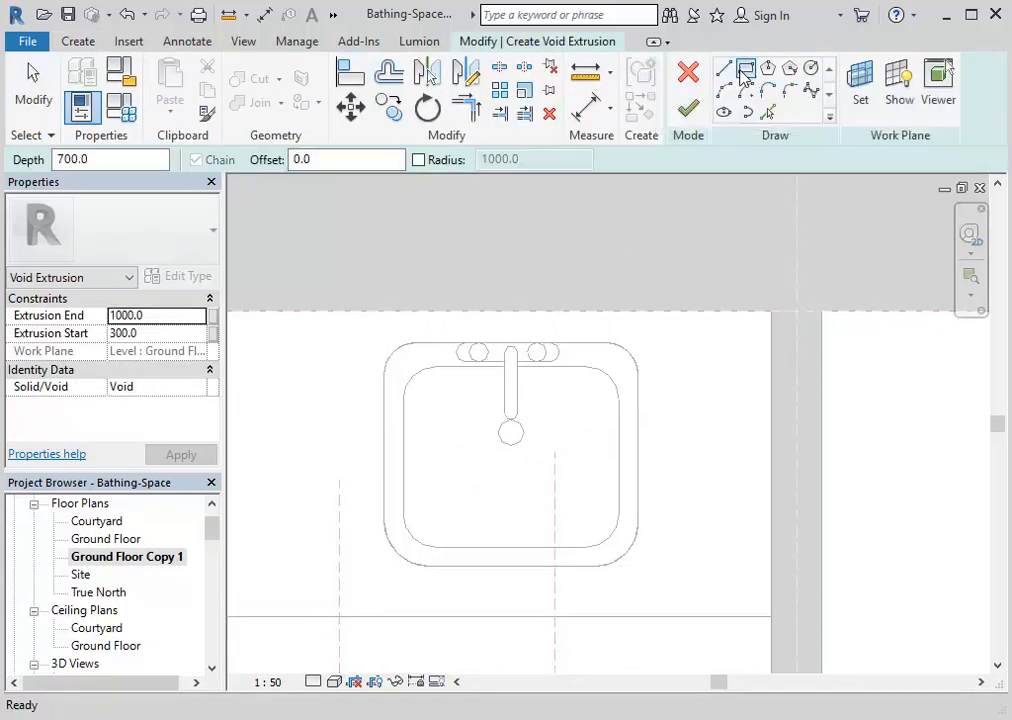
{"action": "scroll", "coordinate": [390, 410], "scroll_direction": "up", "scroll_amount": 3}
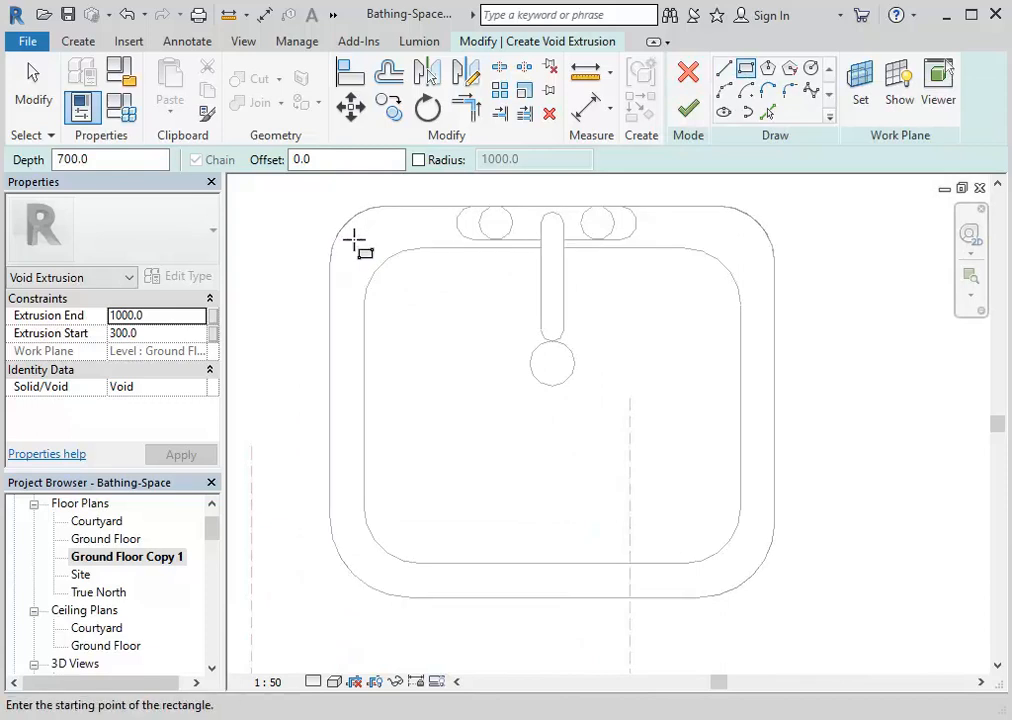
{"action": "left_click", "coordinate": [351, 240]}
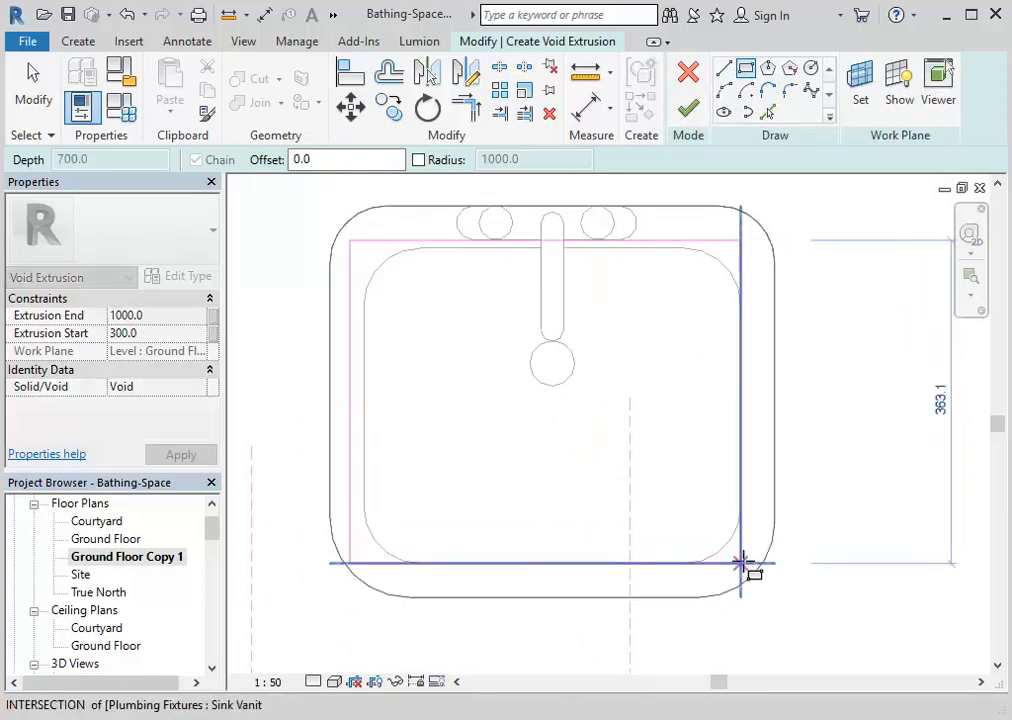
{"action": "scroll", "coordinate": [748, 566], "scroll_direction": "up", "scroll_amount": 3}
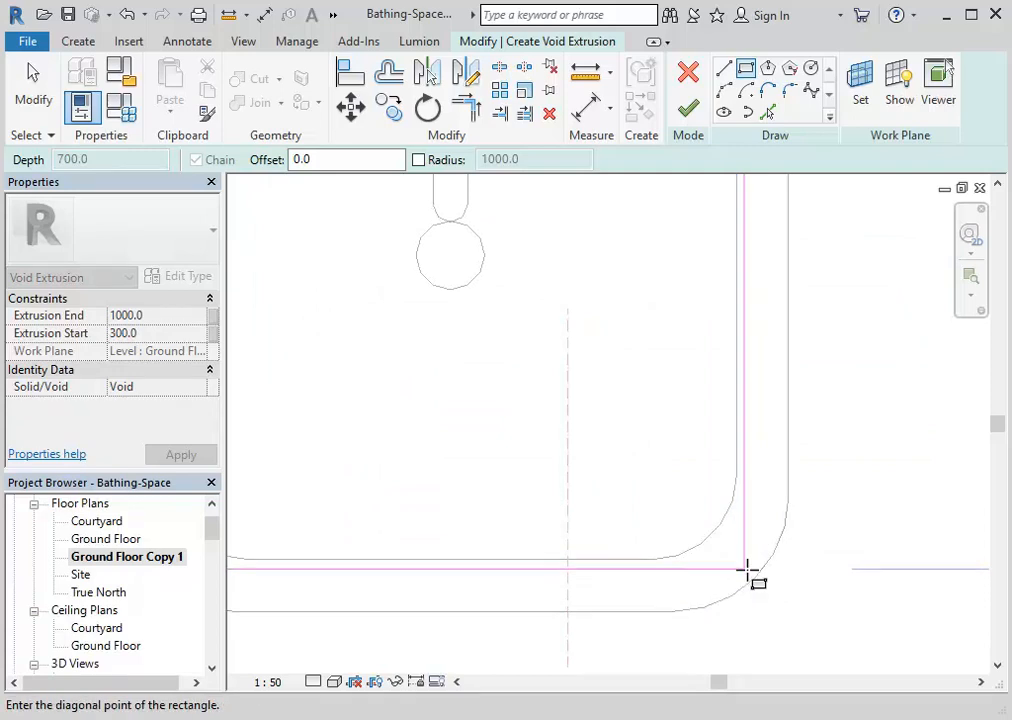
{"action": "left_click", "coordinate": [745, 569]}
{"action": "scroll", "coordinate": [517, 376], "scroll_direction": "down", "scroll_amount": 3}
{"action": "middle_click_drag", "start_coordinate": [525, 384], "coordinate": [628, 424]}
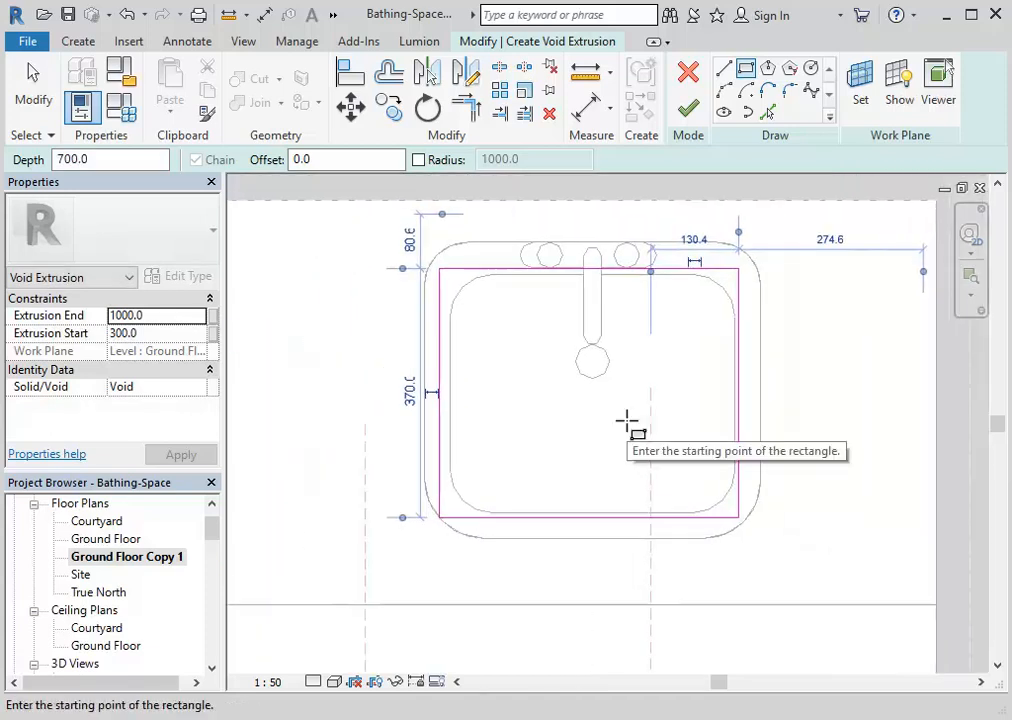
{"action": "middle_click", "coordinate": [631, 416]}
{"action": "middle_click_drag", "start_coordinate": [629, 418], "coordinate": [584, 428]}
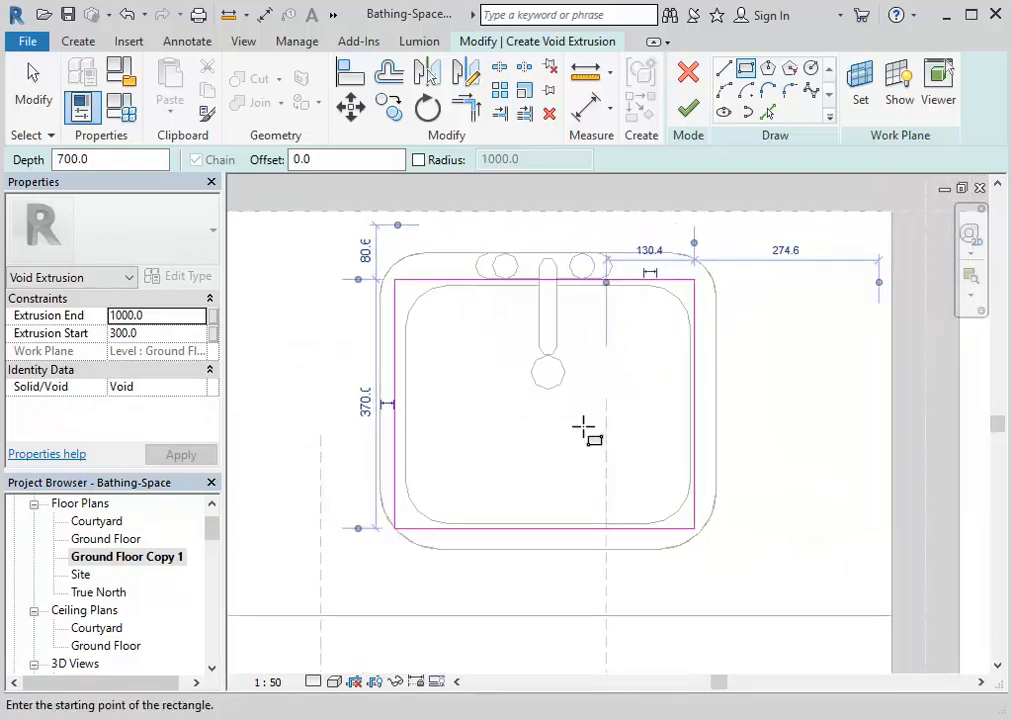
{"action": "scroll", "coordinate": [584, 428], "scroll_direction": "up", "scroll_amount": 2}
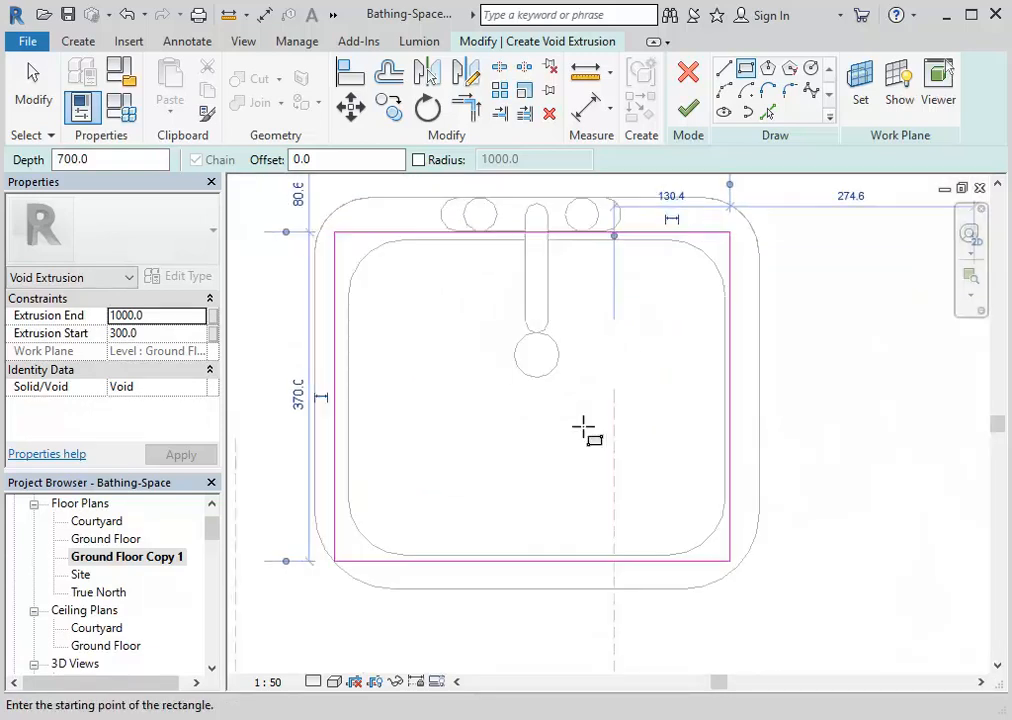
Nudge the rectangle's left edge inward until the sketch is 435 mm wide, and finish the second sink's void extrusion
{"action": "right_click", "coordinate": [416, 347]}
{"action": "left_click", "coordinate": [436, 357]}
{"action": "right_click", "coordinate": [445, 359]}
{"action": "left_click", "coordinate": [461, 371]}
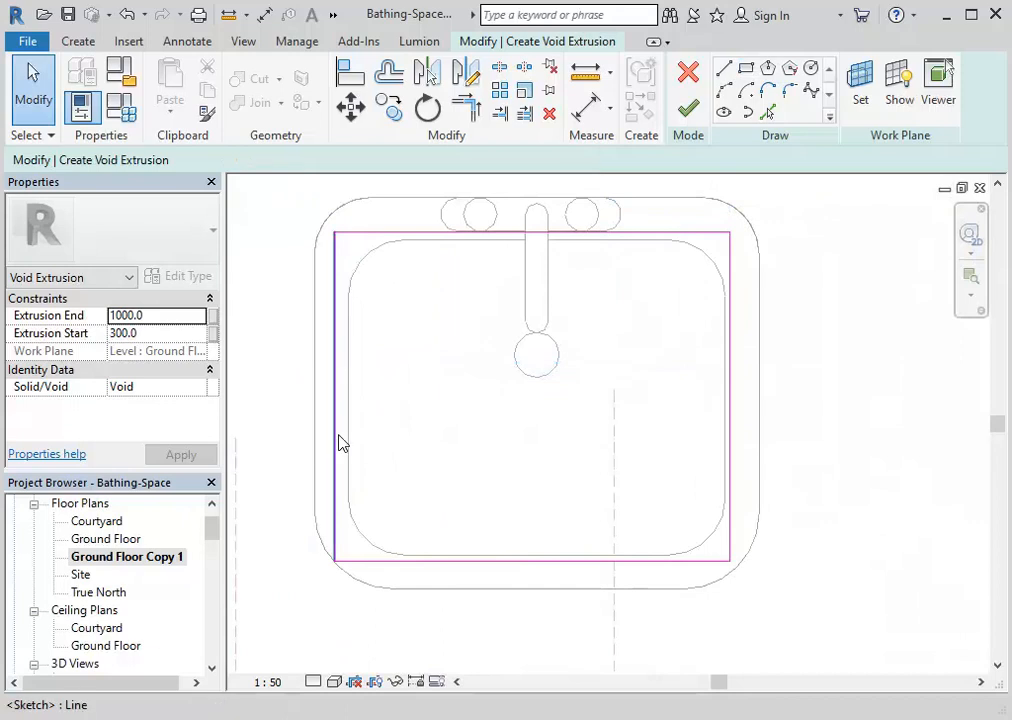
{"action": "left_click", "coordinate": [336, 443]}
{"action": "key", "text": "Right"}
{"action": "key", "text": "Right"}
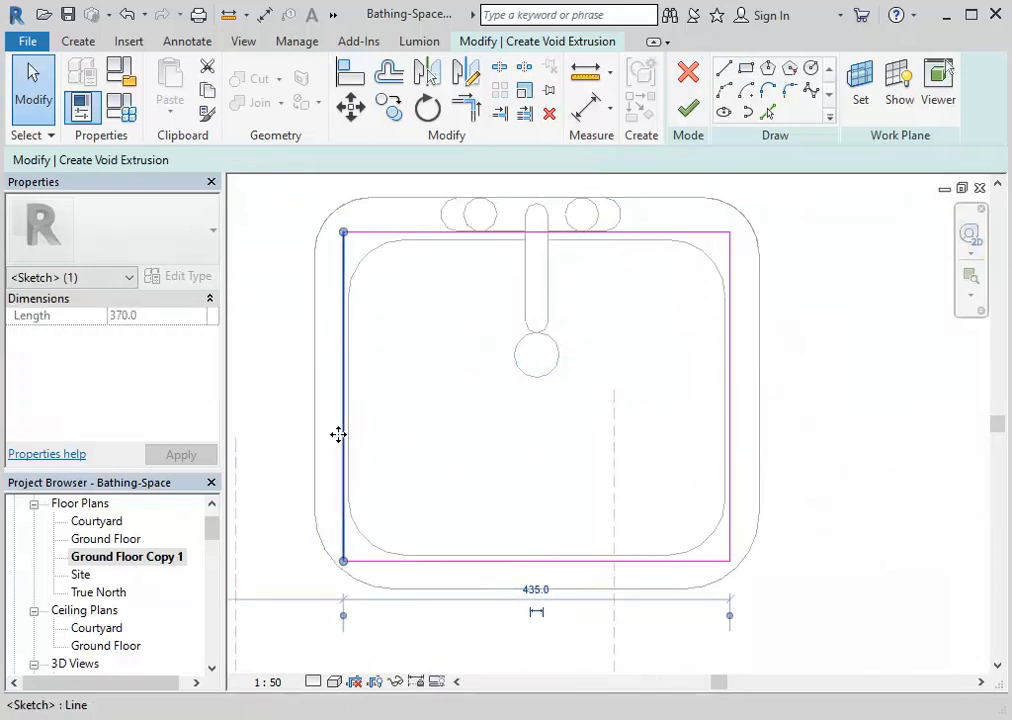
{"action": "left_click", "coordinate": [255, 366]}
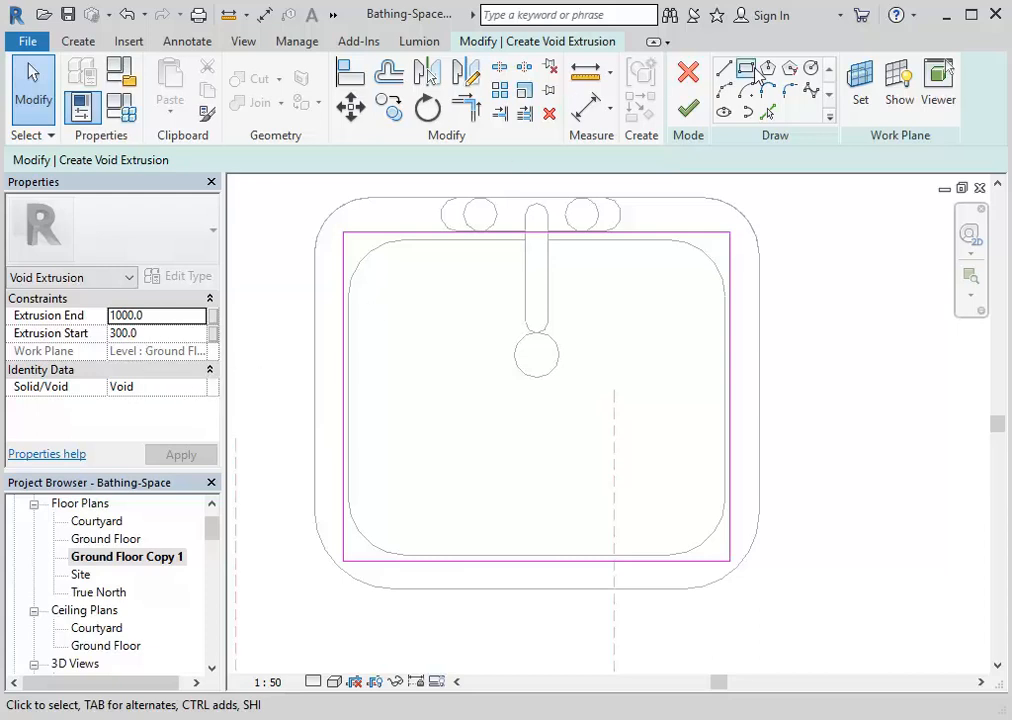
{"action": "left_click", "coordinate": [688, 109]}
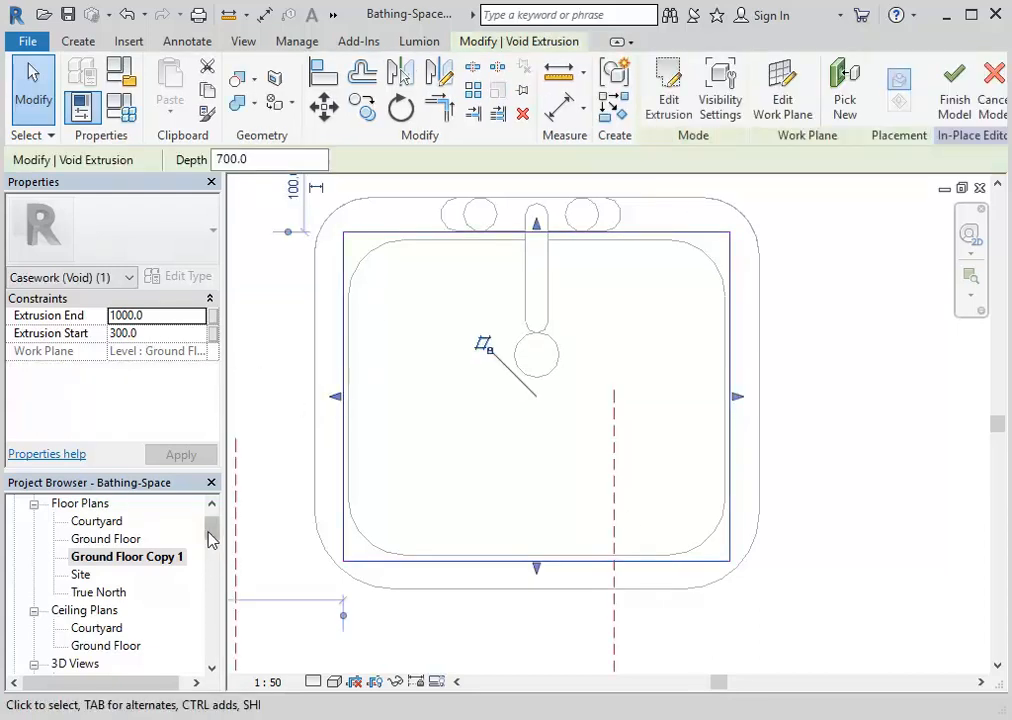
Examine the countertop openings at both sinks in the {3D} view
{"action": "left_click_drag", "start_coordinate": [211, 536], "coordinate": [190, 555]}
{"action": "double_click", "coordinate": [82, 592]}
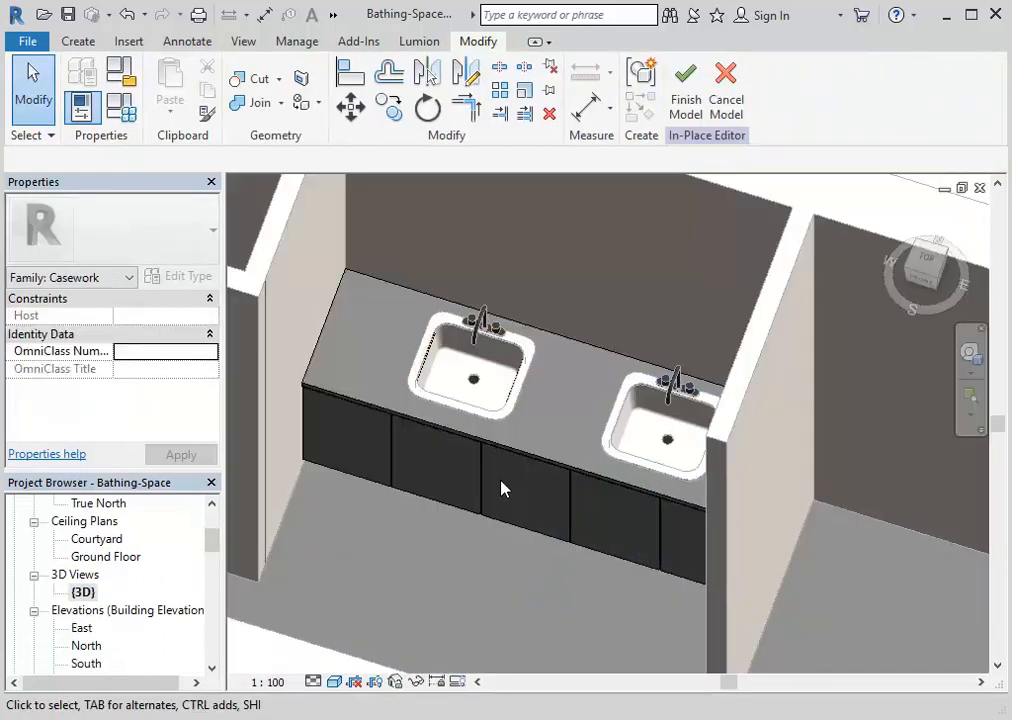
{"action": "scroll", "coordinate": [435, 388], "scroll_direction": "up", "scroll_amount": 5}
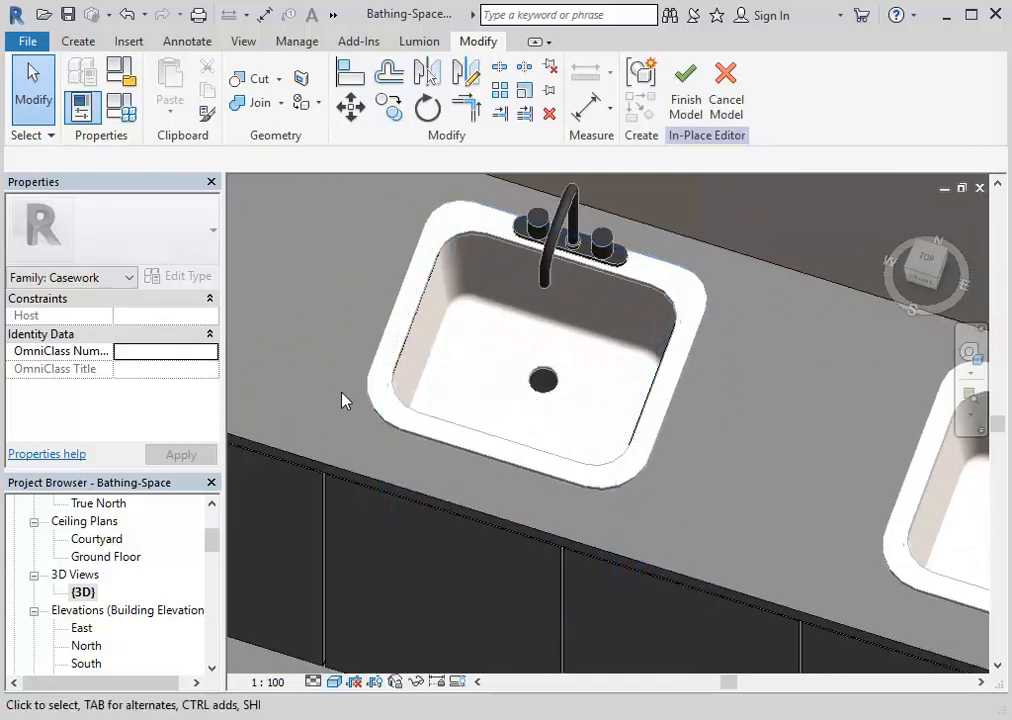
In the Ground Floor plan, extend the left edge of the first sink's void extrusion slightly outward past the basin
{"action": "left_click_drag", "start_coordinate": [213, 540], "coordinate": [210, 527]}
{"action": "double_click", "coordinate": [124, 556]}
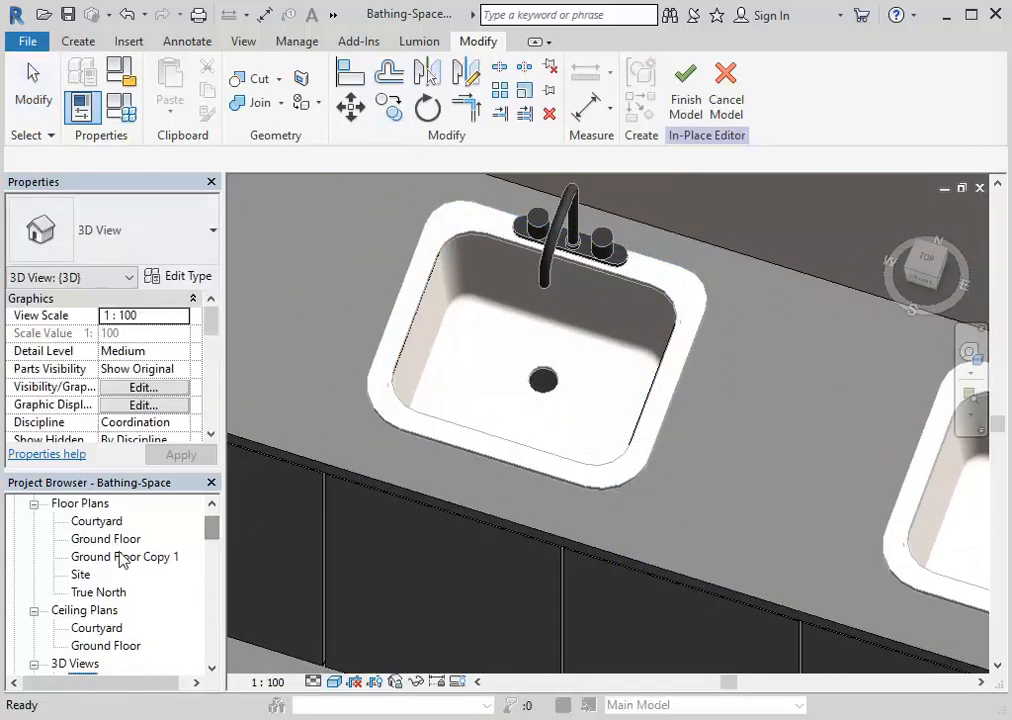
{"action": "double_click", "coordinate": [108, 539]}
{"action": "scroll", "coordinate": [604, 400], "scroll_direction": "up", "scroll_amount": 4}
{"action": "scroll", "coordinate": [535, 402], "scroll_direction": "down", "scroll_amount": 10}
{"action": "scroll", "coordinate": [639, 436], "scroll_direction": "up", "scroll_amount": 8}
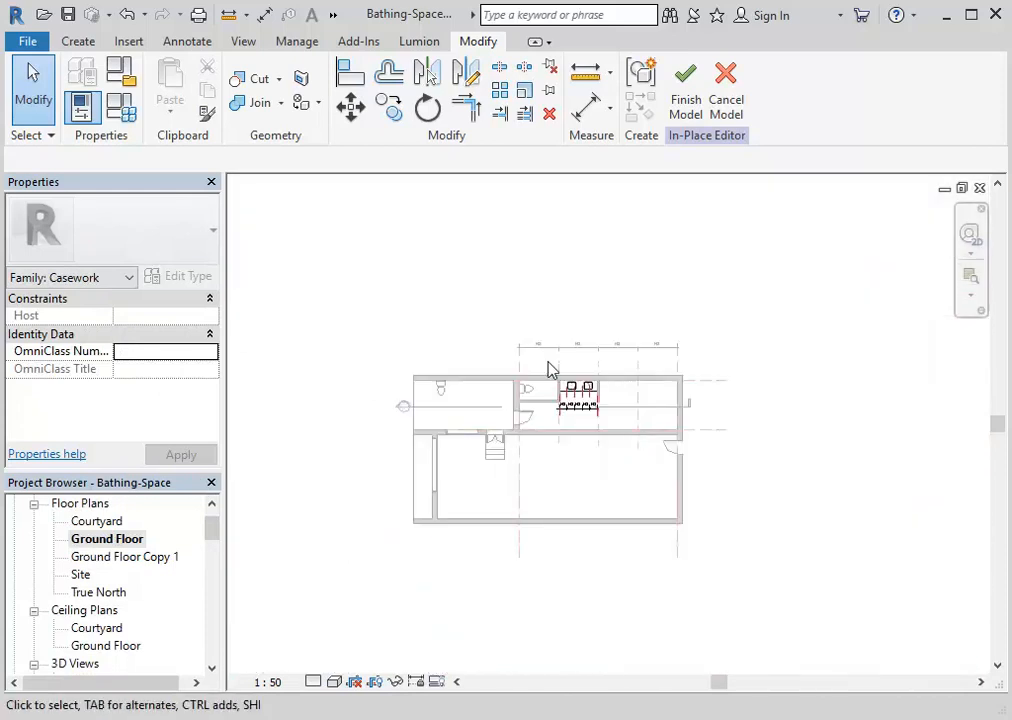
{"action": "scroll", "coordinate": [518, 413], "scroll_direction": "up", "scroll_amount": 3}
{"action": "middle_click_drag", "start_coordinate": [422, 421], "coordinate": [598, 464]}
{"action": "scroll", "coordinate": [531, 429], "scroll_direction": "up", "scroll_amount": 3}
{"action": "scroll", "coordinate": [531, 429], "scroll_direction": "down", "scroll_amount": 1}
{"action": "scroll", "coordinate": [583, 459], "scroll_direction": "down", "scroll_amount": 2}
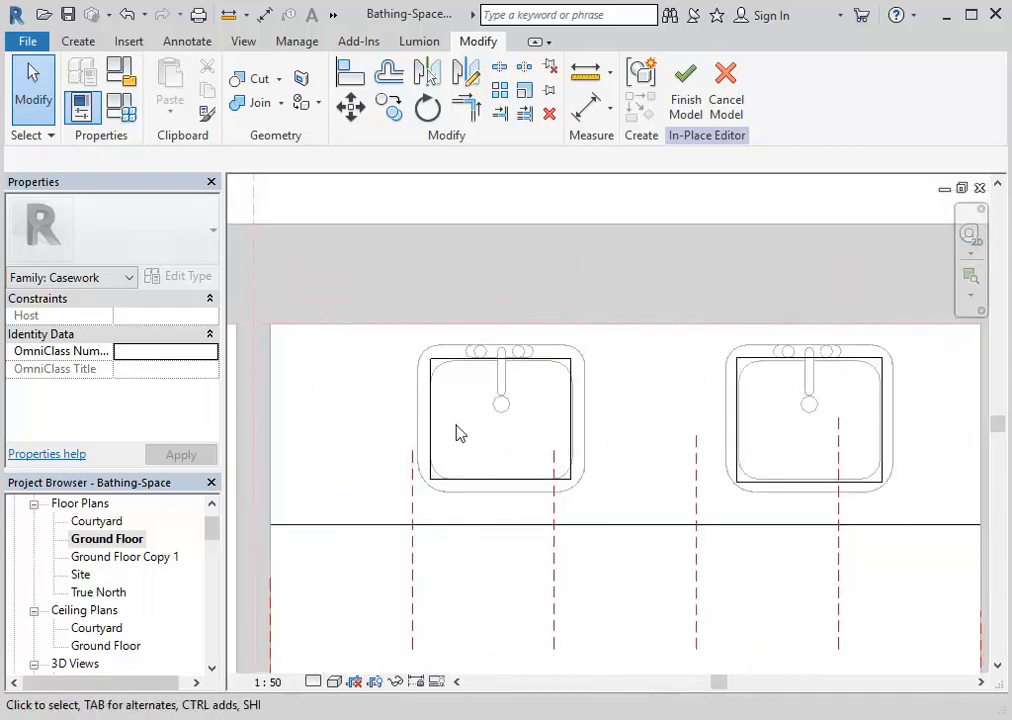
{"action": "scroll", "coordinate": [456, 431], "scroll_direction": "up", "scroll_amount": 2}
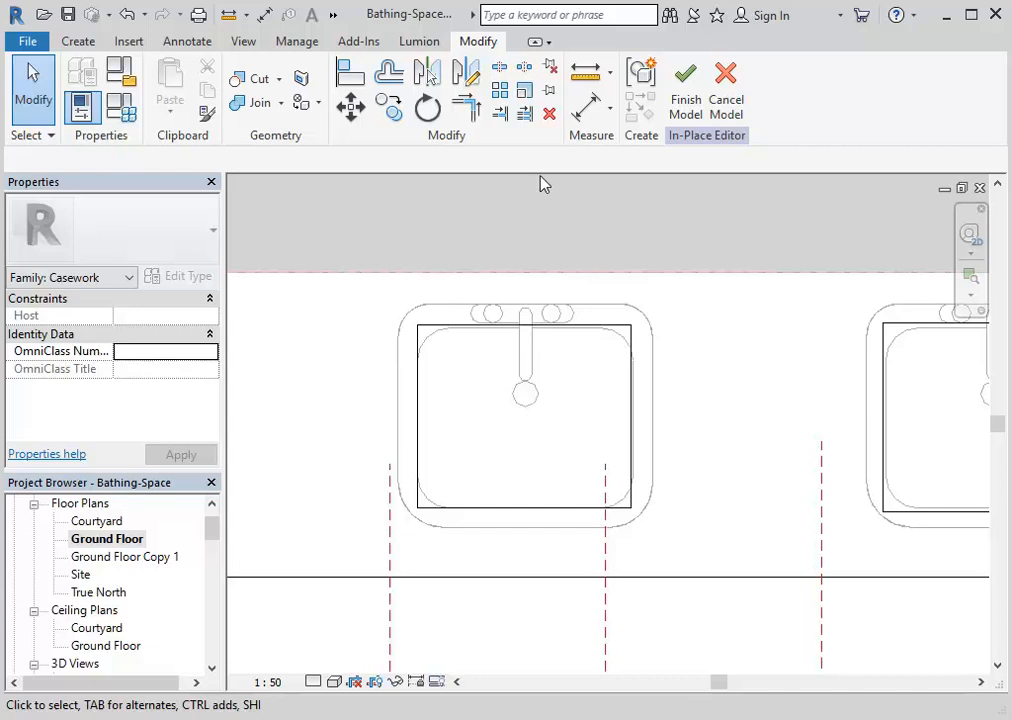
{"action": "left_click", "coordinate": [475, 333]}
{"action": "scroll", "coordinate": [416, 420], "scroll_direction": "up", "scroll_amount": 4}
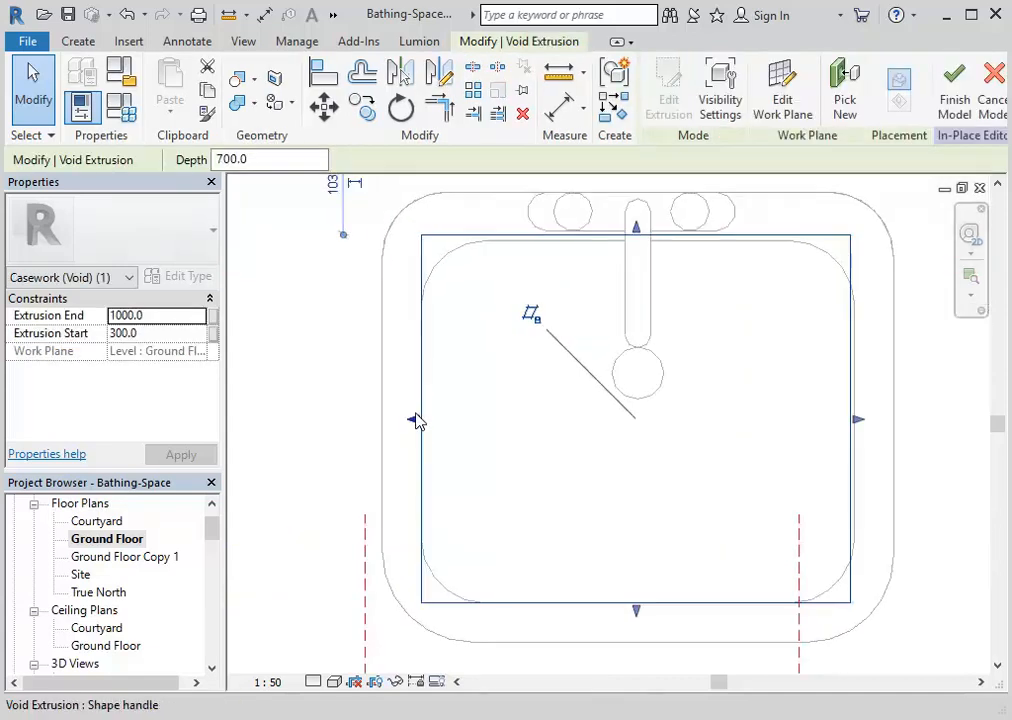
{"action": "left_click_drag", "start_coordinate": [414, 420], "coordinate": [410, 420]}
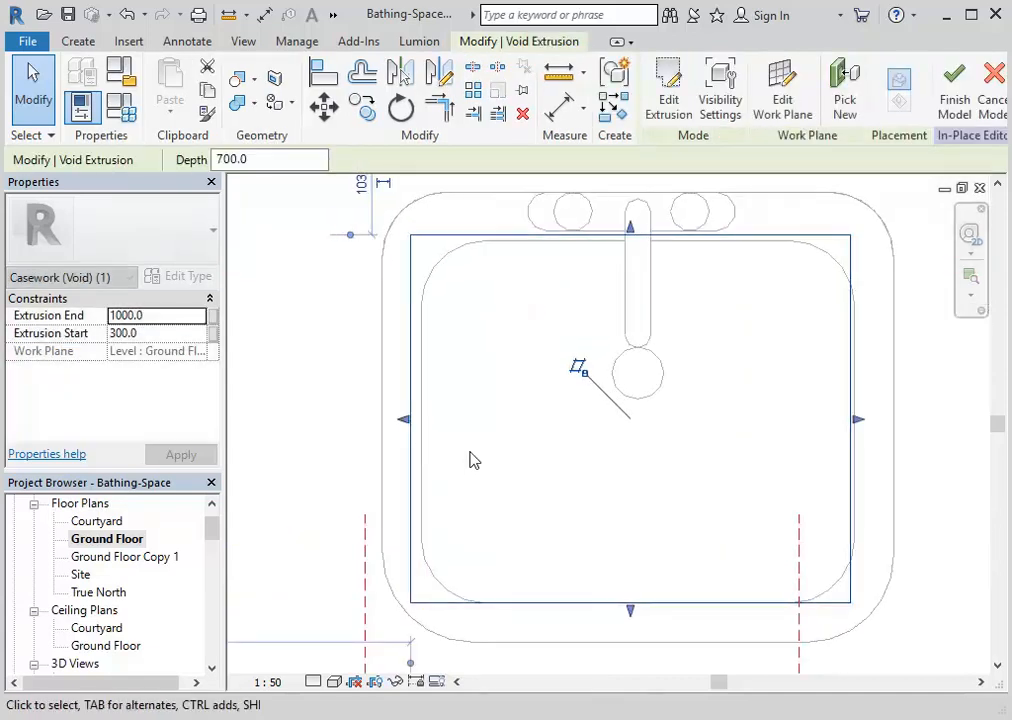
Extend the front and right edges of the first sink's void slightly past the basin outline and deselect it
{"action": "middle_click_drag", "start_coordinate": [499, 445], "coordinate": [436, 450]}
{"action": "scroll", "coordinate": [436, 450], "scroll_direction": "up", "scroll_amount": 1}
{"action": "middle_click_drag", "start_coordinate": [576, 495], "coordinate": [566, 418]}
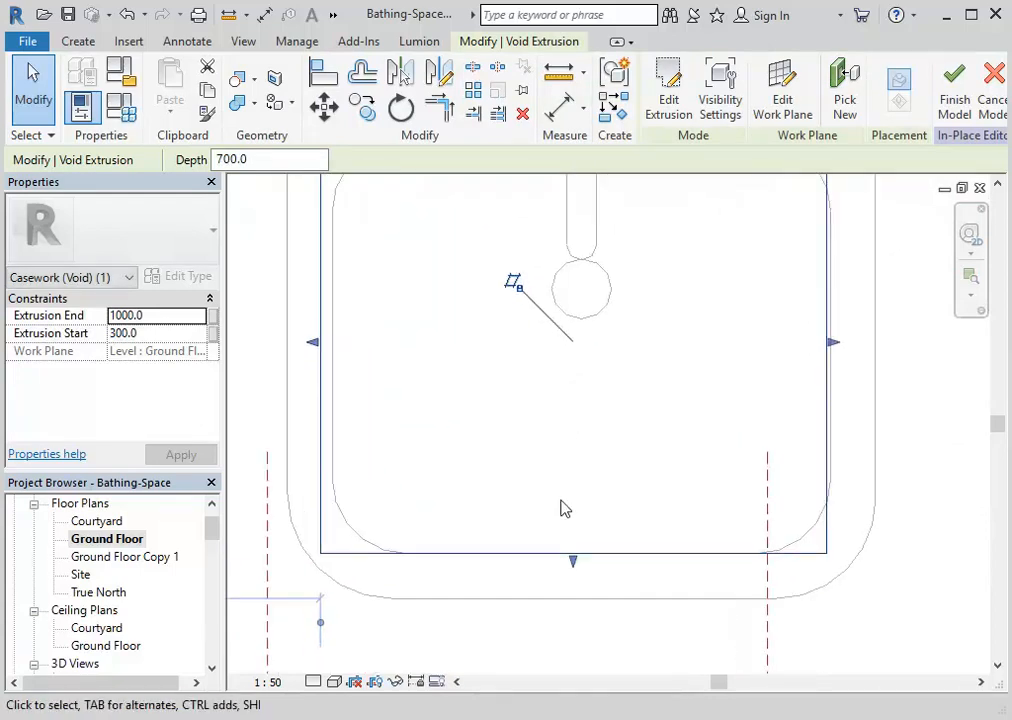
{"action": "mouse_move", "coordinate": [577, 564]}
{"action": "left_mouse_down"}
{"action": "mouse_move", "coordinate": [576, 574]}
{"action": "mouse_move", "coordinate": [585, 566]}
{"action": "left_mouse_up"}
{"action": "mouse_move", "coordinate": [832, 347]}
{"action": "left_mouse_down"}
{"action": "mouse_move", "coordinate": [846, 347]}
{"action": "mouse_move", "coordinate": [833, 337]}
{"action": "left_mouse_up"}
{"action": "scroll", "coordinate": [845, 341], "scroll_direction": "up", "scroll_amount": 3}
{"action": "scroll", "coordinate": [618, 340], "scroll_direction": "down", "scroll_amount": 2}
{"action": "middle_click_drag", "start_coordinate": [617, 340], "coordinate": [659, 482]}
{"action": "middle_click_drag", "start_coordinate": [485, 364], "coordinate": [679, 525]}
{"action": "scroll", "coordinate": [534, 374], "scroll_direction": "down", "scroll_amount": 1}
{"action": "middle_click_drag", "start_coordinate": [545, 387], "coordinate": [595, 287]}
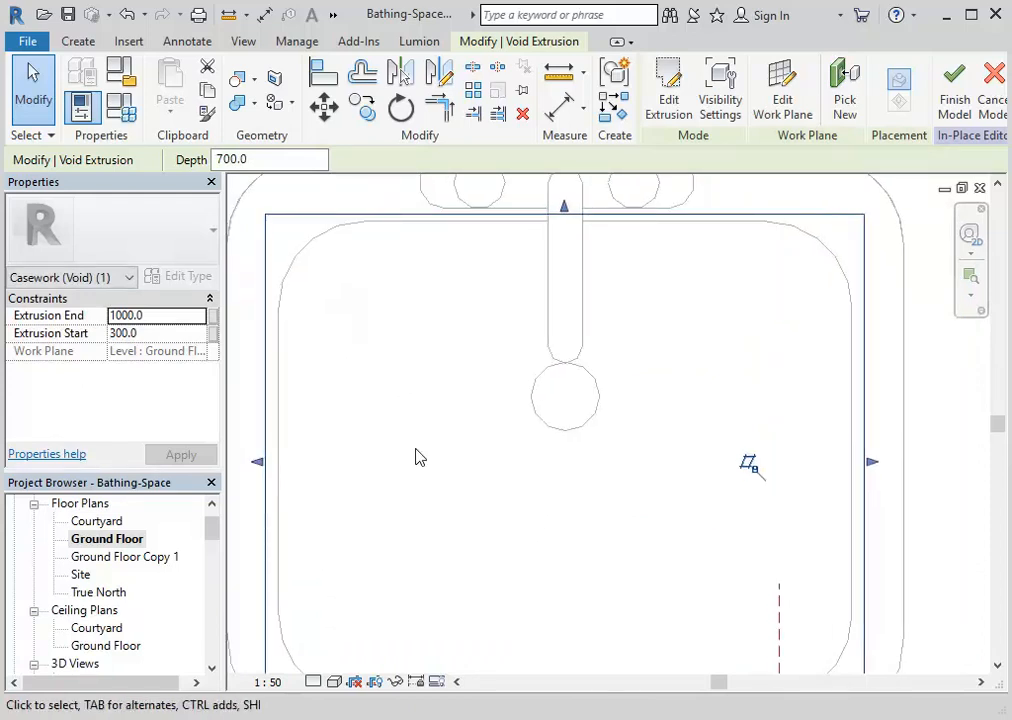
{"action": "left_click", "coordinate": [420, 458]}
{"action": "scroll", "coordinate": [405, 448], "scroll_direction": "down", "scroll_amount": 1}
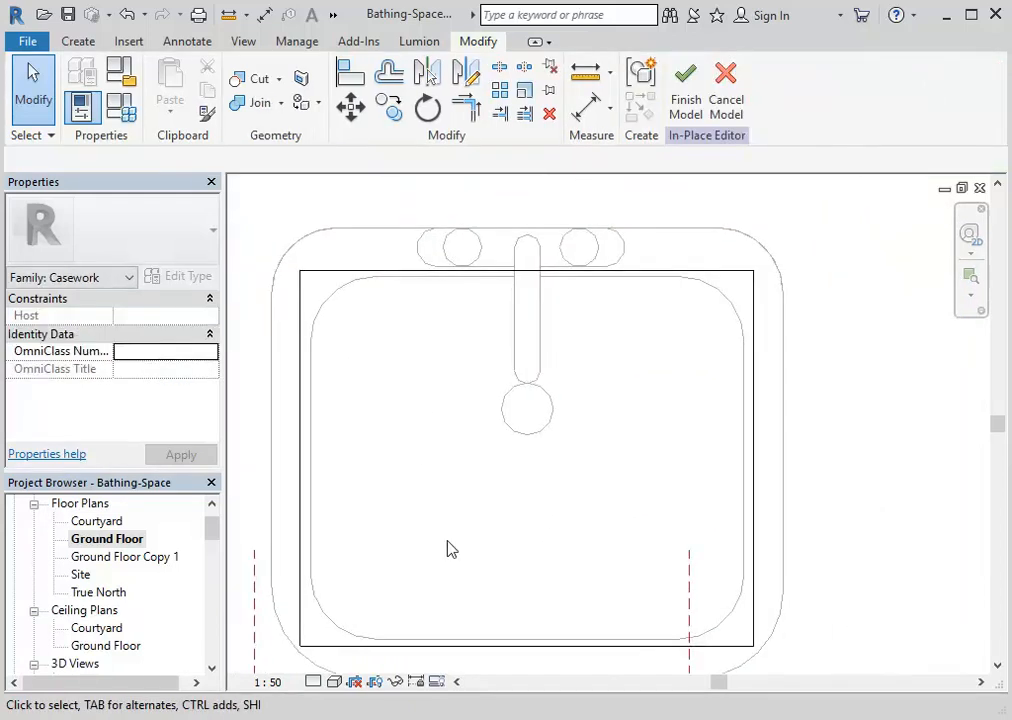
Finish the in-place vanity model and inspect both sinks in the {3D} view
{"action": "left_click", "coordinate": [688, 97]}
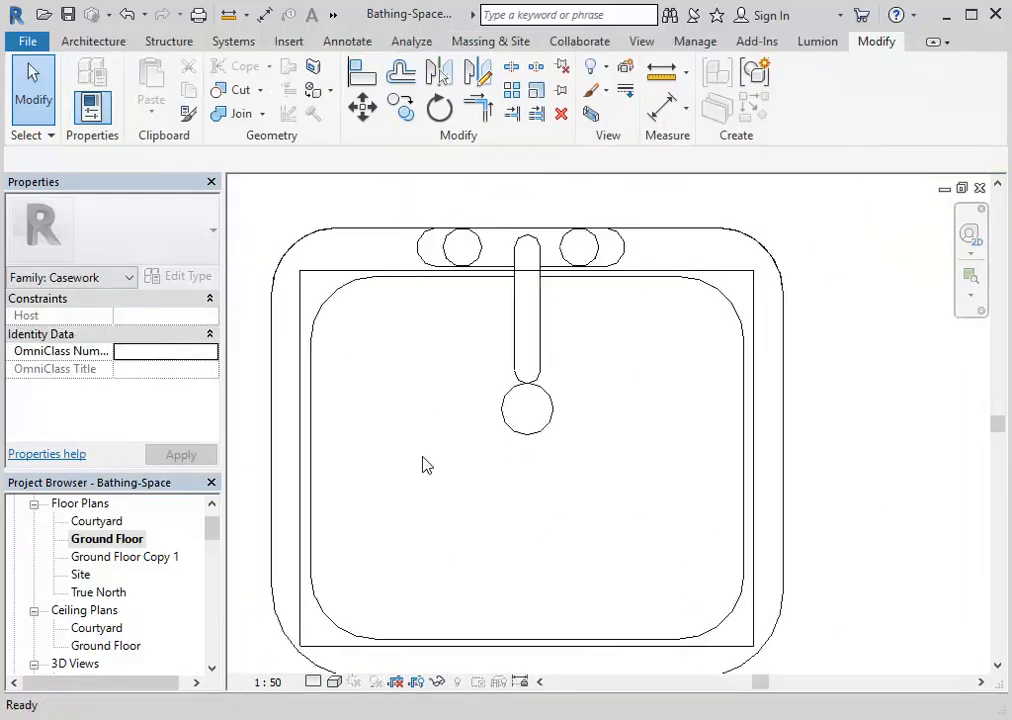
{"action": "left_click_drag", "start_coordinate": [210, 526], "coordinate": [210, 542]}
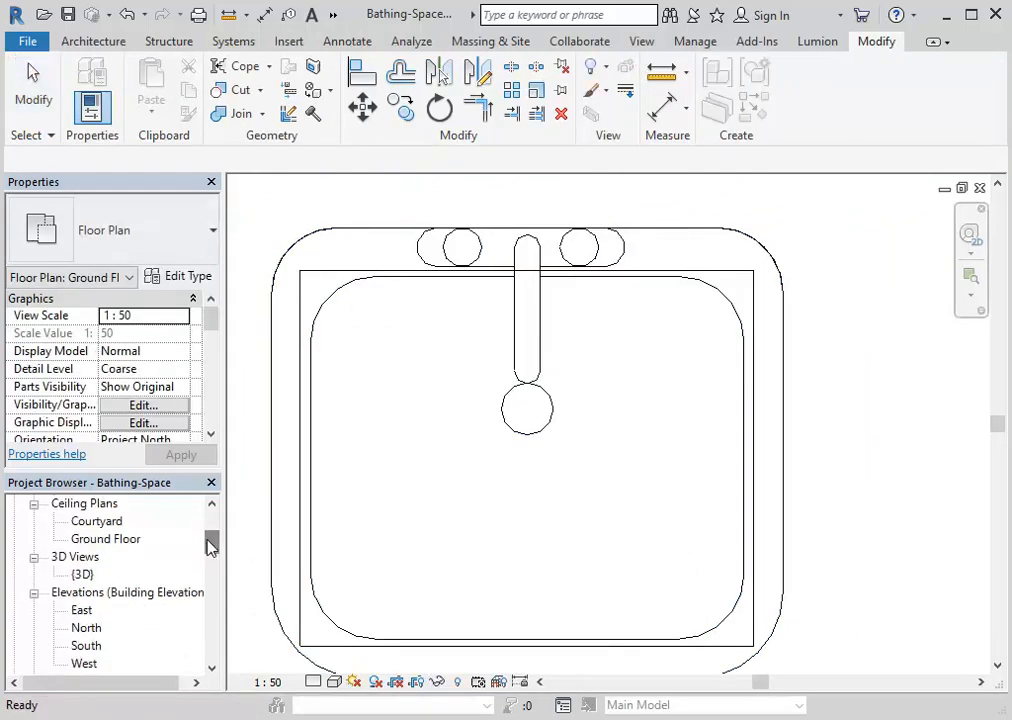
{"action": "double_click", "coordinate": [82, 576]}
{"action": "scroll", "coordinate": [350, 356], "scroll_direction": "down", "scroll_amount": 7}
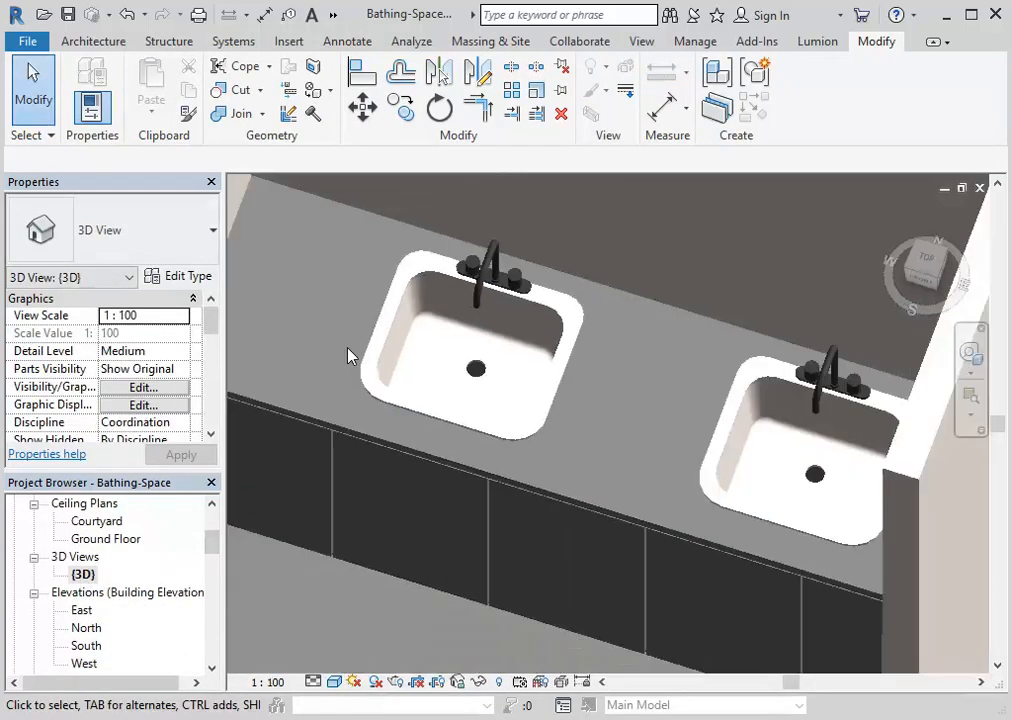
{"action": "scroll", "coordinate": [350, 356], "scroll_direction": "up", "scroll_amount": 1}
{"action": "middle_click_drag", "start_coordinate": [397, 540], "coordinate": [458, 504], "text": "shift"}
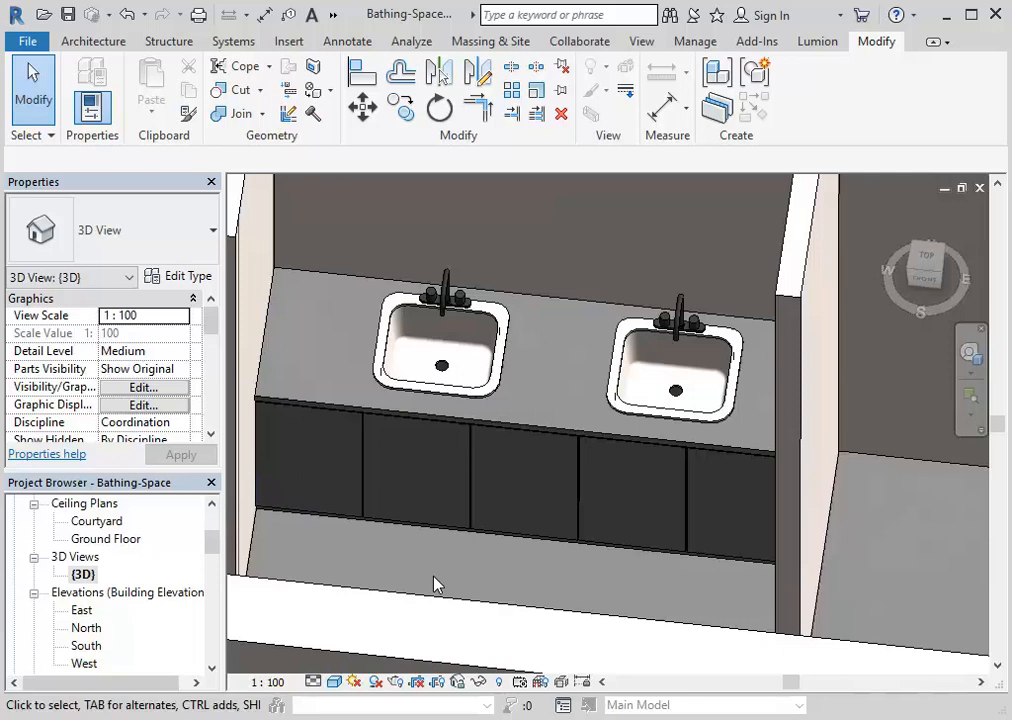
In the Ground Floor plan, nudge the first sink three increments toward the second sink
{"action": "left_click", "coordinate": [433, 390]}
{"action": "left_click_drag", "start_coordinate": [213, 549], "coordinate": [213, 540]}
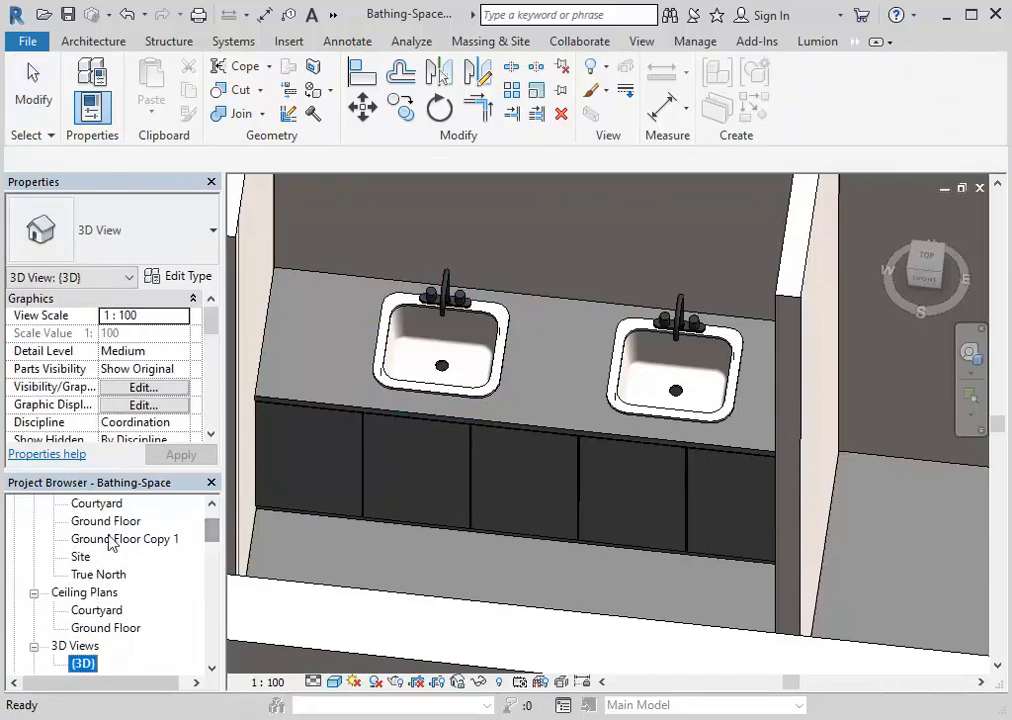
{"action": "double_click", "coordinate": [105, 521]}
{"action": "left_click", "coordinate": [502, 511]}
{"action": "scroll", "coordinate": [502, 511], "scroll_direction": "down", "scroll_amount": 3}
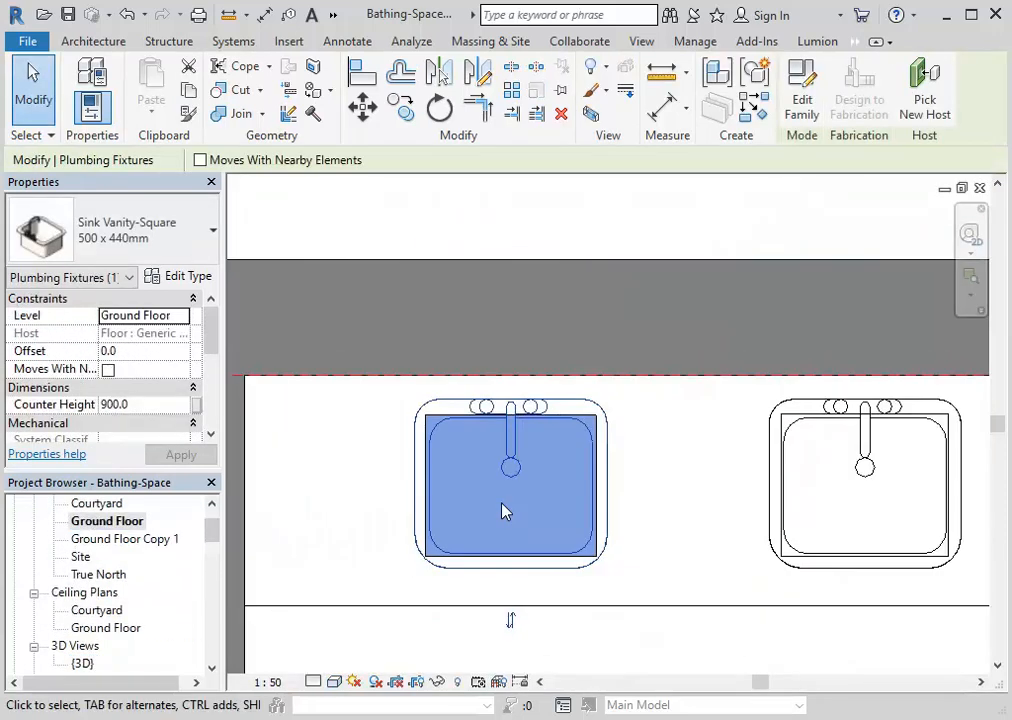
{"action": "key", "text": "Right"}
{"action": "key", "text": "Right"}
{"action": "key", "text": "Right"}
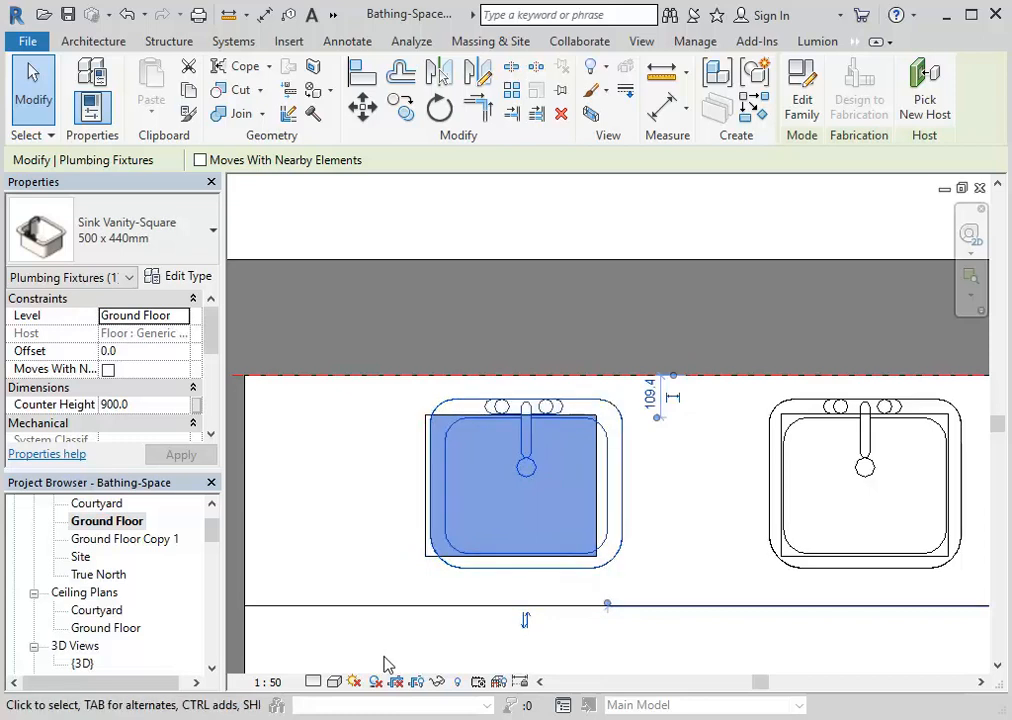
Open the Bathroom Vanity Unit casework for in-place editing from the Ground Floor plan
{"action": "left_click", "coordinate": [438, 591]}
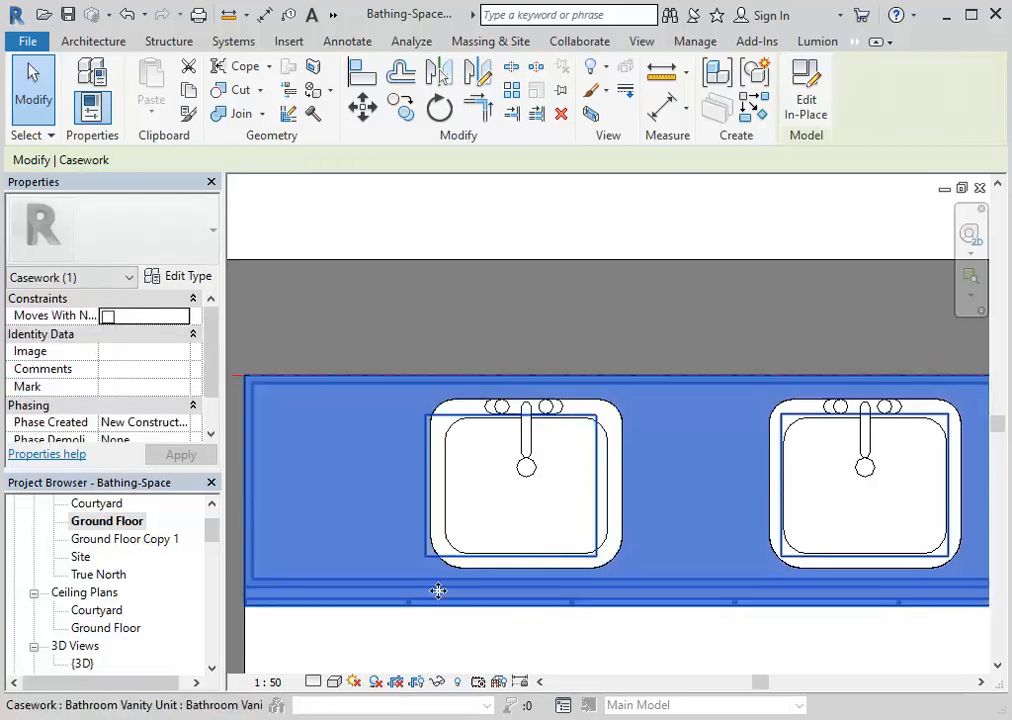
{"action": "left_click", "coordinate": [810, 90]}
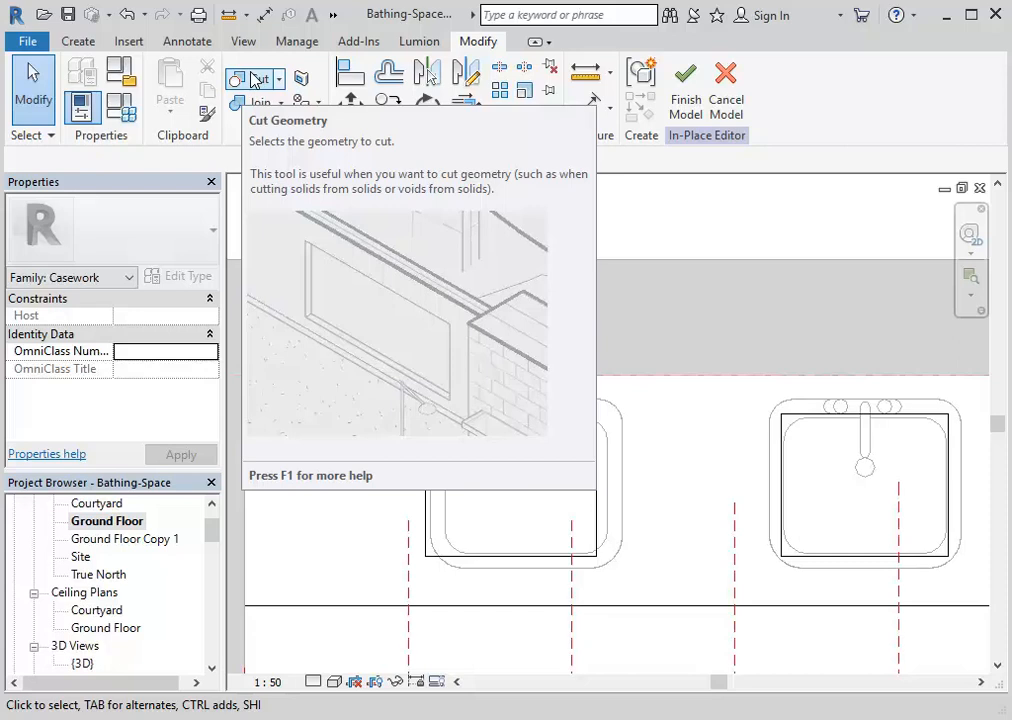
Create a rectangular void extrusion about 660 mm wide on the floor area in front of the vanity in the Ground Floor plan
{"action": "scroll", "coordinate": [440, 316], "scroll_direction": "down", "scroll_amount": 2}
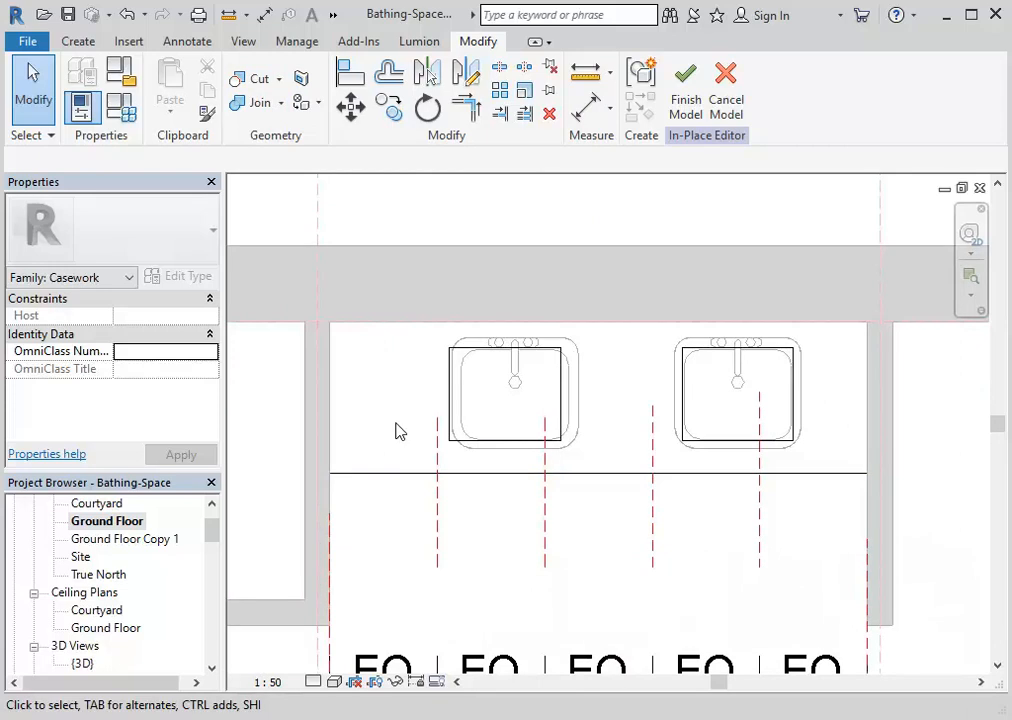
{"action": "middle_click_drag", "start_coordinate": [605, 546], "coordinate": [592, 411]}
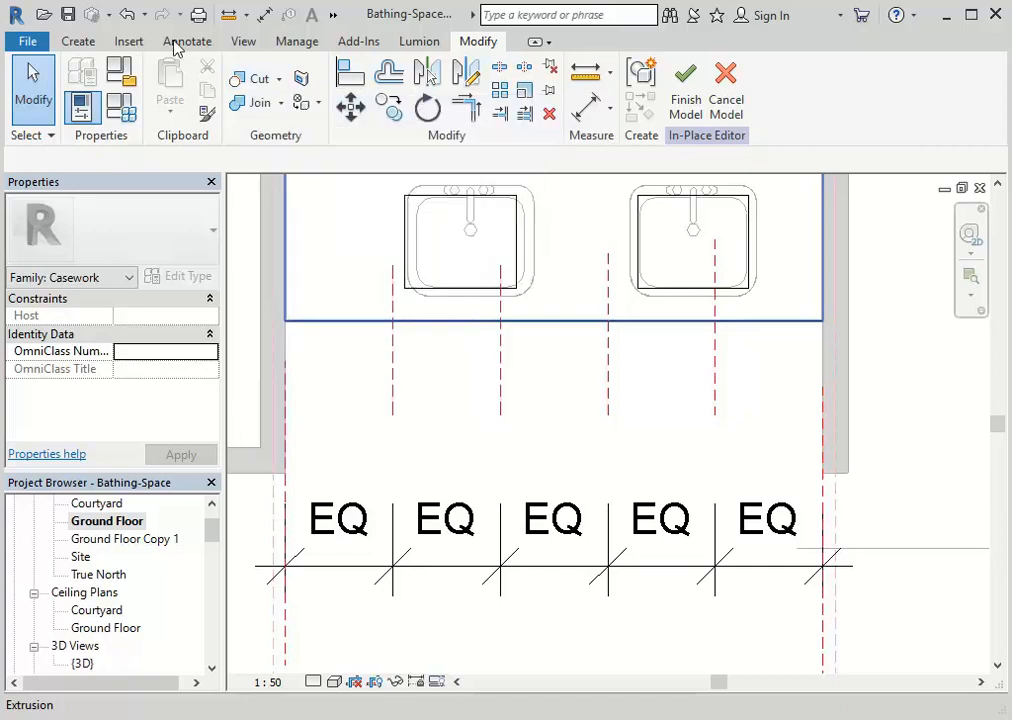
{"action": "left_click", "coordinate": [78, 41]}
{"action": "left_click", "coordinate": [280, 114]}
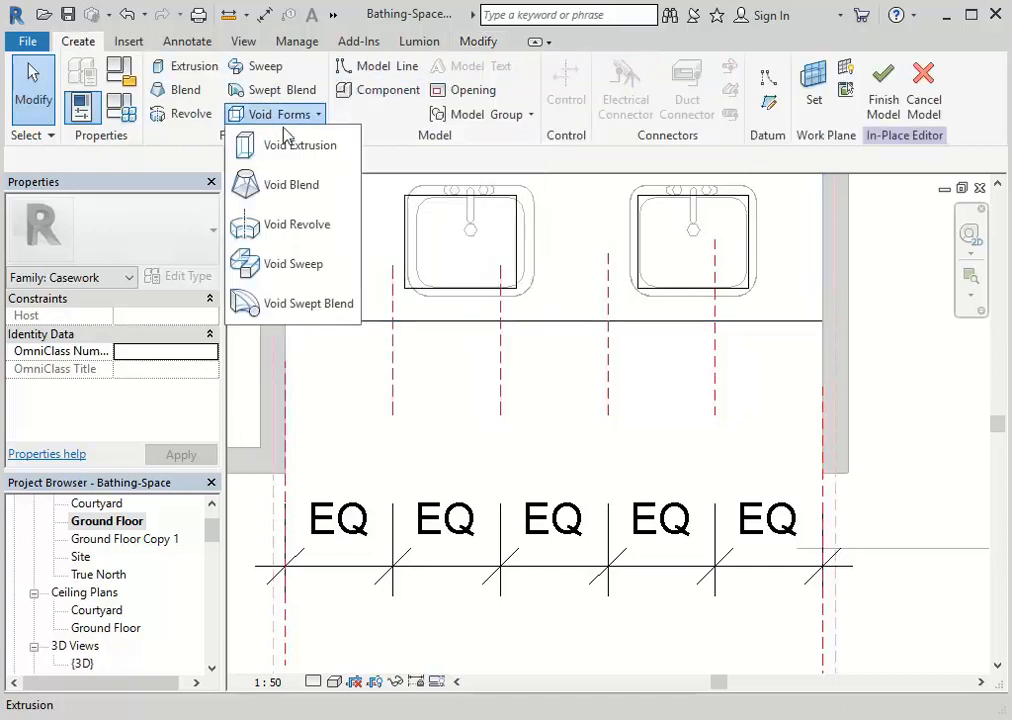
{"action": "left_click", "coordinate": [300, 146]}
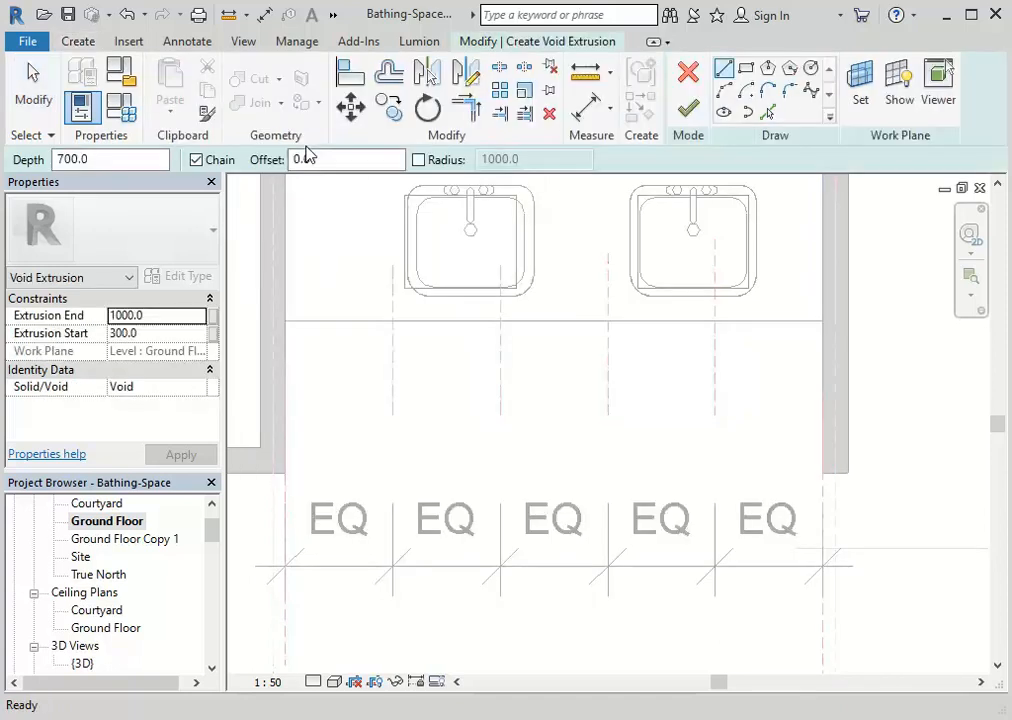
{"action": "left_click", "coordinate": [746, 68]}
{"action": "left_click", "coordinate": [516, 406]}
{"action": "left_click", "coordinate": [683, 557]}
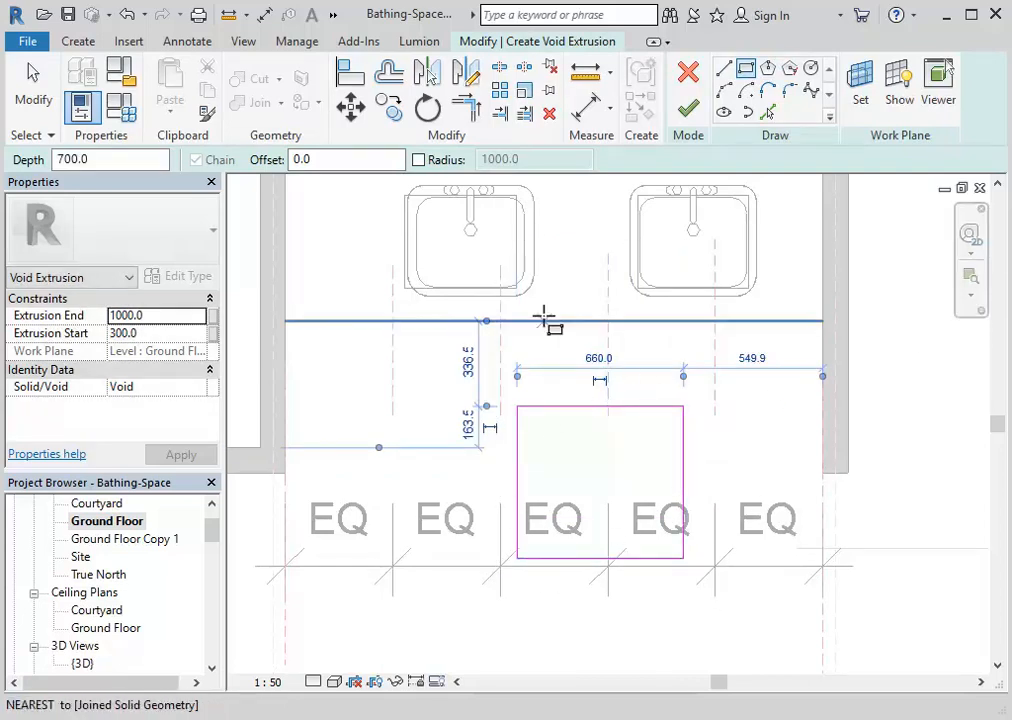
{"action": "left_click", "coordinate": [688, 107]}
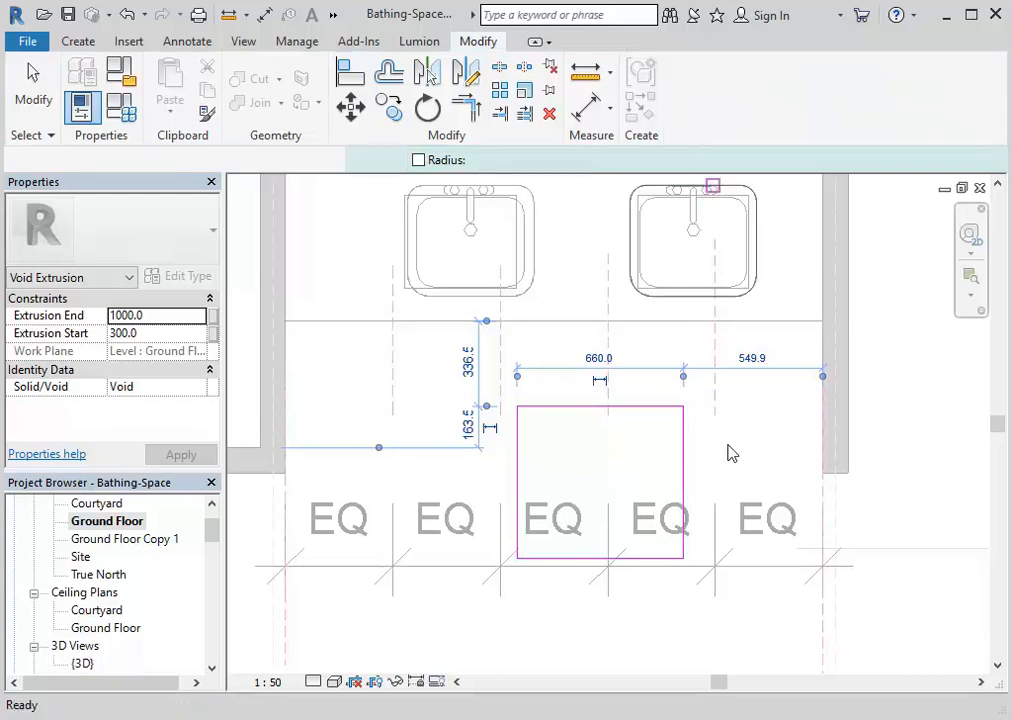
In the {3D} view, stretch the new void's back face into the vanity so it passes through the countertop and cabinet body
{"action": "left_click_drag", "start_coordinate": [215, 535], "coordinate": [216, 550]}
{"action": "double_click", "coordinate": [88, 558]}
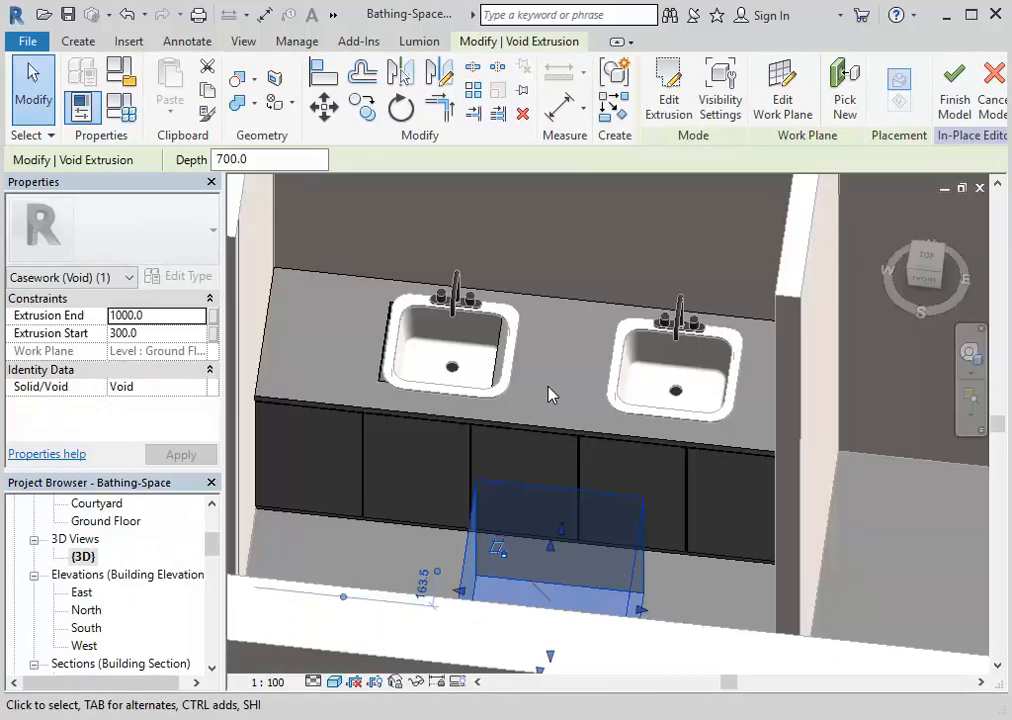
{"action": "left_click", "coordinate": [380, 556]}
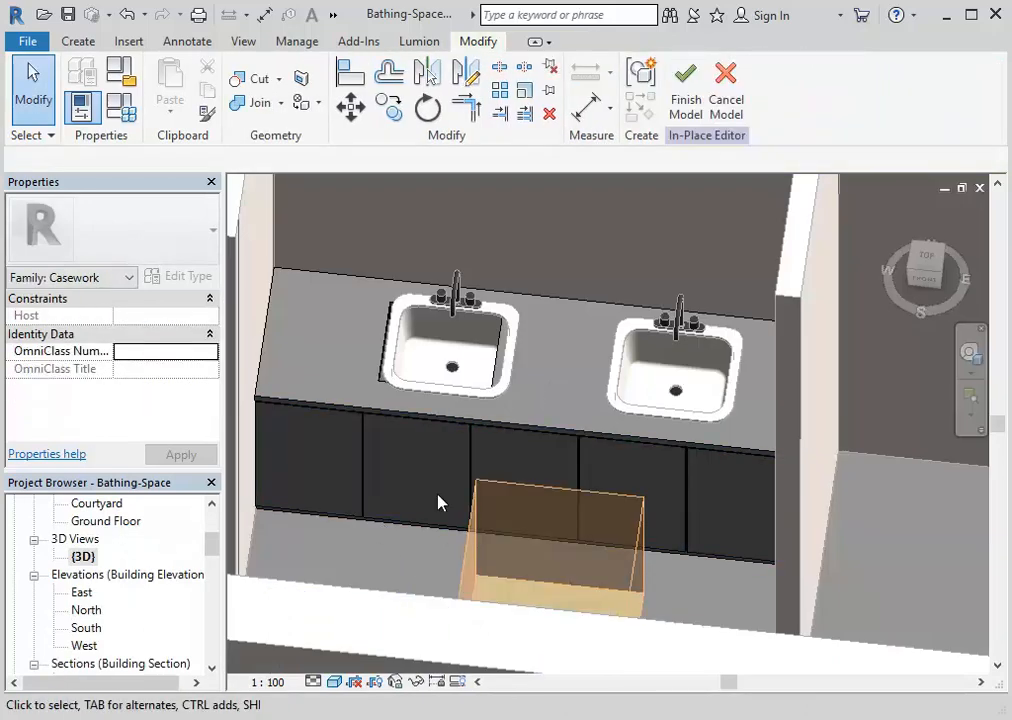
{"action": "middle_click_drag", "start_coordinate": [599, 481], "coordinate": [436, 506], "text": "shift"}
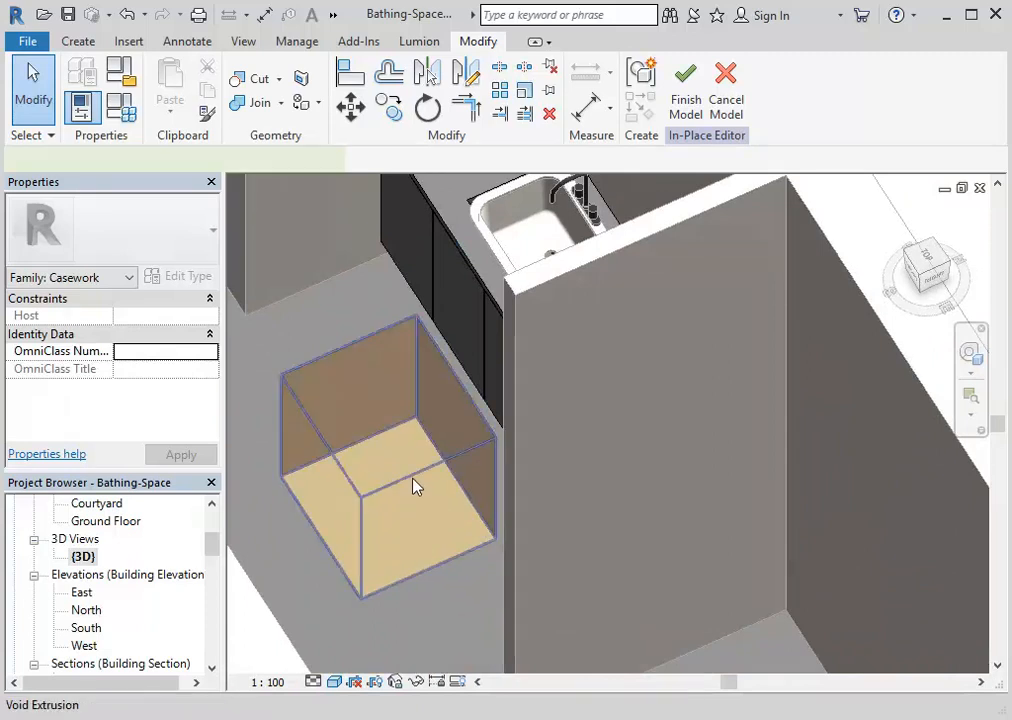
{"action": "left_click", "coordinate": [413, 486]}
{"action": "middle_click_drag", "start_coordinate": [413, 486], "coordinate": [402, 549]}
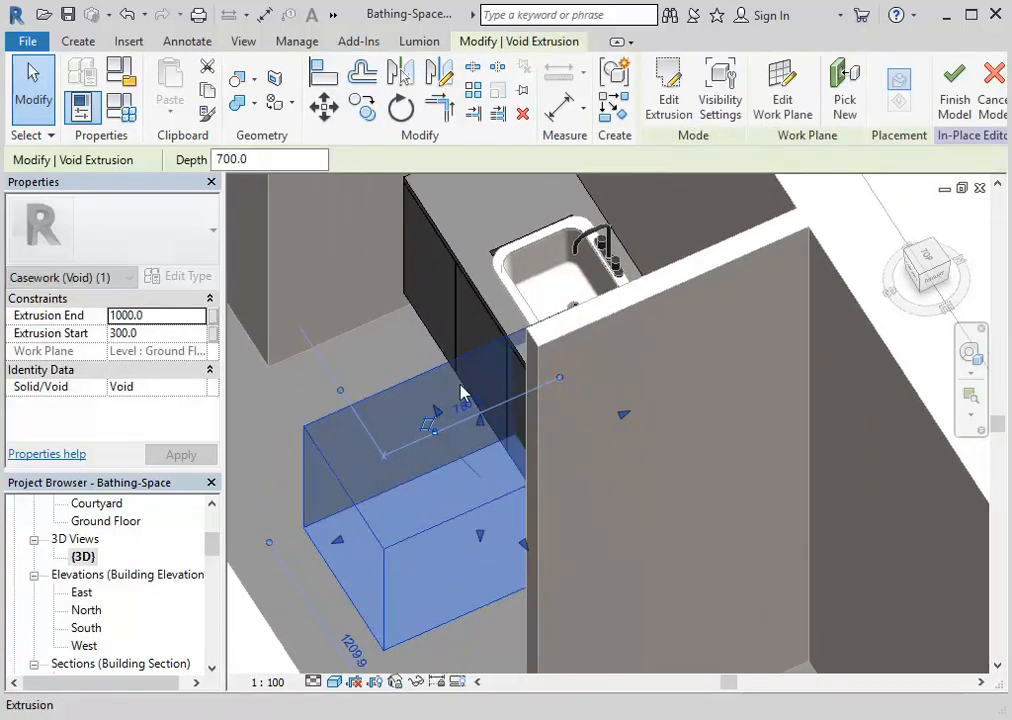
{"action": "left_click", "coordinate": [363, 362]}
{"action": "middle_click_drag", "start_coordinate": [363, 362], "coordinate": [725, 339], "text": "shift"}
{"action": "scroll", "coordinate": [725, 339], "scroll_direction": "up", "scroll_amount": 2}
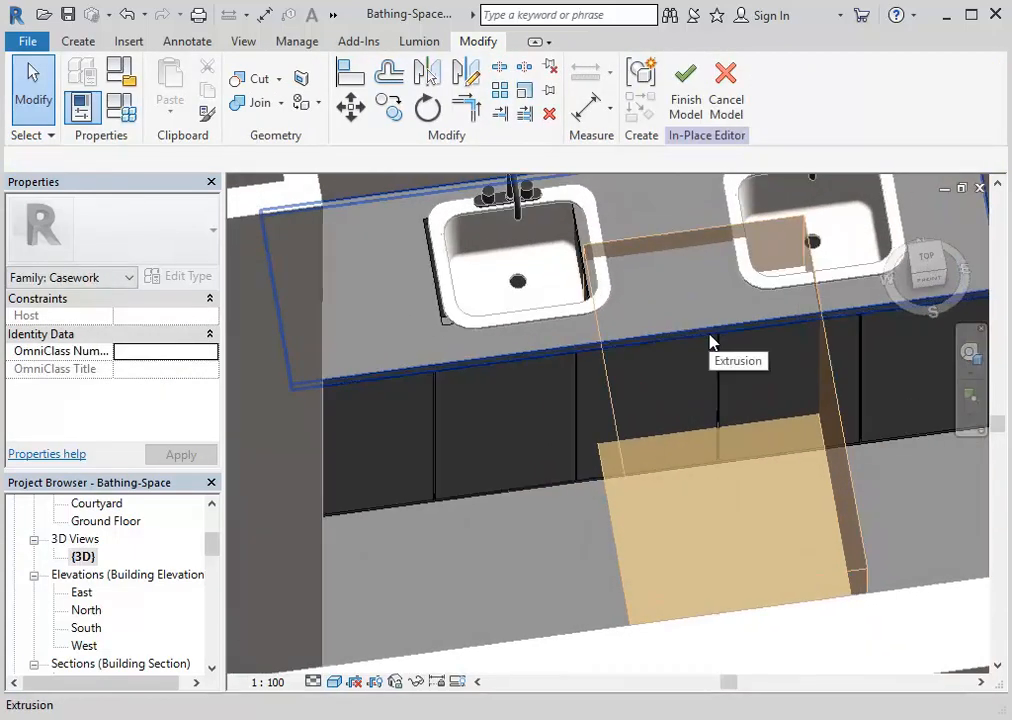
Cut the countertop extrusion with the new rectangular void between the two sinks
{"action": "left_click", "coordinate": [257, 80]}
{"action": "left_click", "coordinate": [637, 504]}
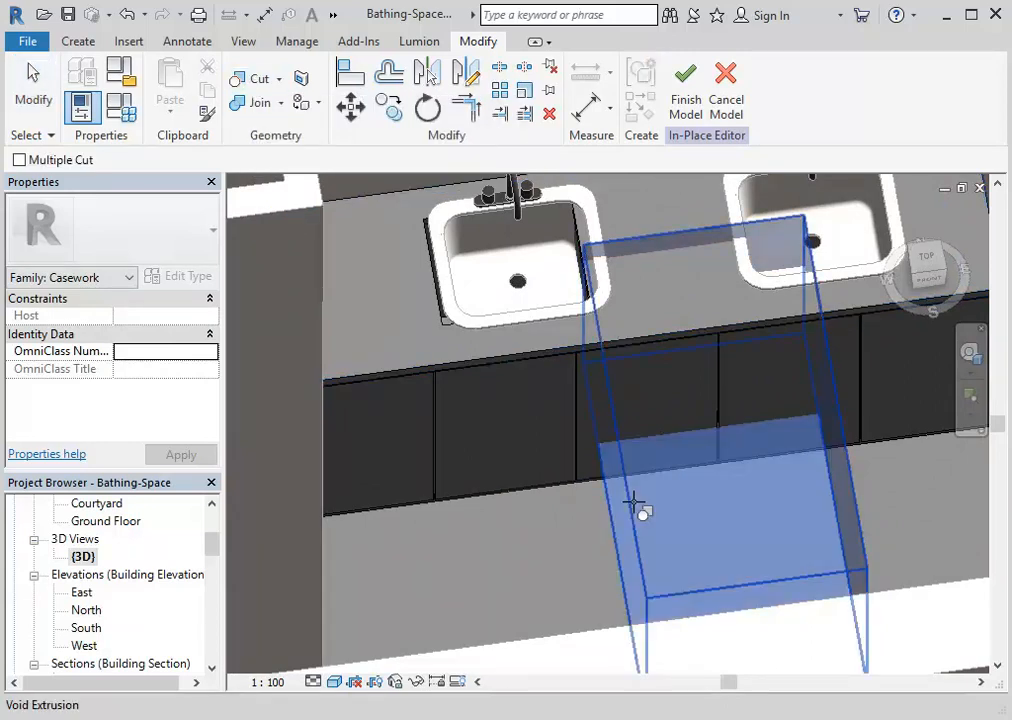
{"action": "left_click", "coordinate": [648, 333]}
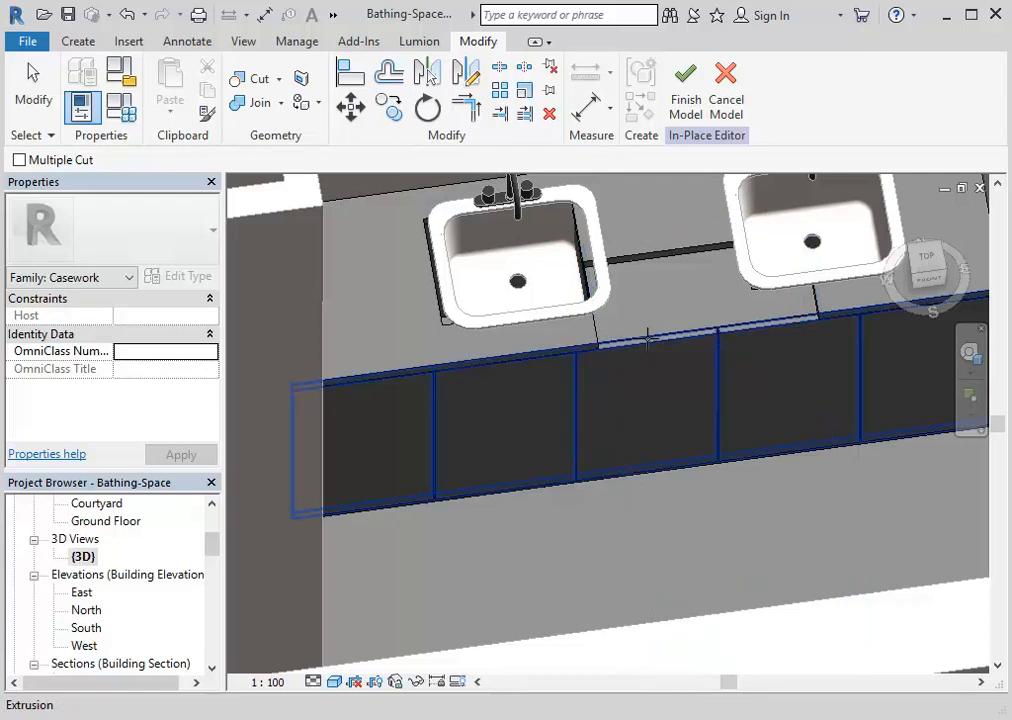
Cut the cabinet body beneath the countertop with the same void and exit the Cut Geometry tool
{"action": "left_click", "coordinate": [597, 323]}
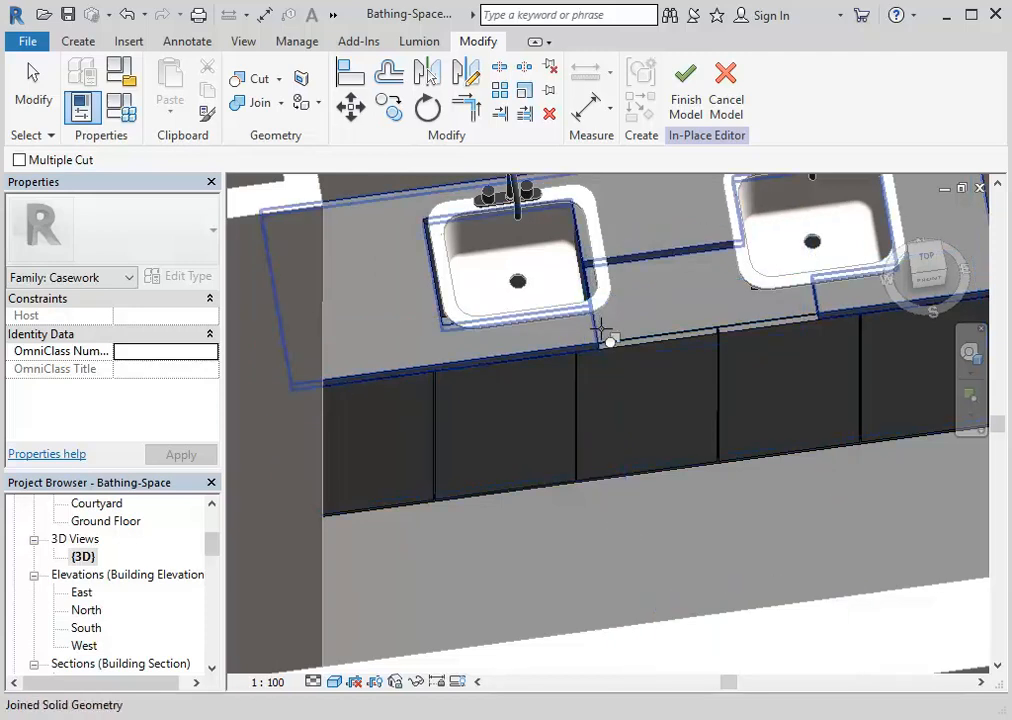
{"action": "left_click", "coordinate": [605, 334]}
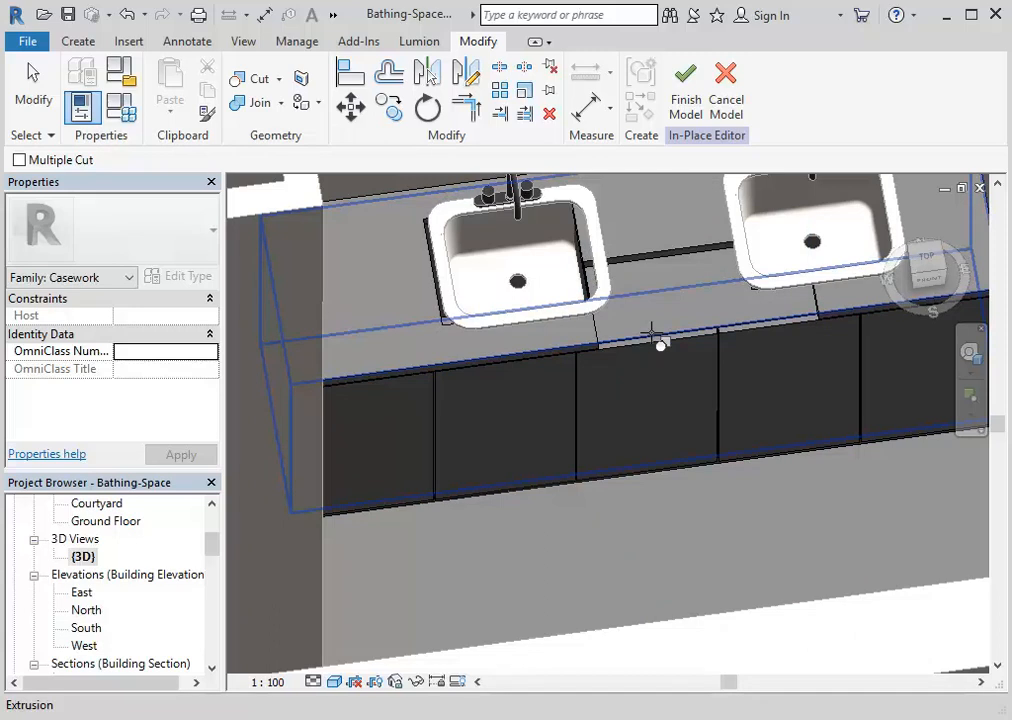
{"action": "left_click", "coordinate": [647, 420]}
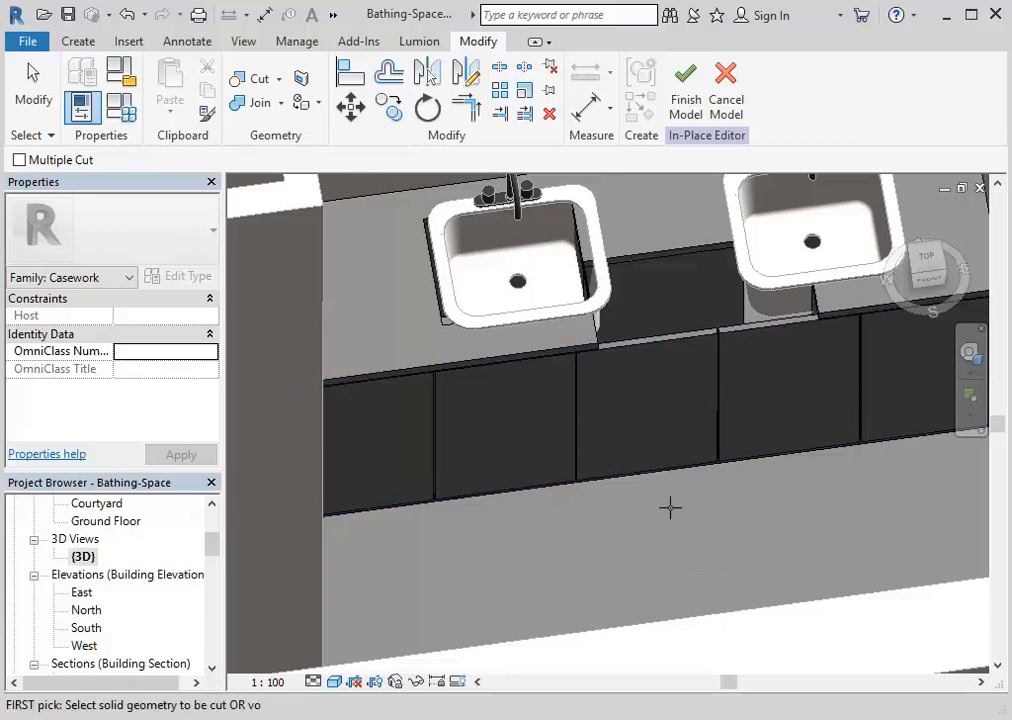
{"action": "right_click", "coordinate": [648, 212]}
{"action": "left_click", "coordinate": [678, 226]}
{"action": "right_click", "coordinate": [662, 219]}
{"action": "left_click", "coordinate": [697, 232]}
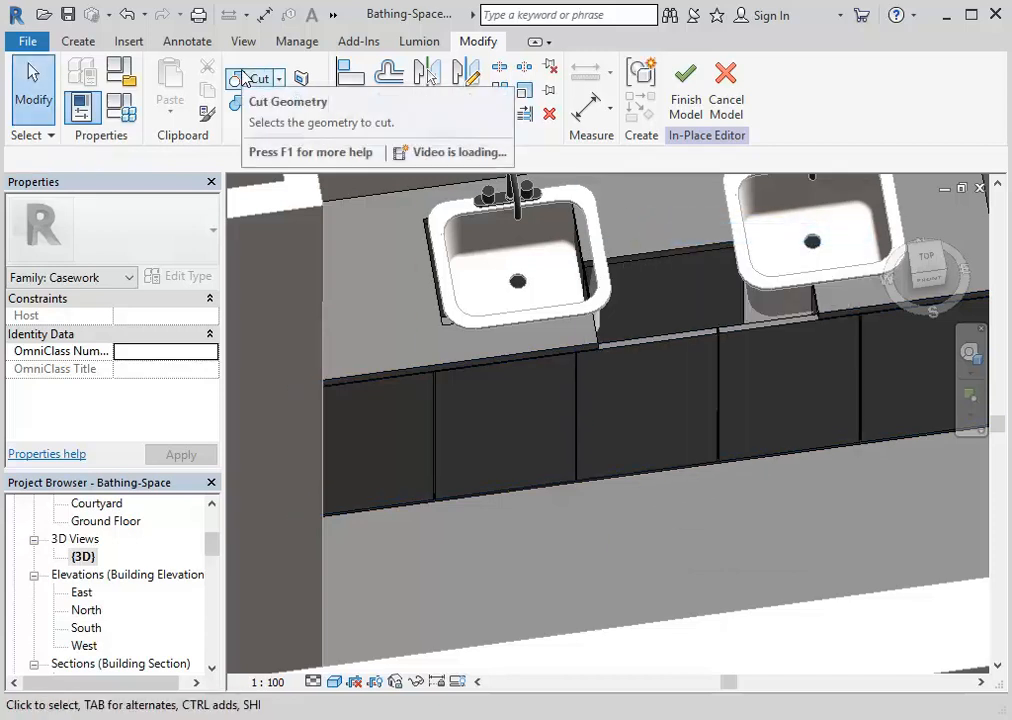
Undo the cuts in the cabinet body and countertop and delete the rectangular void extrusion
{"action": "left_click", "coordinate": [128, 17]}
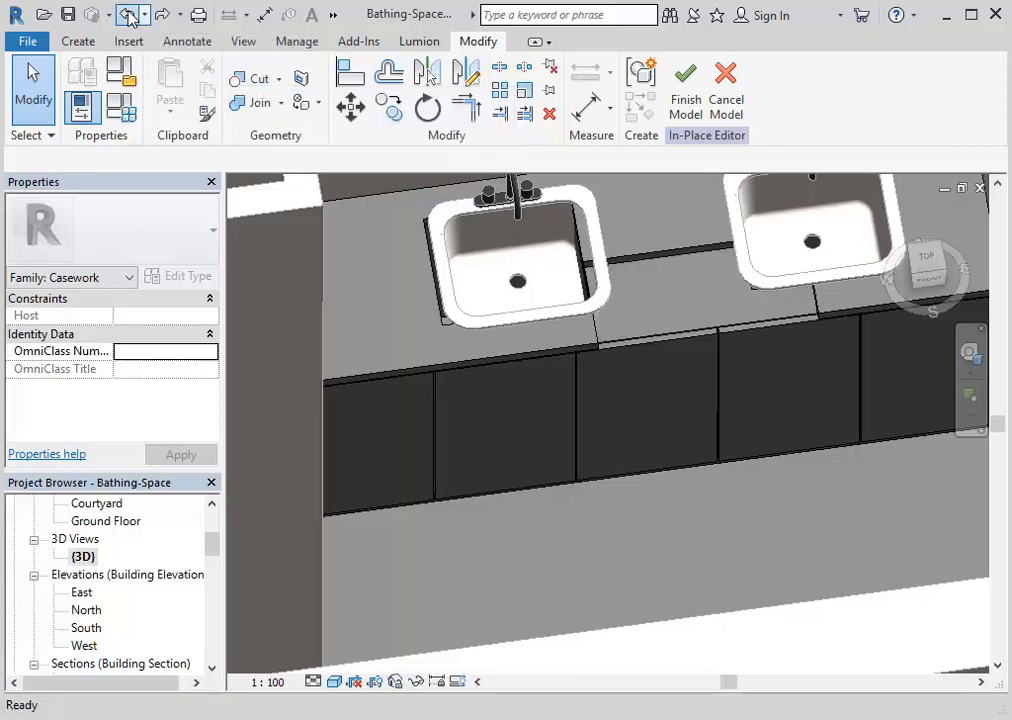
{"action": "left_click", "coordinate": [128, 17]}
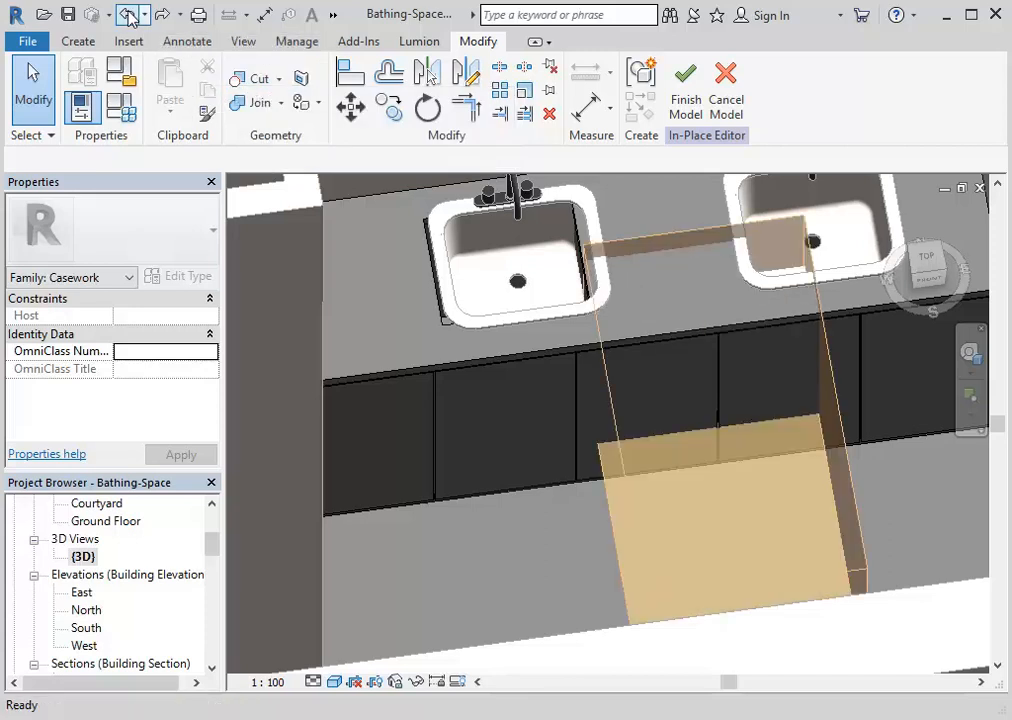
{"action": "left_click", "coordinate": [617, 549]}
{"action": "key", "text": "Delete"}
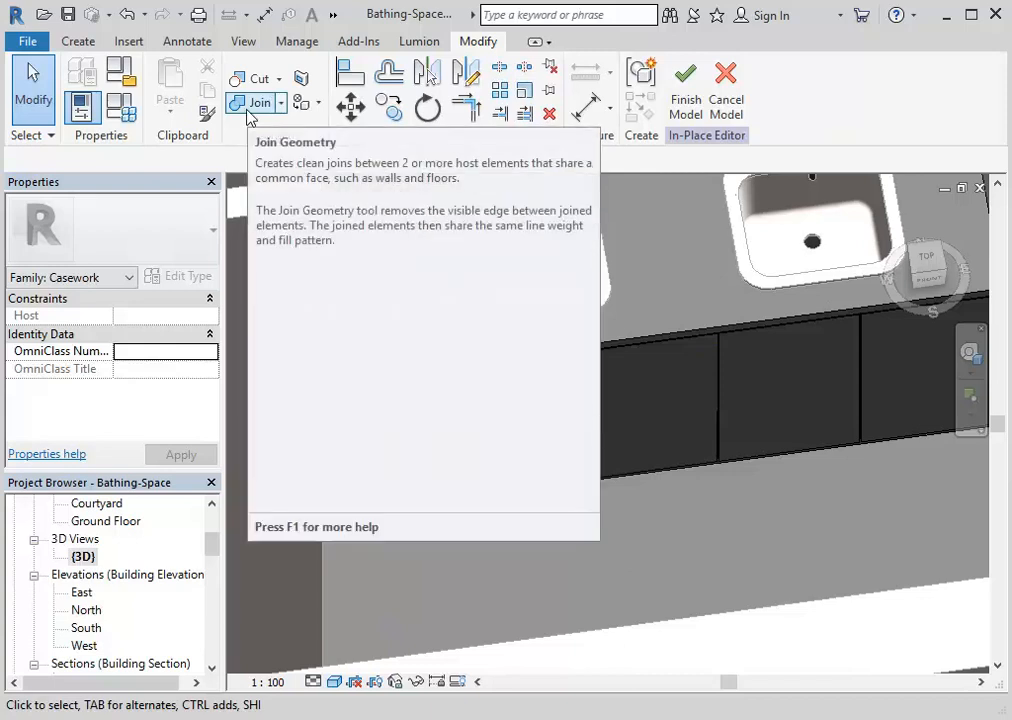
{"action": "middle_click_drag", "start_coordinate": [596, 501], "coordinate": [558, 558], "text": "shift"}
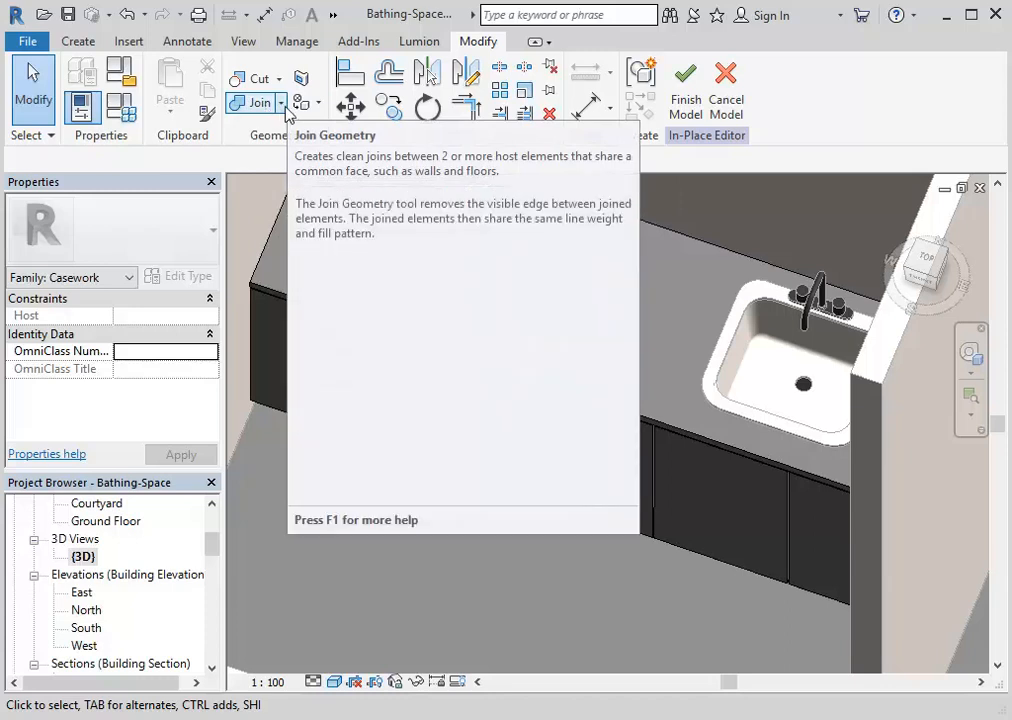
{"action": "left_click", "coordinate": [281, 103]}
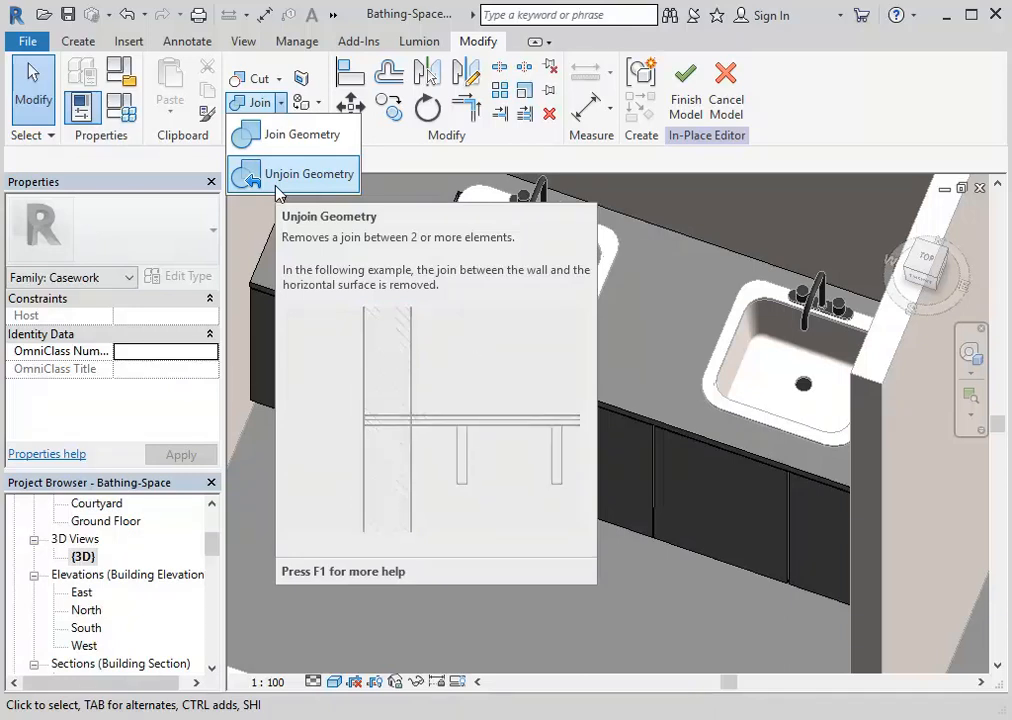
{"action": "left_click", "coordinate": [279, 78]}
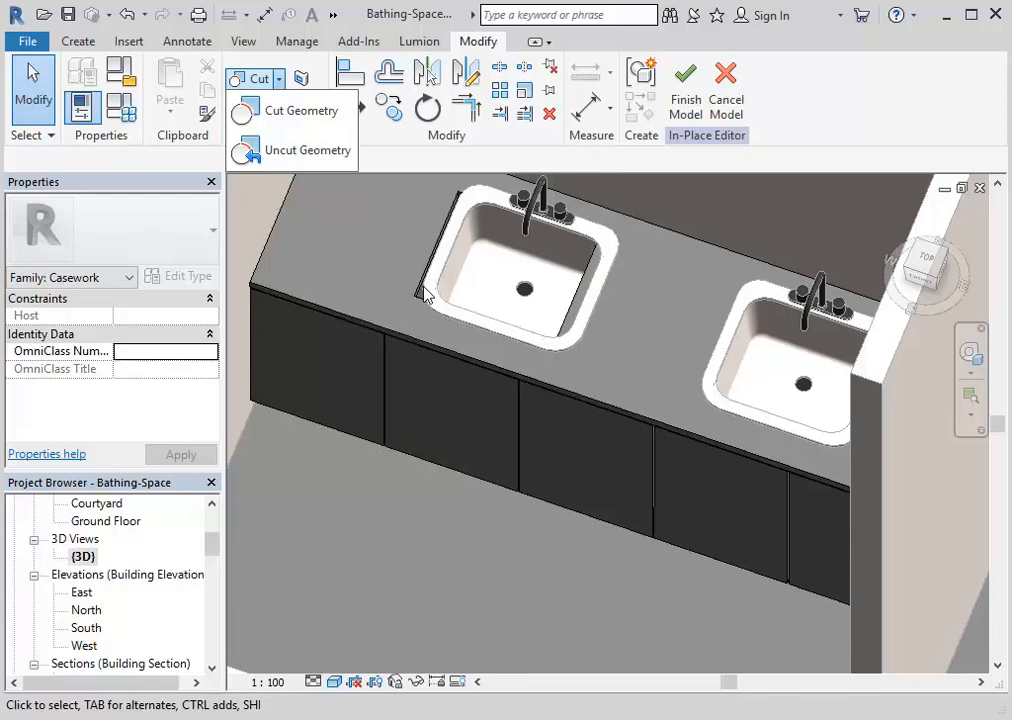
{"action": "left_click", "coordinate": [494, 393]}
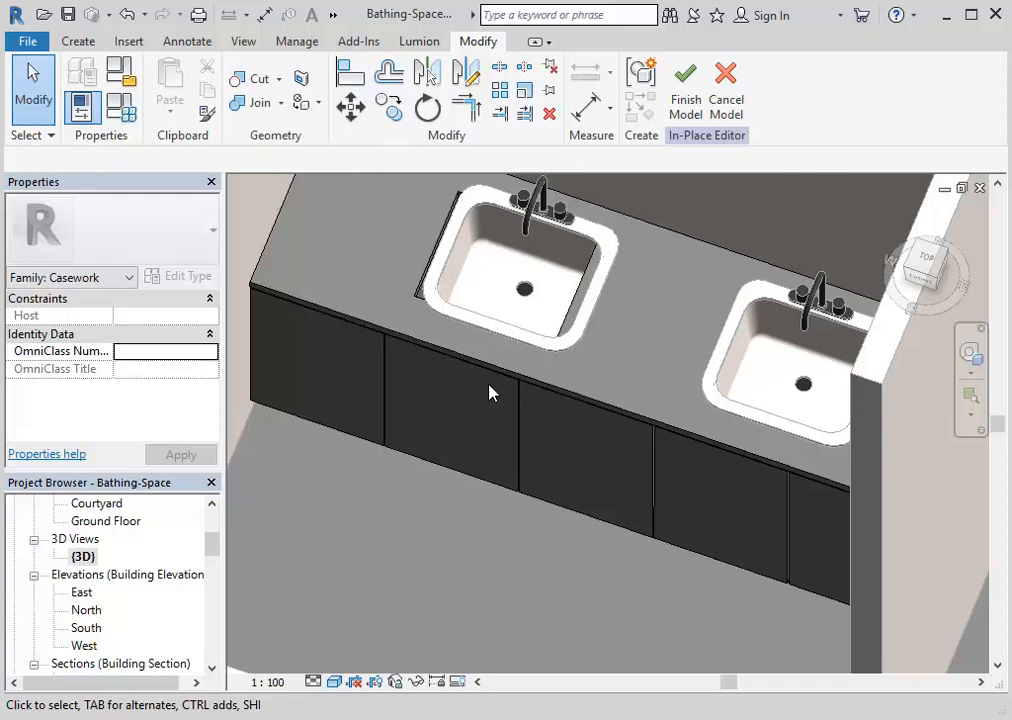
Finish the in-place vanity model, check the casework by selecting it as one element, and deselect it
{"action": "middle_click_drag", "start_coordinate": [397, 382], "coordinate": [520, 386]}
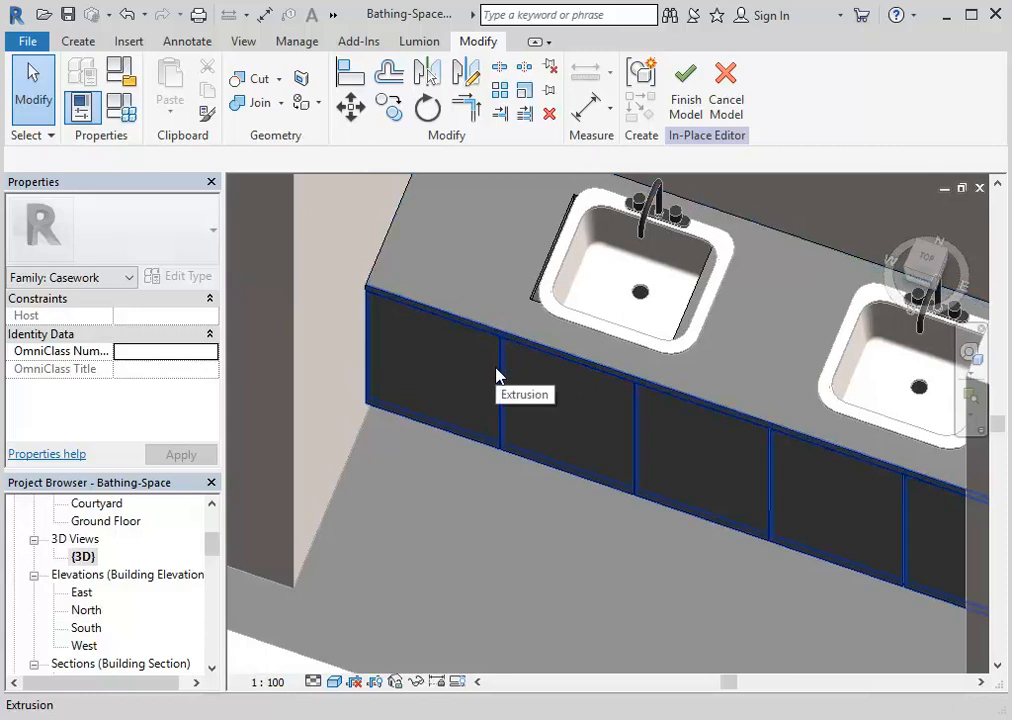
{"action": "middle_click_drag", "start_coordinate": [499, 291], "coordinate": [512, 385]}
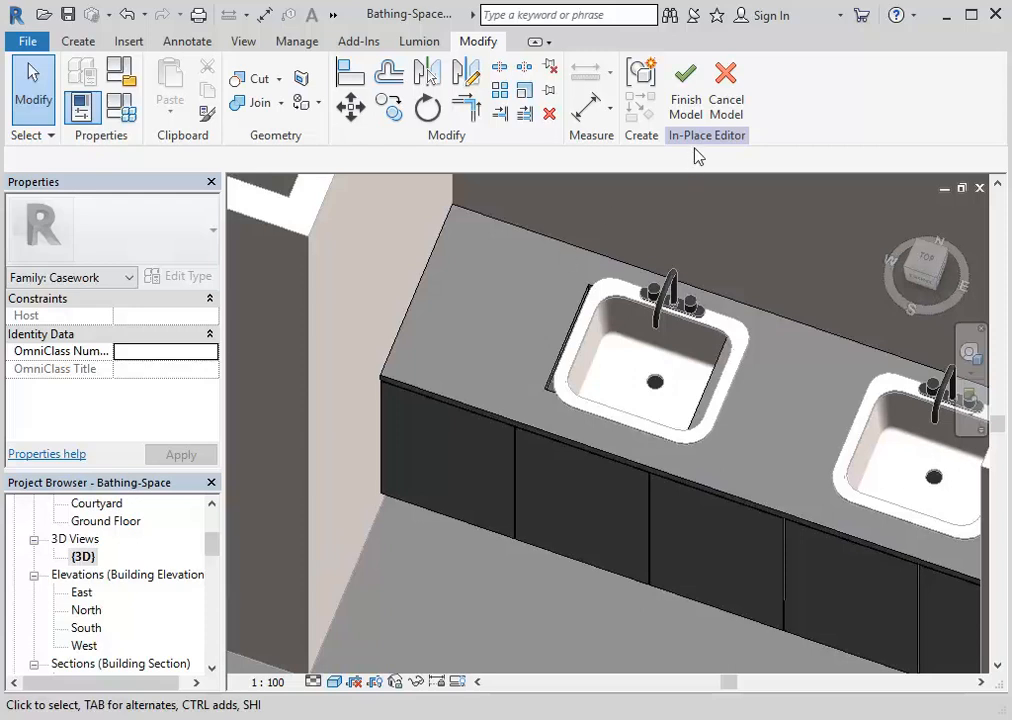
{"action": "left_click", "coordinate": [685, 100]}
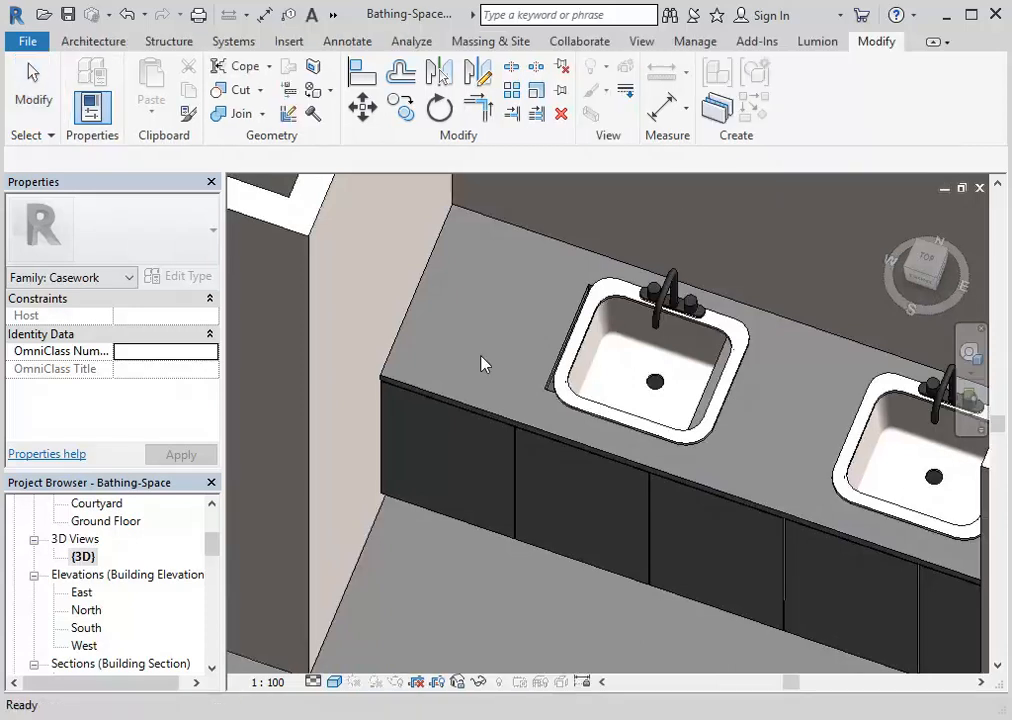
{"action": "left_click", "coordinate": [498, 425]}
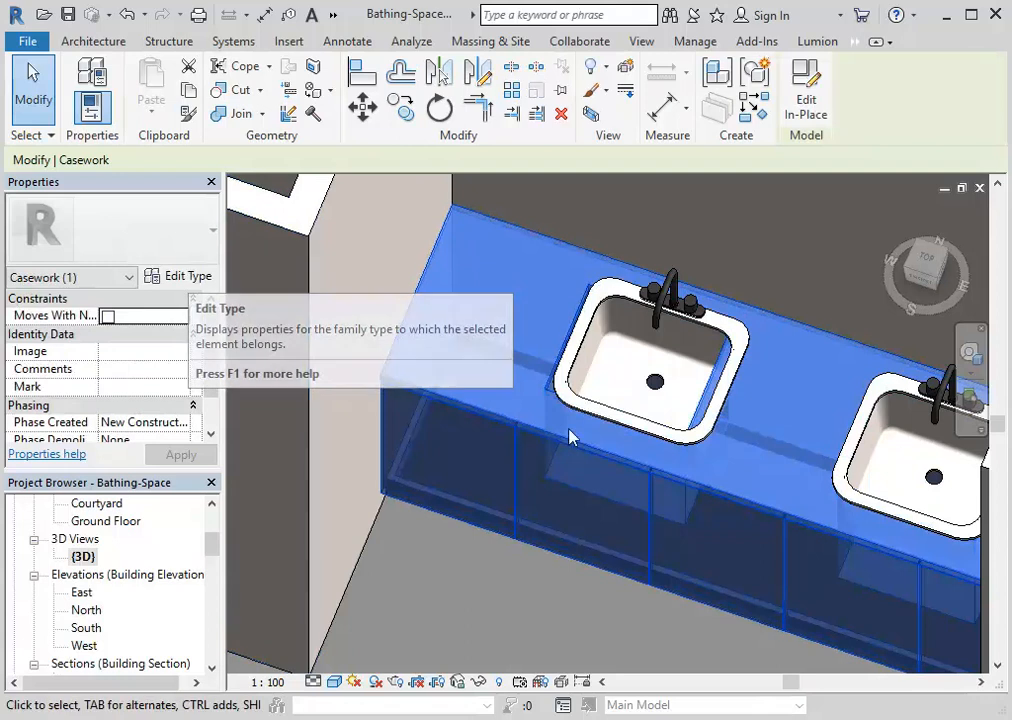
{"action": "key", "text": "Escape"}
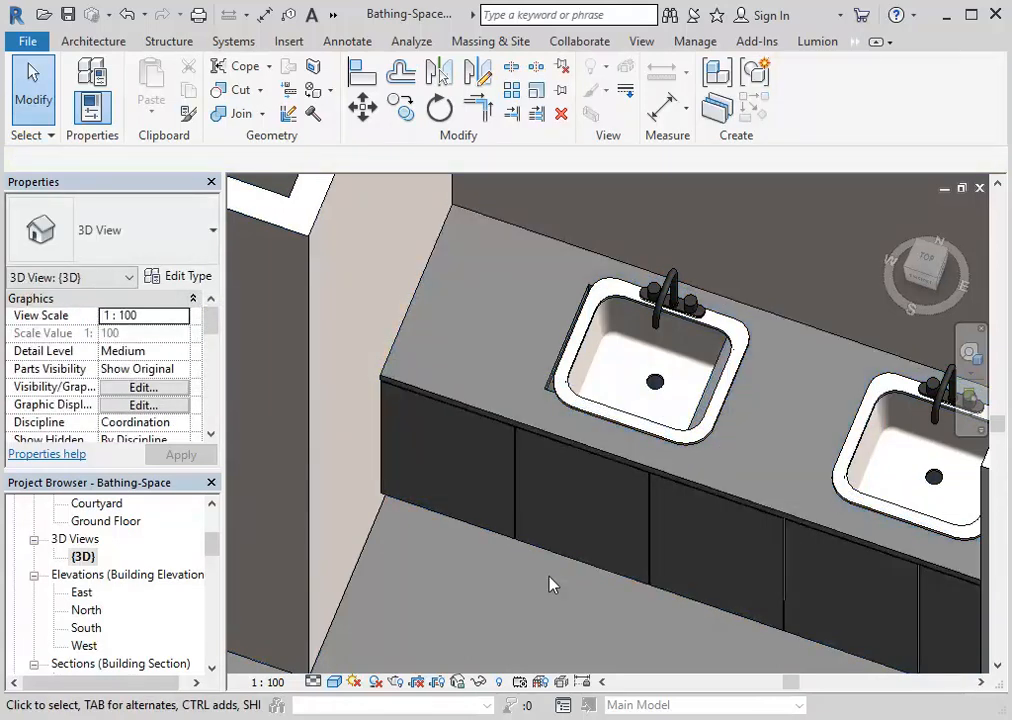
{"action": "left_click", "coordinate": [606, 466]}
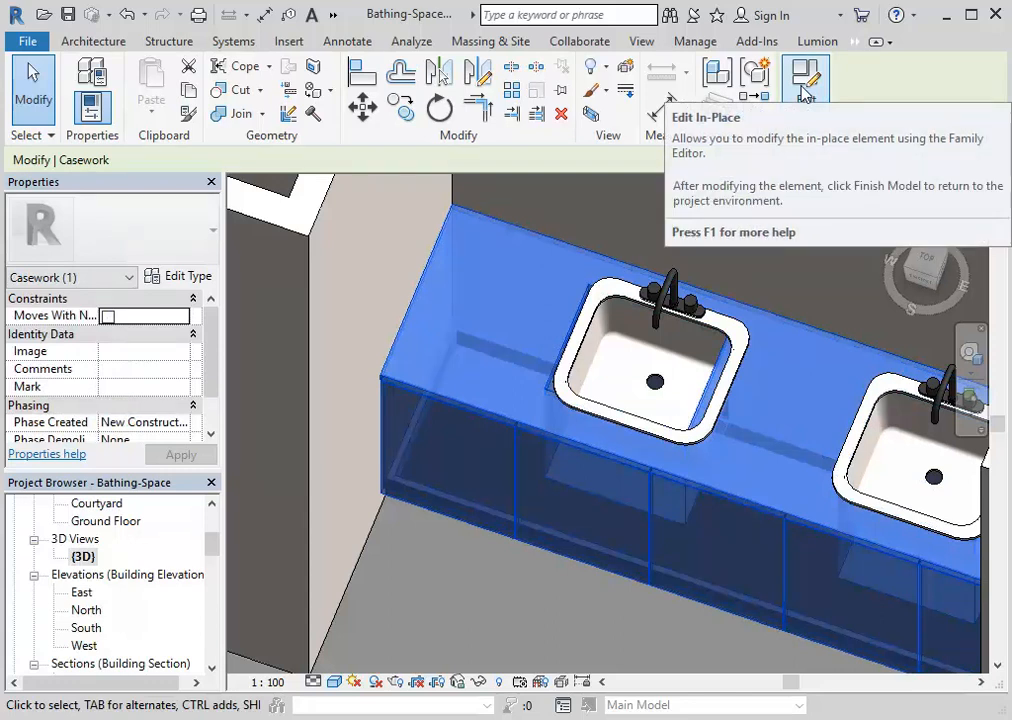
{"action": "left_click", "coordinate": [88, 41]}
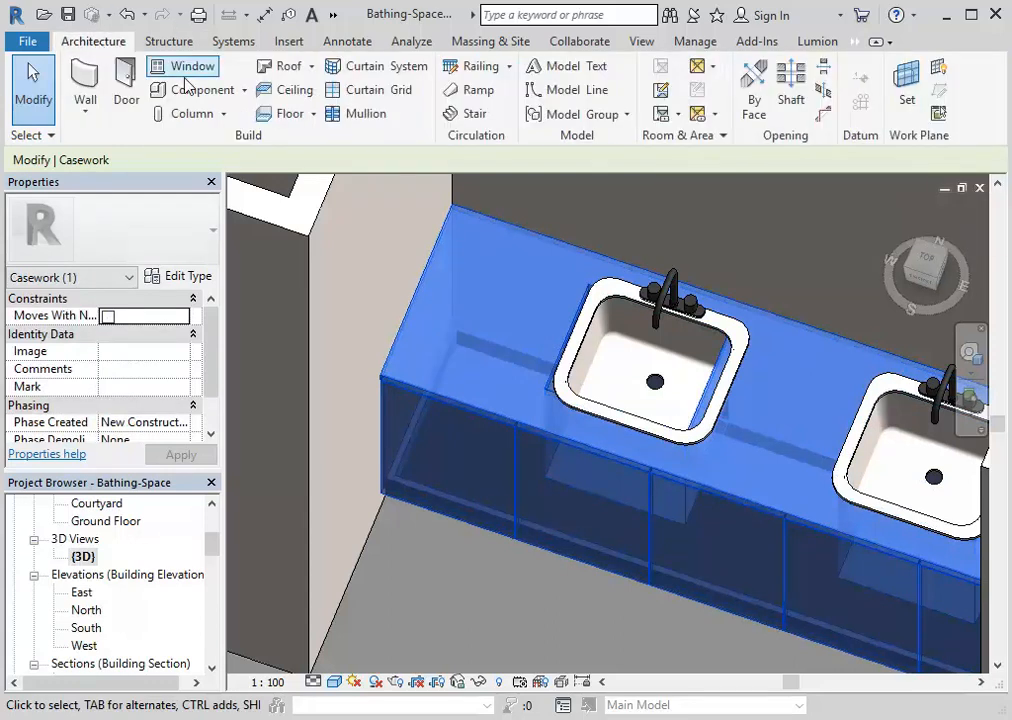
{"action": "left_click", "coordinate": [245, 90]}
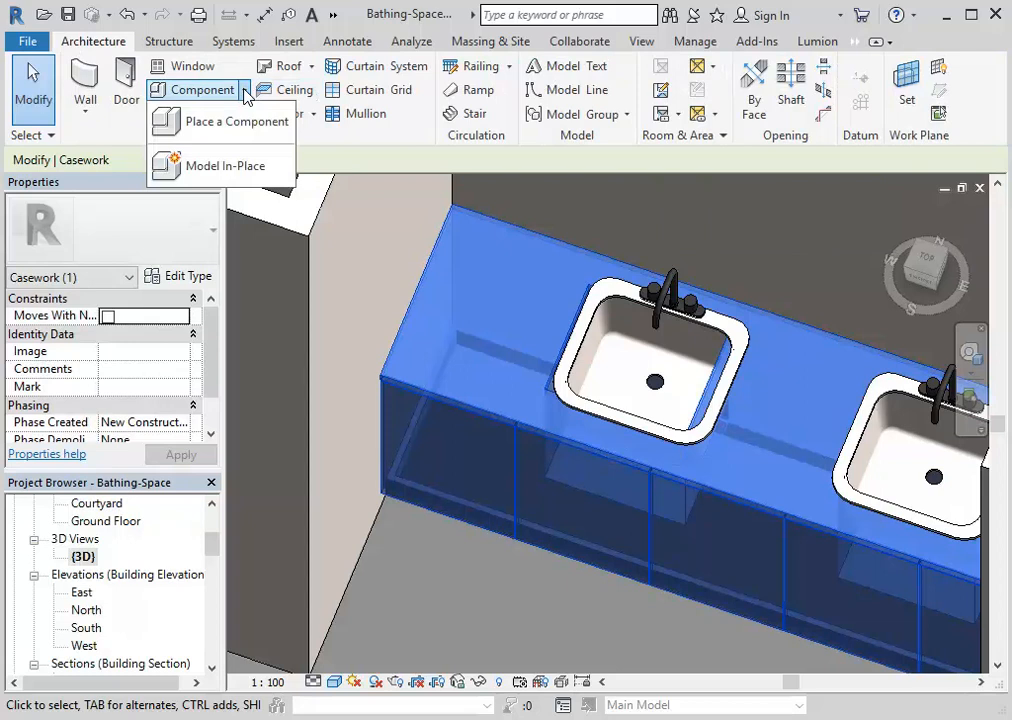
{"action": "left_click", "coordinate": [213, 172]}
{"action": "left_click_drag", "start_coordinate": [549, 160], "coordinate": [552, 186]}
{"action": "double_click", "coordinate": [309, 267]}
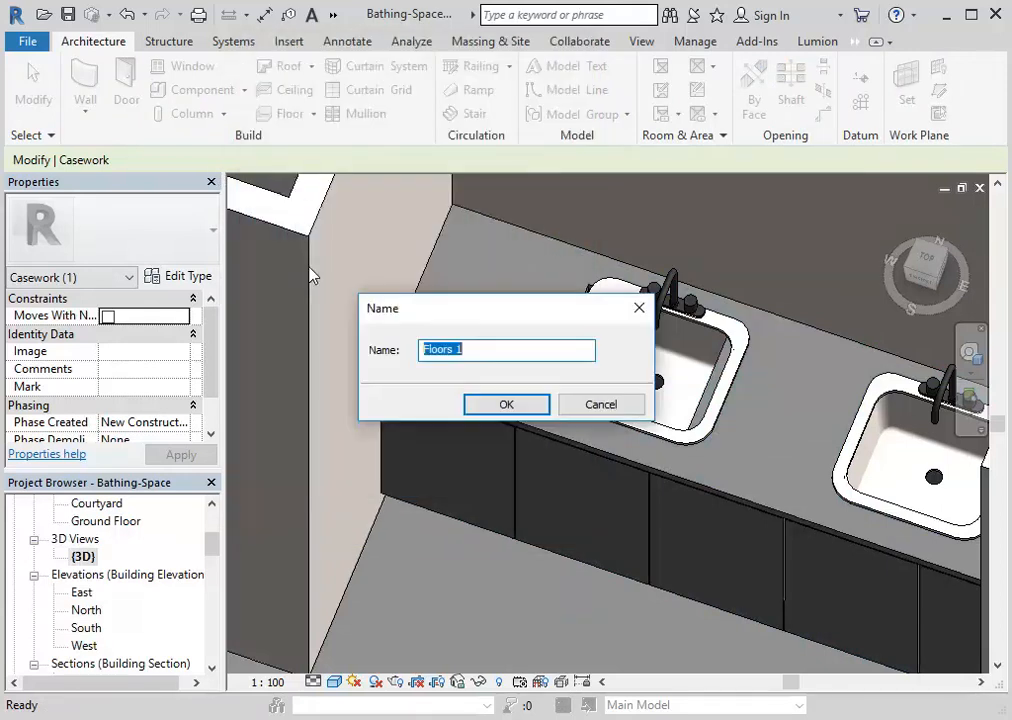
{"action": "left_click", "coordinate": [494, 404]}
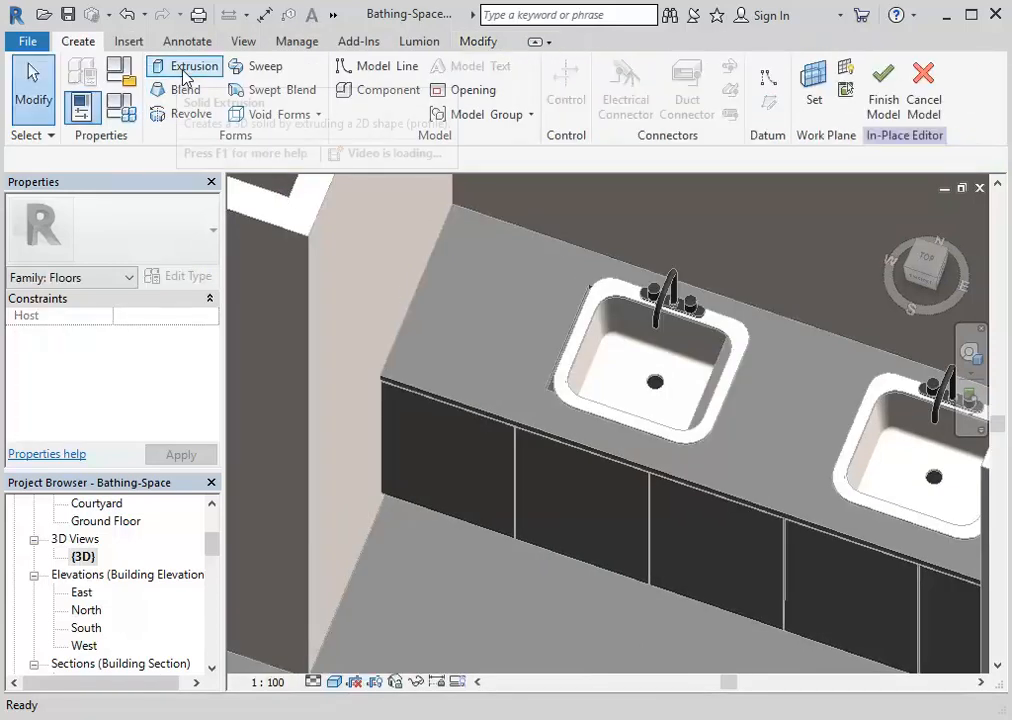
{"action": "left_click", "coordinate": [925, 97]}
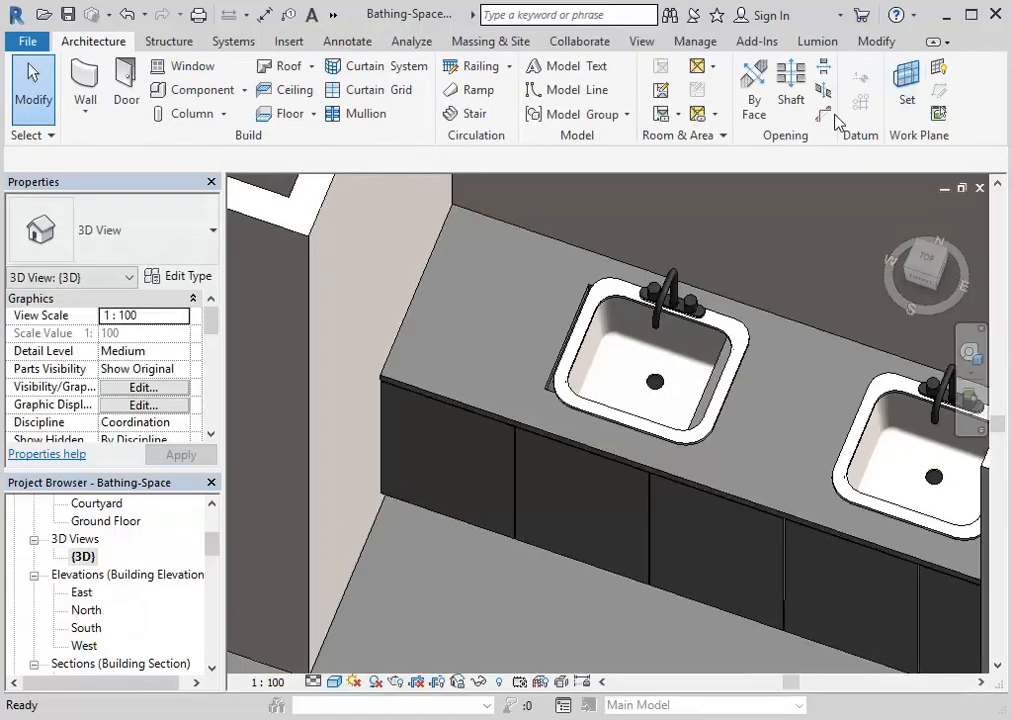
{"action": "left_click", "coordinate": [244, 90]}
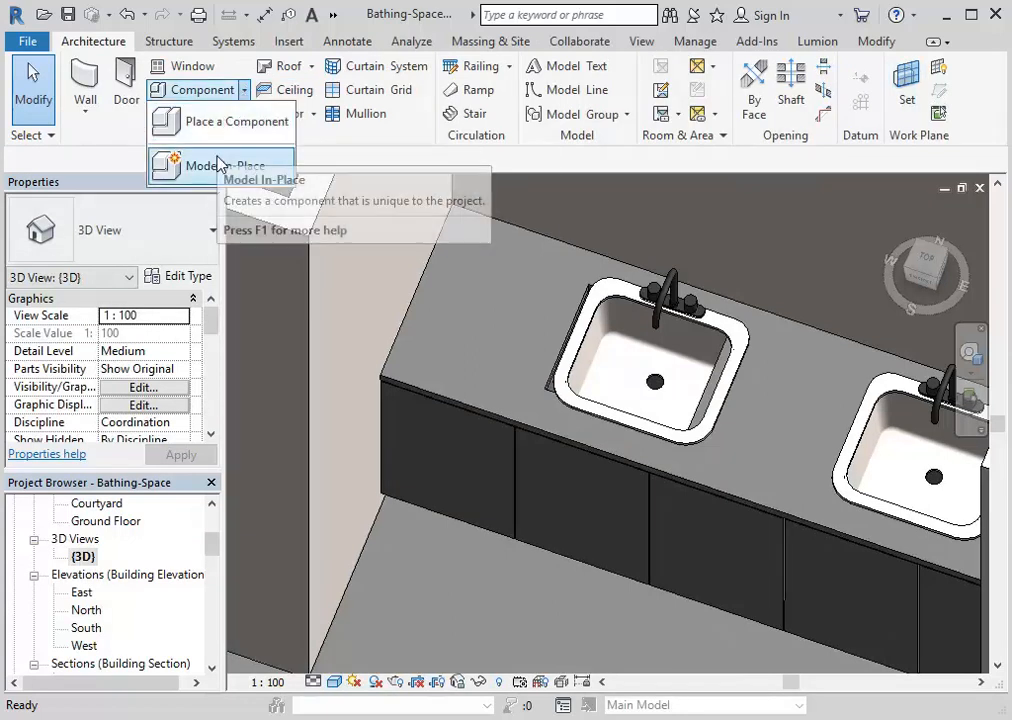
{"action": "left_click", "coordinate": [218, 173]}
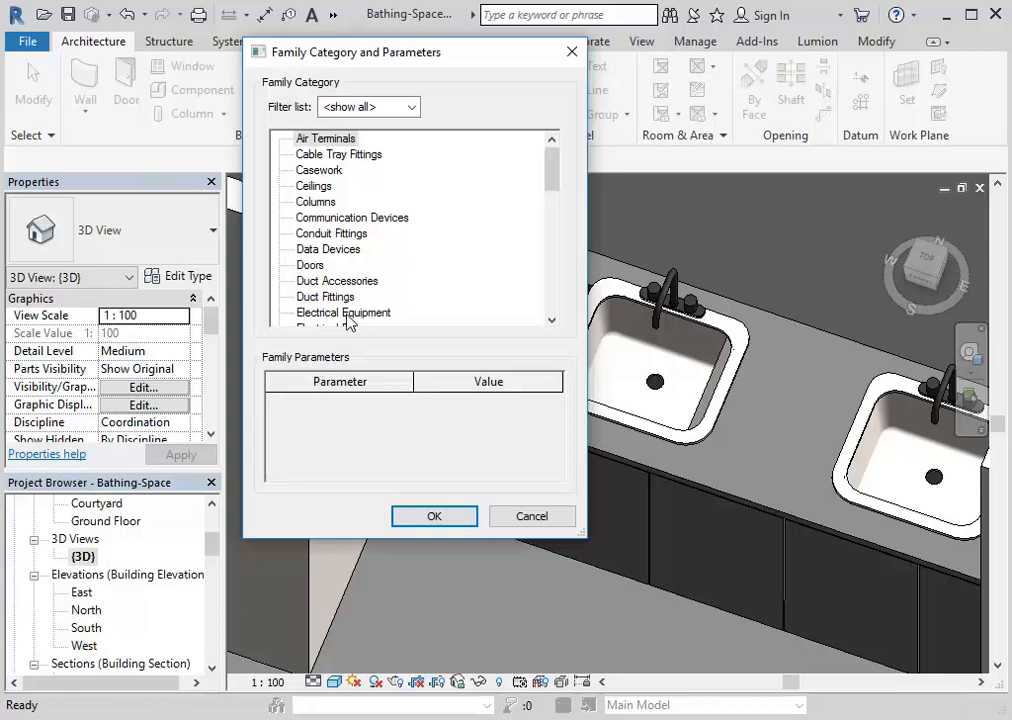
{"action": "scroll", "coordinate": [347, 320], "scroll_direction": "down", "scroll_amount": 3}
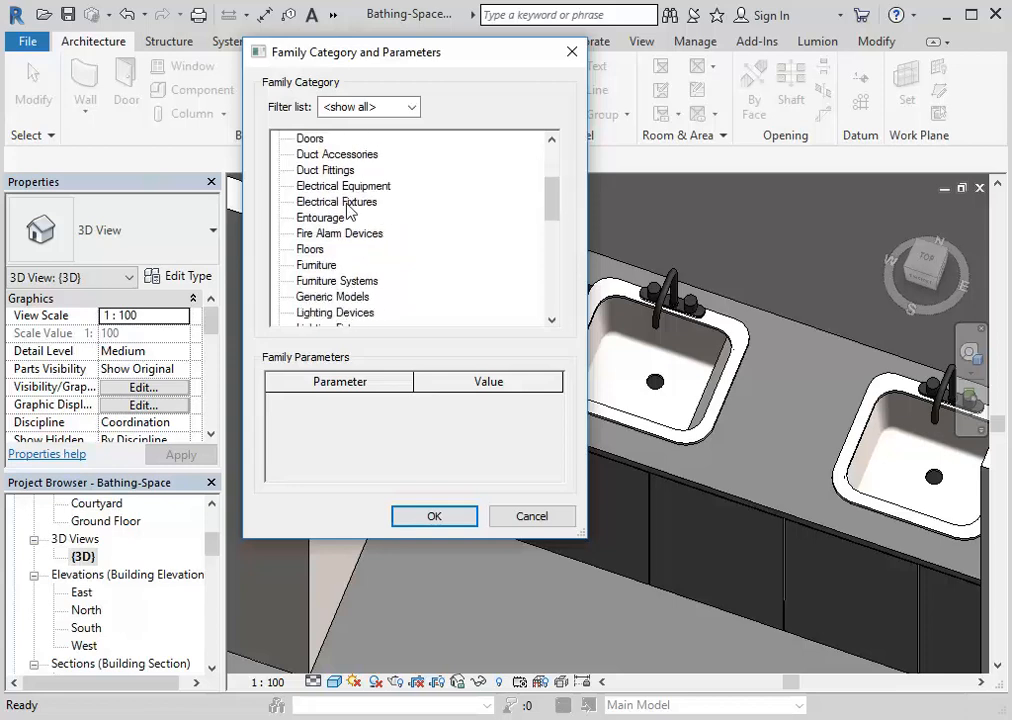
{"action": "scroll", "coordinate": [300, 250], "scroll_direction": "down", "scroll_amount": 2}
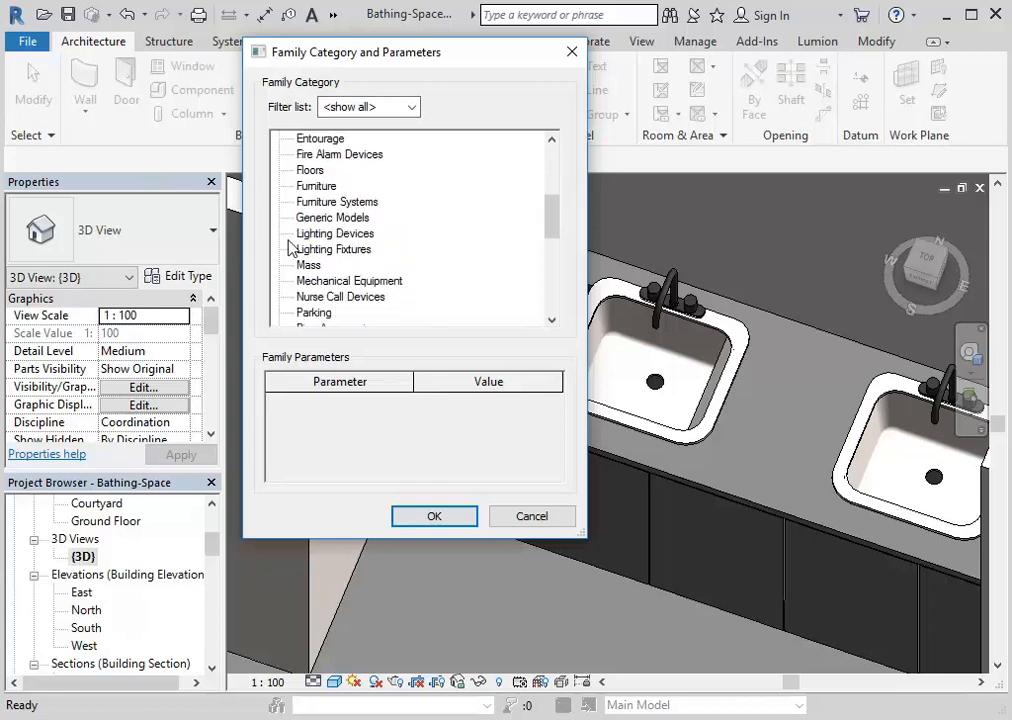
{"action": "left_click_drag", "start_coordinate": [551, 214], "coordinate": [551, 153]}
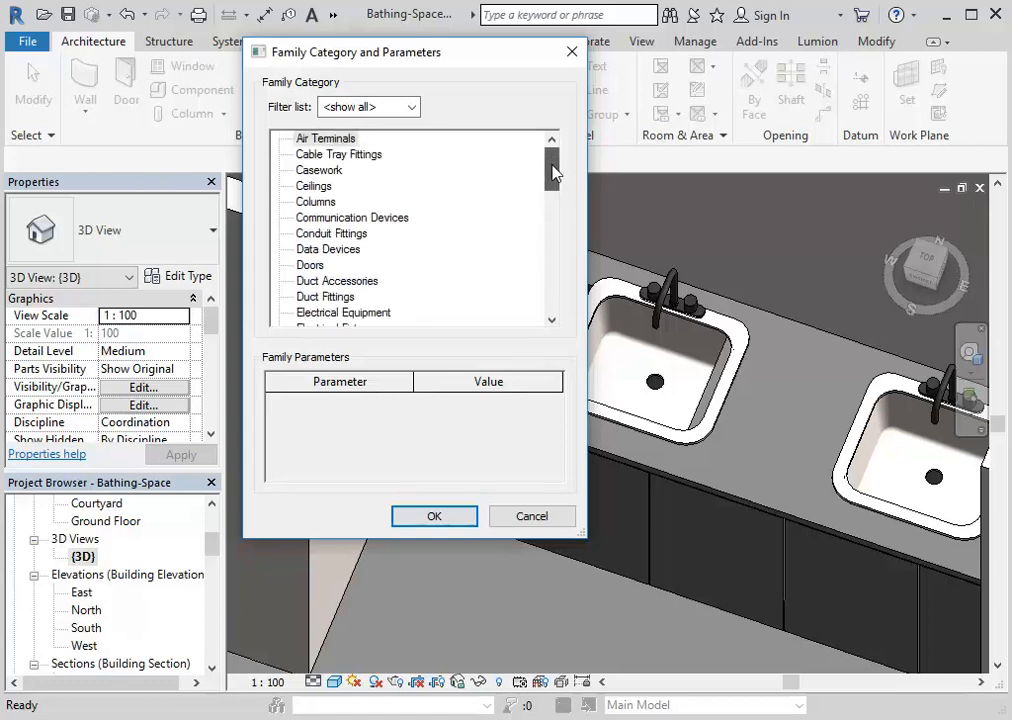
{"action": "left_click", "coordinate": [326, 172]}
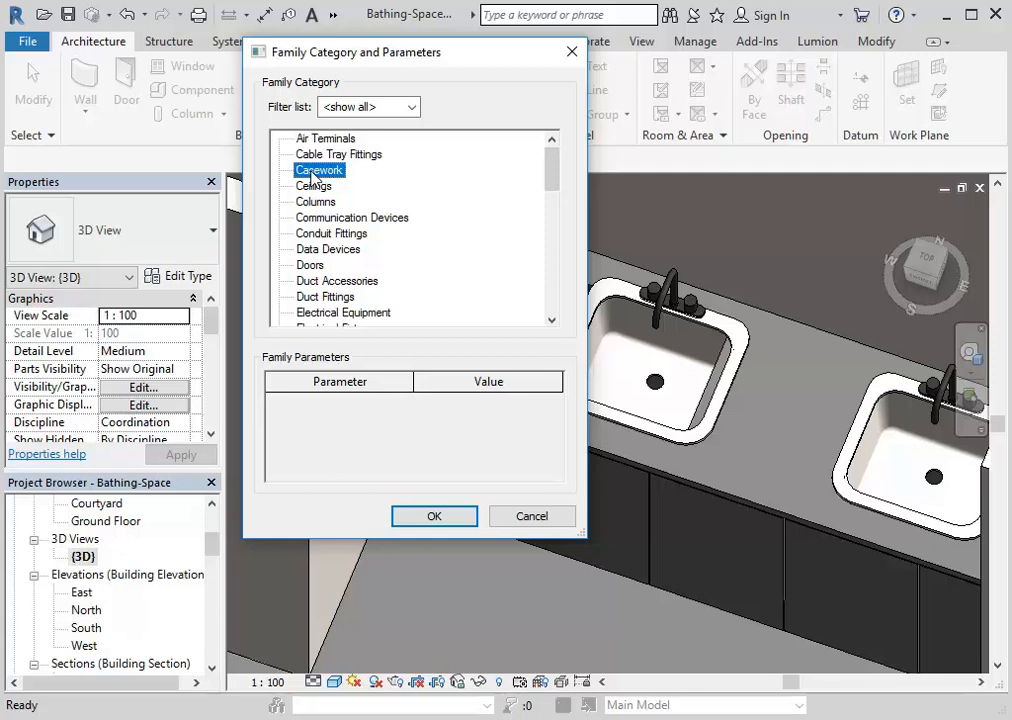
{"action": "double_click", "coordinate": [313, 177]}
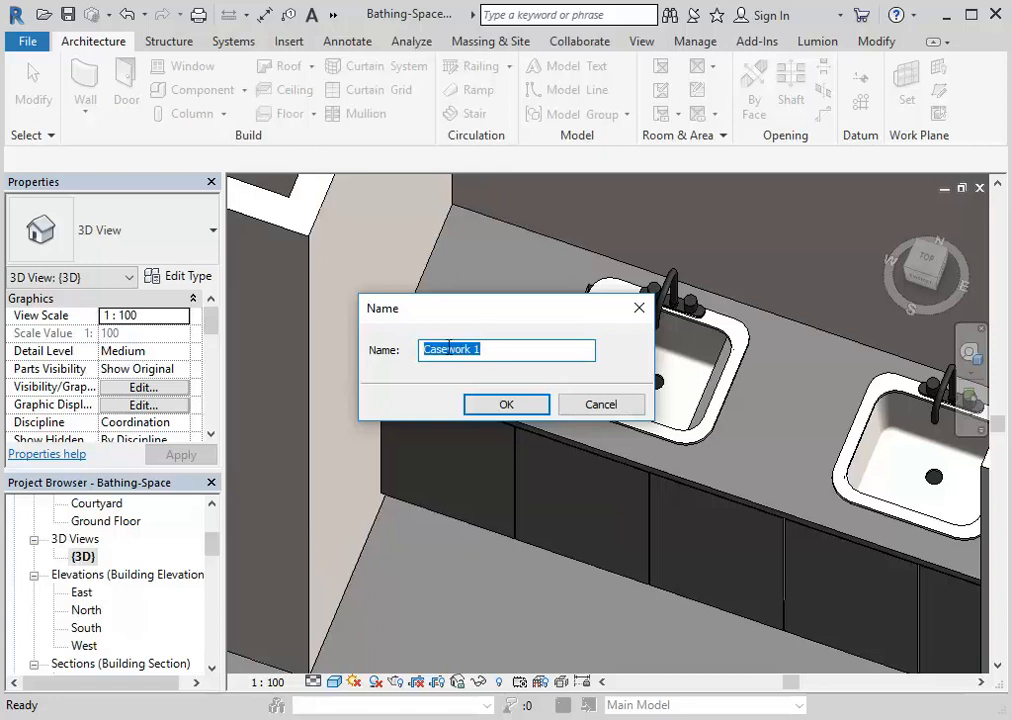
{"action": "left_click", "coordinate": [475, 404]}
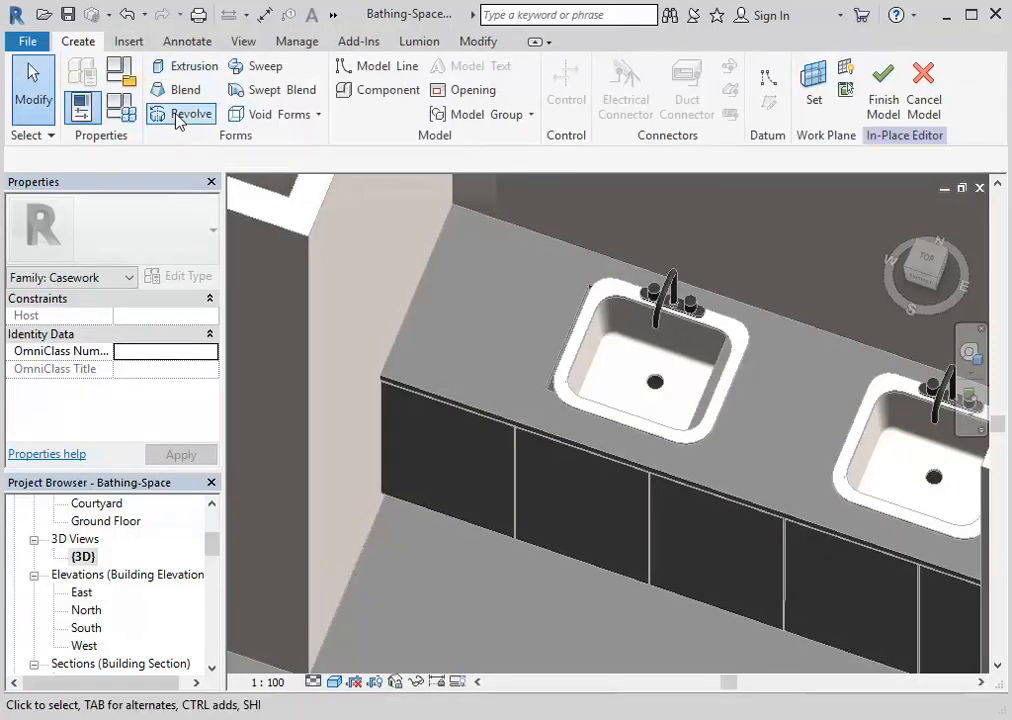
{"action": "left_click", "coordinate": [922, 104]}
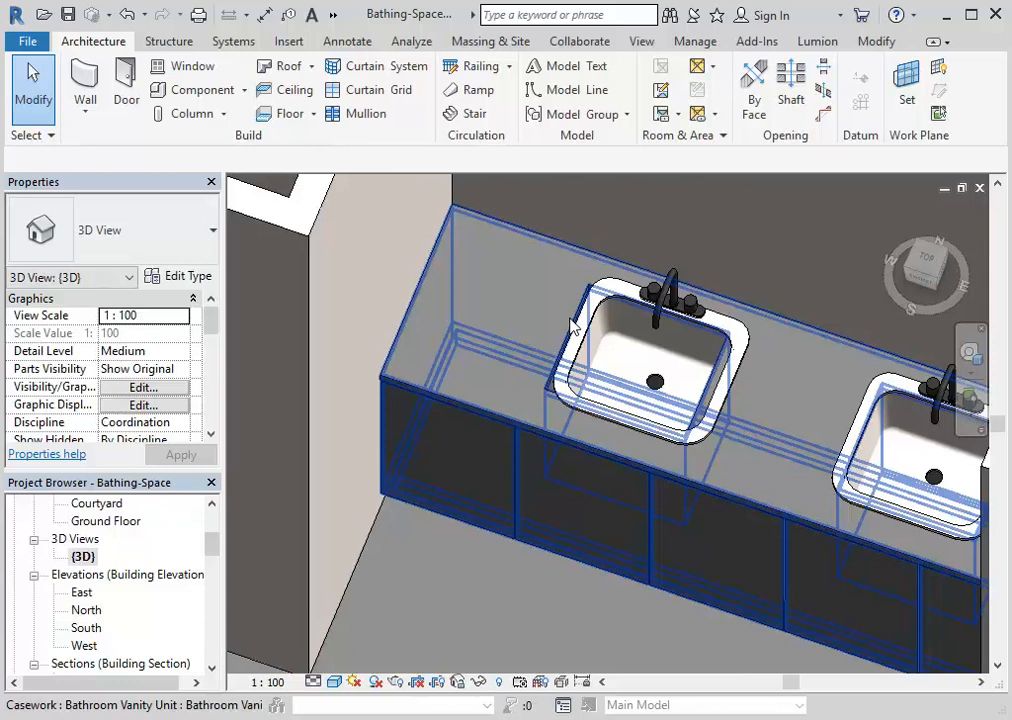
Select the left-hand square vanity sink and open the Ground Floor plan
{"action": "middle_click_drag", "start_coordinate": [573, 327], "coordinate": [540, 405]}
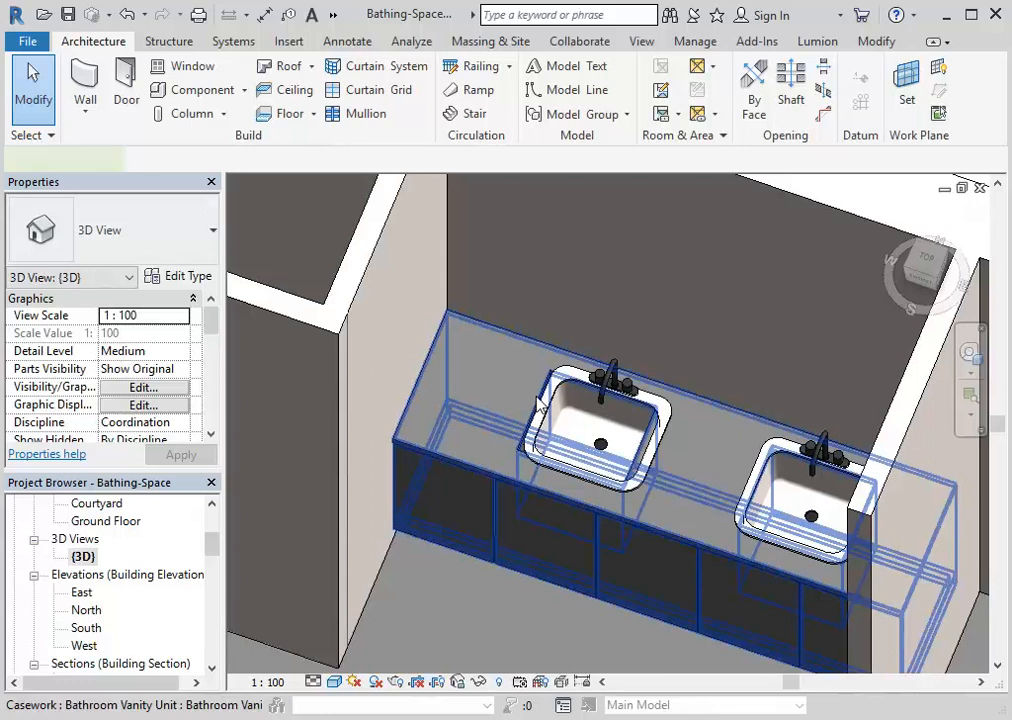
{"action": "left_click", "coordinate": [533, 402]}
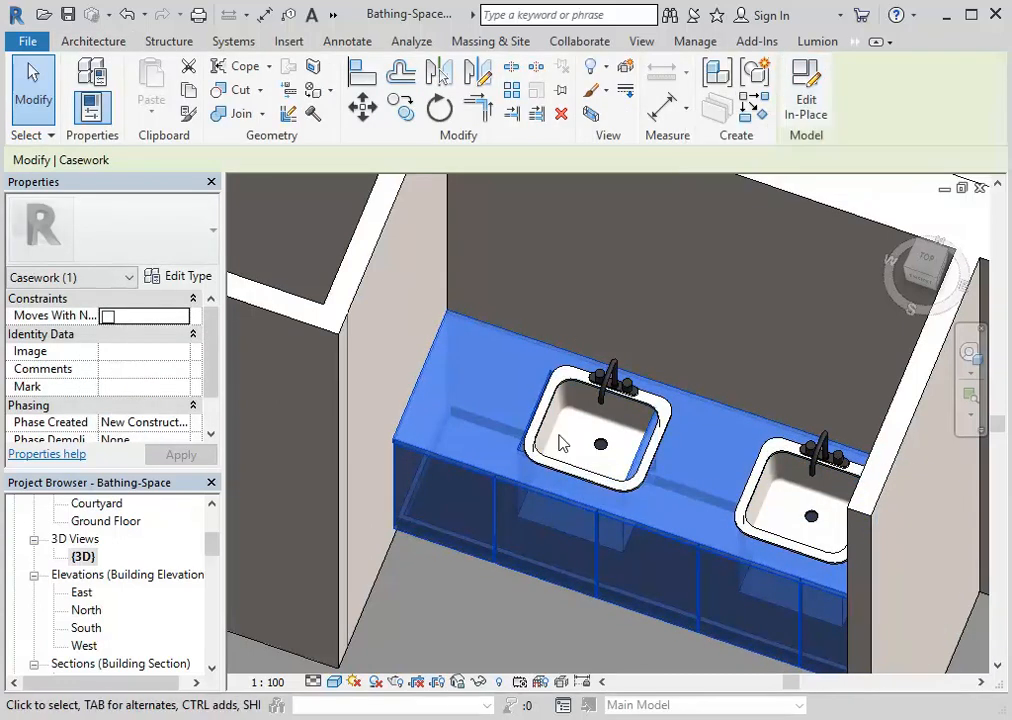
{"action": "left_click", "coordinate": [543, 422]}
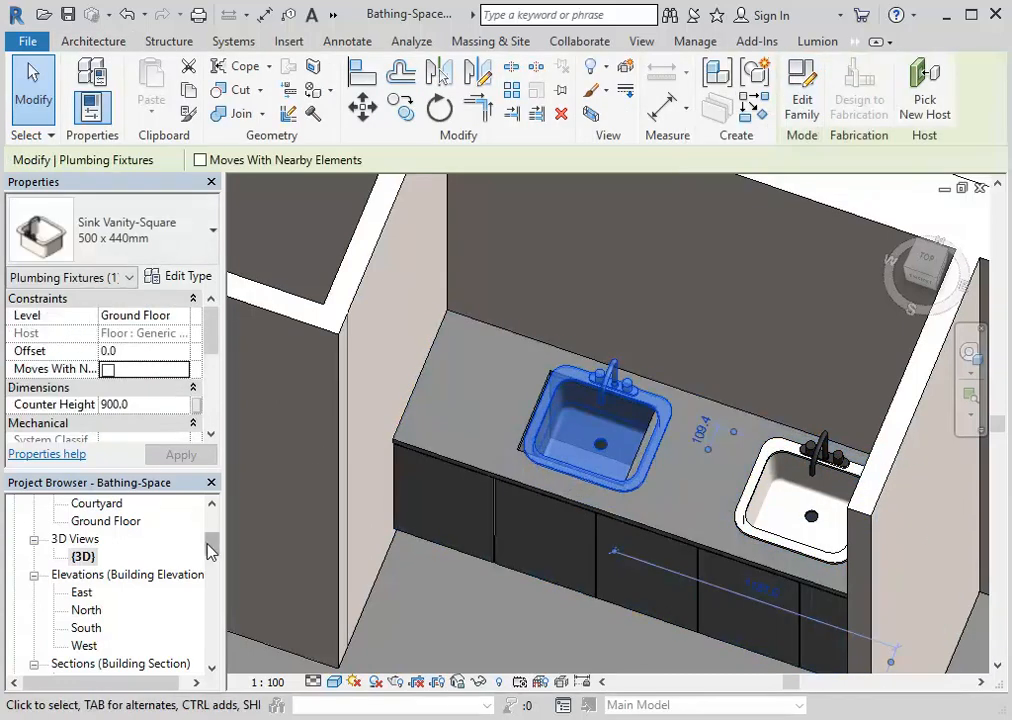
{"action": "left_click_drag", "start_coordinate": [209, 543], "coordinate": [212, 519]}
{"action": "double_click", "coordinate": [140, 572]}
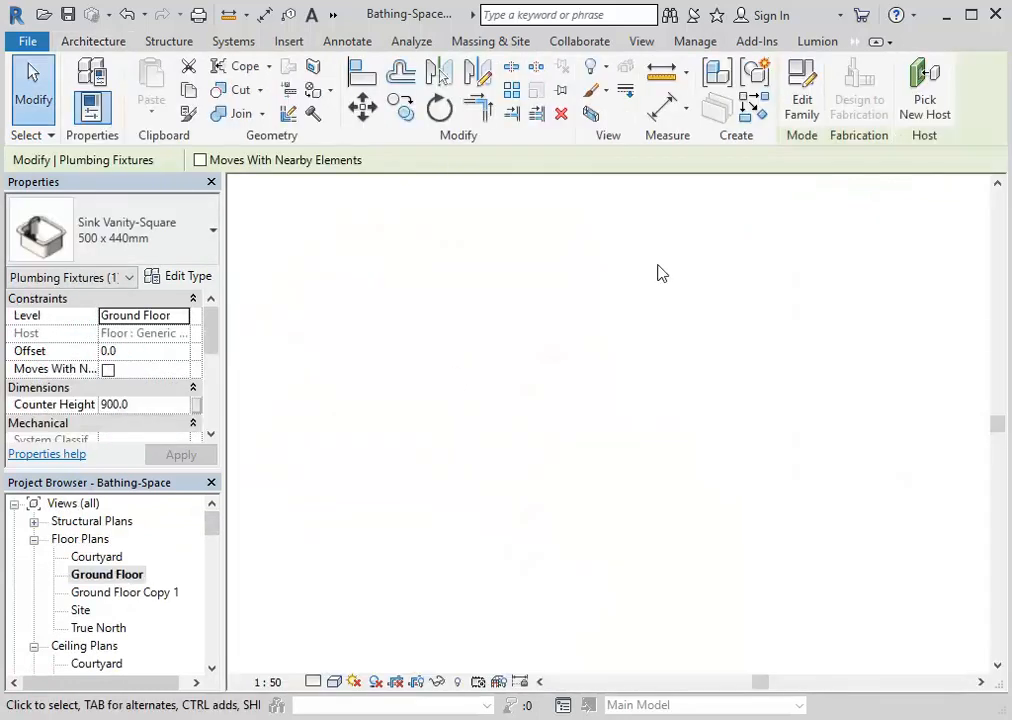
Nudge the selected sink left until it is centred over its countertop opening, and deselect it
{"action": "scroll", "coordinate": [419, 341], "scroll_direction": "up", "scroll_amount": 2}
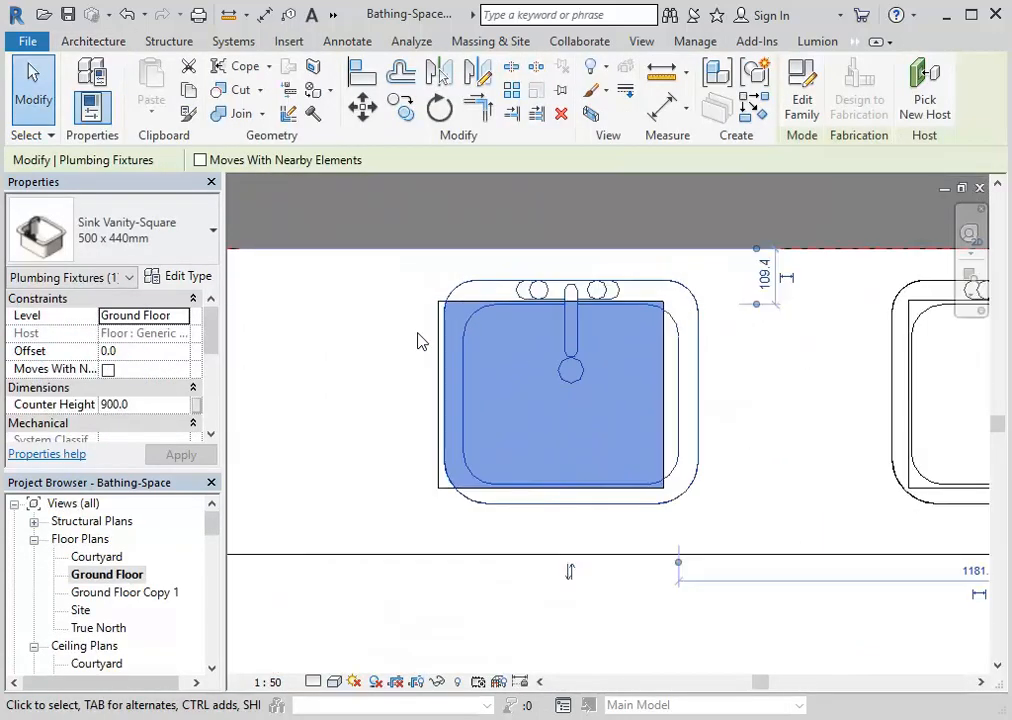
{"action": "key", "text": "Left"}
{"action": "key", "text": "Left"}
{"action": "key", "text": "Left"}
{"action": "key", "text": "Left"}
{"action": "key", "text": "Left"}
{"action": "key", "text": "Left"}
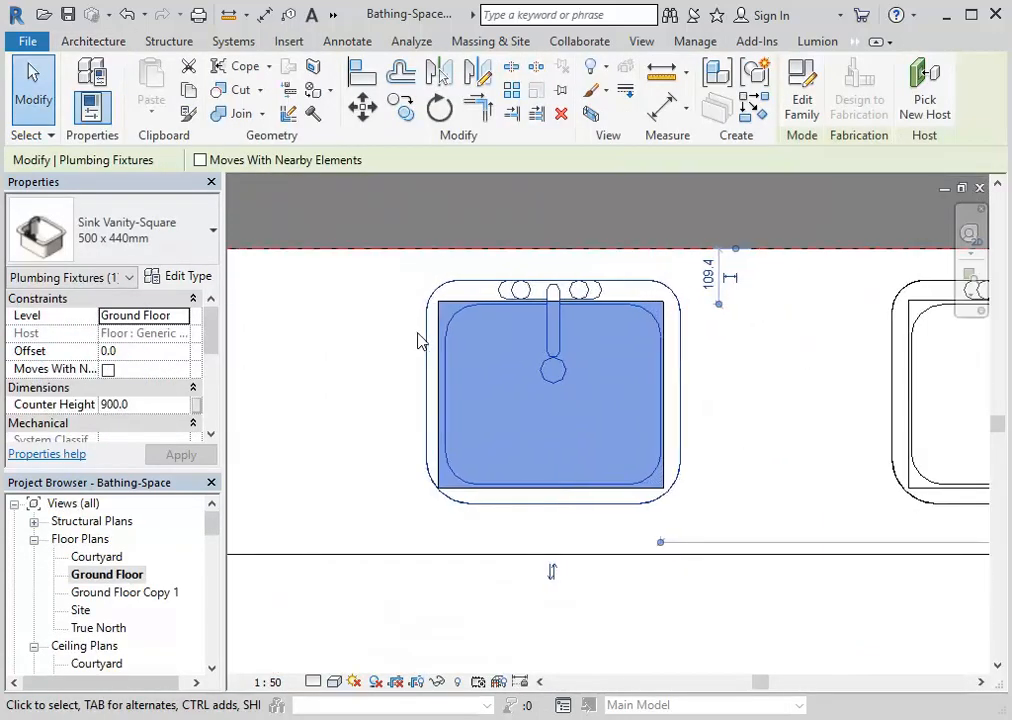
{"action": "scroll", "coordinate": [420, 332], "scroll_direction": "up", "scroll_amount": 2}
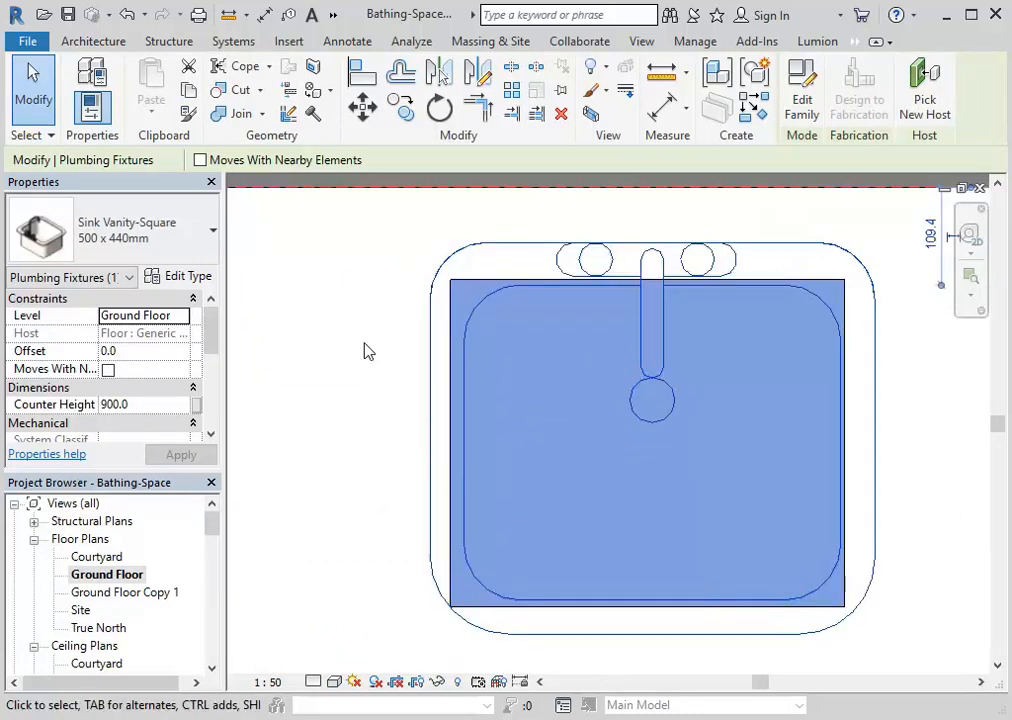
{"action": "left_click", "coordinate": [366, 350]}
Return to the {3D} view, check the repositioned sink, and bring the long wall of the adjoining empty room into view
{"action": "left_click_drag", "start_coordinate": [214, 524], "coordinate": [213, 558]}
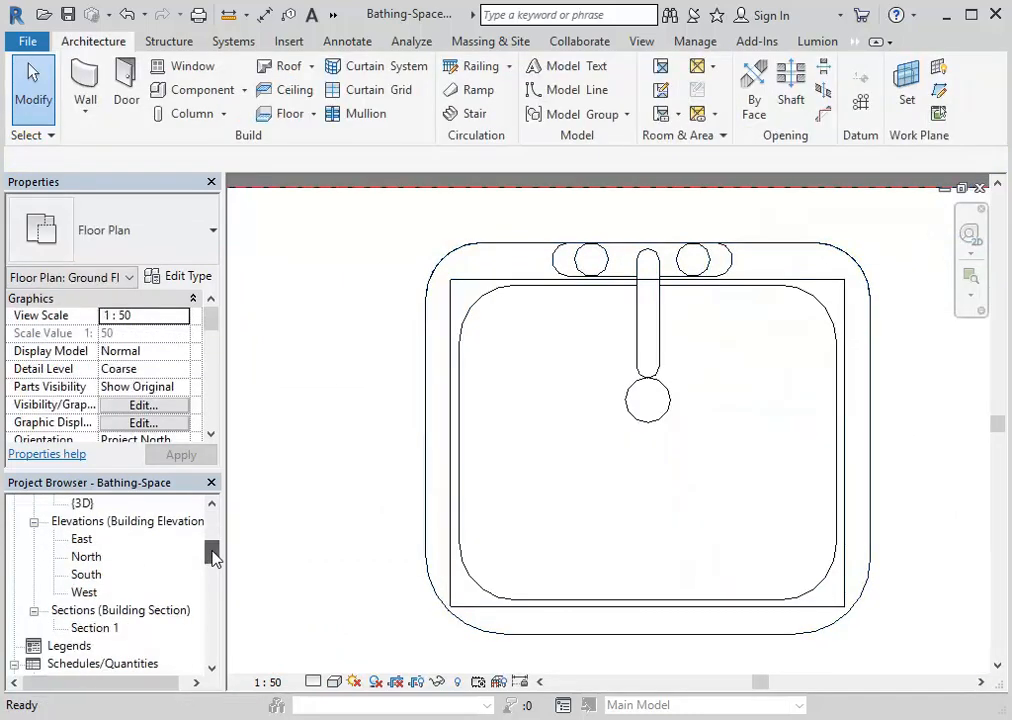
{"action": "double_click", "coordinate": [83, 503]}
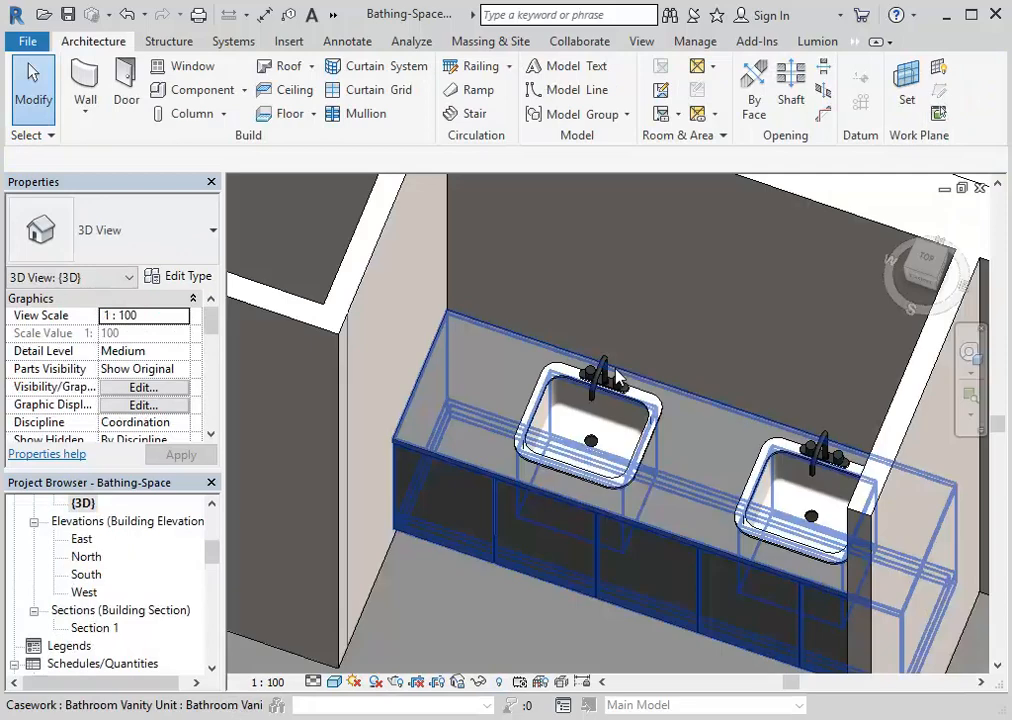
{"action": "left_click", "coordinate": [617, 377]}
{"action": "scroll", "coordinate": [617, 377], "scroll_direction": "down", "scroll_amount": 3}
{"action": "middle_click_drag", "start_coordinate": [617, 377], "coordinate": [338, 276]}
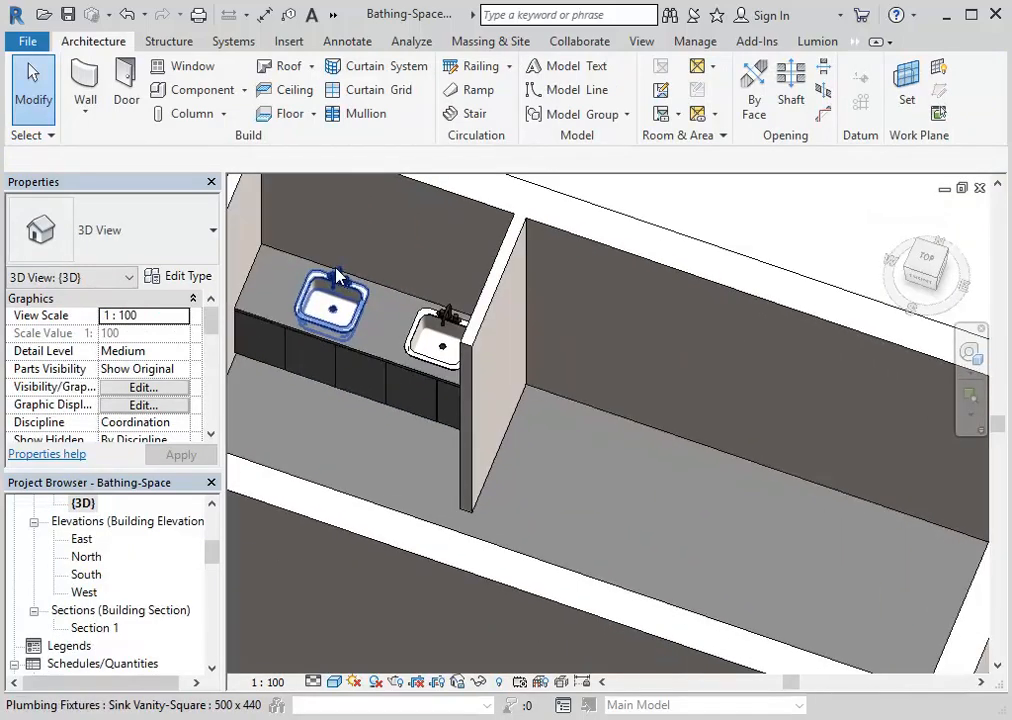
{"action": "middle_click_drag", "start_coordinate": [530, 449], "coordinate": [511, 368], "text": "shift"}
{"action": "scroll", "coordinate": [601, 379], "scroll_direction": "up", "scroll_amount": 3}
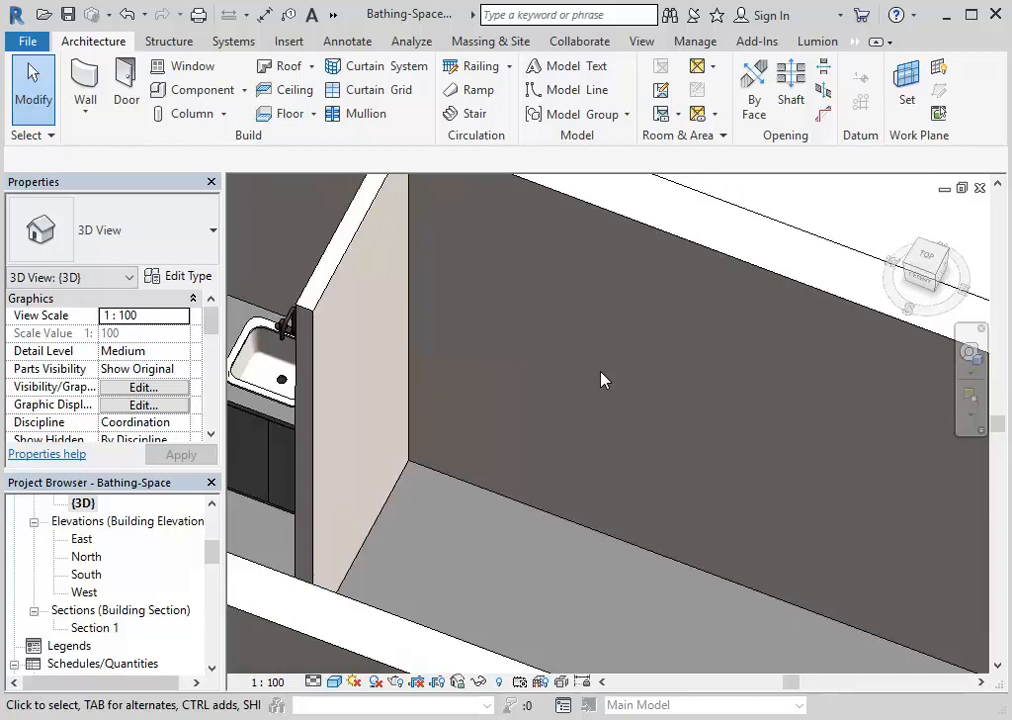
Start a new in-place model in the Walls family category
{"action": "left_click", "coordinate": [243, 90]}
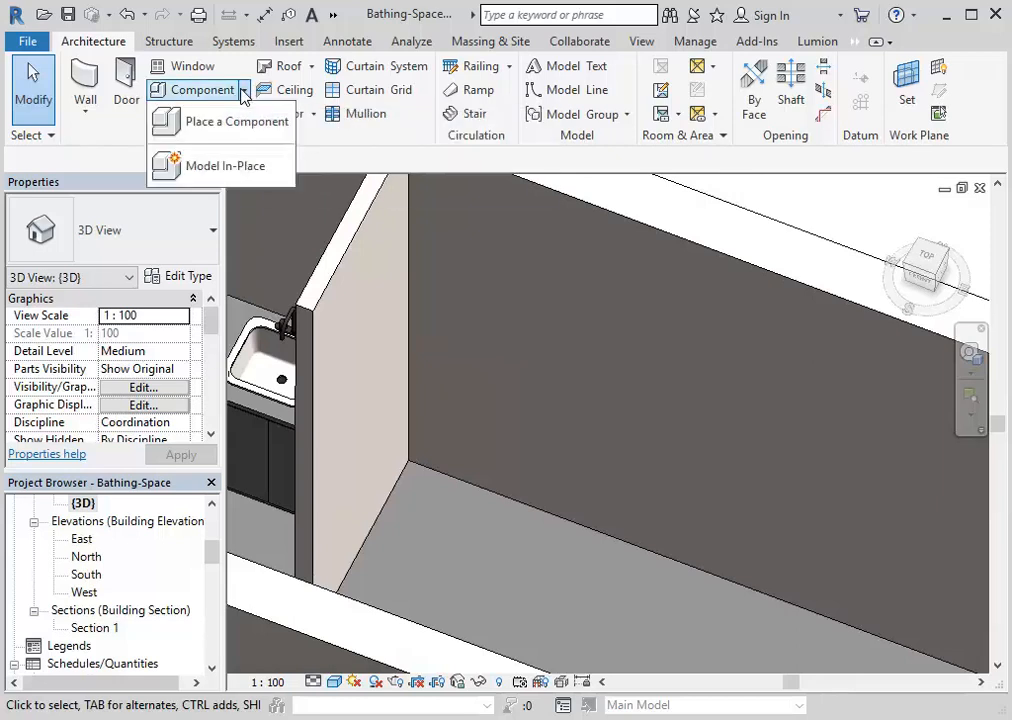
{"action": "left_click", "coordinate": [235, 167]}
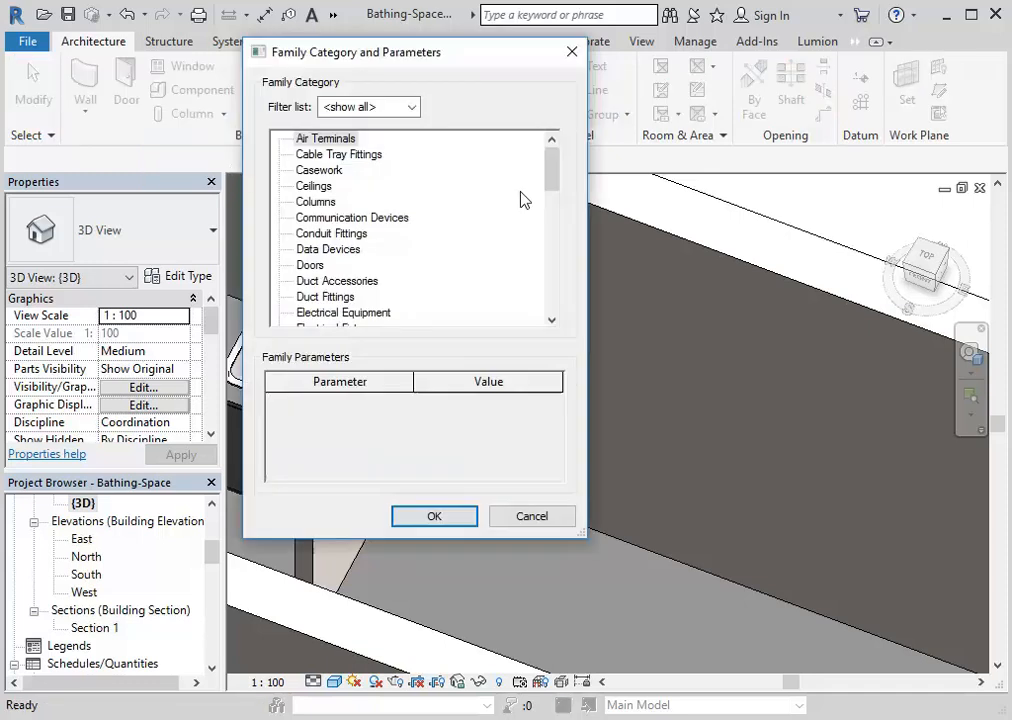
{"action": "left_click_drag", "start_coordinate": [553, 168], "coordinate": [565, 318]}
{"action": "left_click", "coordinate": [309, 296]}
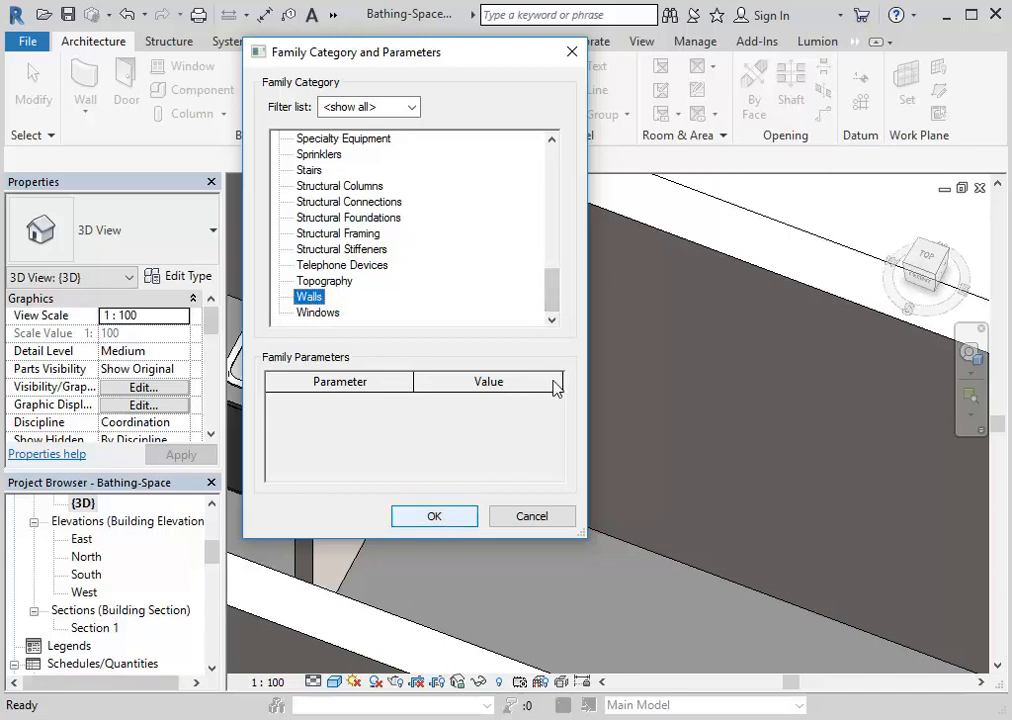
{"action": "left_click_drag", "start_coordinate": [553, 295], "coordinate": [556, 233]}
{"action": "left_click", "coordinate": [330, 218]}
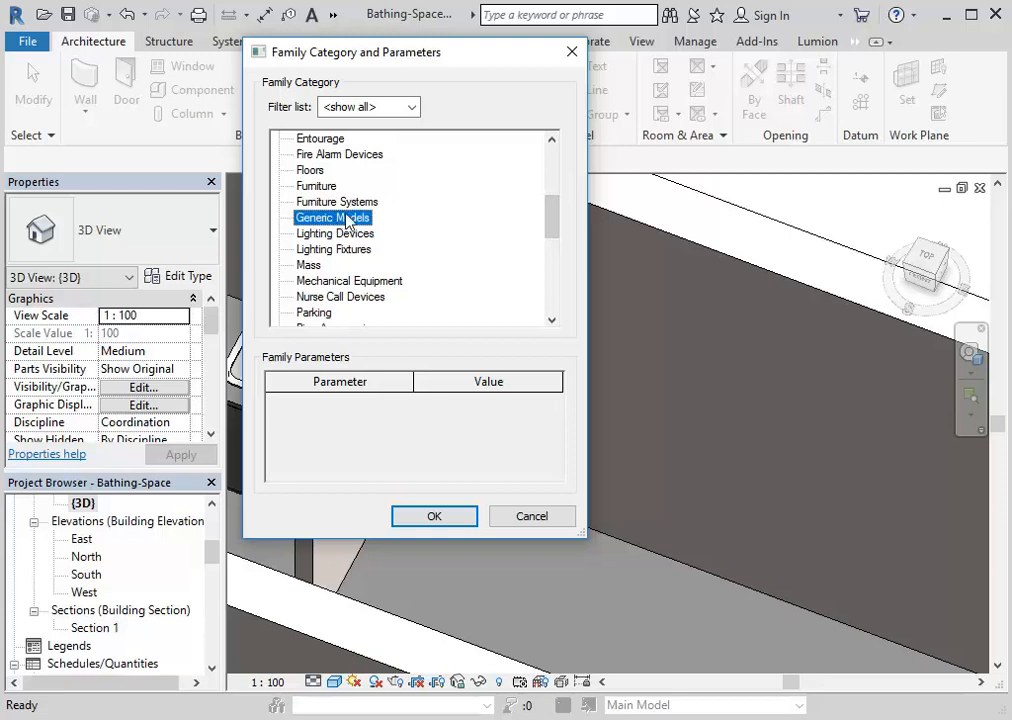
{"action": "scroll", "coordinate": [553, 228], "scroll_direction": "down", "scroll_amount": 7}
{"action": "left_click", "coordinate": [309, 297]}
{"action": "left_click", "coordinate": [447, 522]}
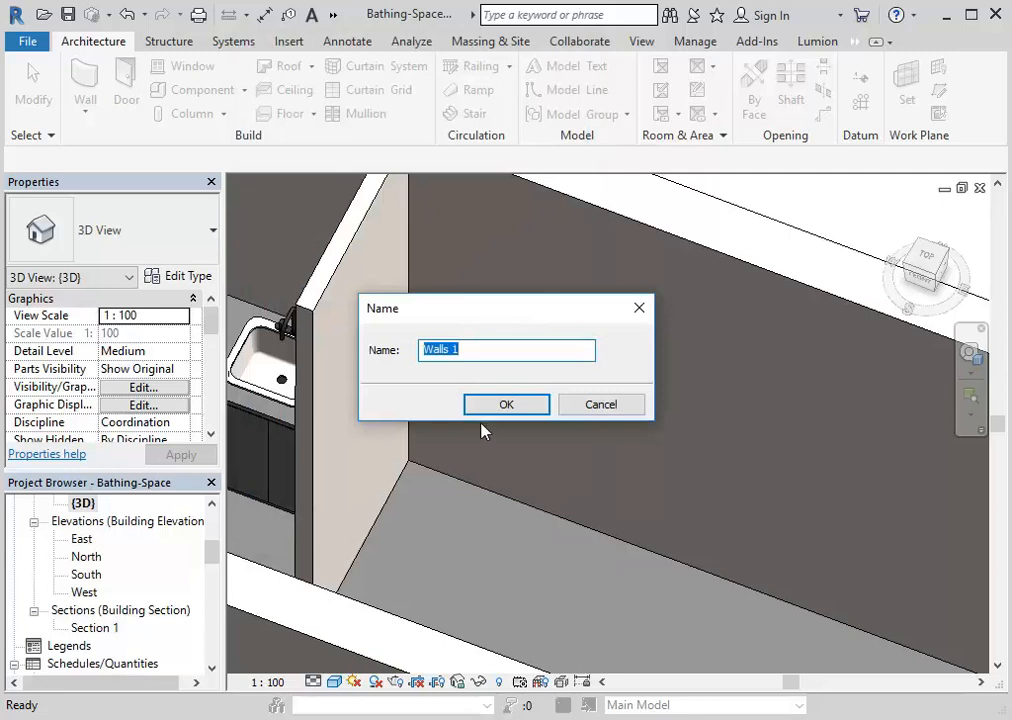
Name the in-place wall model "Wall niche" and enter its editor
{"action": "type", "text": "Waql"}
{"action": "key", "text": "BackSpace"}
{"action": "key", "text": "BackSpace"}
{"action": "type", "text": "ll niche"}
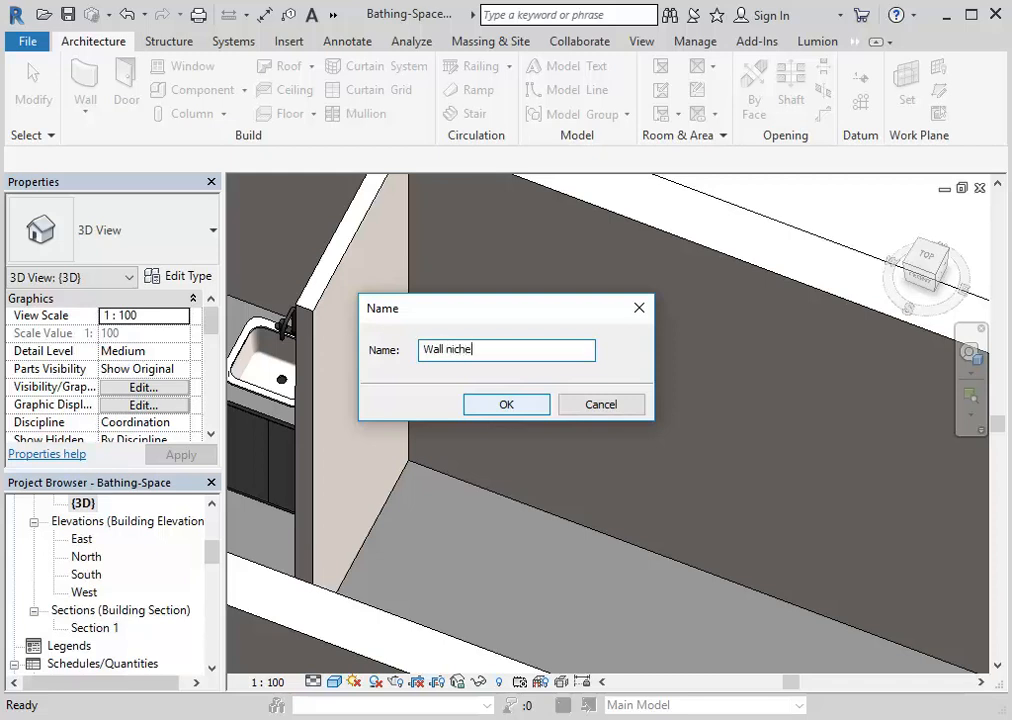
{"action": "left_click", "coordinate": [494, 410]}
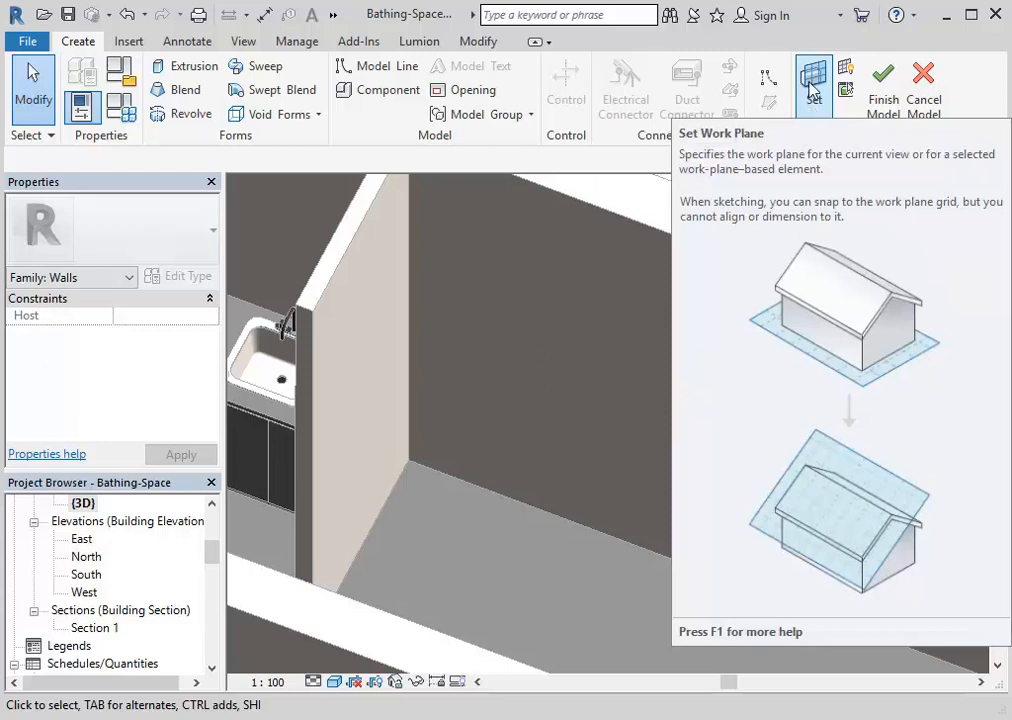
Open the work plane settings and choose to define the new work plane by picking a plane
{"action": "left_click", "coordinate": [813, 105]}
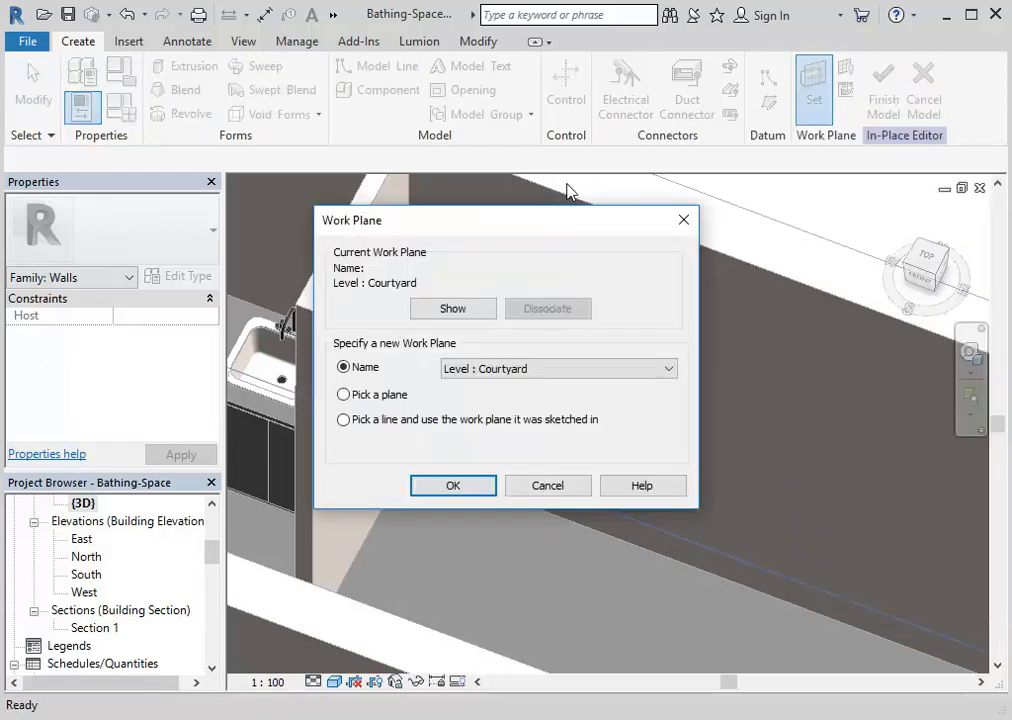
{"action": "left_click_drag", "start_coordinate": [497, 222], "coordinate": [481, 183]}
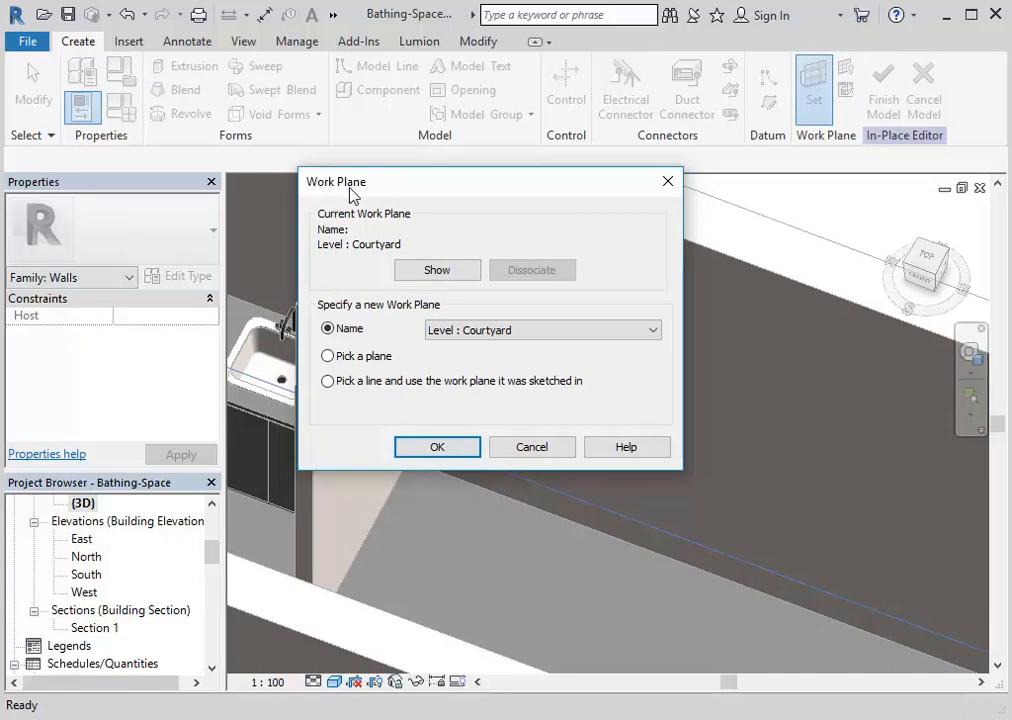
{"action": "left_click", "coordinate": [496, 335]}
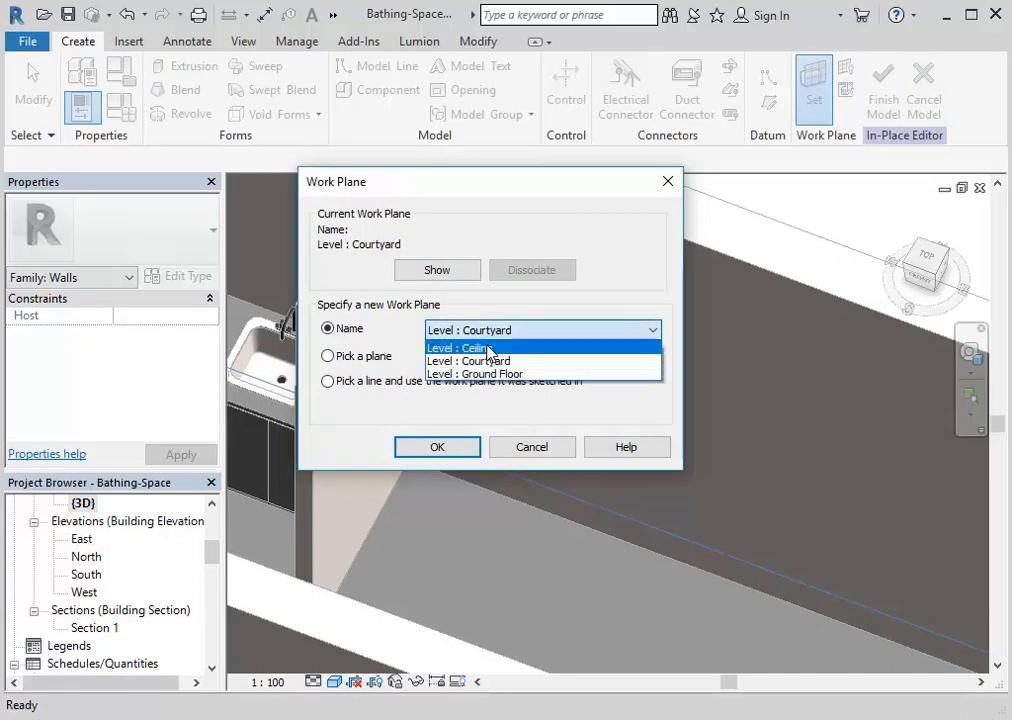
{"action": "left_click", "coordinate": [497, 340]}
{"action": "left_click", "coordinate": [499, 337]}
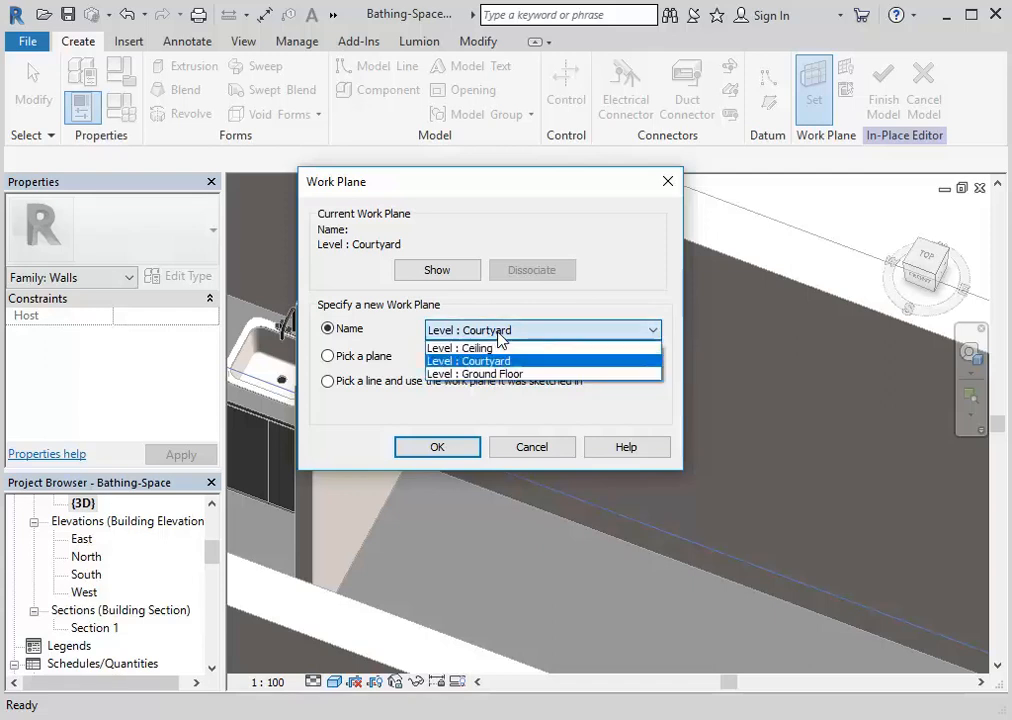
{"action": "left_click", "coordinate": [499, 337]}
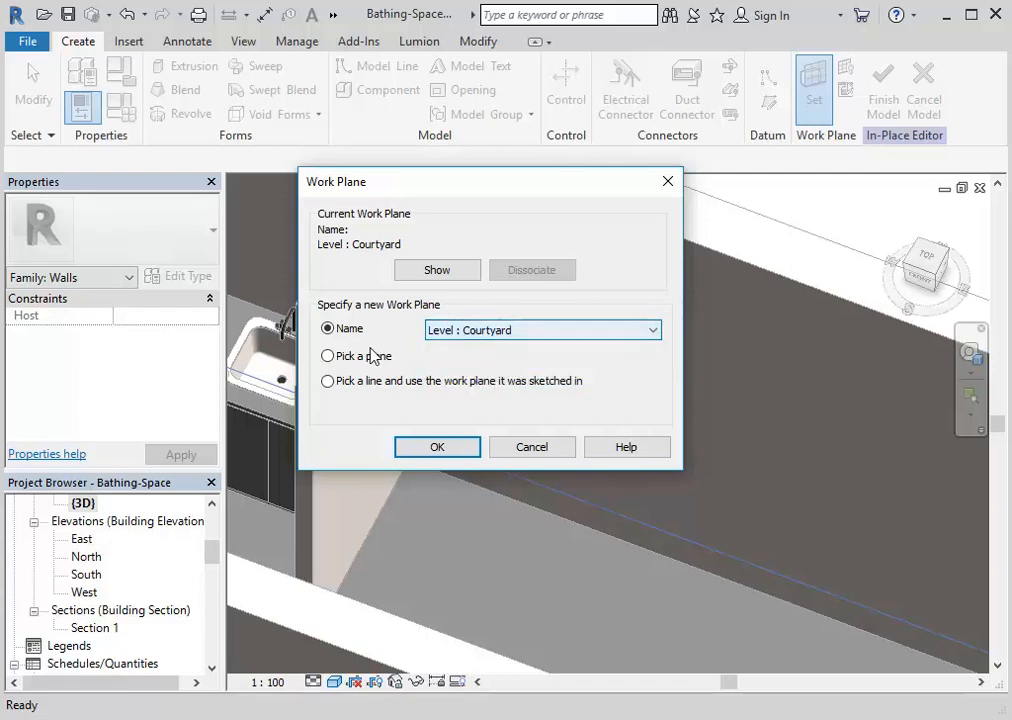
{"action": "left_click", "coordinate": [329, 357]}
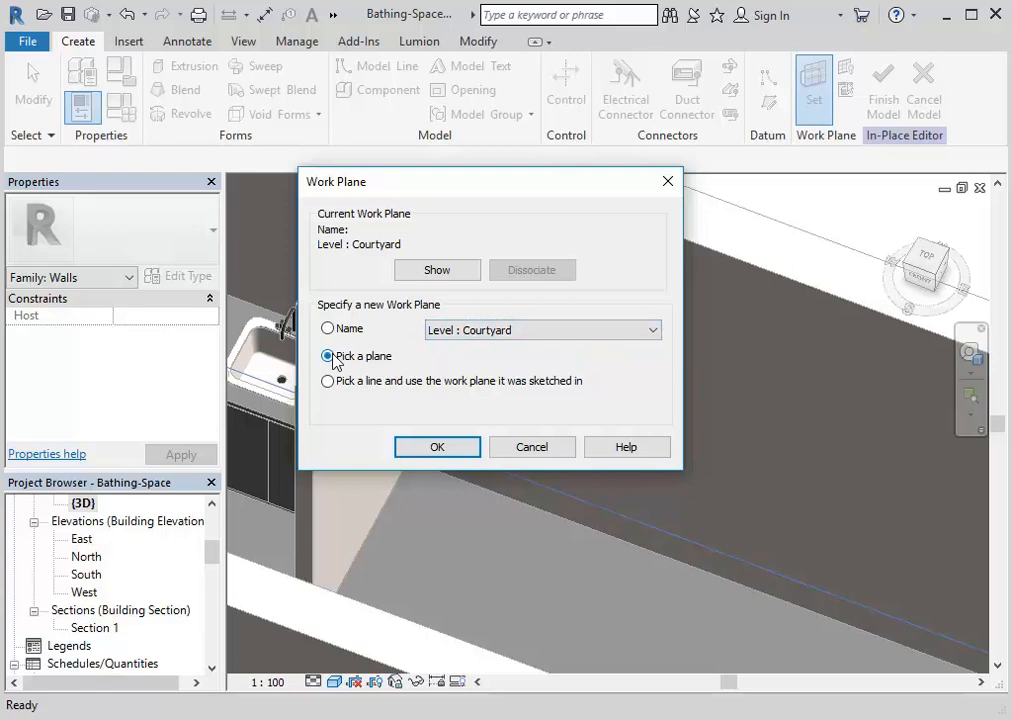
{"action": "left_click", "coordinate": [438, 448]}
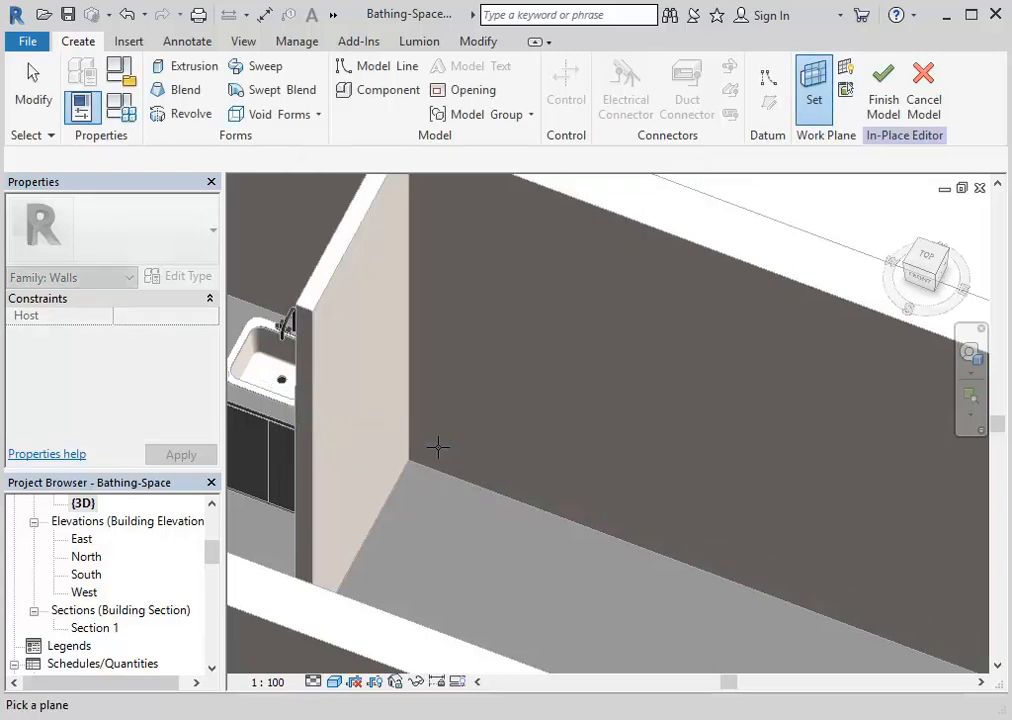
Pick the reference face of the empty room's long Generic 300mm wall as the work plane
{"action": "scroll", "coordinate": [574, 366], "scroll_direction": "down", "scroll_amount": 3}
{"action": "middle_click_drag", "start_coordinate": [574, 366], "coordinate": [511, 416]}
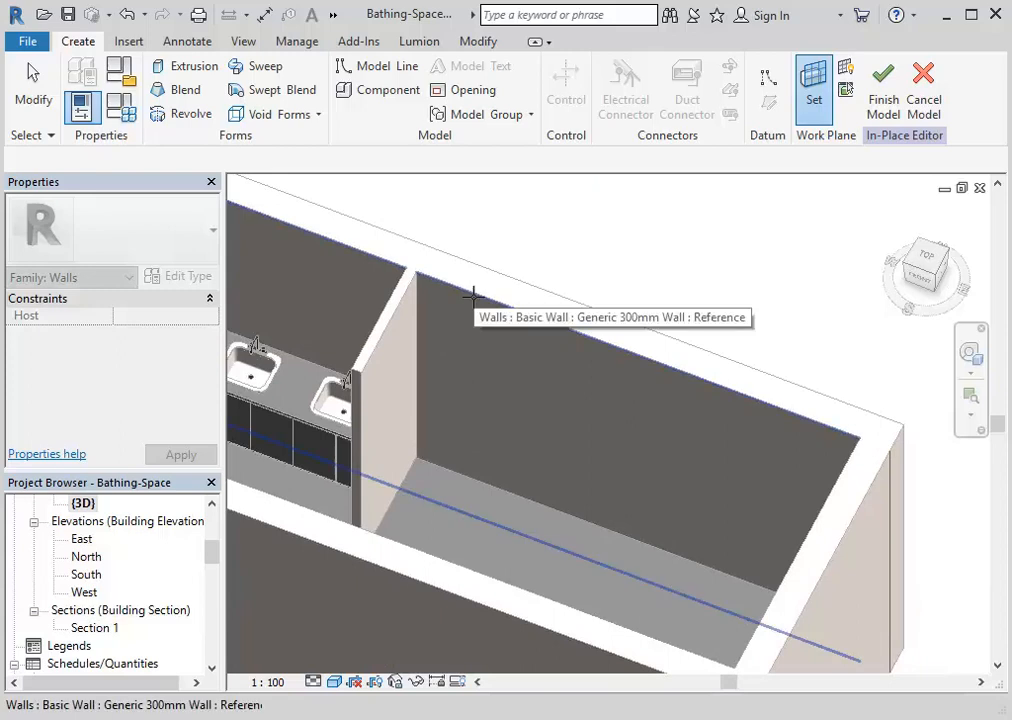
{"action": "scroll", "coordinate": [551, 361], "scroll_direction": "down", "scroll_amount": 4}
{"action": "middle_click_drag", "start_coordinate": [581, 375], "coordinate": [587, 427]}
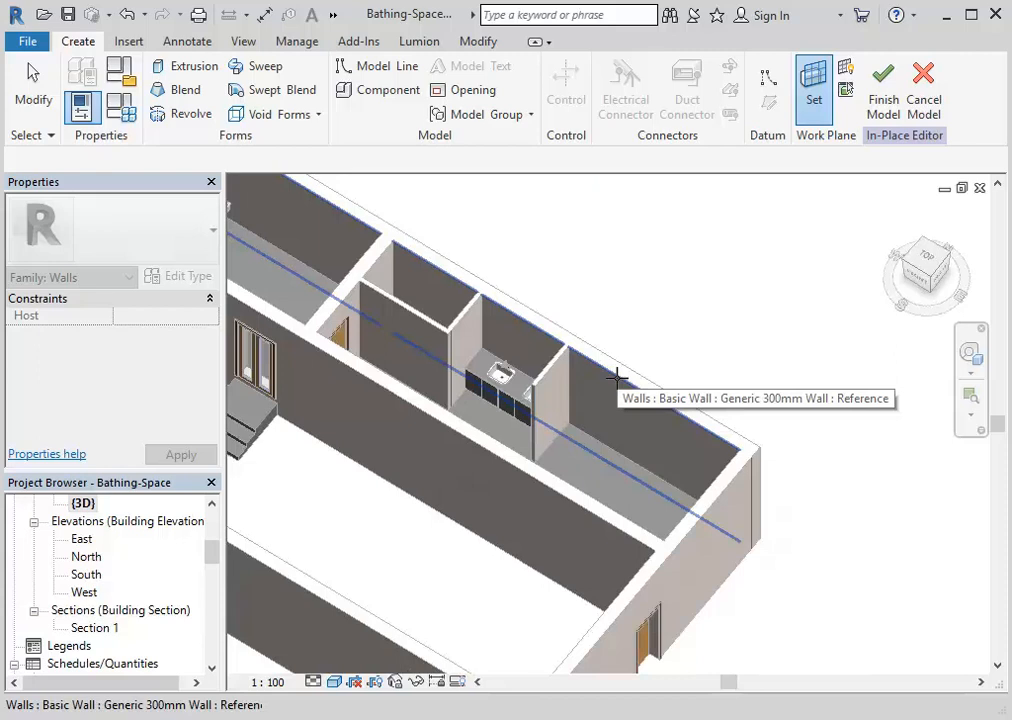
{"action": "left_click", "coordinate": [617, 376]}
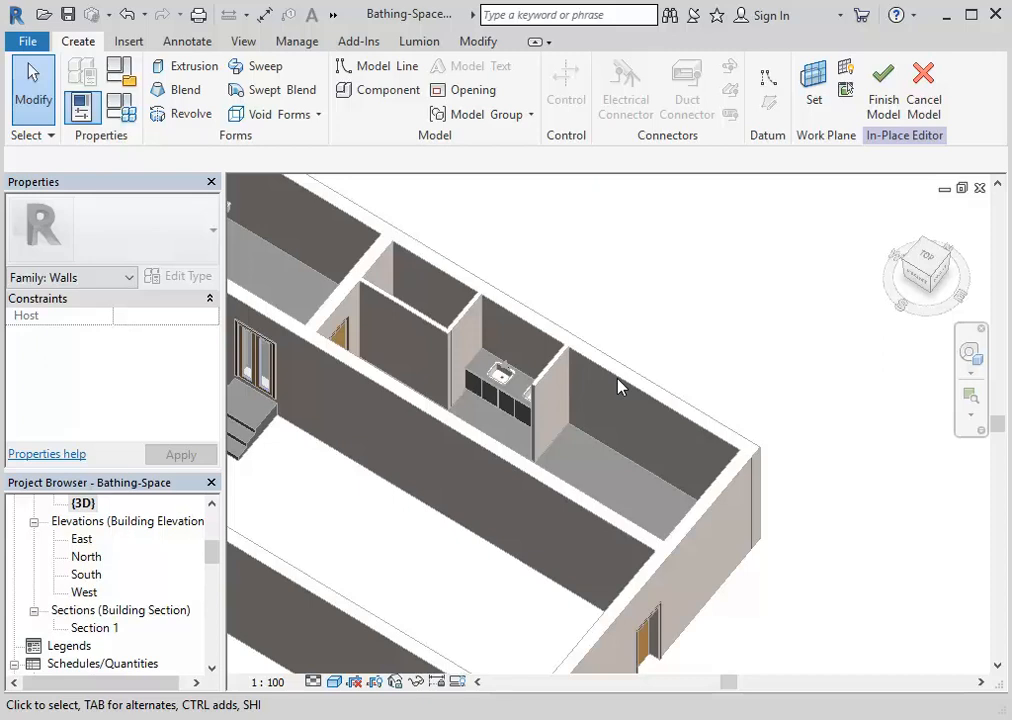
Start a void extrusion and sketch an irregular seven-sided outline with chained lines on the long wall of the empty room
{"action": "scroll", "coordinate": [569, 465], "scroll_direction": "up", "scroll_amount": 5}
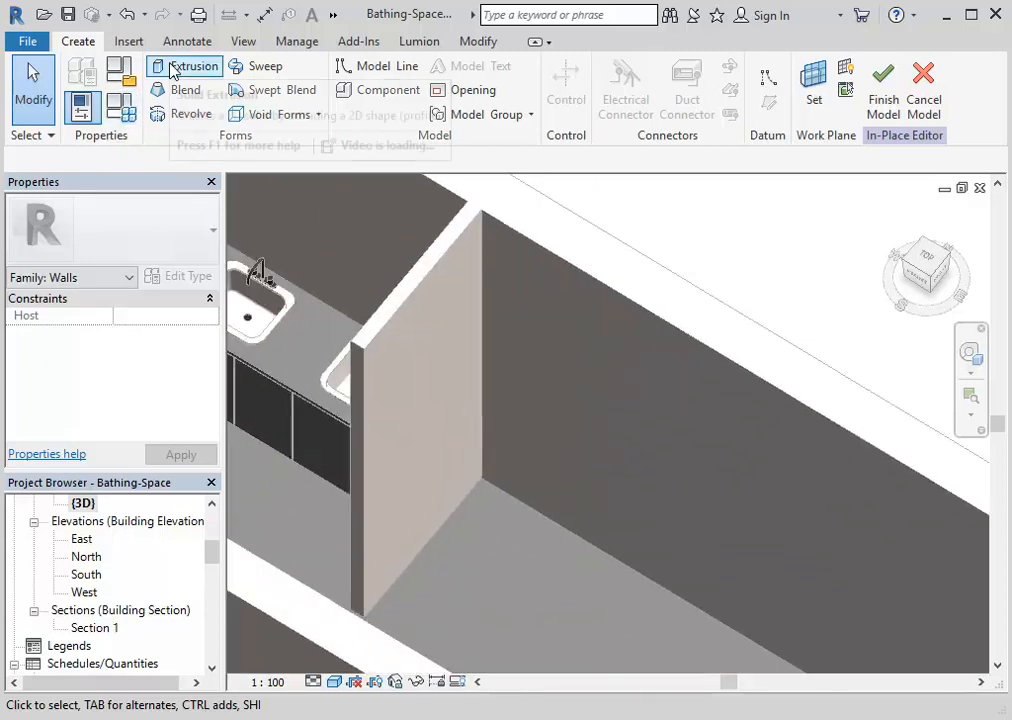
{"action": "left_click", "coordinate": [270, 118]}
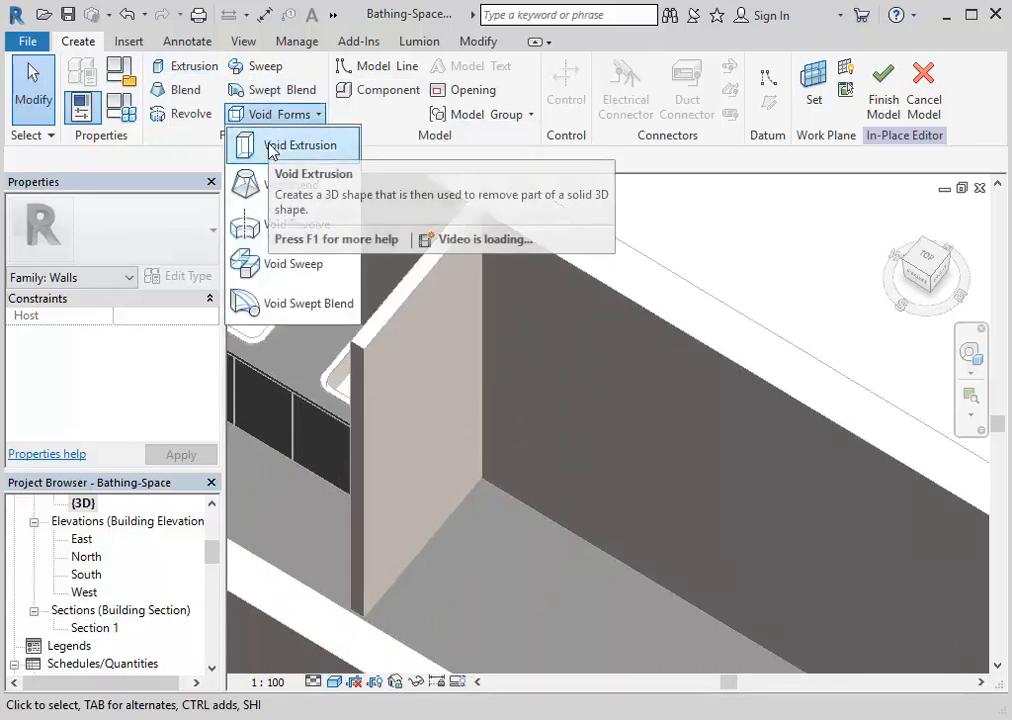
{"action": "left_click", "coordinate": [268, 147]}
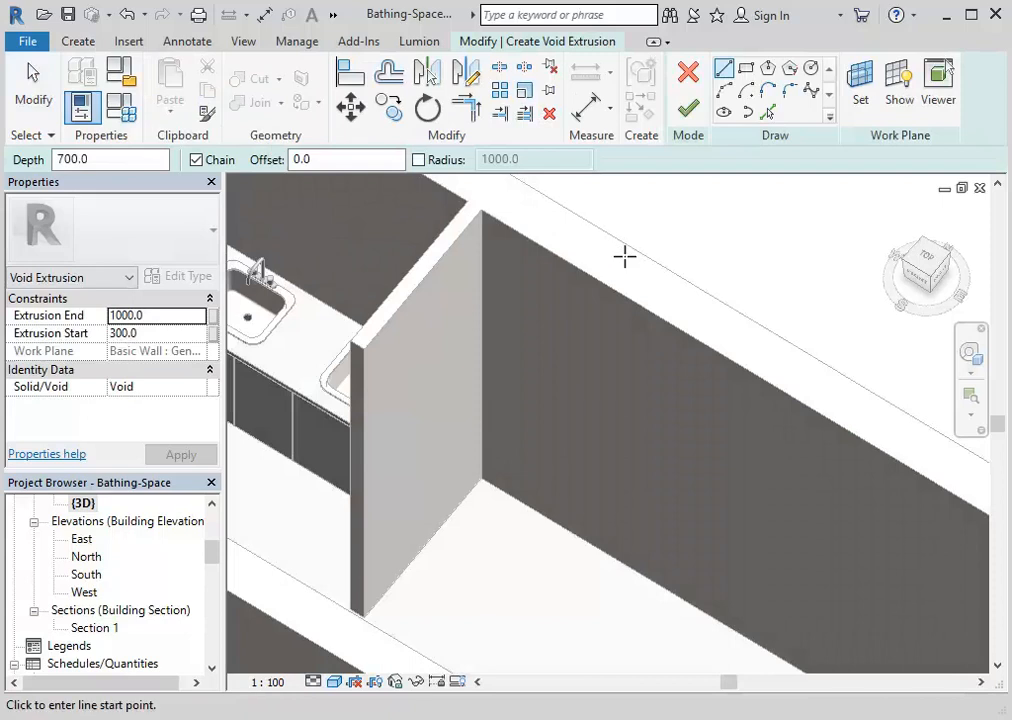
{"action": "middle_click_drag", "start_coordinate": [594, 418], "coordinate": [660, 398]}
{"action": "middle_click_drag", "start_coordinate": [660, 398], "coordinate": [565, 450]}
{"action": "scroll", "coordinate": [574, 416], "scroll_direction": "up", "scroll_amount": 3}
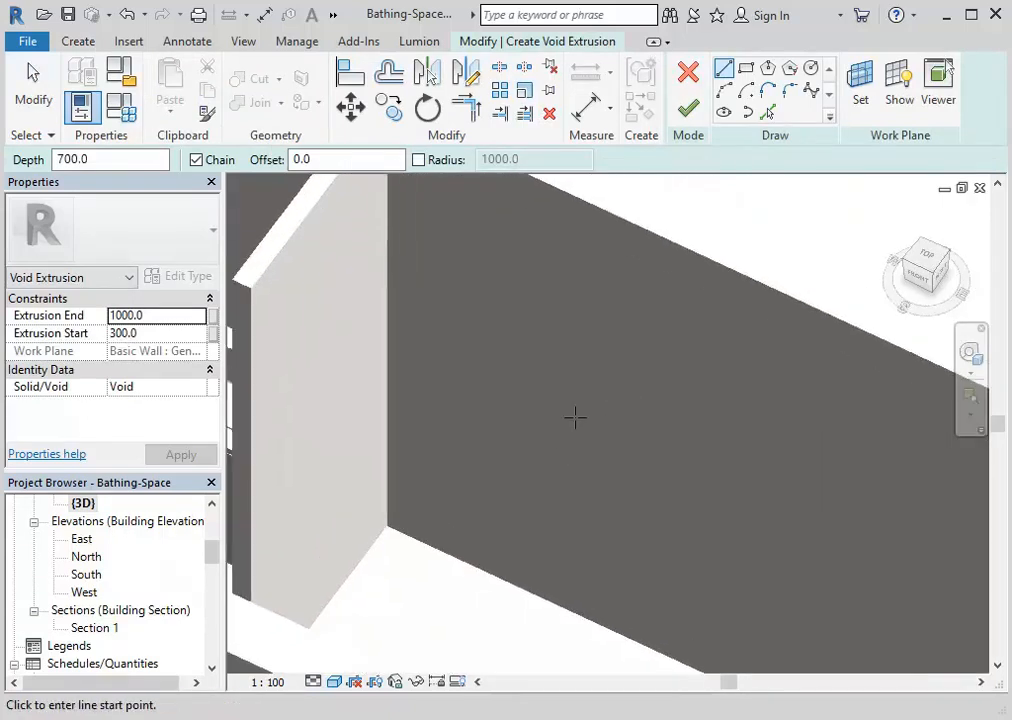
{"action": "left_click", "coordinate": [630, 321]}
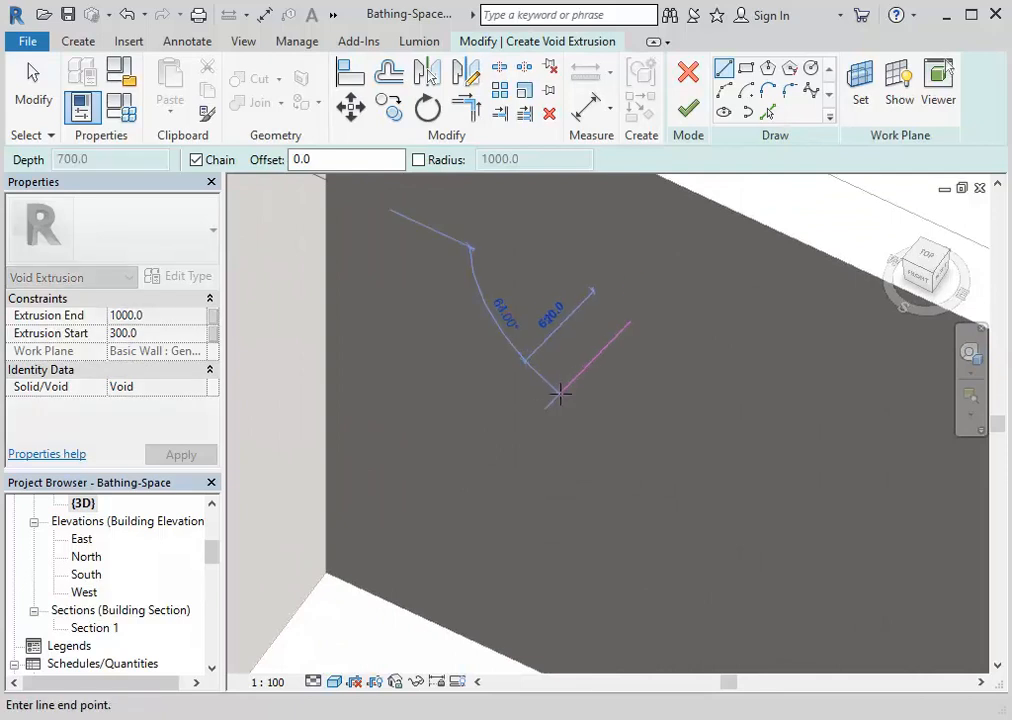
{"action": "left_click", "coordinate": [557, 362]}
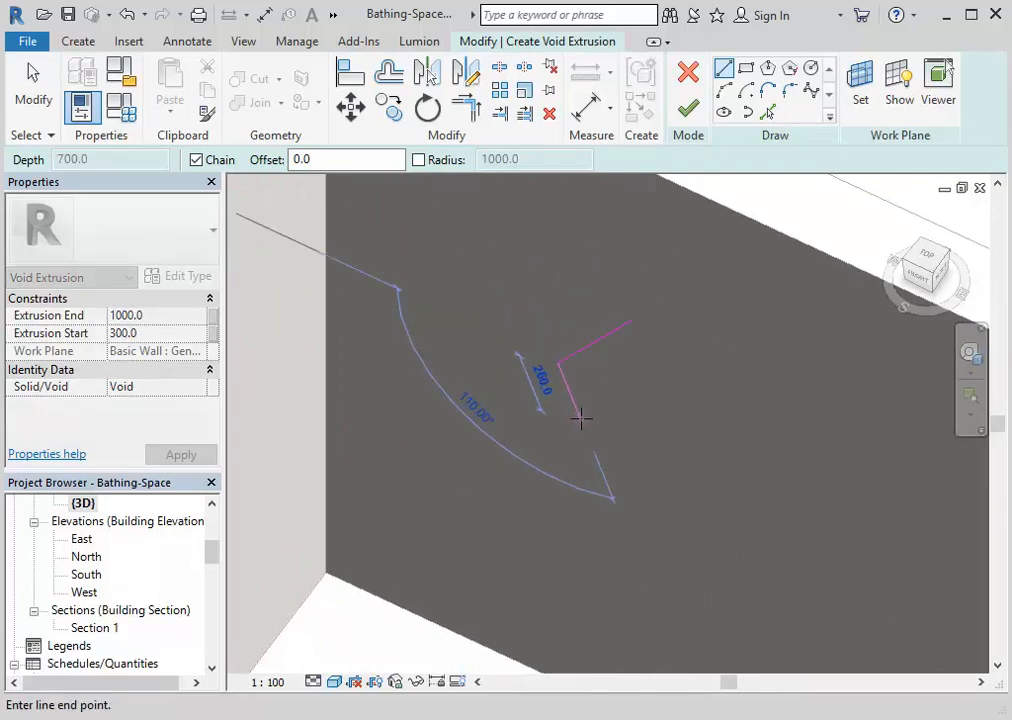
{"action": "left_click", "coordinate": [604, 404]}
{"action": "left_click", "coordinate": [603, 449]}
{"action": "left_click", "coordinate": [661, 432]}
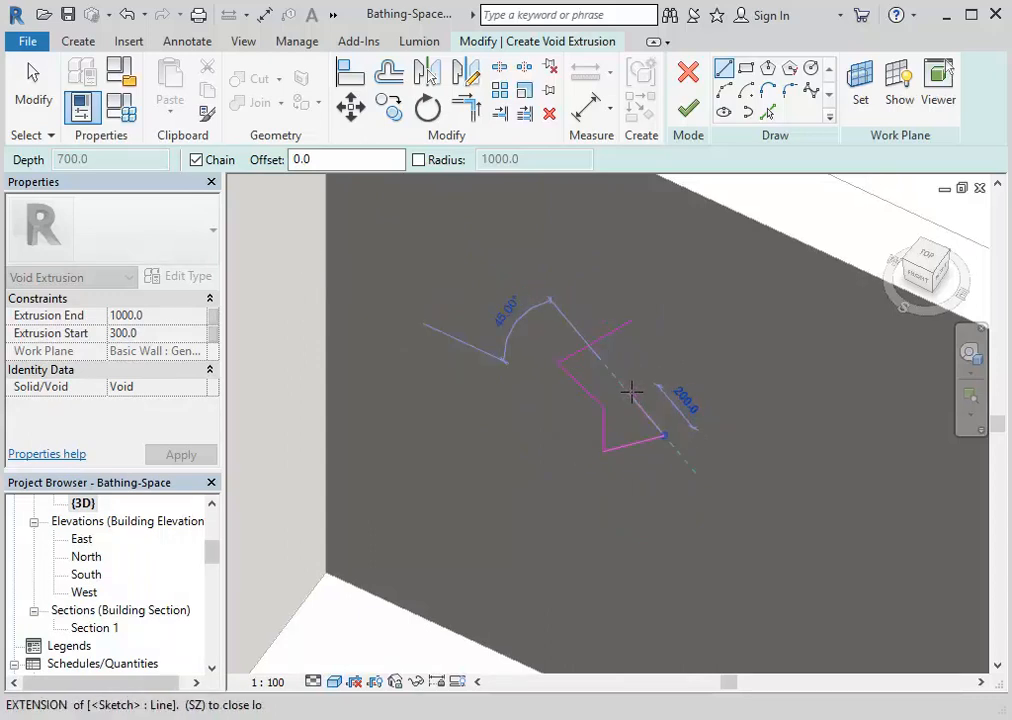
{"action": "left_click", "coordinate": [666, 372]}
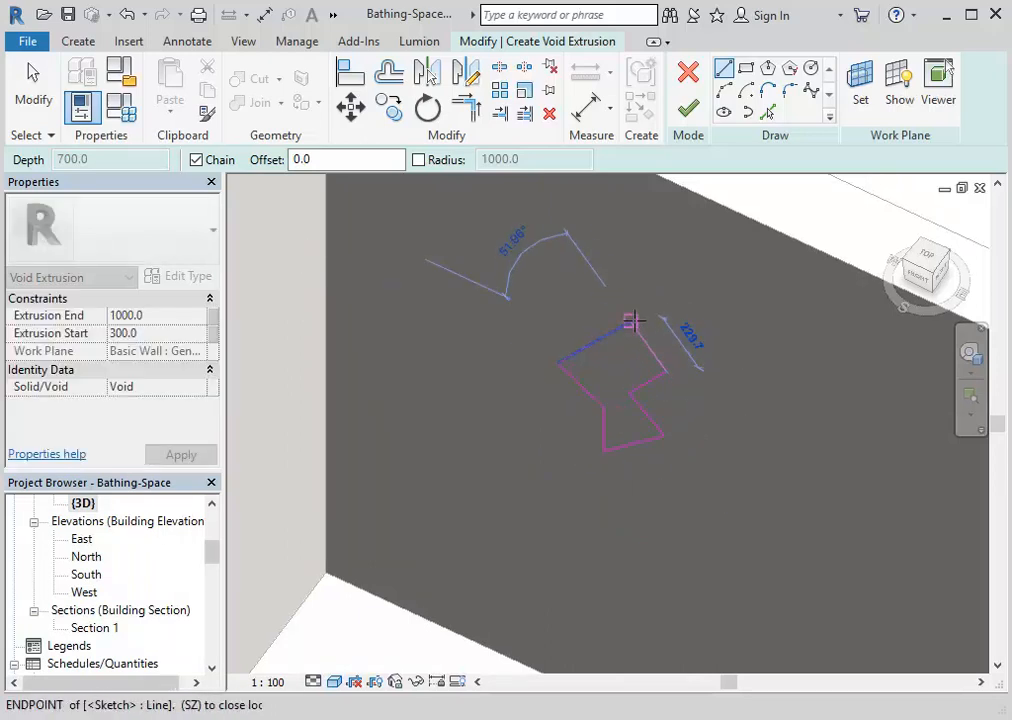
{"action": "left_click", "coordinate": [634, 321]}
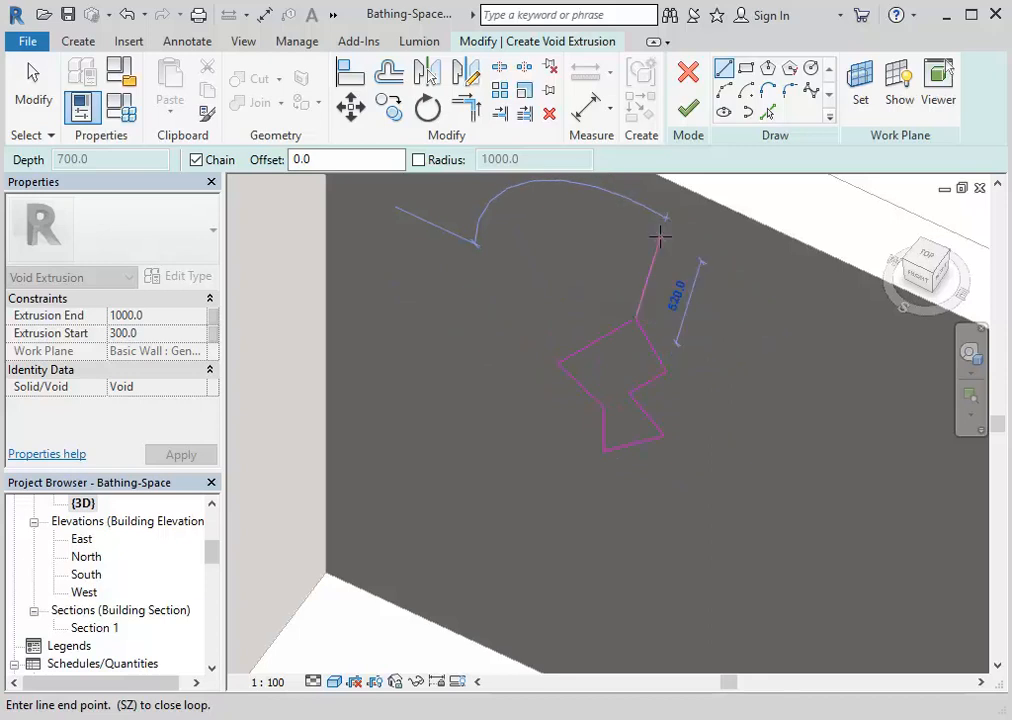
{"action": "right_click", "coordinate": [677, 250]}
{"action": "left_click", "coordinate": [706, 281]}
Trim the two sketch lines at the outline's open upper corner so they meet, and leave the trim tool
{"action": "scroll", "coordinate": [628, 375], "scroll_direction": "up", "scroll_amount": 2}
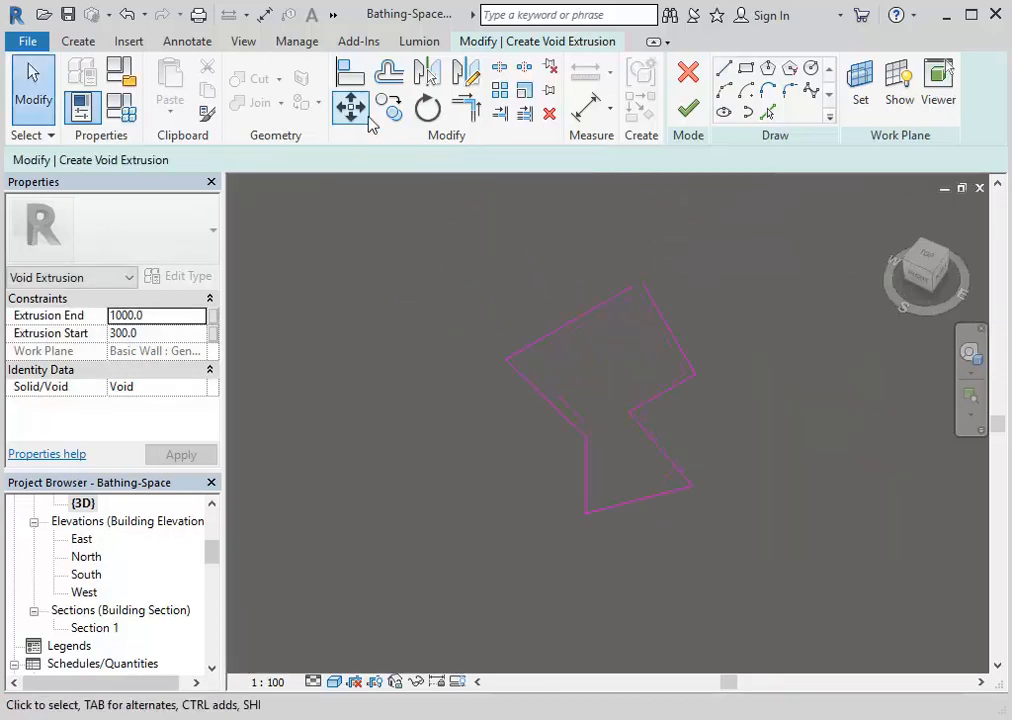
{"action": "left_click", "coordinate": [464, 108]}
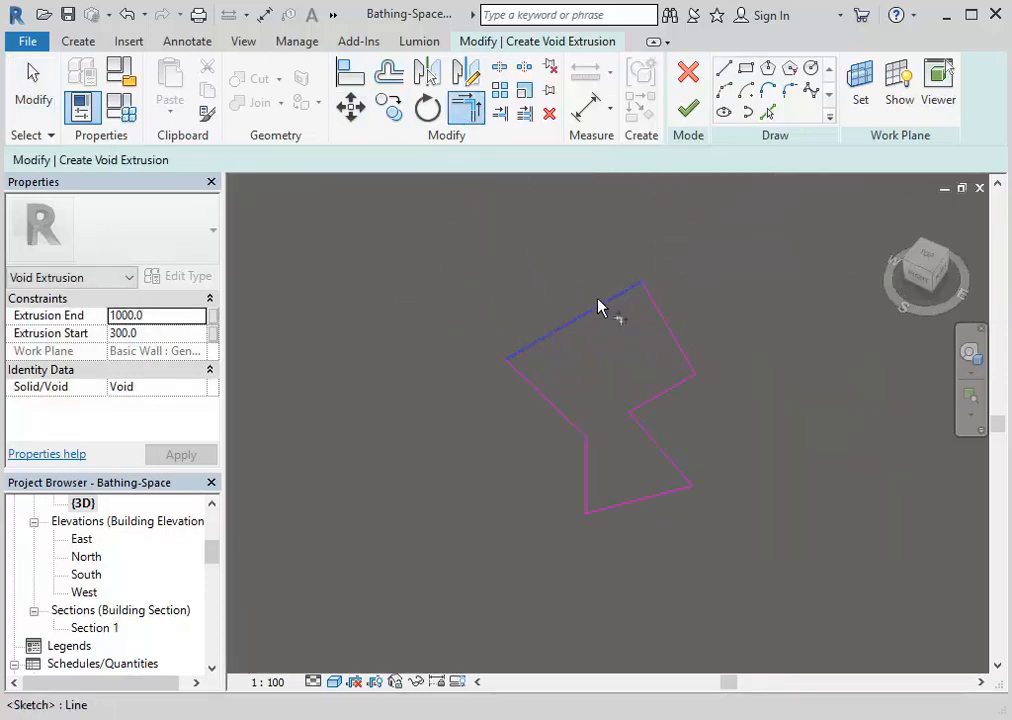
{"action": "right_click", "coordinate": [520, 260]}
{"action": "left_click", "coordinate": [522, 262]}
{"action": "right_click", "coordinate": [540, 270]}
{"action": "left_click", "coordinate": [541, 269]}
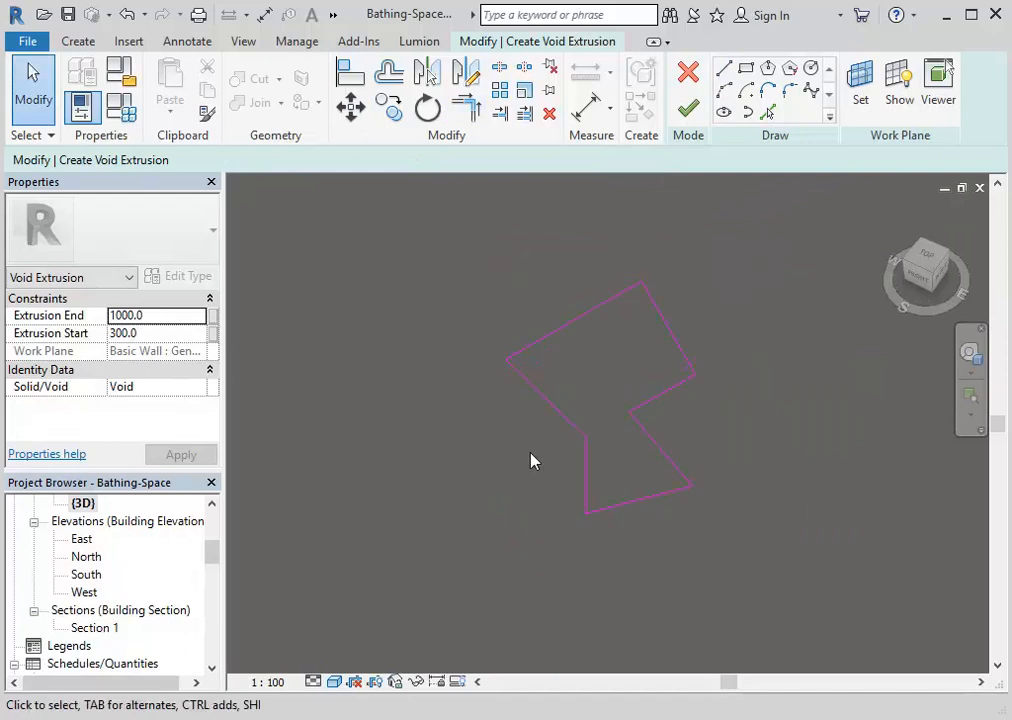
Delete the outline's sloping bottom line and draw a horizontal line in its place, starting on the short vertical side
{"action": "left_click", "coordinate": [646, 510]}
{"action": "key", "text": "Delete"}
{"action": "left_click", "coordinate": [723, 68]}
{"action": "left_click", "coordinate": [590, 498]}
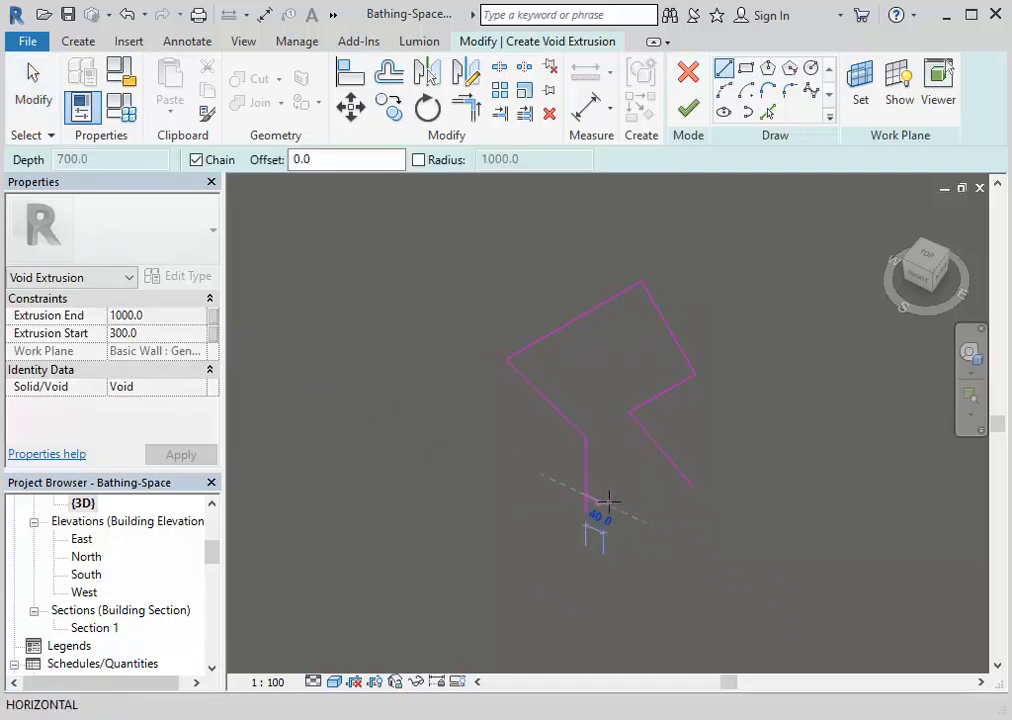
{"action": "scroll", "coordinate": [678, 556], "scroll_direction": "down", "scroll_amount": 1}
{"action": "middle_click_drag", "start_coordinate": [678, 556], "coordinate": [678, 430]}
{"action": "scroll", "coordinate": [682, 432], "scroll_direction": "down", "scroll_amount": 1}
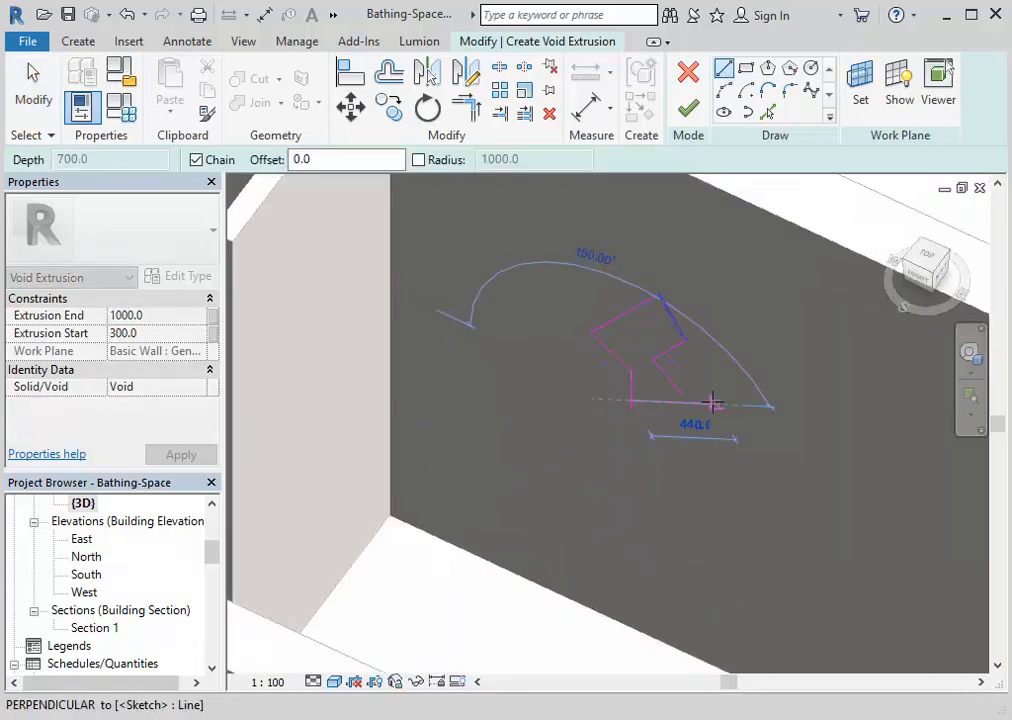
{"action": "right_click", "coordinate": [737, 311]}
{"action": "left_click", "coordinate": [786, 321]}
{"action": "right_click", "coordinate": [752, 317]}
{"action": "left_click", "coordinate": [802, 328]}
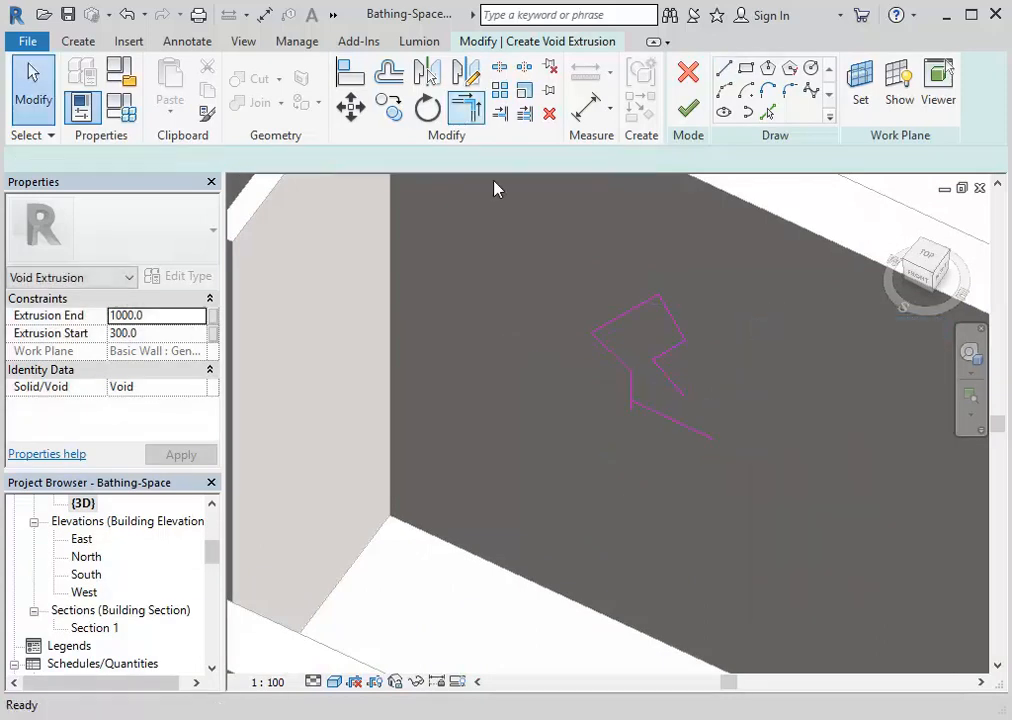
Trim the new bottom line to the diagonal and the short vertical side to close the outline
{"action": "left_click", "coordinate": [459, 117]}
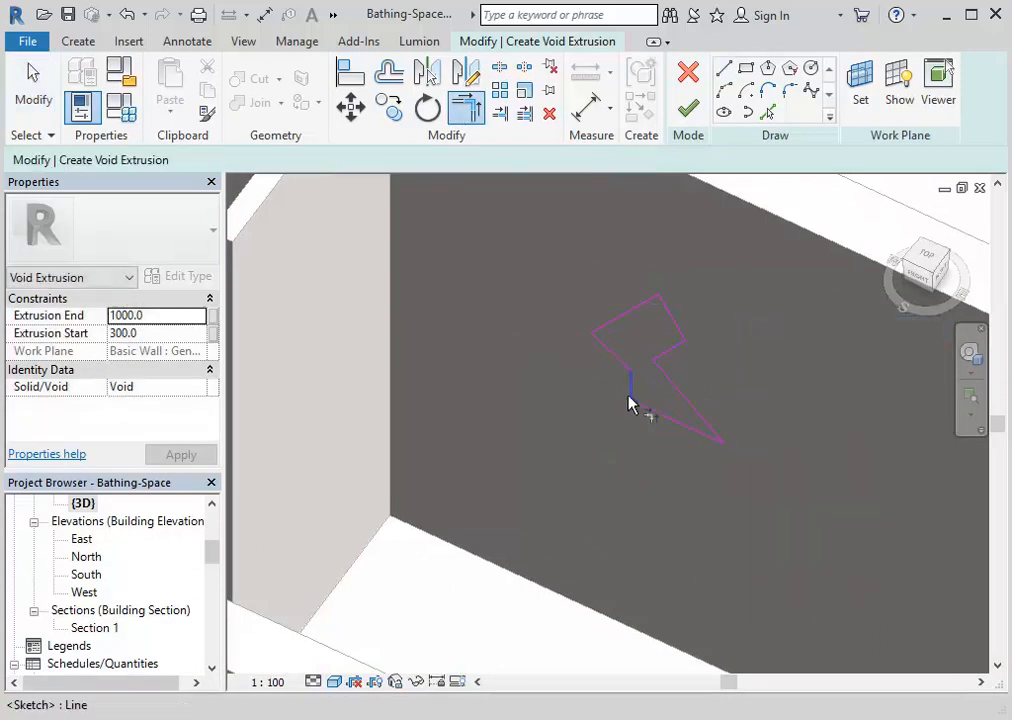
{"action": "right_click", "coordinate": [567, 318]}
{"action": "left_click", "coordinate": [600, 327]}
{"action": "left_click", "coordinate": [607, 341]}
{"action": "right_click", "coordinate": [553, 273]}
{"action": "left_click", "coordinate": [575, 287]}
{"action": "scroll", "coordinate": [620, 390], "scroll_direction": "up", "scroll_amount": 2}
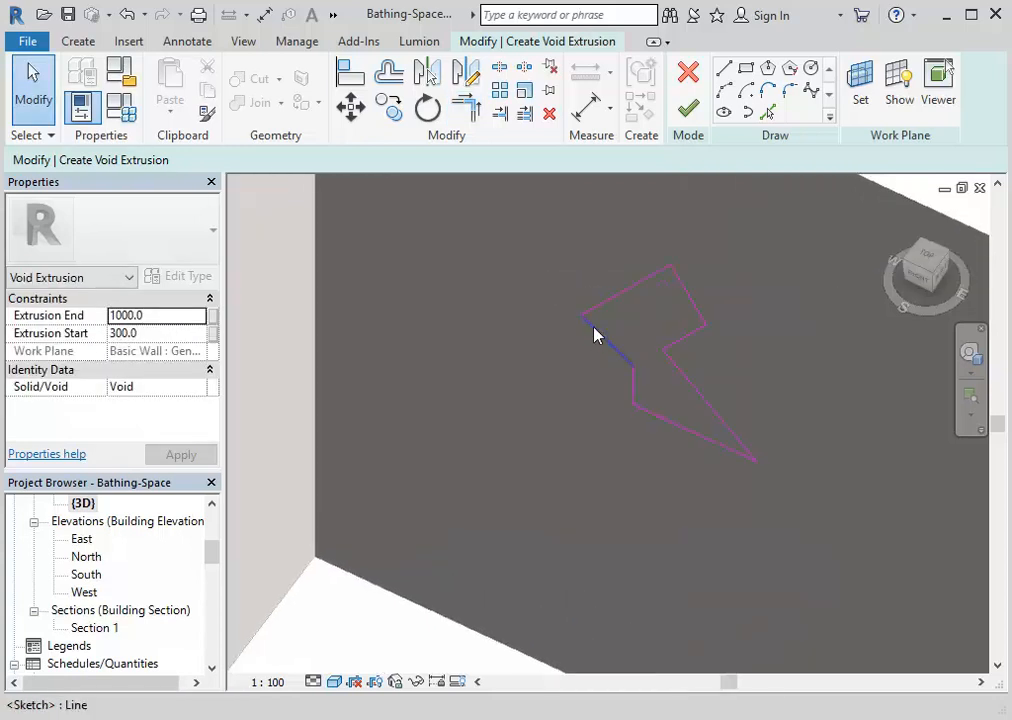
Open the Section 1 view and bring the void outline on the wall into view
{"action": "mouse_move", "coordinate": [210, 560]}
{"action": "left_mouse_down"}
{"action": "mouse_move", "coordinate": [172, 598]}
{"action": "mouse_move", "coordinate": [215, 583]}
{"action": "mouse_move", "coordinate": [215, 572]}
{"action": "left_mouse_up"}
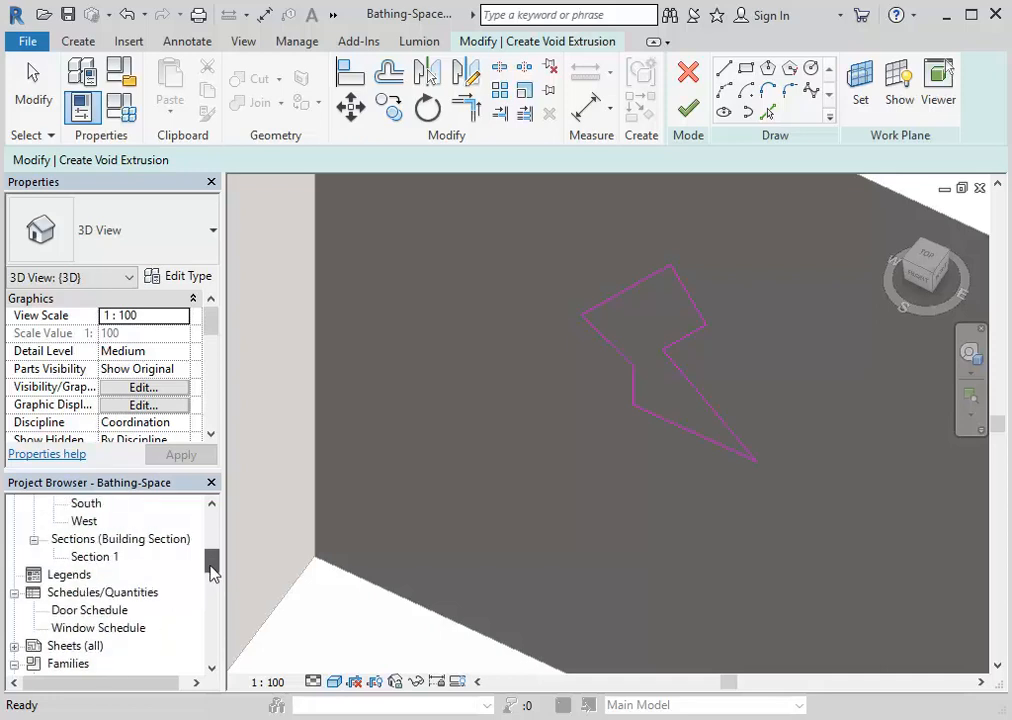
{"action": "double_click", "coordinate": [98, 556]}
{"action": "scroll", "coordinate": [577, 451], "scroll_direction": "down", "scroll_amount": 3}
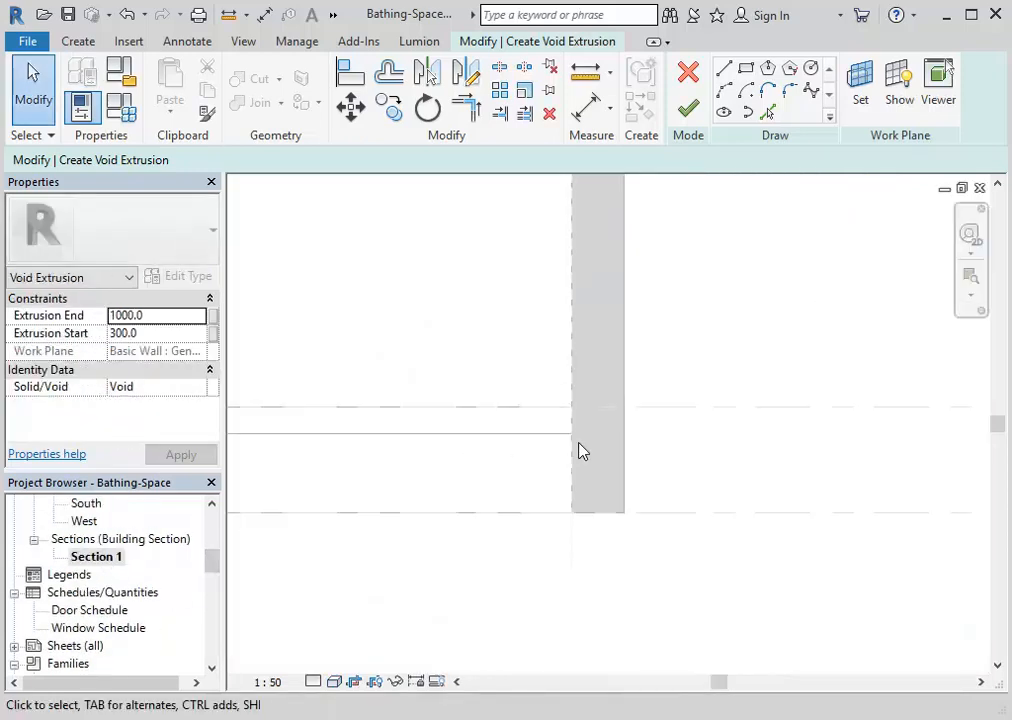
{"action": "middle_click_drag", "start_coordinate": [406, 392], "coordinate": [673, 460]}
{"action": "scroll", "coordinate": [585, 385], "scroll_direction": "up", "scroll_amount": 5}
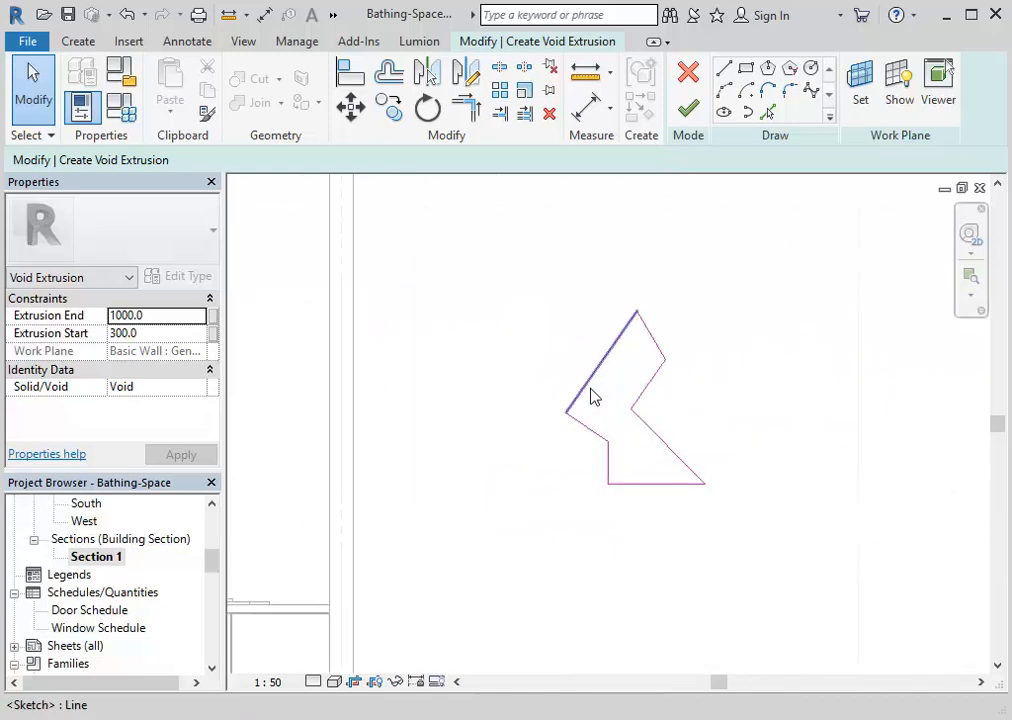
{"action": "scroll", "coordinate": [591, 397], "scroll_direction": "down", "scroll_amount": 2}
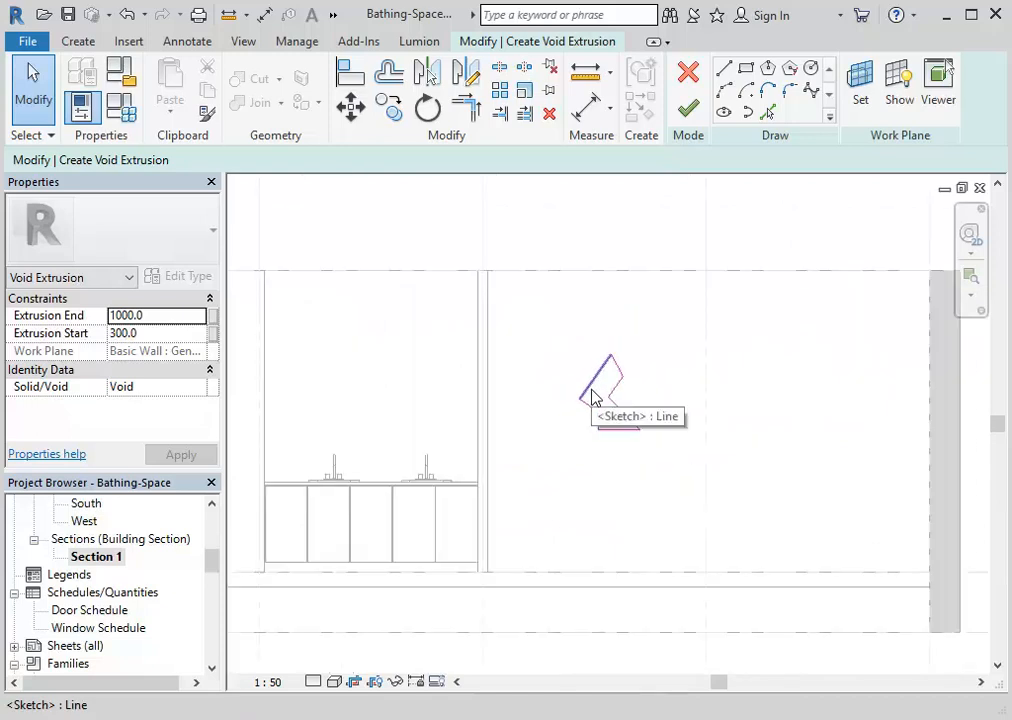
{"action": "scroll", "coordinate": [591, 397], "scroll_direction": "up", "scroll_amount": 2}
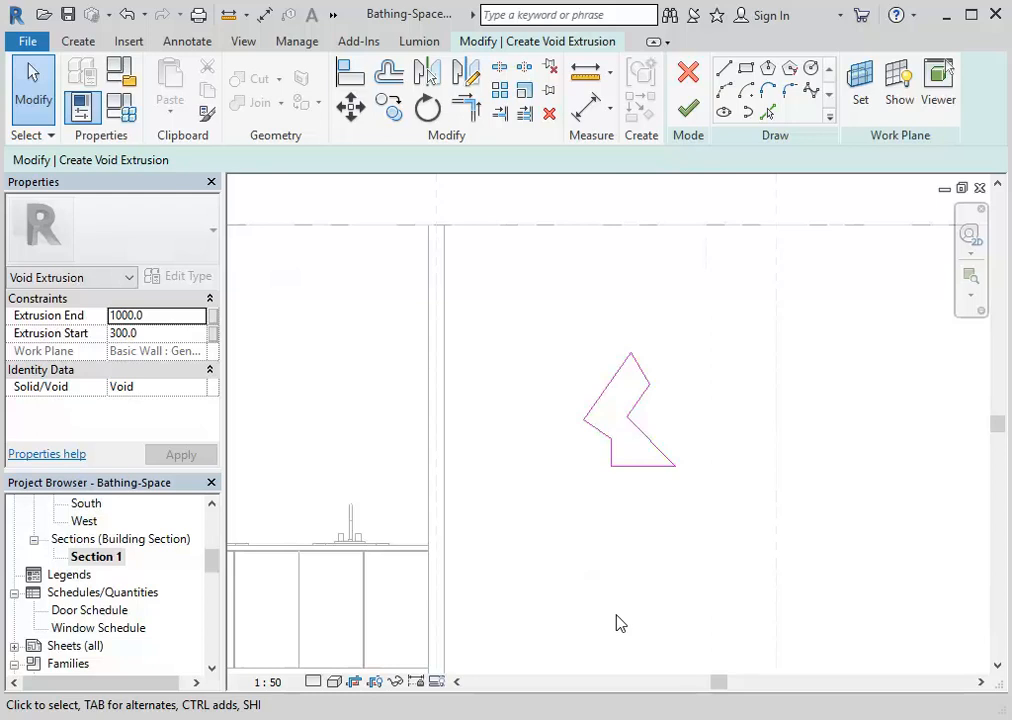
Level the short sloping line above the vertical side to horizontal, and trim it to the long sloping side to close the corner
{"action": "scroll", "coordinate": [614, 413], "scroll_direction": "up", "scroll_amount": 3}
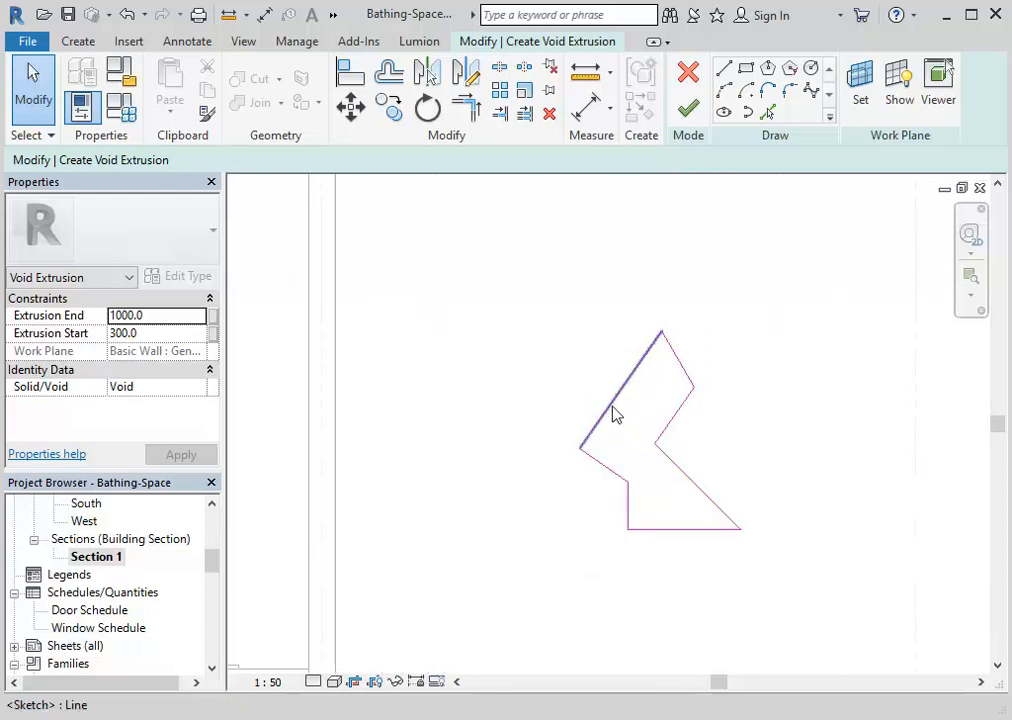
{"action": "left_click", "coordinate": [553, 452]}
{"action": "left_click_drag", "start_coordinate": [514, 419], "coordinate": [502, 477]}
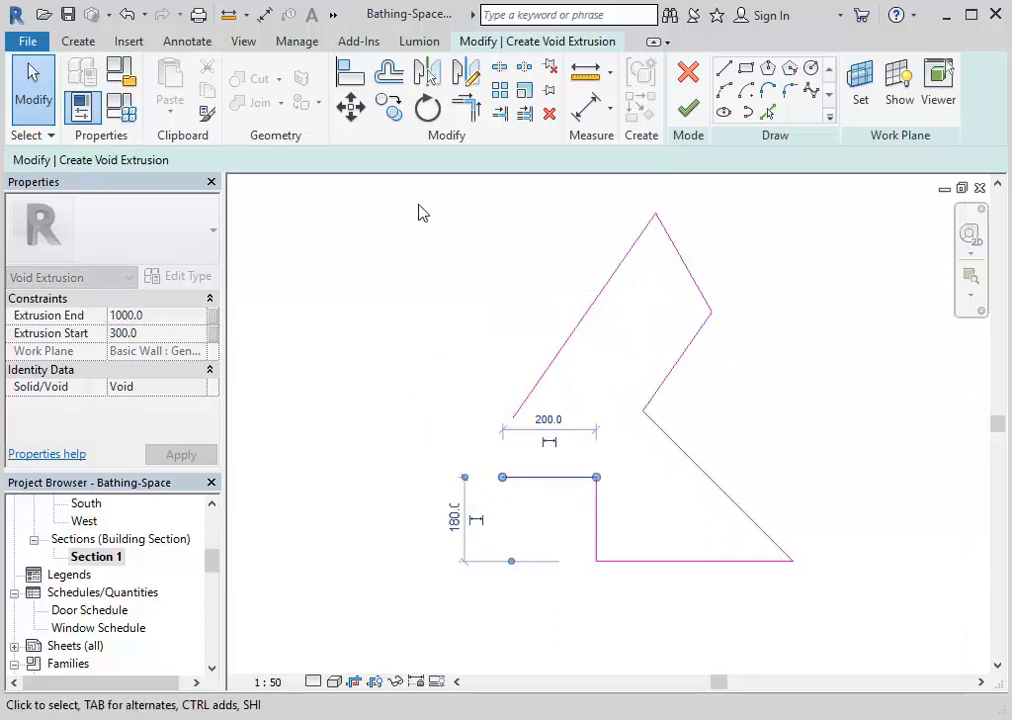
{"action": "left_click", "coordinate": [464, 109]}
{"action": "left_click", "coordinate": [535, 485]}
{"action": "left_click", "coordinate": [522, 413]}
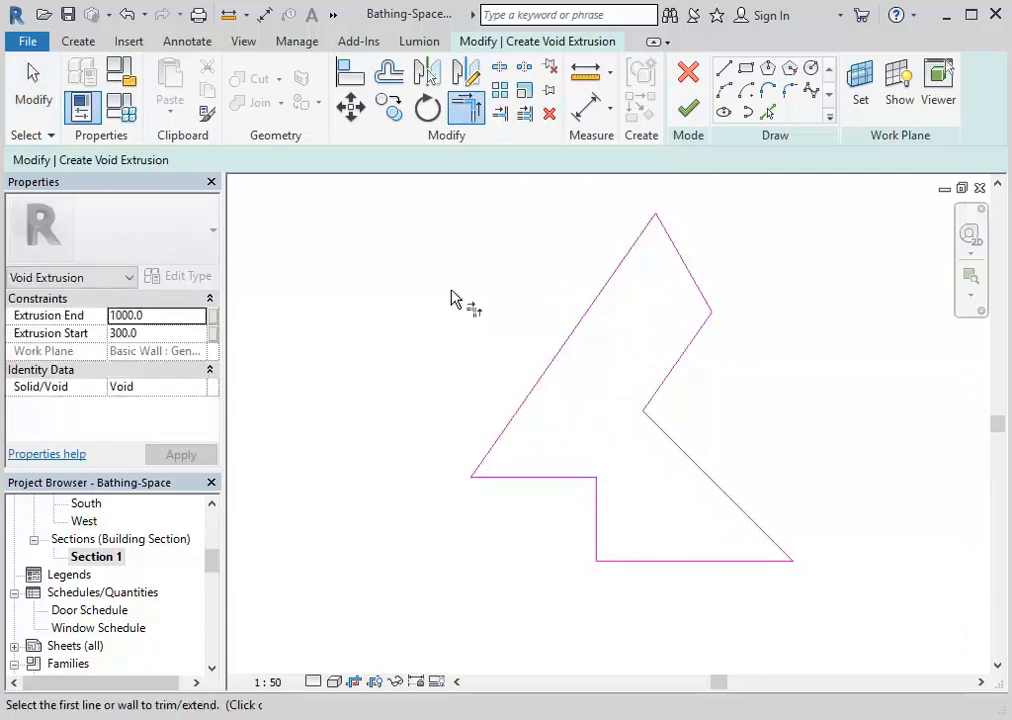
Leave the Trim command and nudge the outline's short sloping line above the notch about 80 mm outward, away from the long sloping side
{"action": "right_click", "coordinate": [476, 302]}
{"action": "left_click", "coordinate": [513, 320]}
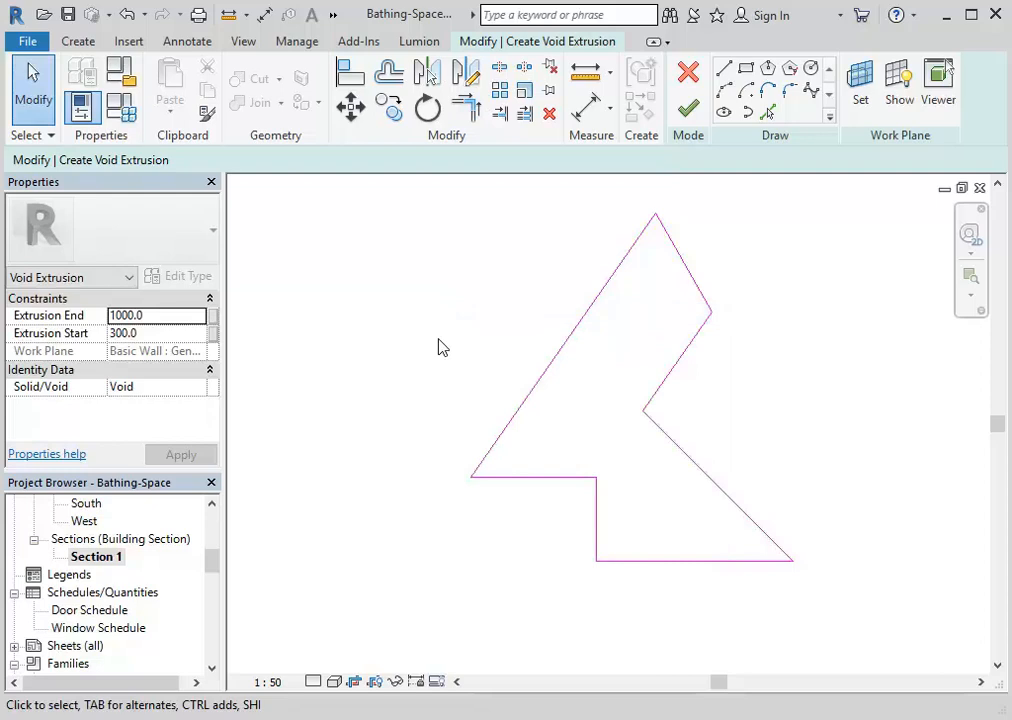
{"action": "left_click", "coordinate": [666, 374]}
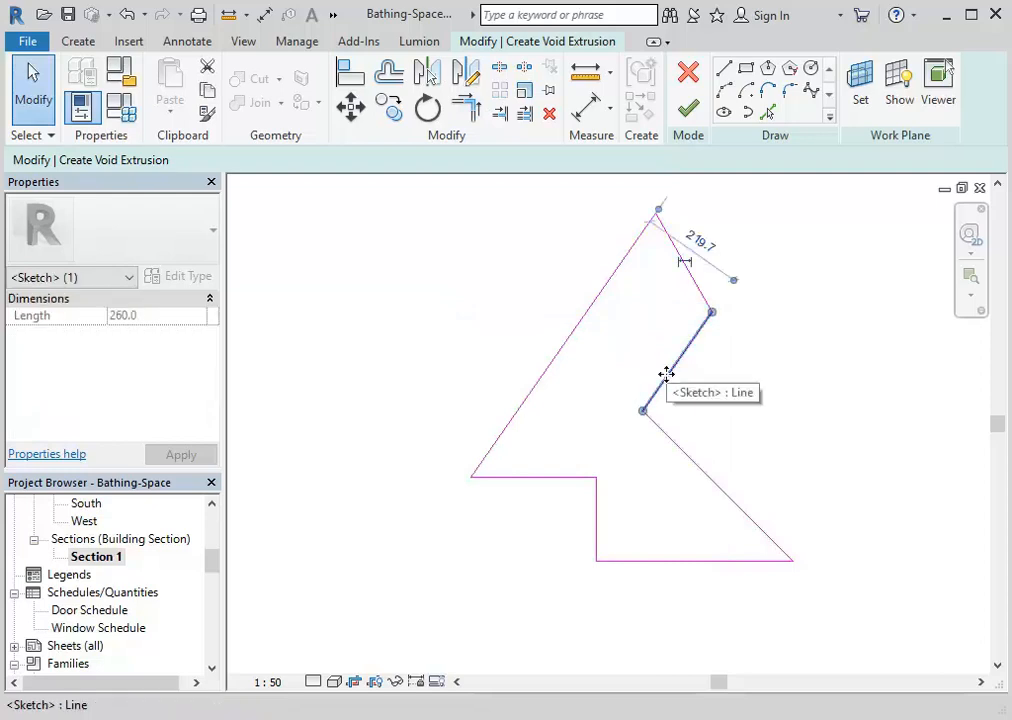
{"action": "key", "text": "Right"}
{"action": "key", "text": "Right"}
{"action": "key", "text": "Right"}
{"action": "key", "text": "Right"}
{"action": "key", "text": "Right"}
{"action": "key", "text": "Right"}
{"action": "key", "text": "Right"}
{"action": "key", "text": "Right"}
{"action": "key", "text": "Right"}
{"action": "key", "text": "Right"}
{"action": "key", "text": "Right"}
{"action": "key", "text": "Right"}
{"action": "key", "text": "Right"}
{"action": "key", "text": "Right"}
{"action": "key", "text": "Right"}
{"action": "key", "text": "Right"}
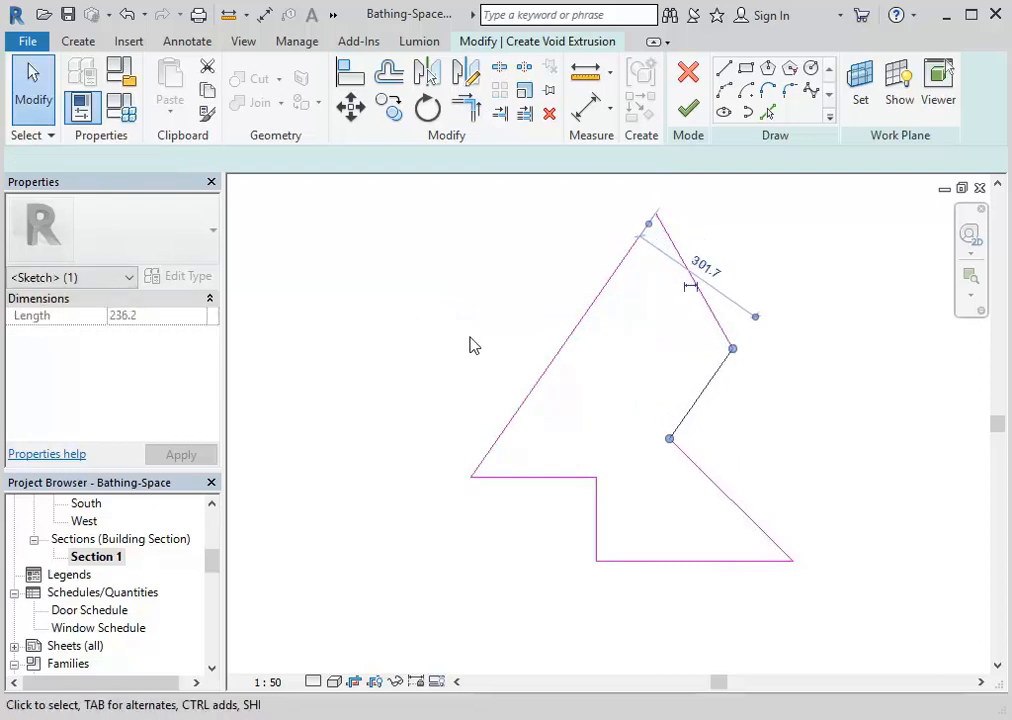
Nudge the outline's long sloping side slightly outward and deselect it
{"action": "left_click", "coordinate": [474, 345]}
{"action": "left_click", "coordinate": [546, 375]}
{"action": "key", "text": "Left"}
{"action": "scroll", "coordinate": [351, 292], "scroll_direction": "down", "scroll_amount": 2}
{"action": "middle_click_drag", "start_coordinate": [375, 311], "coordinate": [418, 330]}
{"action": "left_click", "coordinate": [403, 317]}
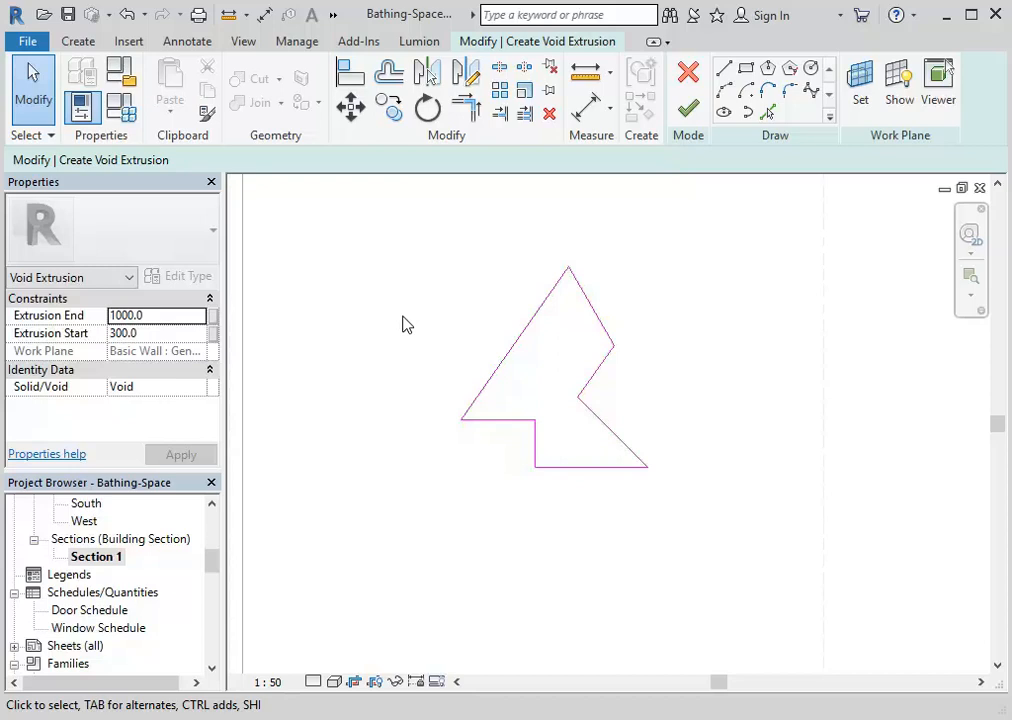
Set the void's extrusion start to -150 and its extrusion end to 150, and finish the sketch
{"action": "left_click", "coordinate": [157, 334]}
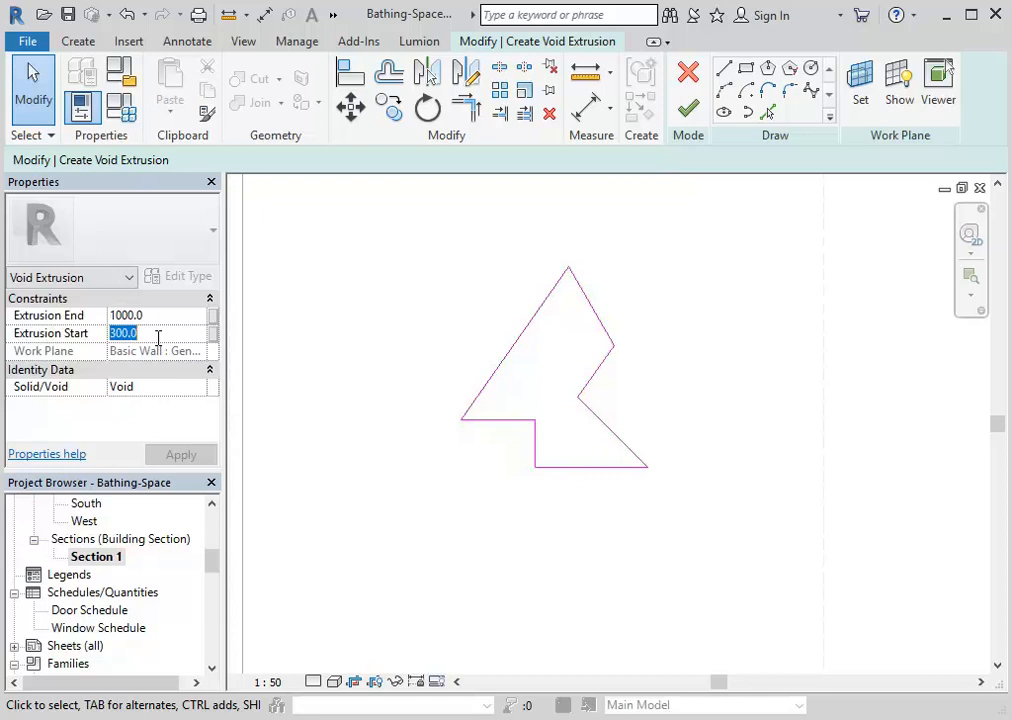
{"action": "type", "text": "-150"}
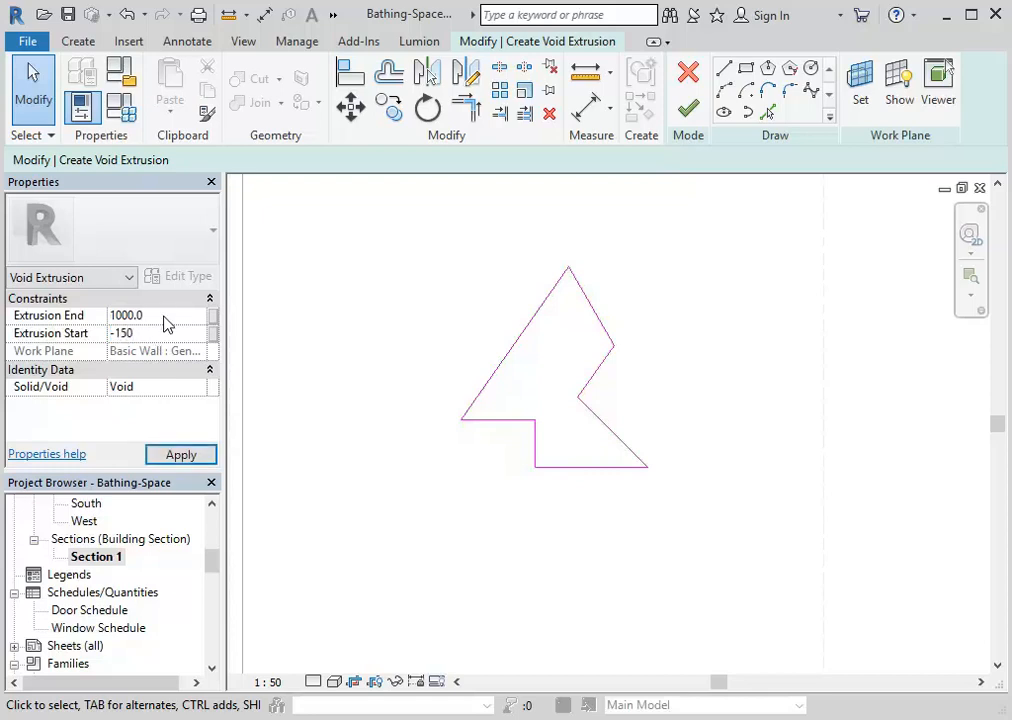
{"action": "left_click", "coordinate": [165, 316]}
{"action": "type", "text": "150"}
{"action": "key", "text": "Return"}
{"action": "left_click", "coordinate": [689, 108]}
Open the {3D} view, bring the void extrusion on the wall into view, and deselect it
{"action": "left_click_drag", "start_coordinate": [212, 569], "coordinate": [210, 560]}
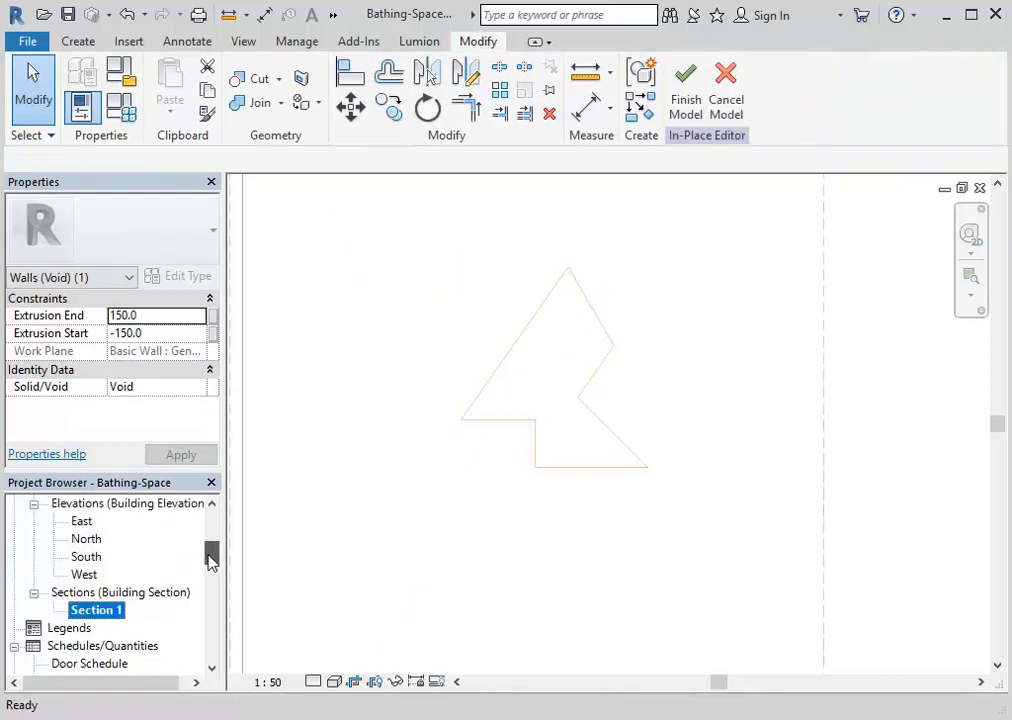
{"action": "scroll", "coordinate": [165, 569], "scroll_direction": "up", "scroll_amount": 1}
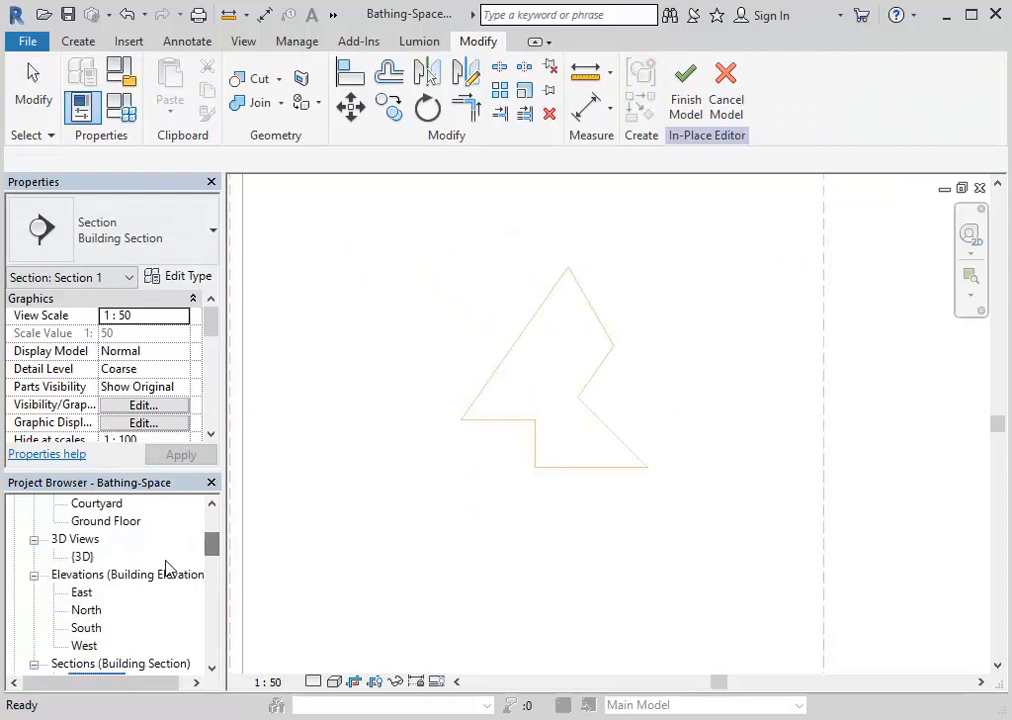
{"action": "double_click", "coordinate": [82, 557]}
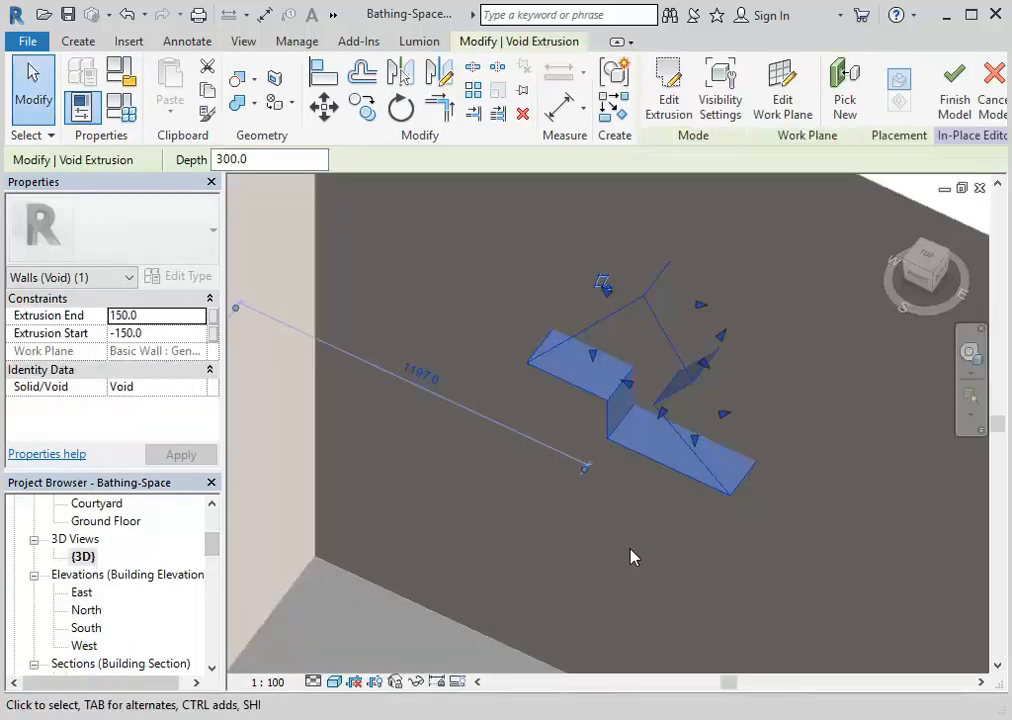
{"action": "middle_click_drag", "start_coordinate": [723, 549], "coordinate": [686, 556], "text": "shift"}
{"action": "key", "text": "Escape"}
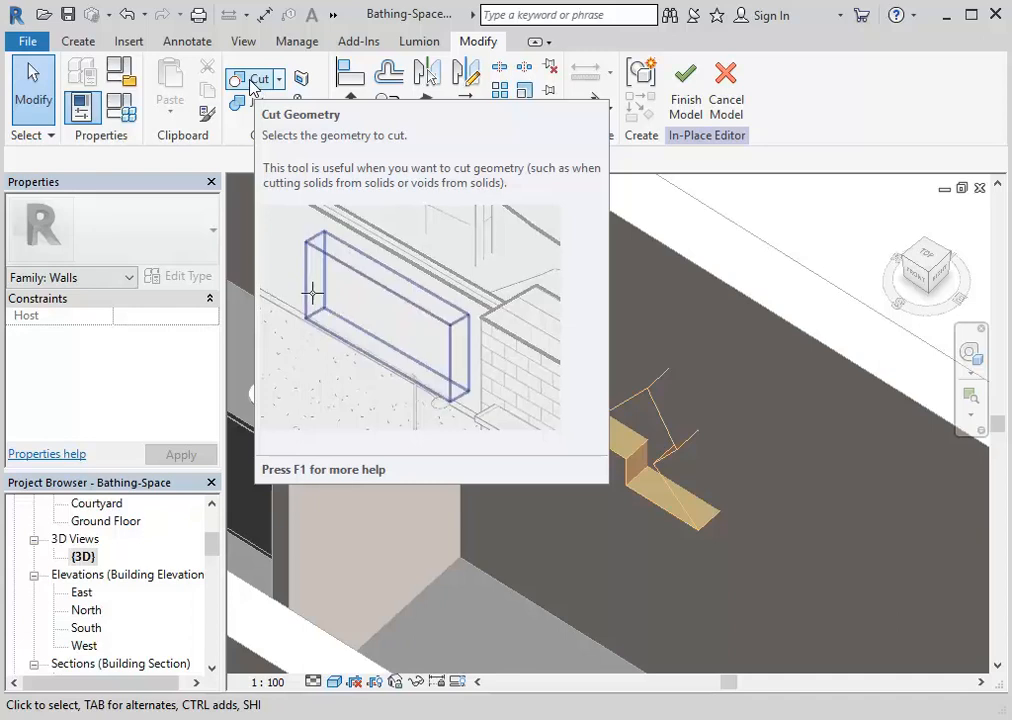
Cut the wall with the void extrusion using Cut Geometry, and leave the command
{"action": "left_click", "coordinate": [253, 84]}
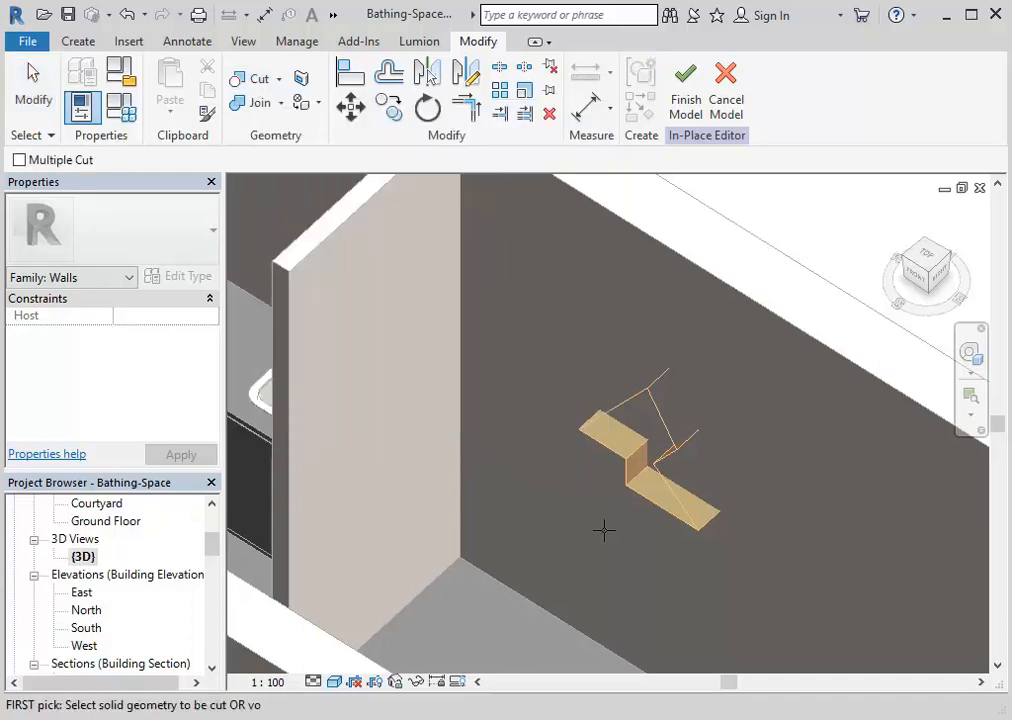
{"action": "left_click", "coordinate": [627, 458]}
{"action": "left_click", "coordinate": [713, 273]}
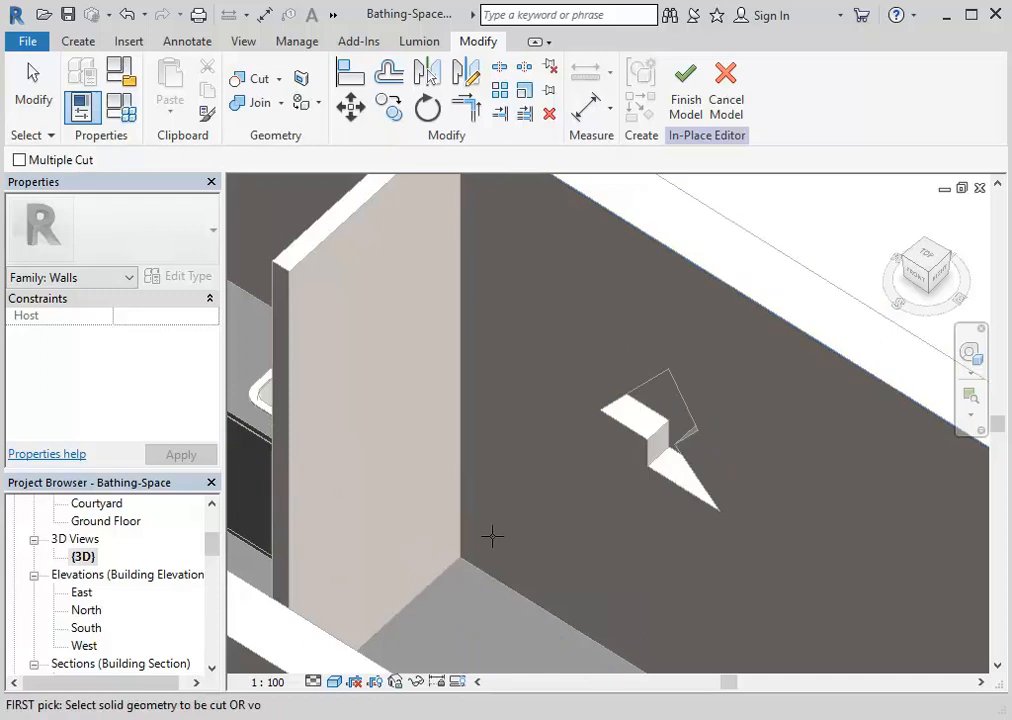
{"action": "right_click", "coordinate": [534, 312]}
{"action": "left_click", "coordinate": [568, 326]}
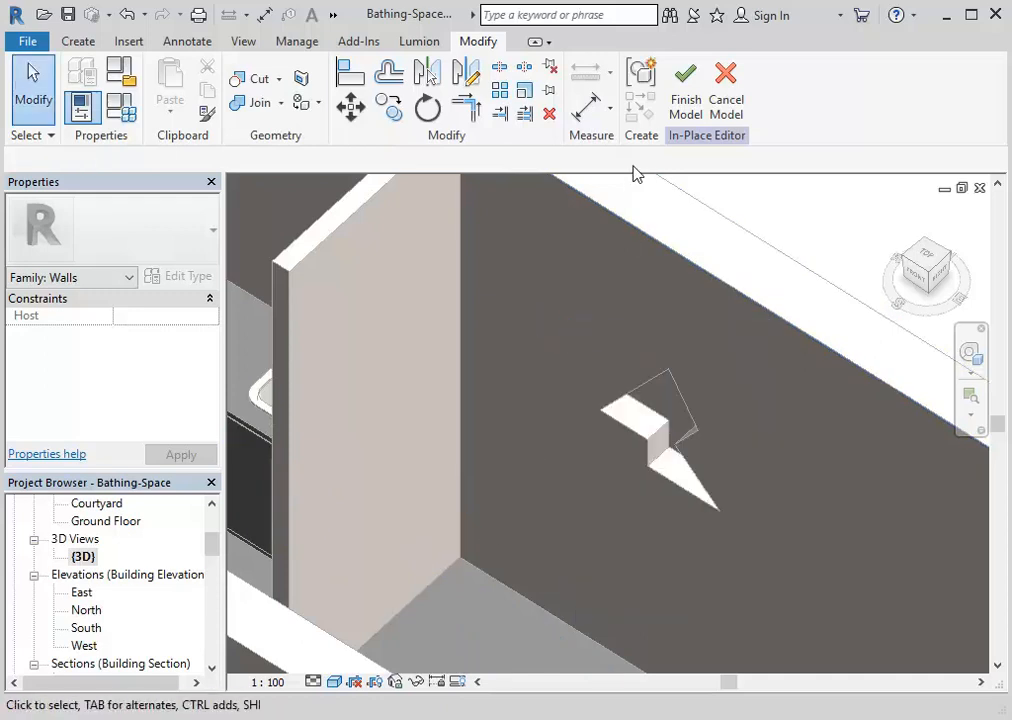
Finish the in-place wall niche model and bring the cut opening up close
{"action": "left_click", "coordinate": [686, 106]}
{"action": "middle_click_drag", "start_coordinate": [565, 479], "coordinate": [597, 456], "text": "shift"}
{"action": "scroll", "coordinate": [694, 484], "scroll_direction": "up", "scroll_amount": 2}
{"action": "middle_click_drag", "start_coordinate": [666, 547], "coordinate": [694, 558], "text": "shift"}
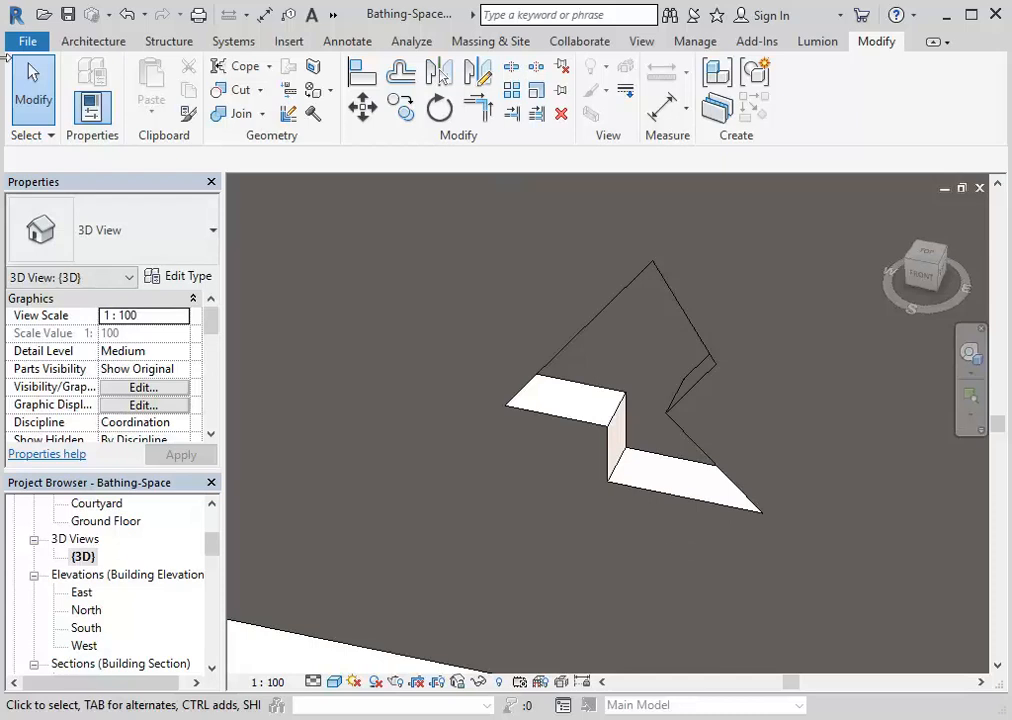
Examine the type properties of the Generic 100mm Wall, and leave the Wall command without placing anything
{"action": "left_click", "coordinate": [88, 48]}
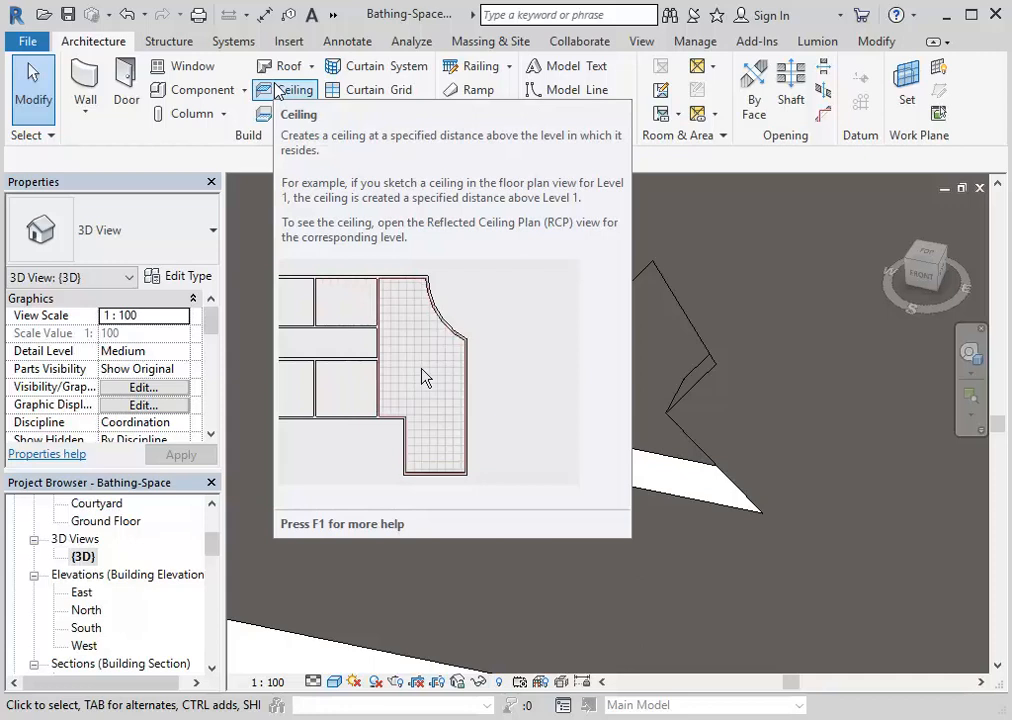
{"action": "left_click", "coordinate": [84, 100]}
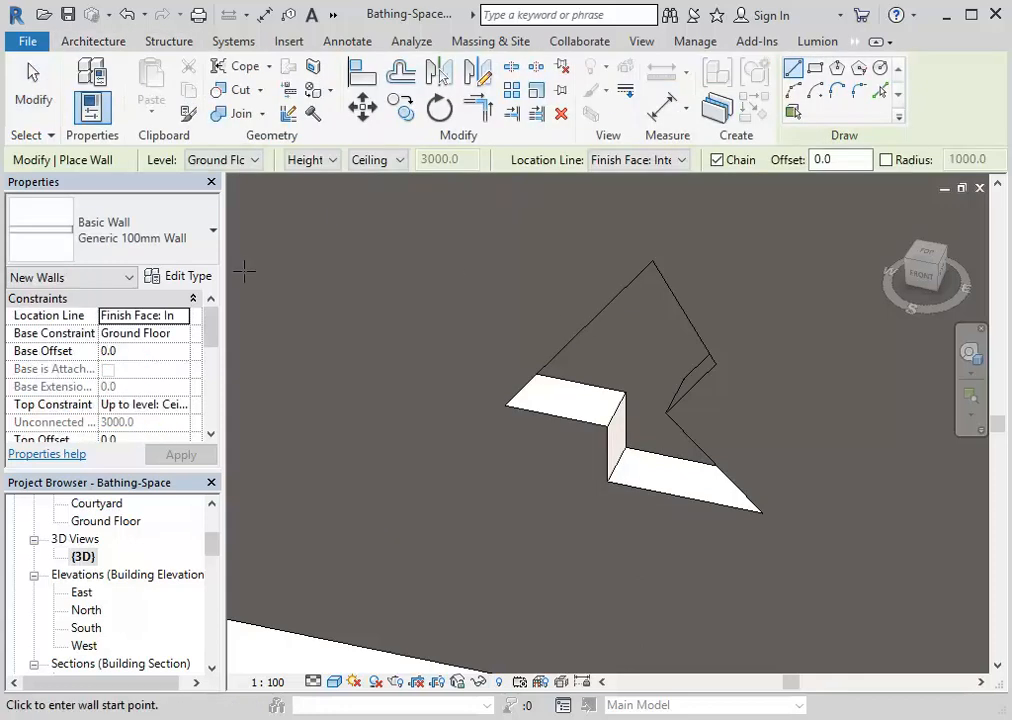
{"action": "left_click", "coordinate": [175, 276]}
{"action": "left_click_drag", "start_coordinate": [490, 155], "coordinate": [330, 88]}
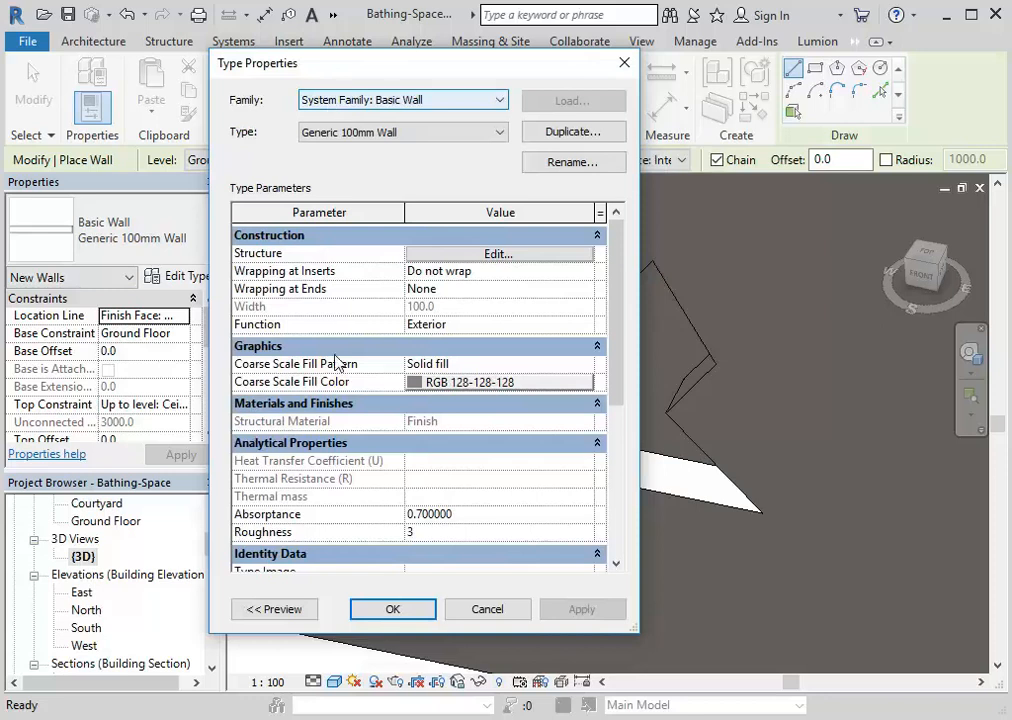
{"action": "left_click", "coordinate": [486, 609]}
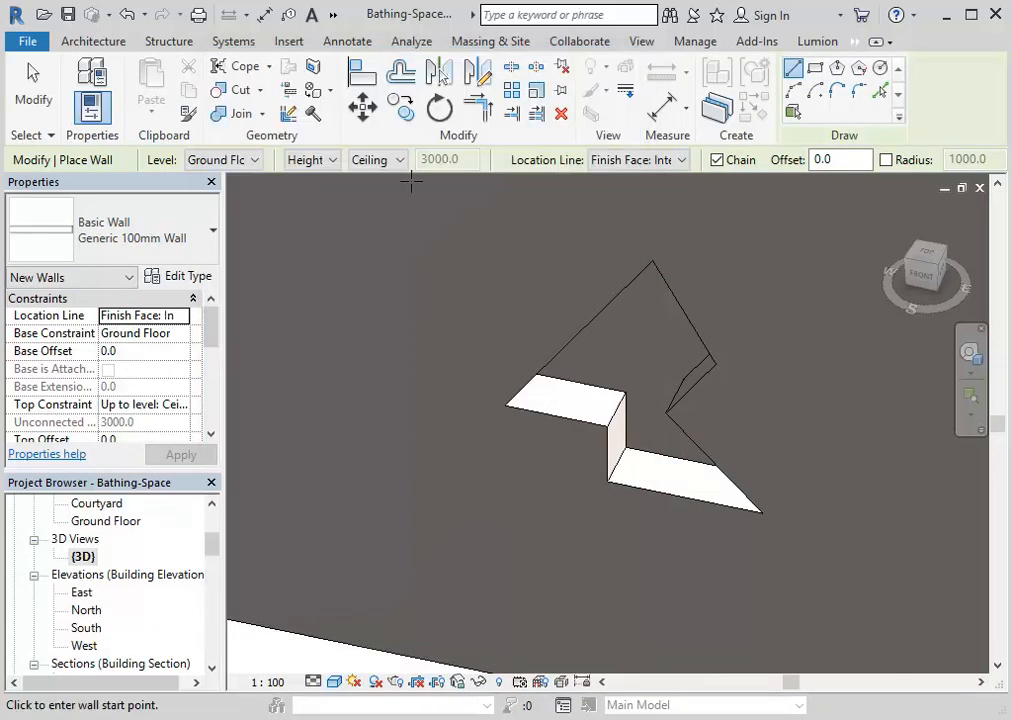
{"action": "right_click", "coordinate": [389, 242]}
{"action": "left_click", "coordinate": [415, 250]}
{"action": "right_click", "coordinate": [424, 256]}
{"action": "left_click", "coordinate": [474, 264]}
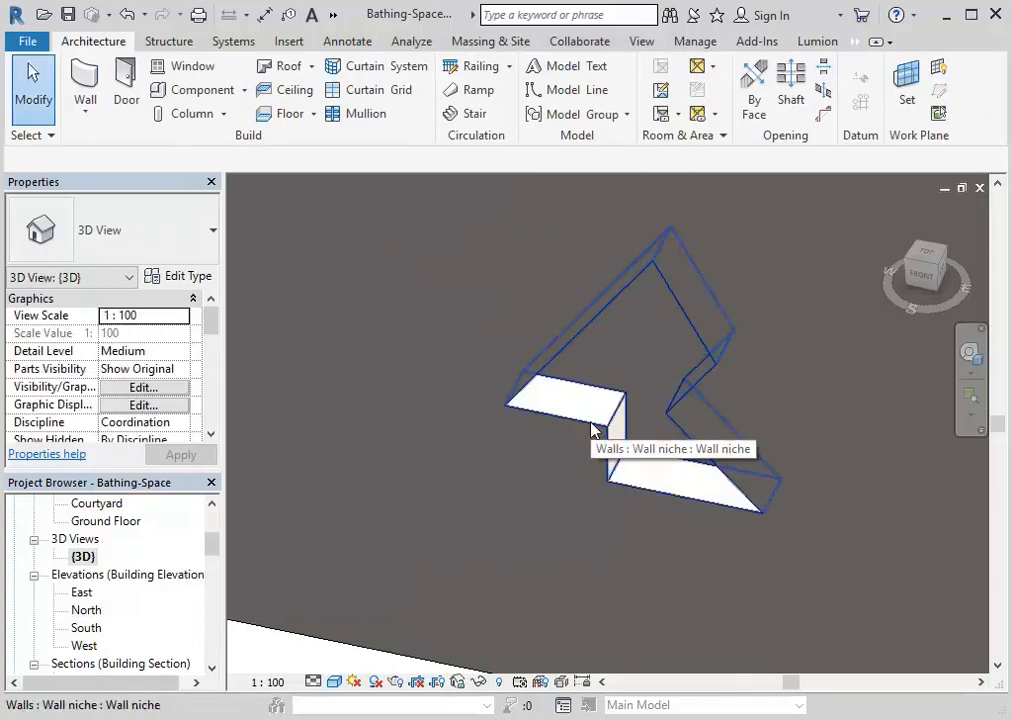
{"action": "scroll", "coordinate": [592, 428], "scroll_direction": "down", "scroll_amount": 5}
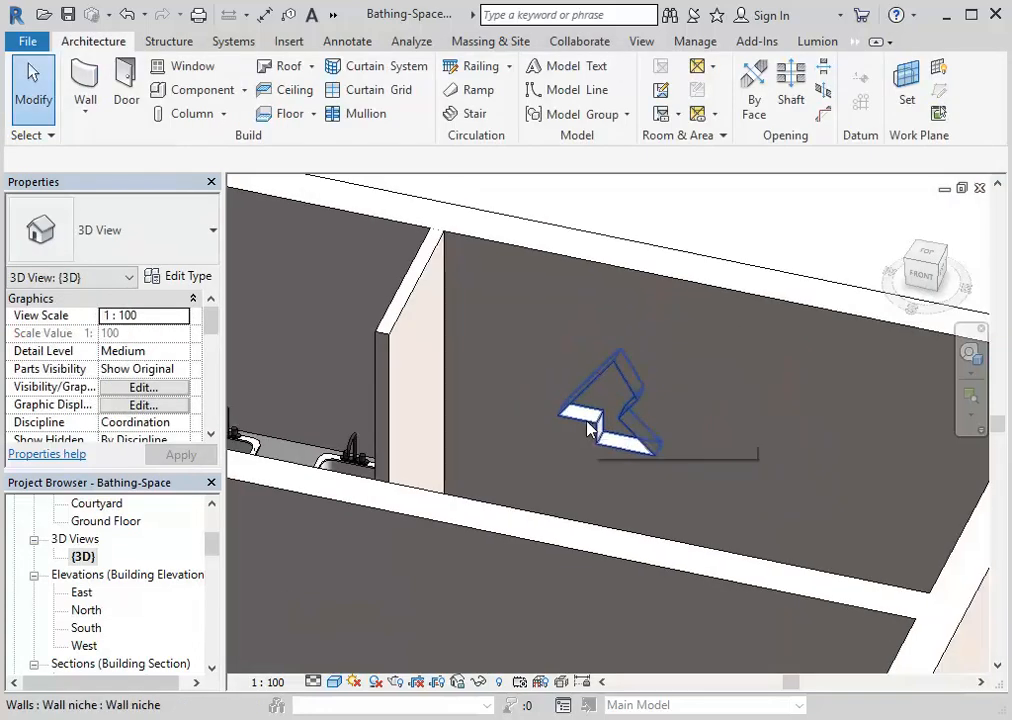
{"action": "scroll", "coordinate": [512, 424], "scroll_direction": "up", "scroll_amount": 4}
{"action": "middle_click_drag", "start_coordinate": [526, 429], "coordinate": [447, 405]}
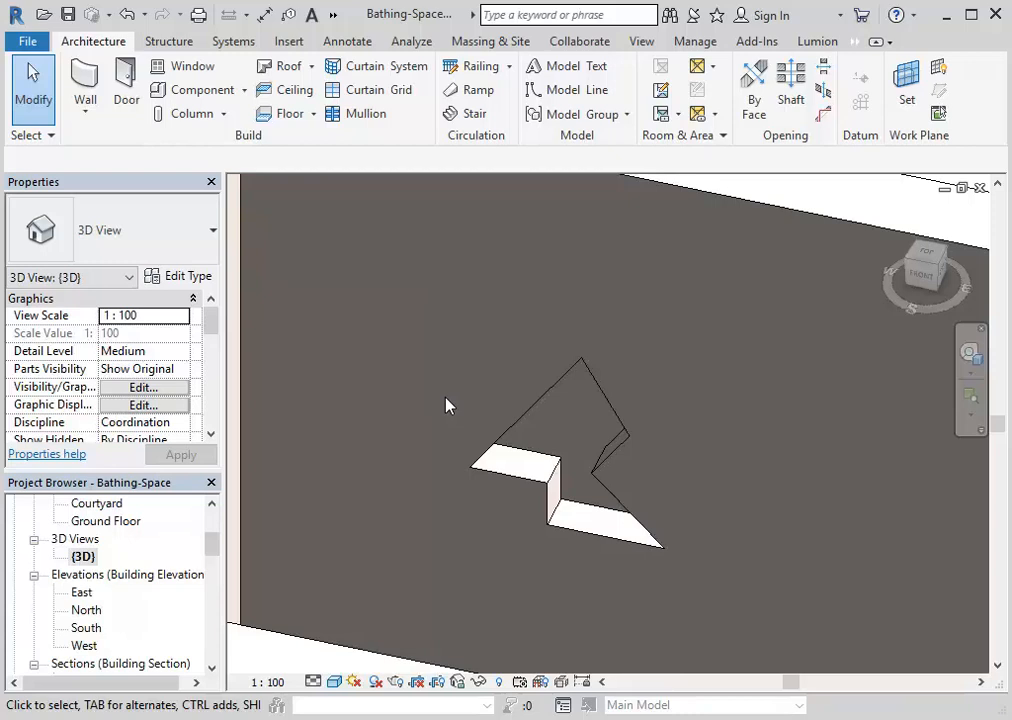
{"action": "left_click", "coordinate": [244, 90]}
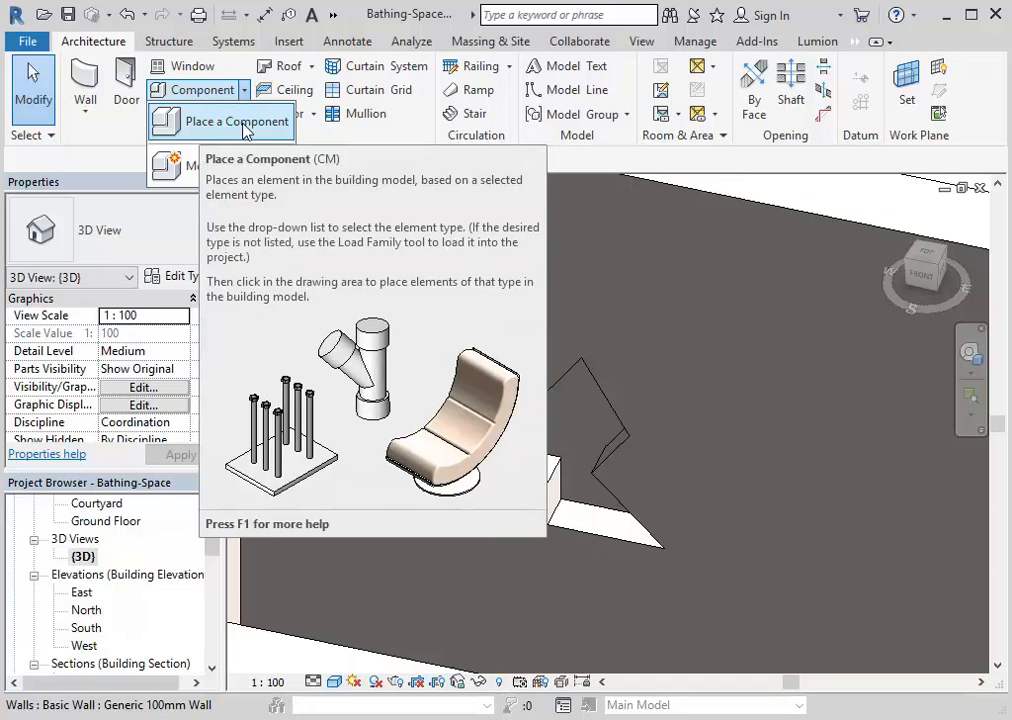
{"action": "key", "text": "Escape"}
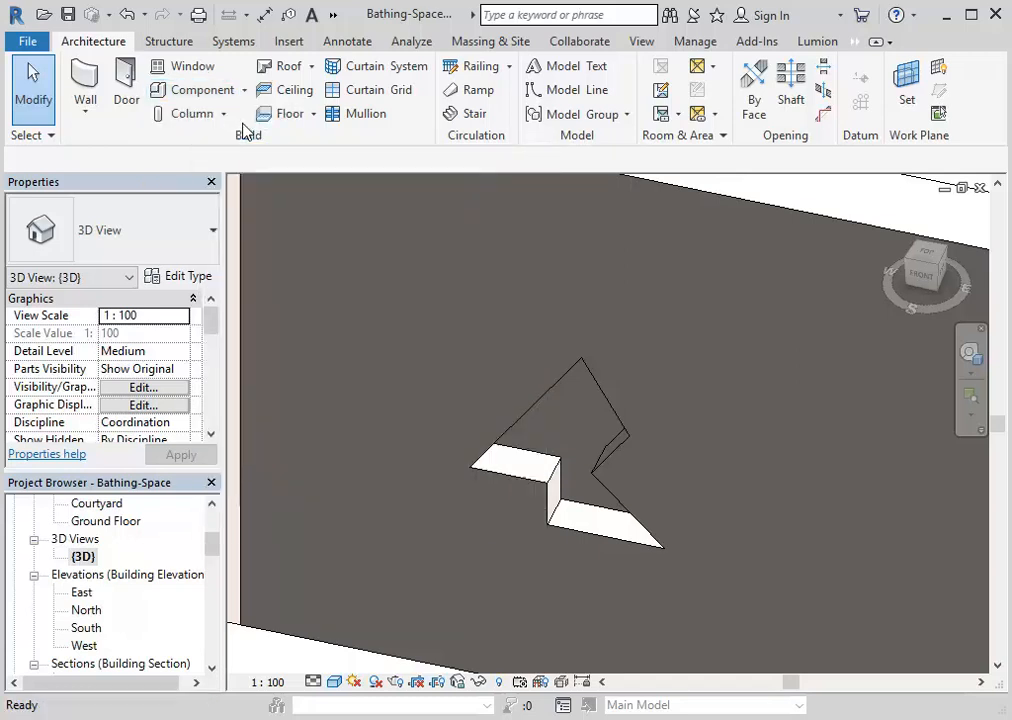
Start loading a family from the Door command and browse the library to Furniture > Storage, shown as large icons
{"action": "left_click", "coordinate": [128, 88]}
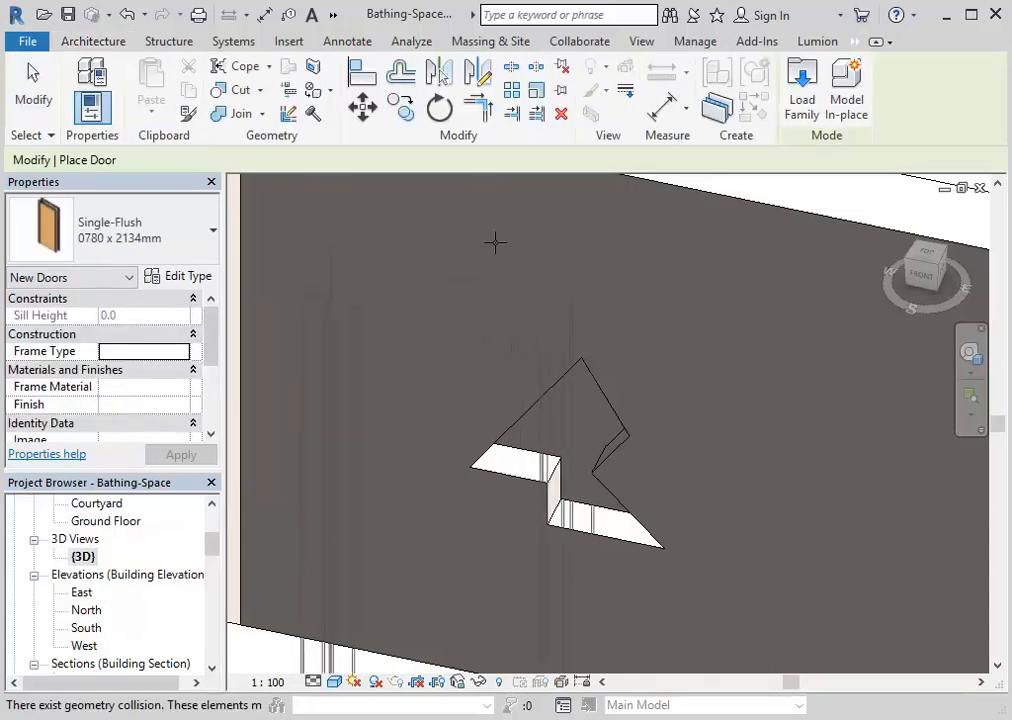
{"action": "left_click", "coordinate": [808, 85]}
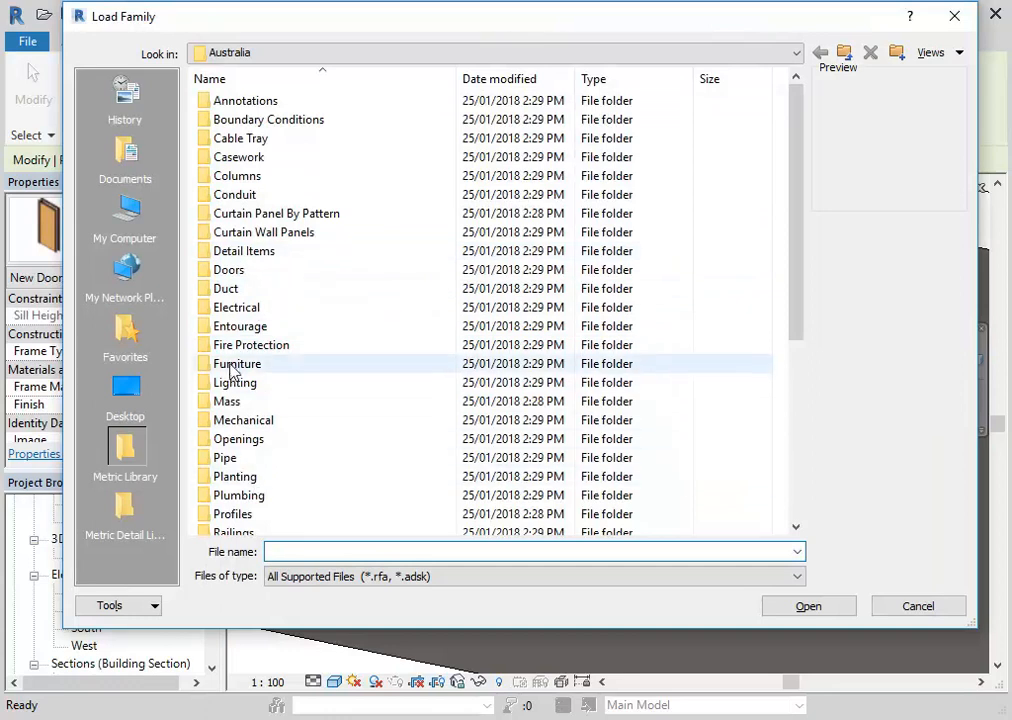
{"action": "left_click", "coordinate": [243, 368]}
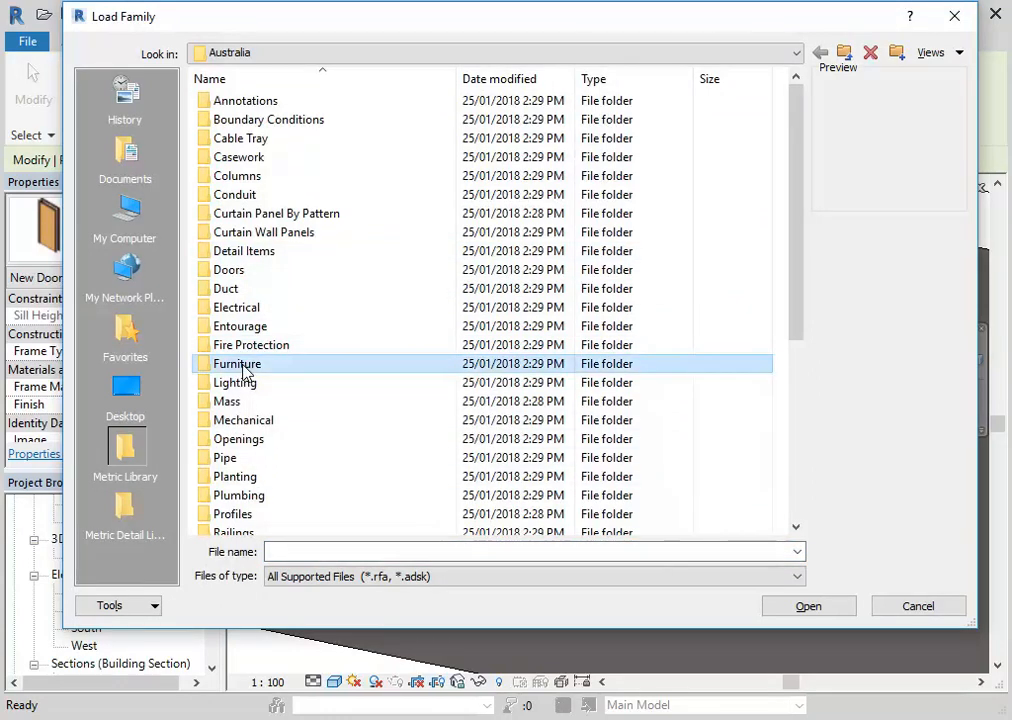
{"action": "double_click", "coordinate": [243, 368]}
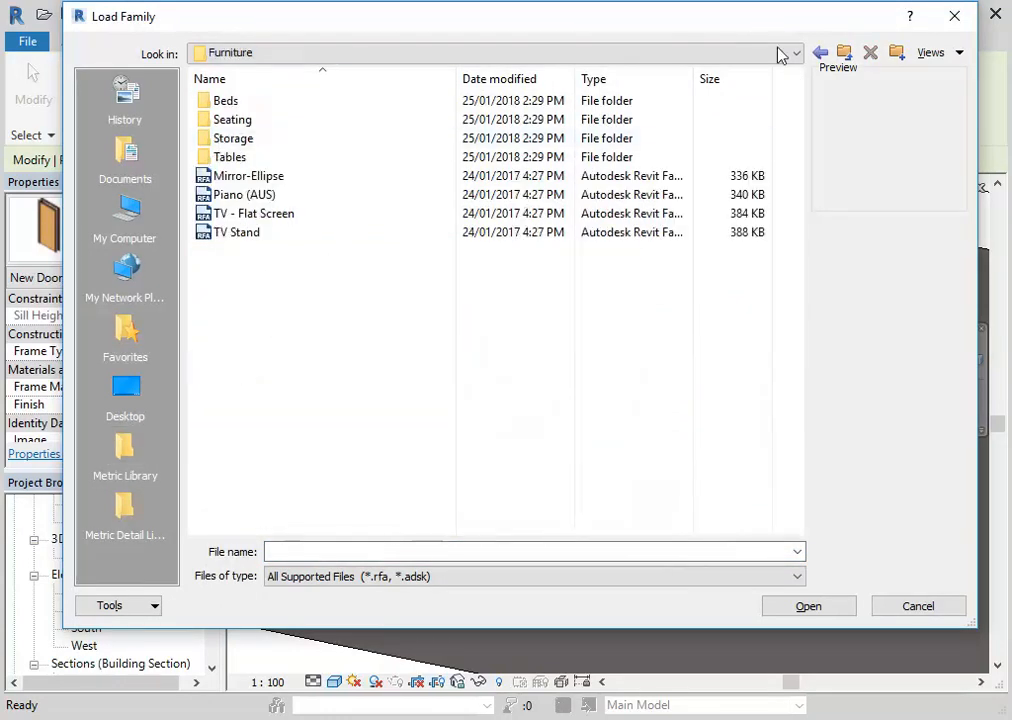
{"action": "left_click", "coordinate": [844, 52]}
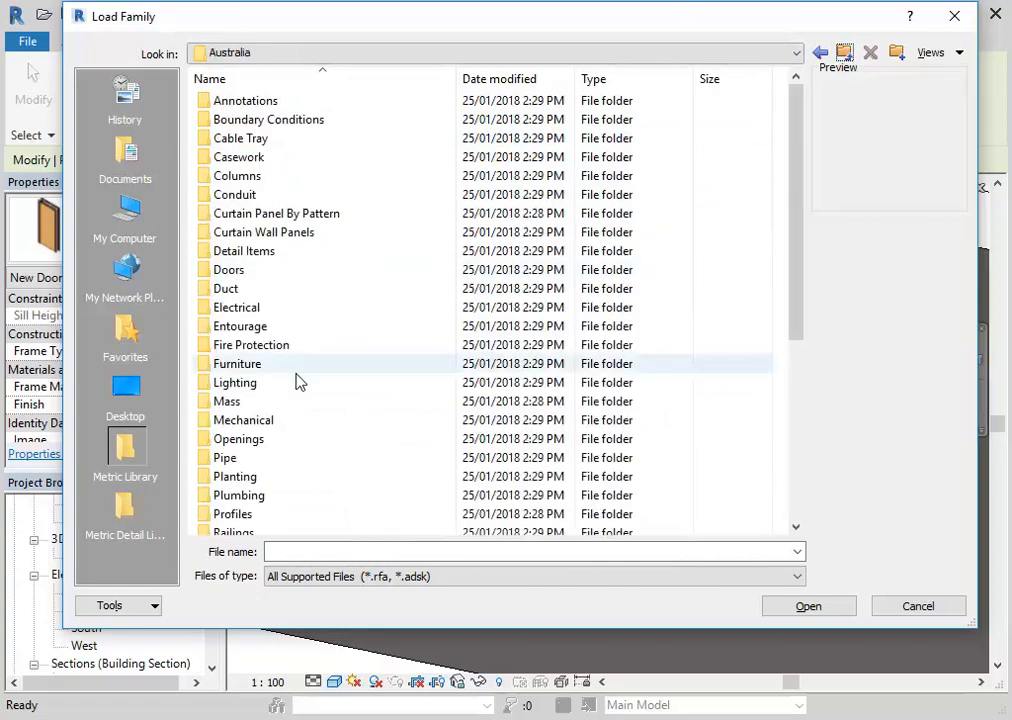
{"action": "double_click", "coordinate": [242, 371]}
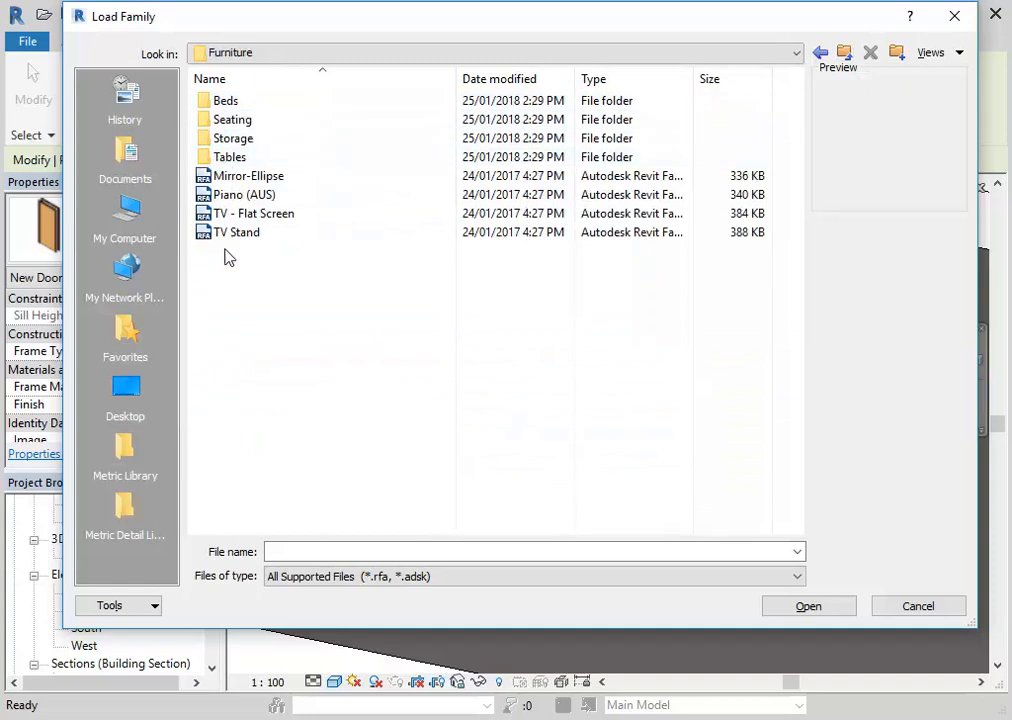
{"action": "left_click", "coordinate": [220, 140]}
{"action": "double_click", "coordinate": [220, 140]}
{"action": "right_click", "coordinate": [298, 331]}
{"action": "mouse_move", "coordinate": [360, 344]}
{"action": "left_click", "coordinate": [533, 370]}
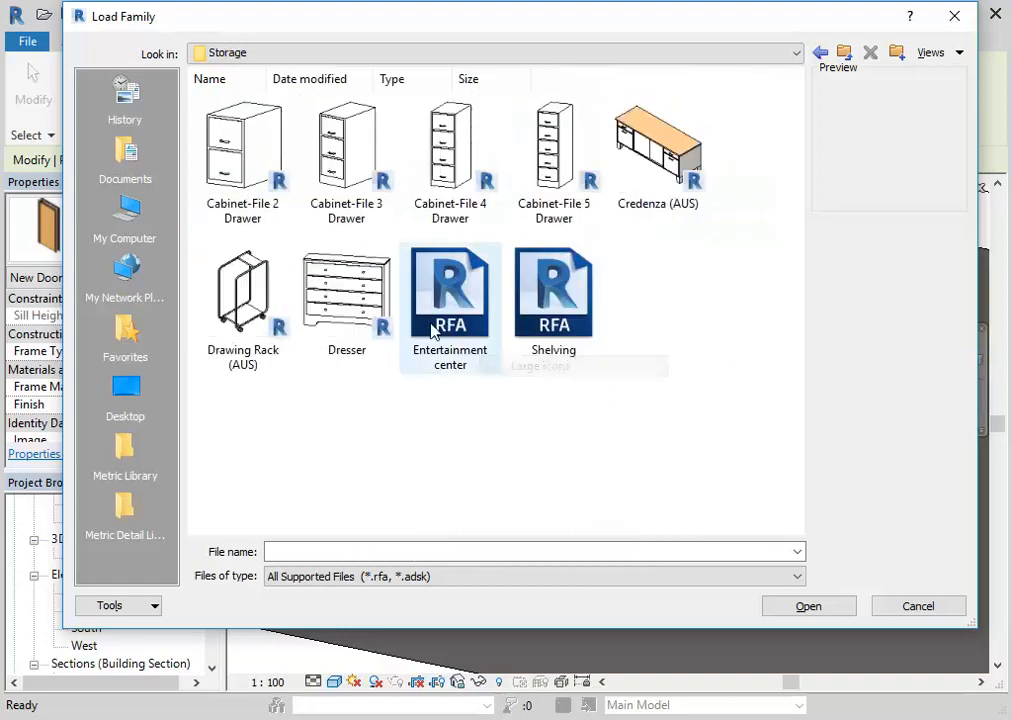
Preview the Entertainment center, Shelving, Dresser and Drawing Rack (AUS) families, and leave the library and Door command without loading anything
{"action": "left_click", "coordinate": [450, 300]}
{"action": "left_click", "coordinate": [573, 303]}
{"action": "left_click", "coordinate": [450, 300]}
{"action": "left_click", "coordinate": [352, 302]}
{"action": "left_click", "coordinate": [237, 305]}
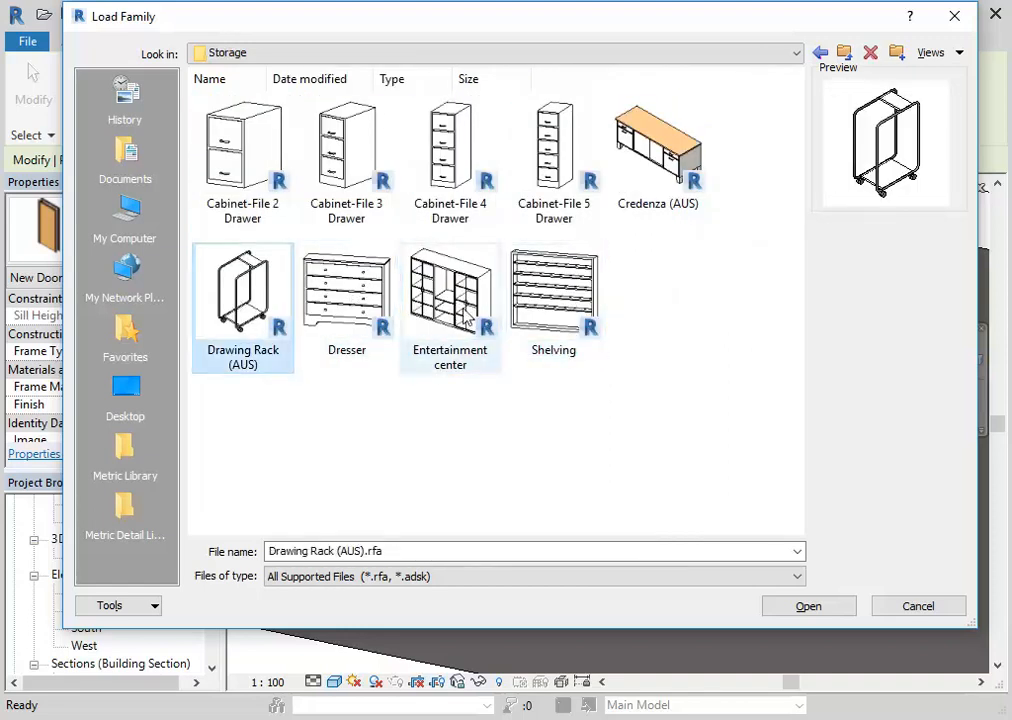
{"action": "left_click", "coordinate": [478, 315]}
{"action": "left_click", "coordinate": [338, 318]}
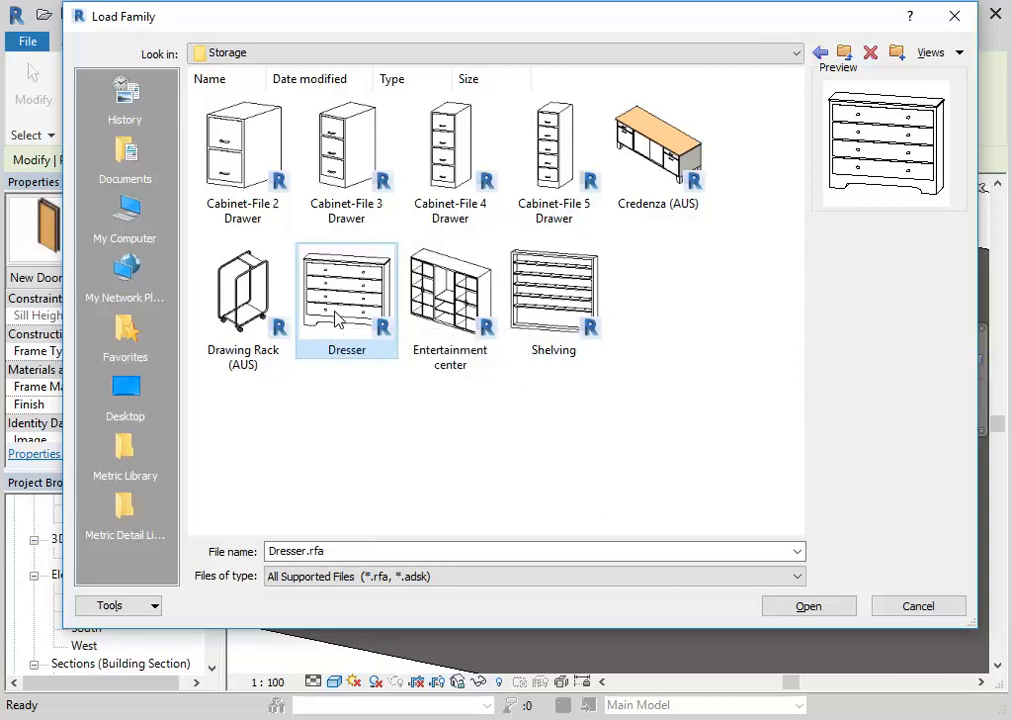
{"action": "left_click", "coordinate": [922, 609]}
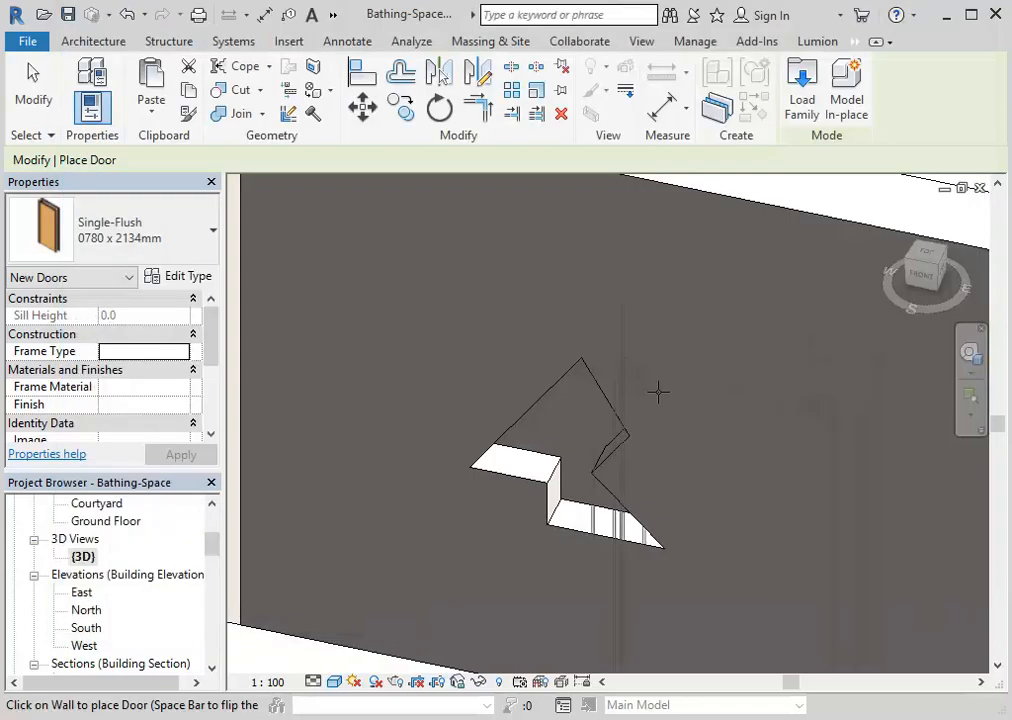
{"action": "right_click", "coordinate": [437, 283]}
{"action": "left_click", "coordinate": [470, 307]}
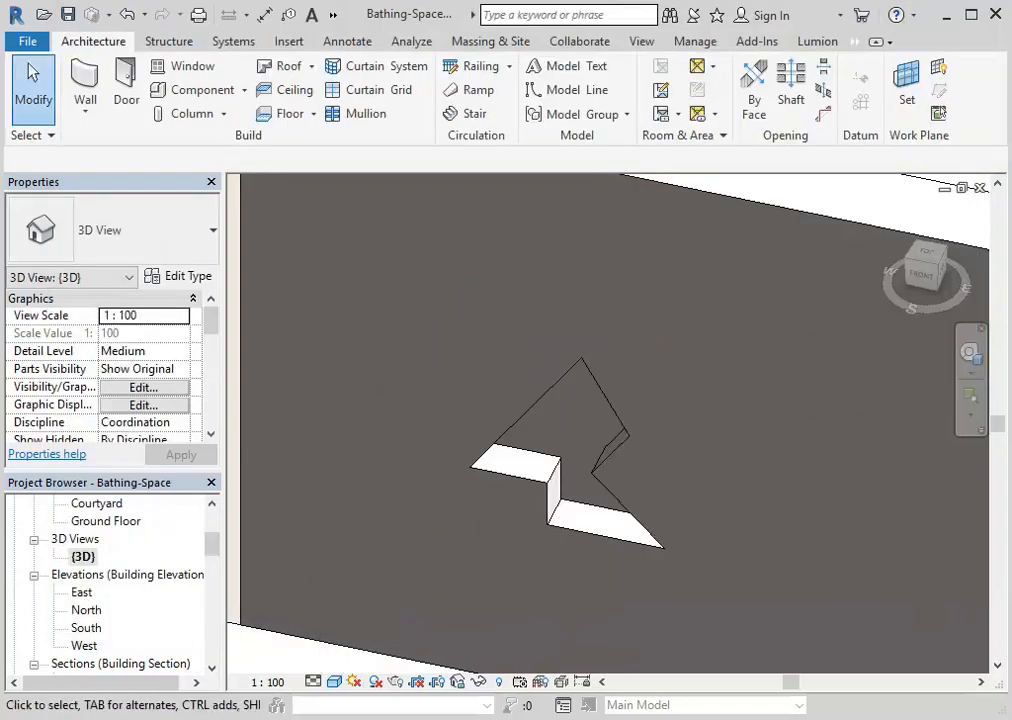